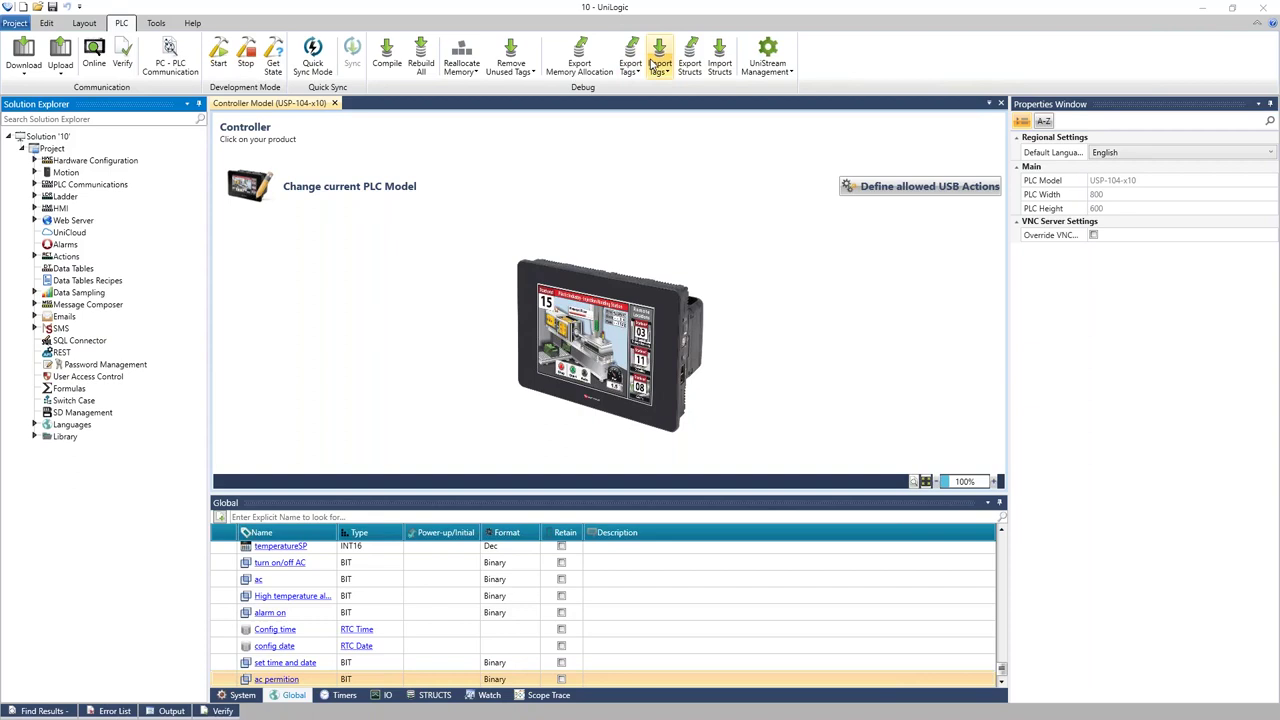
click(778, 83)
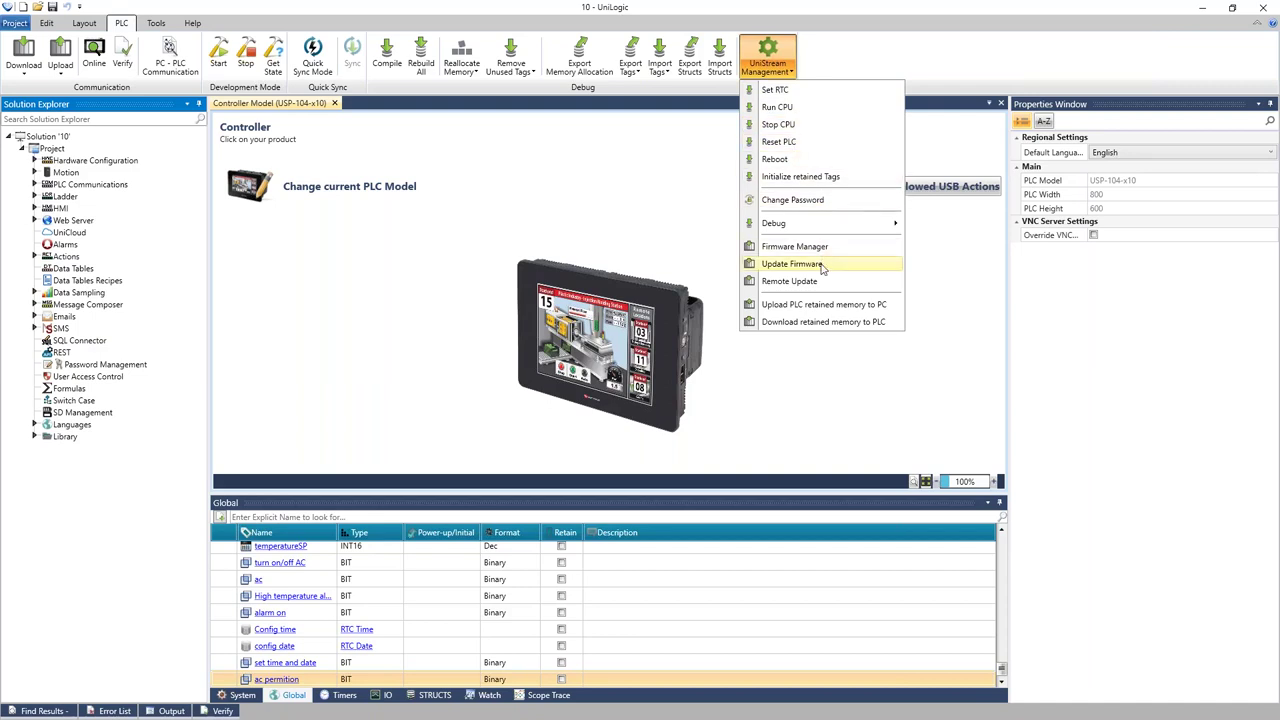
click(585, 215)
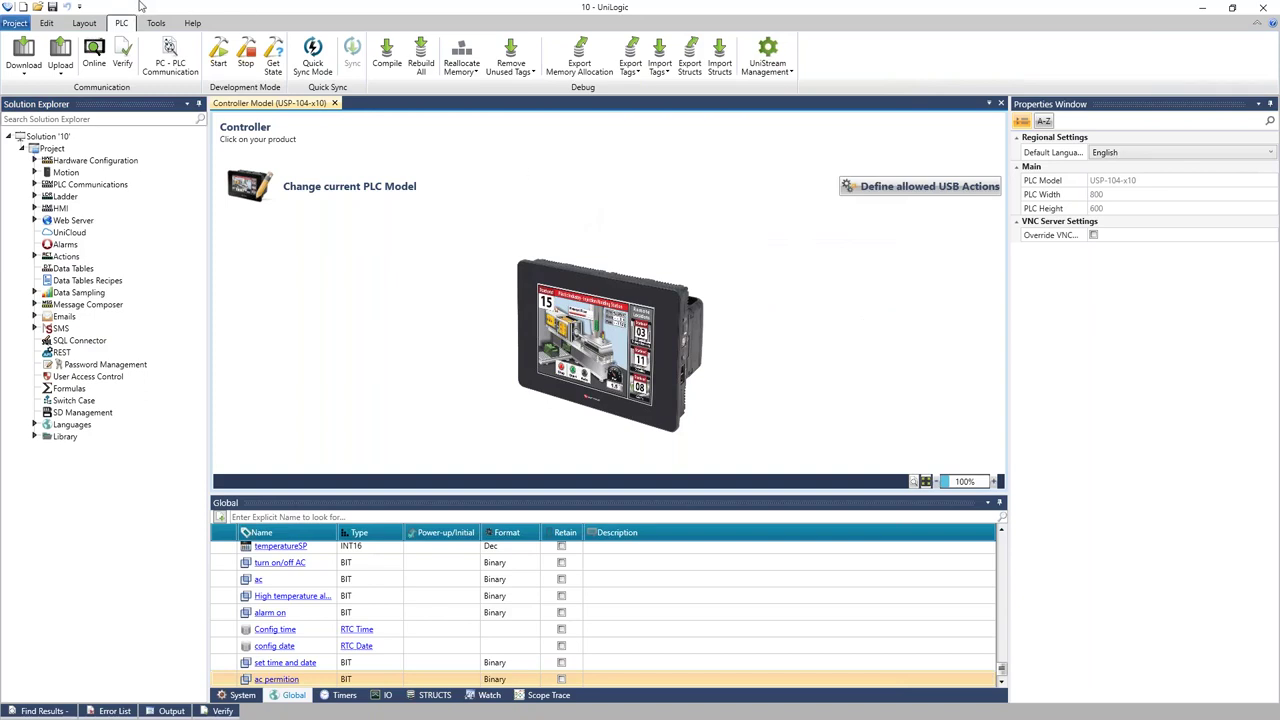
click(193, 23)
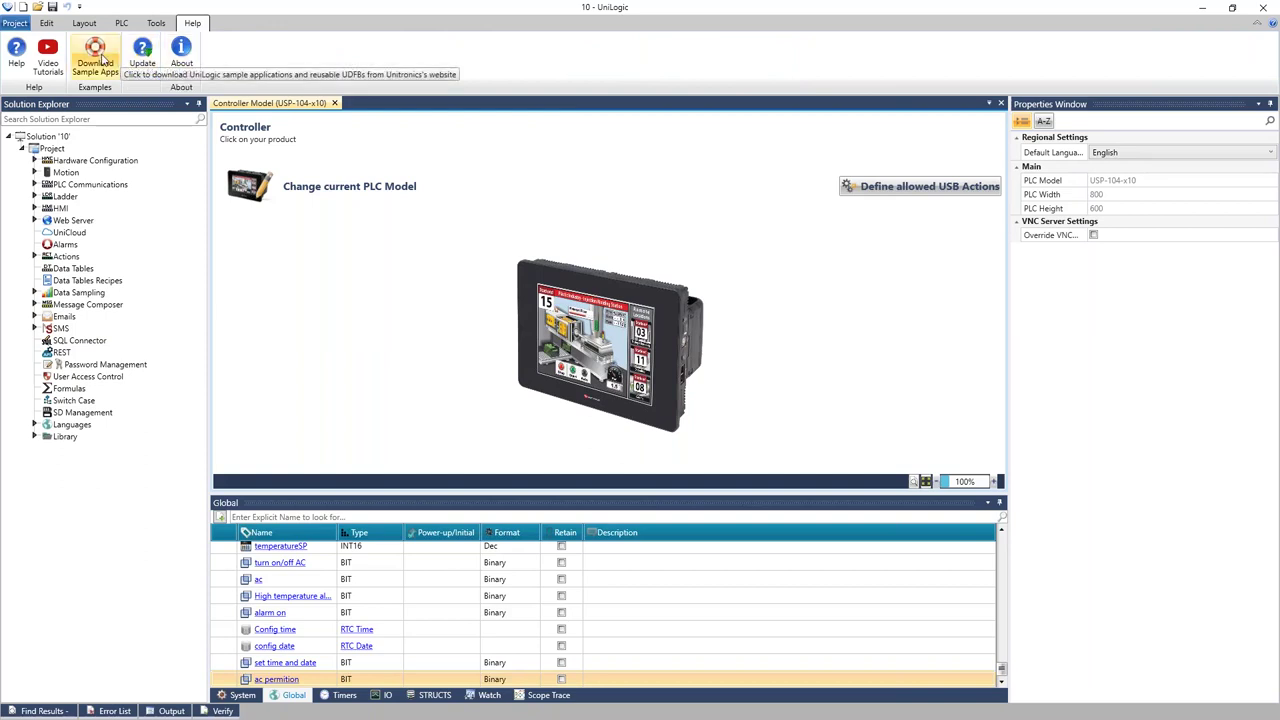
click(158, 25)
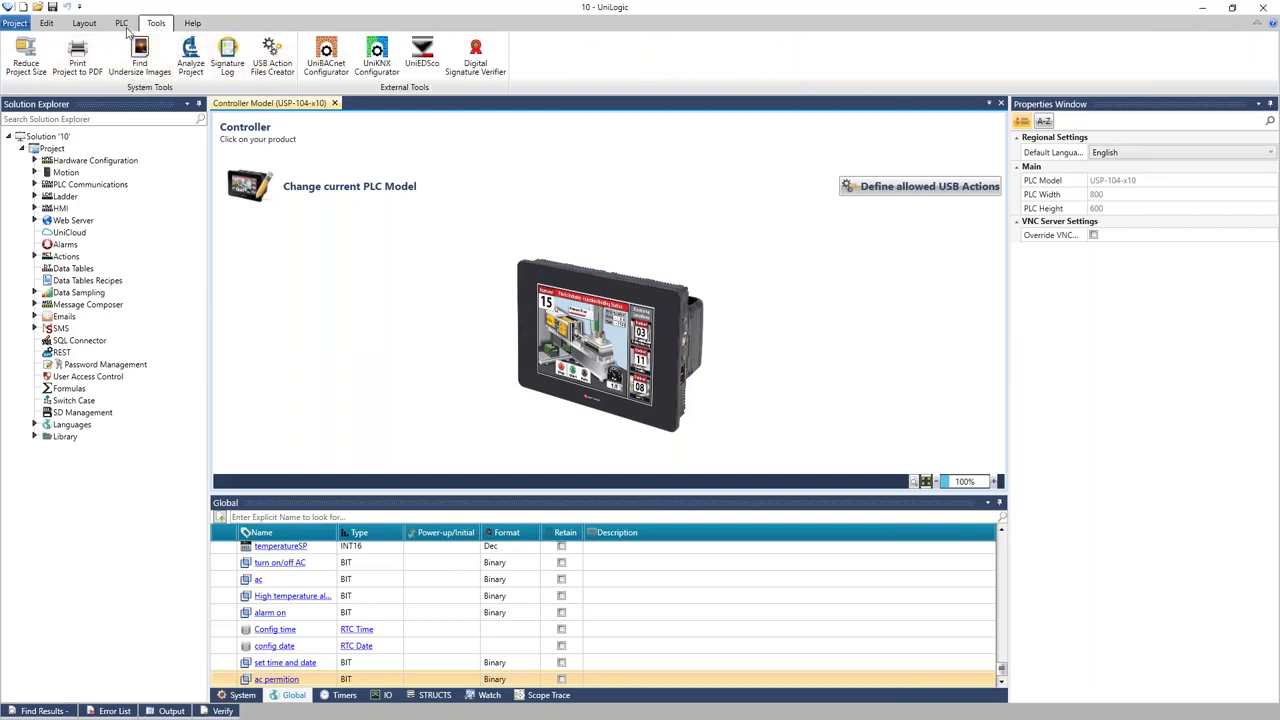
click(123, 24)
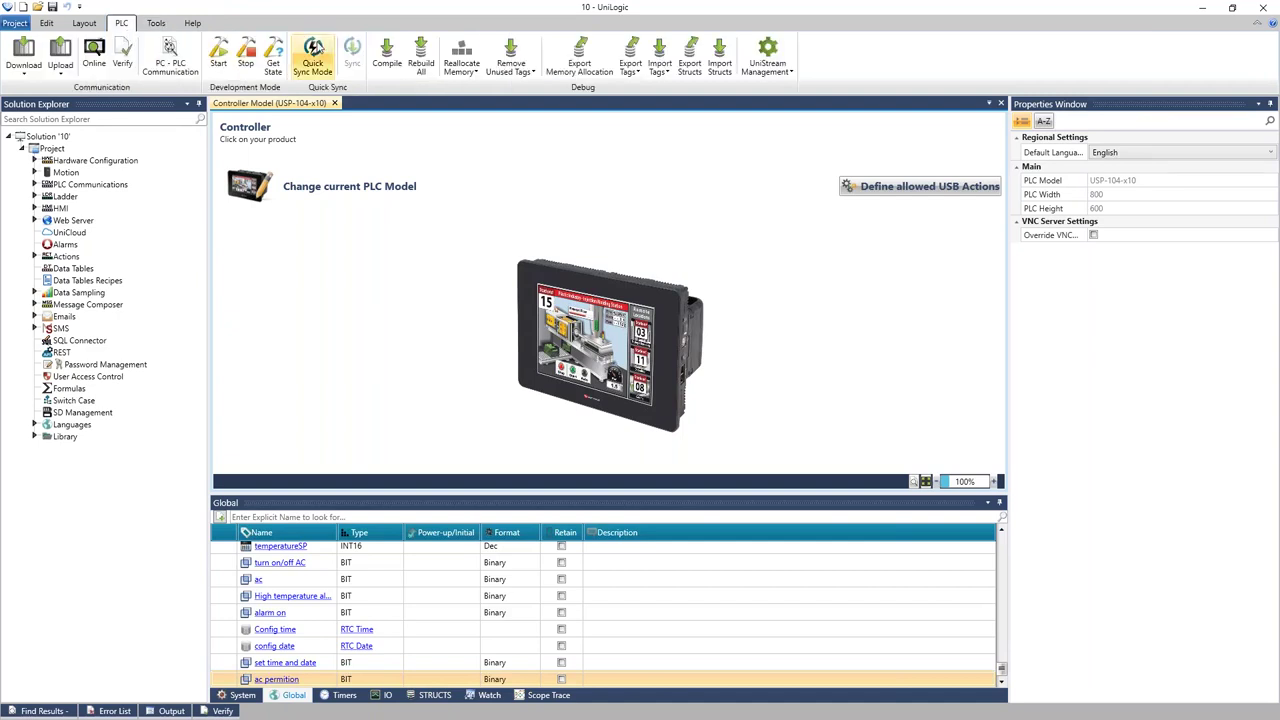
click(316, 50)
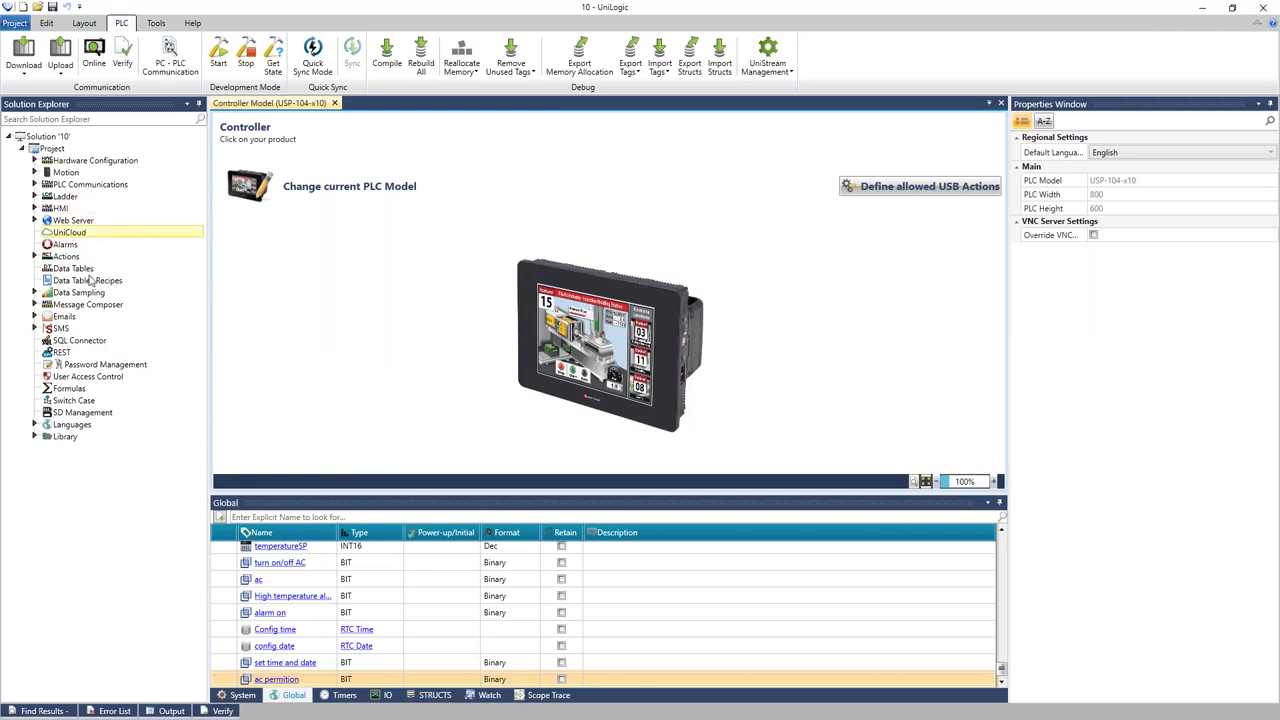
Open the ladder's Function1 and the HMI screens Bottling and Capping from their Module1 folders.
click(34, 198)
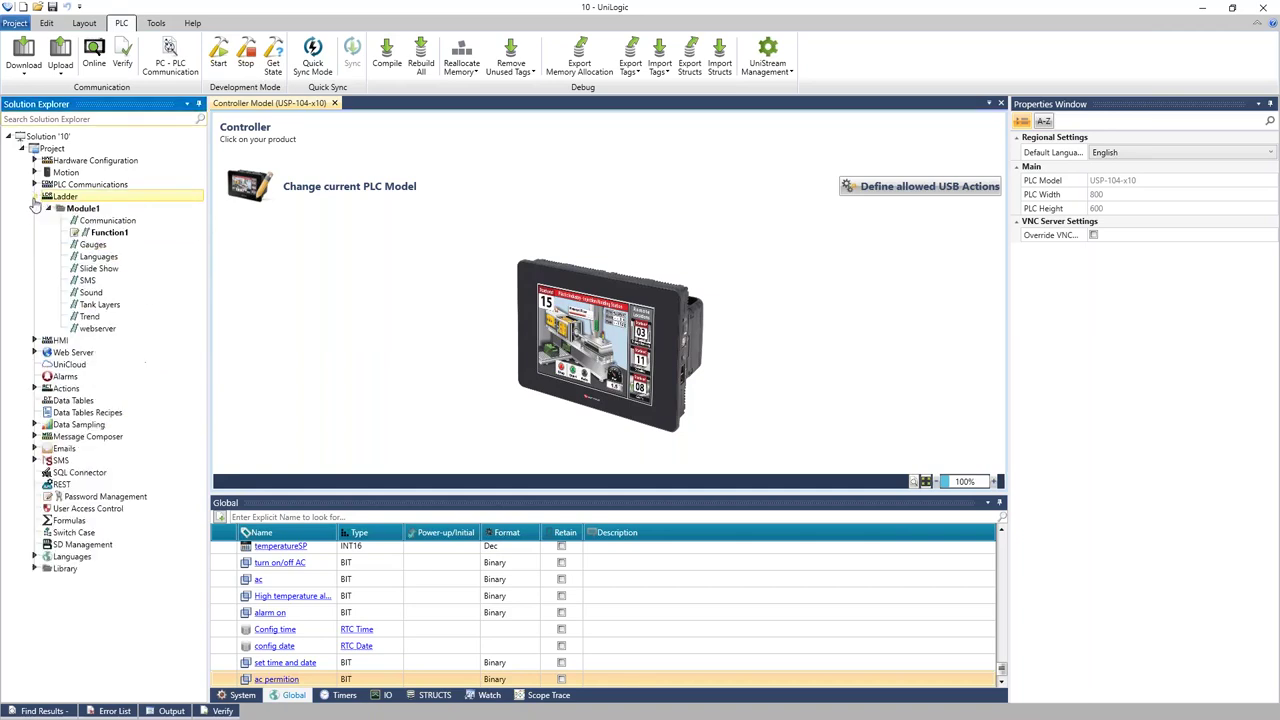
double_click(112, 233)
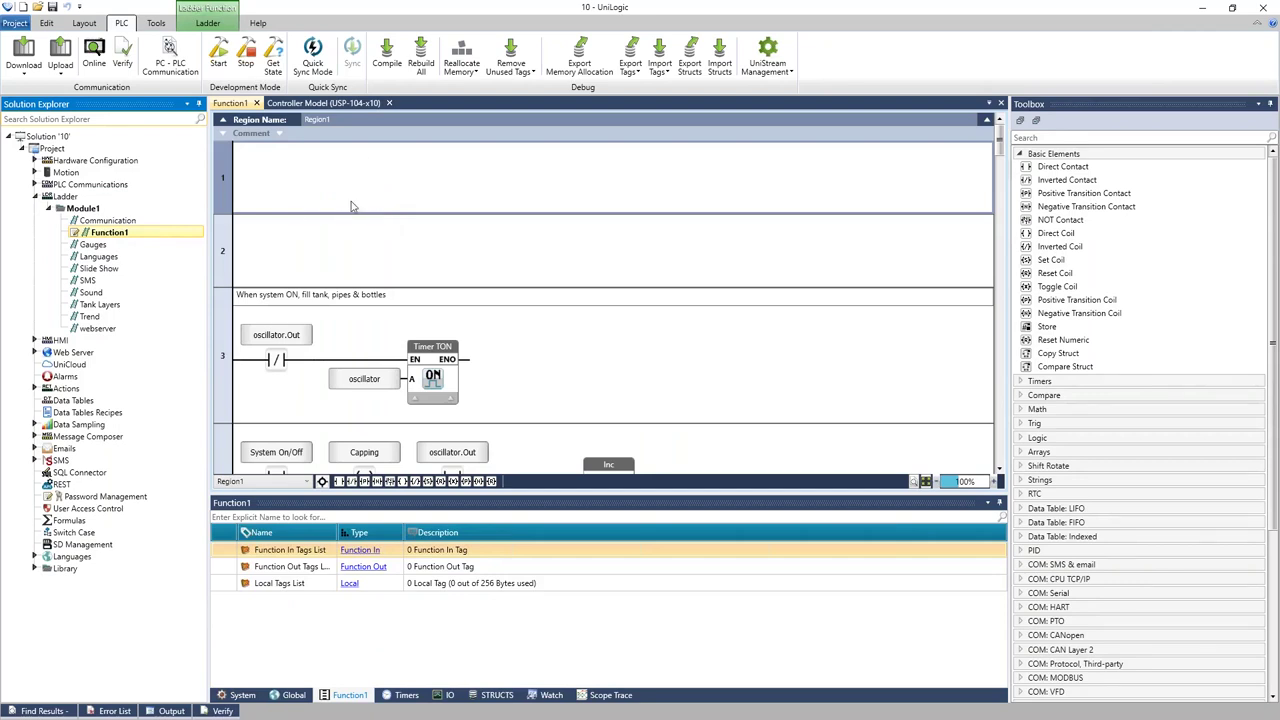
click(35, 341)
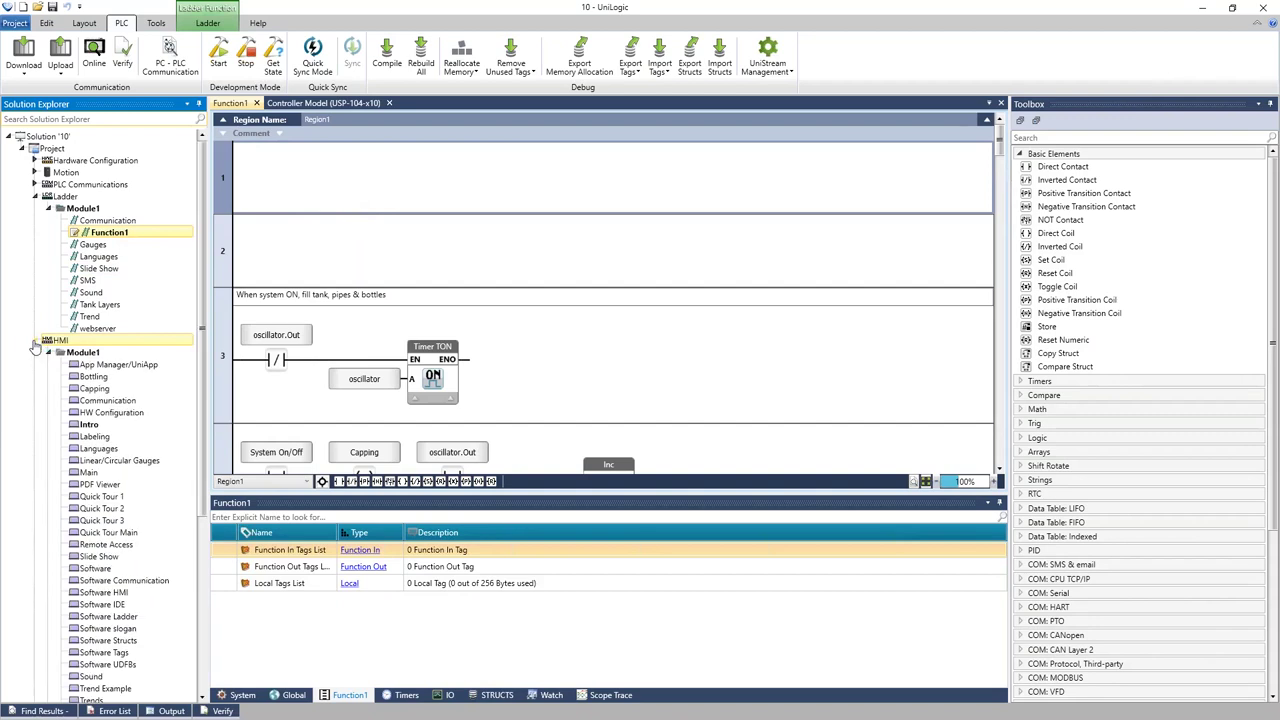
click(115, 380)
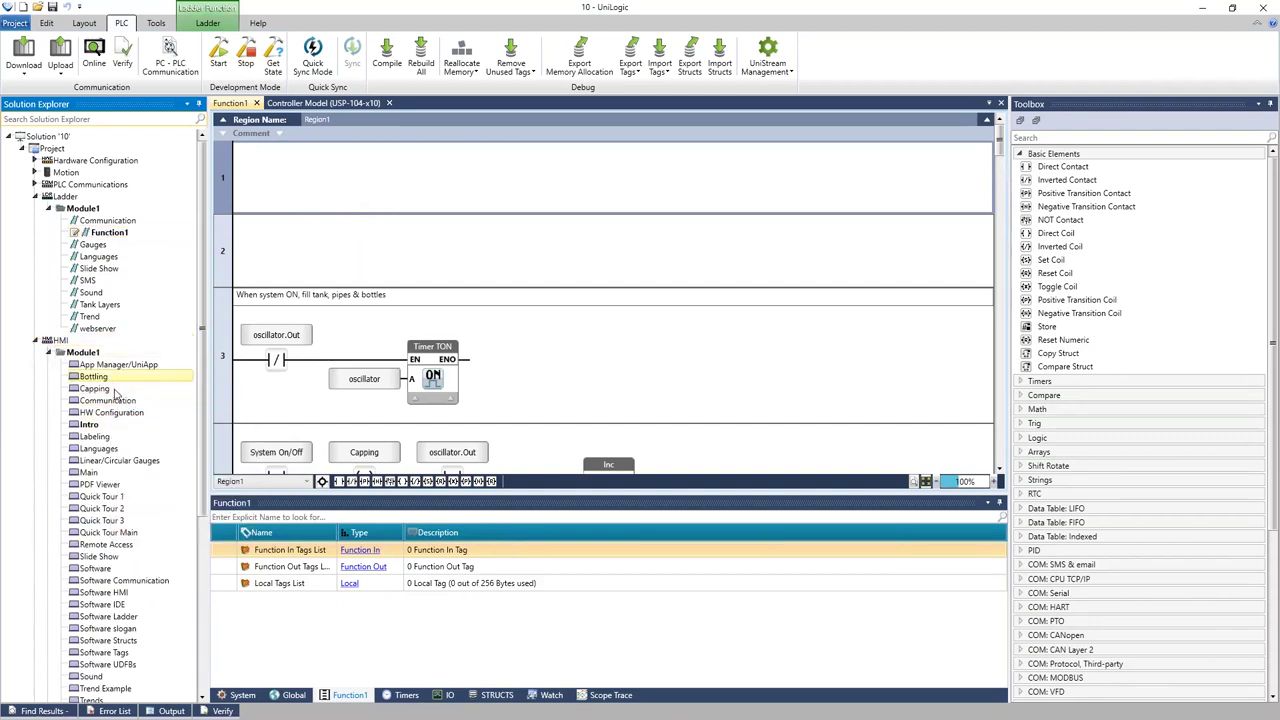
double_click(97, 378)
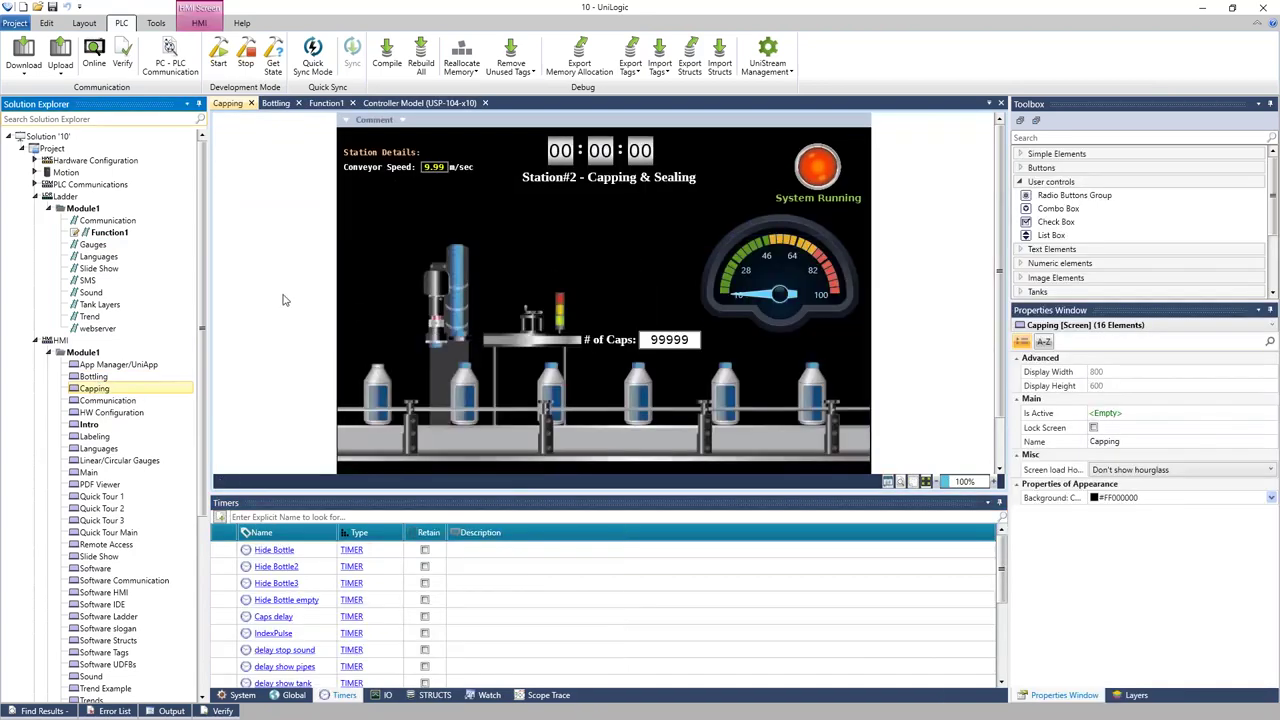
Return to the Function1 ladder and examine the system tags, including the members of the General struct.
double_click(131, 232)
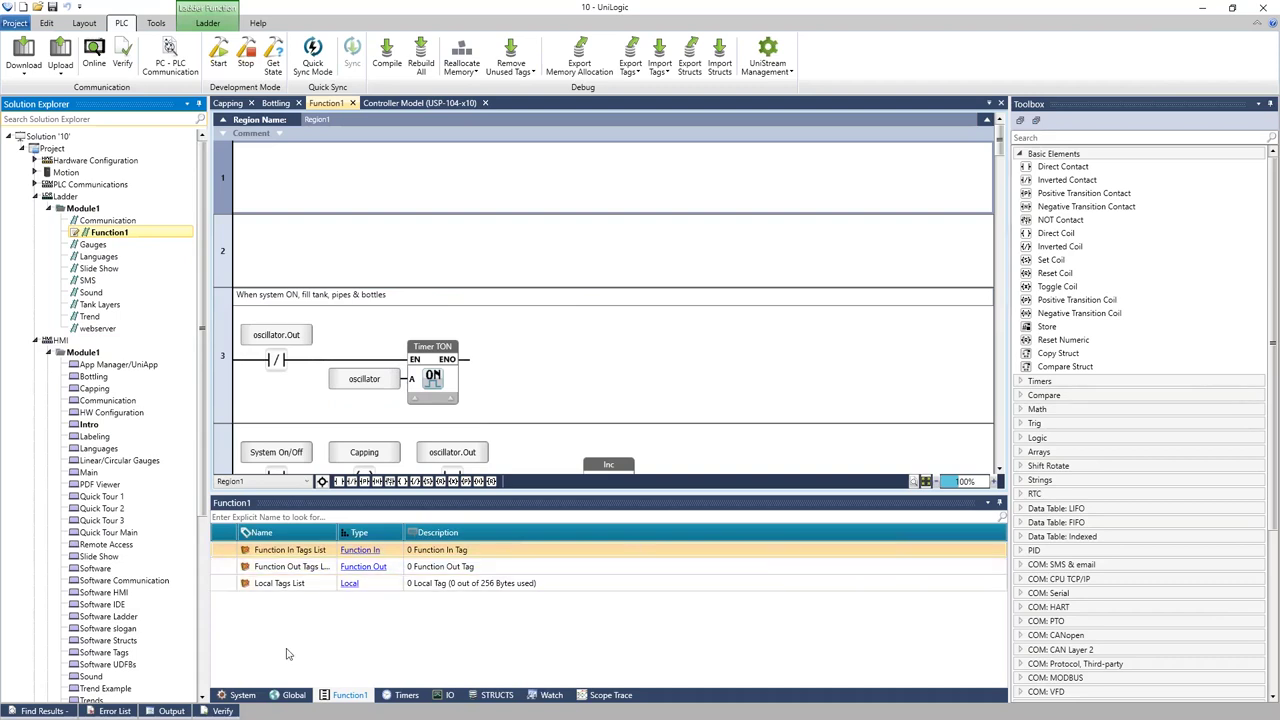
click(241, 695)
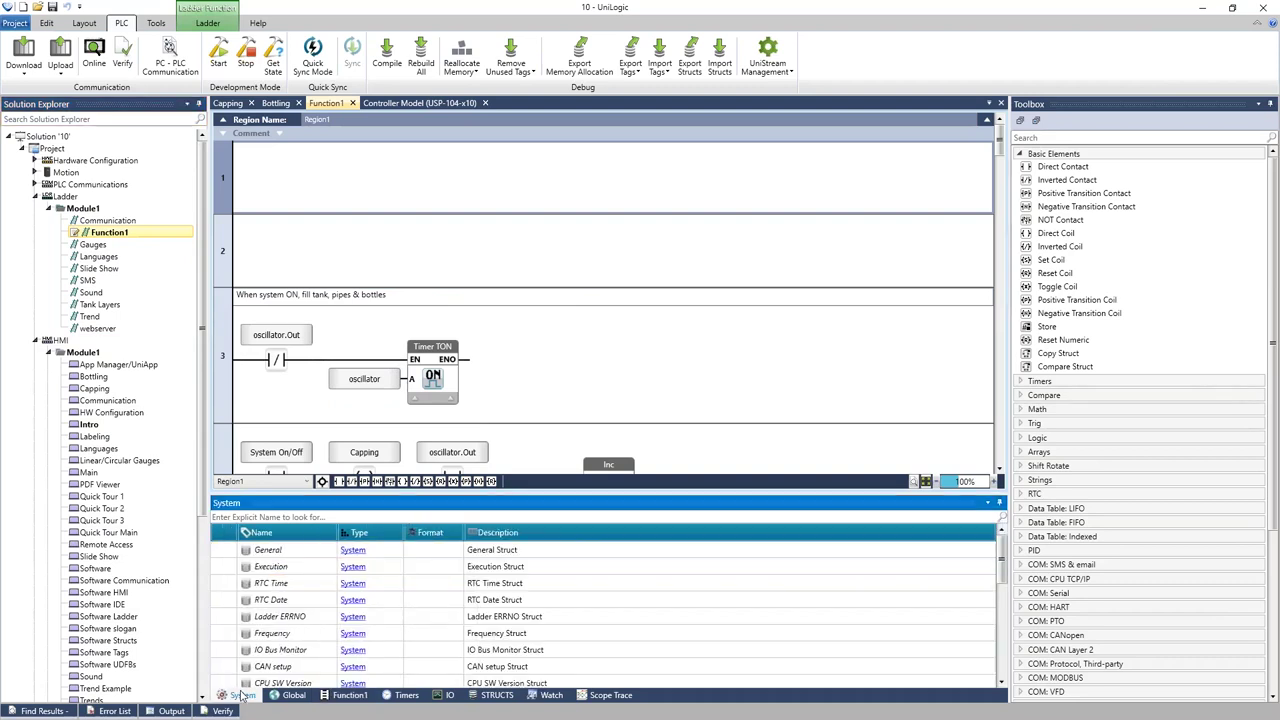
click(303, 697)
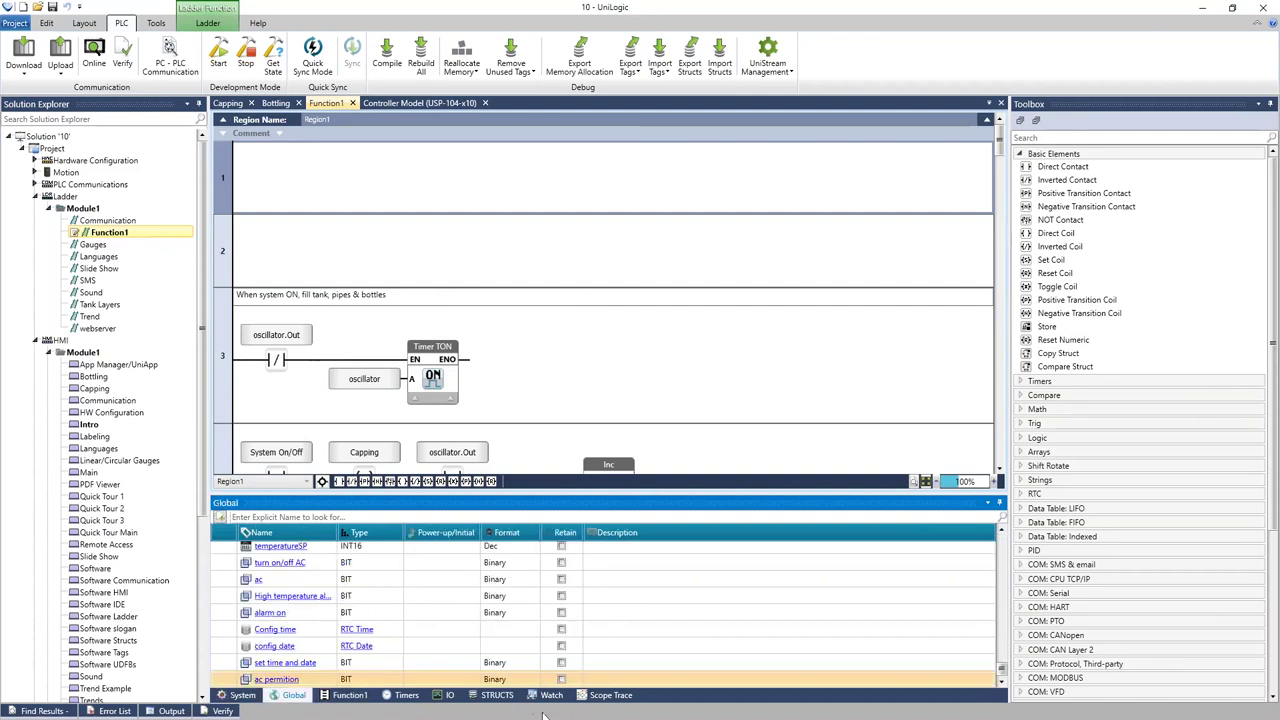
click(241, 697)
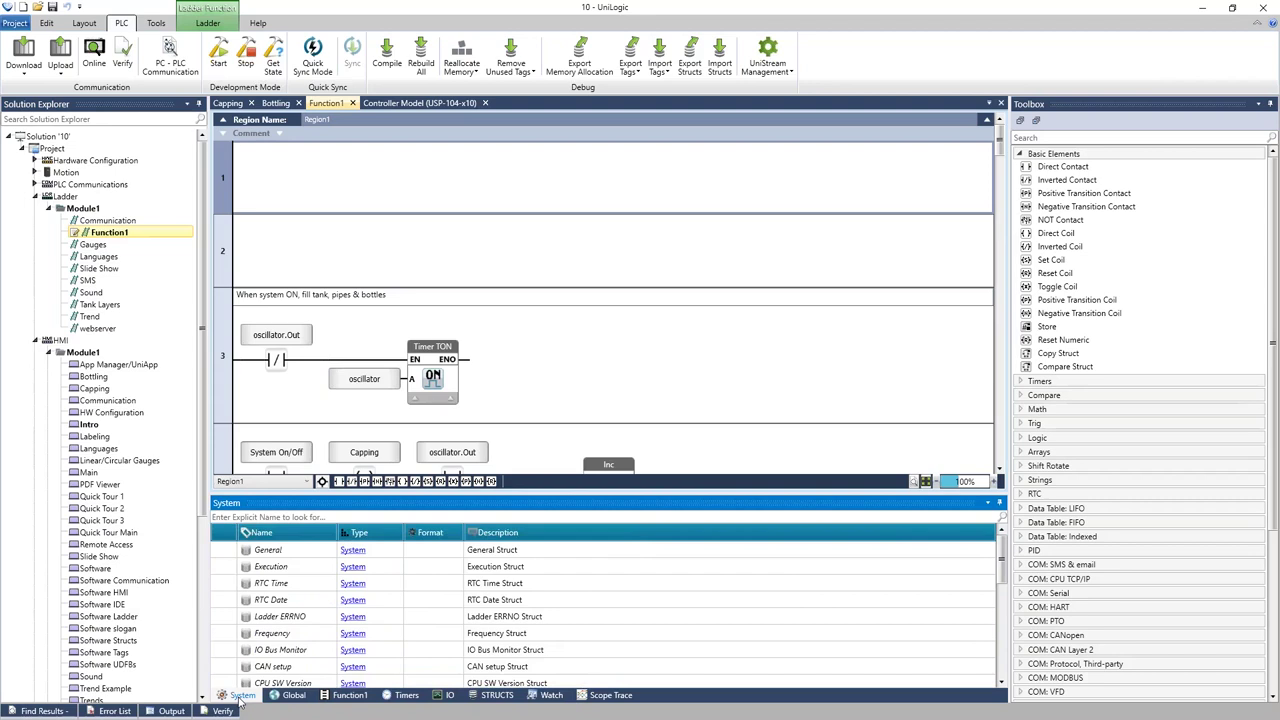
click(364, 555)
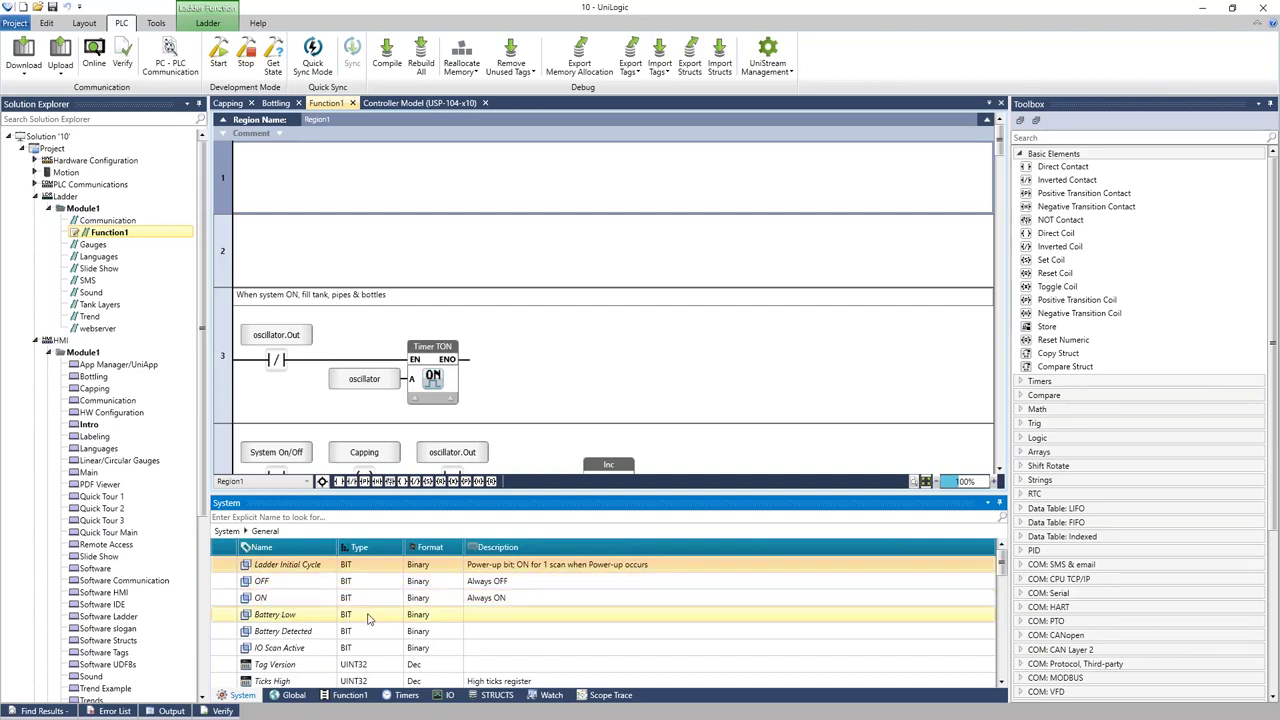
scroll(1005, 575, down, 3)
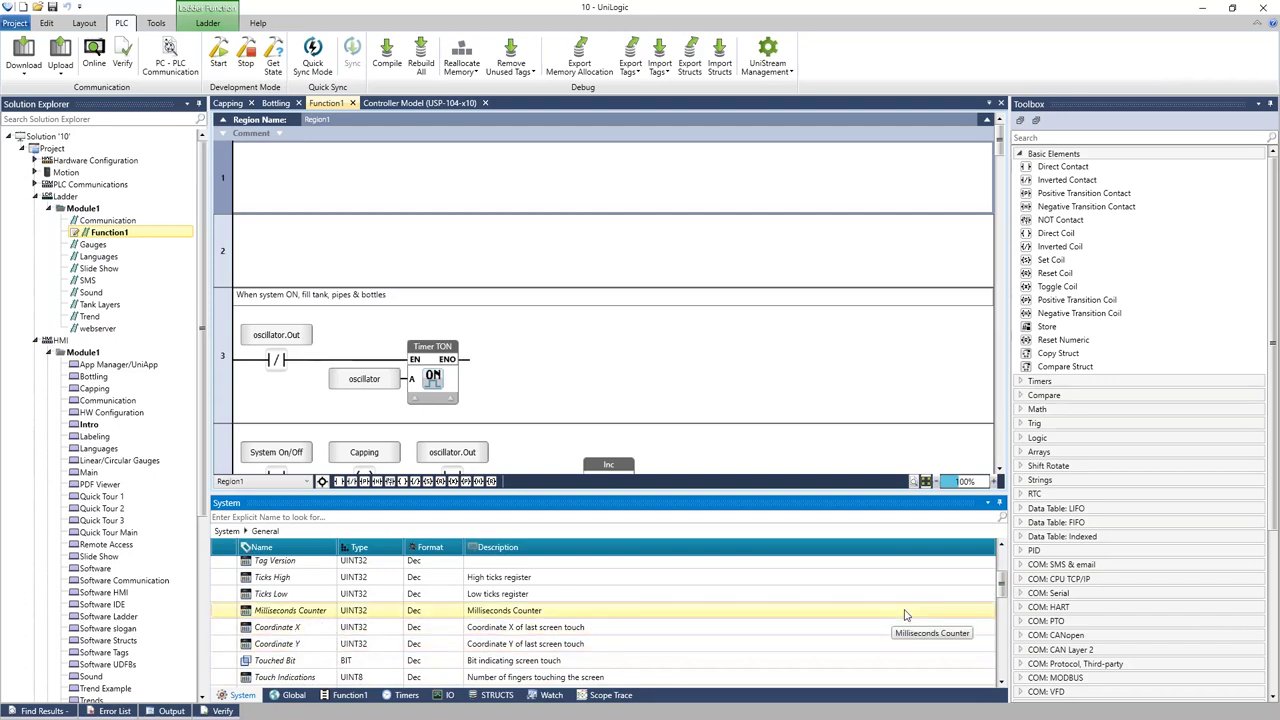
drag(1003, 585, 1003, 597)
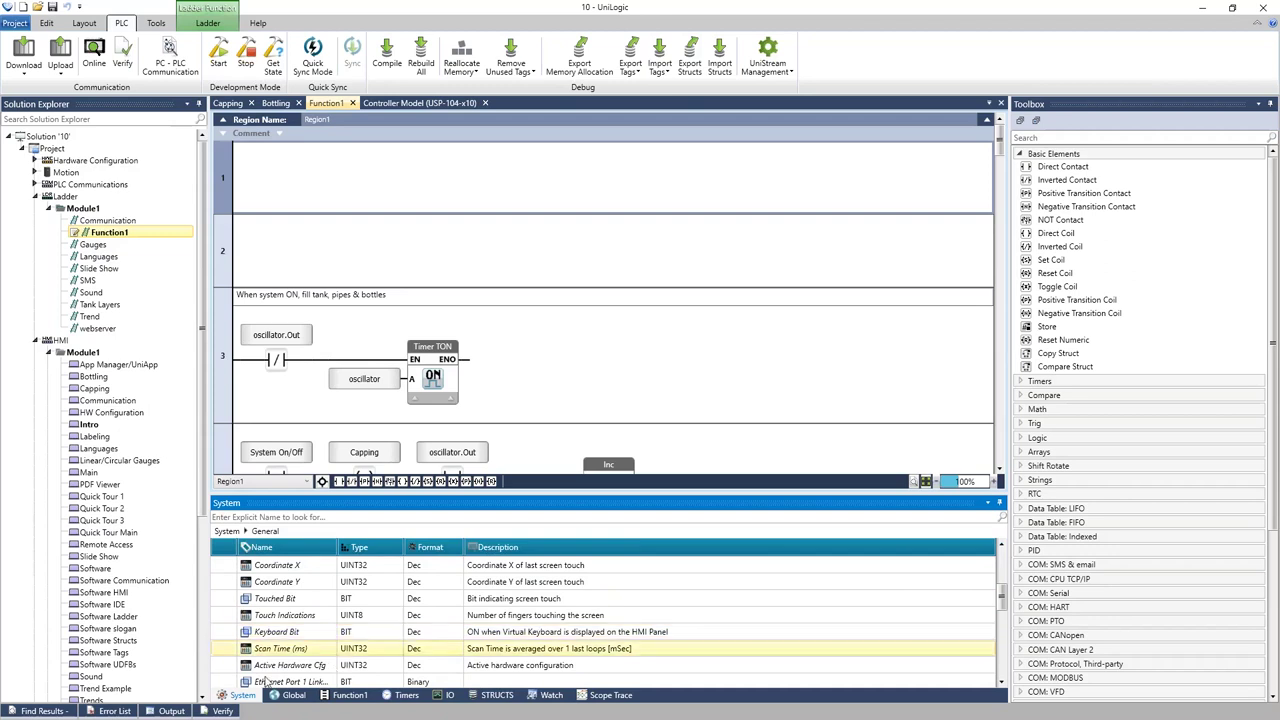
click(233, 697)
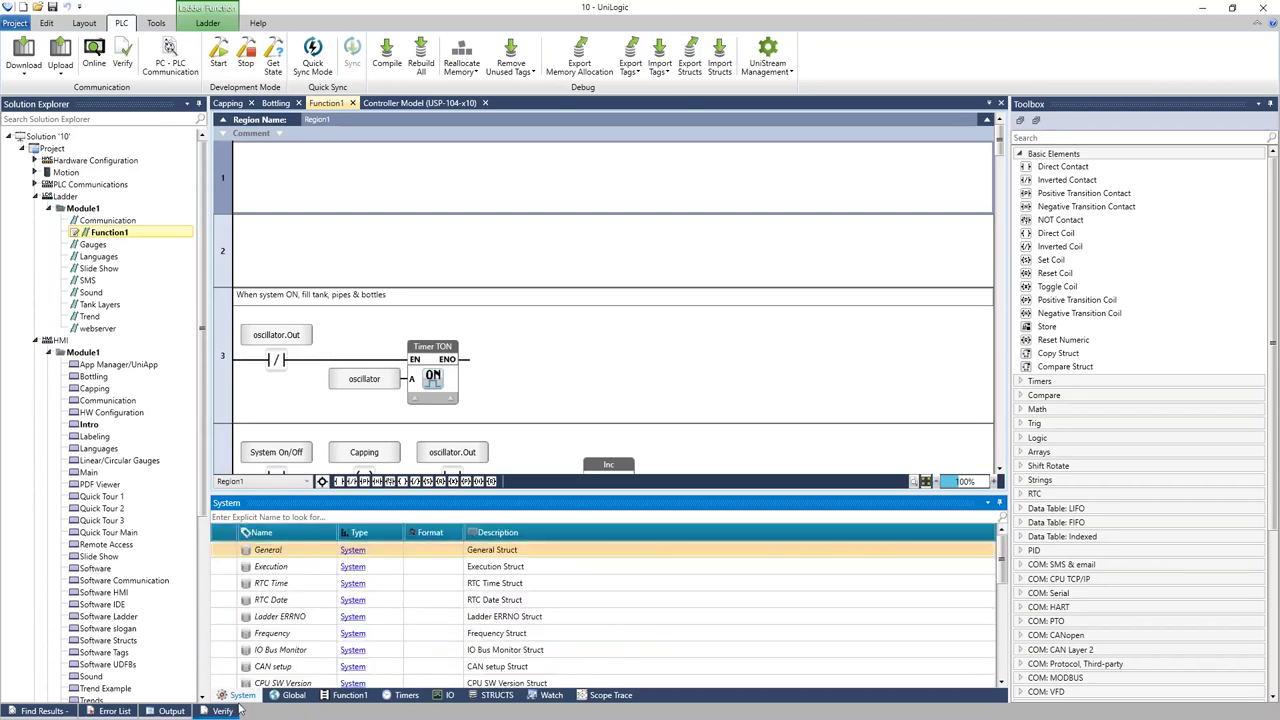
Start a new global tag named Button with the data type BIT.
click(292, 695)
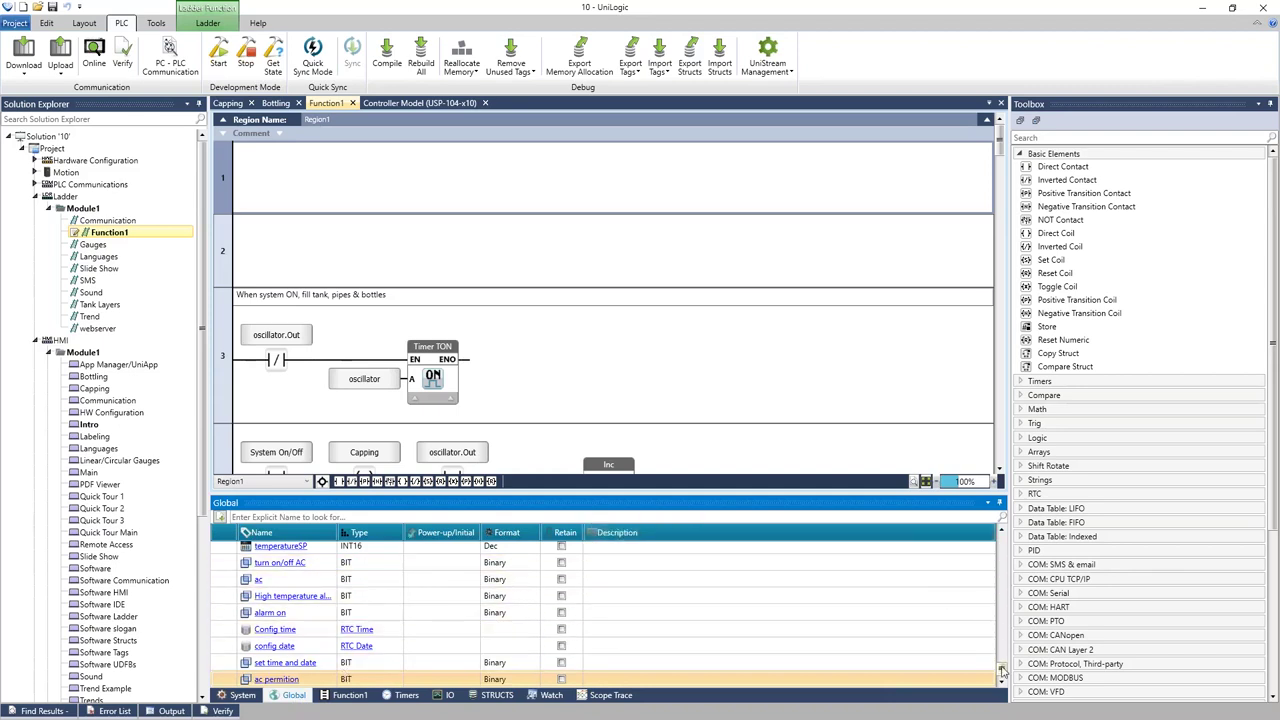
drag(1003, 672, 1004, 556)
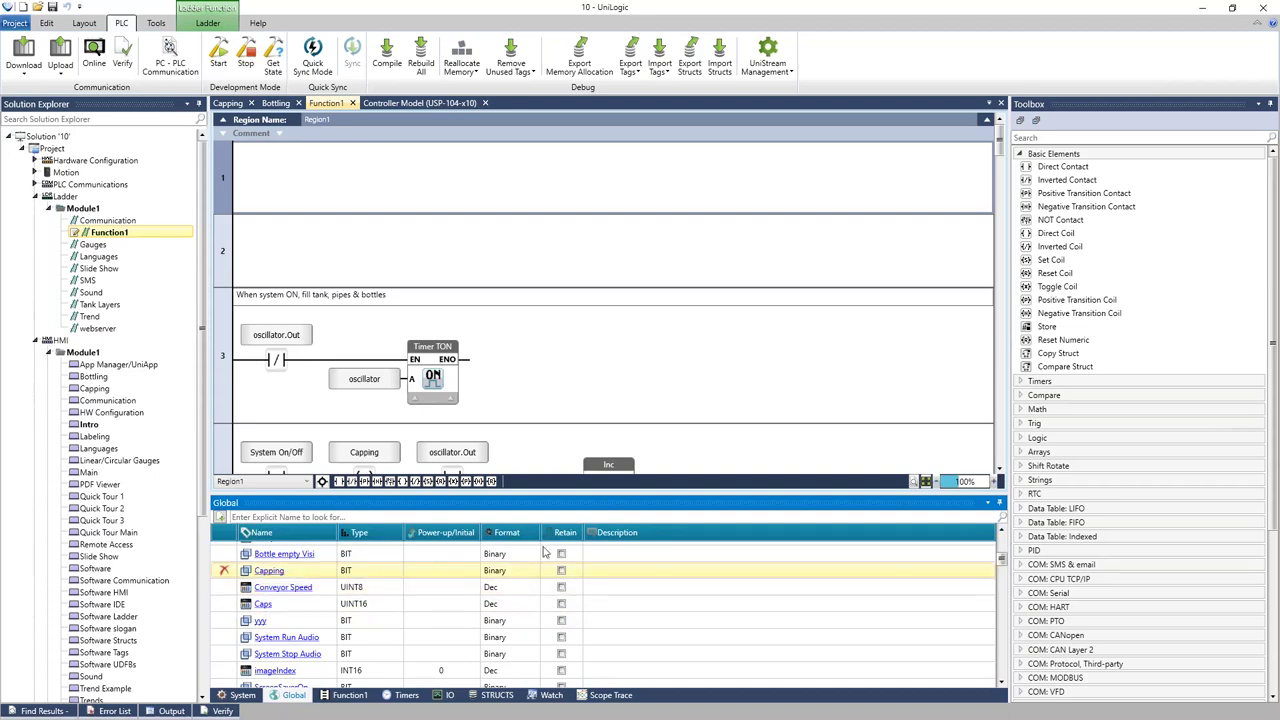
drag(1001, 559, 1005, 695)
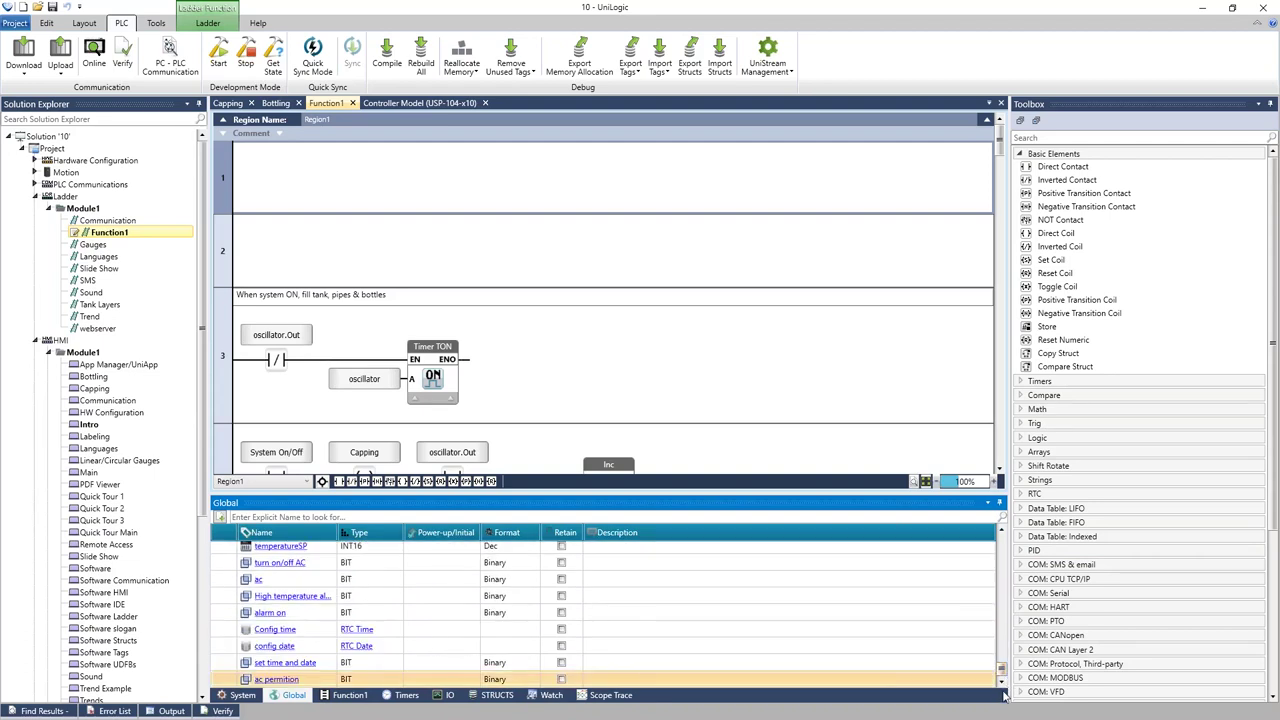
click(222, 521)
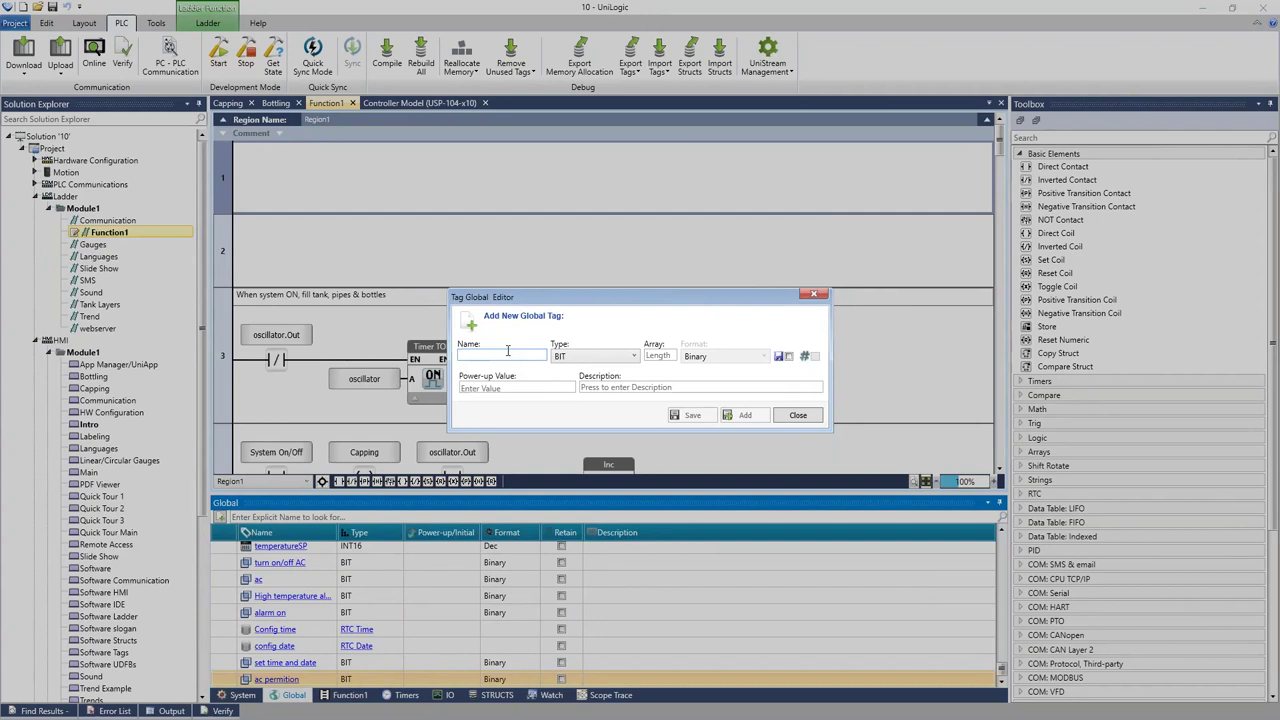
text(Button)
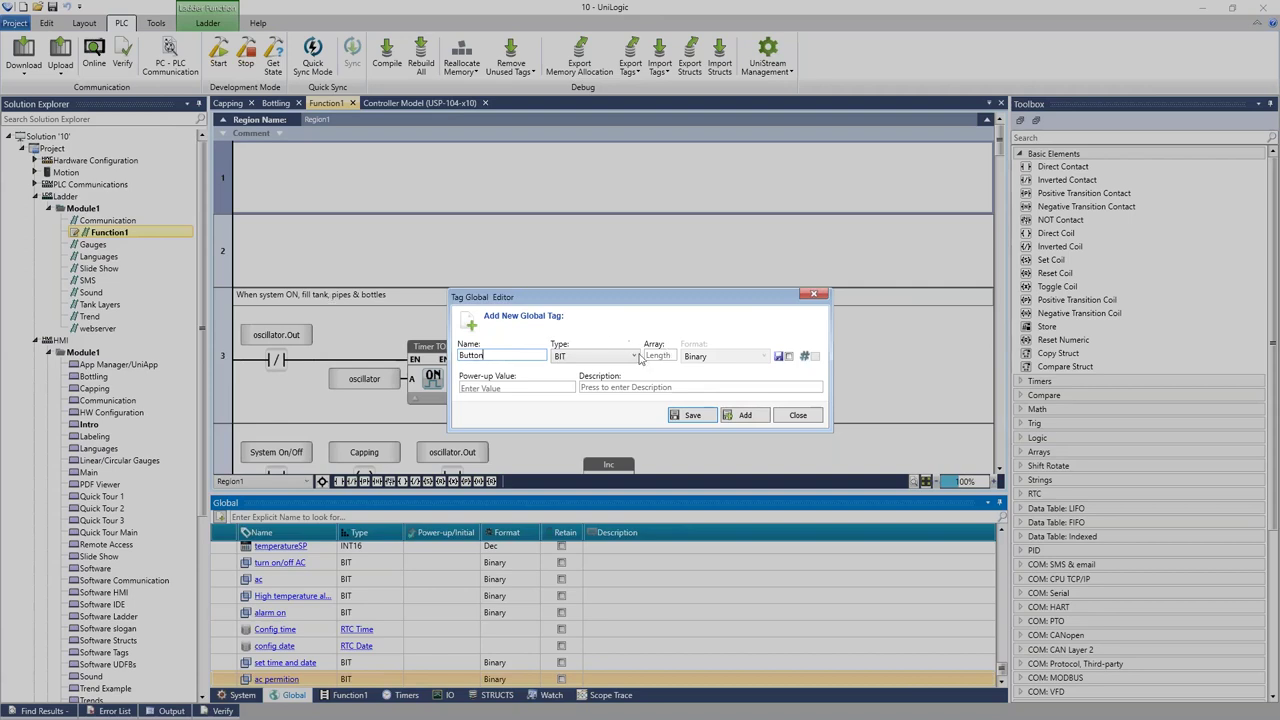
click(606, 360)
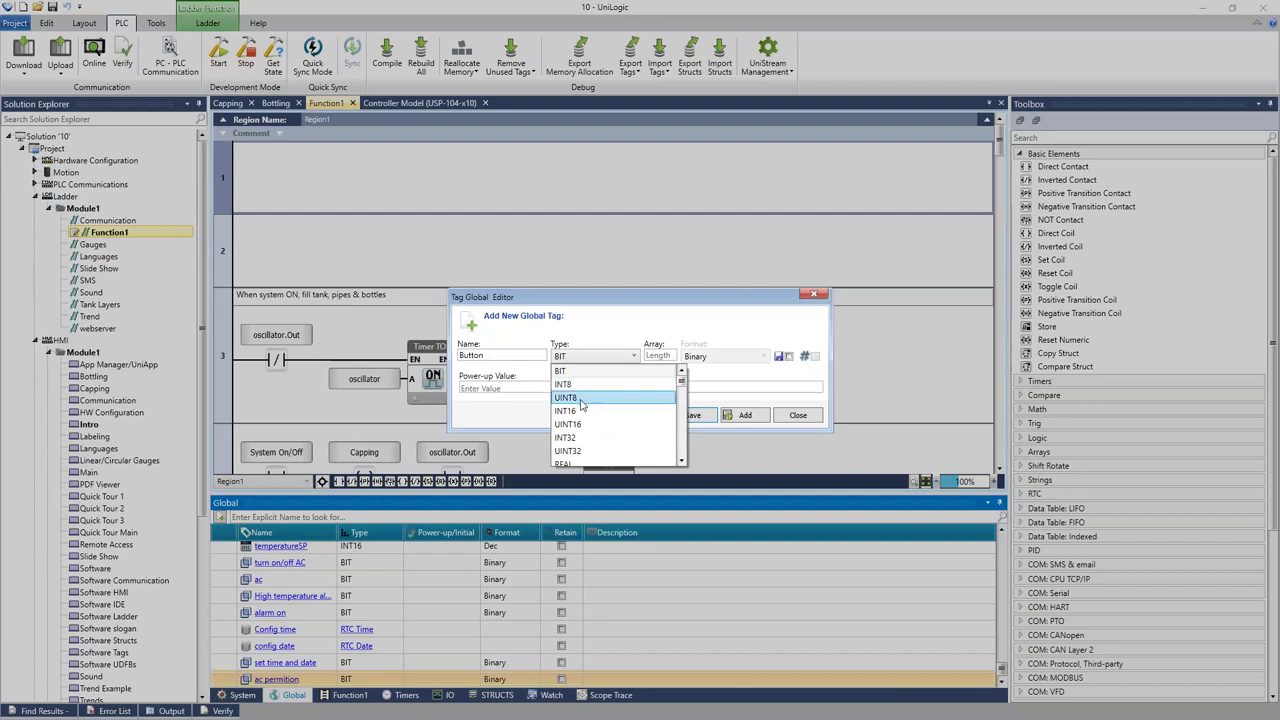
mouse_move(681, 381)
mouse_down()
mouse_move(686, 440)
mouse_move(680, 372)
mouse_up()
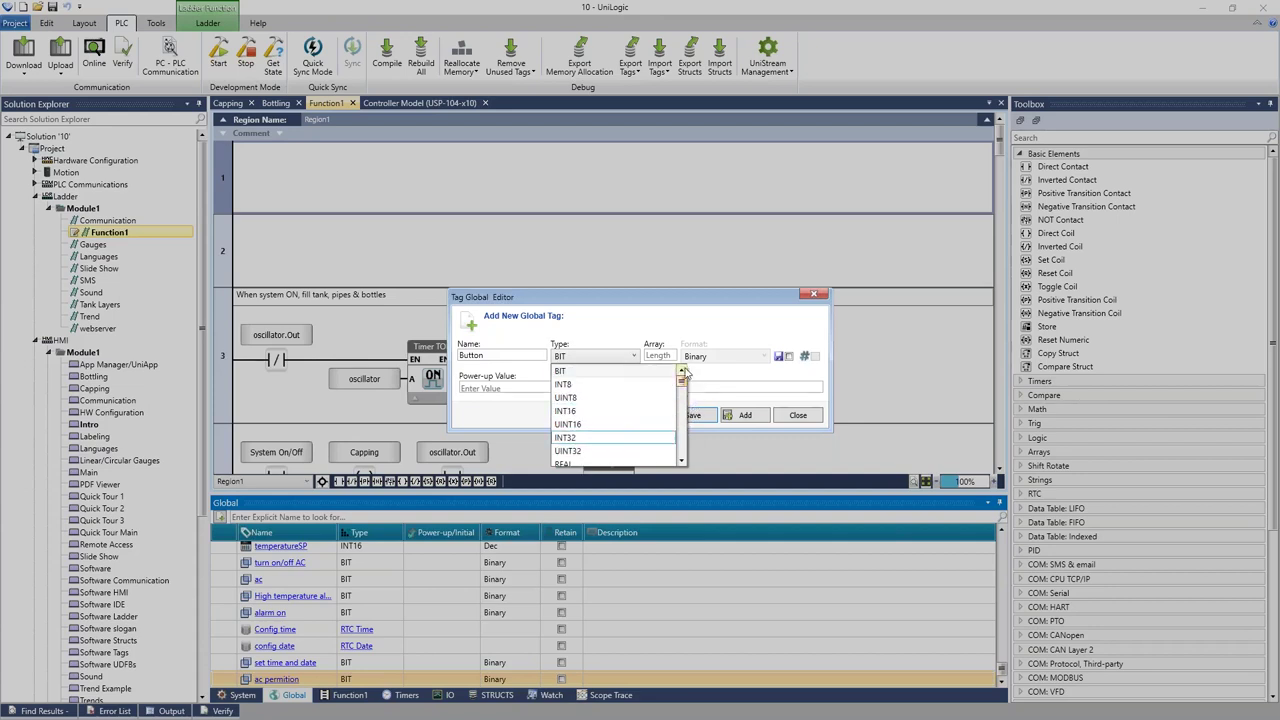
click(610, 371)
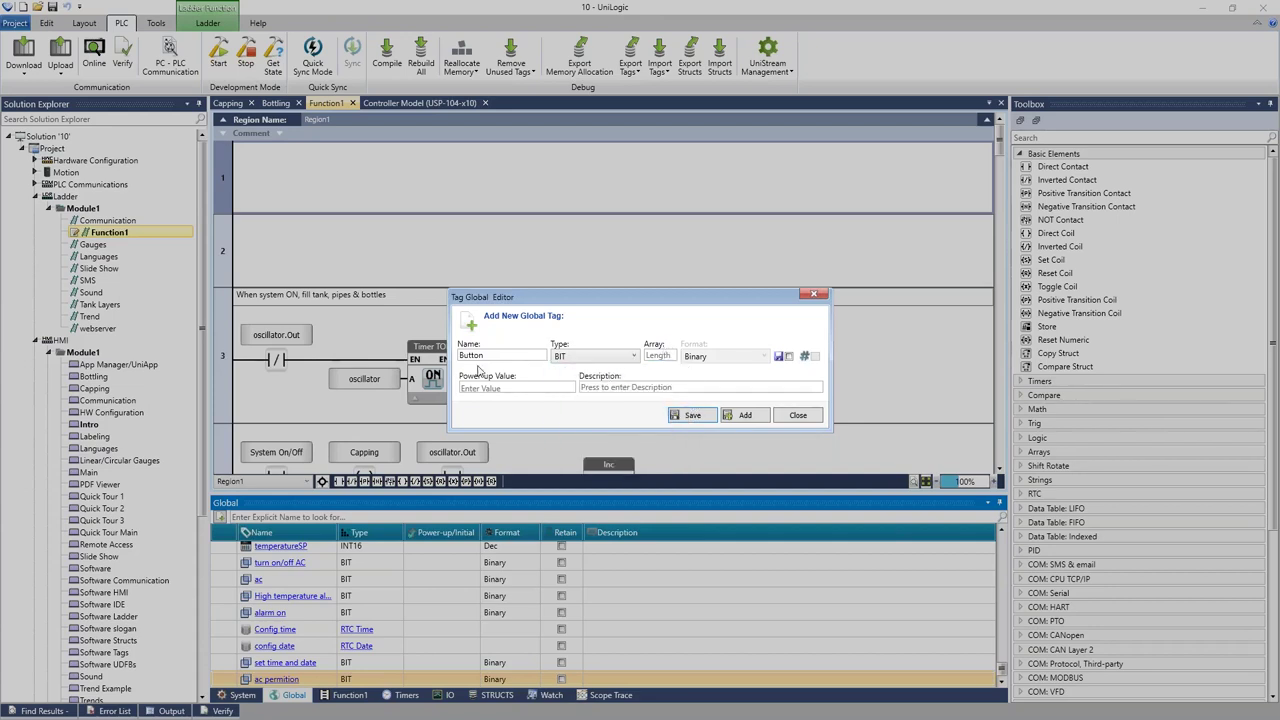
click(670, 356)
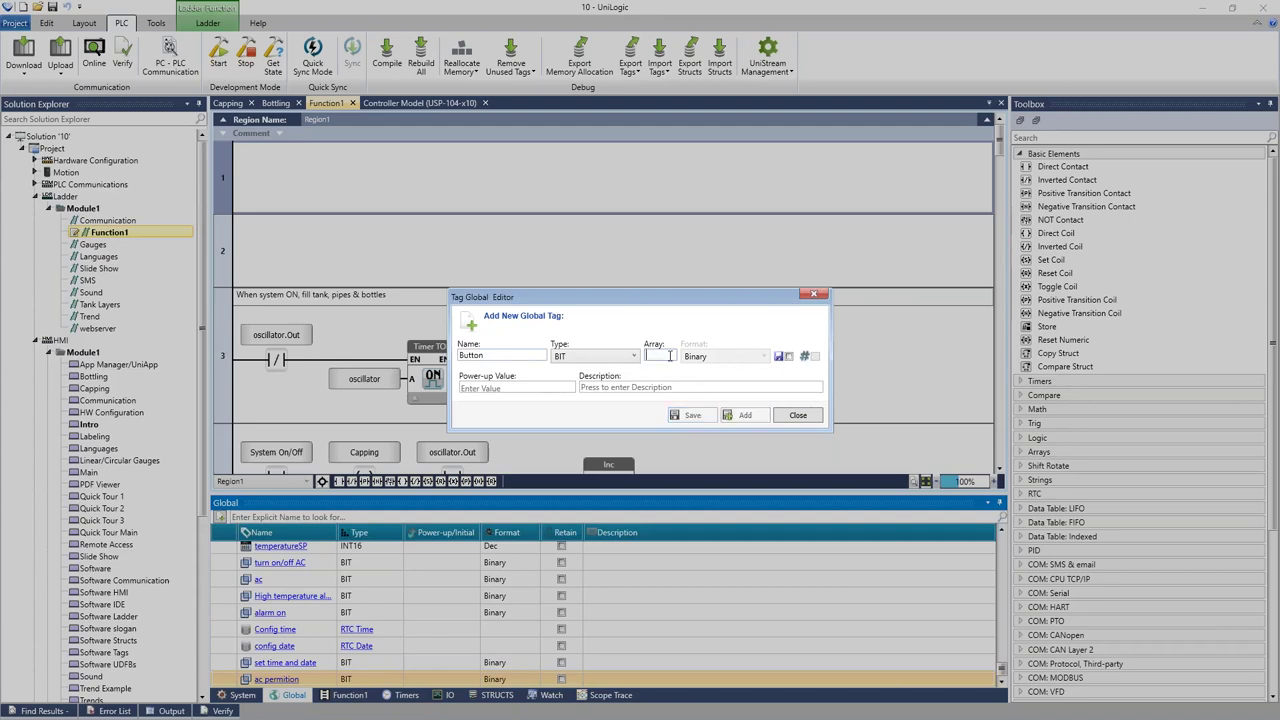
text(10)
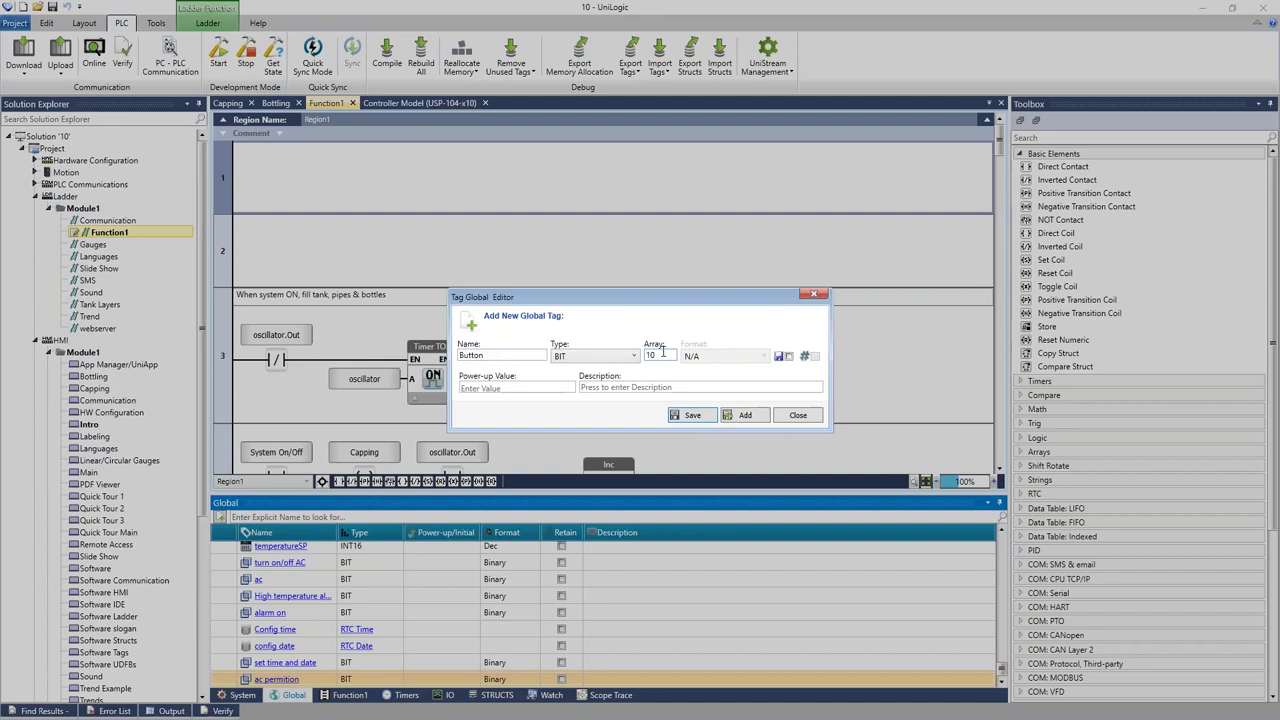
key(BackSpace)
key(BackSpace)
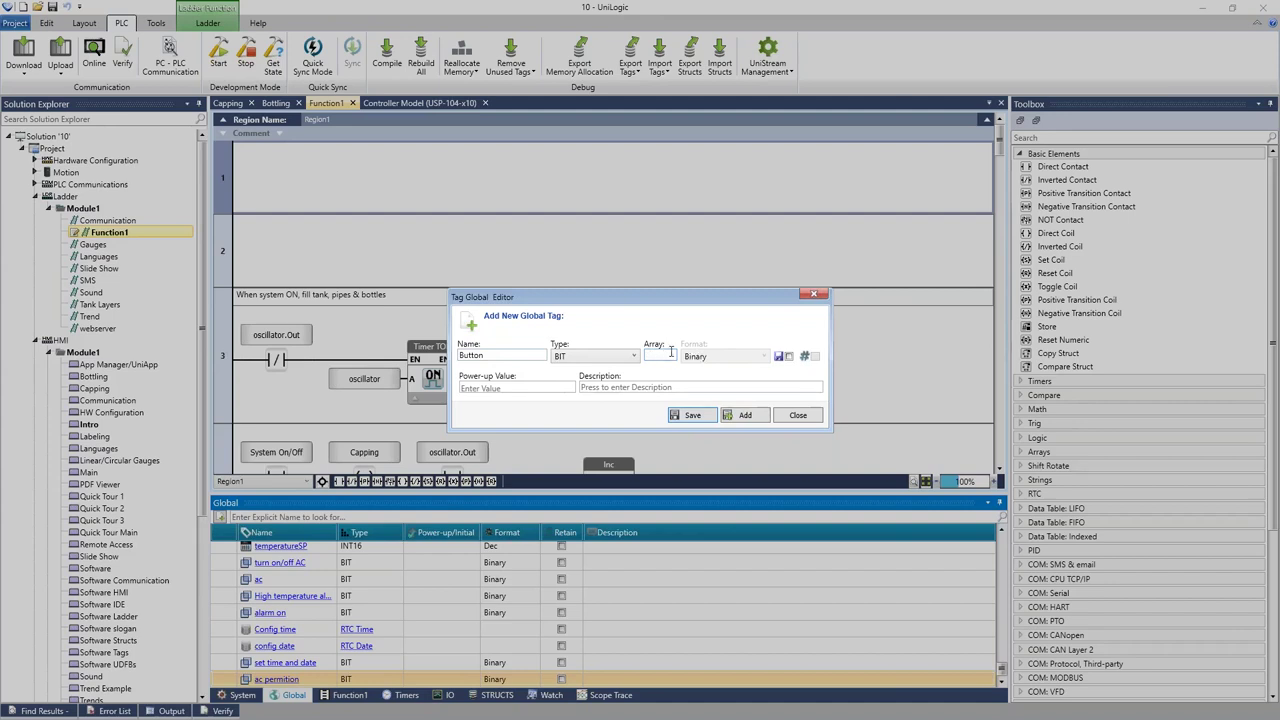
click(789, 357)
click(789, 357)
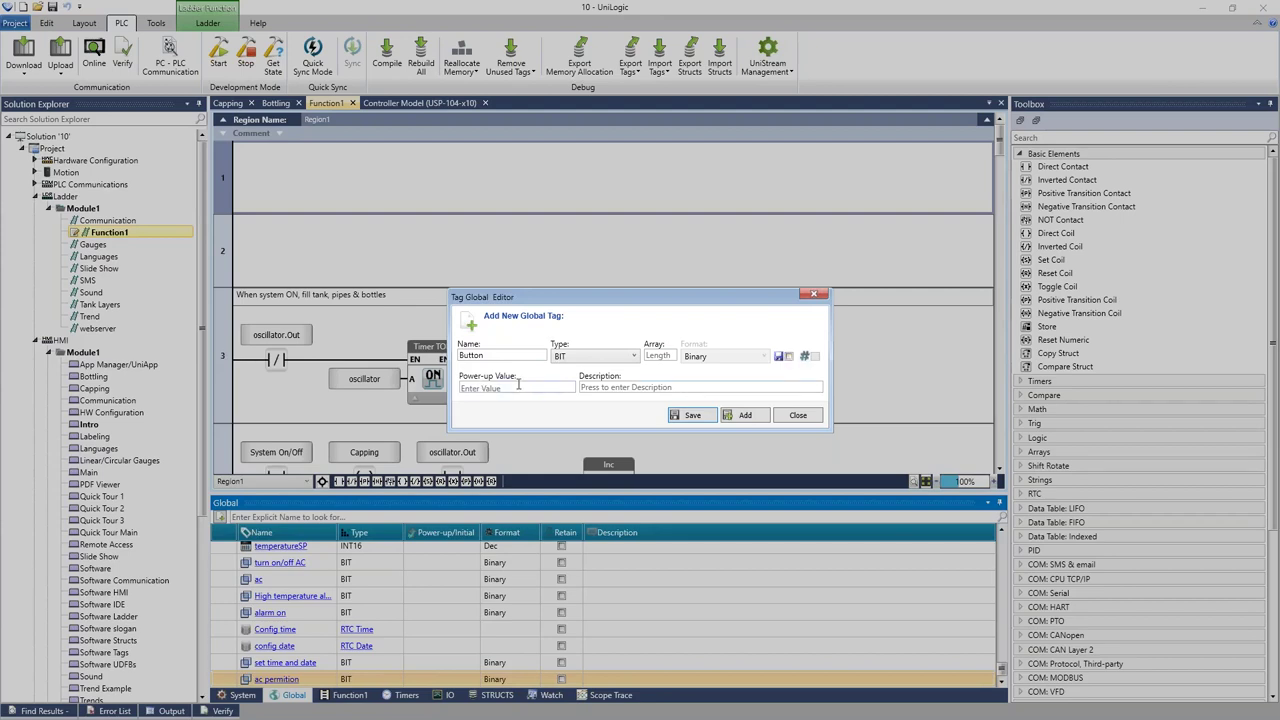
Leave the Button tag's power-up value empty and save the new tag.
click(487, 389)
click(693, 415)
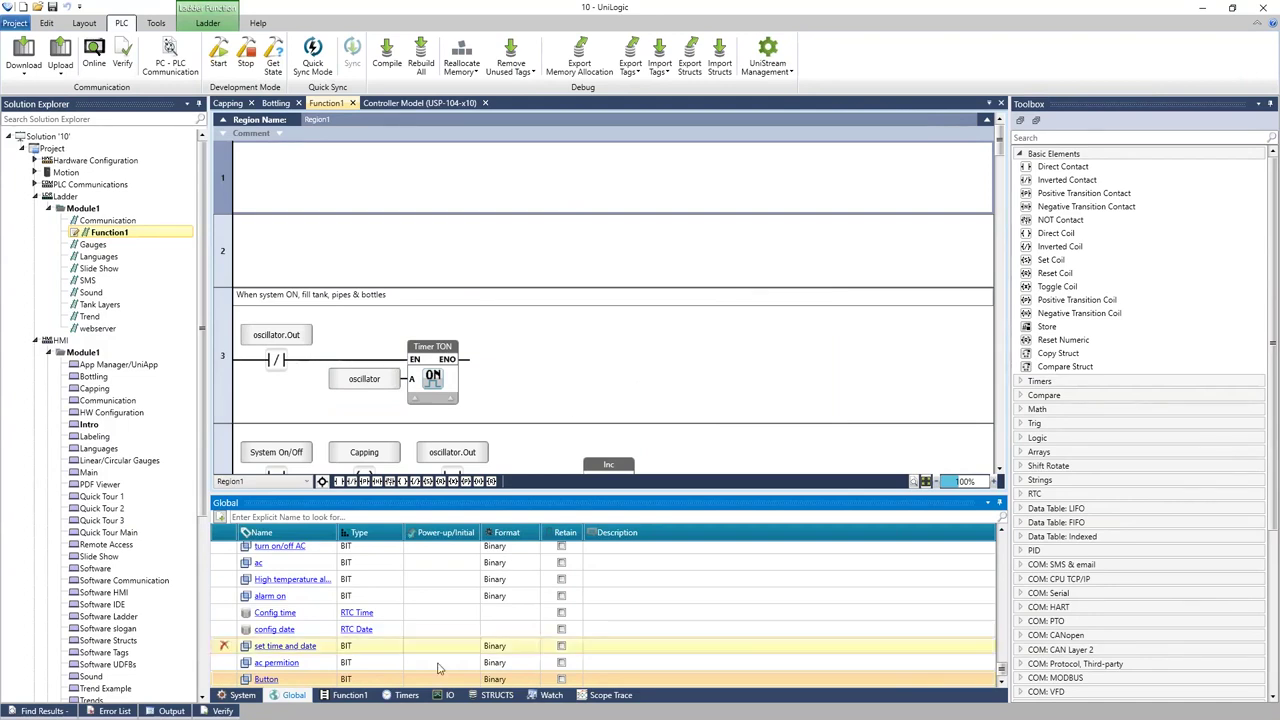
View the project's timer tags and IO tags.
click(405, 695)
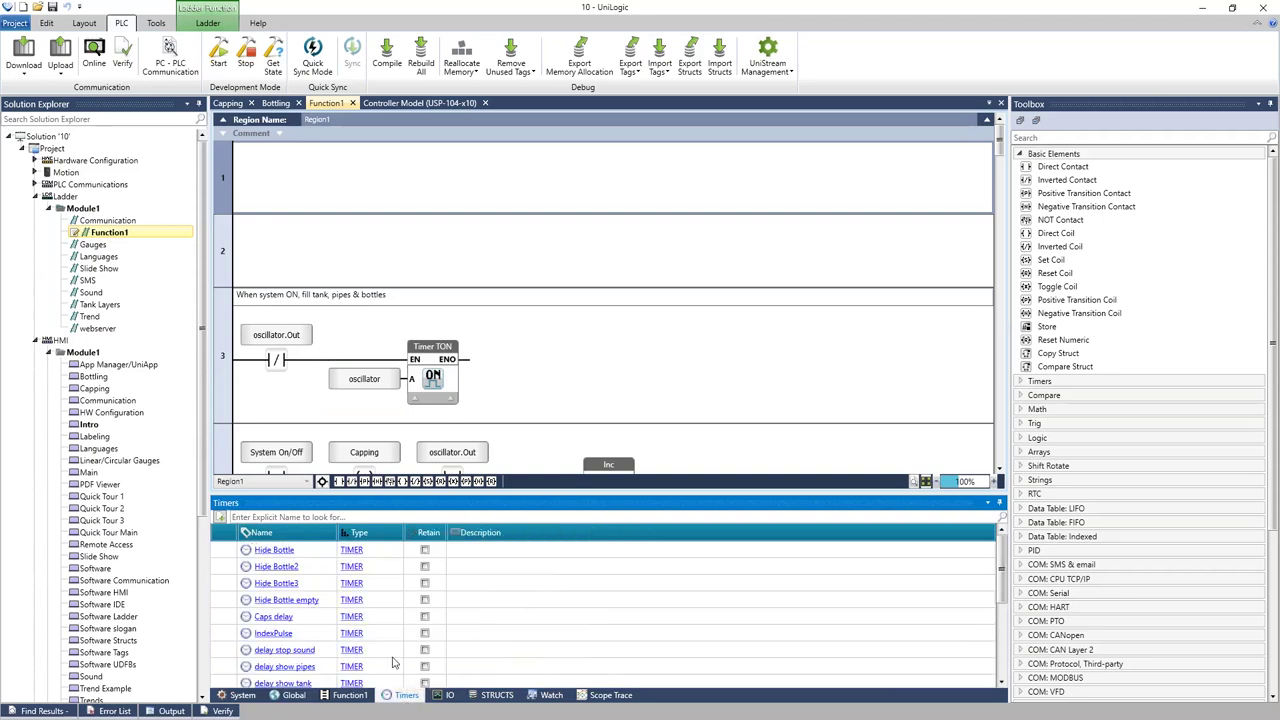
click(327, 667)
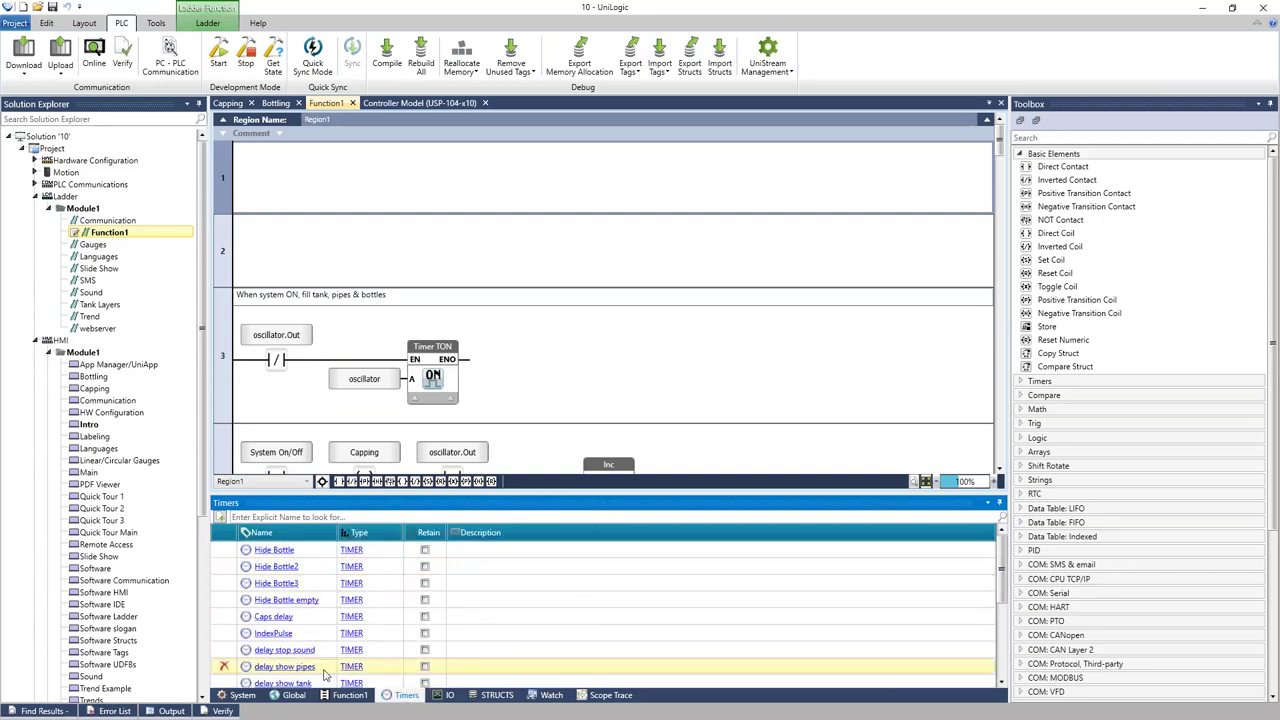
click(446, 696)
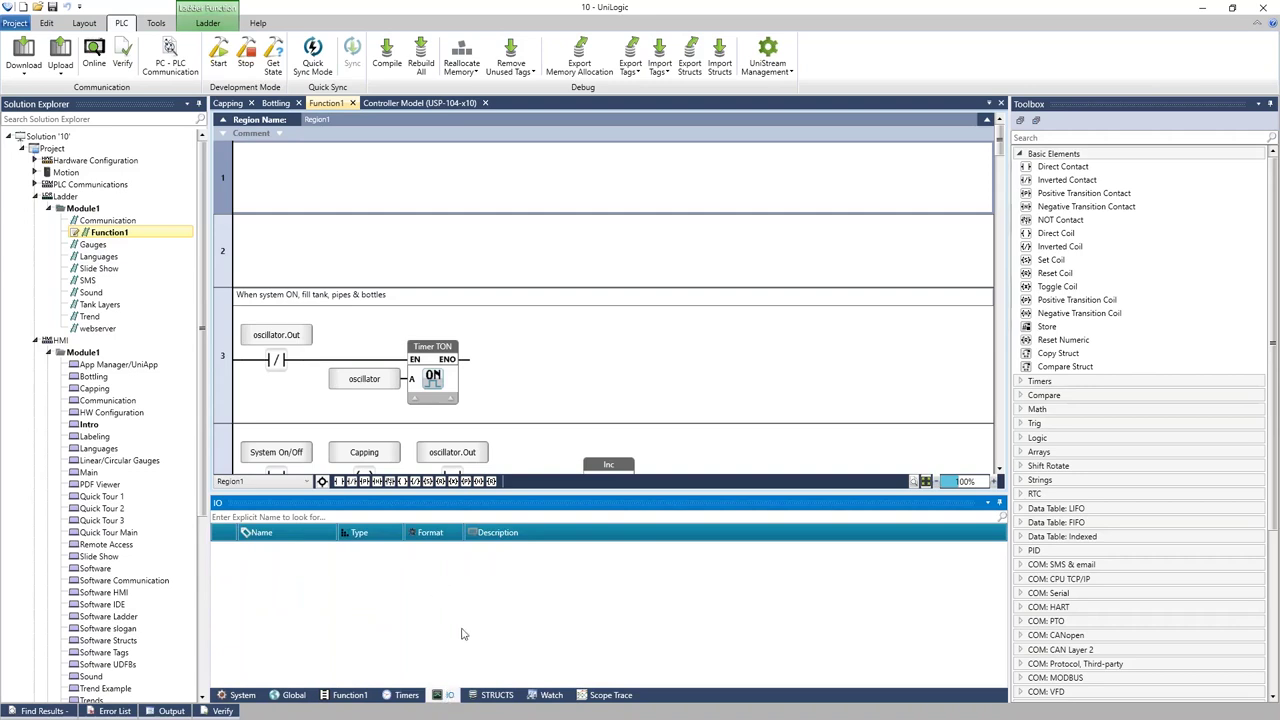
Create a new struct named Pump in the project's struct list.
click(498, 695)
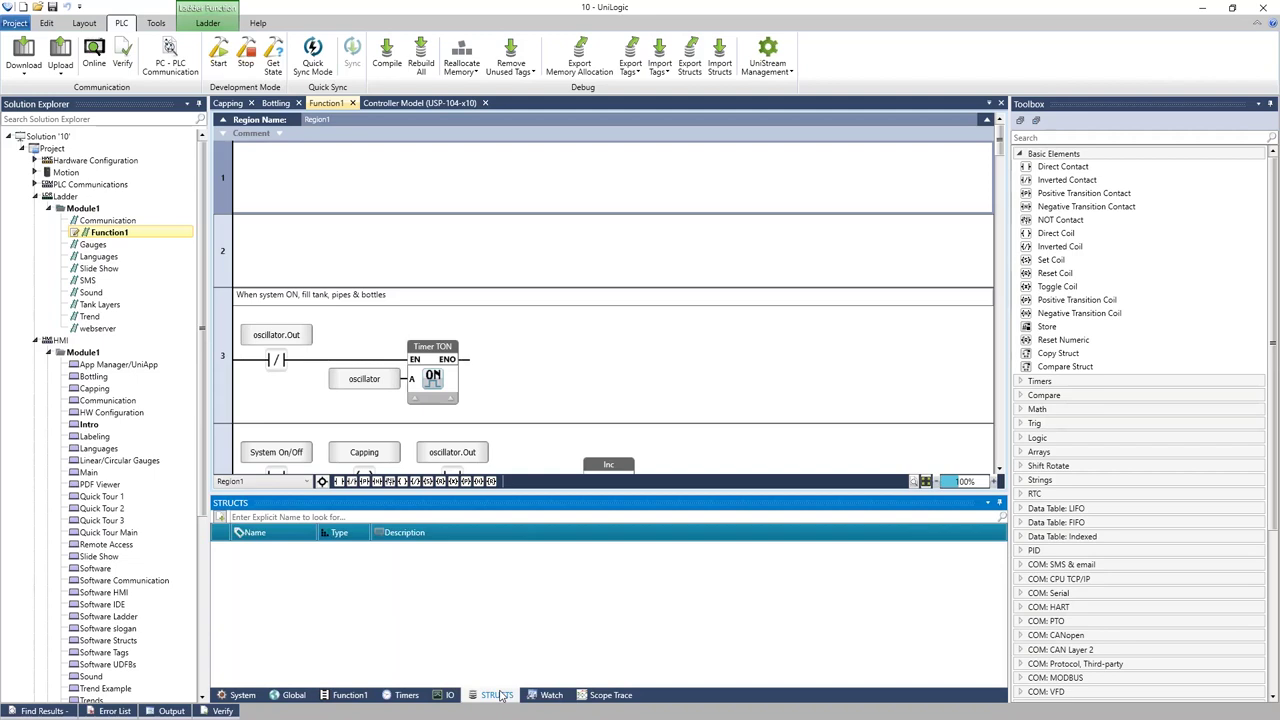
click(222, 521)
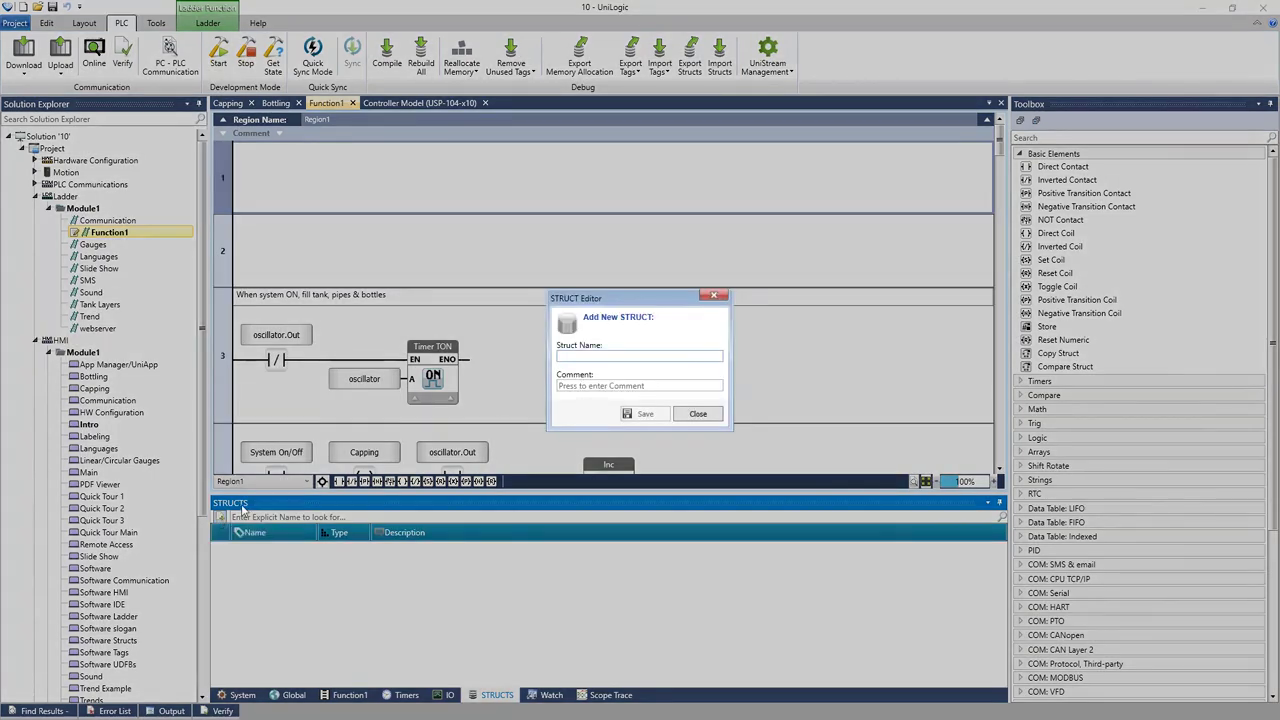
text(Pumps)
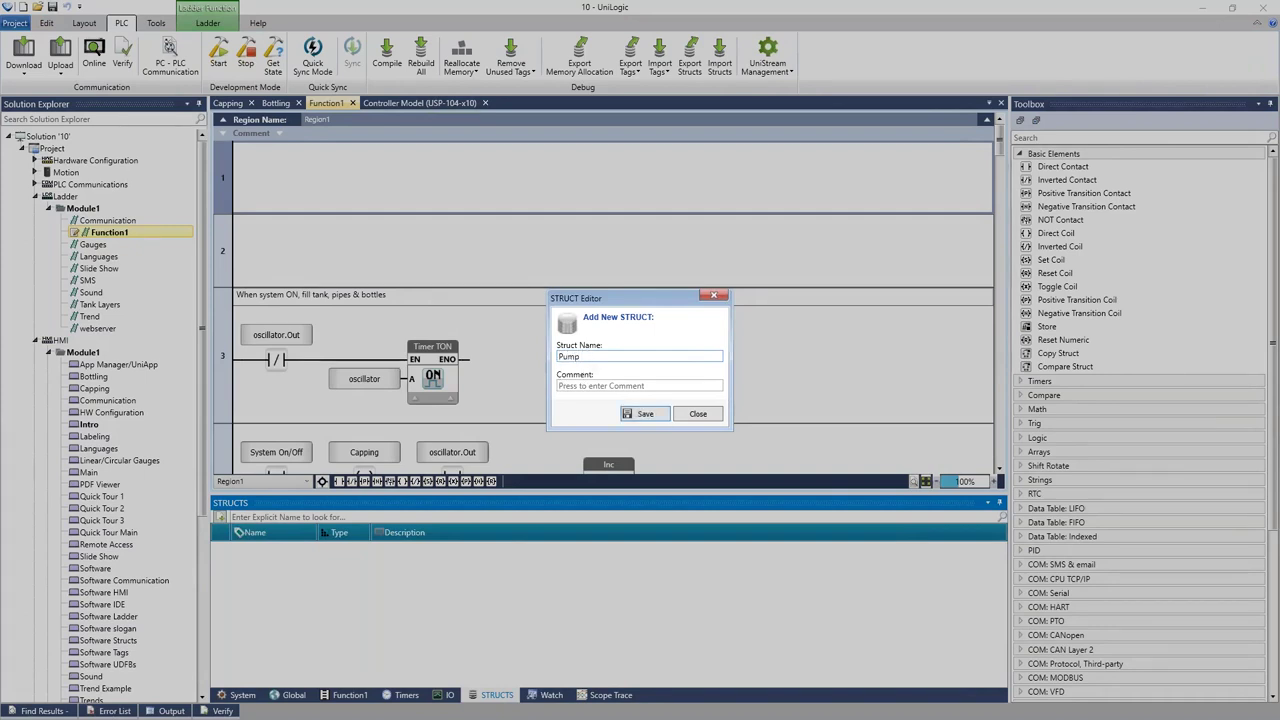
click(646, 414)
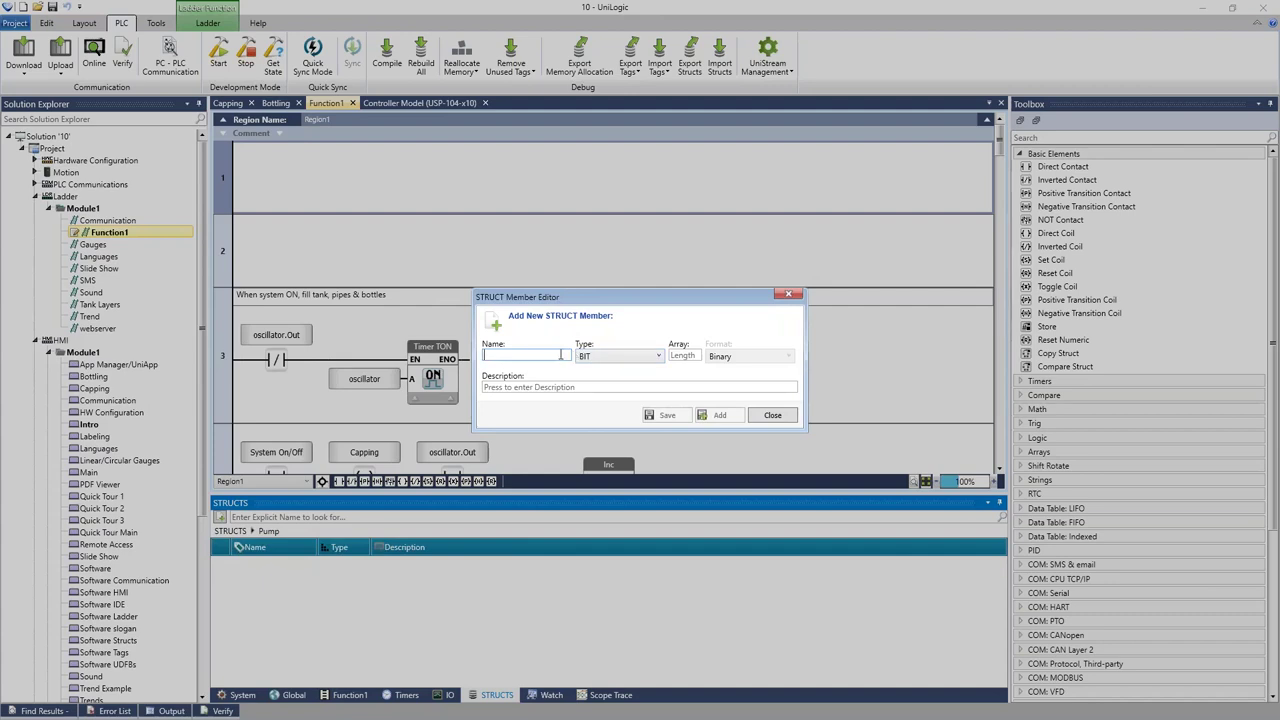
Add a member called Name to the Pump struct, with type STRING-ASCII and a maximum string length of 10.
text(ame)
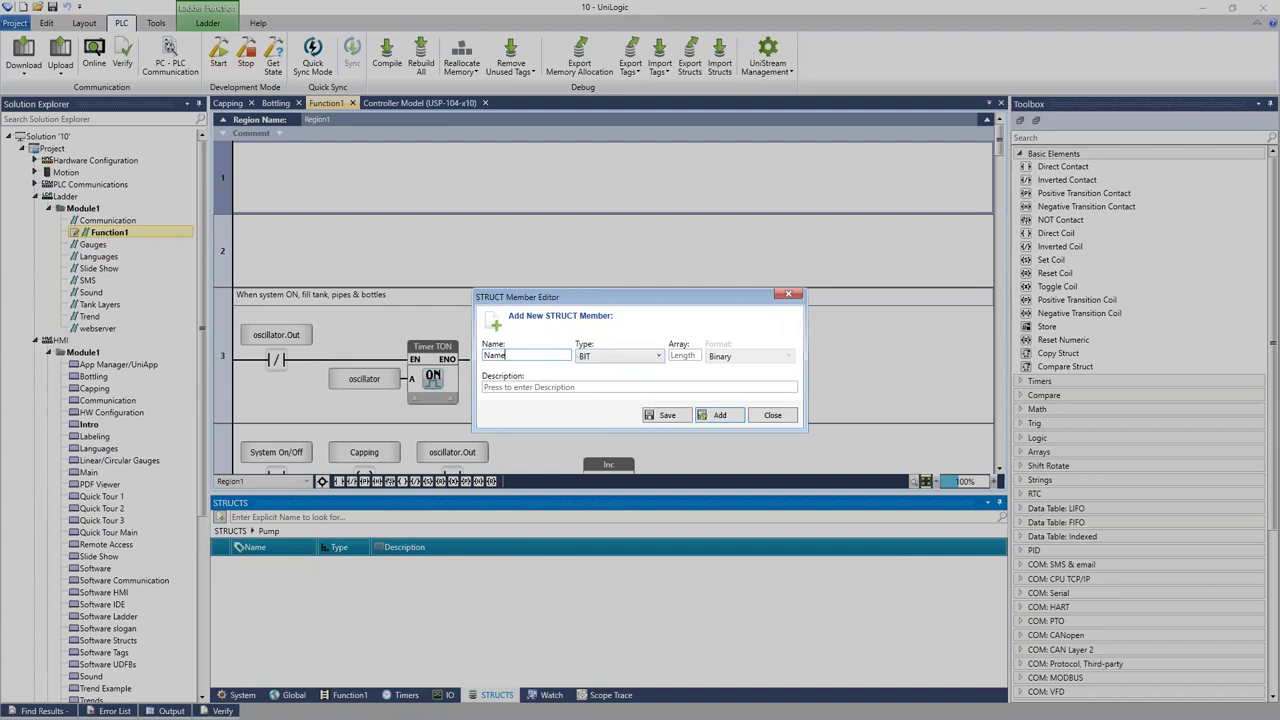
click(648, 356)
drag(659, 390, 663, 417)
click(622, 427)
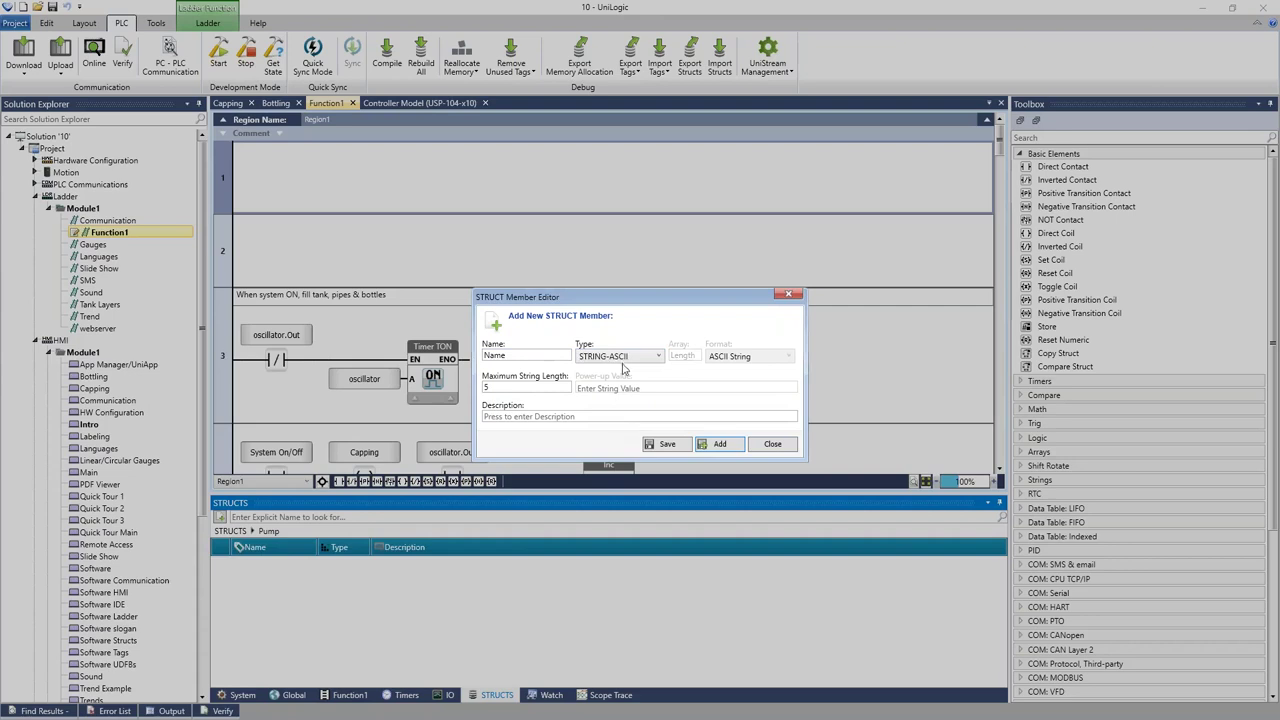
click(513, 386)
key(BackSpace)
text(10)
click(731, 449)
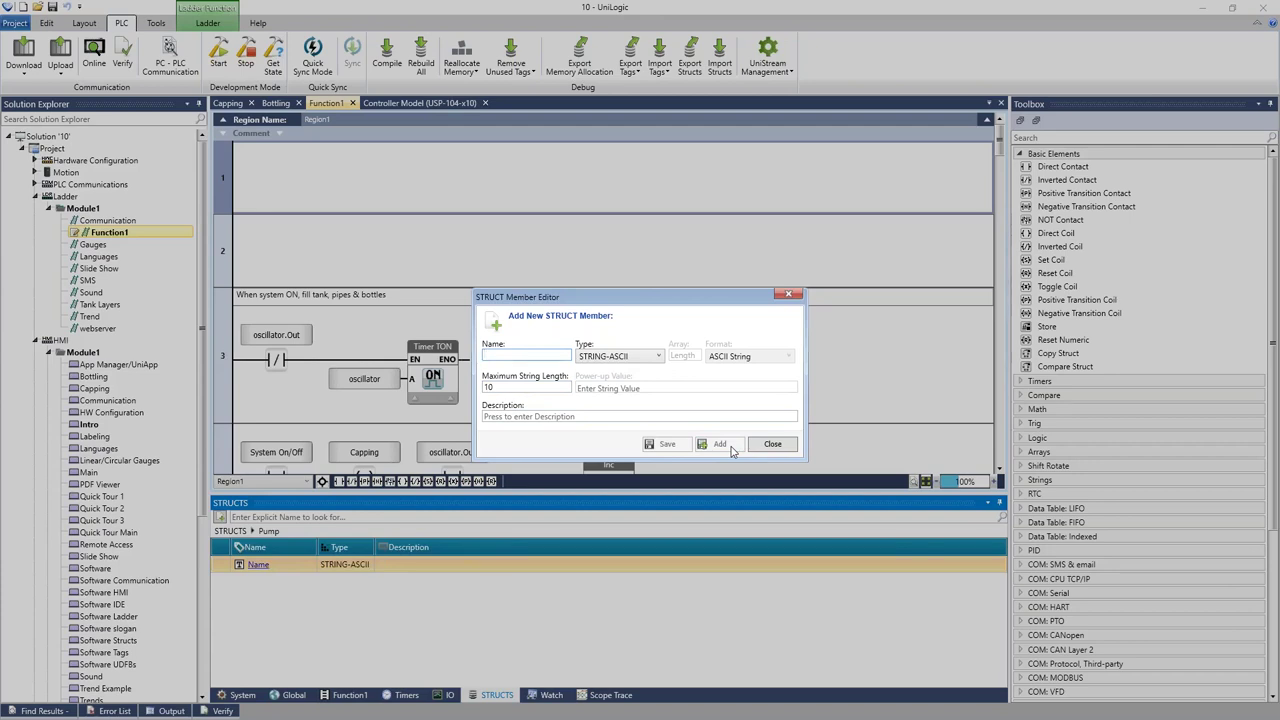
Add the members Setpoint and Pressure to the Pump struct, both with type INT16.
text(Setpoint)
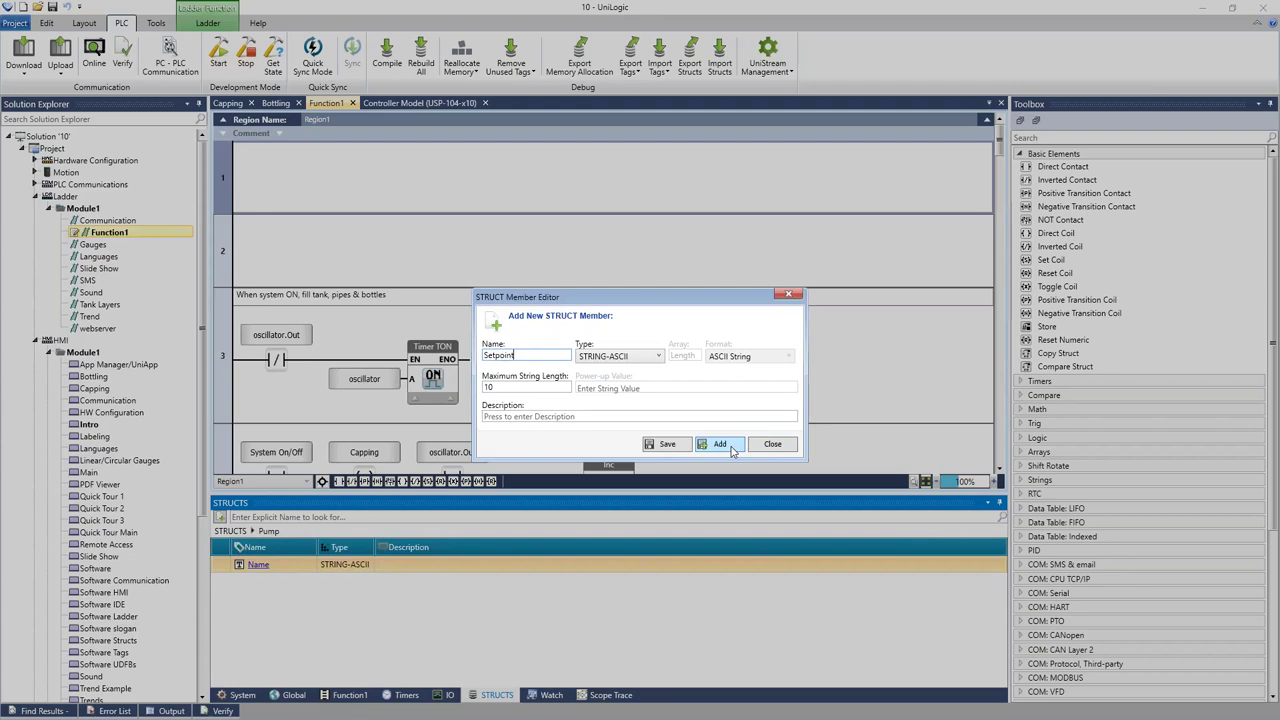
click(651, 362)
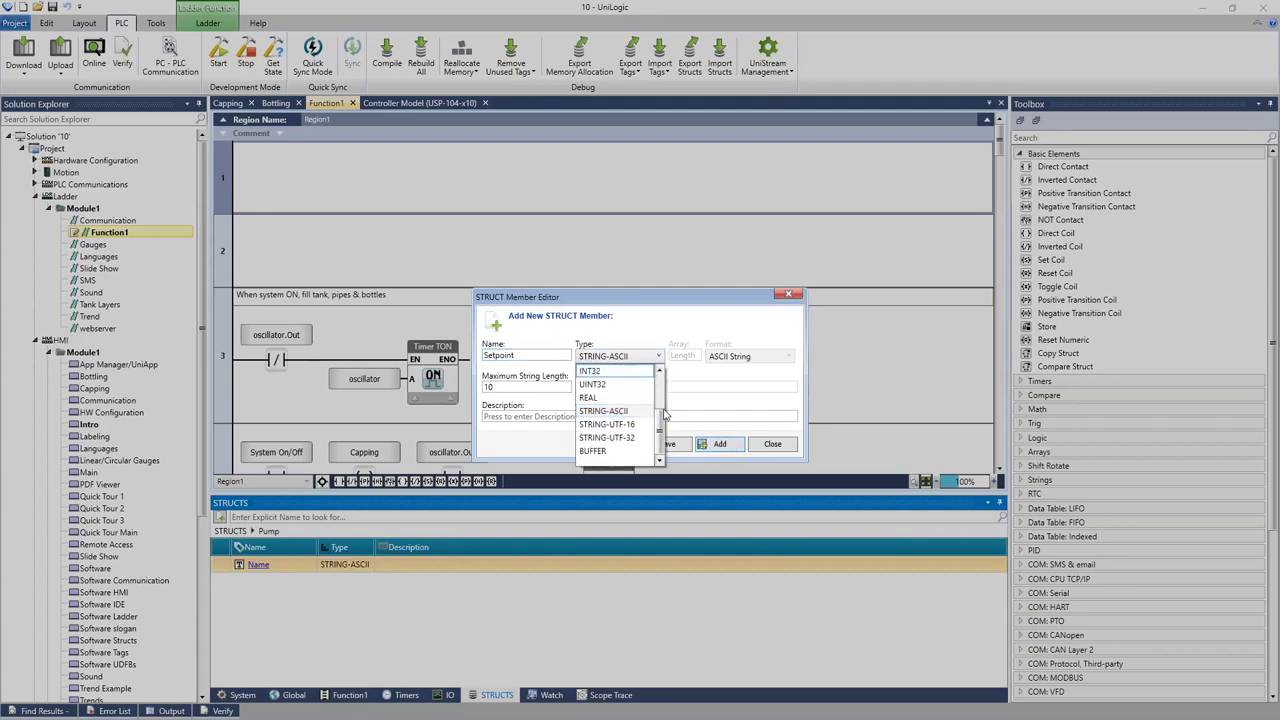
drag(661, 428, 658, 393)
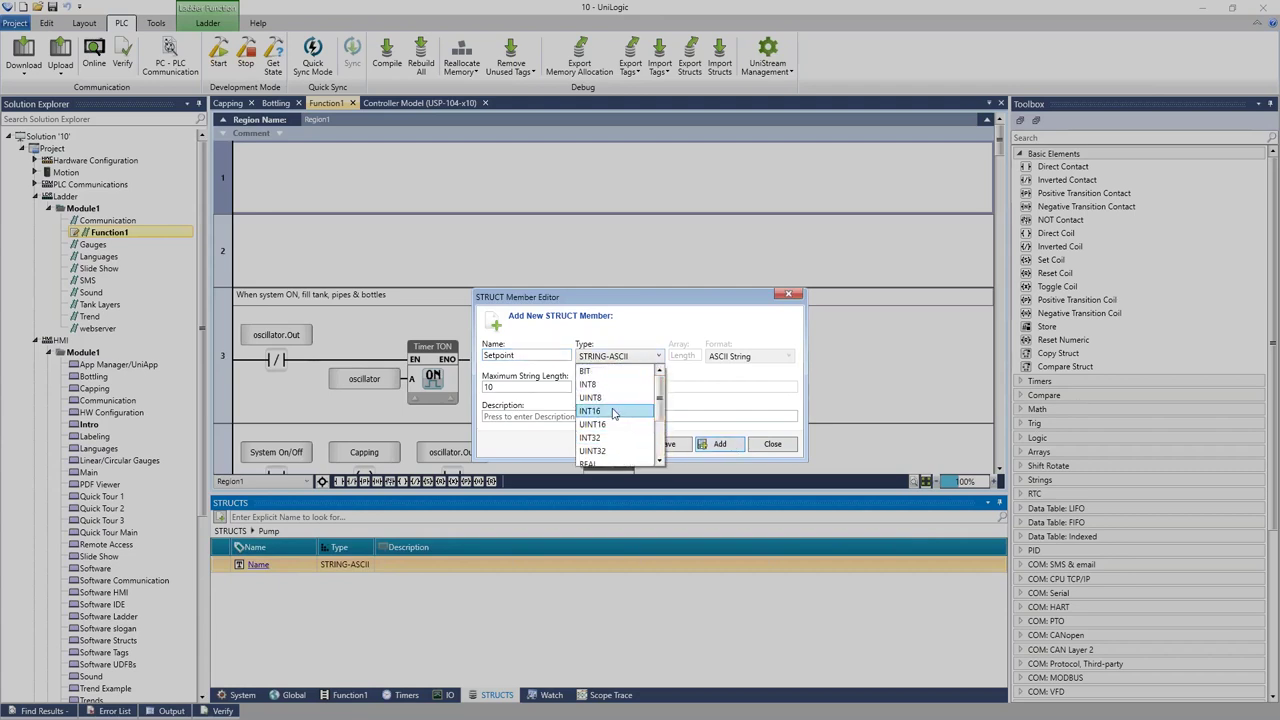
click(614, 411)
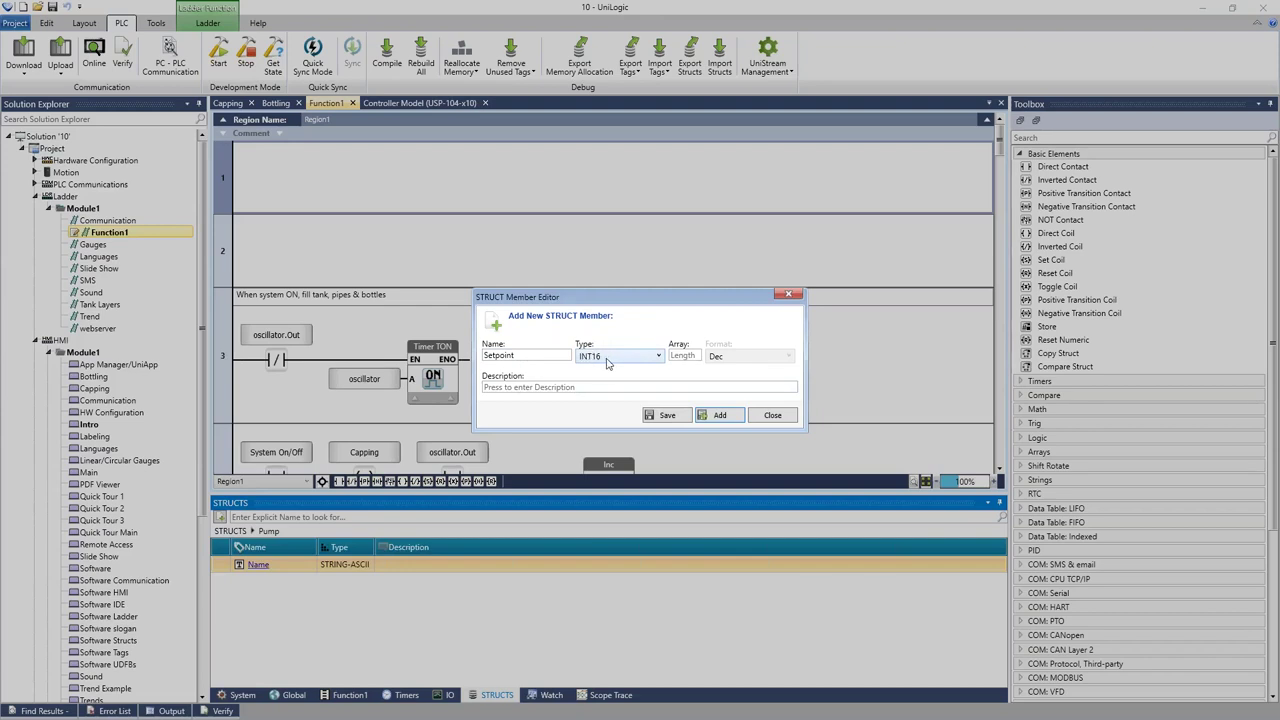
click(730, 418)
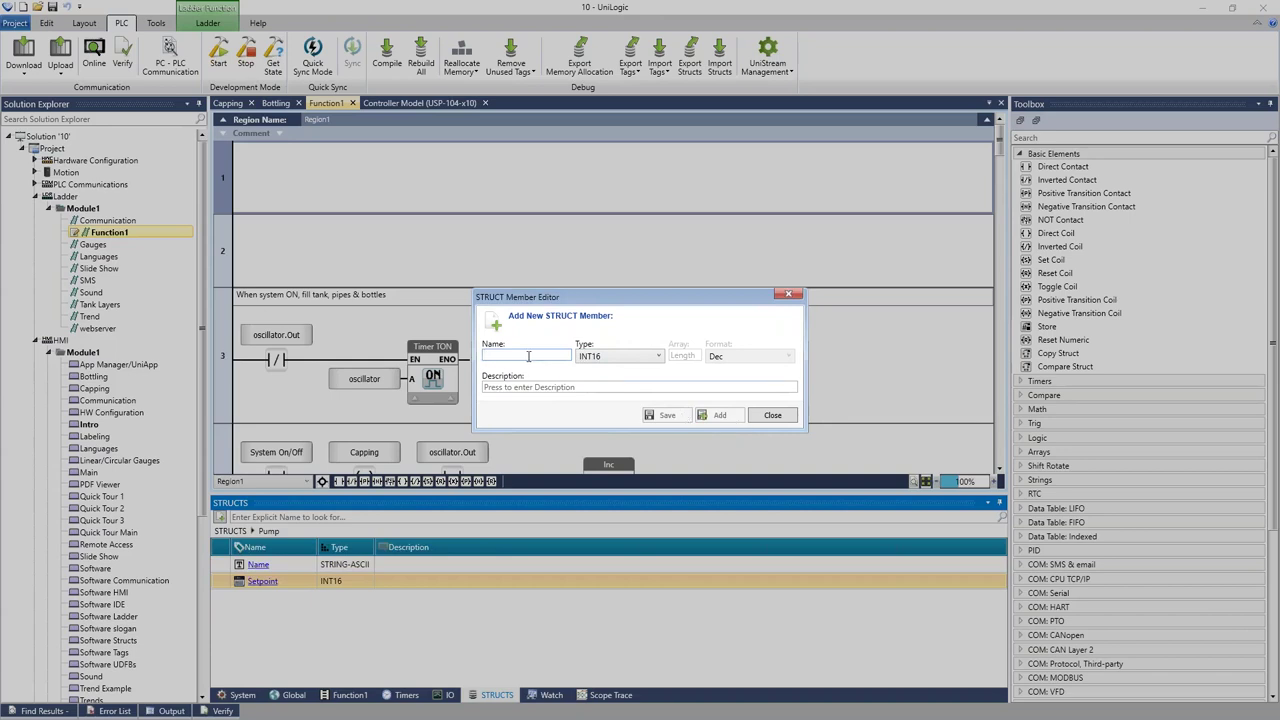
text(Pressure)
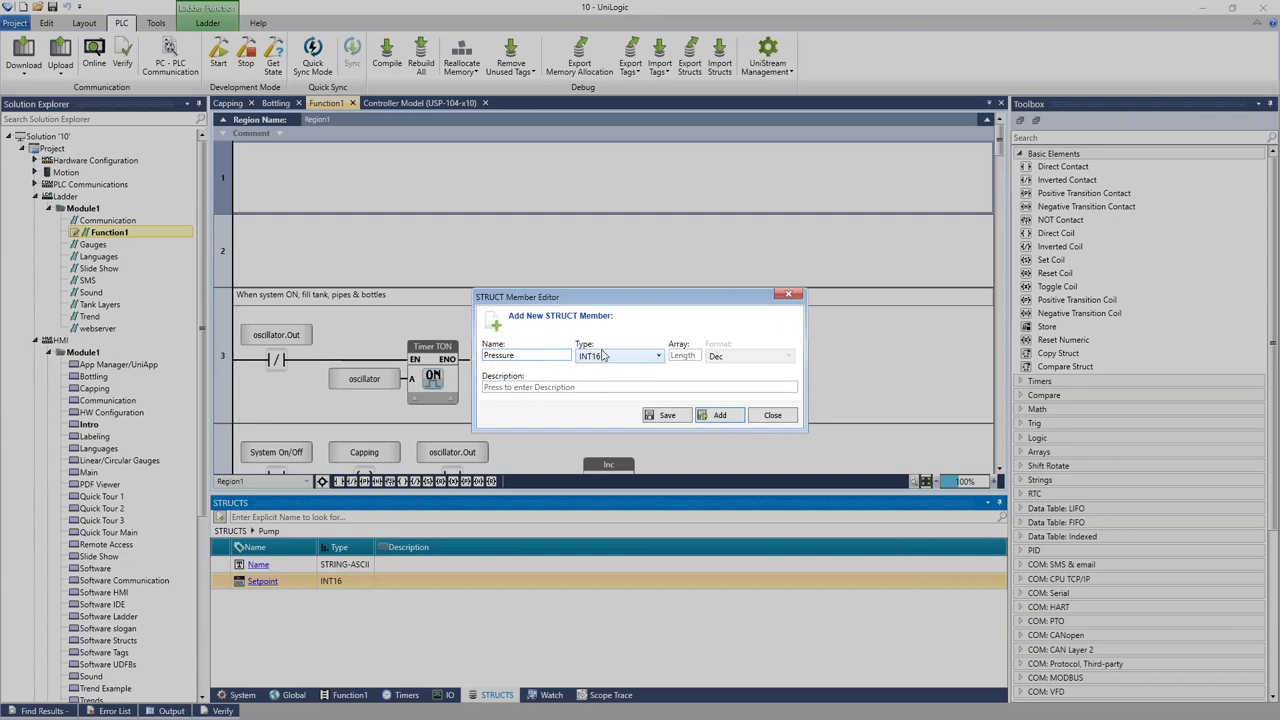
click(720, 415)
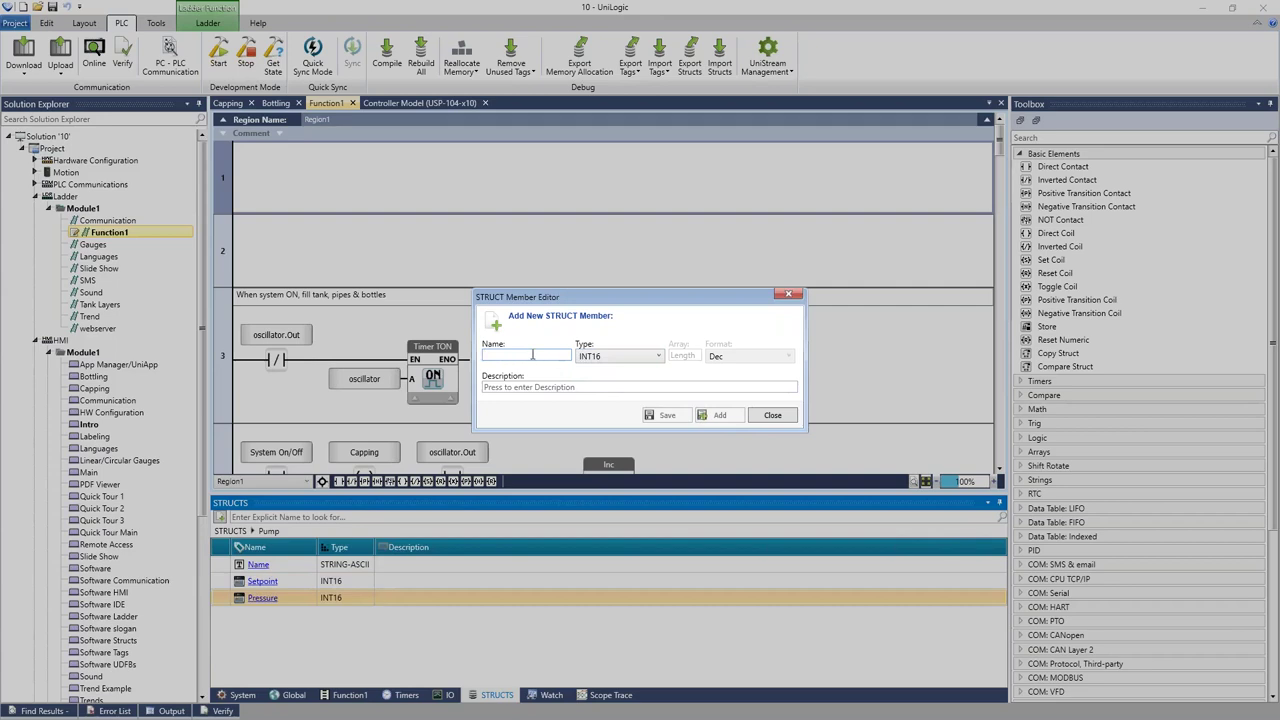
Add the members Alarm Bit and On/Off to the Pump struct, both of type BIT, and save them.
text(Alarm 8)
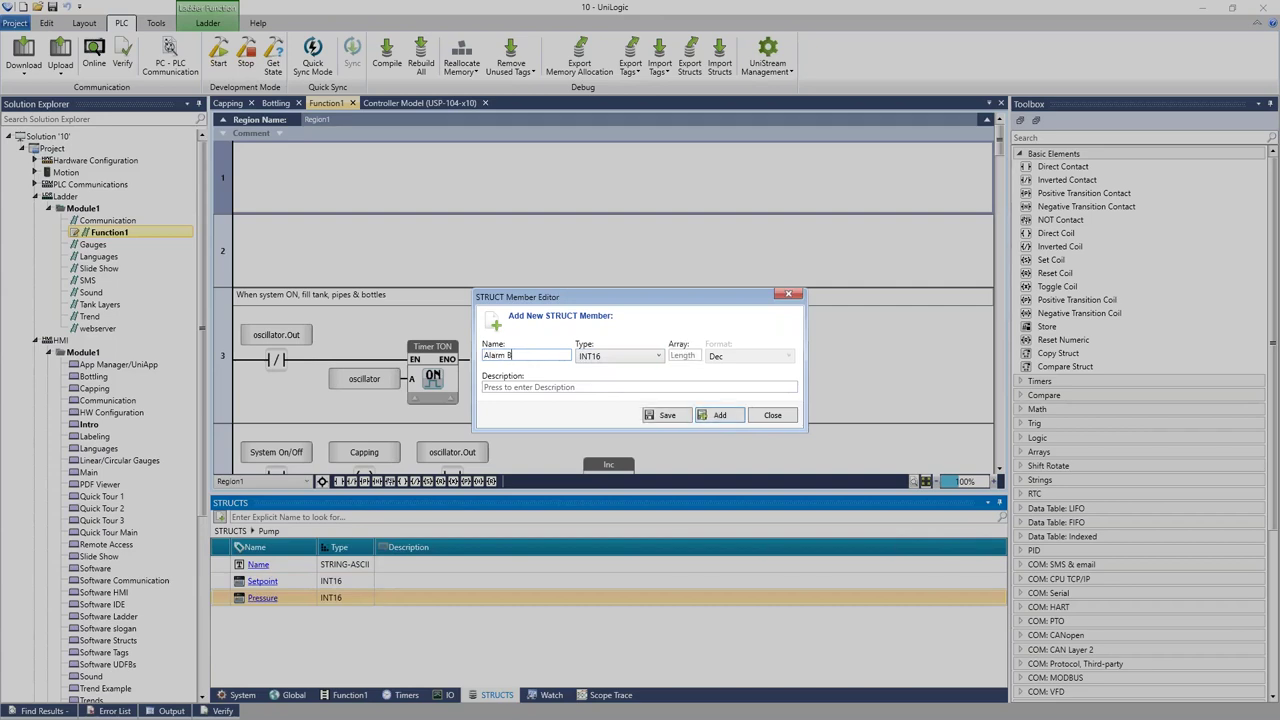
click(624, 358)
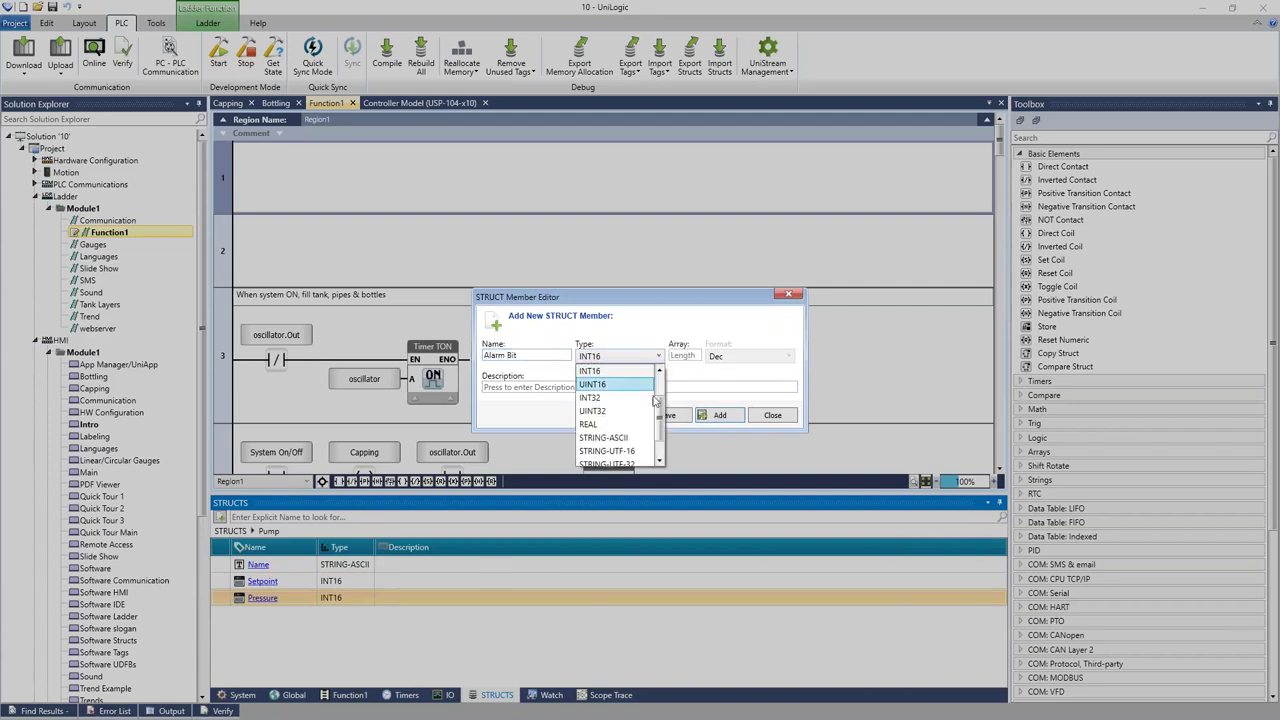
click(622, 372)
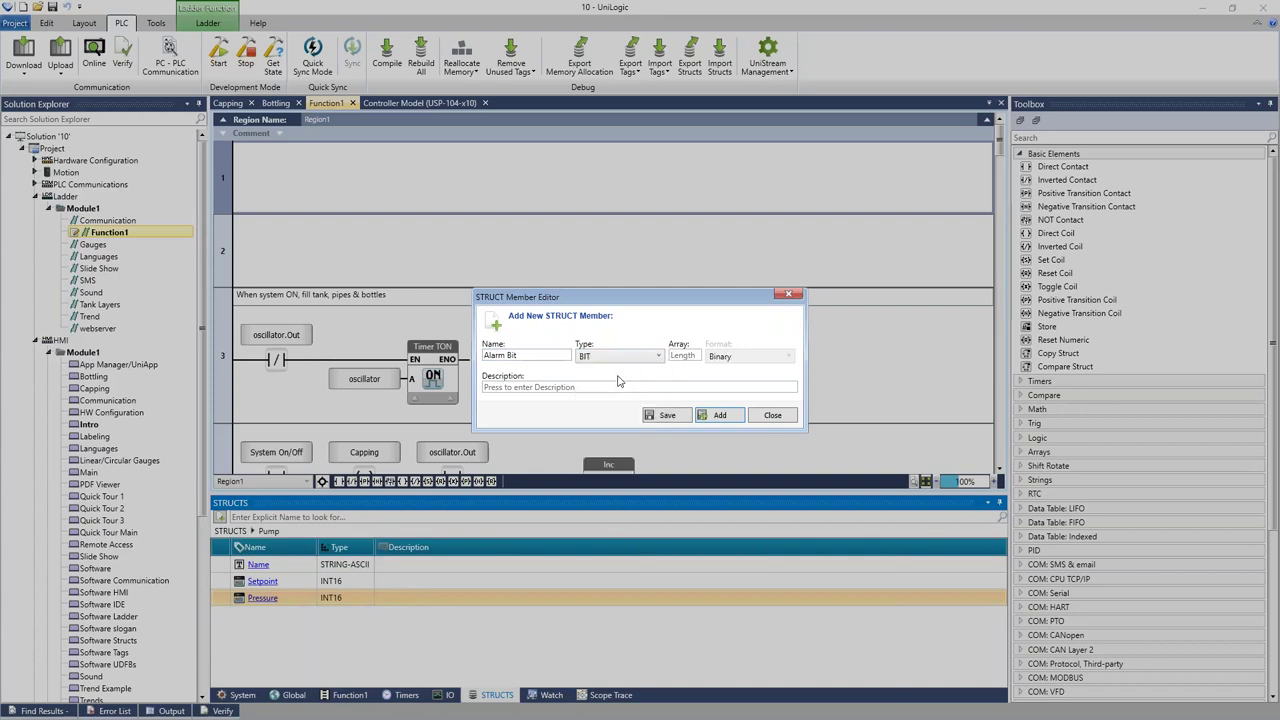
click(724, 415)
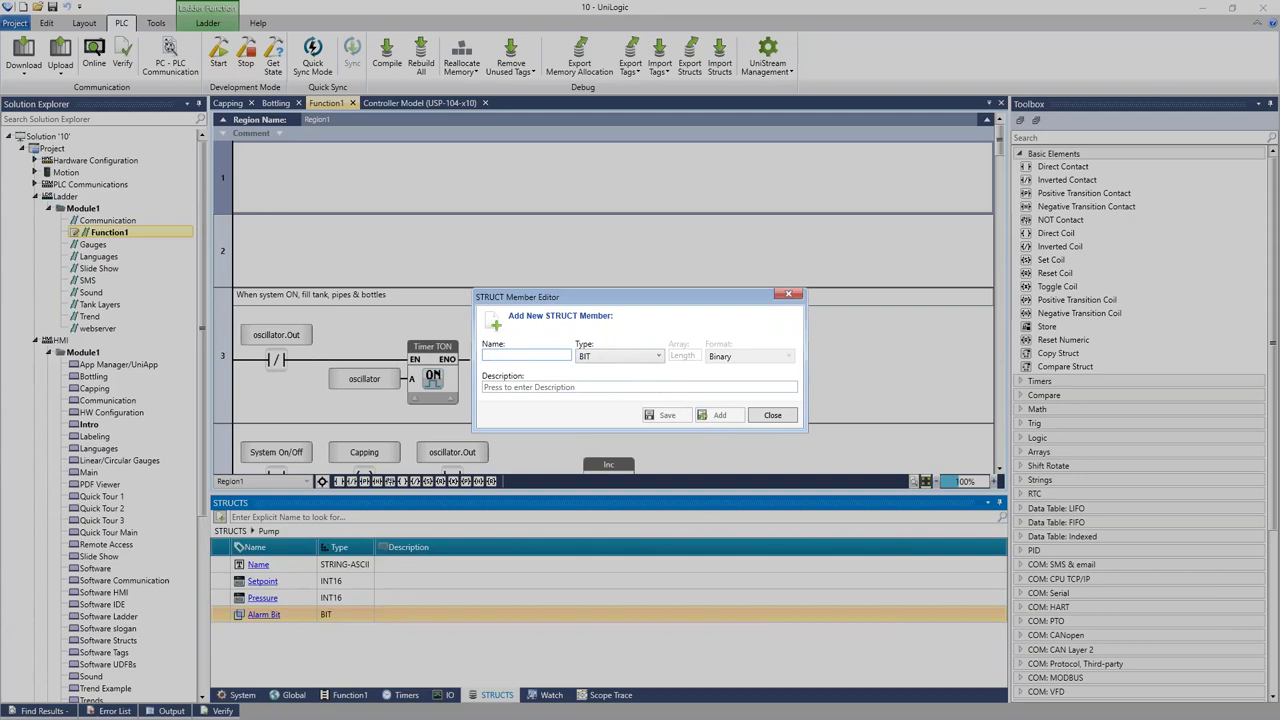
text(On/Off)
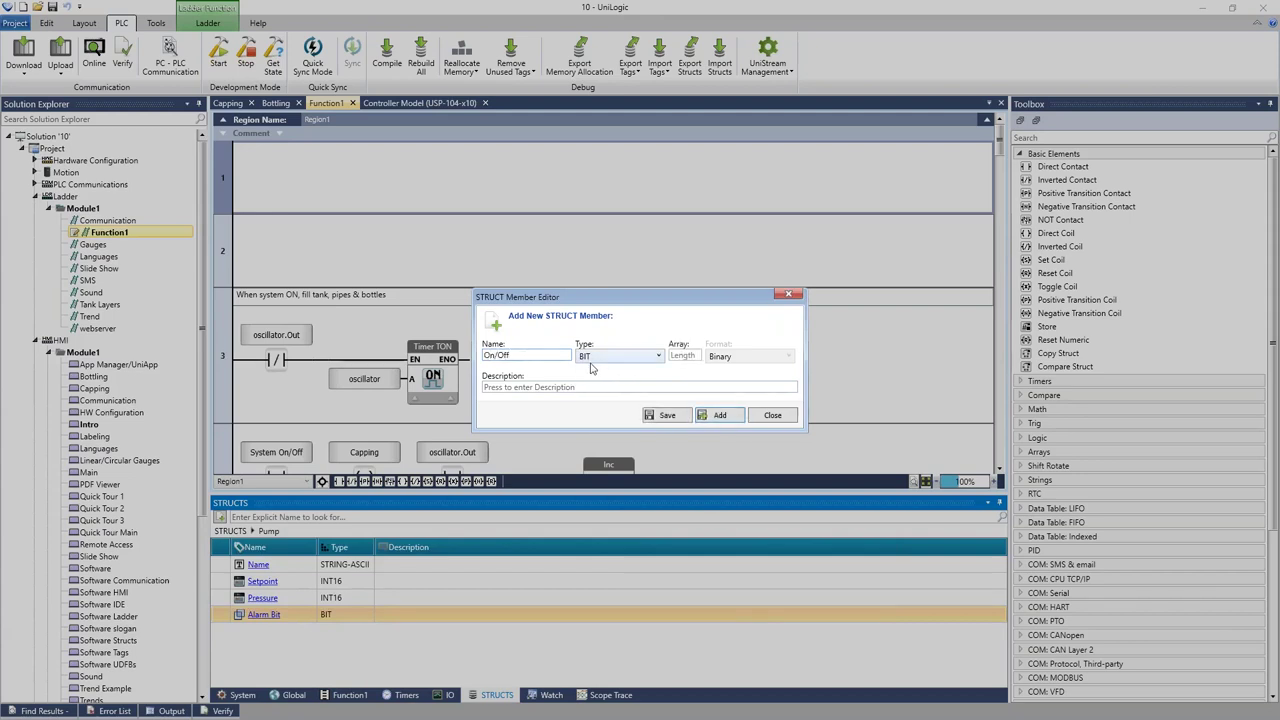
click(683, 418)
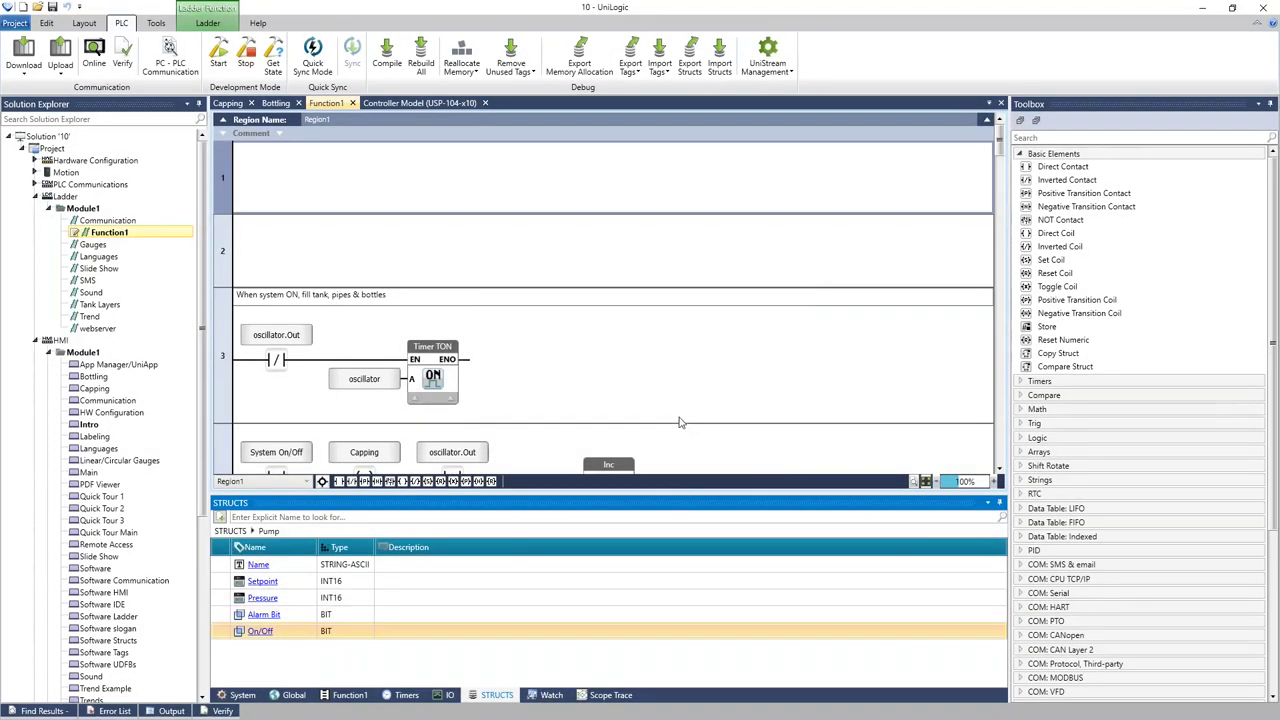
Look over the Pump struct's members and return to the list of structs.
click(262, 564)
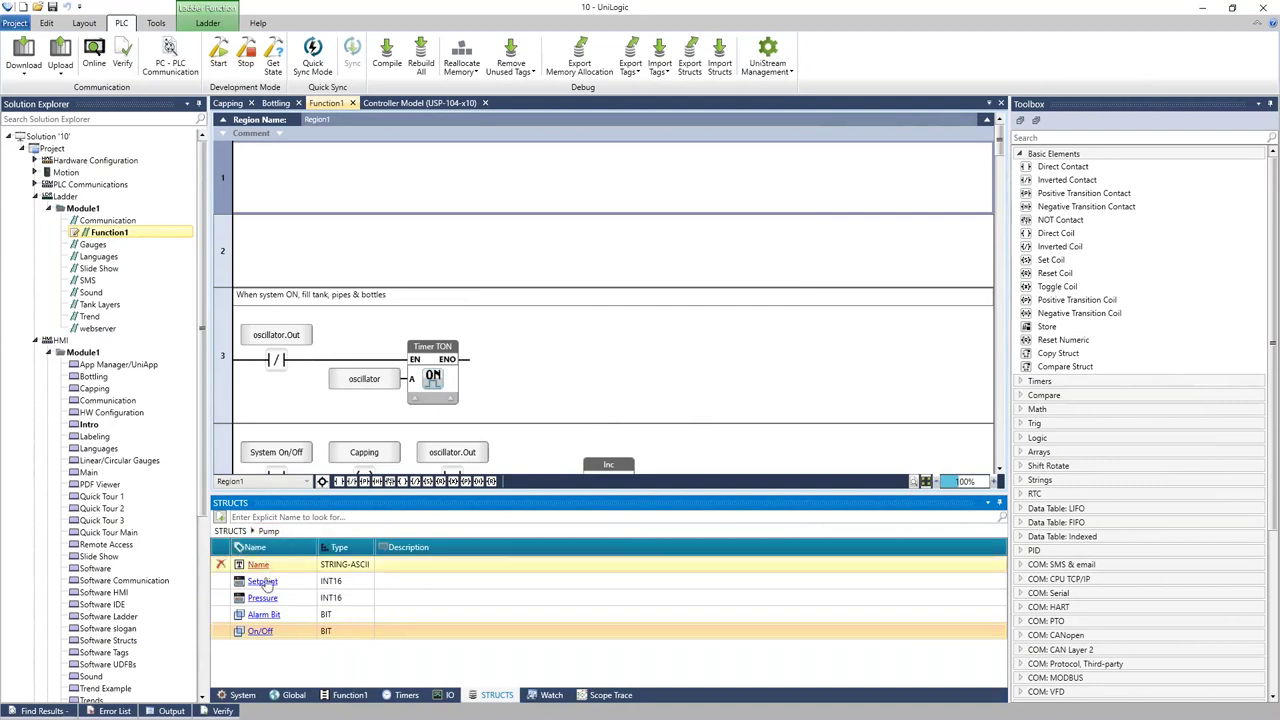
click(258, 631)
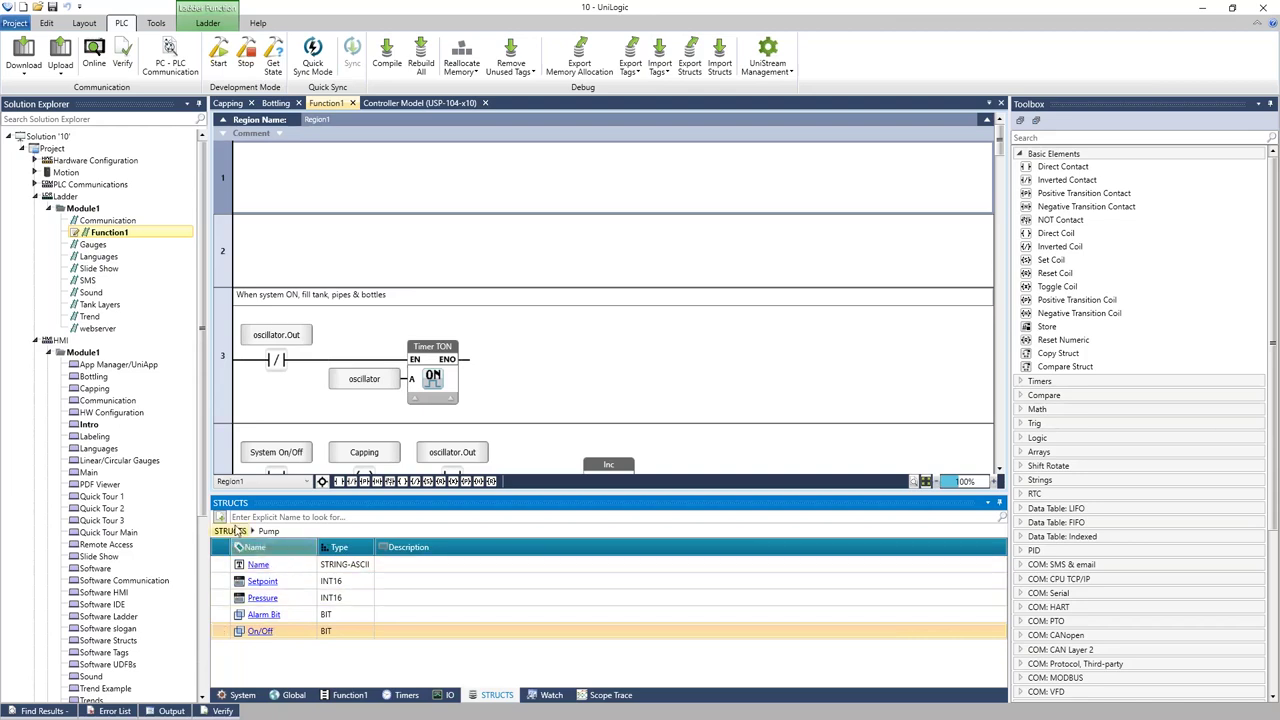
click(230, 531)
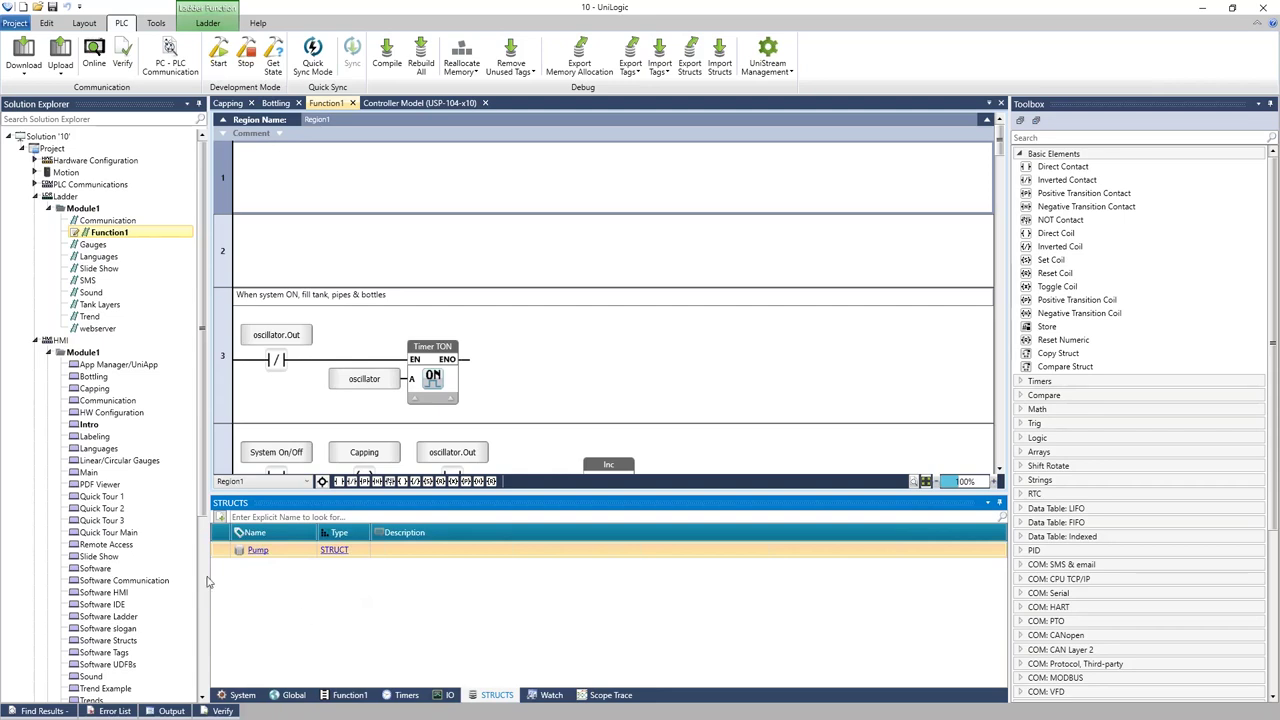
Add a new global tag named Pump1 with the struct Pump as its data type.
click(289, 695)
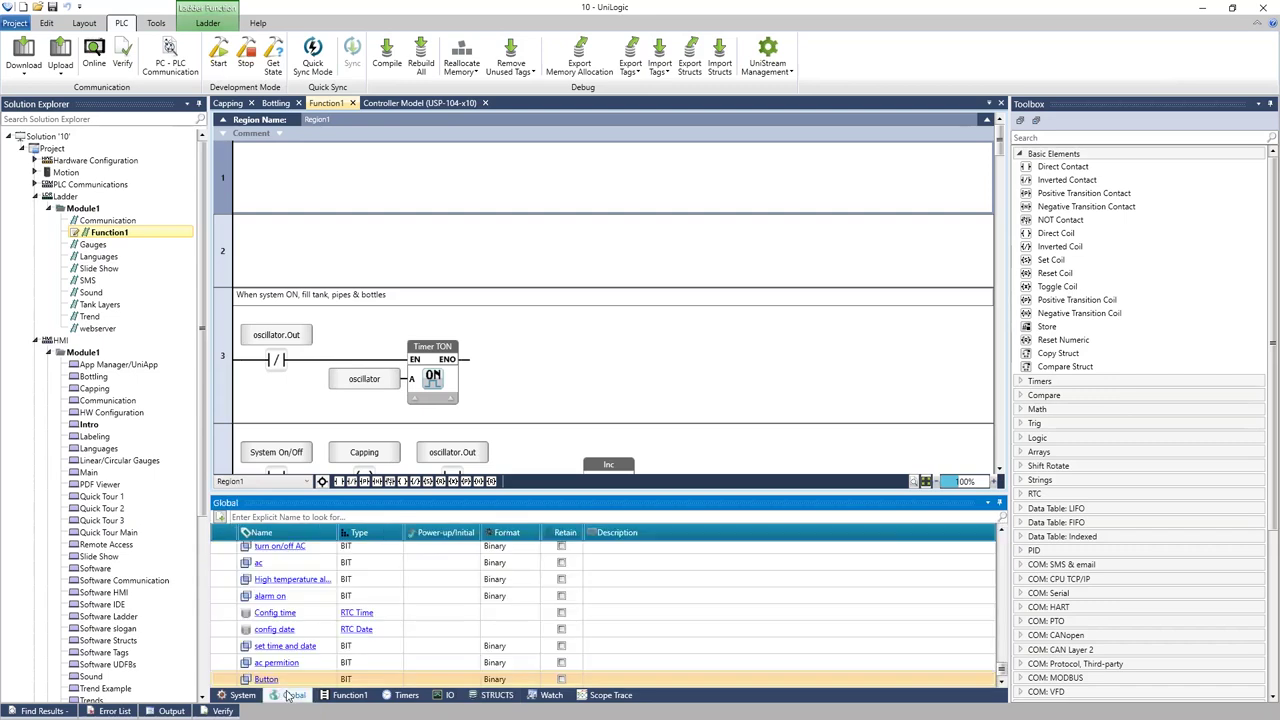
click(222, 521)
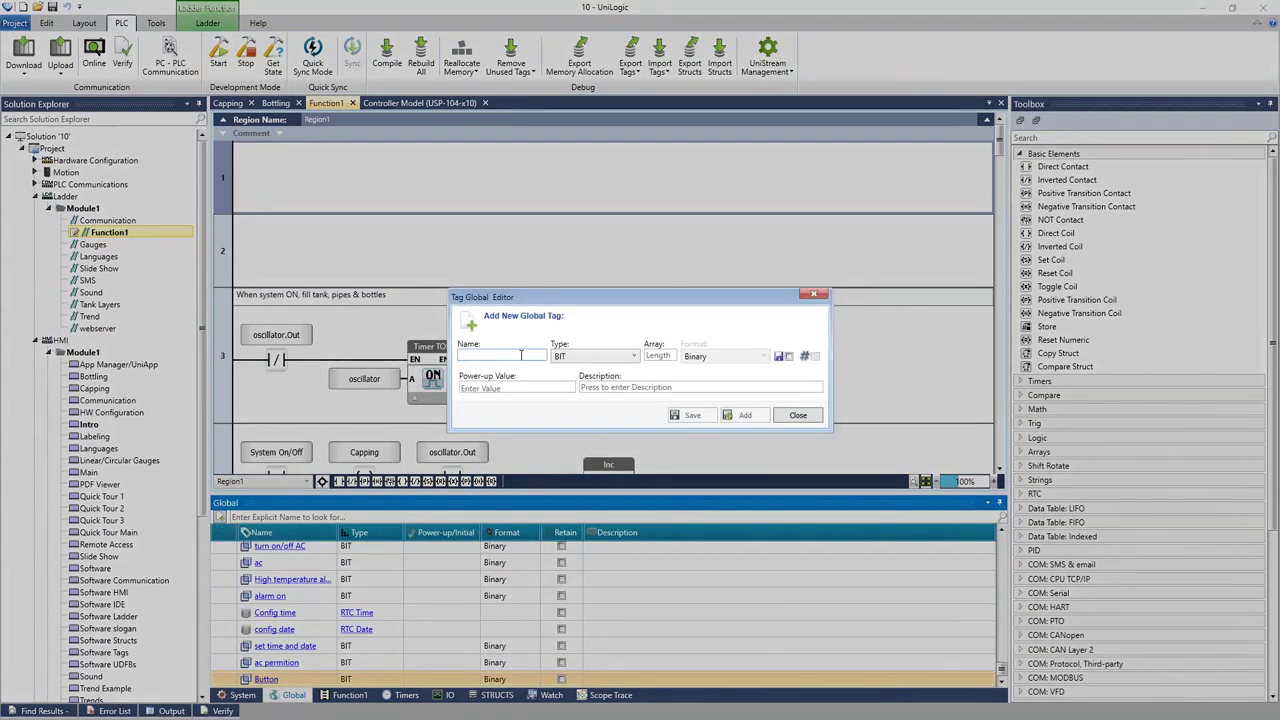
text(Pump1)
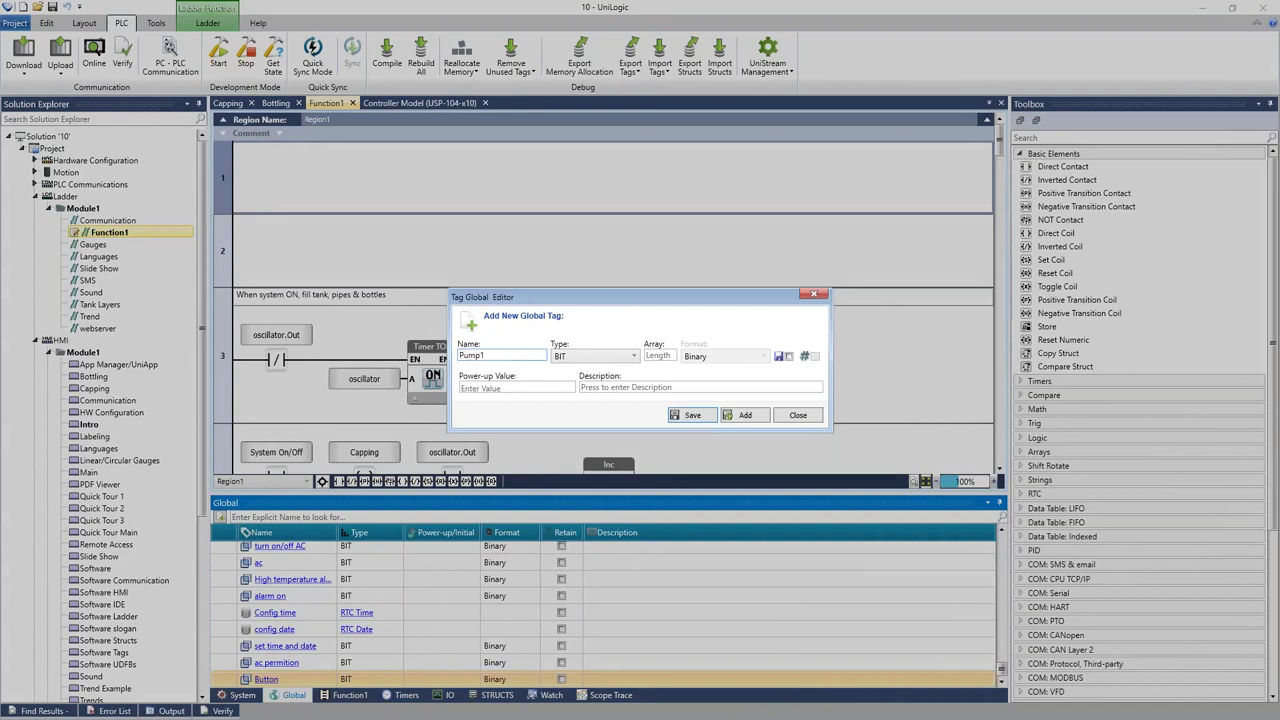
click(589, 363)
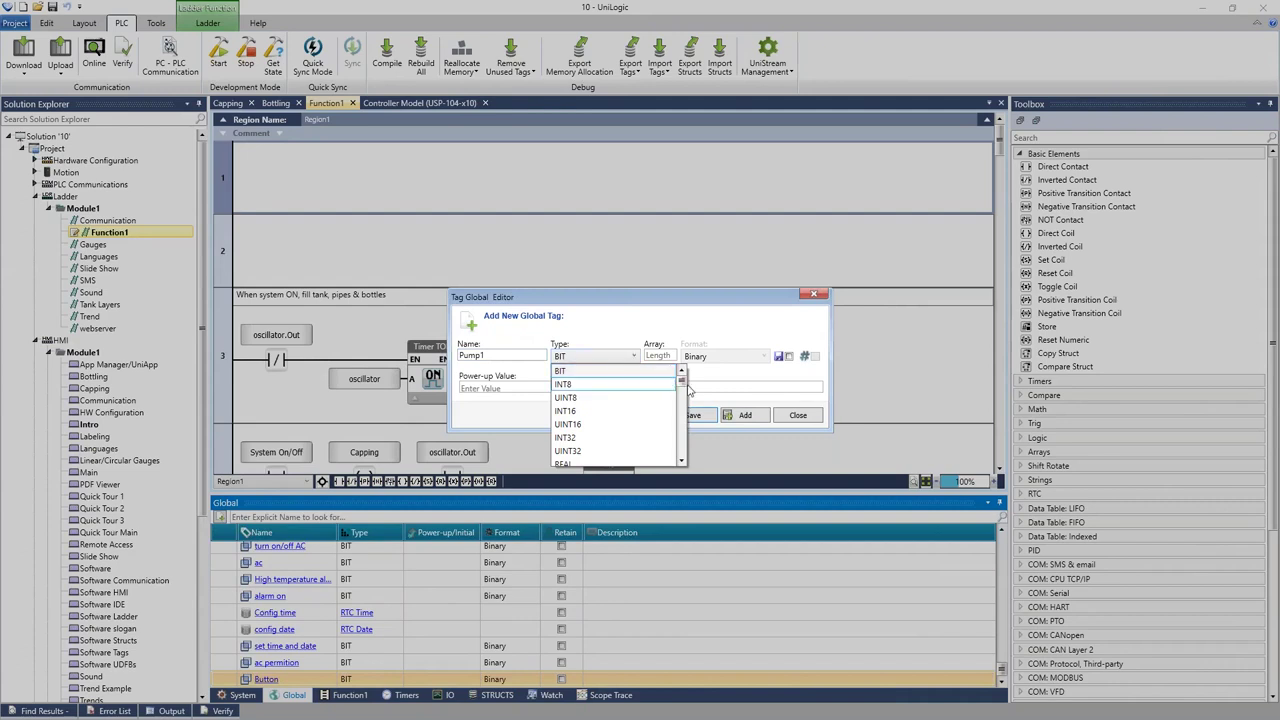
drag(681, 385, 683, 467)
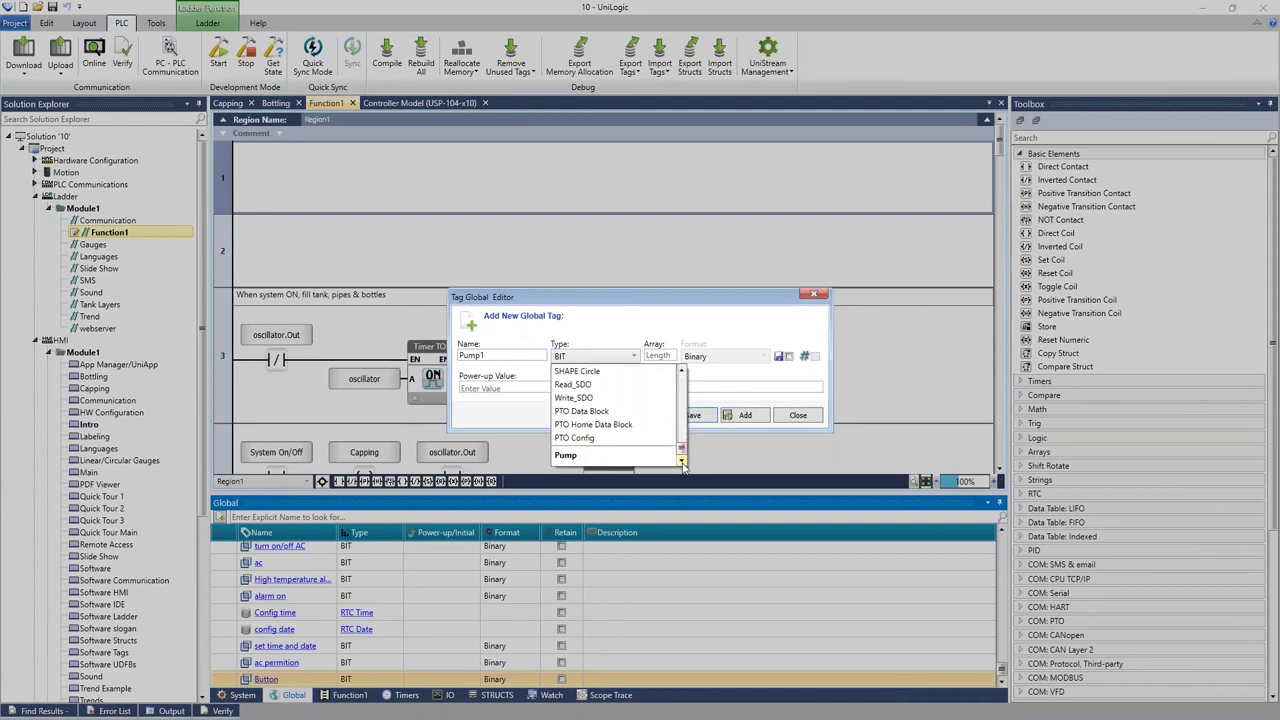
click(580, 457)
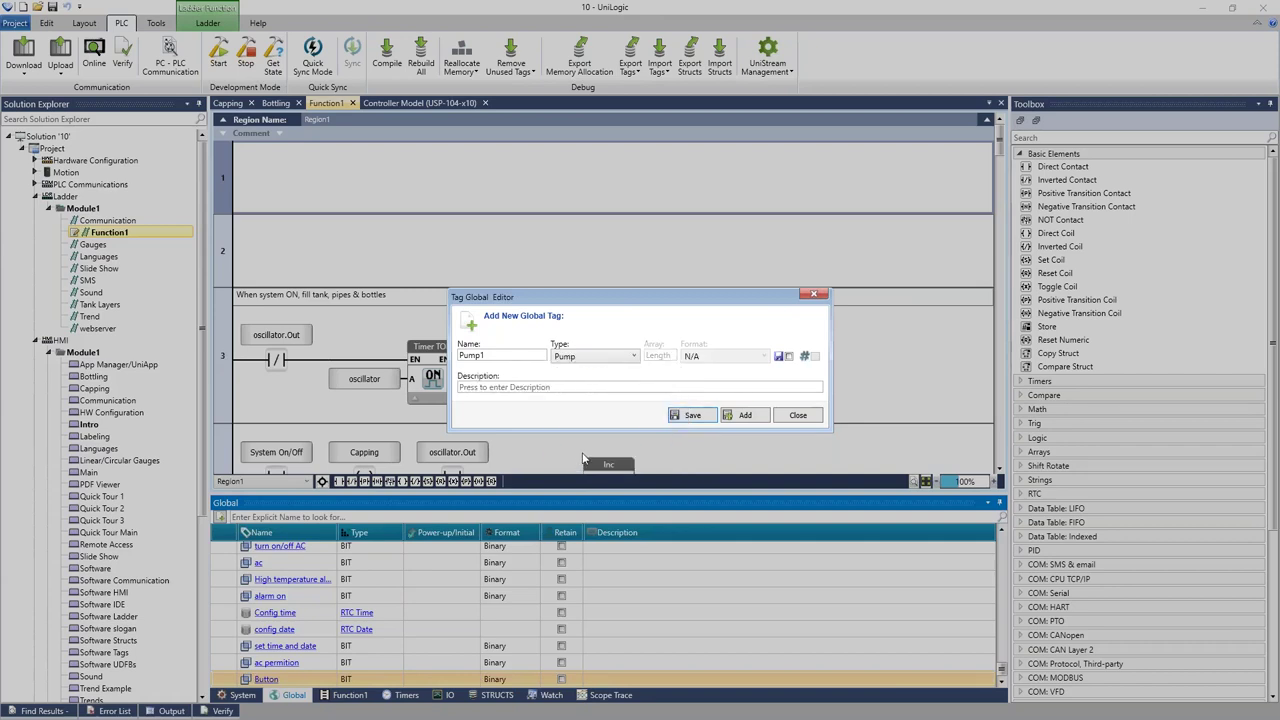
click(746, 418)
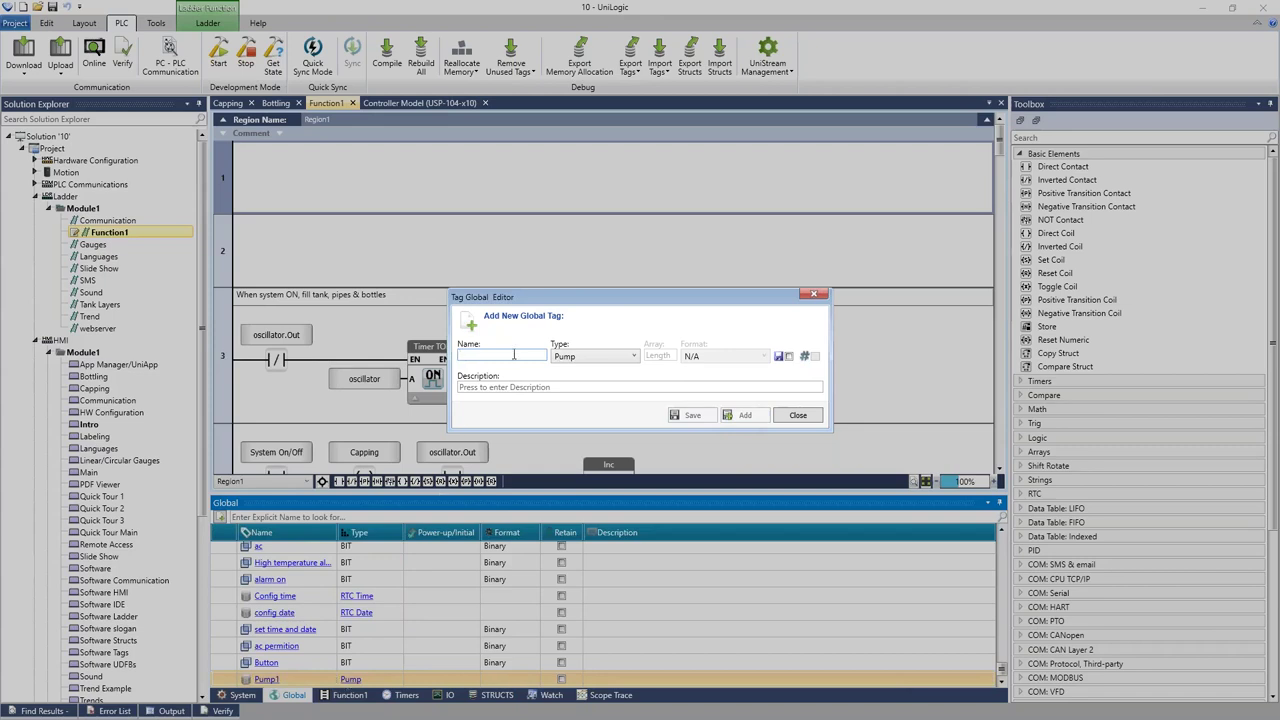
Add the global tags Pump2 and Pump3 with type Pump, and open the members of Pump1.
text(Pump2)
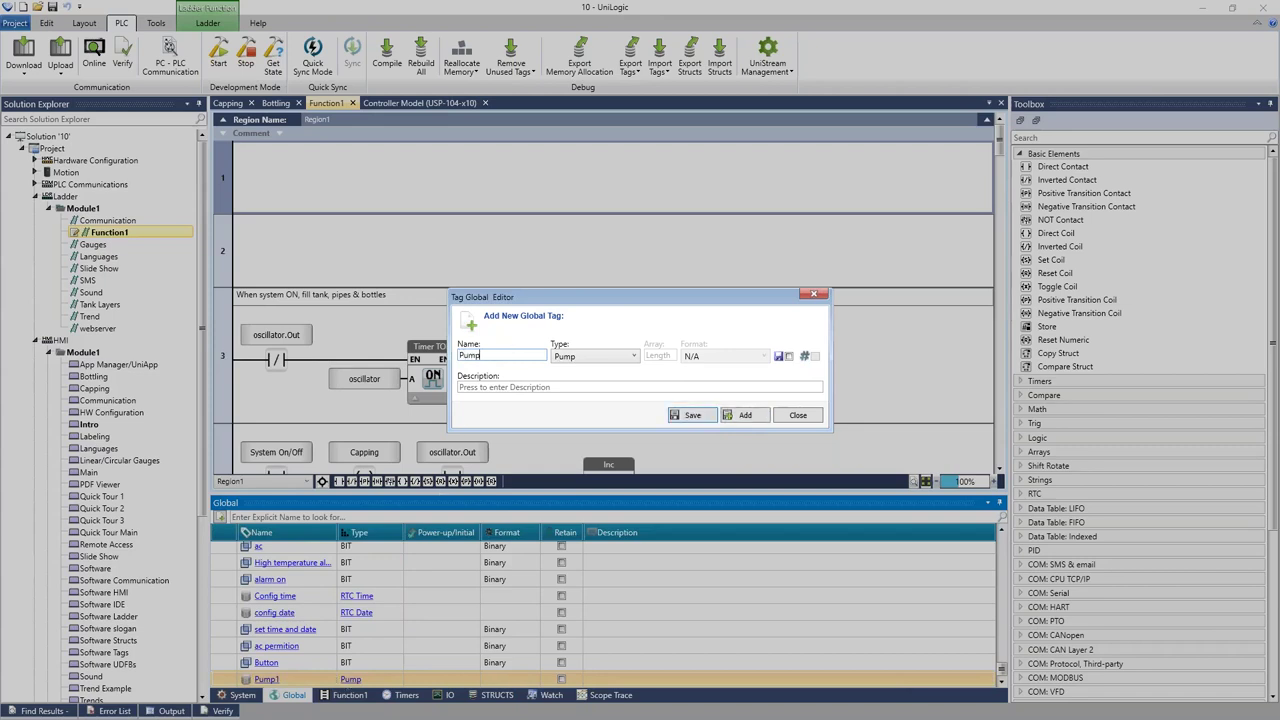
click(745, 415)
text(Pu)
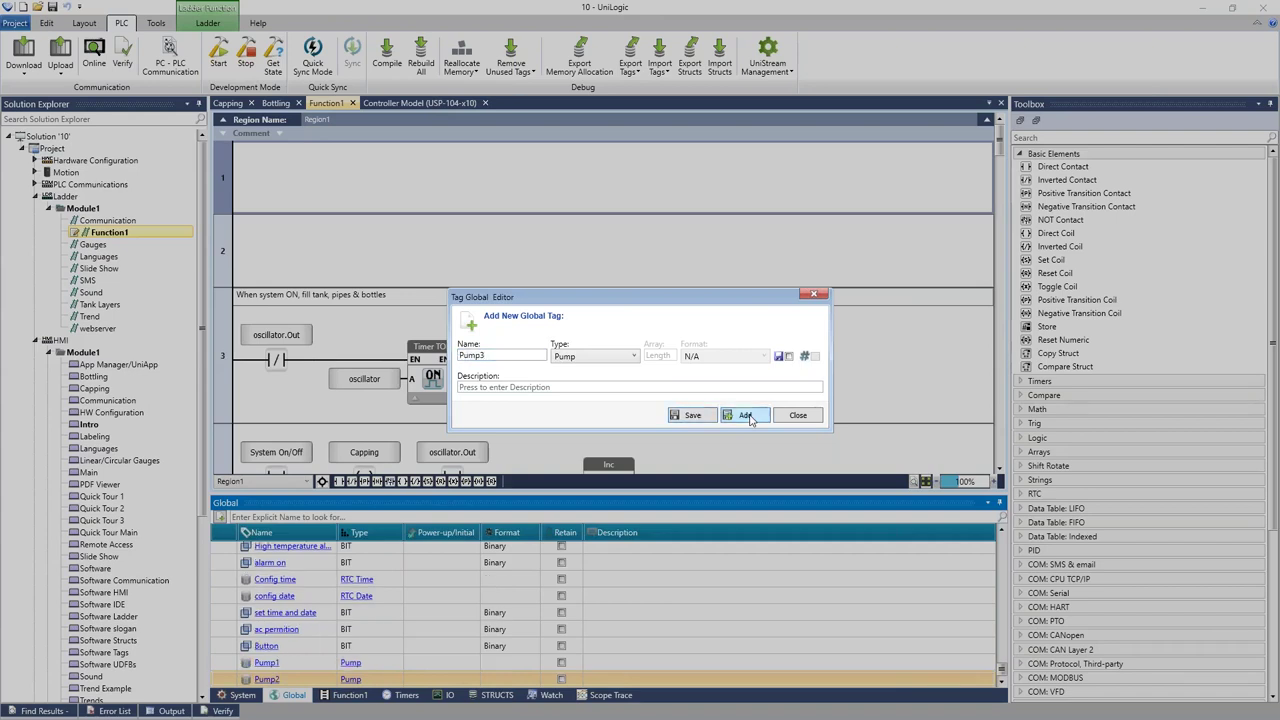
click(748, 417)
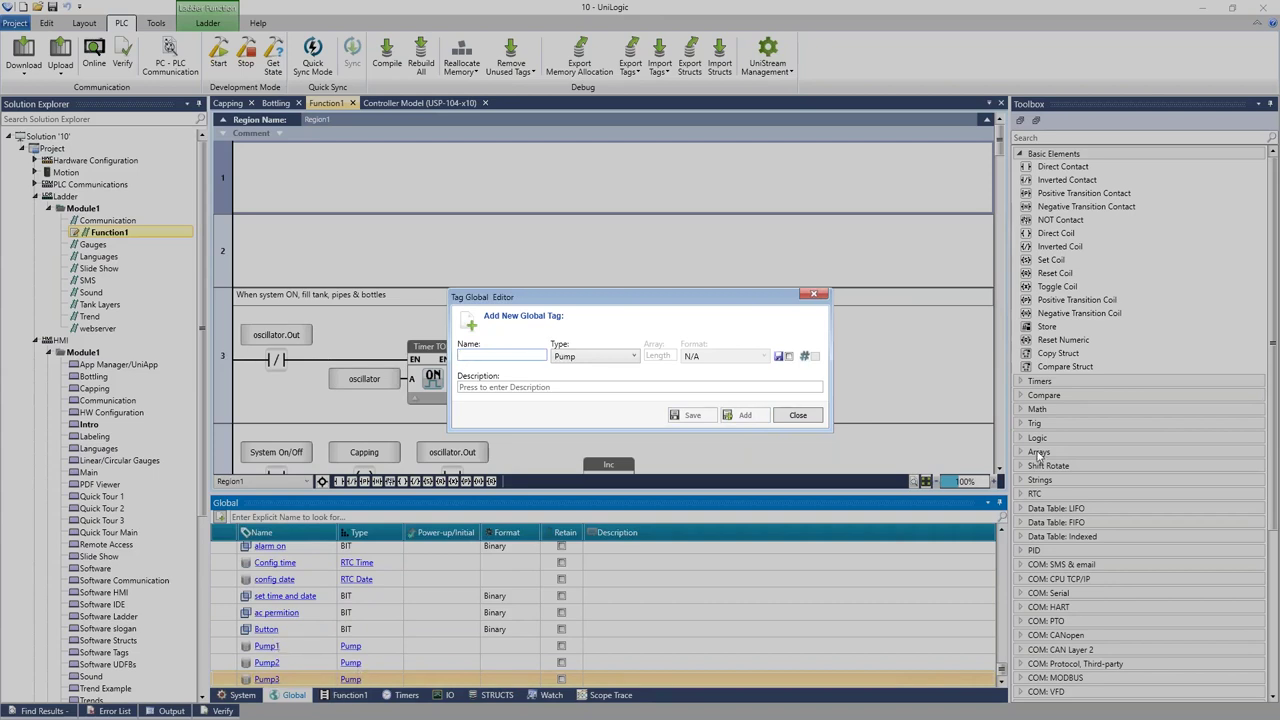
click(800, 415)
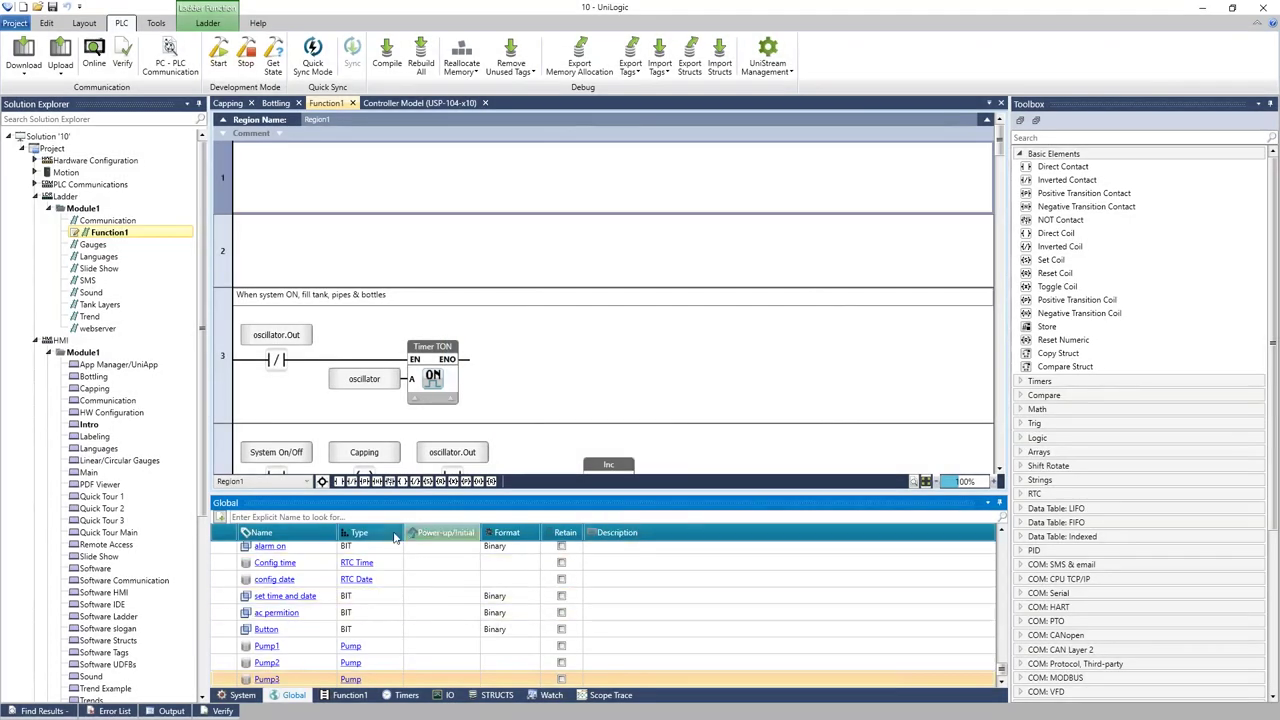
click(350, 647)
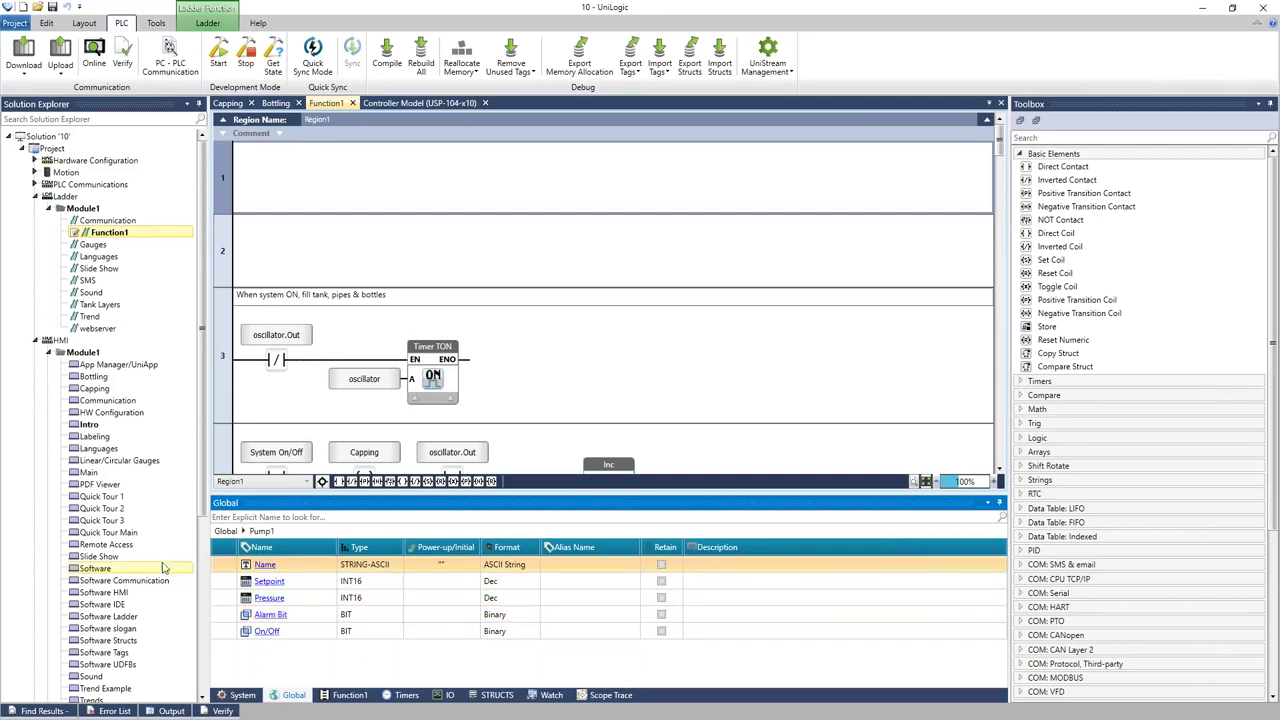
Return to the global tag list and look over the Pump1, Pump2 and Pump3 tags at its end.
click(226, 531)
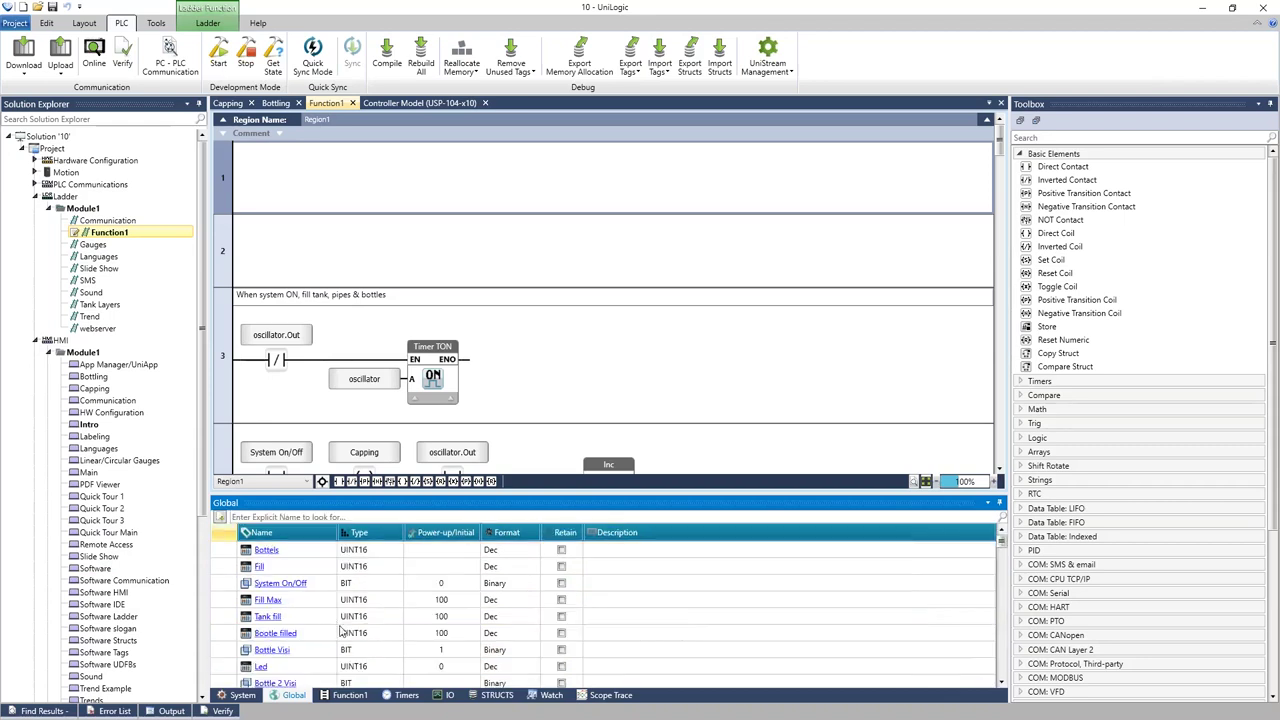
click(1001, 681)
click(352, 665)
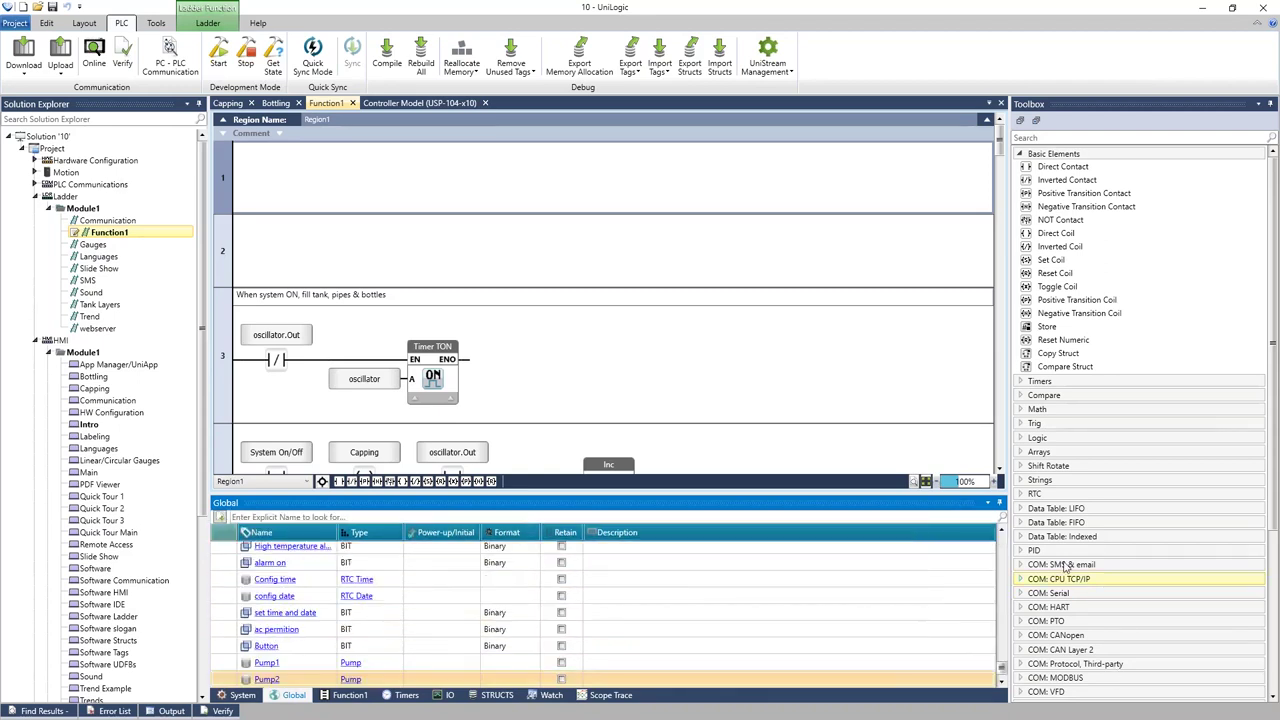
click(1001, 681)
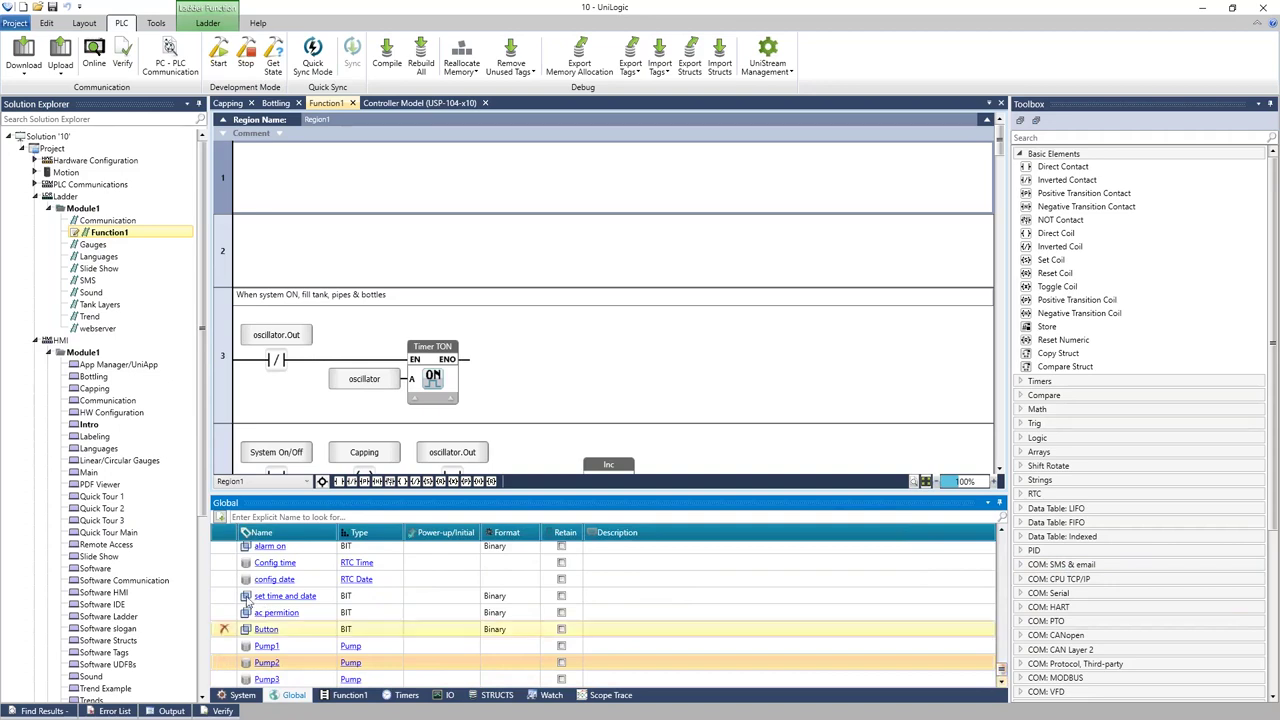
click(353, 679)
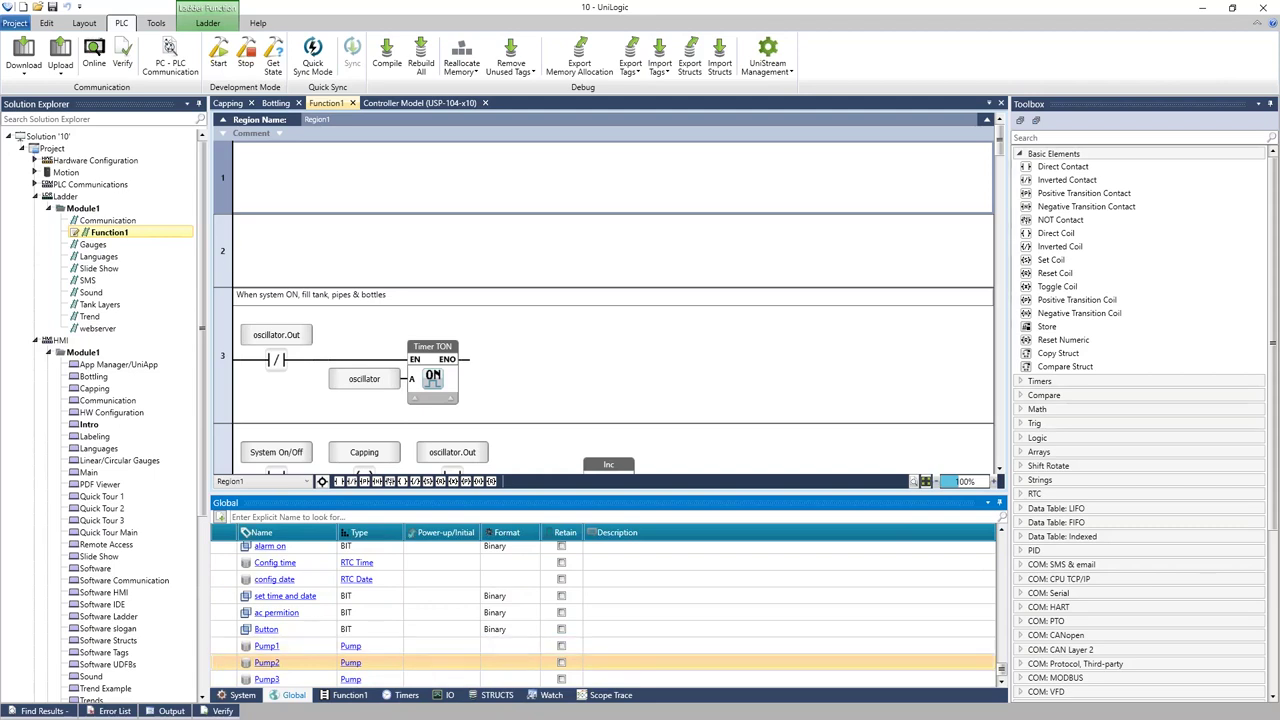
View the ladder functions Gauges and Languages, and return to Function1.
click(935, 482)
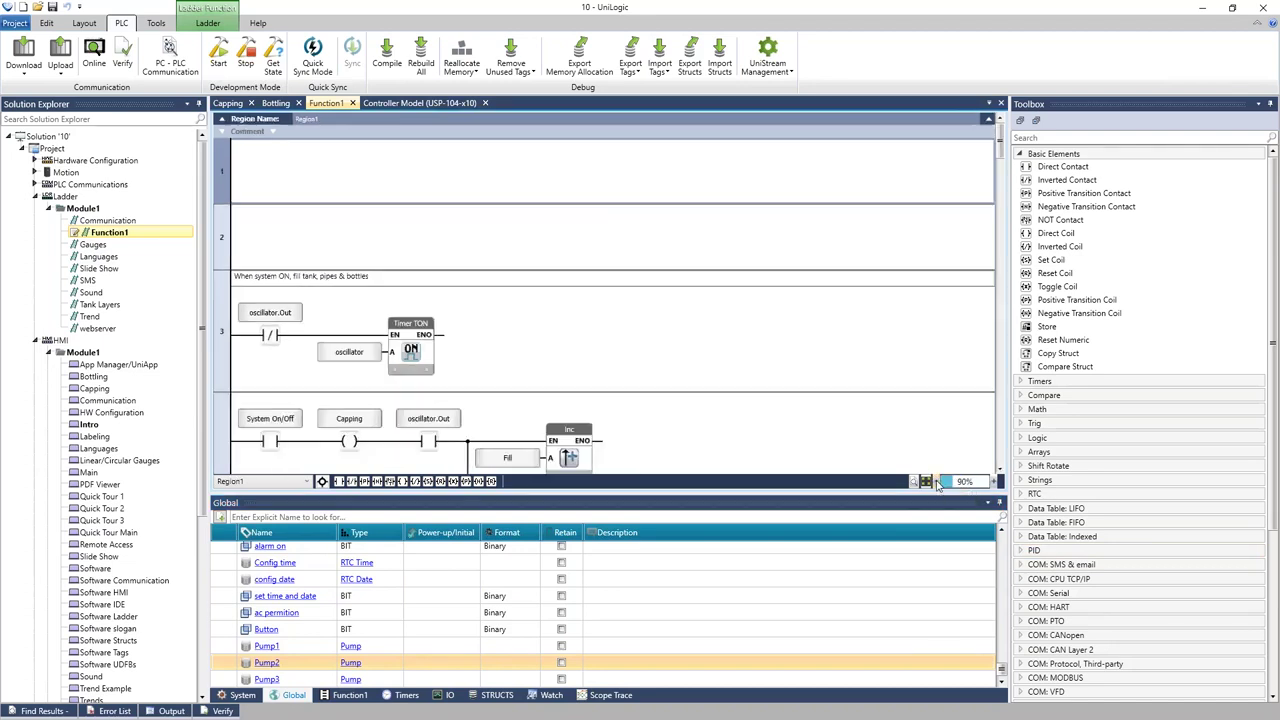
click(996, 482)
click(92, 246)
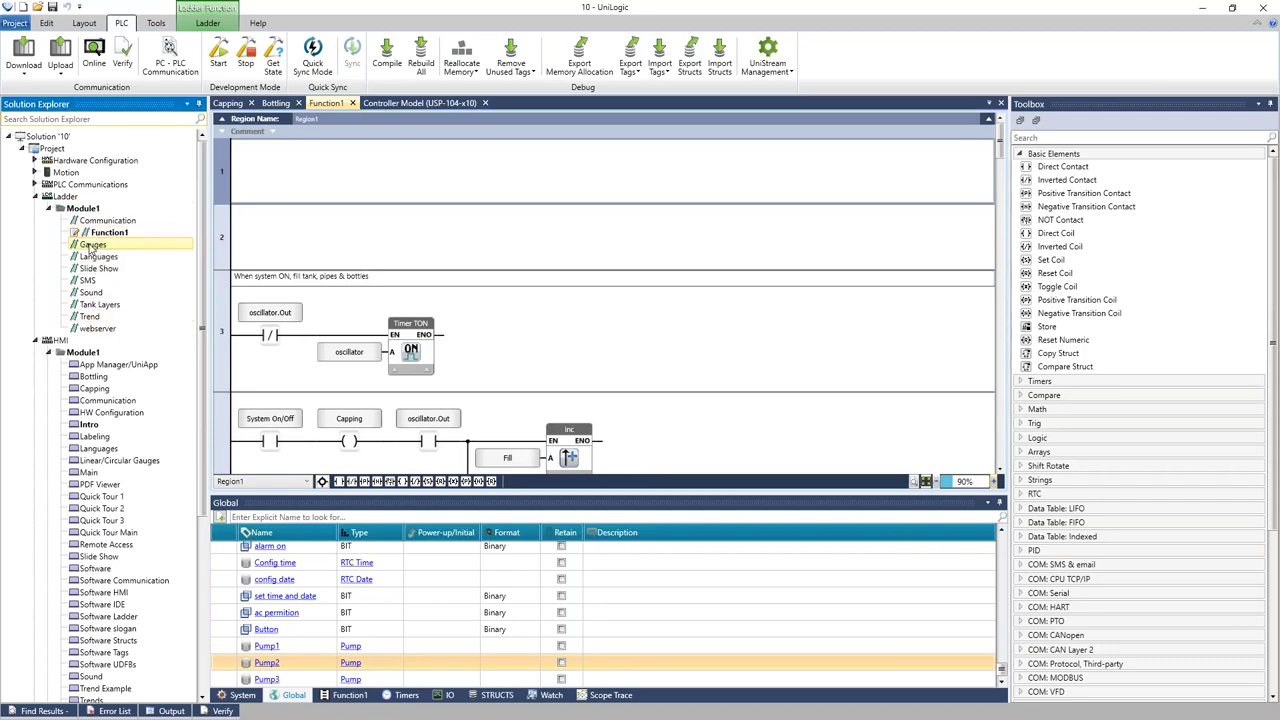
double_click(92, 256)
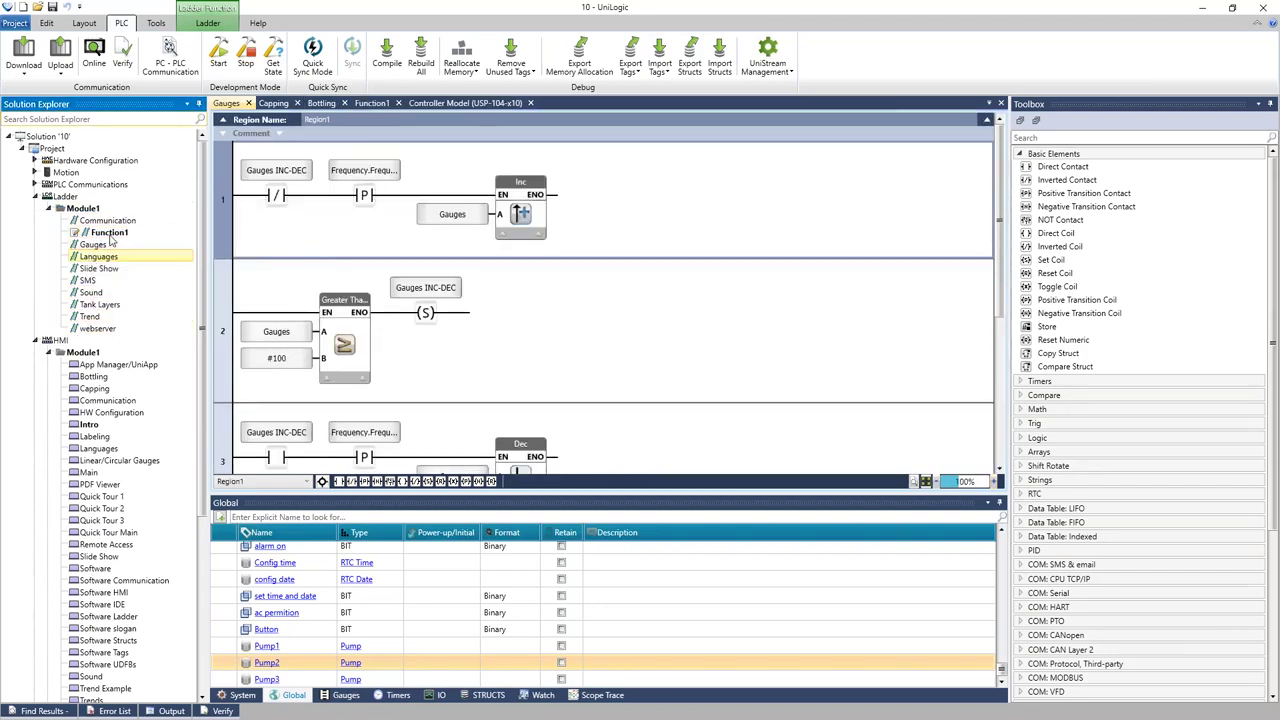
double_click(110, 234)
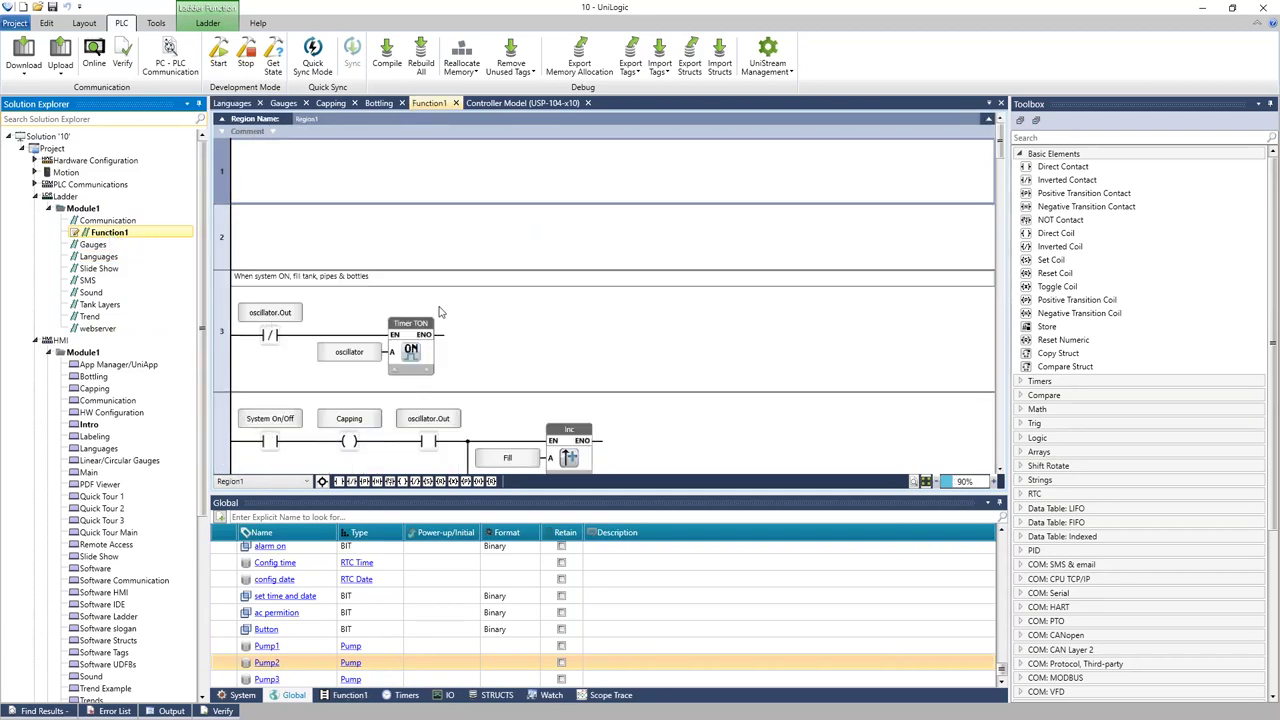
Examine the ladder elements available for Function1 and the HMI elements available for the Bottling screen.
click(1065, 172)
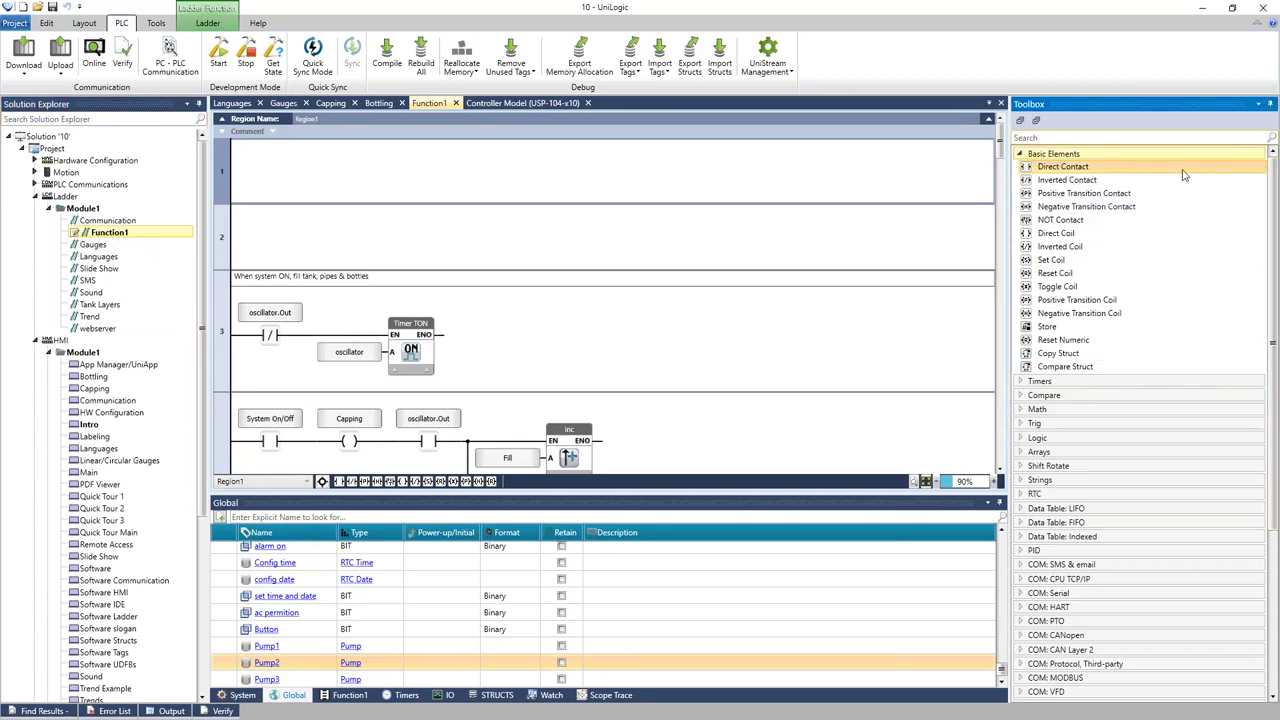
mouse_move(1053, 282)
click(1060, 154)
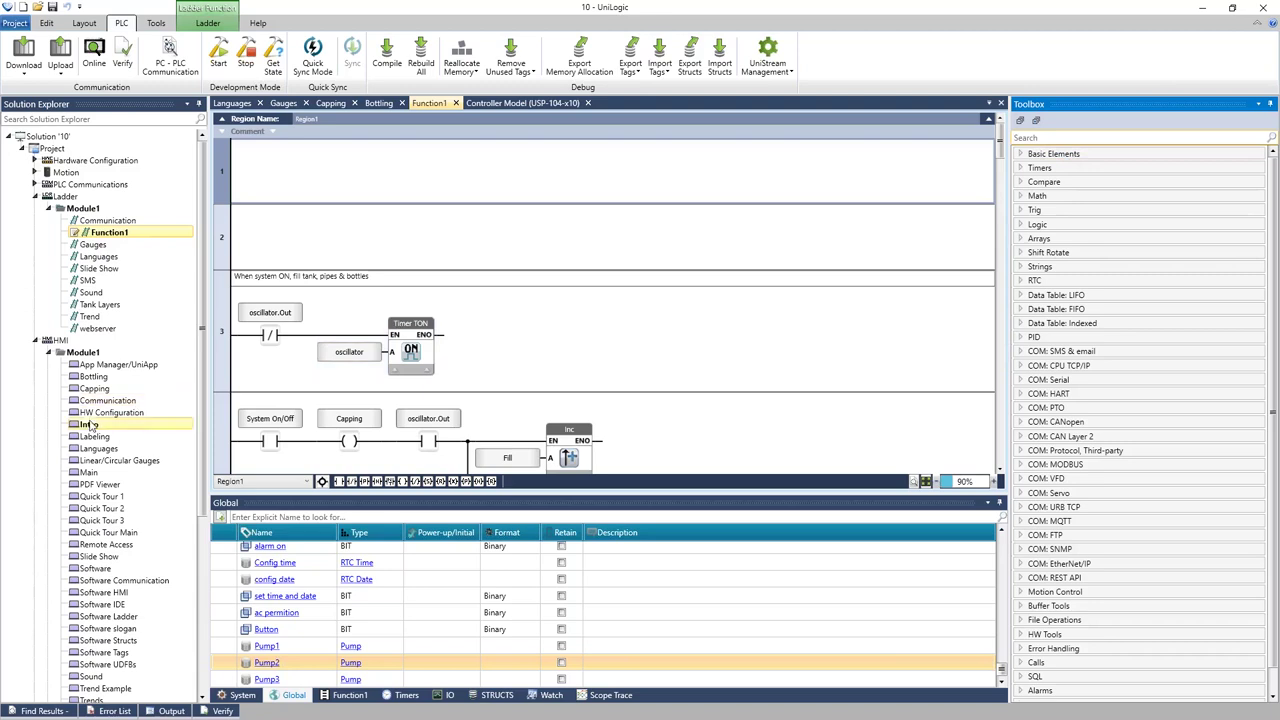
double_click(95, 378)
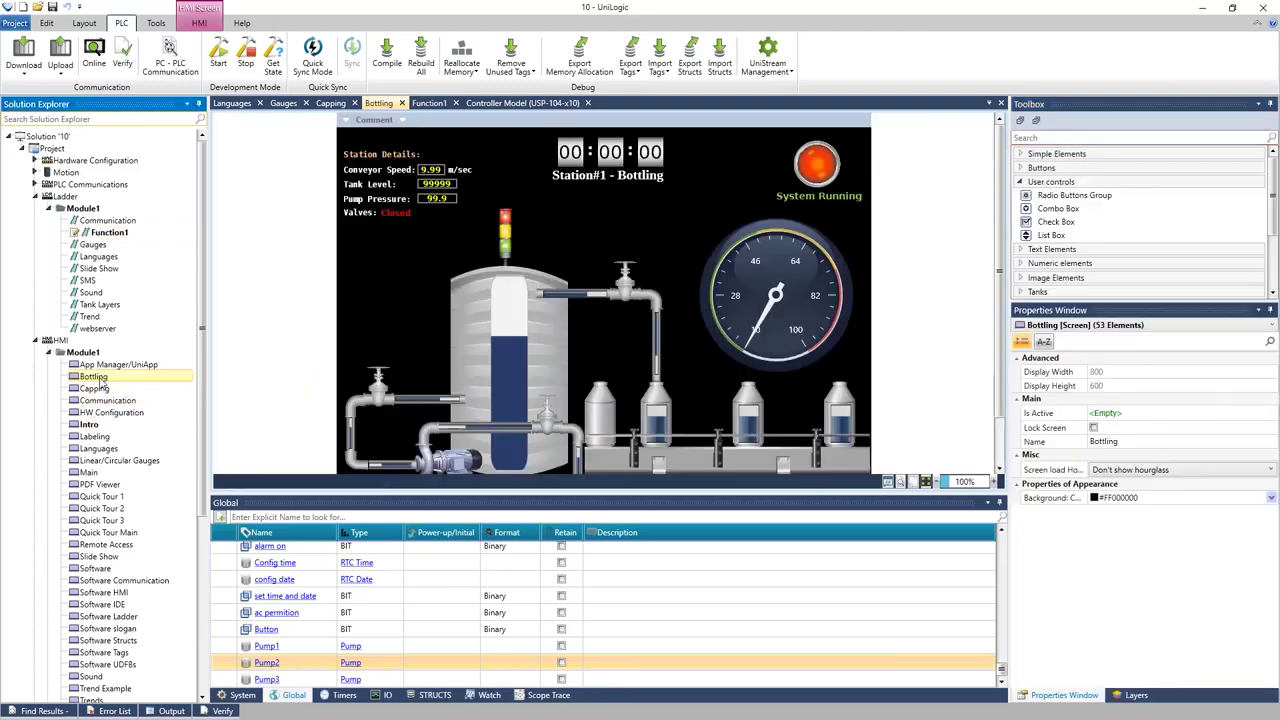
click(1058, 182)
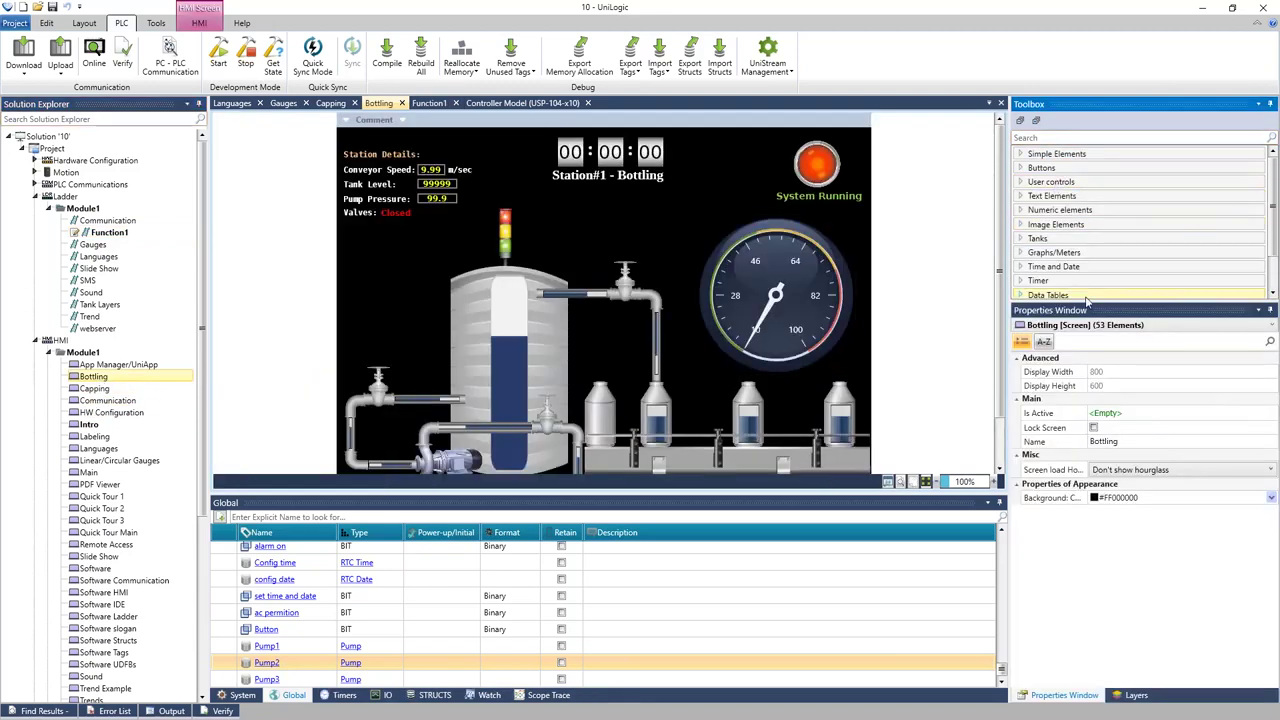
drag(1106, 304, 1106, 410)
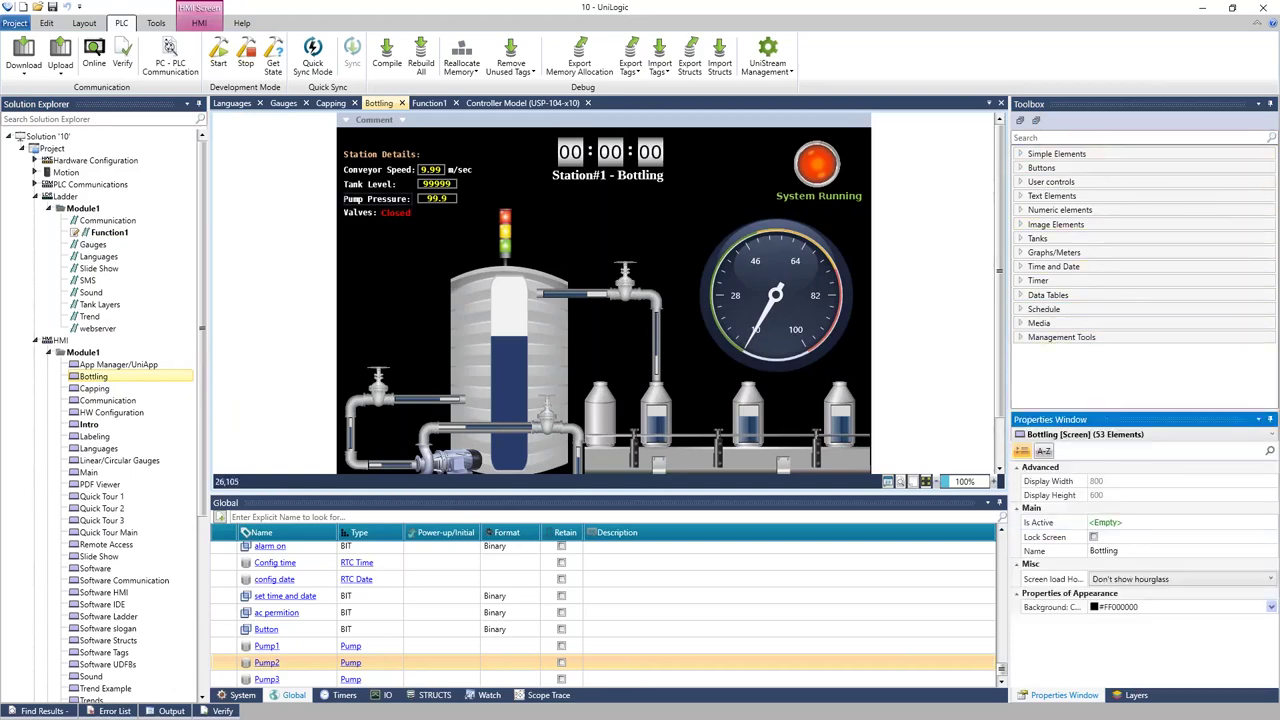
Return to Function1 and place a direct contact followed by three inverted contacts in rung 1.
double_click(118, 233)
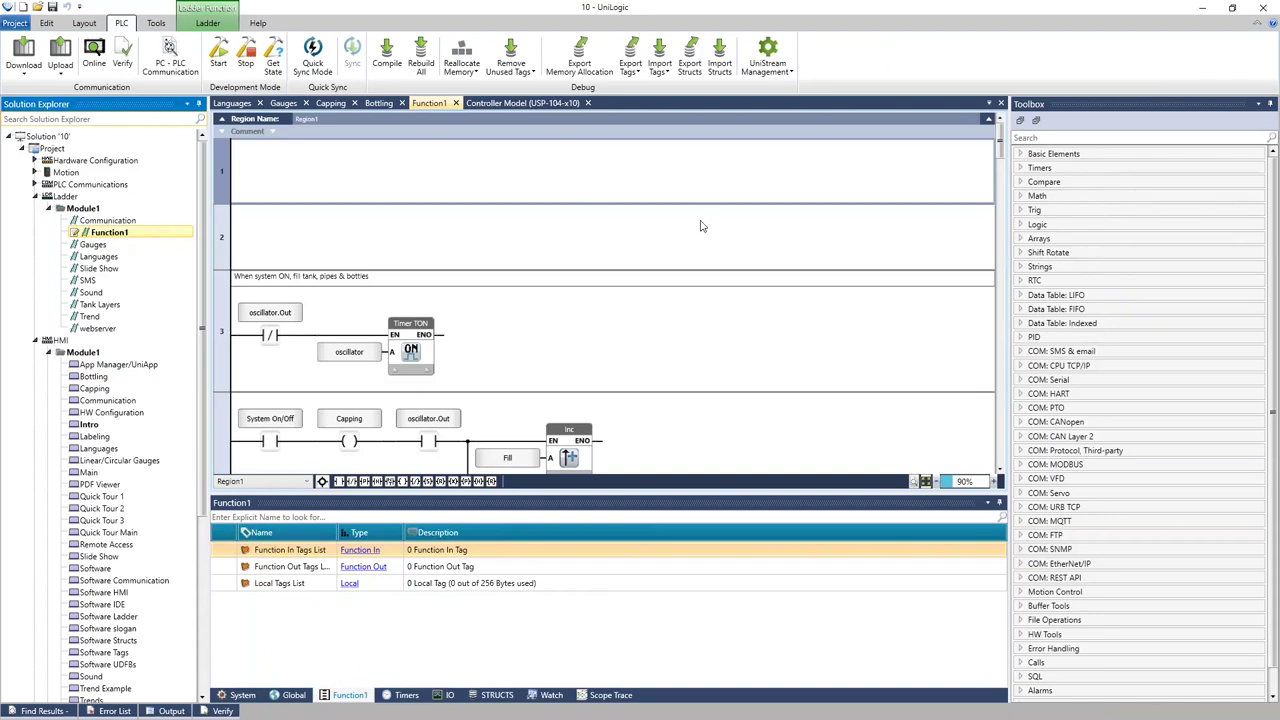
click(1097, 156)
click(1097, 156)
drag(1062, 166, 235, 178)
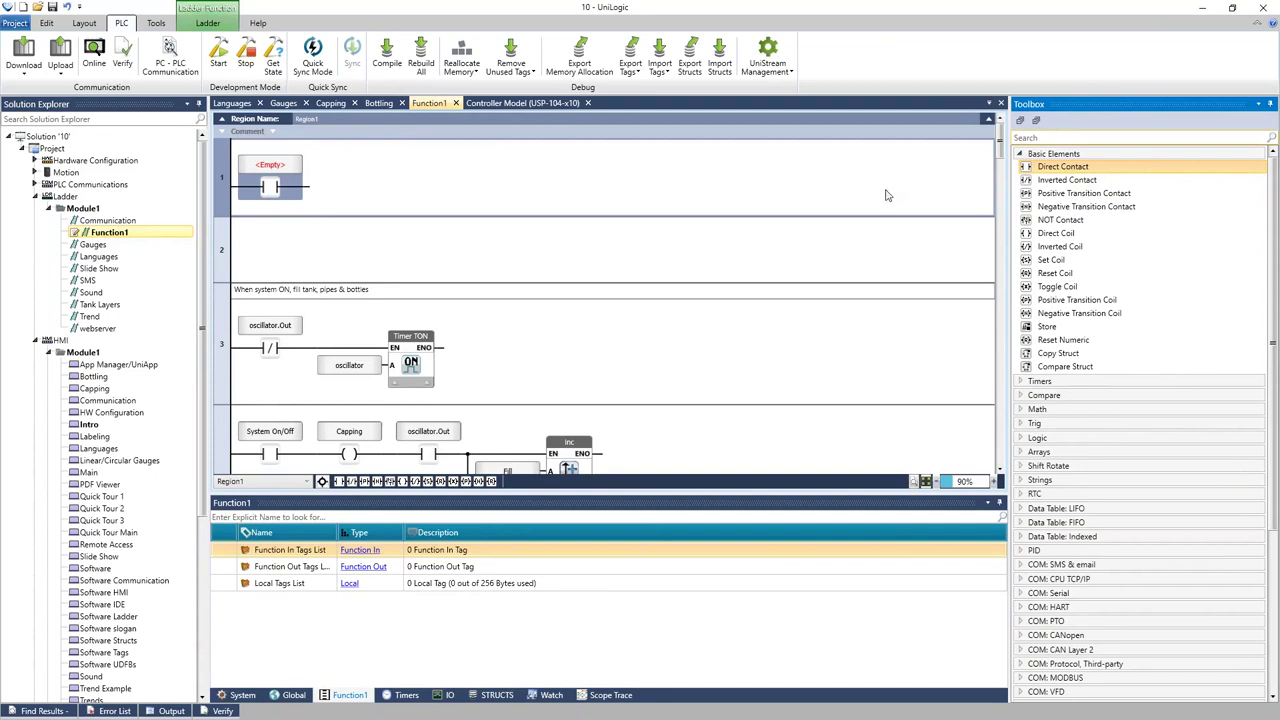
double_click(1108, 185)
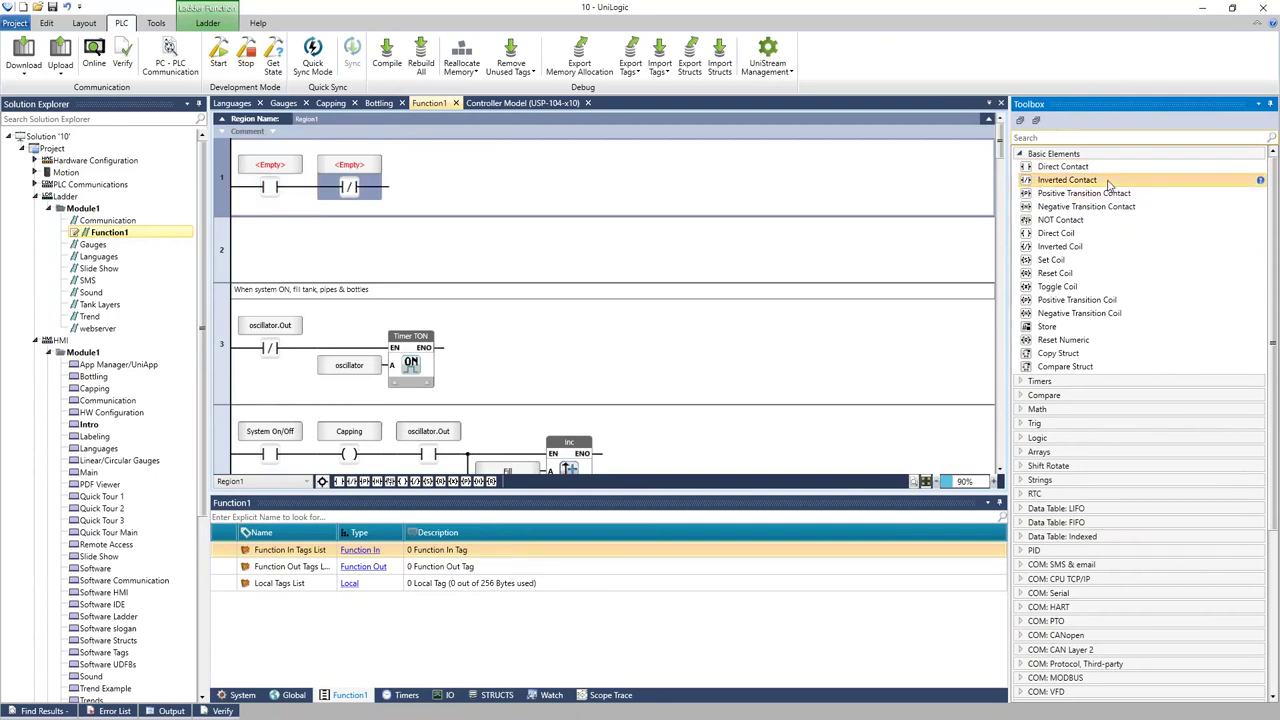
double_click(1108, 185)
double_click(1108, 185)
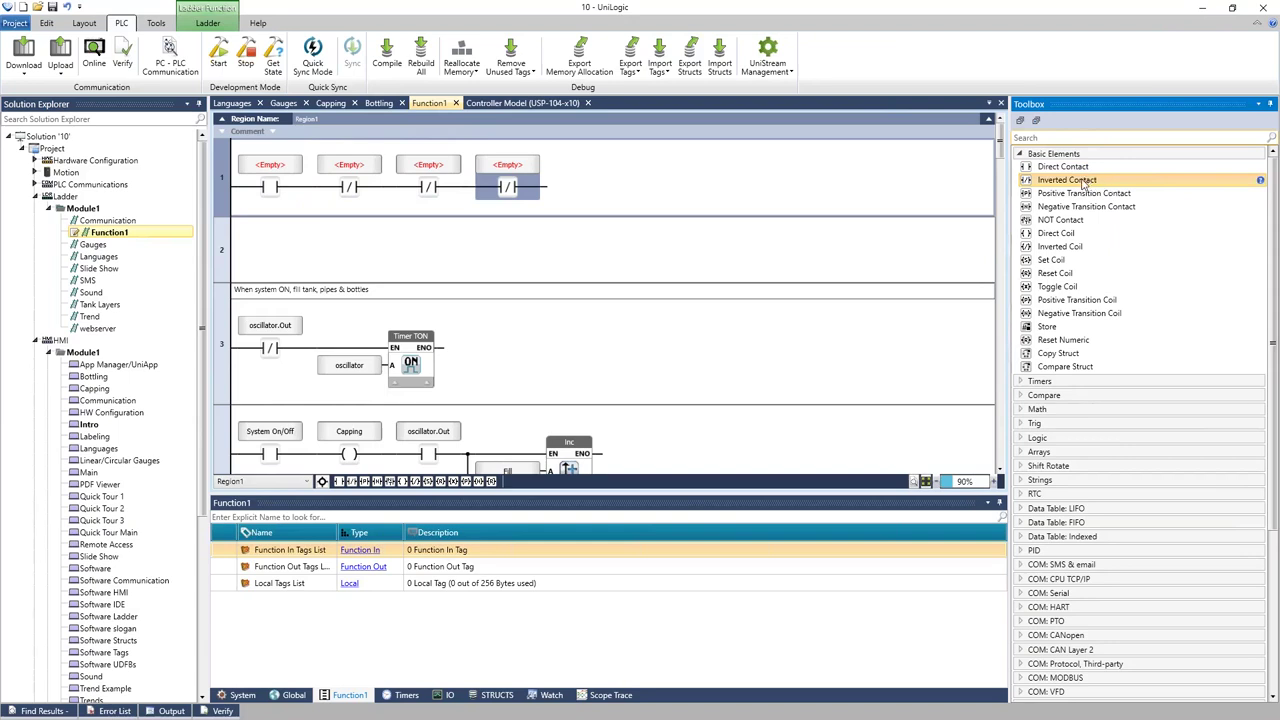
Add an inverted contact on a parallel branch around the first two inverted contacts, and end rung 1 with a direct coil.
drag(1082, 183, 617, 191)
drag(425, 197, 449, 218)
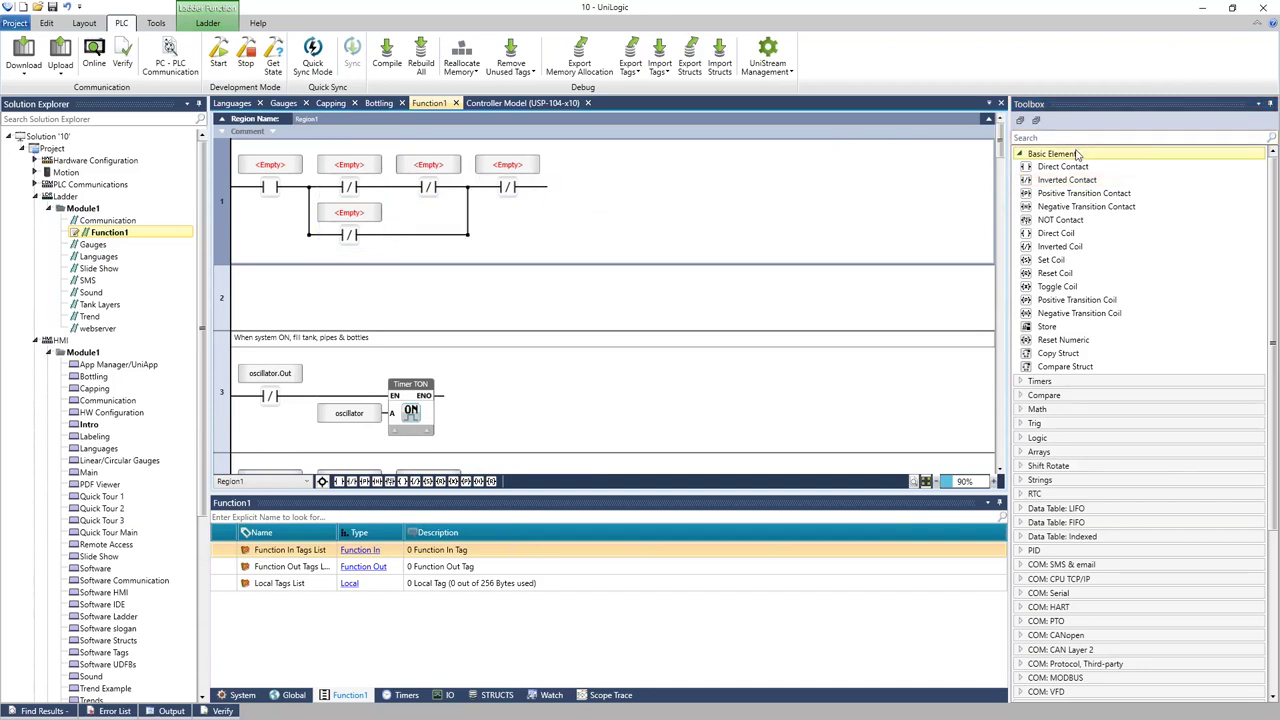
drag(1056, 233, 560, 193)
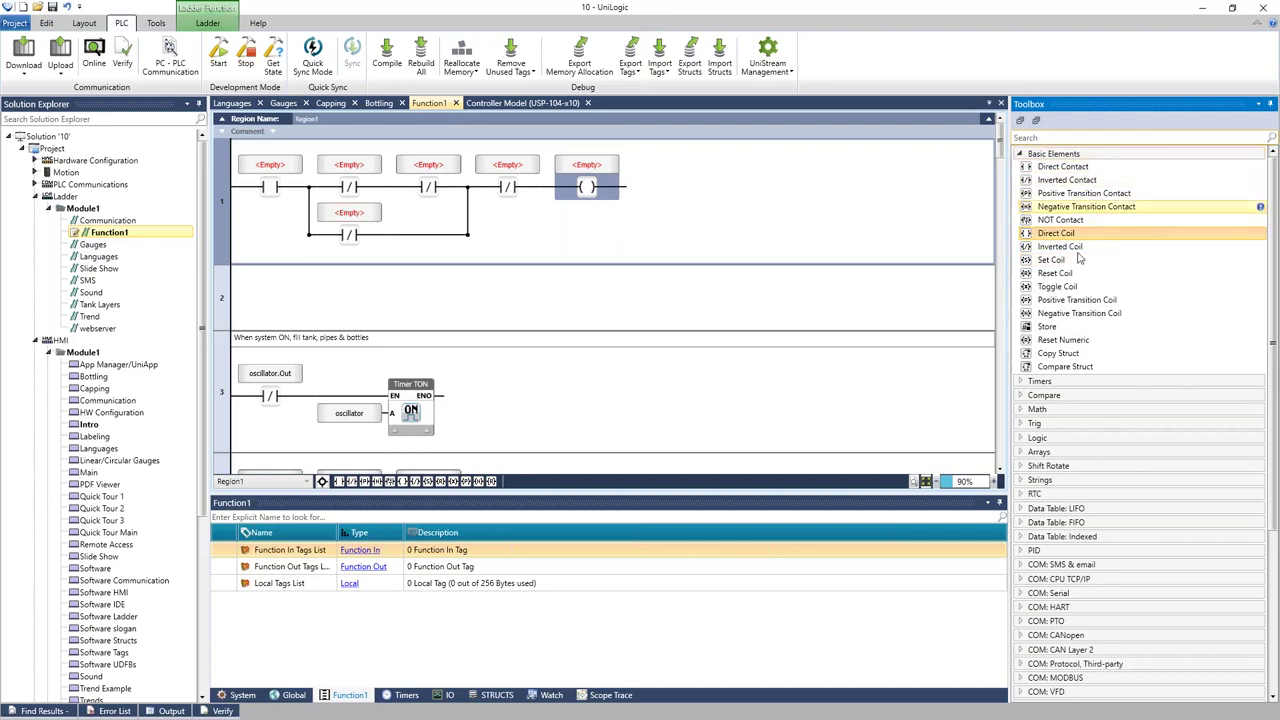
Insert a Greater Than compare element at the start of rung 1.
click(1080, 155)
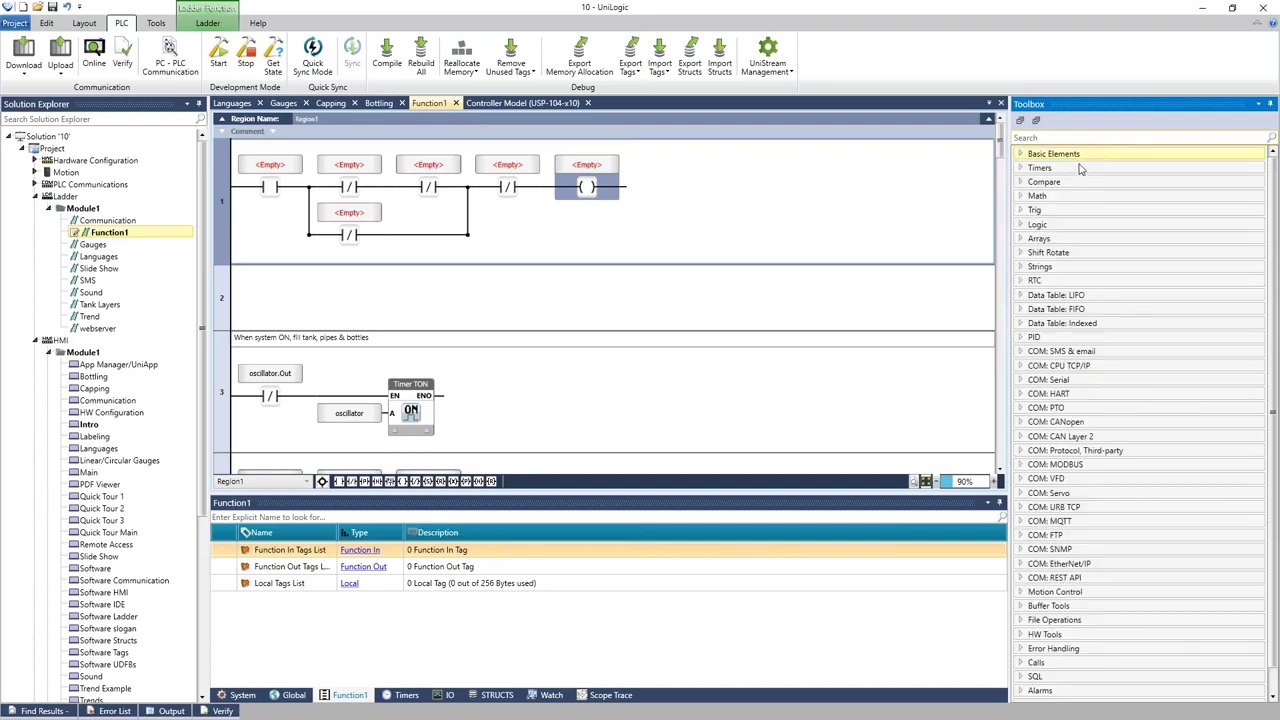
click(1075, 181)
drag(1072, 198, 300, 205)
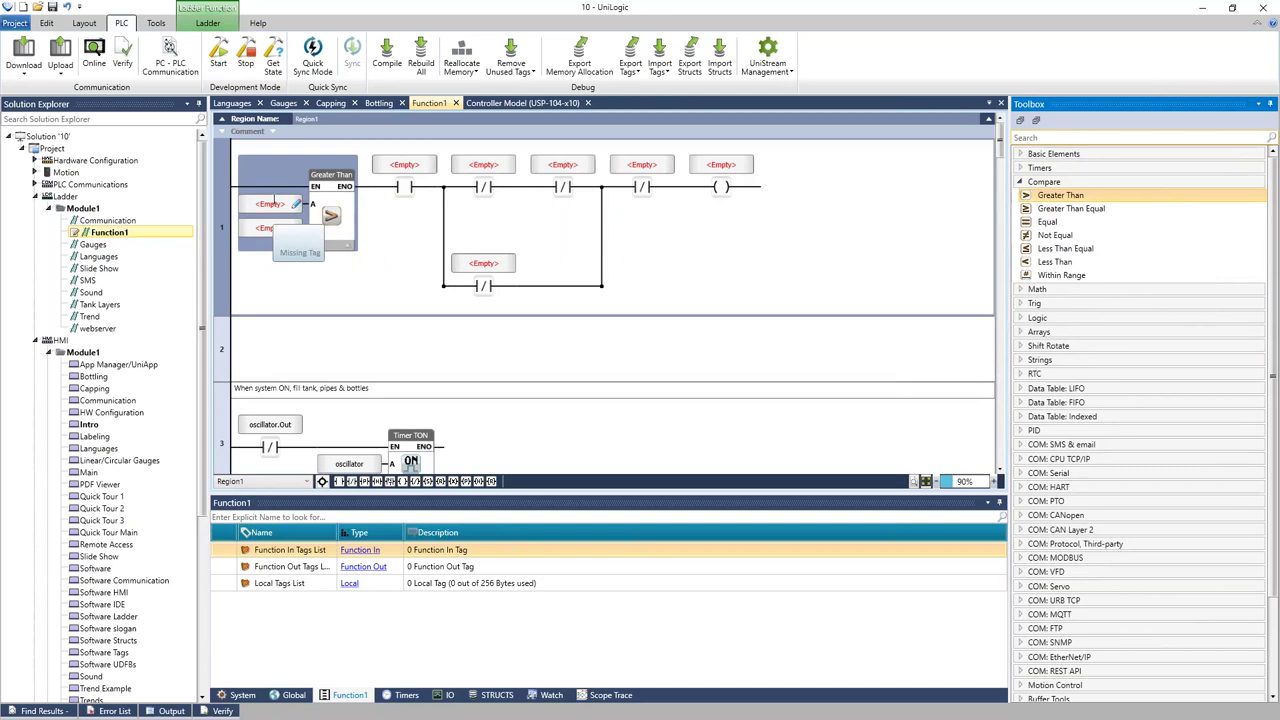
Link input A of the Greater Than element to Pump1.Setpoint and input B to Pump1.Pressure.
click(296, 204)
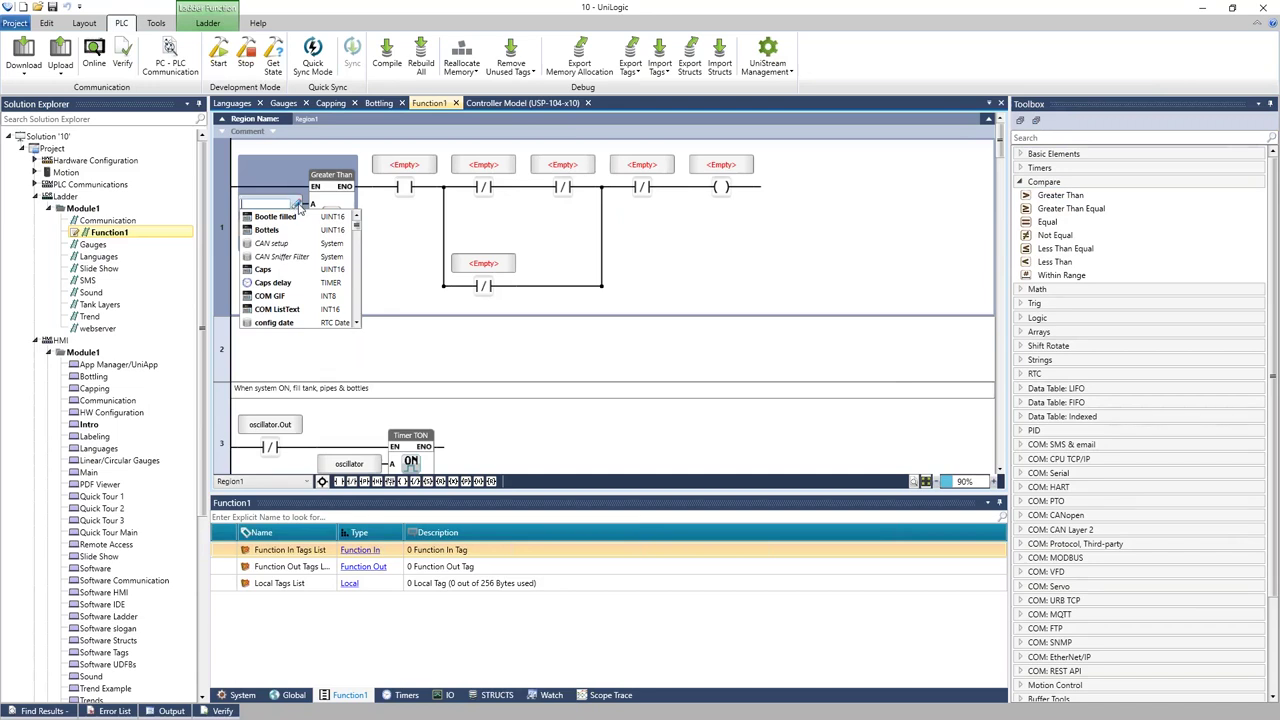
text(pump)
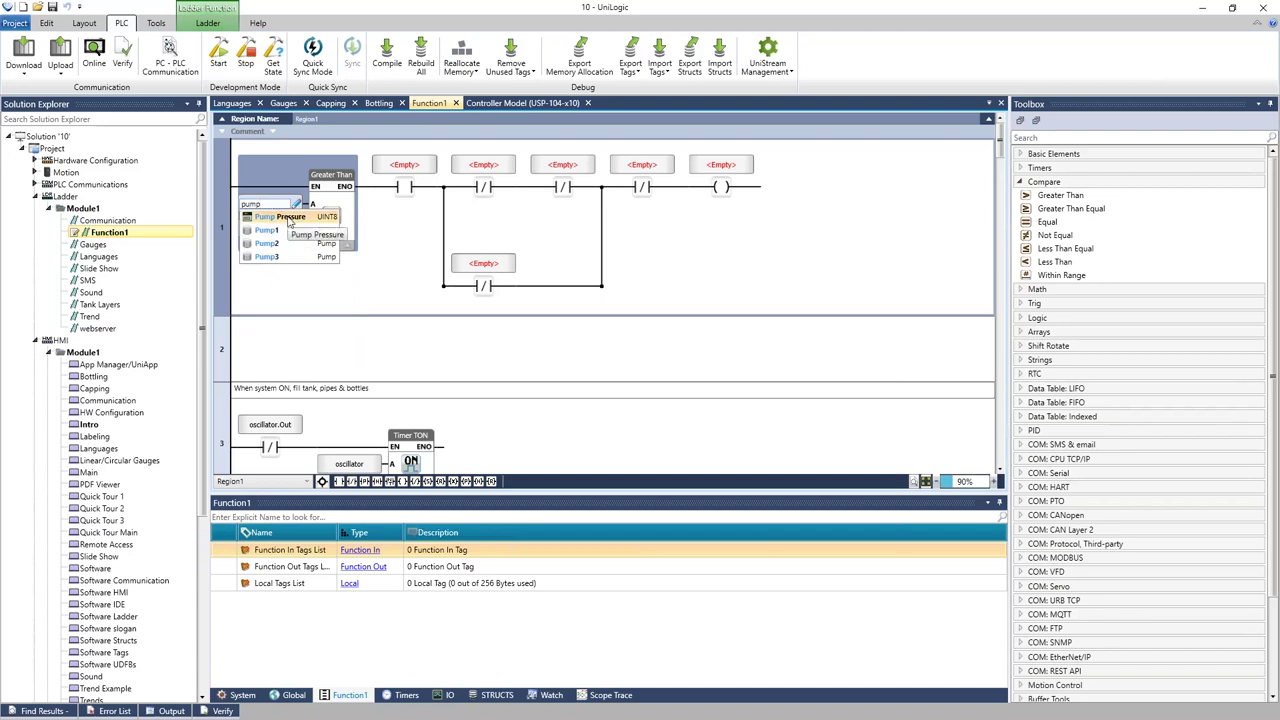
click(276, 231)
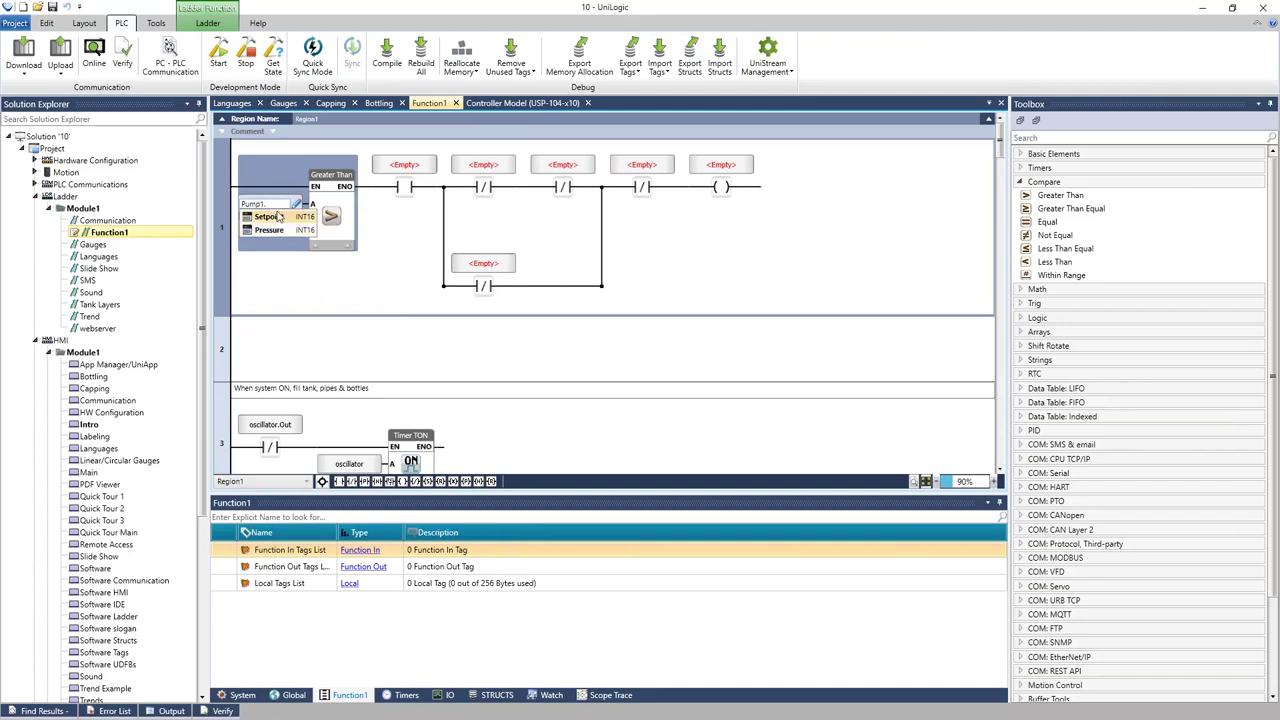
click(268, 217)
click(265, 228)
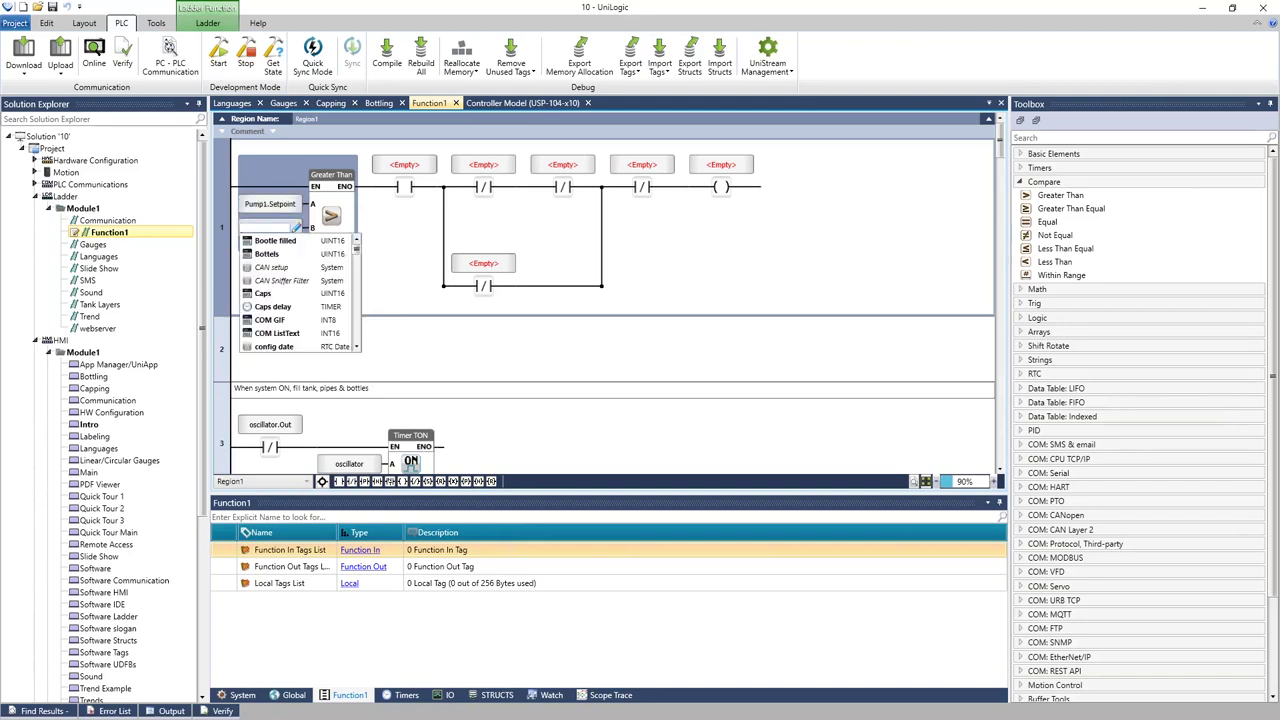
text(pump)
click(284, 255)
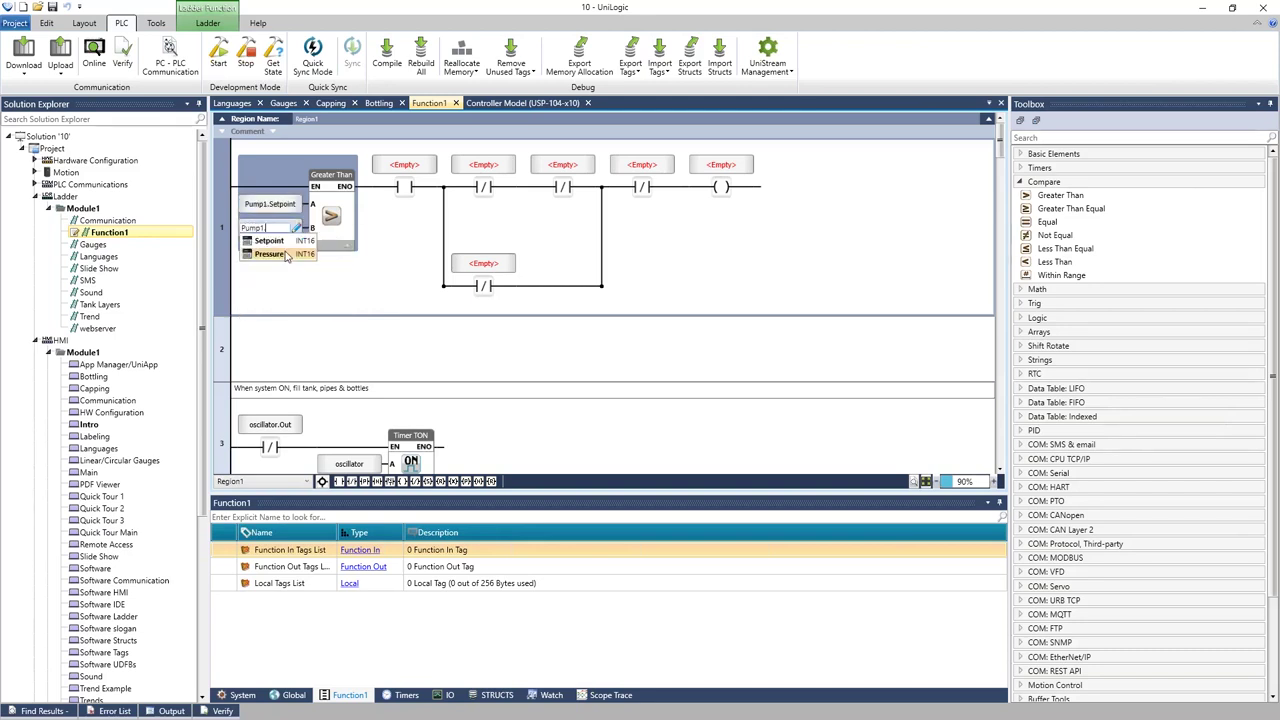
click(286, 256)
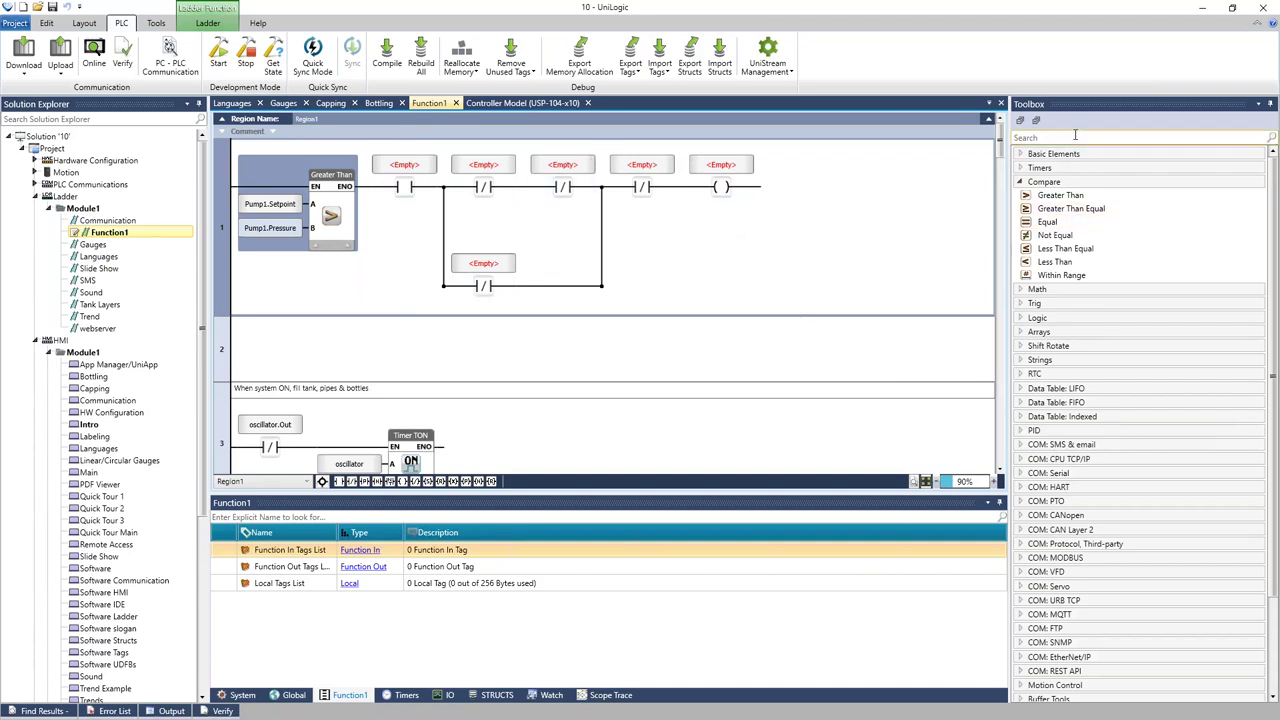
Insert a direct contact before the coil at the end of rung 1 and remove the coil.
click(1050, 153)
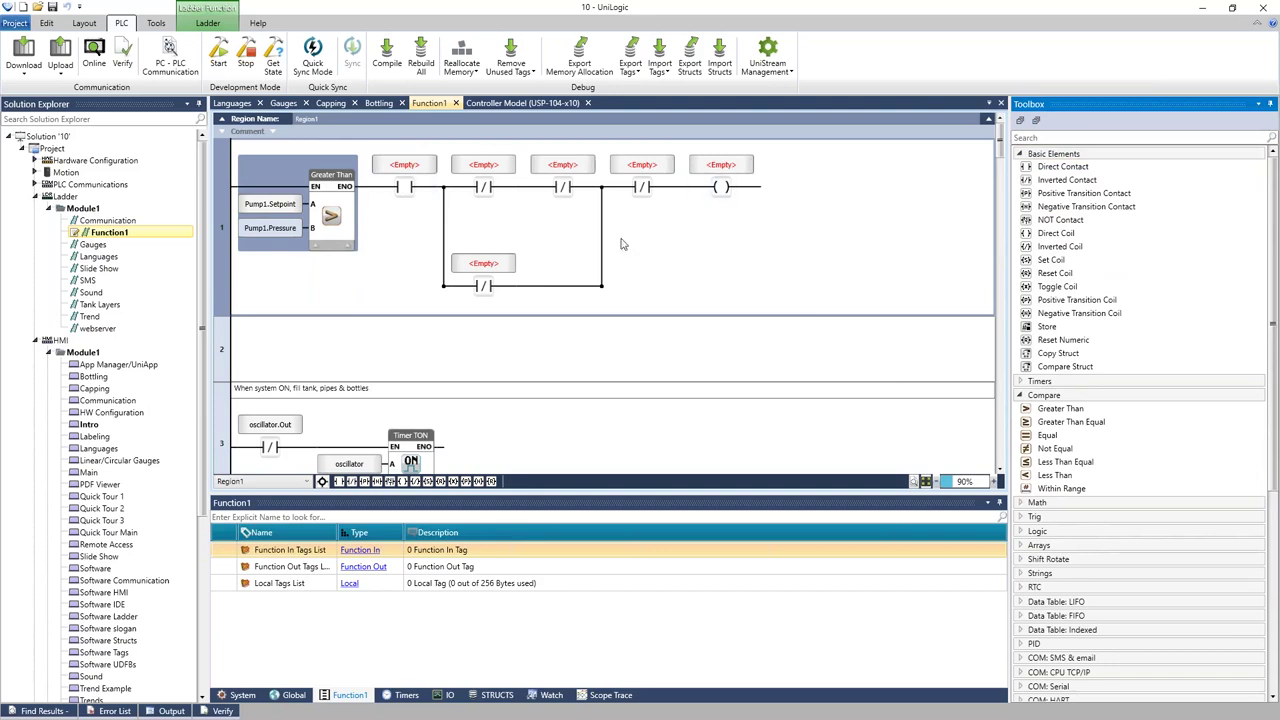
click(730, 193)
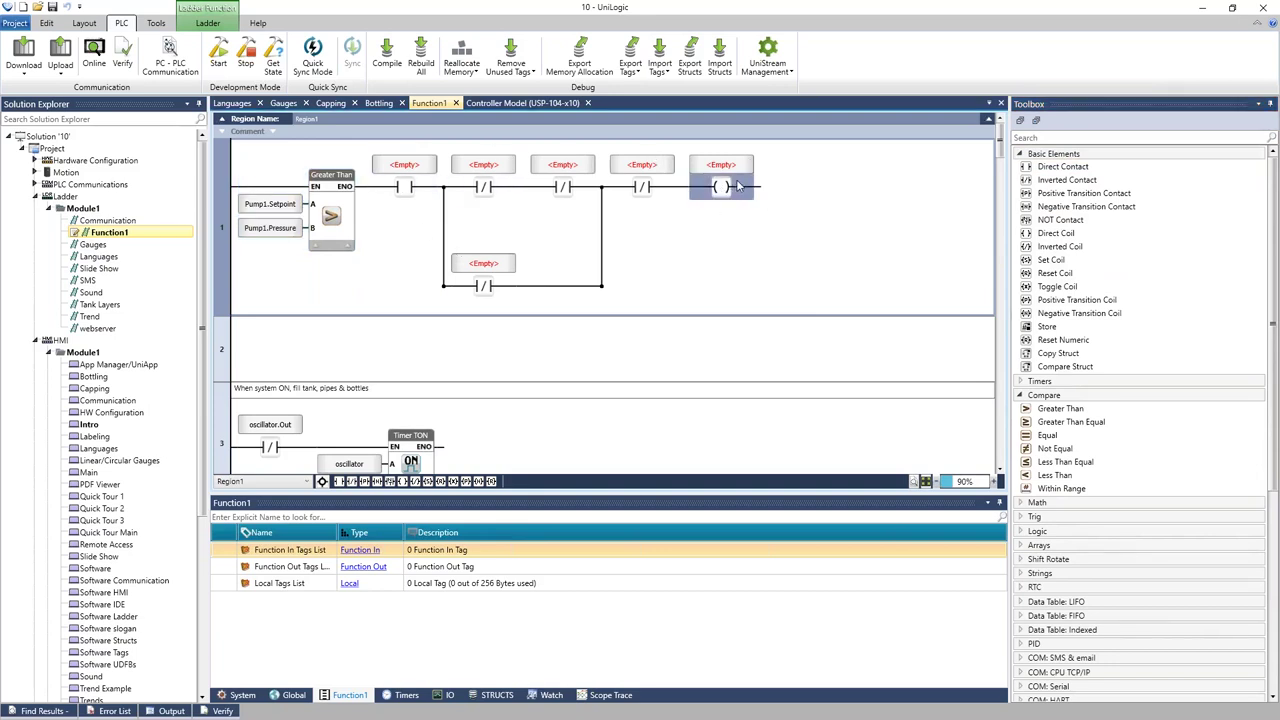
drag(1060, 166, 722, 188)
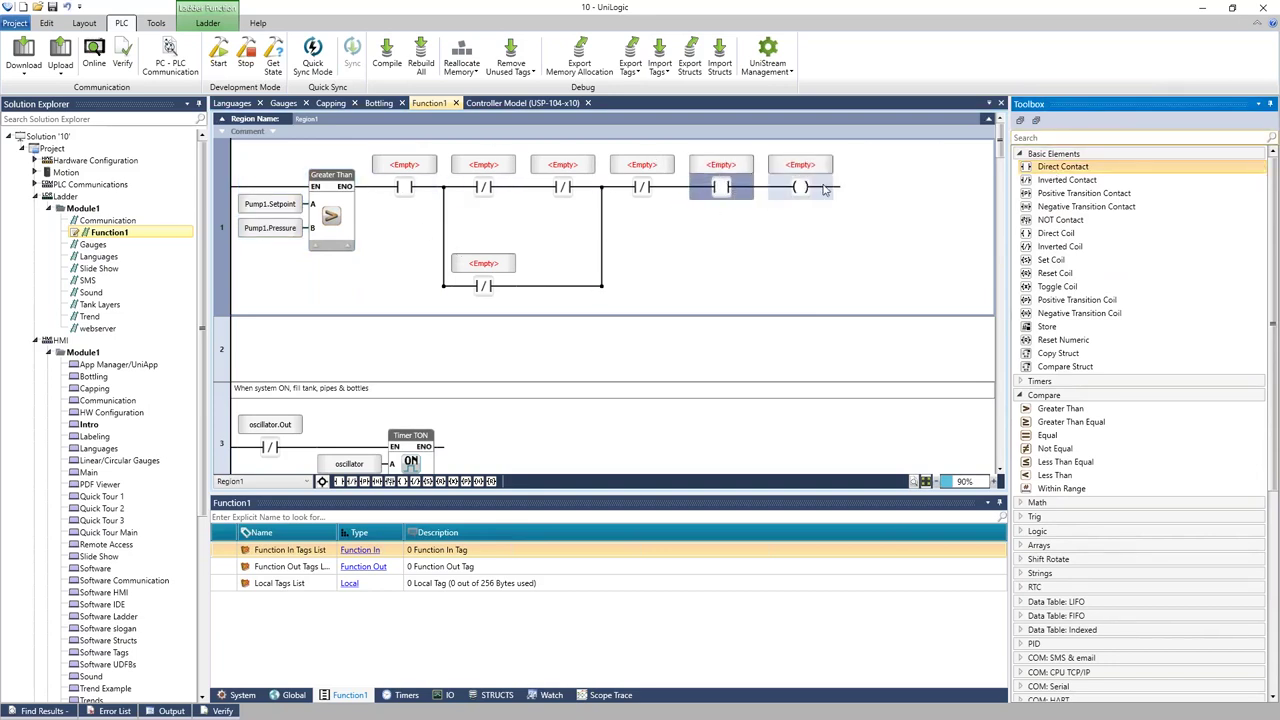
drag(815, 188, 1100, 166)
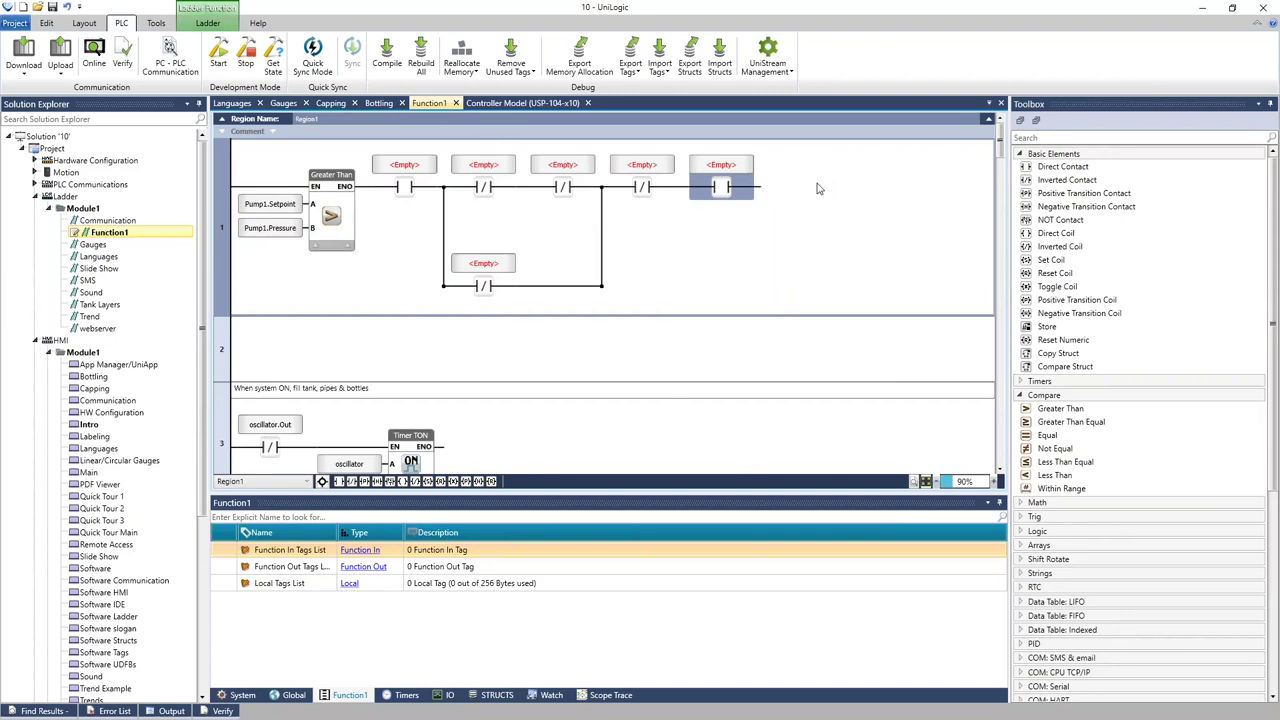
Append four more direct contacts to the end of rung 1.
double_click(1097, 169)
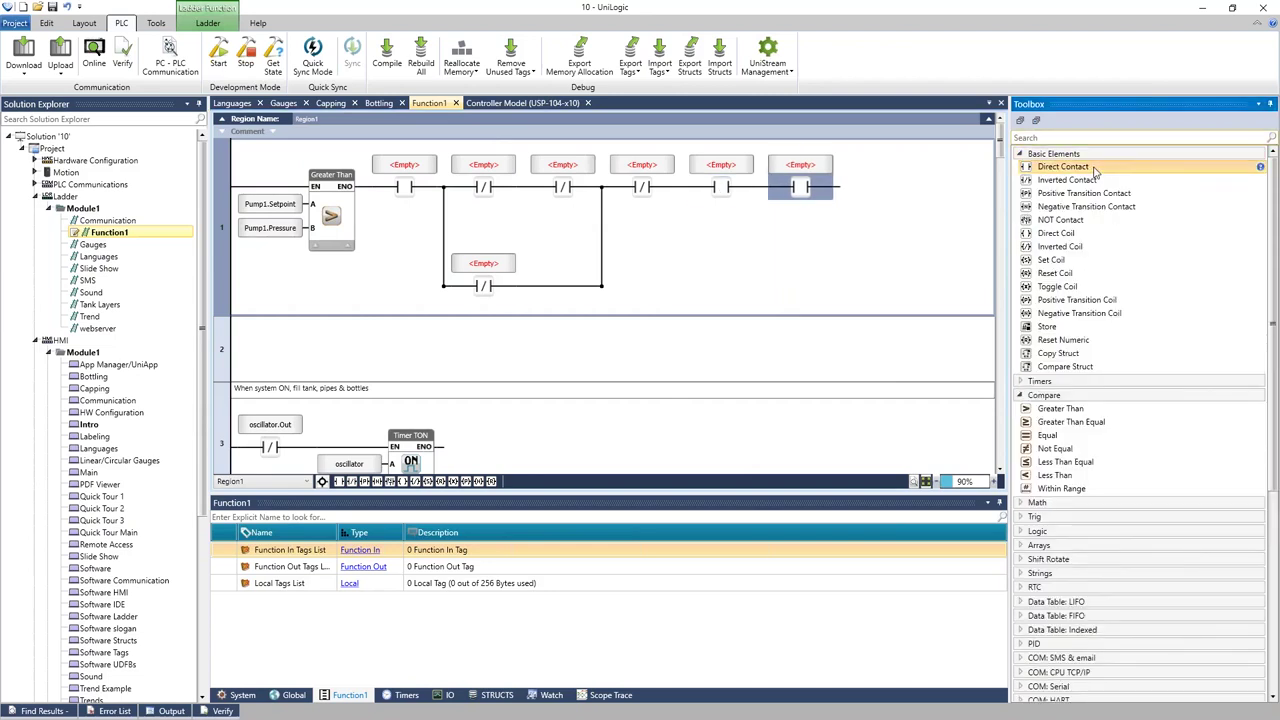
double_click(1095, 170)
double_click(1095, 170)
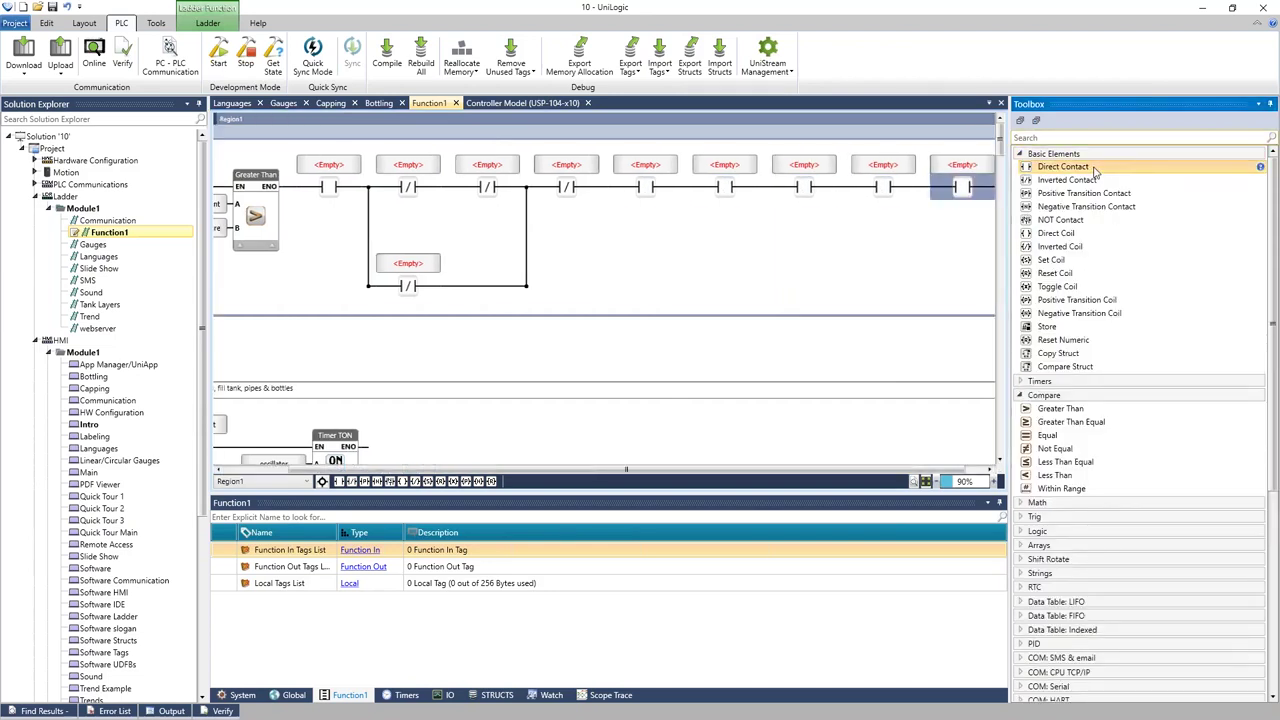
drag(585, 469, 724, 430)
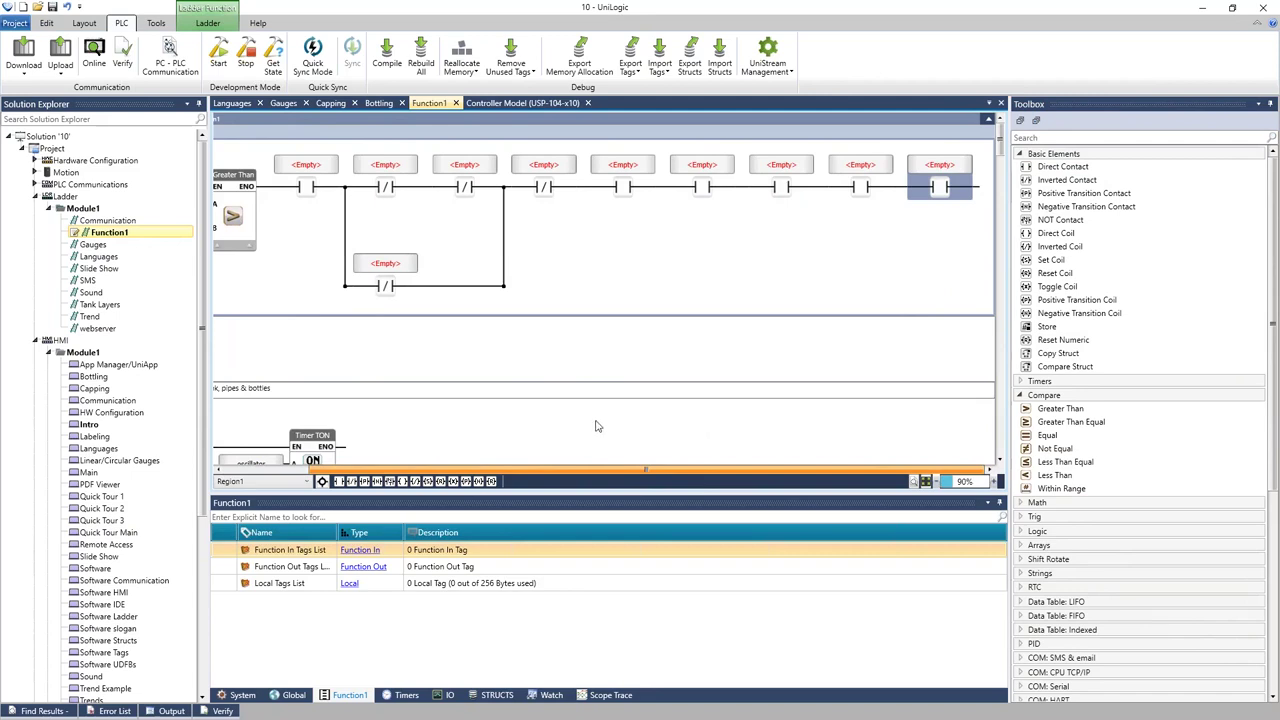
scroll(490, 421, left, 3)
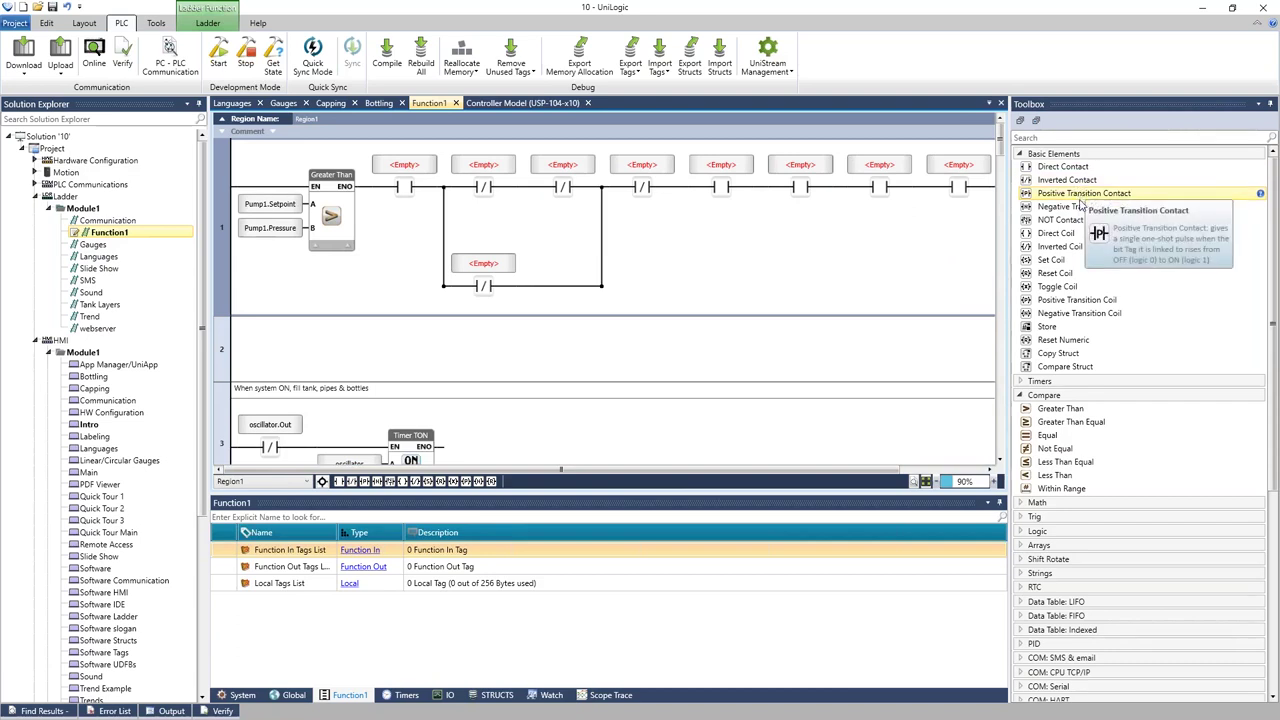
Insert a positive transition contact in rung 2 and link it to Pump1.On/Off.
drag(1080, 196, 228, 357)
click(276, 352)
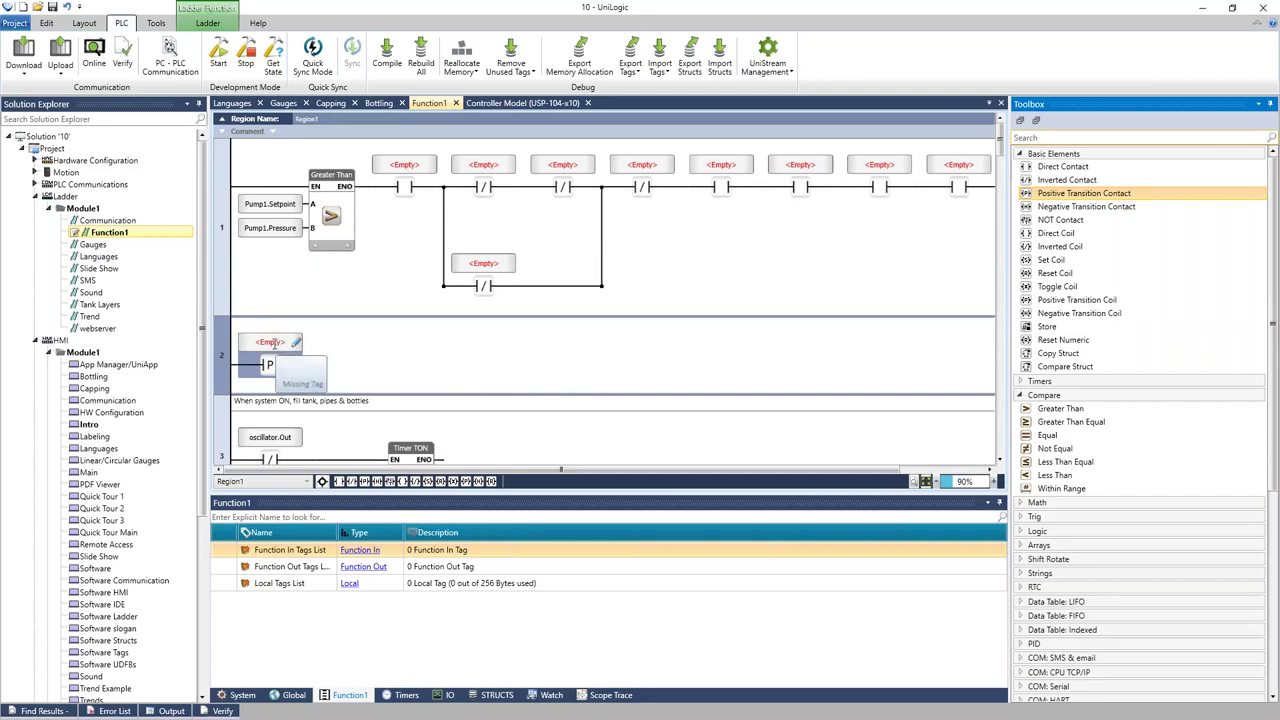
click(270, 342)
text(pum)
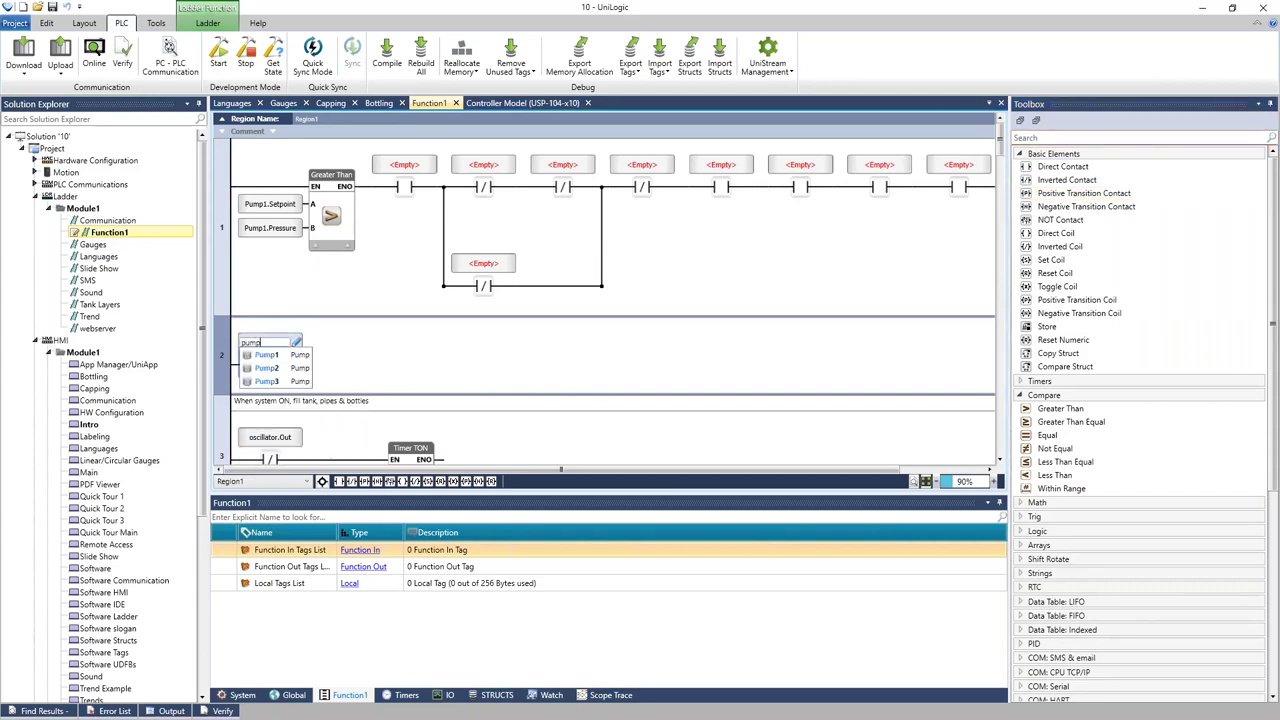
text(p)
click(266, 355)
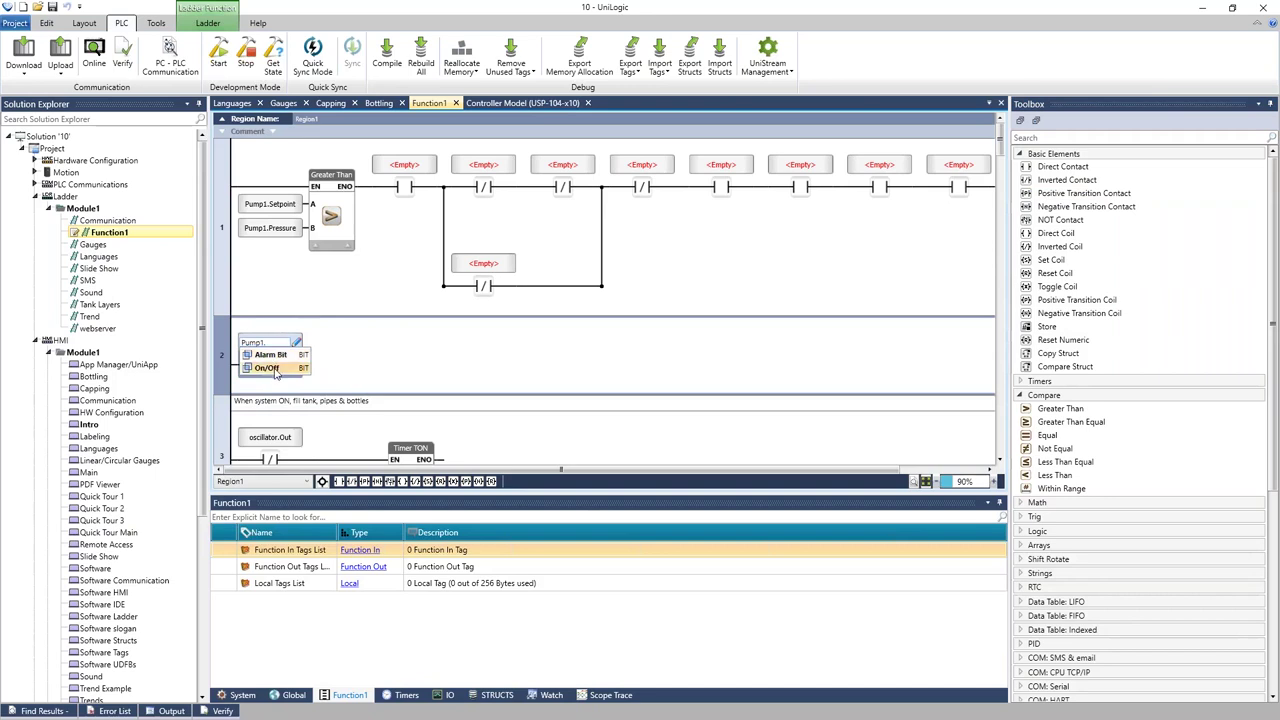
click(276, 366)
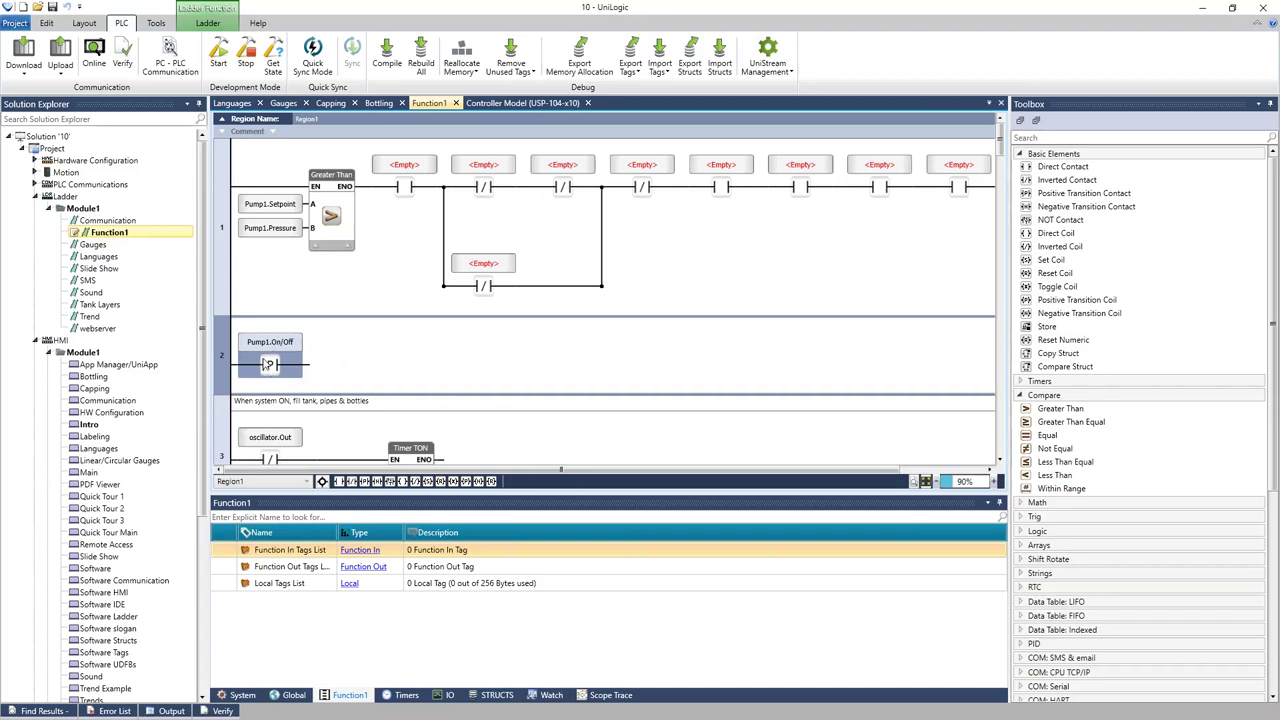
Insert a rung after rung 2 and add a positive transition contact linked to Pump1.Alarm Bit in it.
right_click(337, 364)
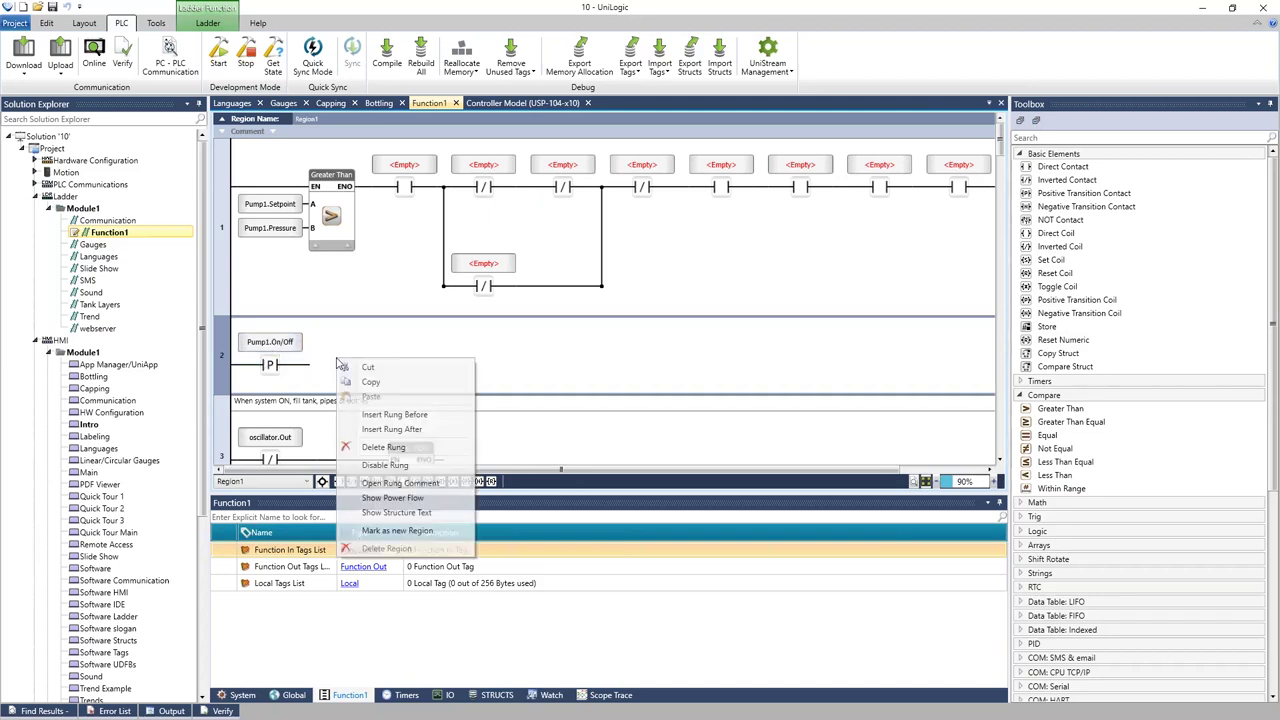
click(414, 429)
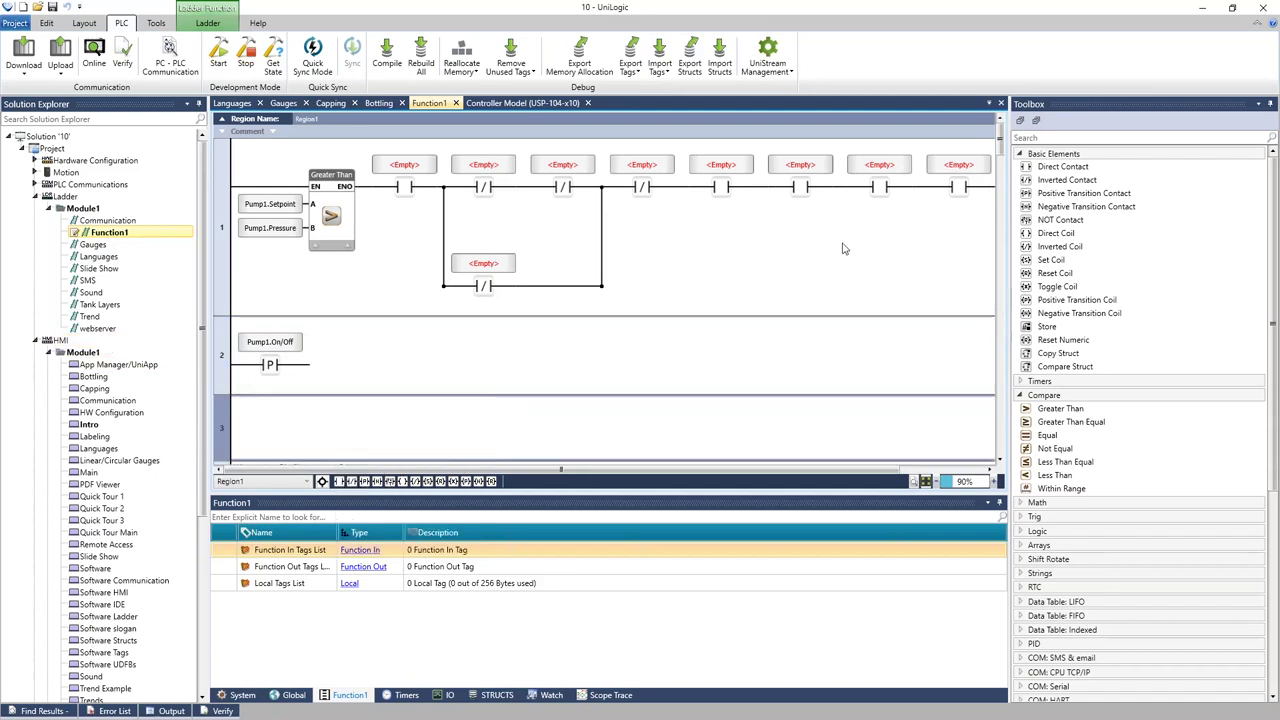
drag(1062, 193, 238, 438)
click(282, 408)
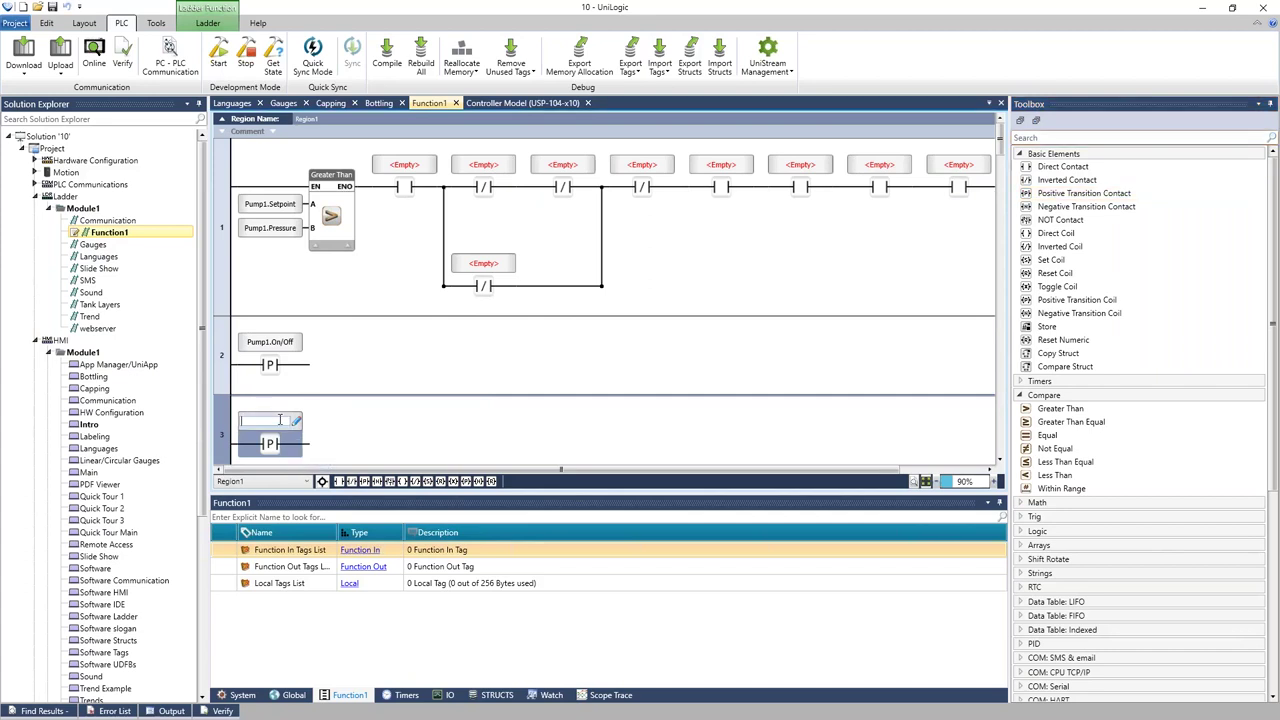
text(pu)
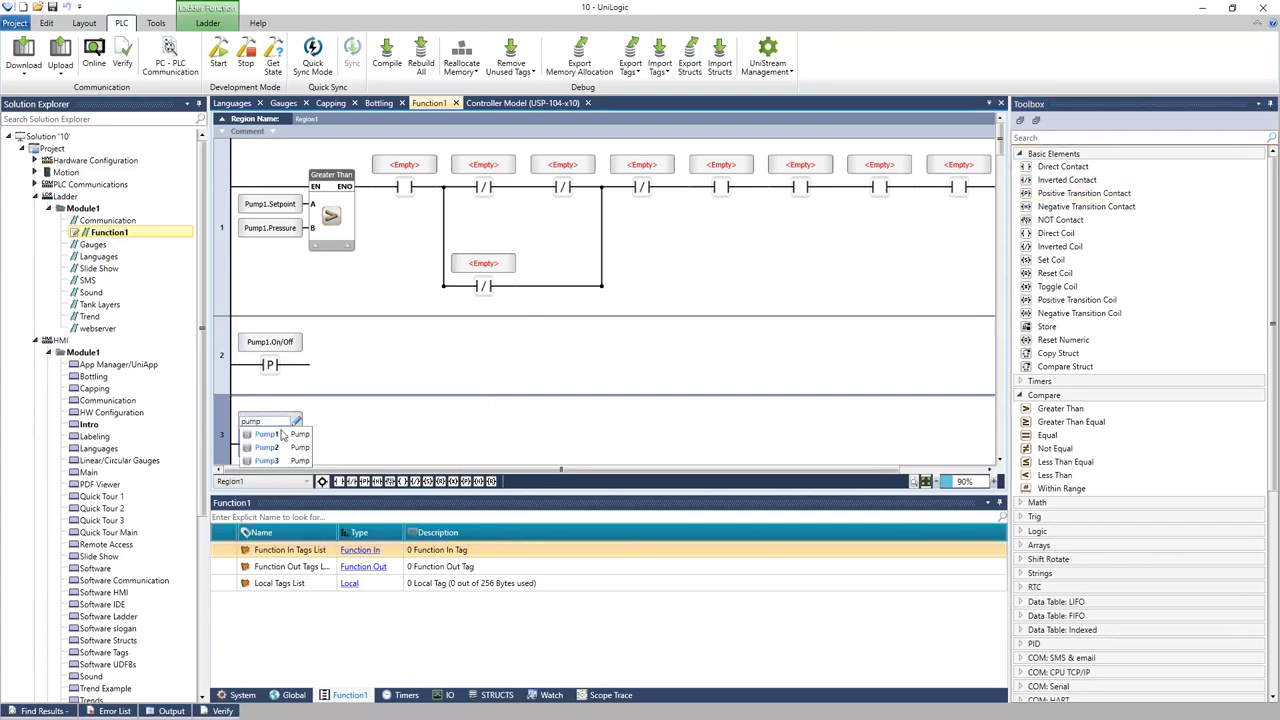
text(mp)
click(280, 434)
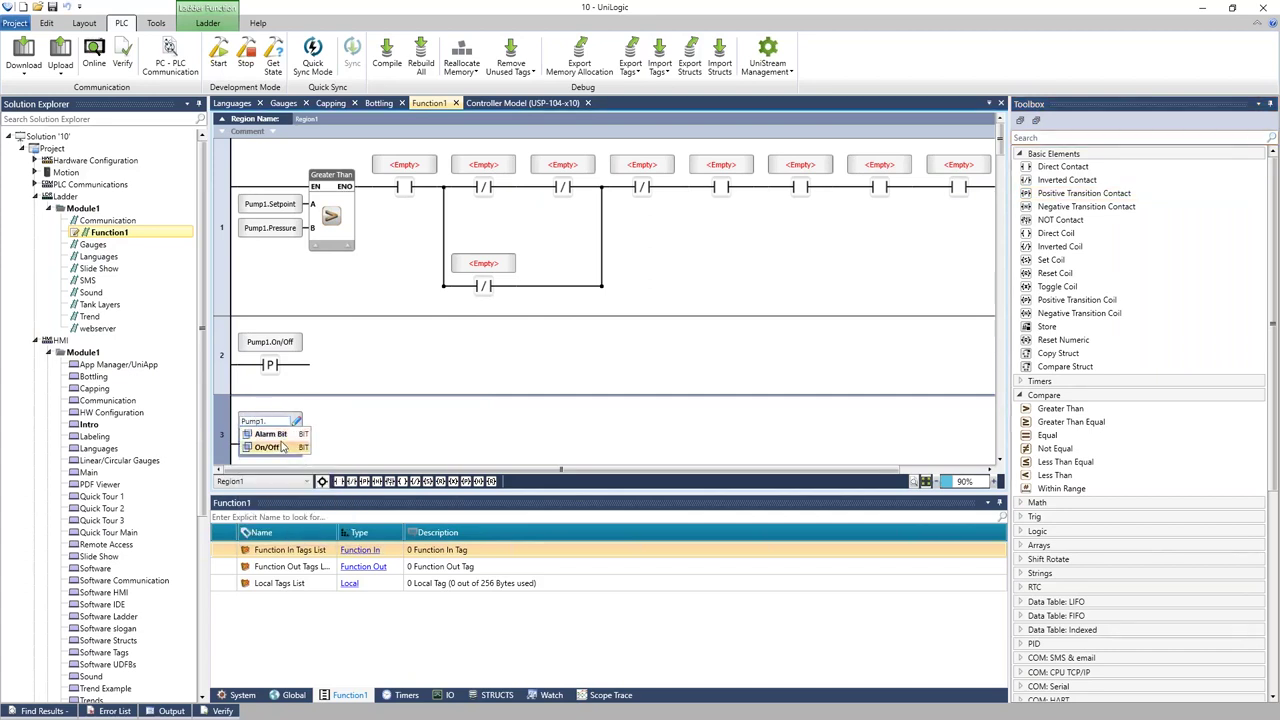
click(270, 434)
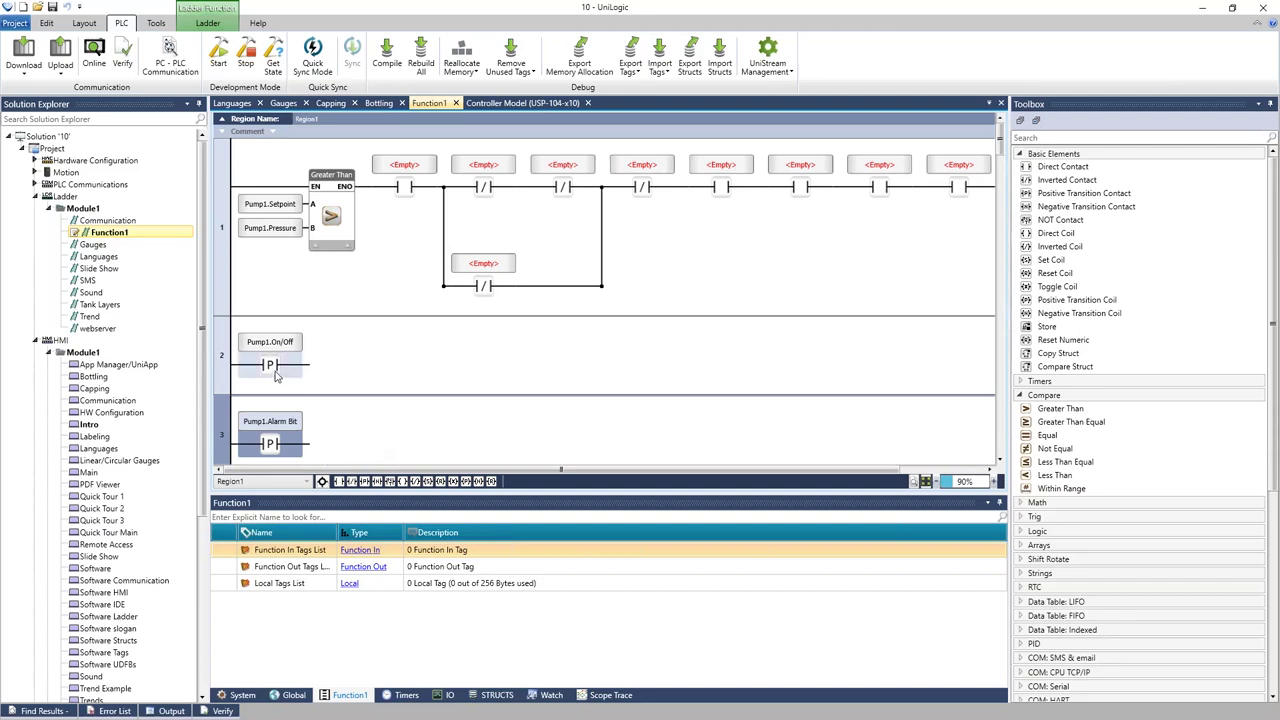
Delete all ladder elements from rungs 1, 2 and 3 of Function1, leaving the rungs empty.
drag(276, 375, 269, 434)
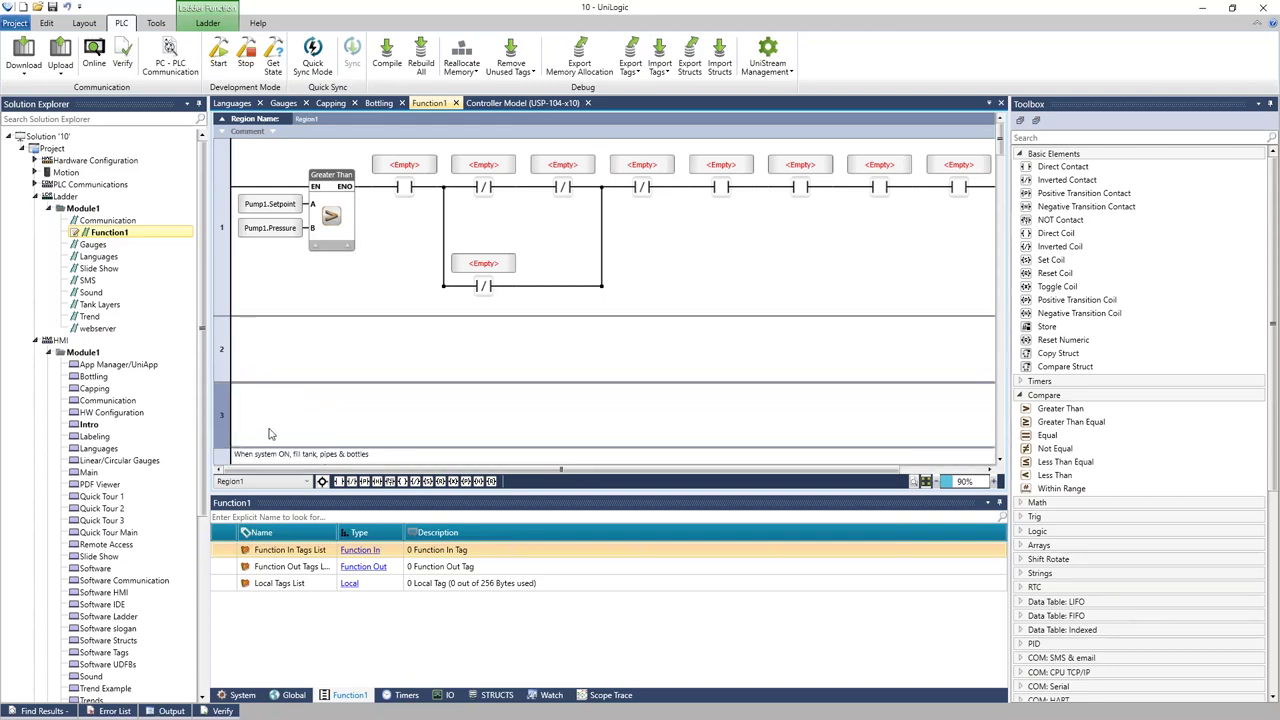
drag(949, 287, 409, 177)
key(Delete)
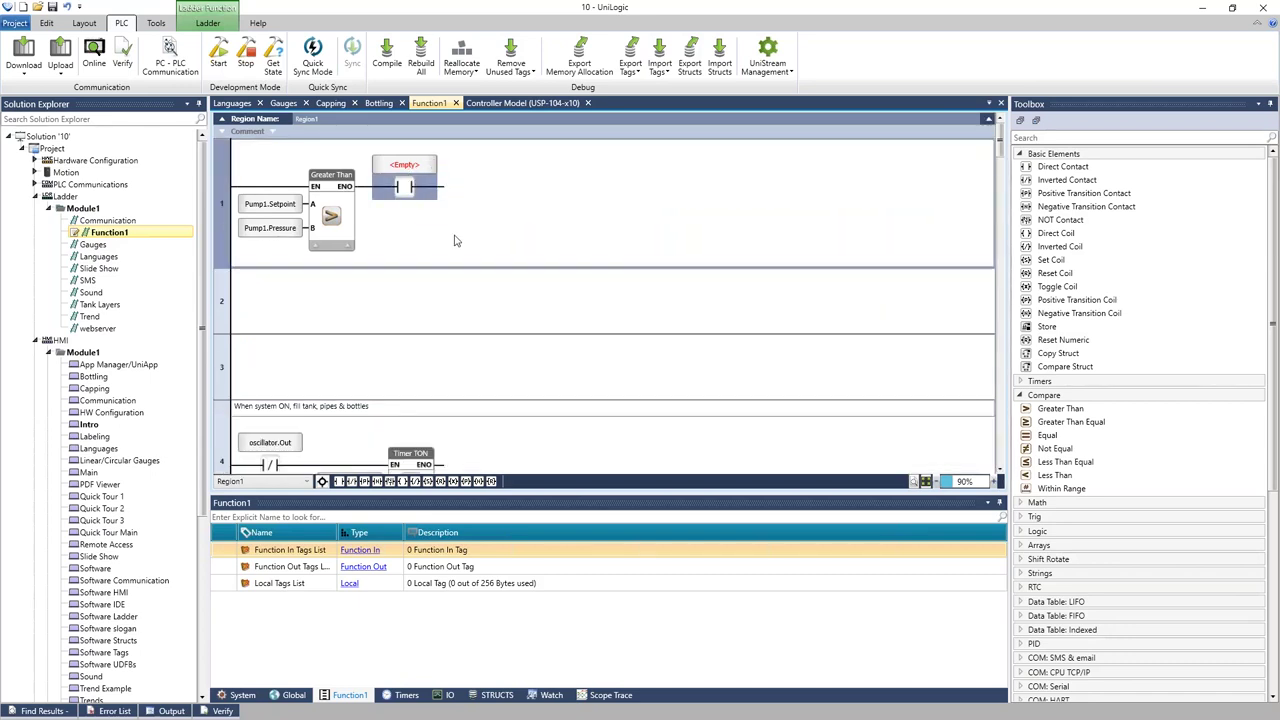
drag(453, 238, 276, 190)
key(Delete)
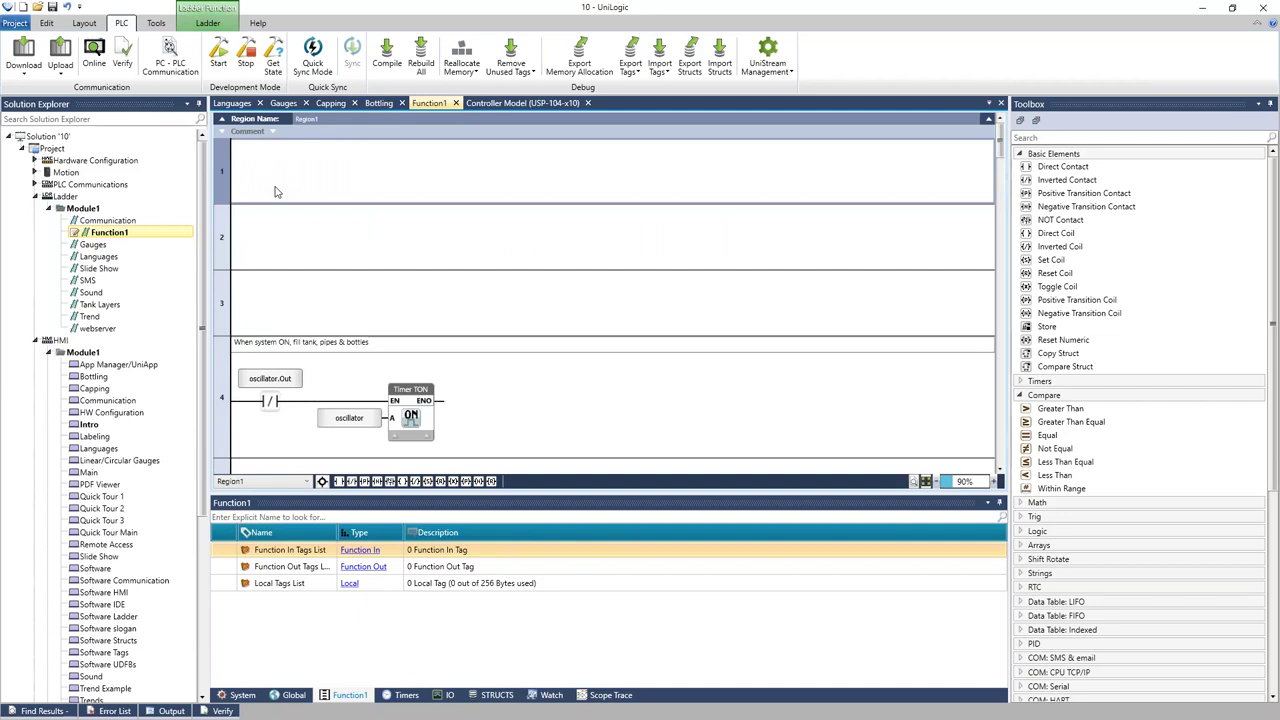
Open the Bottling HMI screen and examine the available element categories, including Buttons, Image Elements, Graphs/Meters, Media and Schedule.
double_click(92, 377)
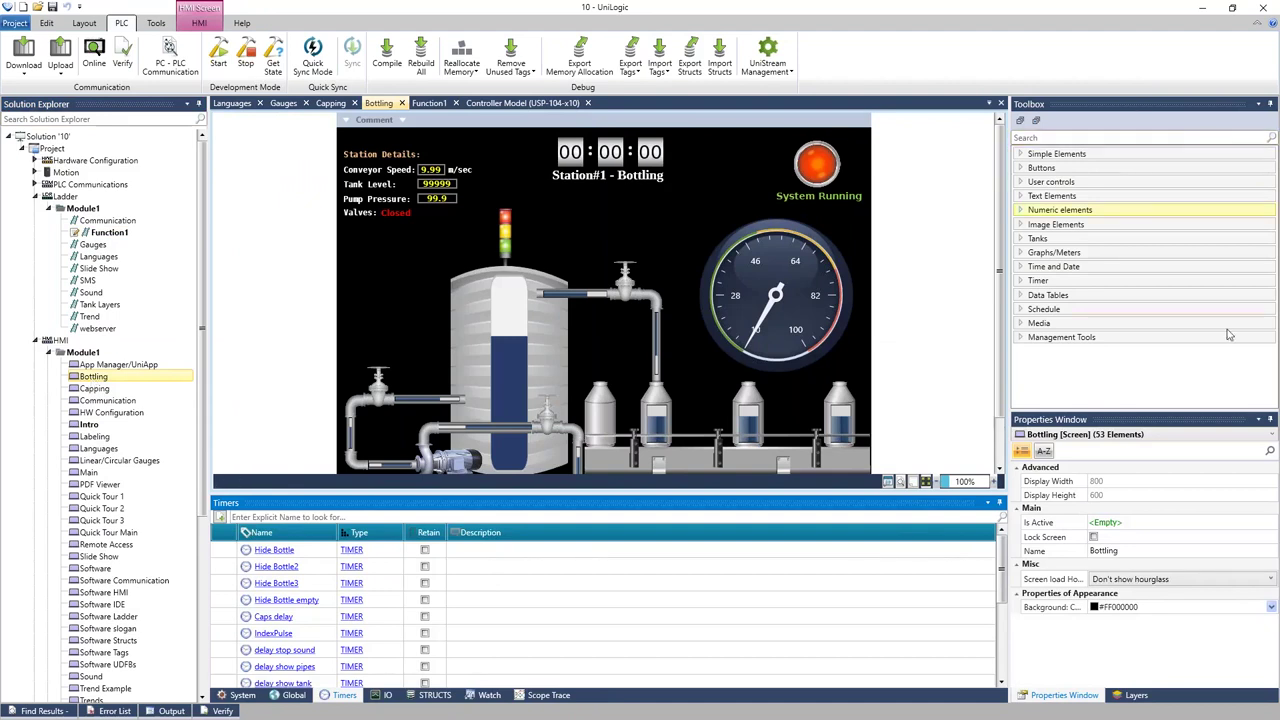
click(1035, 156)
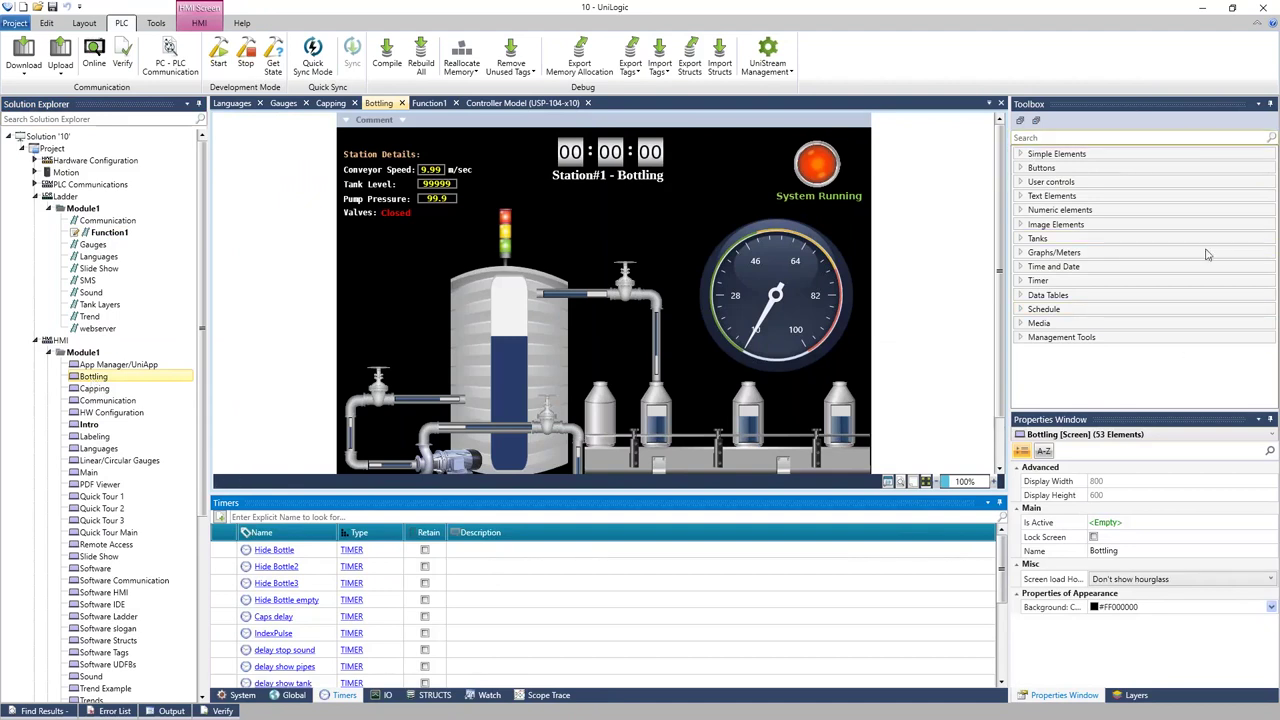
click(1042, 168)
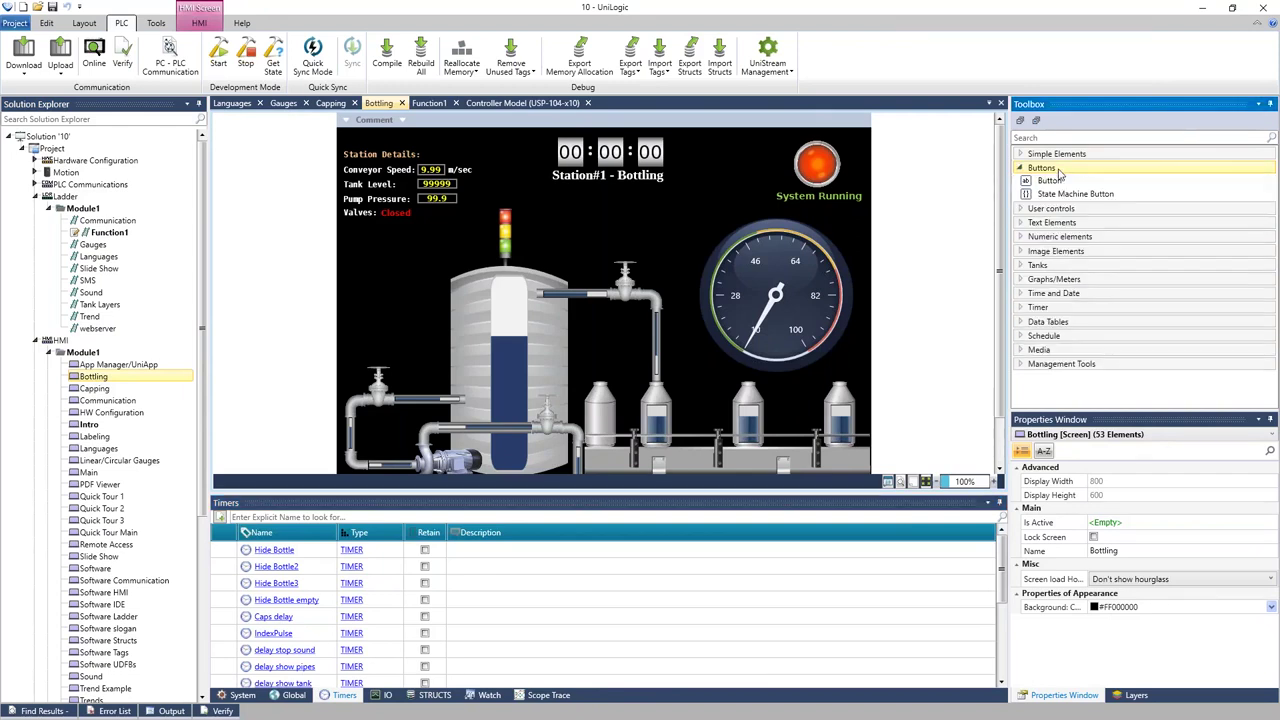
click(1057, 170)
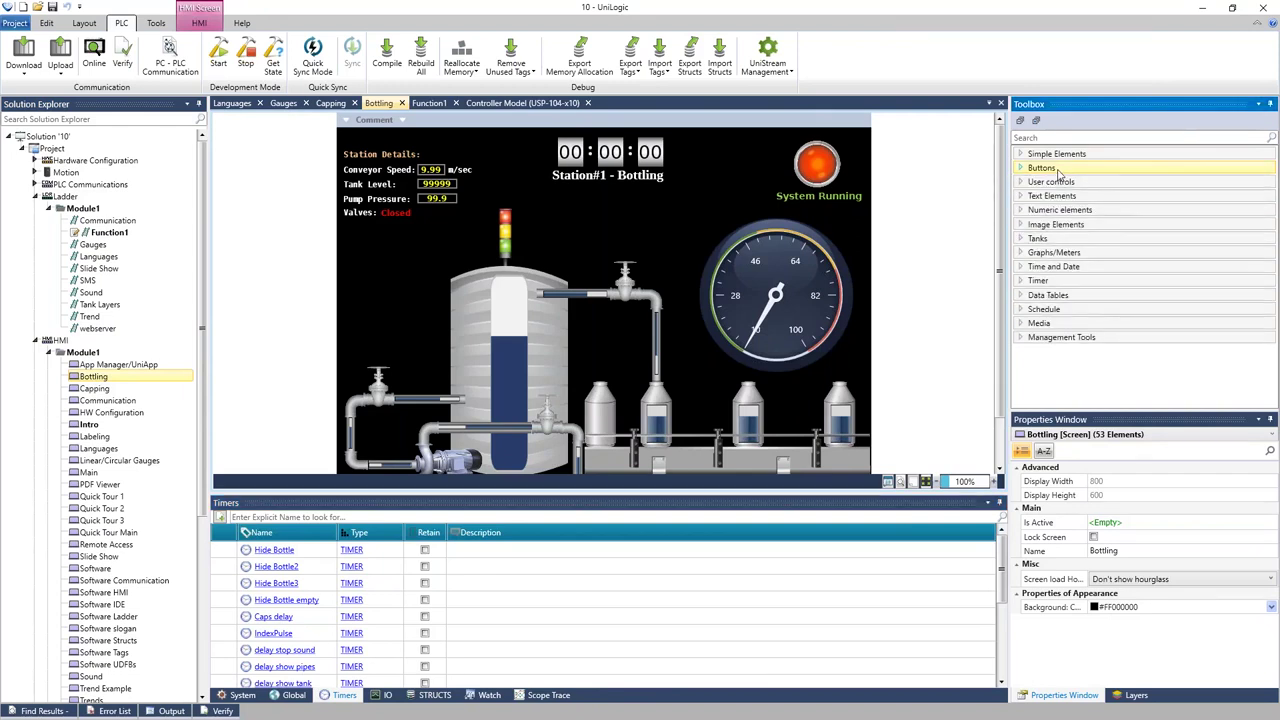
click(1057, 225)
click(1057, 226)
click(1055, 253)
click(1064, 256)
click(1069, 325)
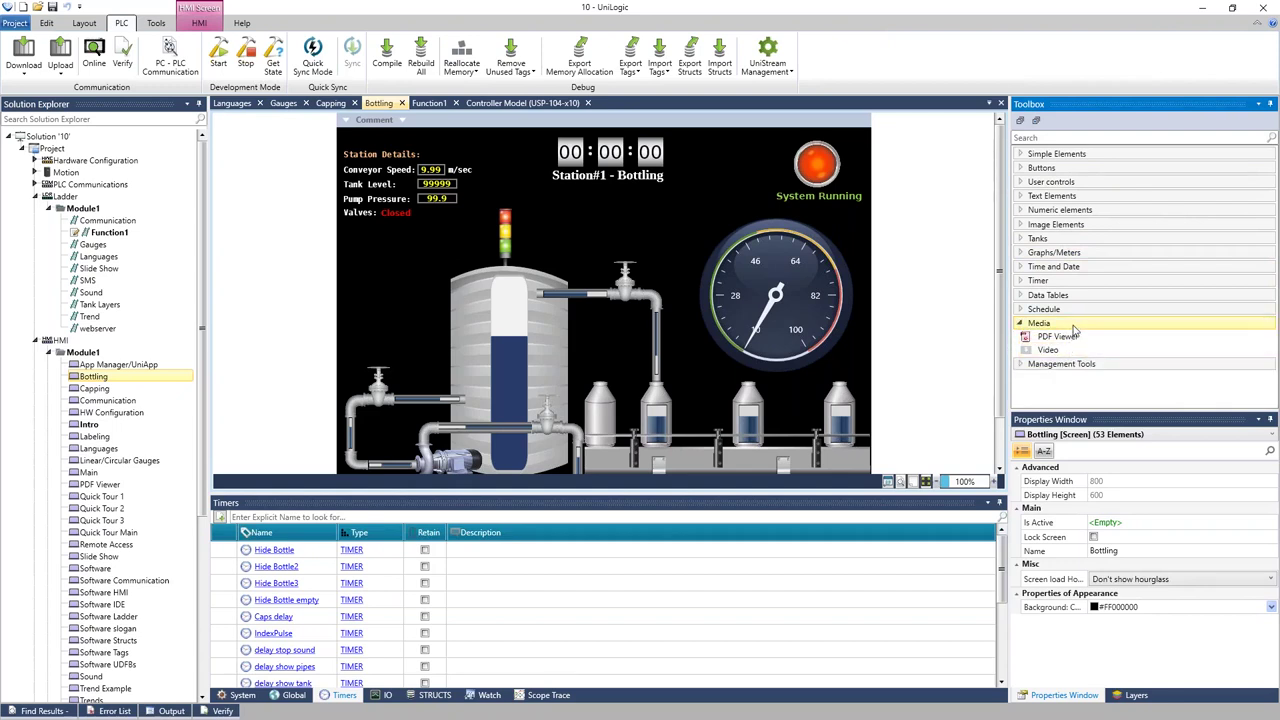
click(1073, 325)
click(1070, 309)
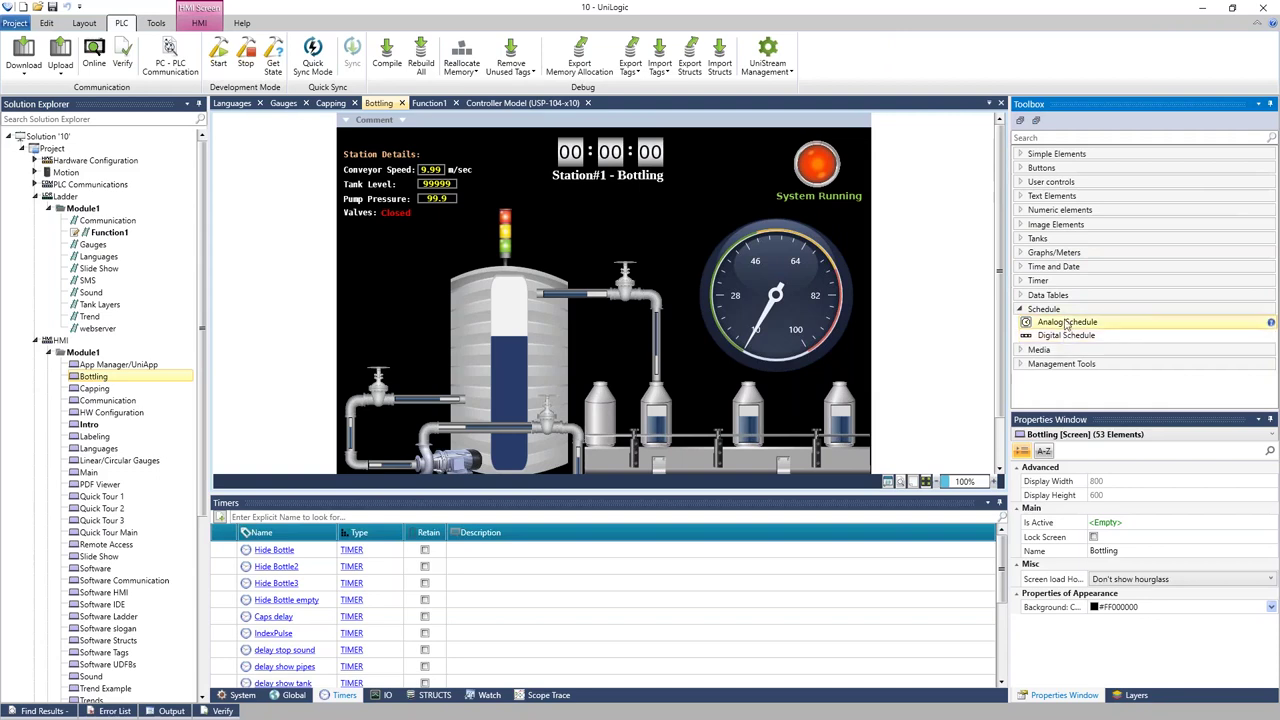
click(1058, 312)
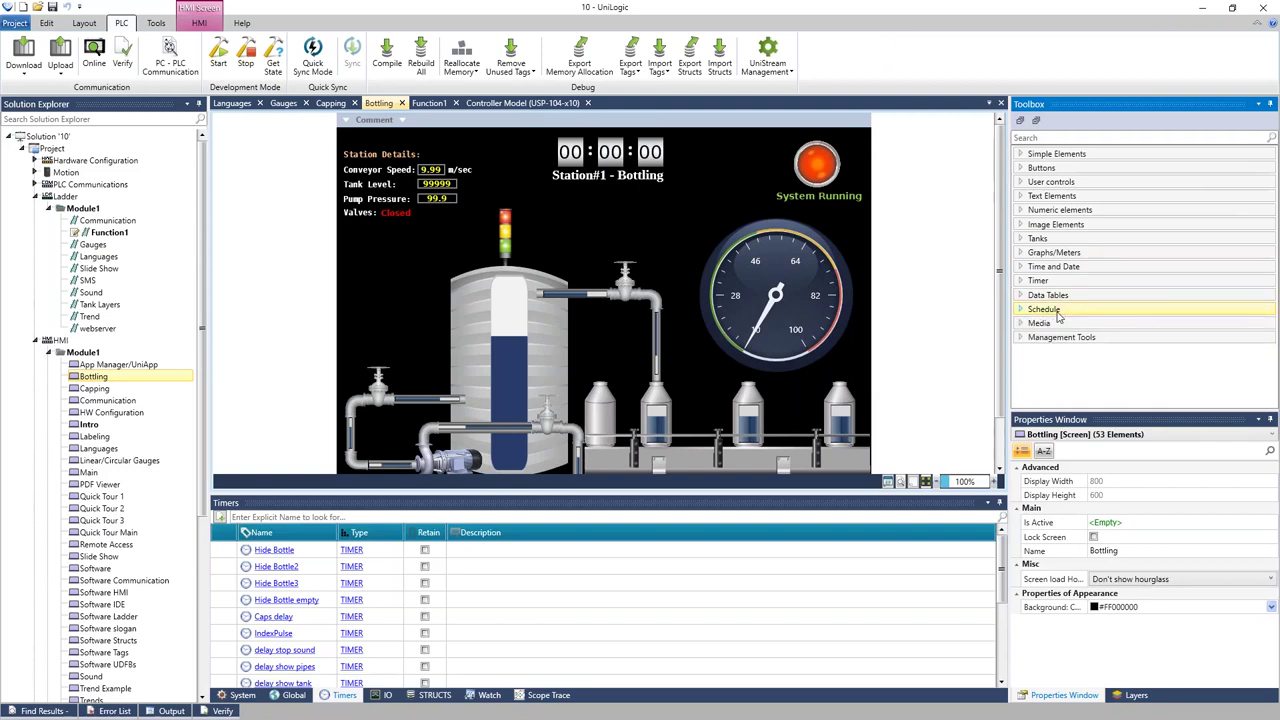
Place two buttons on the Bottling screen, one directly above the other, beneath the Station#1 title.
click(1040, 168)
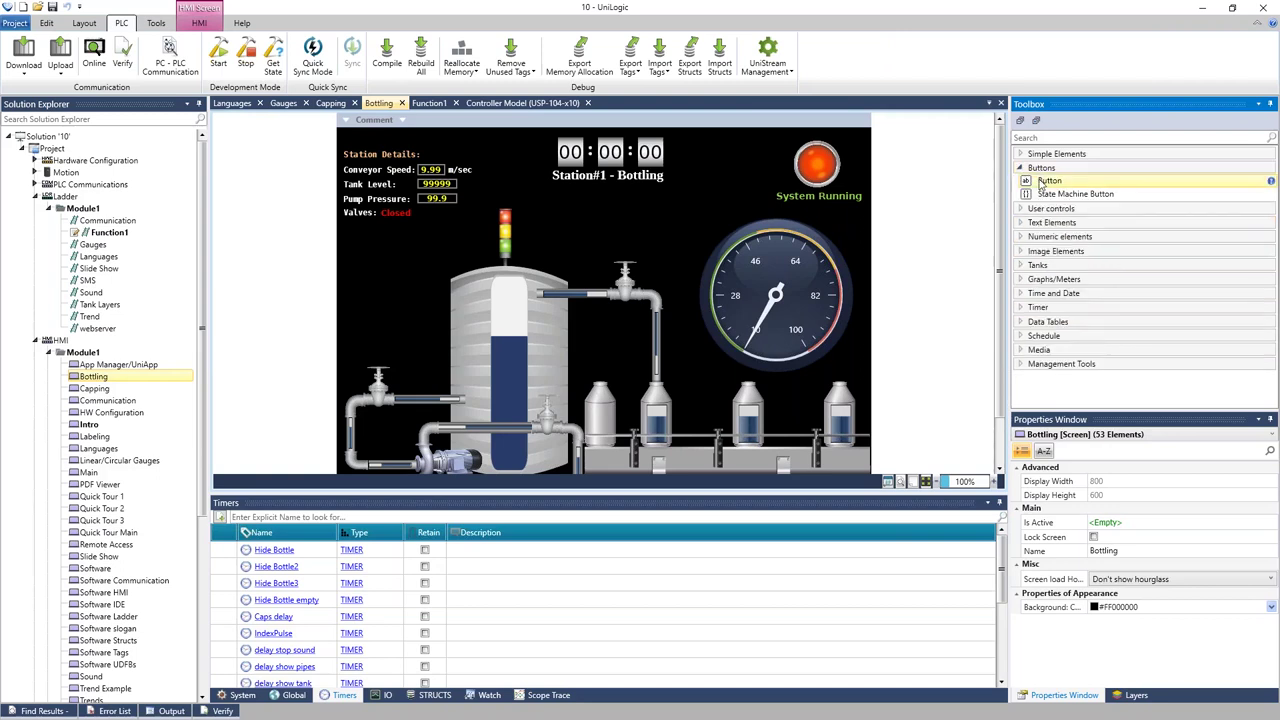
drag(1045, 182, 555, 218)
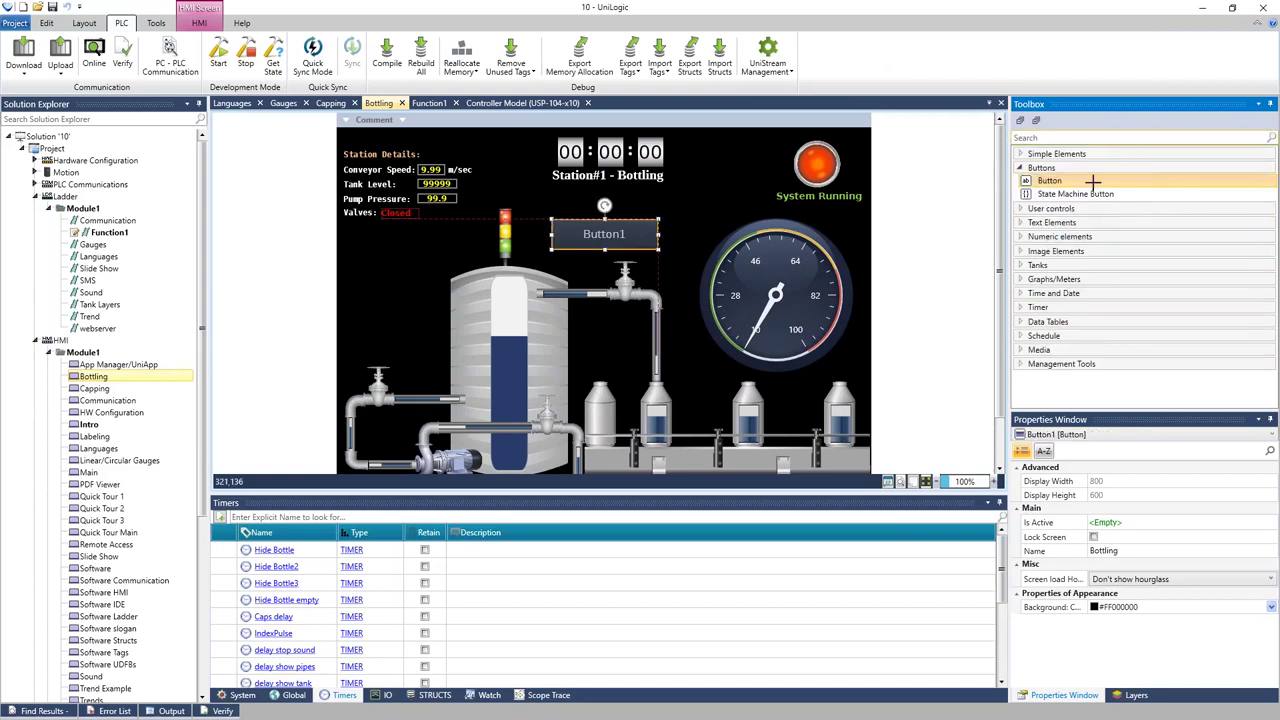
drag(1075, 185, 548, 182)
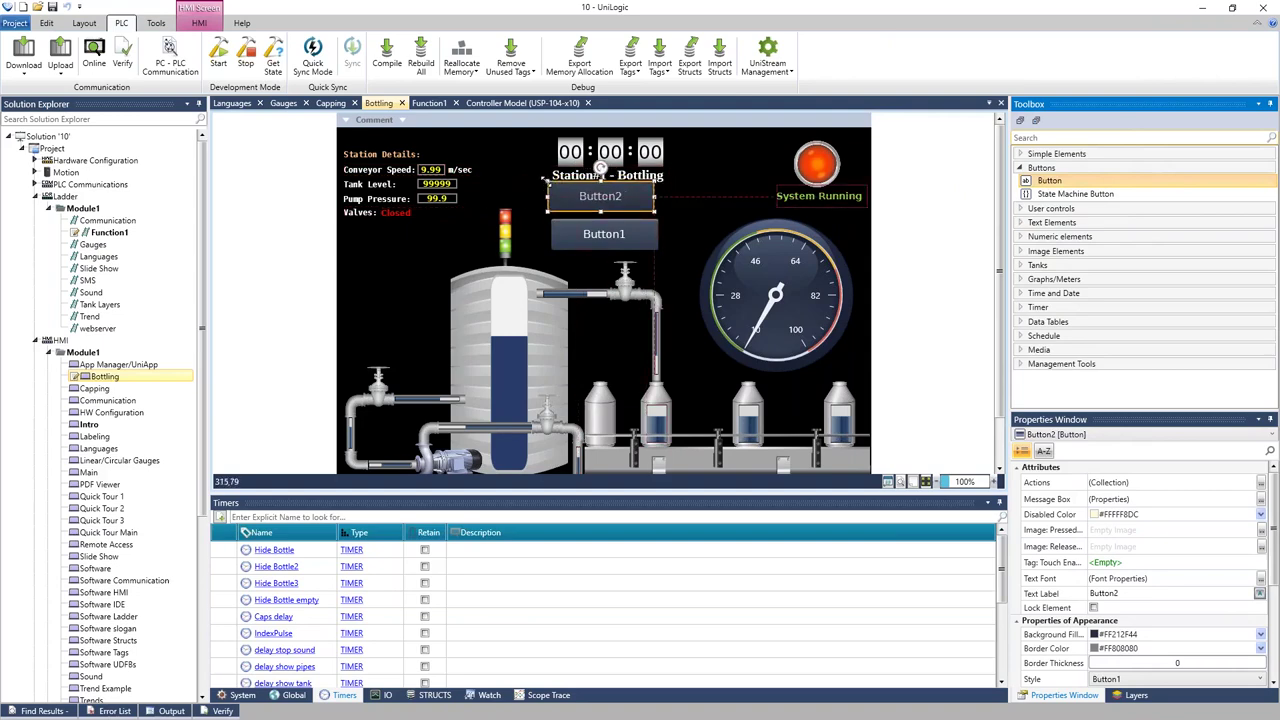
drag(583, 196, 578, 194)
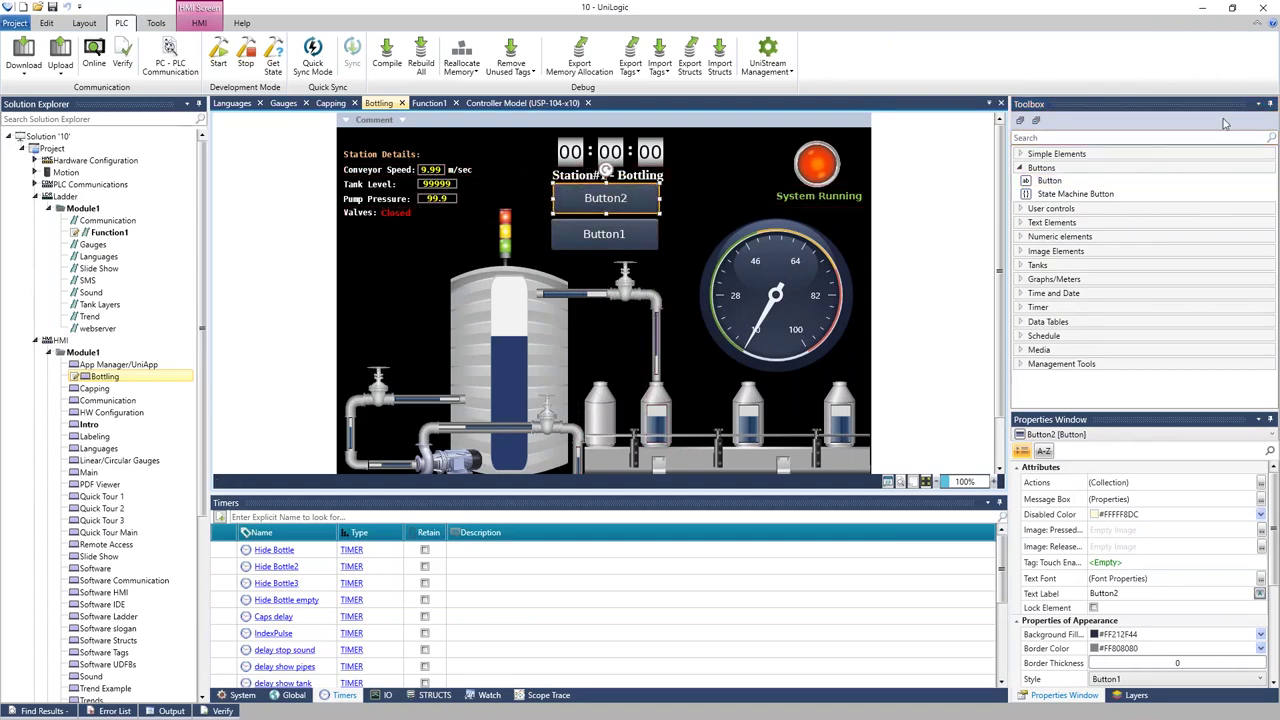
Add four more buttons in a column below the uppermost button on the Bottling screen.
double_click(1097, 182)
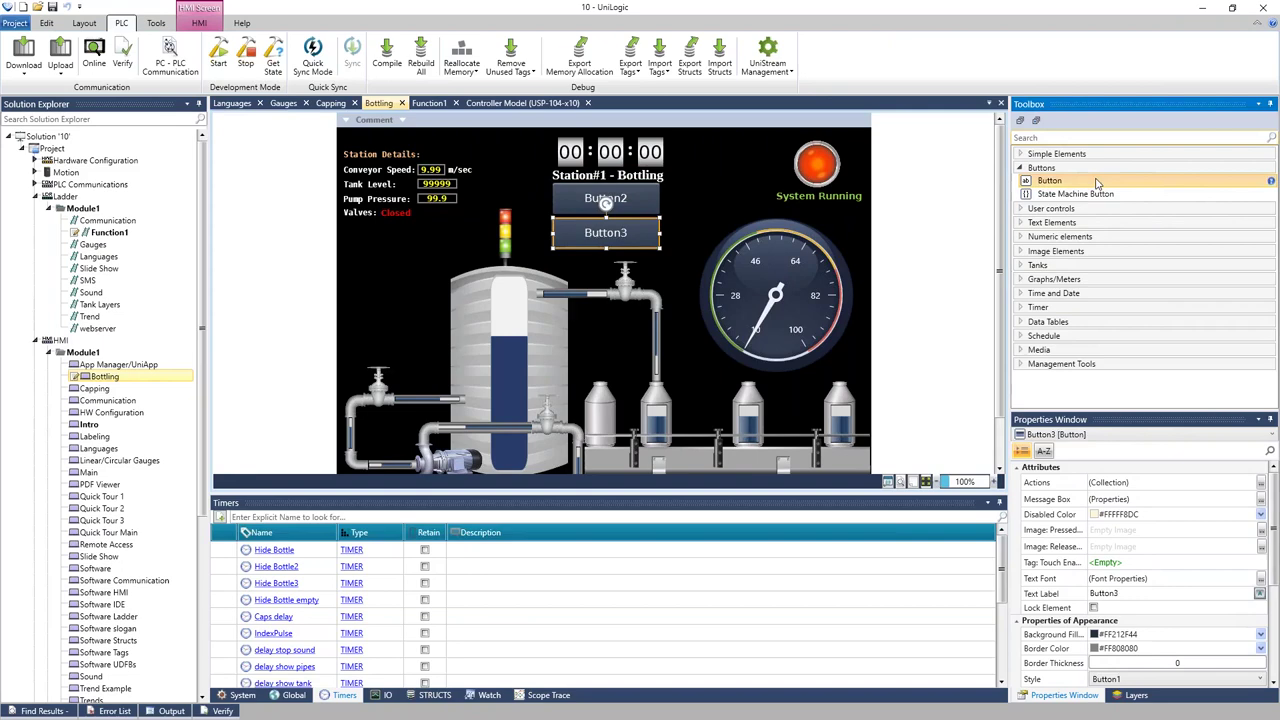
double_click(1097, 182)
double_click(1097, 182)
double_click(1097, 182)
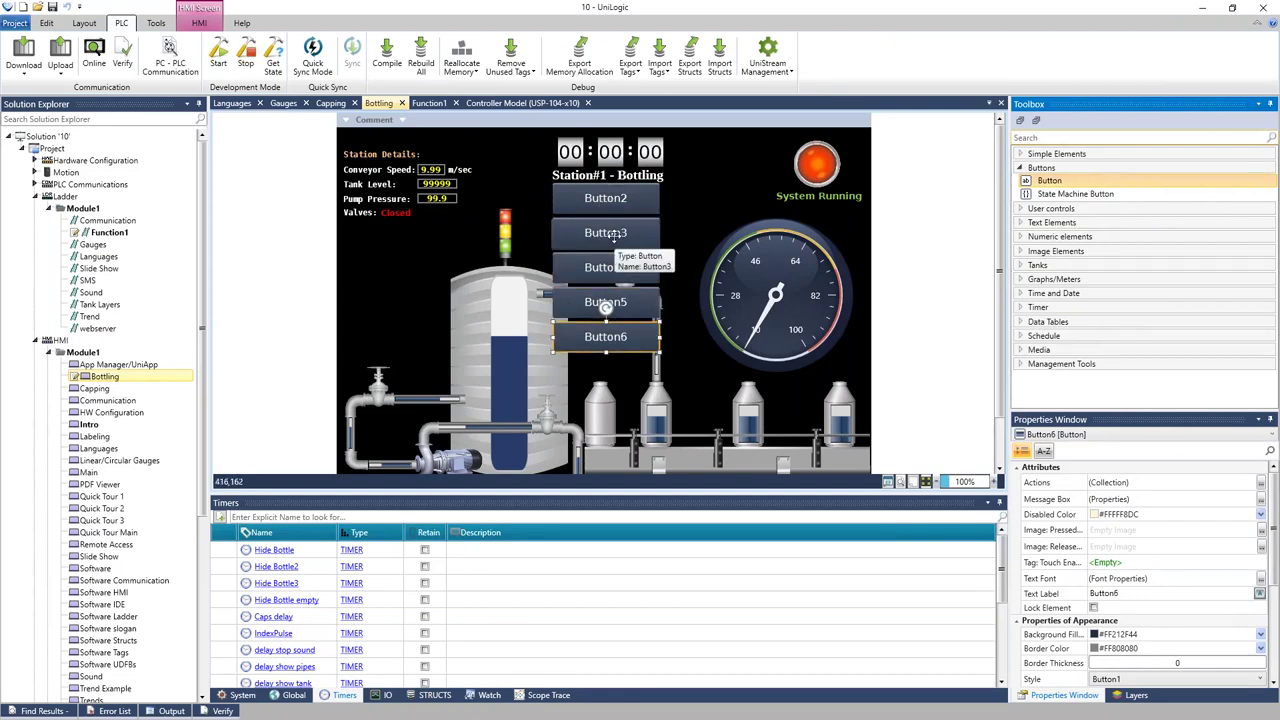
Delete all the newly added buttons from the Bottling screen.
drag(617, 234, 614, 201)
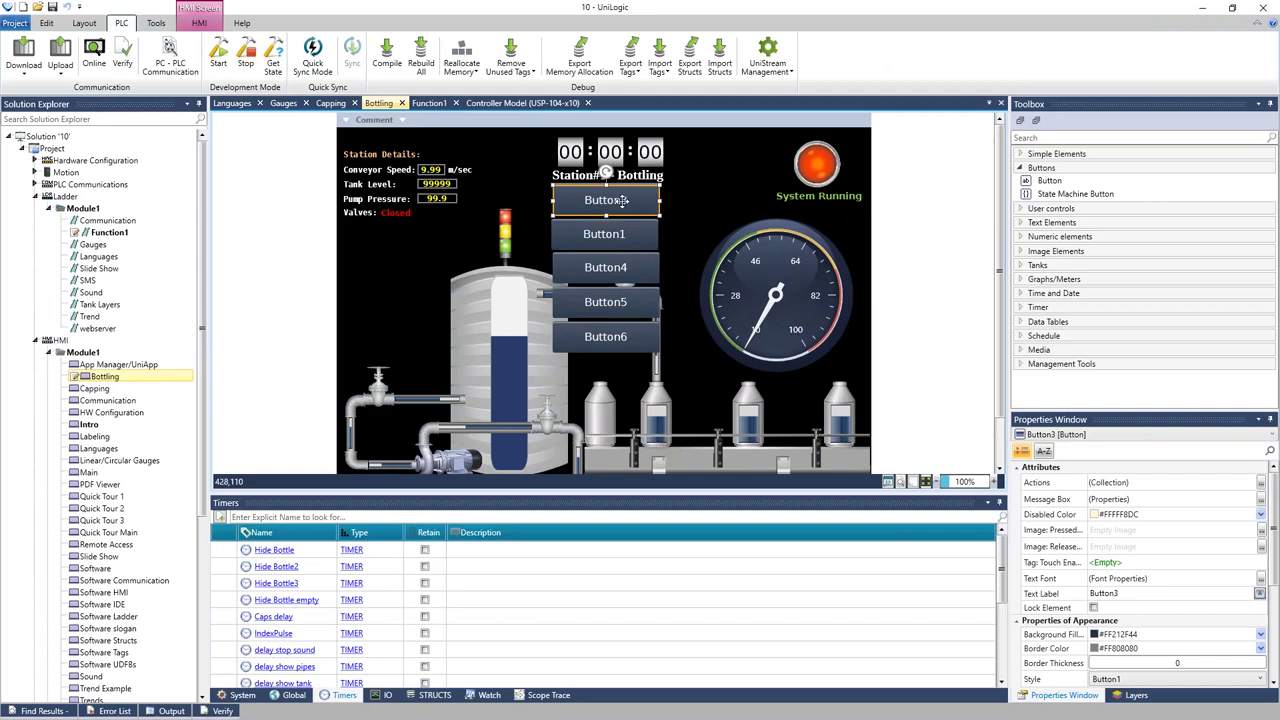
key(Delete)
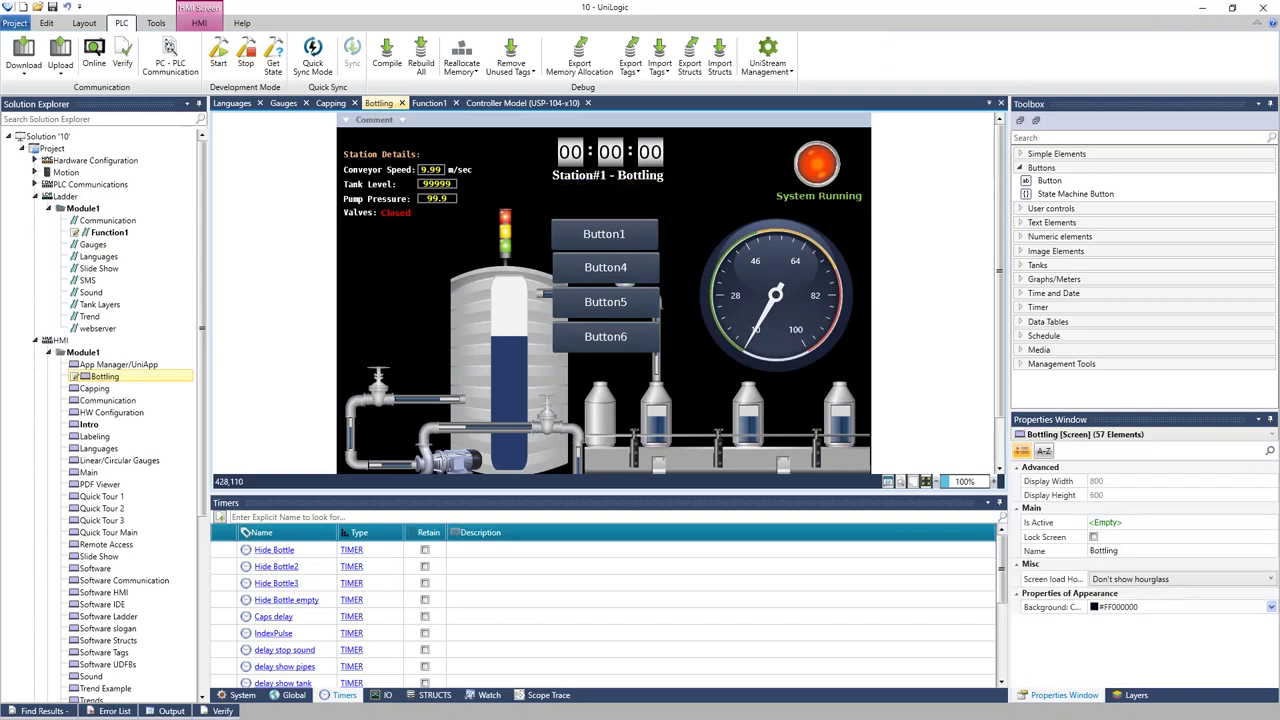
click(605, 234)
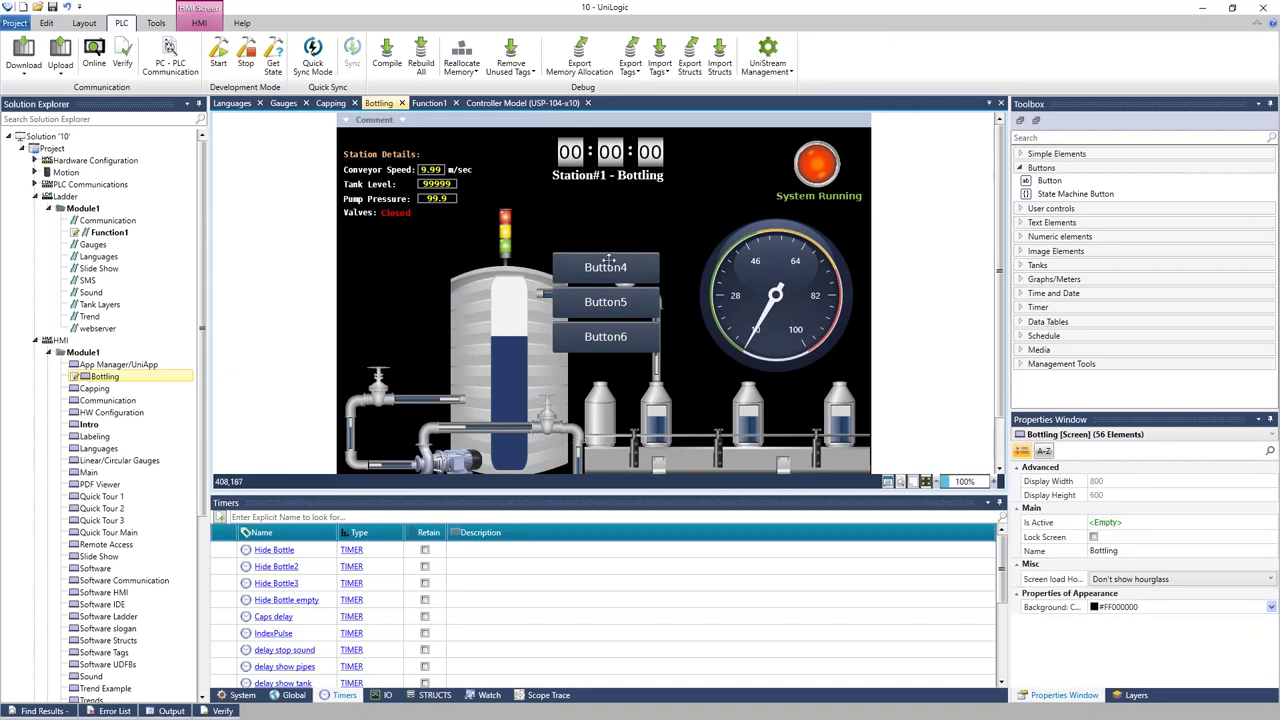
click(608, 262)
key(Delete)
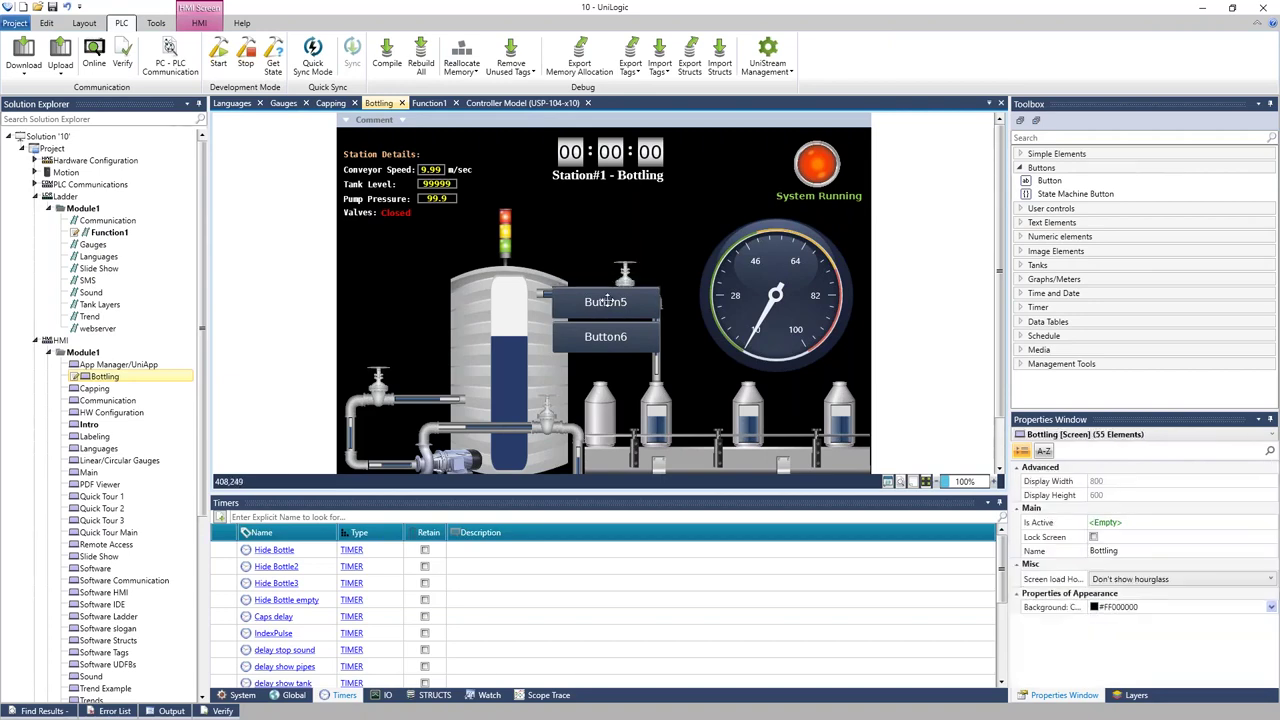
click(610, 300)
key(Delete)
click(607, 340)
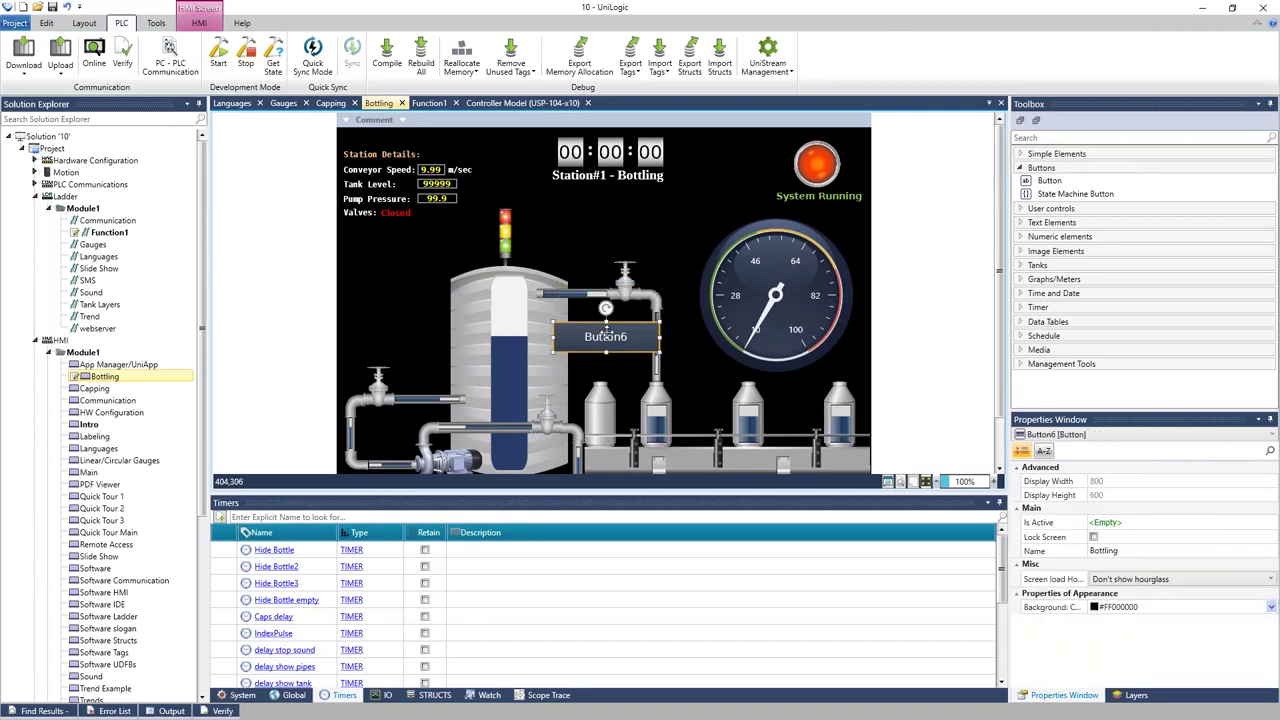
key(Delete)
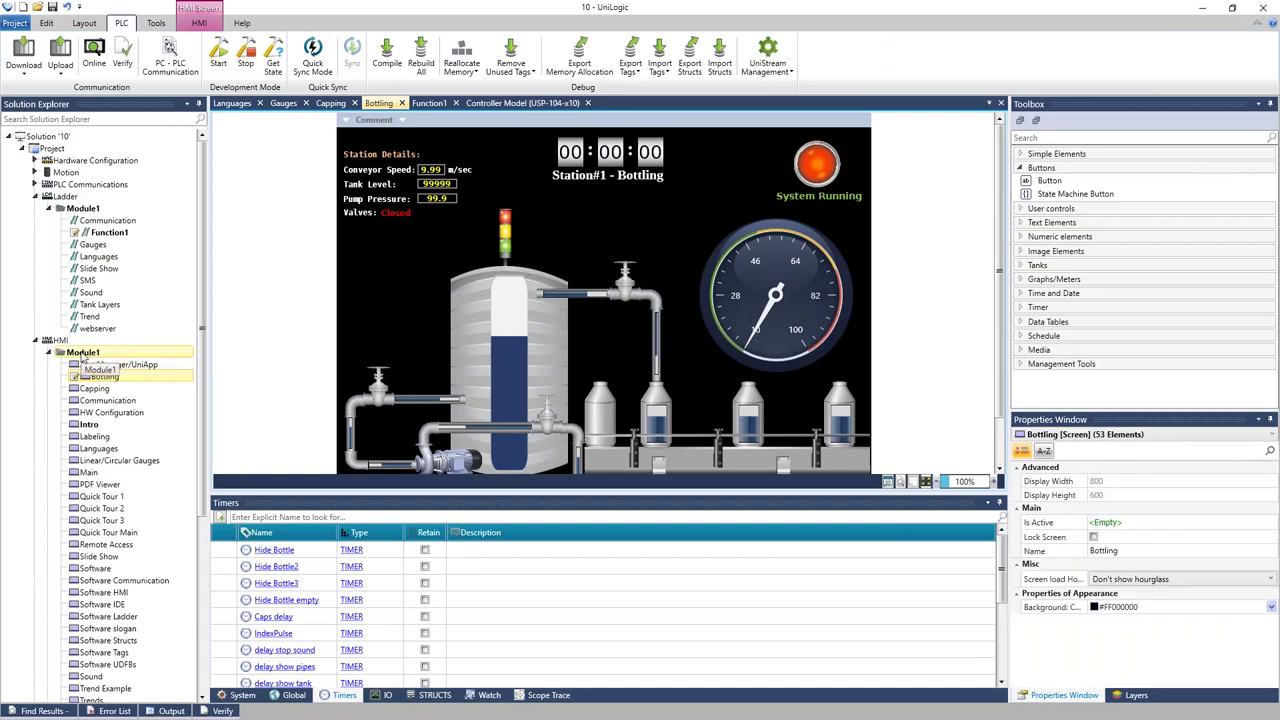
Add a new screen with the default name to Module1 of the HMI.
right_click(85, 353)
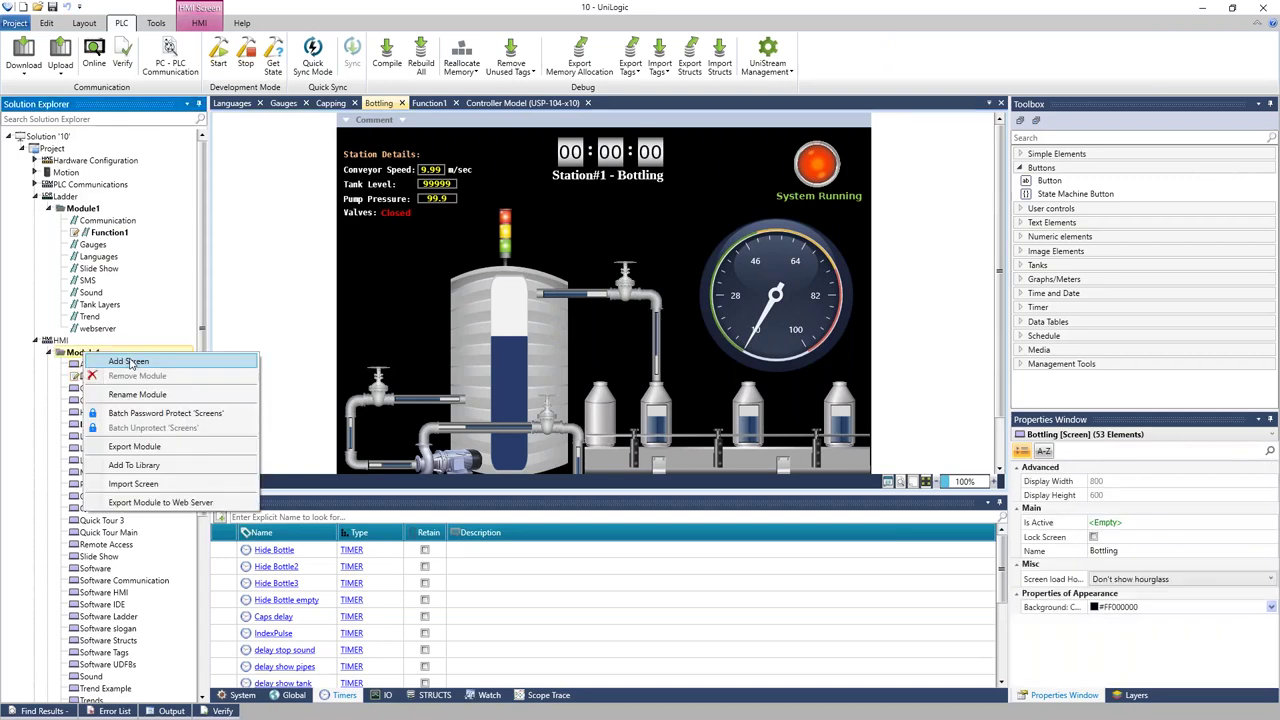
click(128, 362)
key(Return)
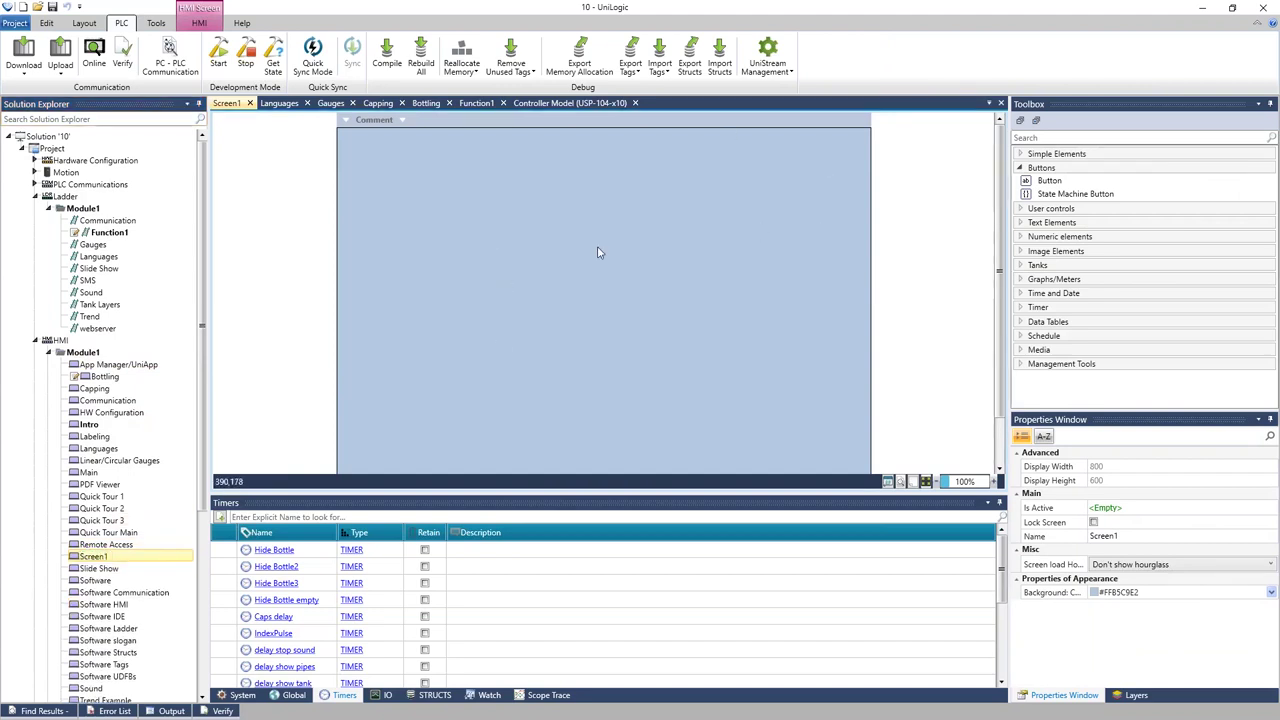
Set the background color of Screen1 to the solid blue #FF1361C2.
click(1271, 593)
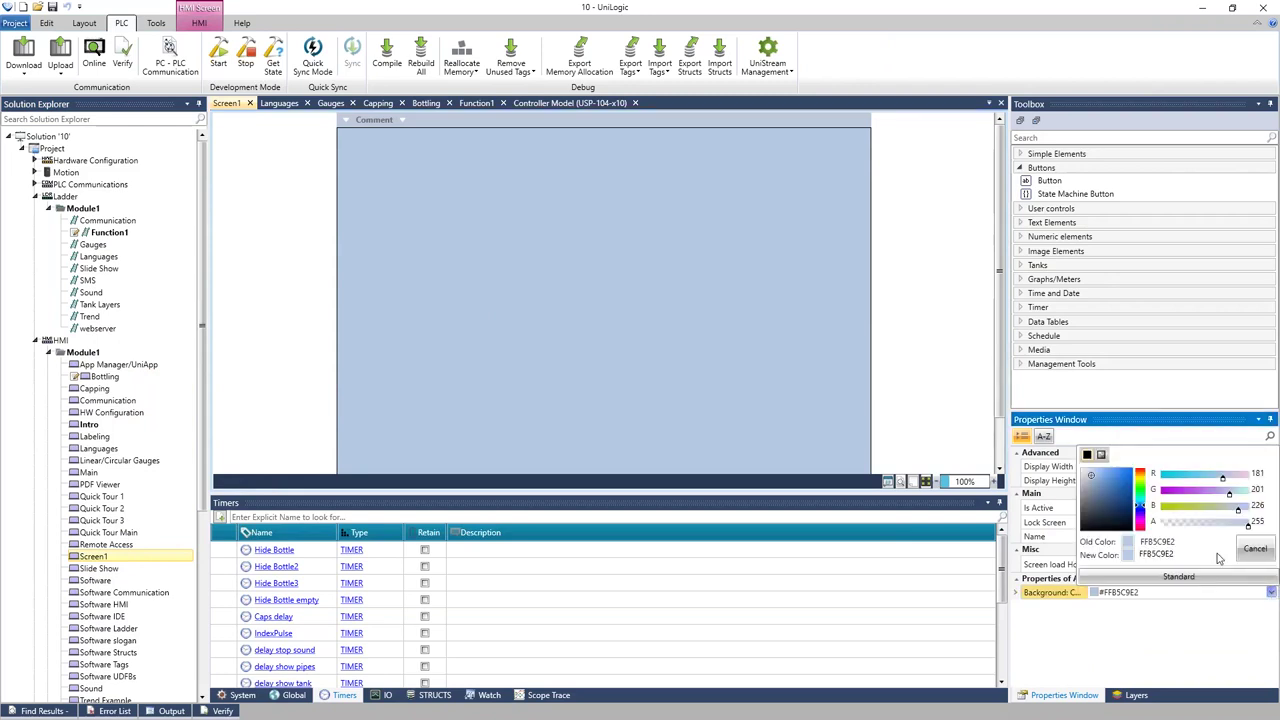
click(1131, 479)
click(1131, 492)
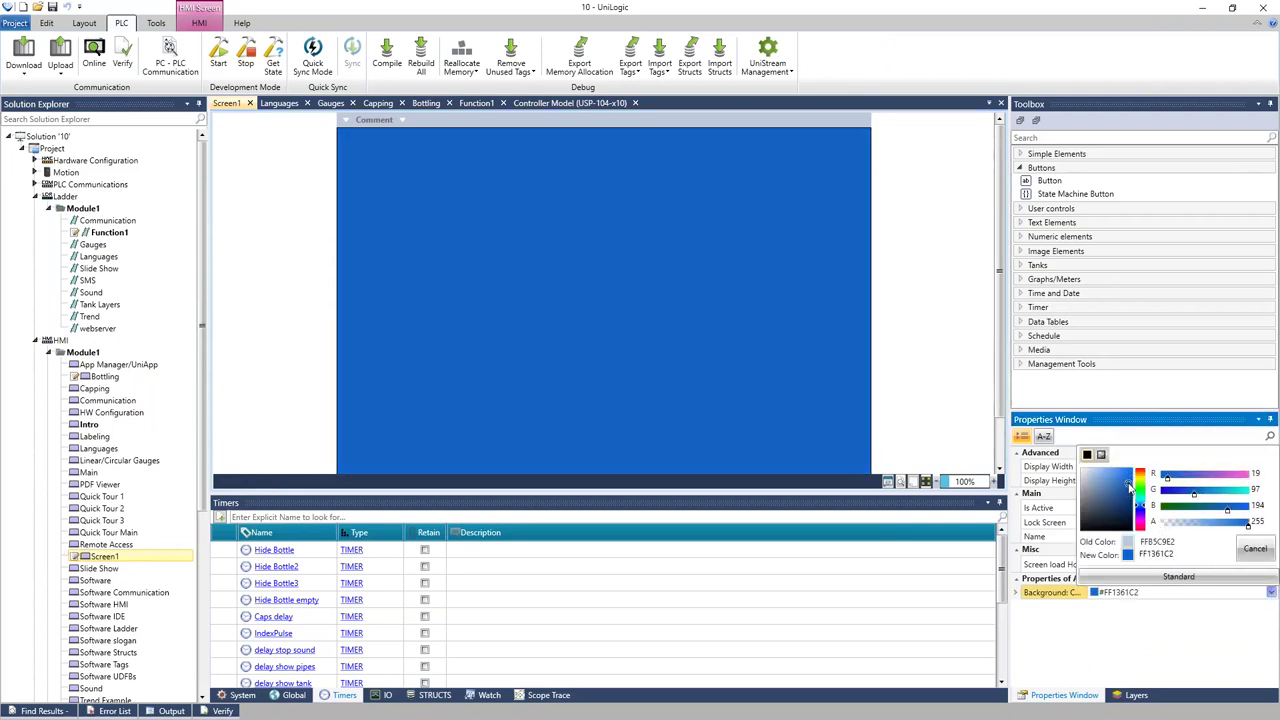
click(1157, 633)
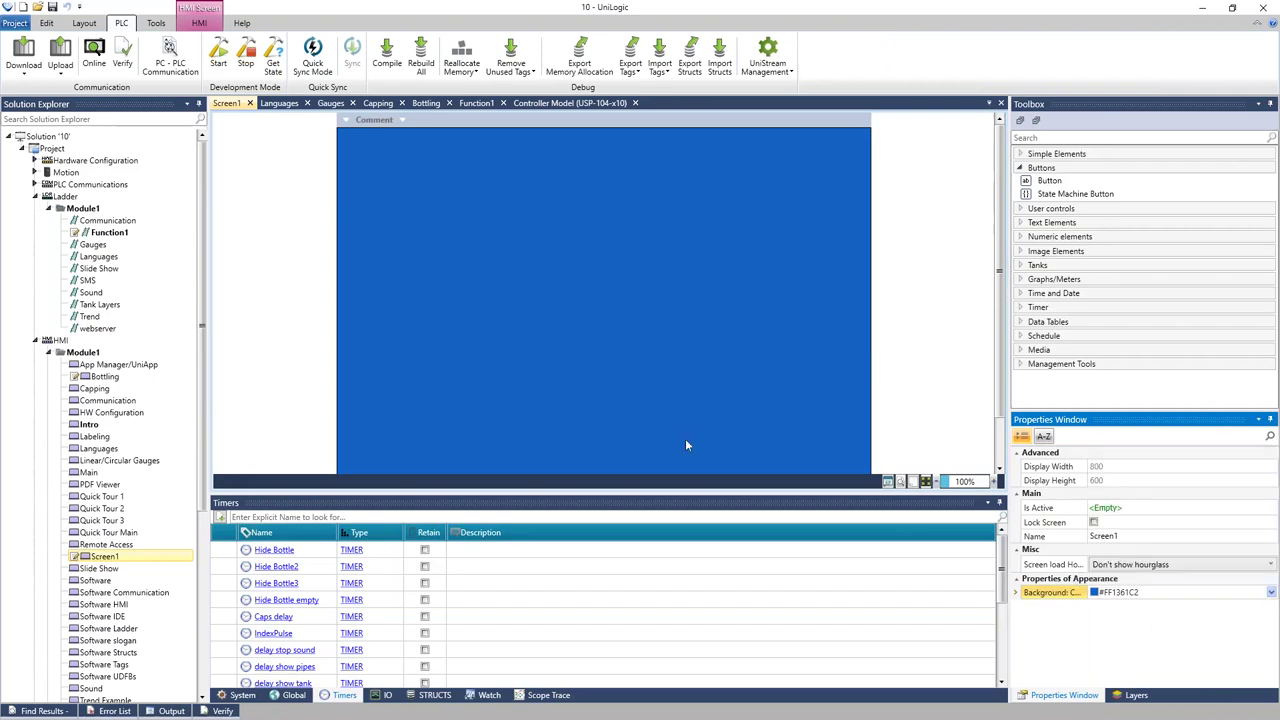
Change the background color of Screen1 to the light gray #FFD0D9DA.
click(1271, 593)
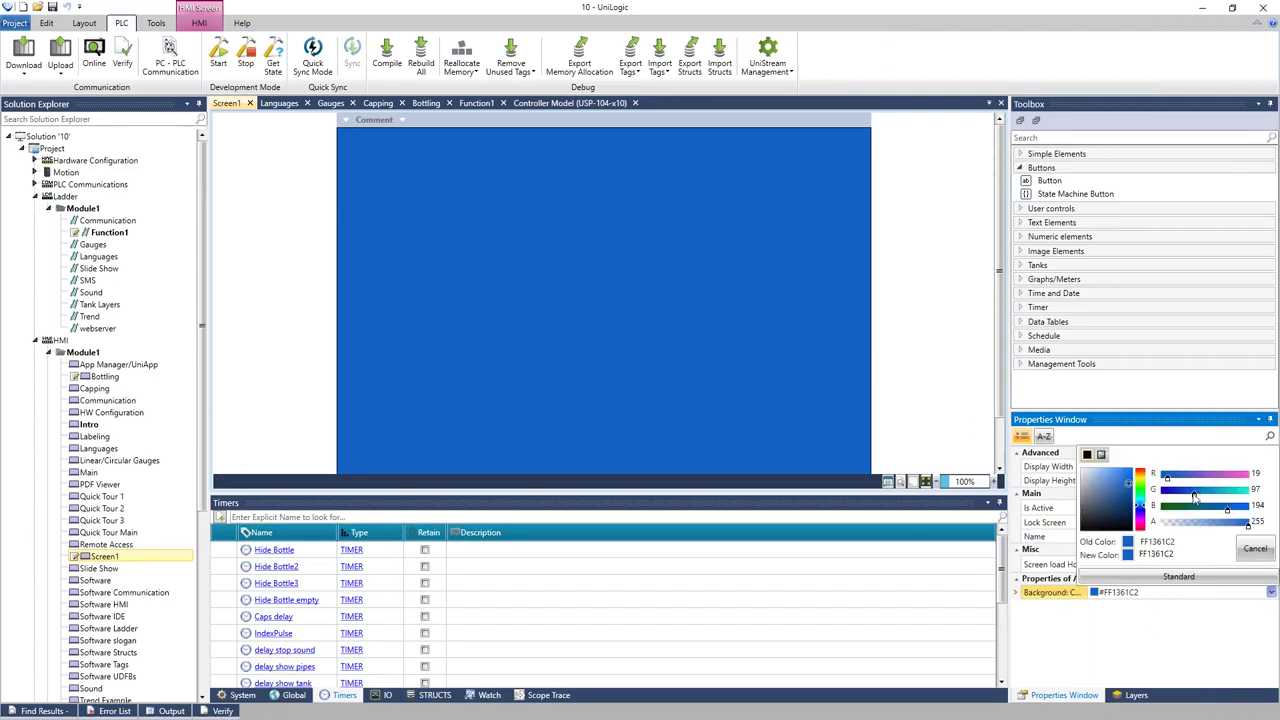
drag(1228, 514, 1086, 481)
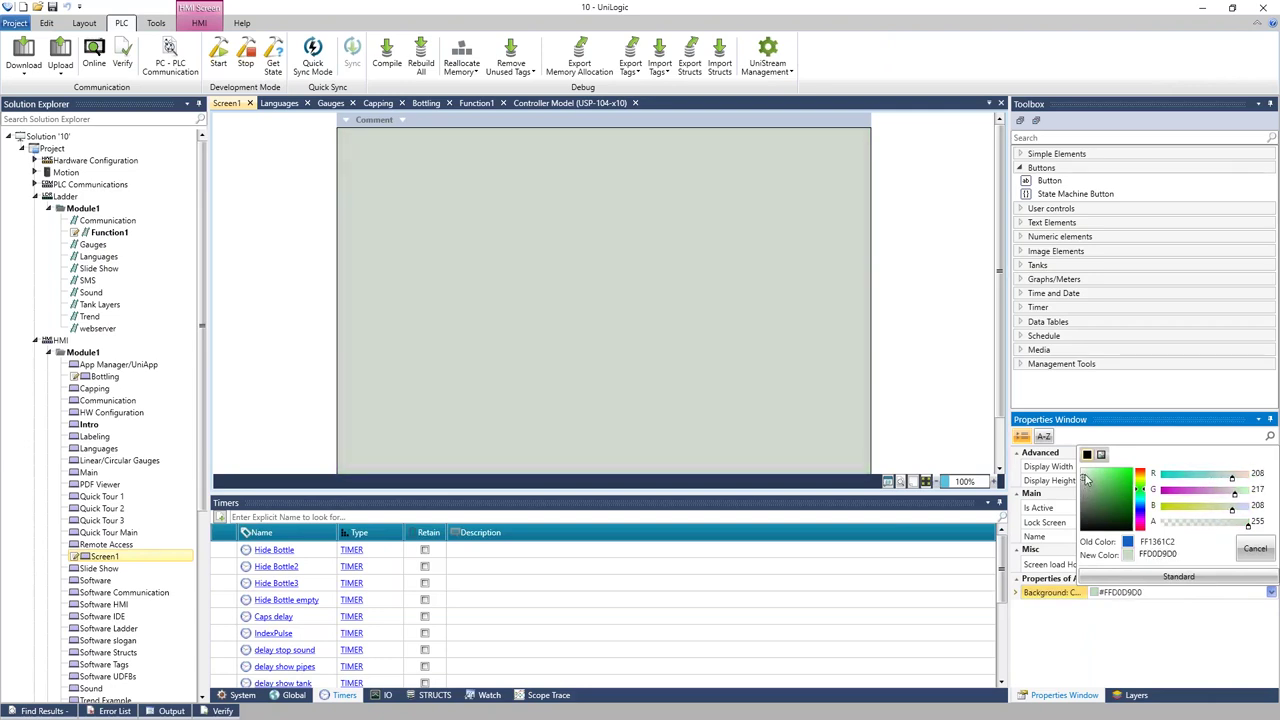
click(1245, 512)
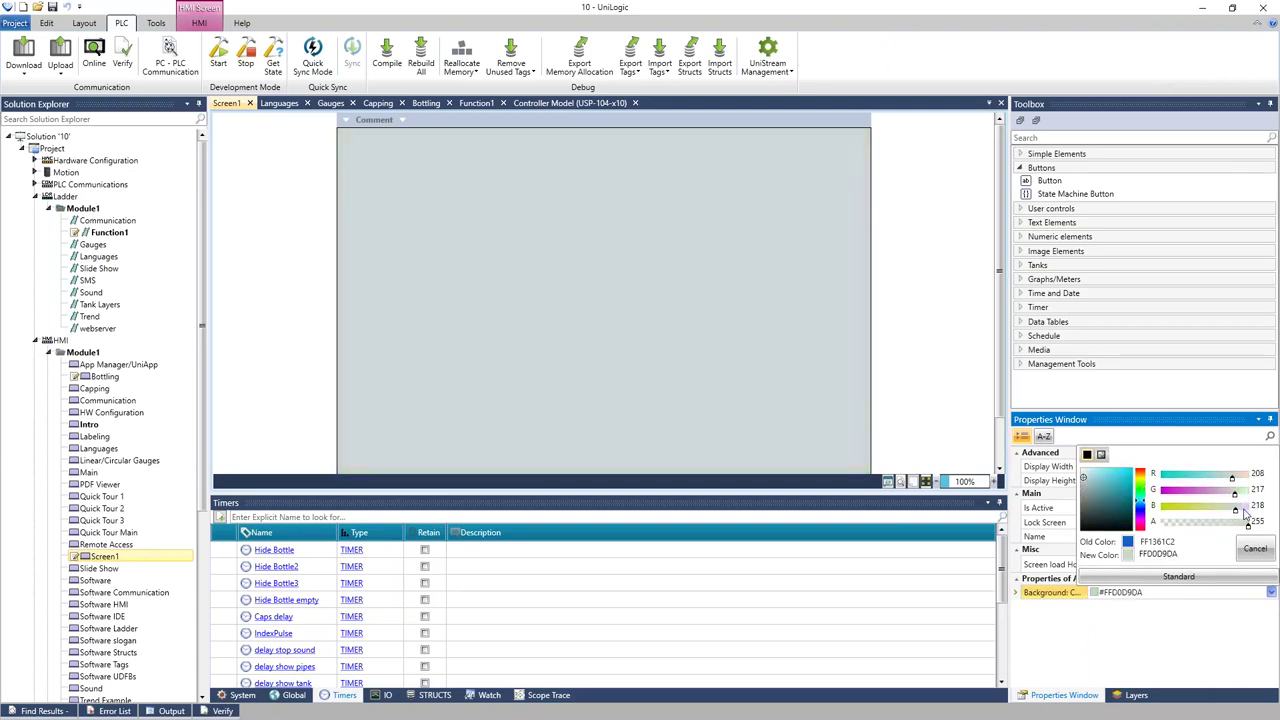
Add three buttons to Screen1, stacked in a column.
click(1050, 182)
double_click(1050, 182)
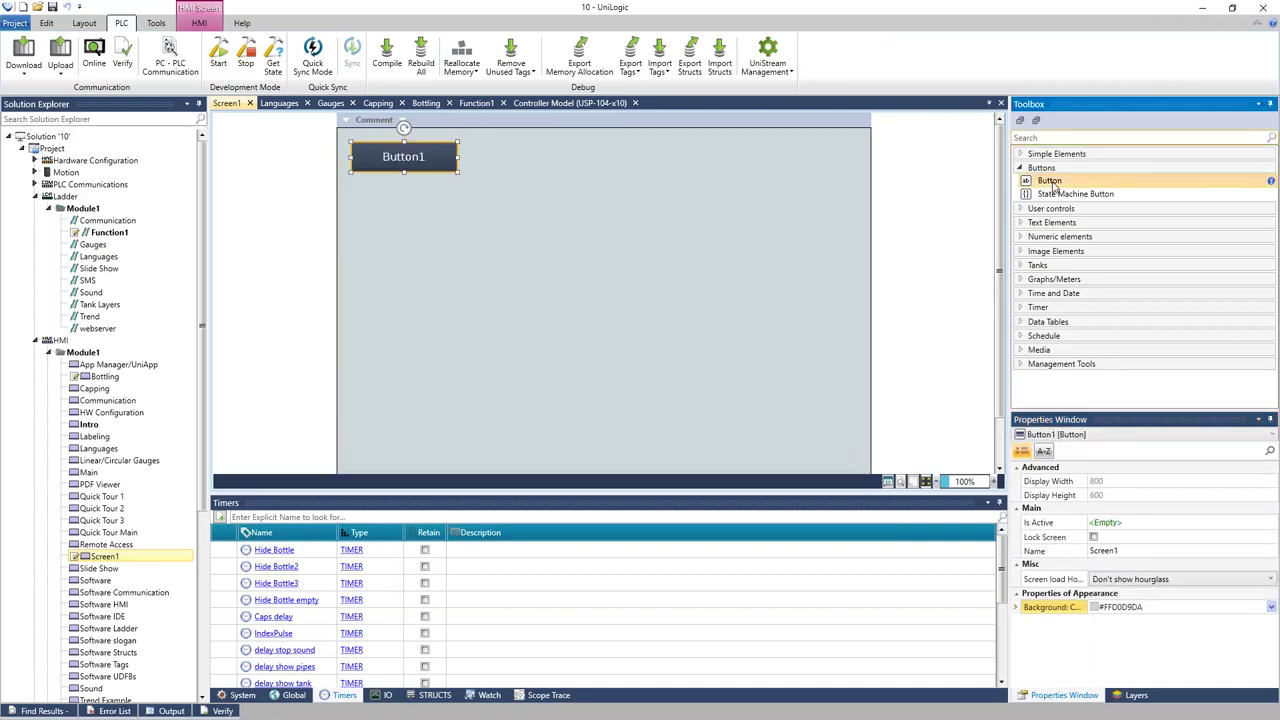
double_click(1050, 182)
double_click(1050, 182)
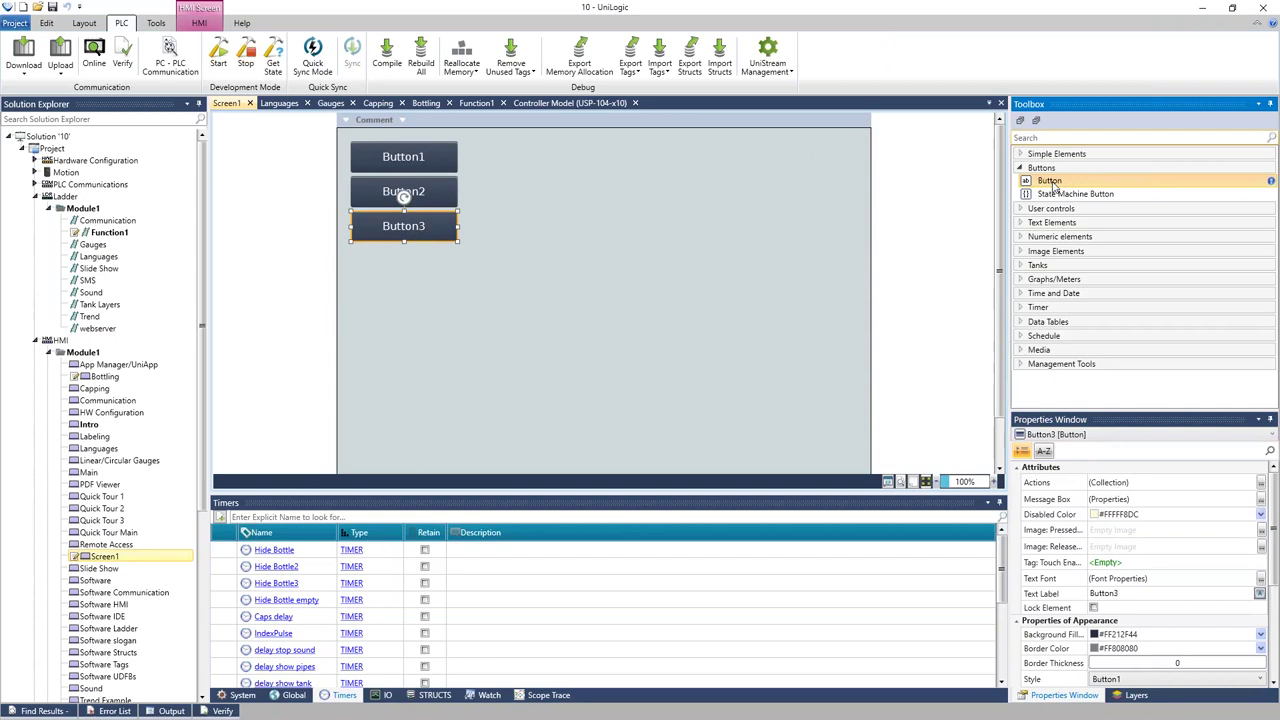
Set the text label of Button3, the lowest button on Screen1, to Momentary.
click(430, 191)
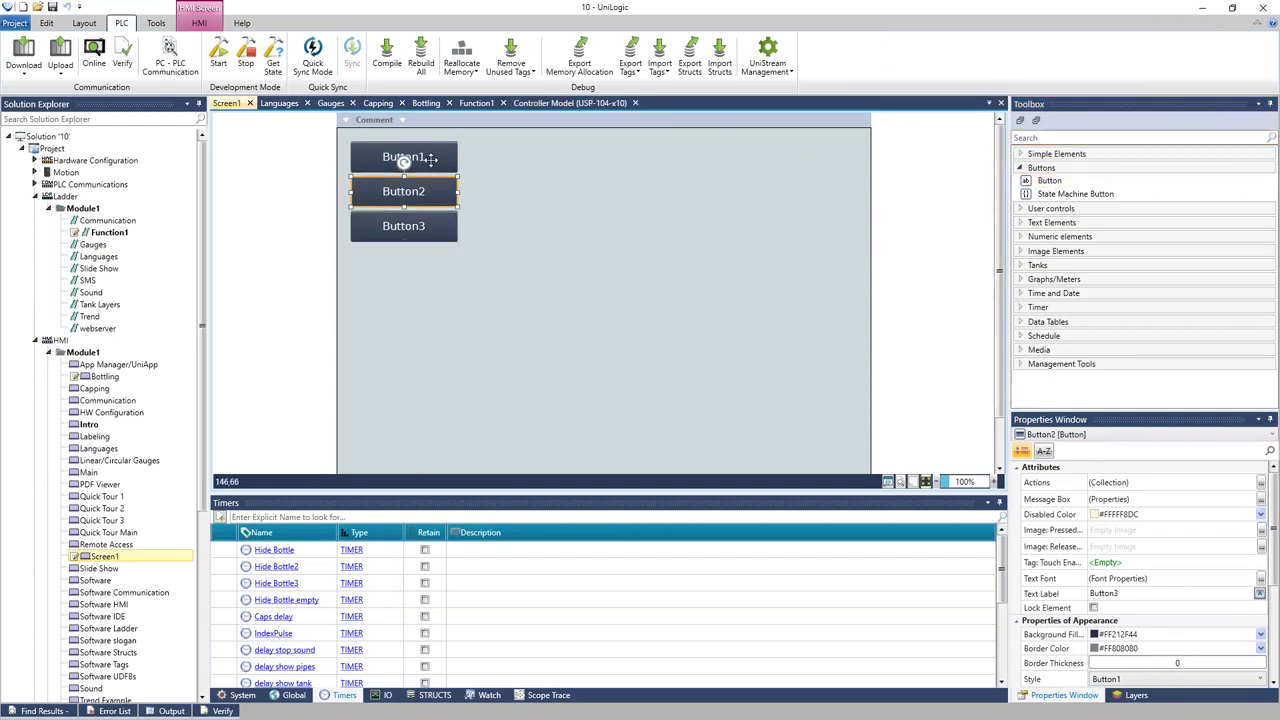
click(430, 158)
click(427, 226)
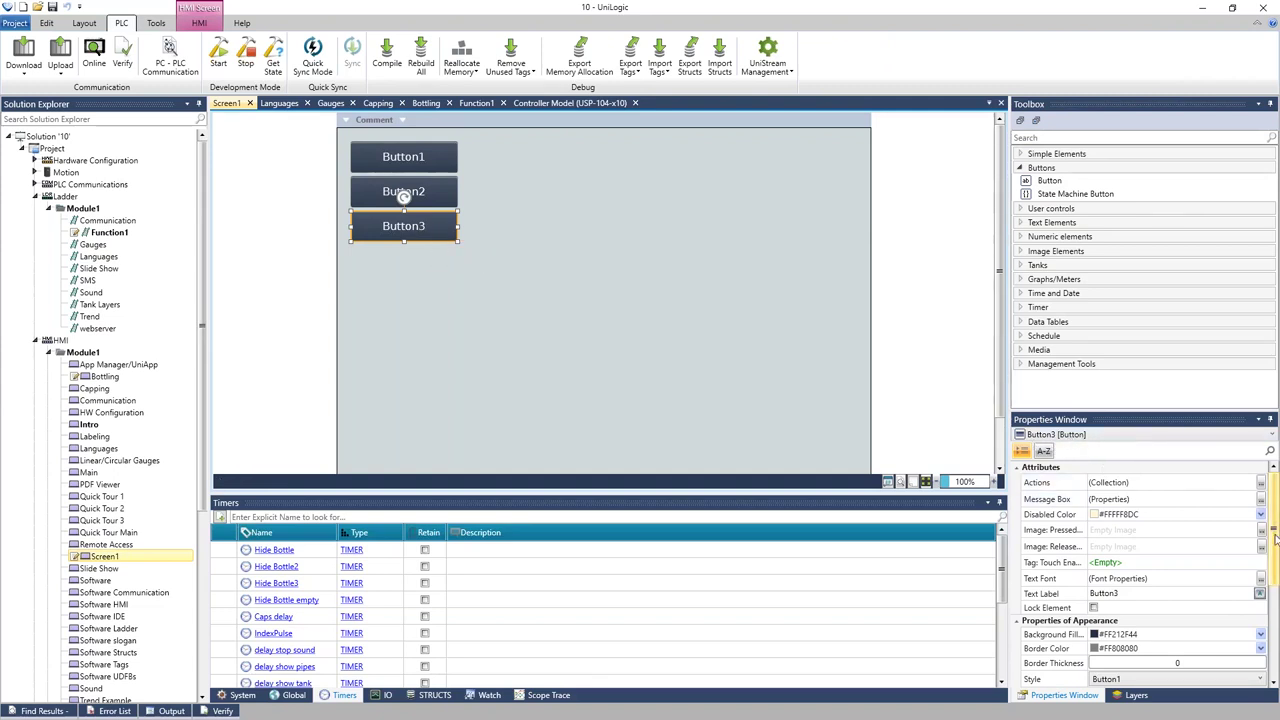
drag(1275, 538, 1275, 562)
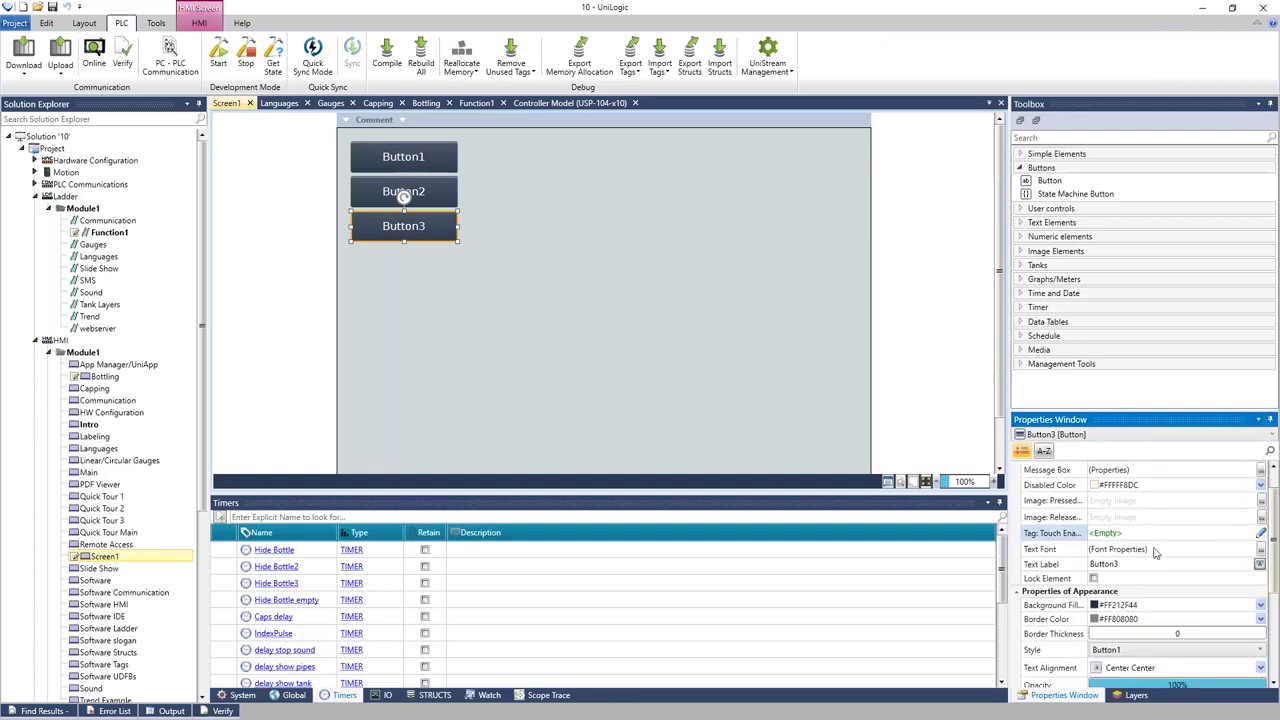
click(1033, 565)
text(Mom)
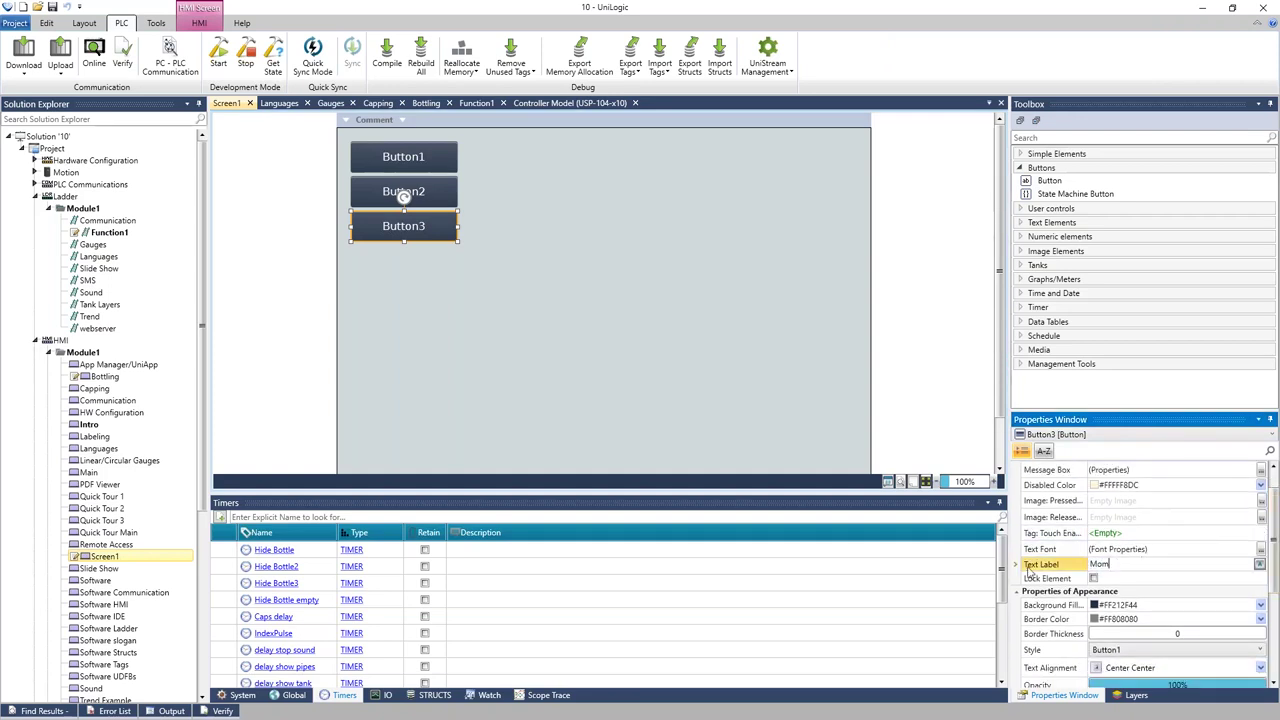
text(entary)
key(Return)
Set the Momentary button's background fill to blue #FF1B66D7 and view its available style options.
click(1261, 607)
click(1127, 490)
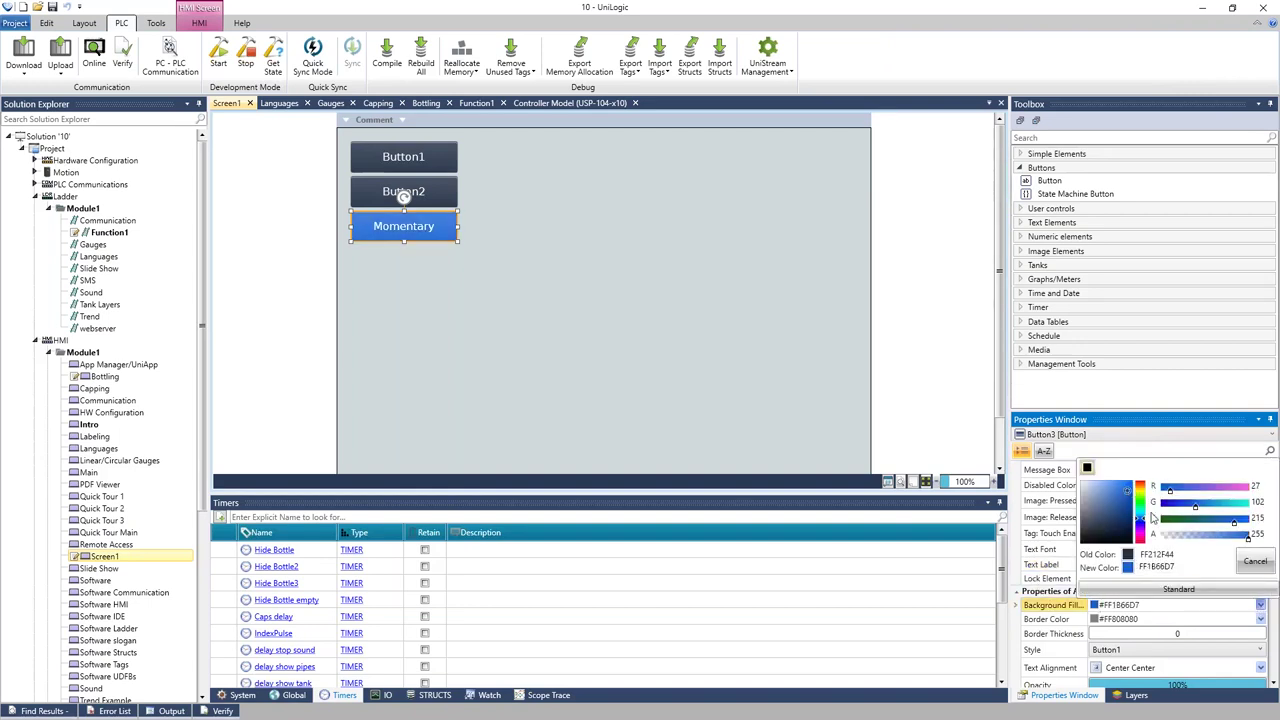
click(1200, 621)
click(1196, 651)
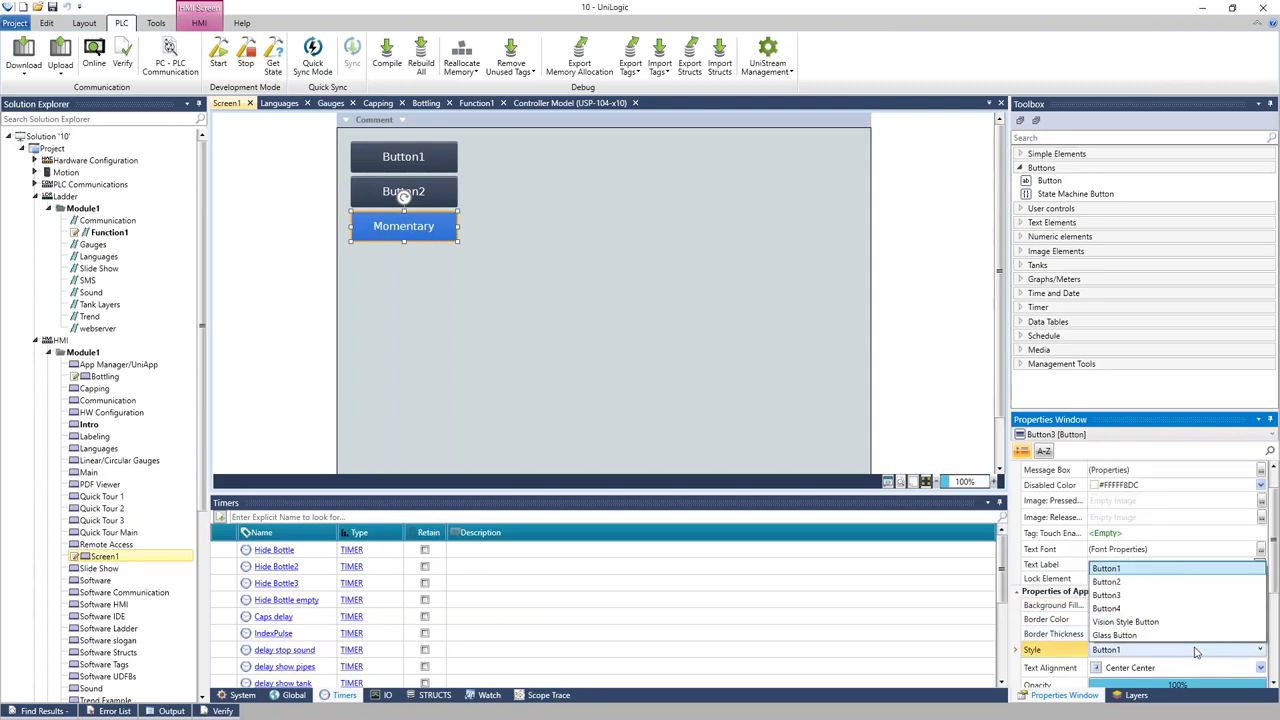
click(1196, 651)
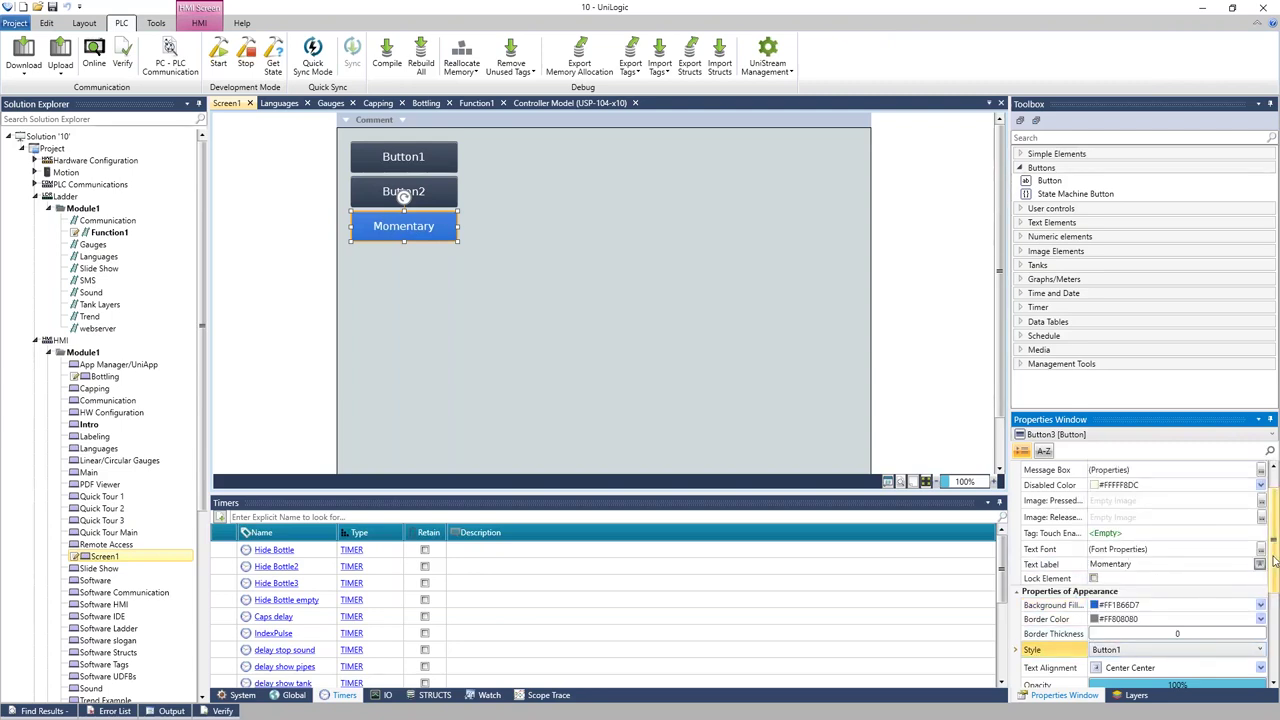
Add a Set Bit action triggered by Press to the Momentary button's element actions.
drag(1273, 564, 1274, 531)
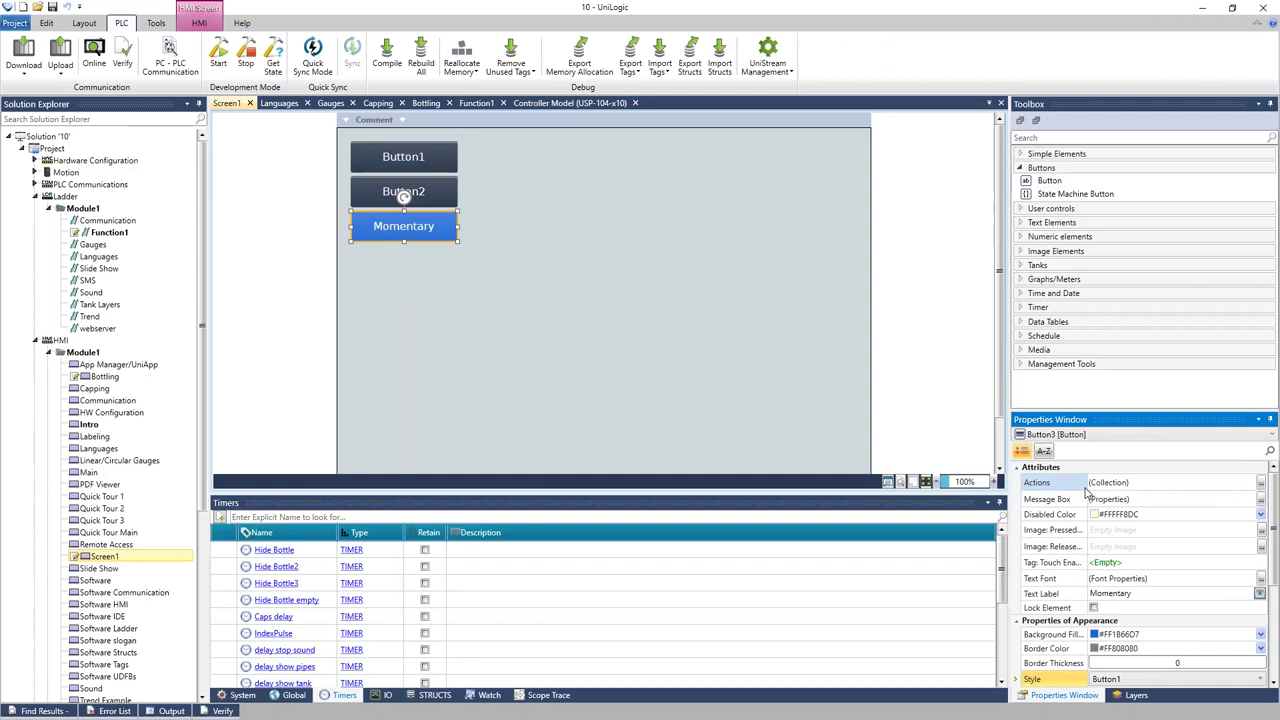
click(1262, 487)
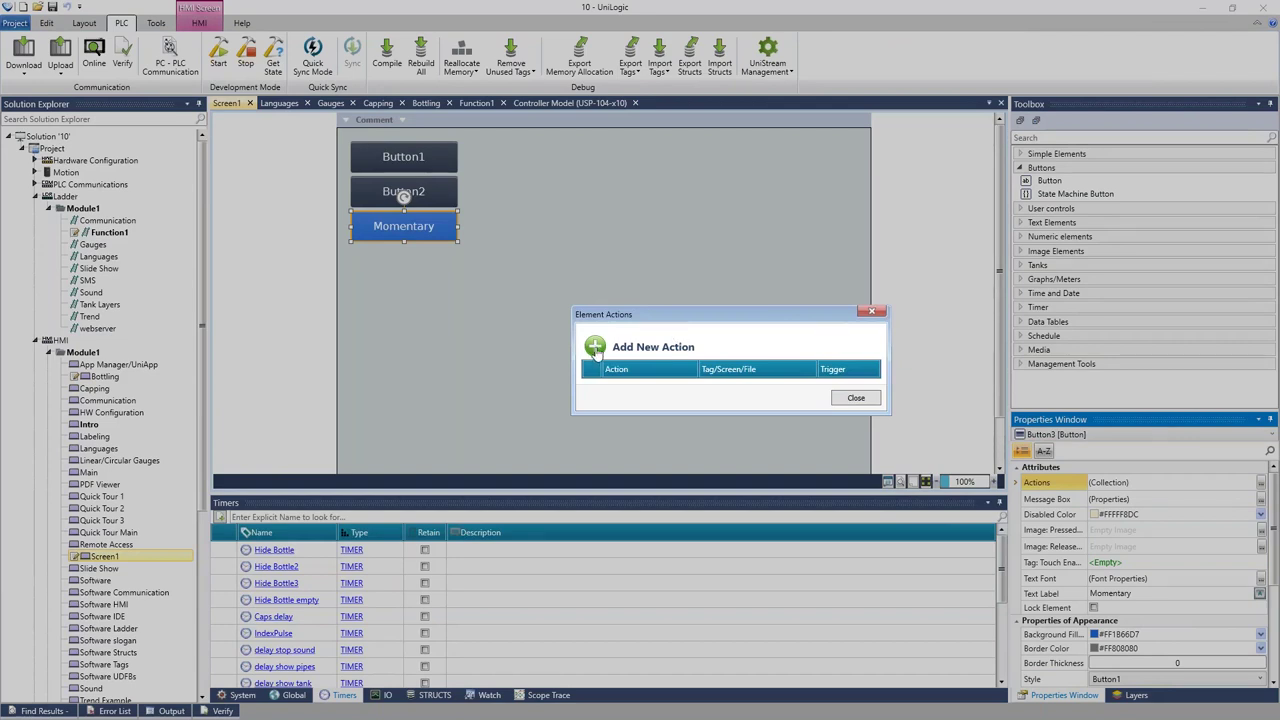
click(596, 348)
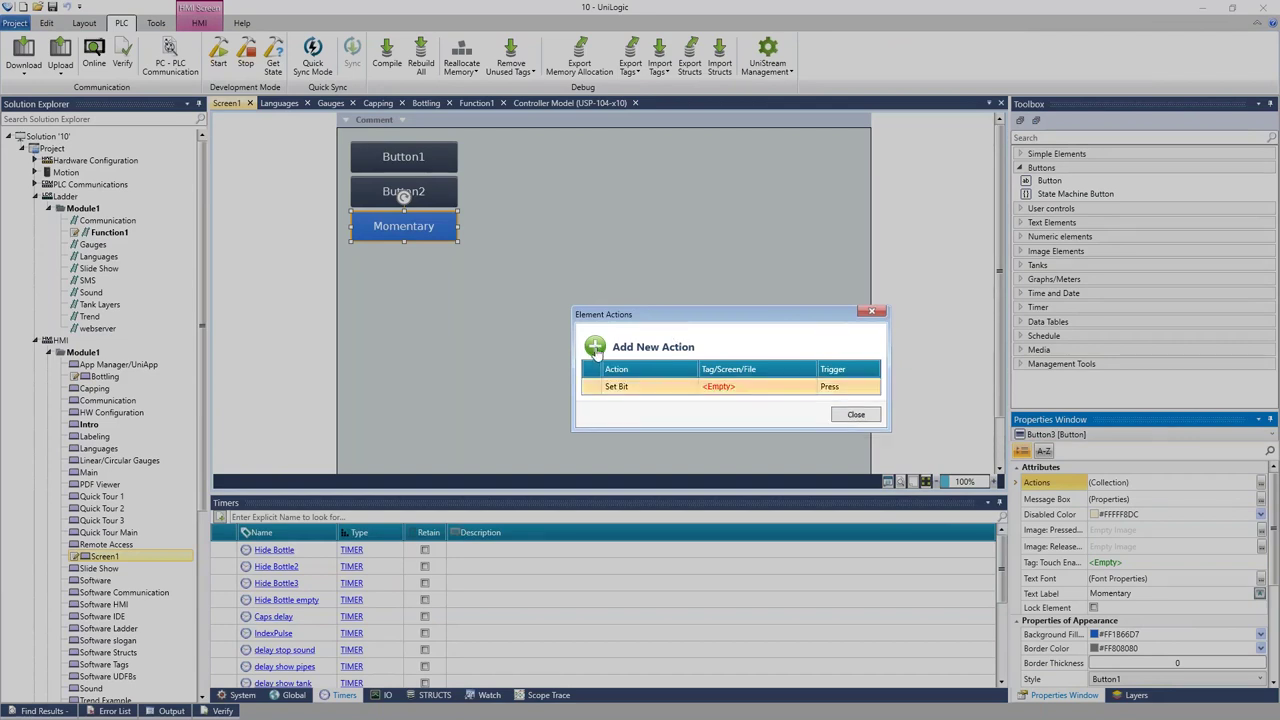
click(651, 391)
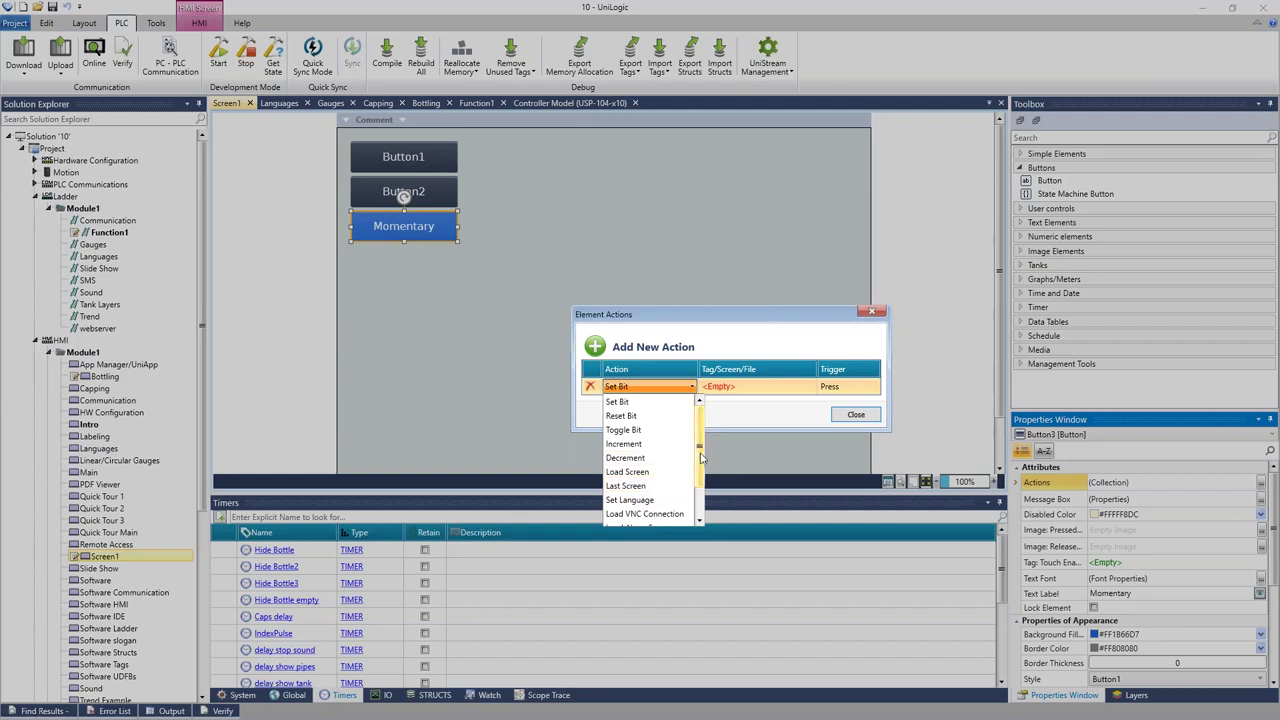
scroll(701, 487, down, 1)
scroll(702, 490, up, 1)
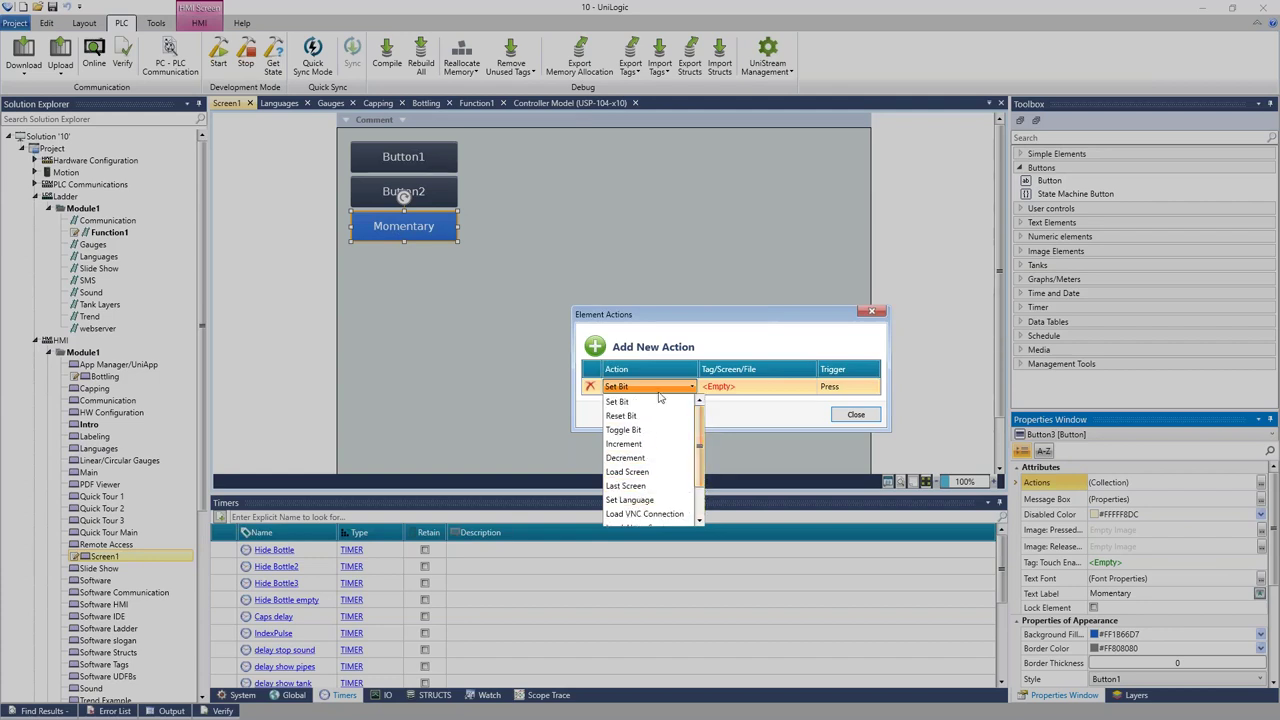
click(620, 402)
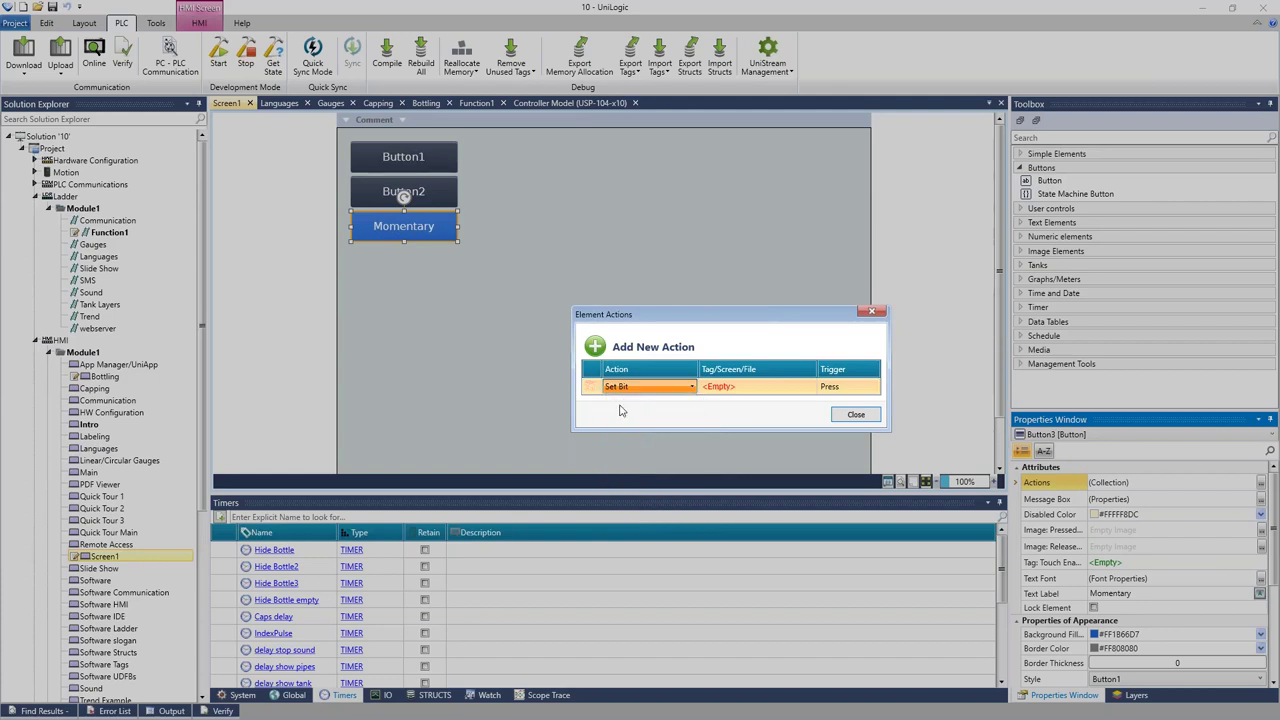
Link the Momentary button's action to the existing Button tag and change the action type to Toggle Bit.
click(752, 386)
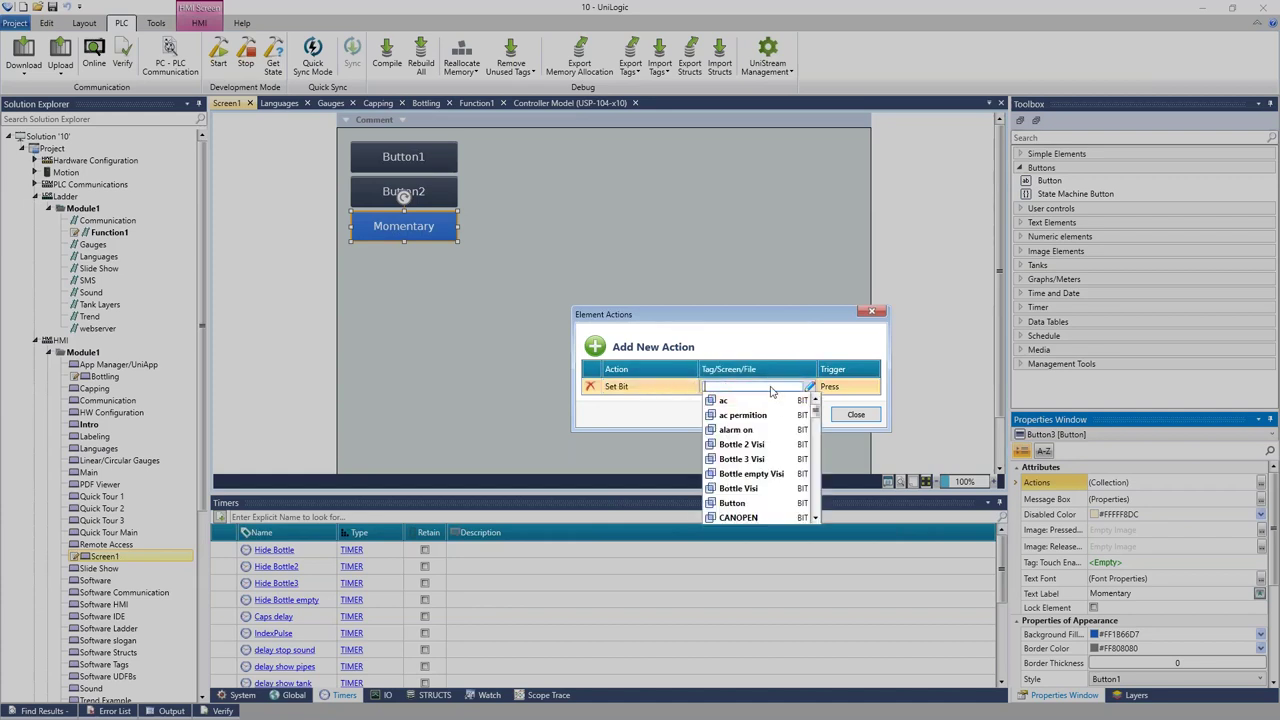
text(button)
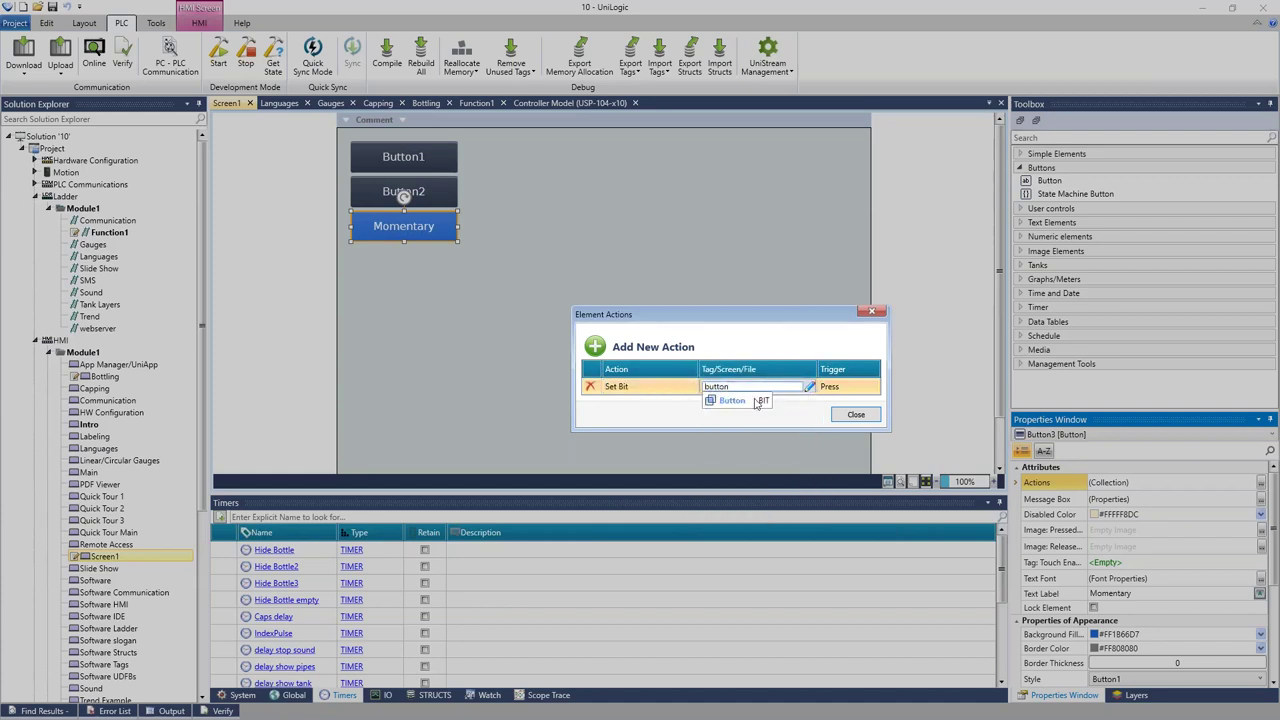
click(731, 401)
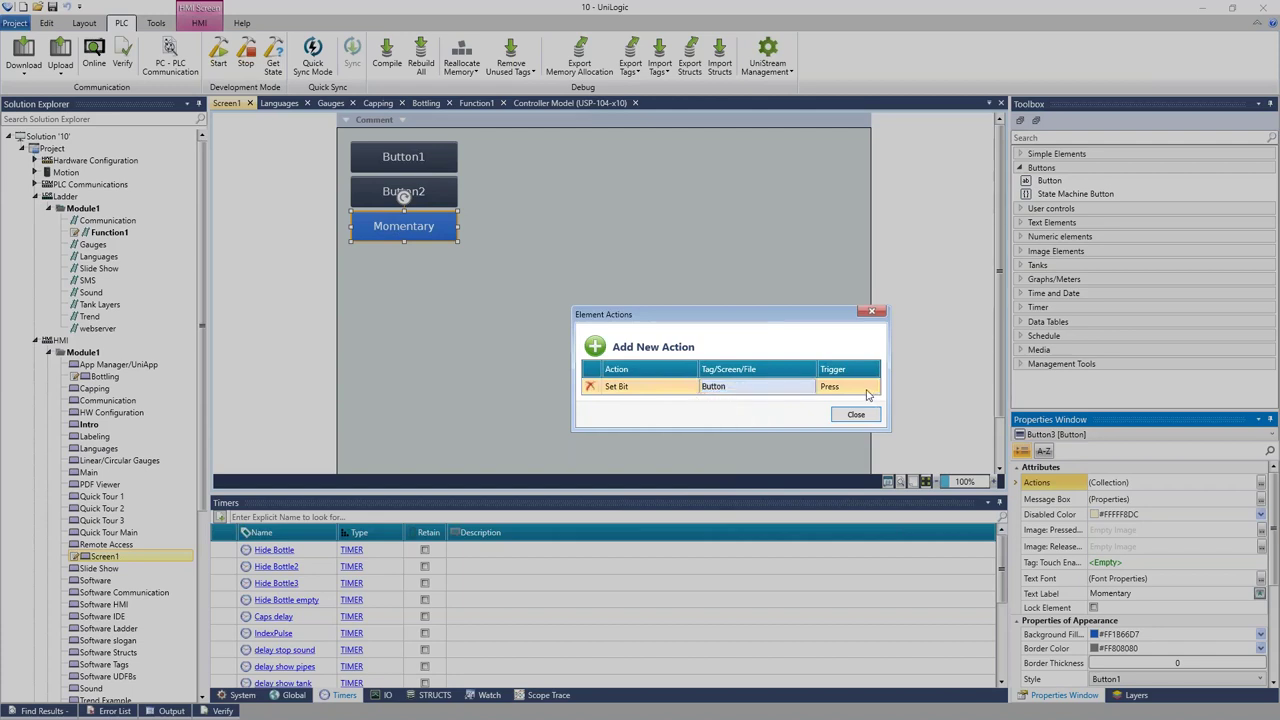
click(681, 387)
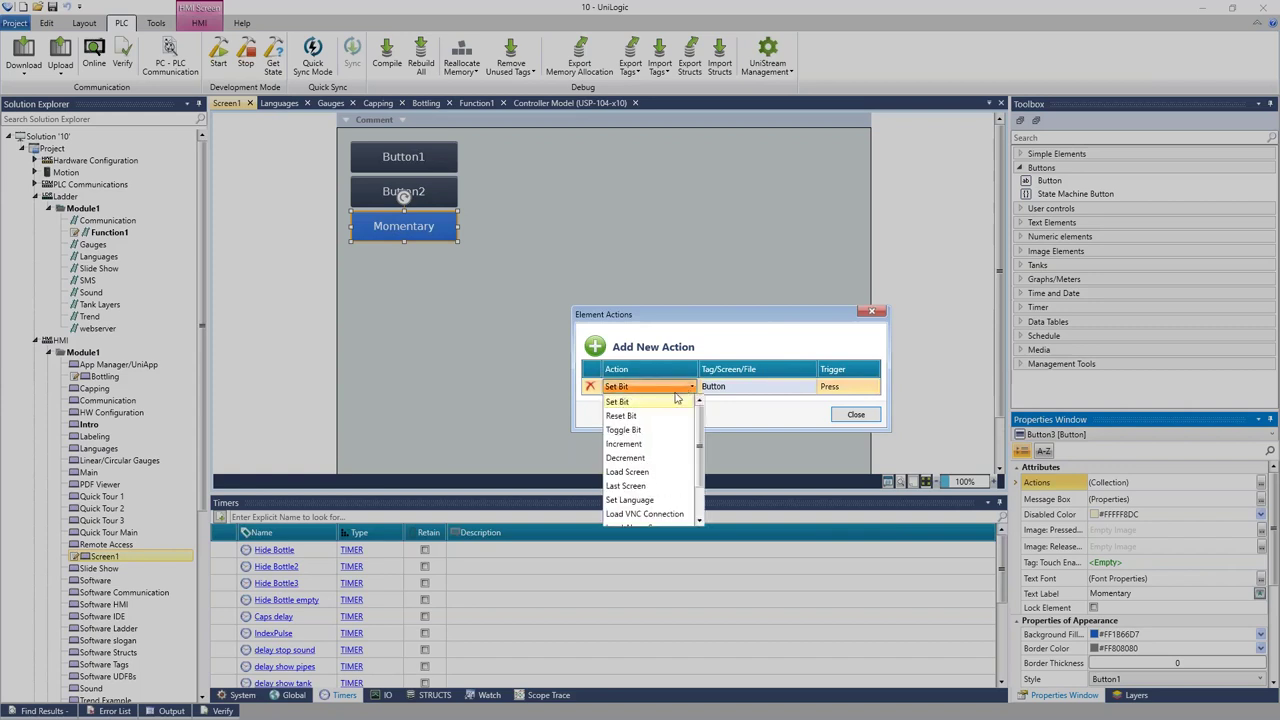
click(652, 429)
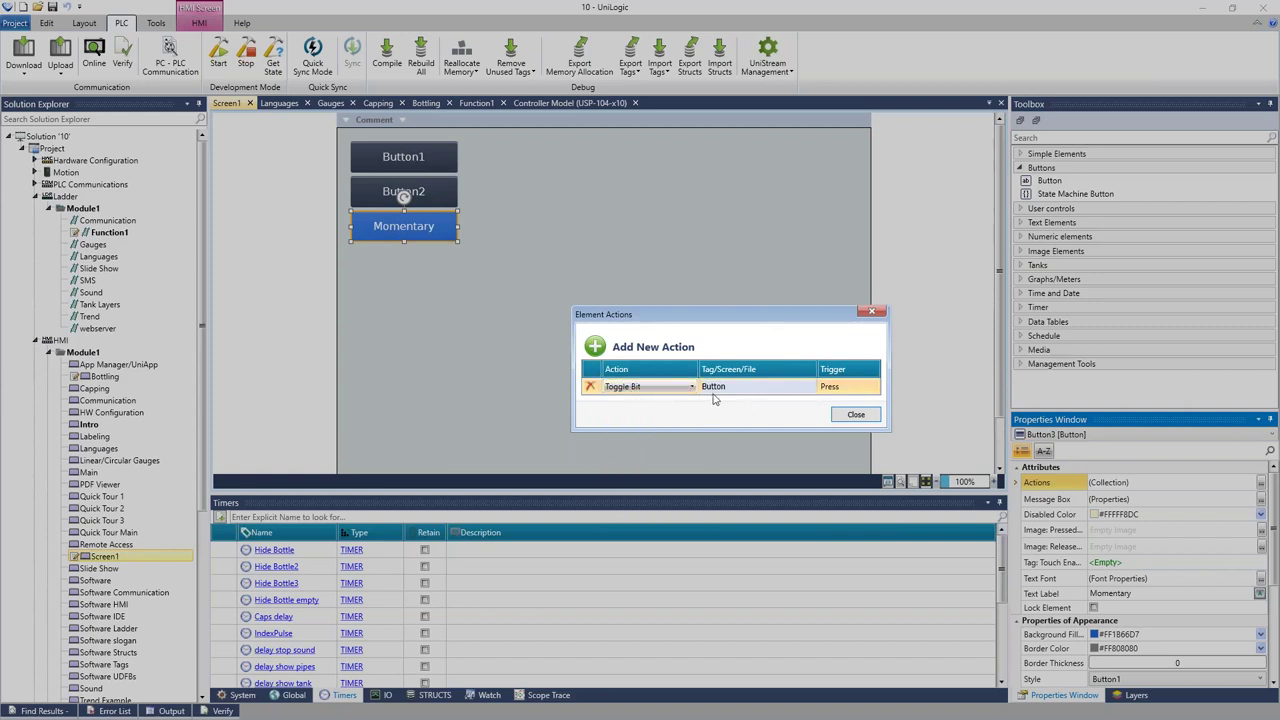
Add an Increment action to the Momentary button and link it to a new global INT16 tag named Button count.
click(595, 347)
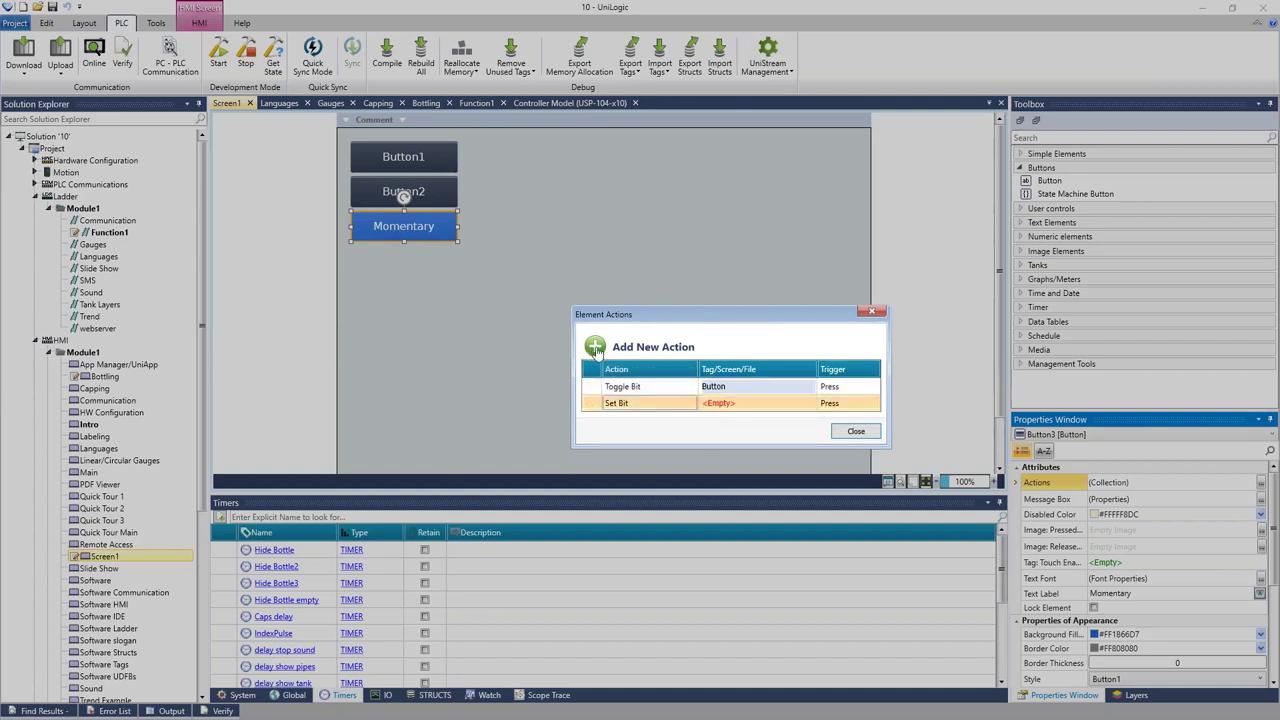
click(671, 404)
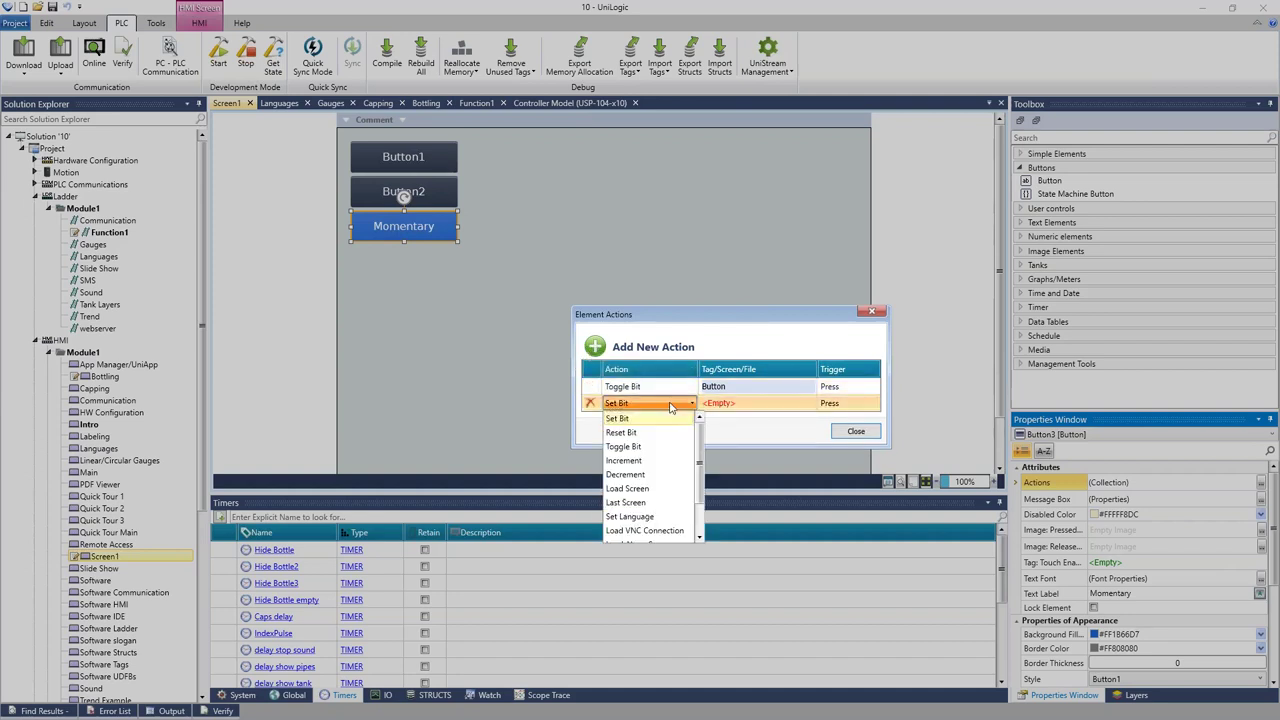
click(651, 460)
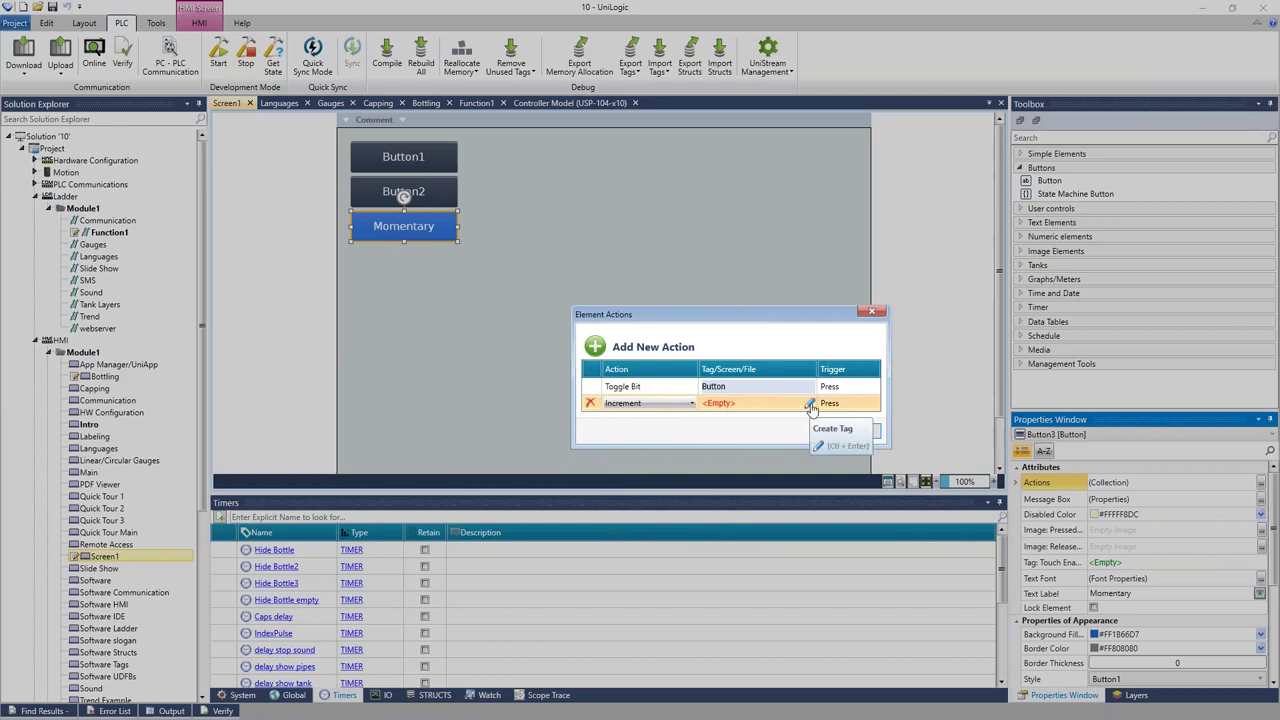
click(809, 403)
text(Bu)
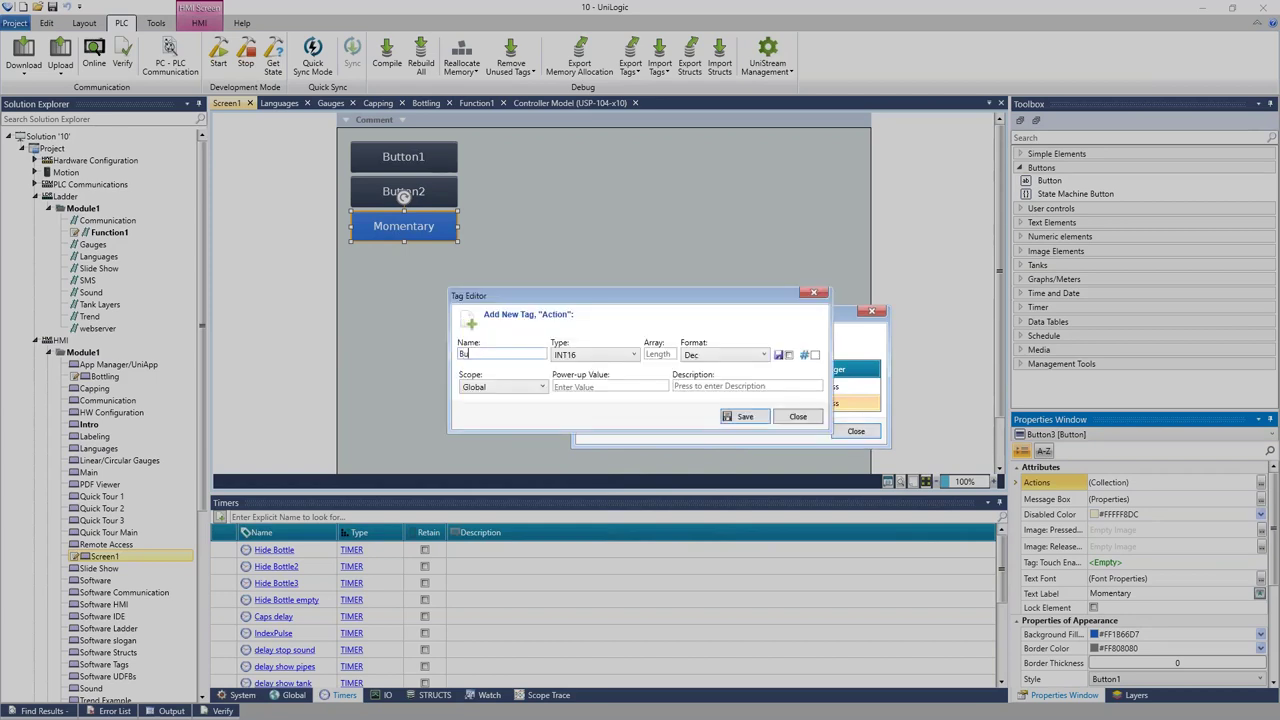
text(tton count)
click(747, 417)
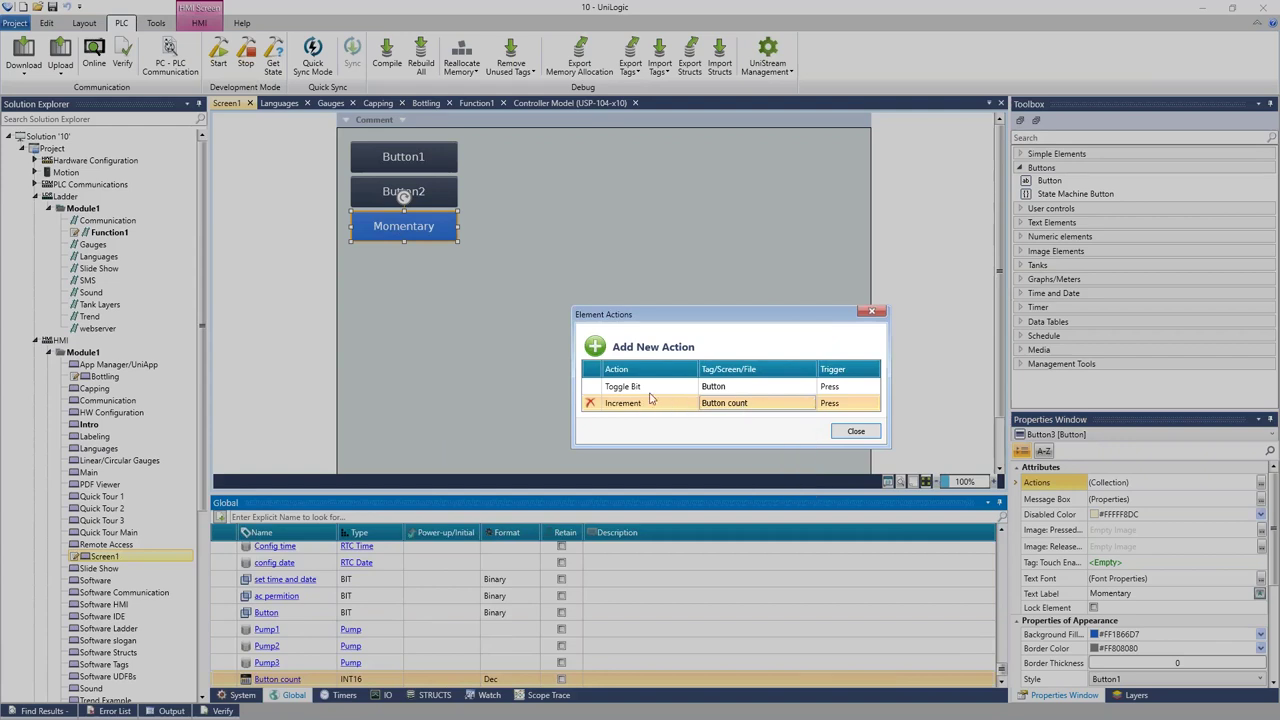
Add a Load Screen action to the Momentary button that opens the Quick Tour 1 screen.
click(595, 346)
click(655, 421)
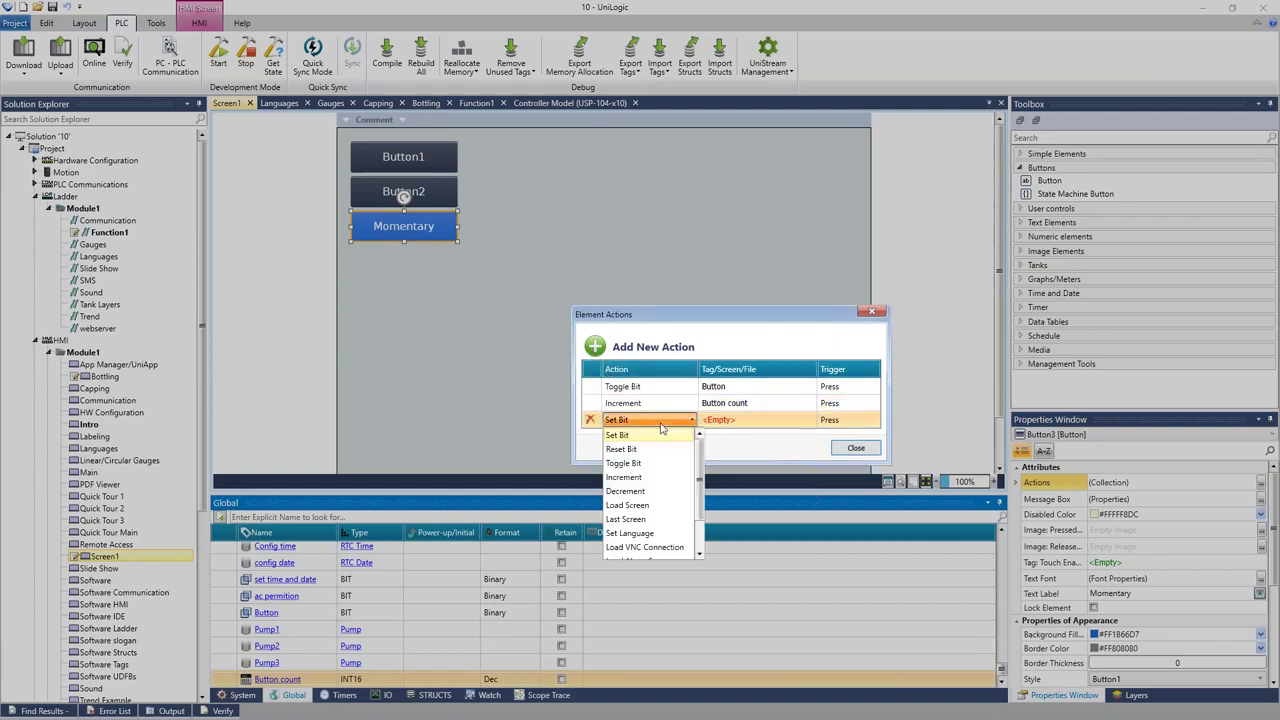
click(633, 506)
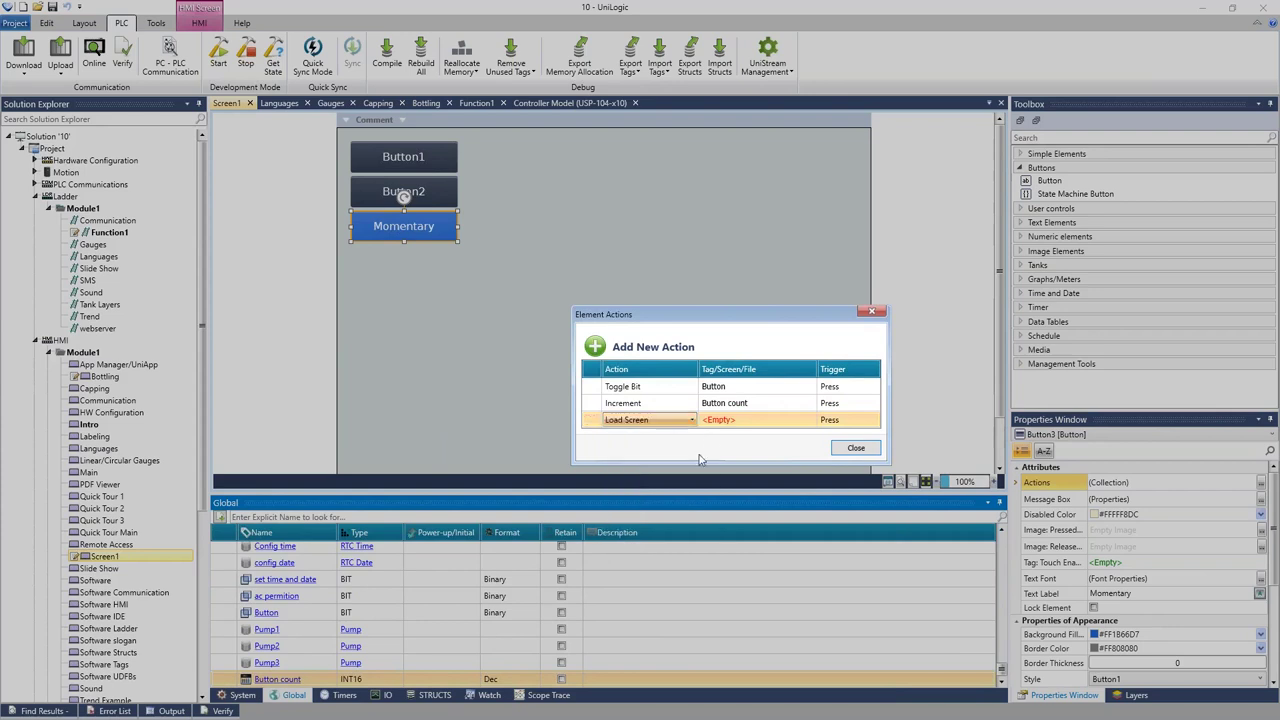
click(755, 420)
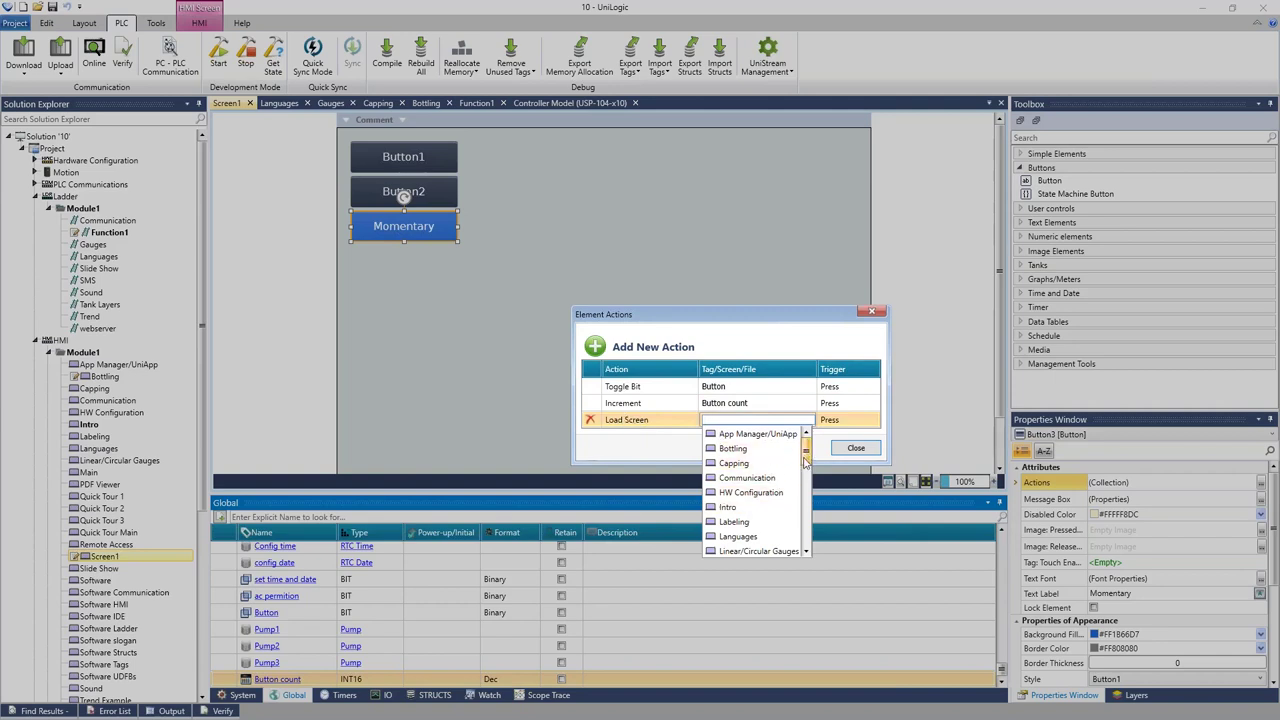
drag(804, 461, 806, 486)
click(741, 478)
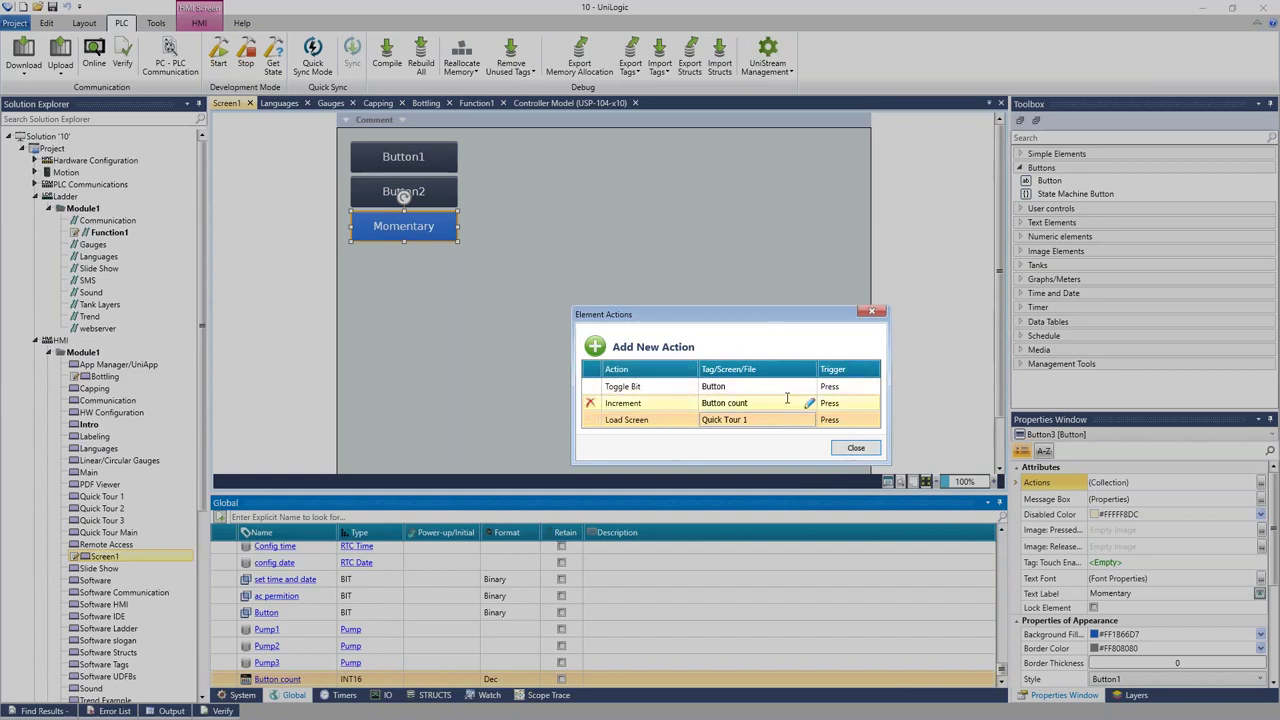
Close the Momentary button's element actions and place a circular gauge in the upper right area of Screen1.
click(829, 403)
click(856, 449)
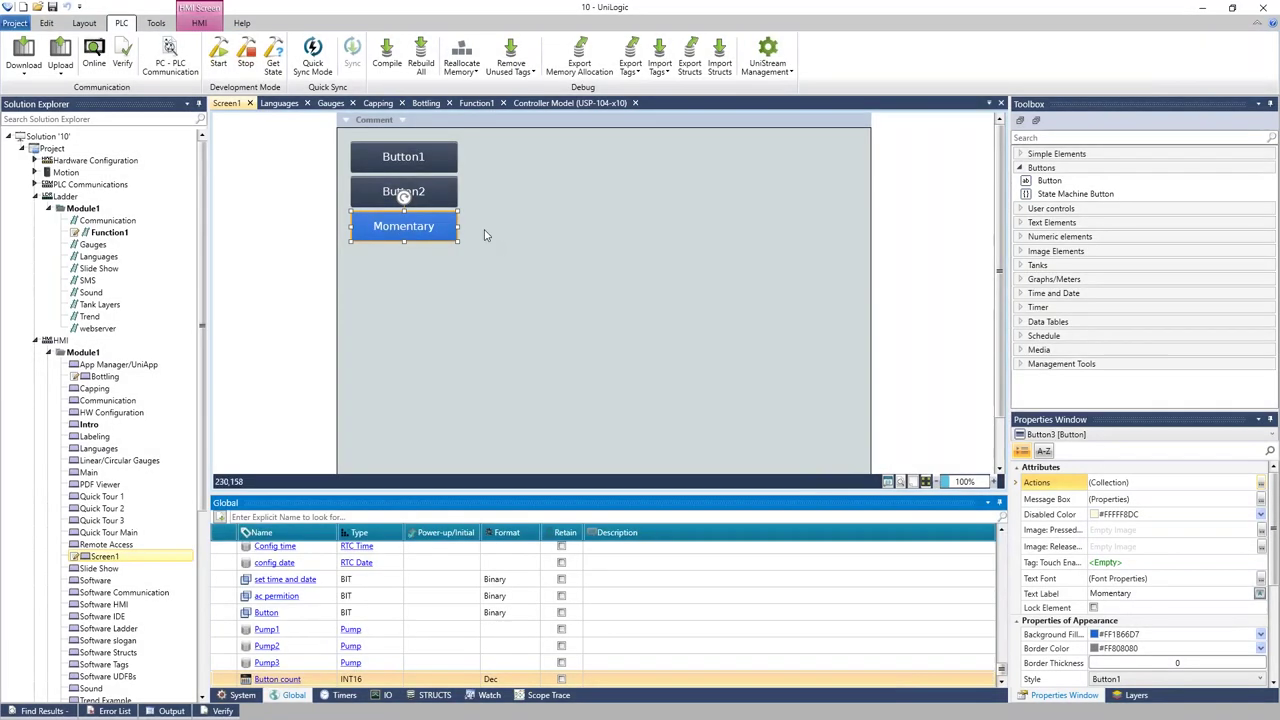
click(1028, 283)
click(1028, 283)
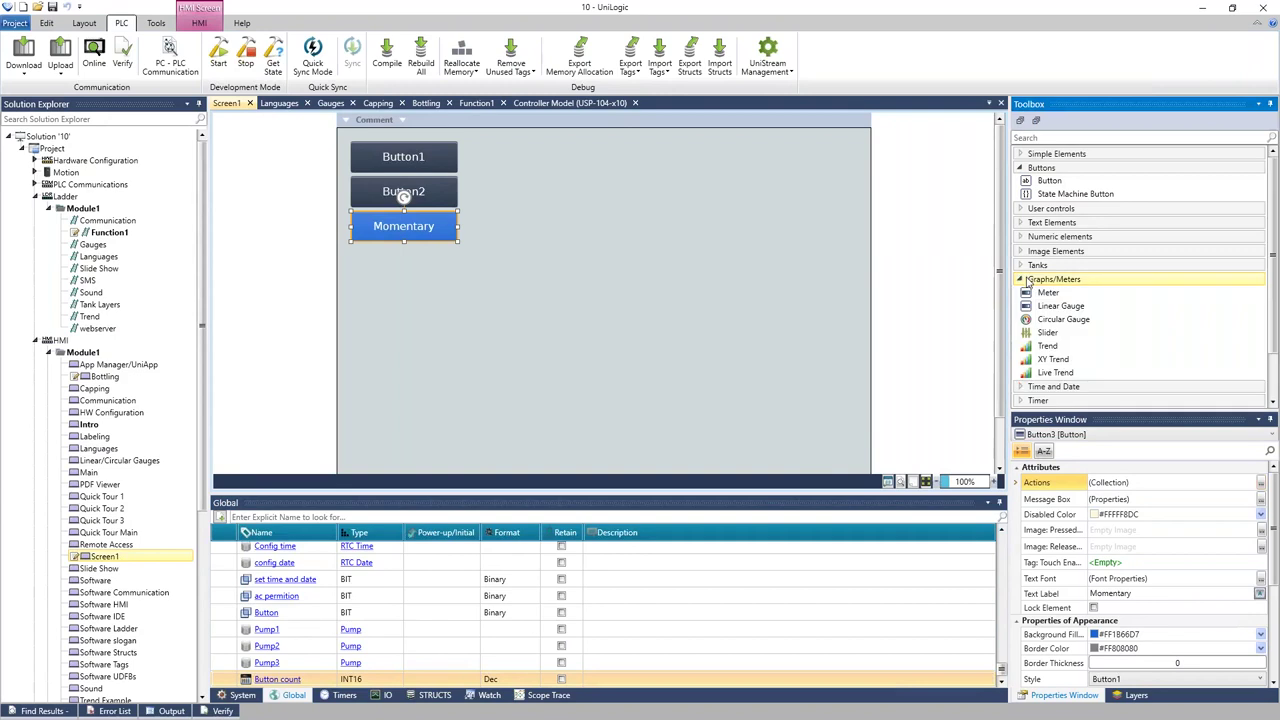
drag(1063, 319, 622, 196)
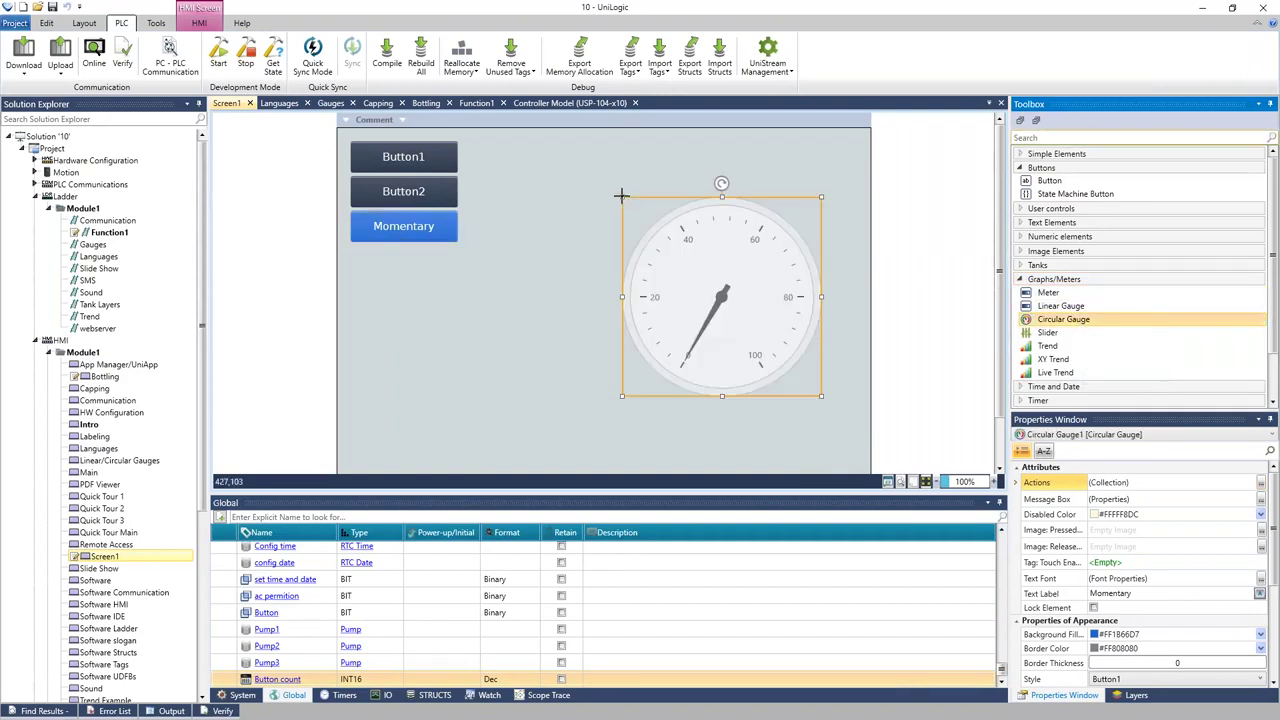
drag(758, 258, 743, 212)
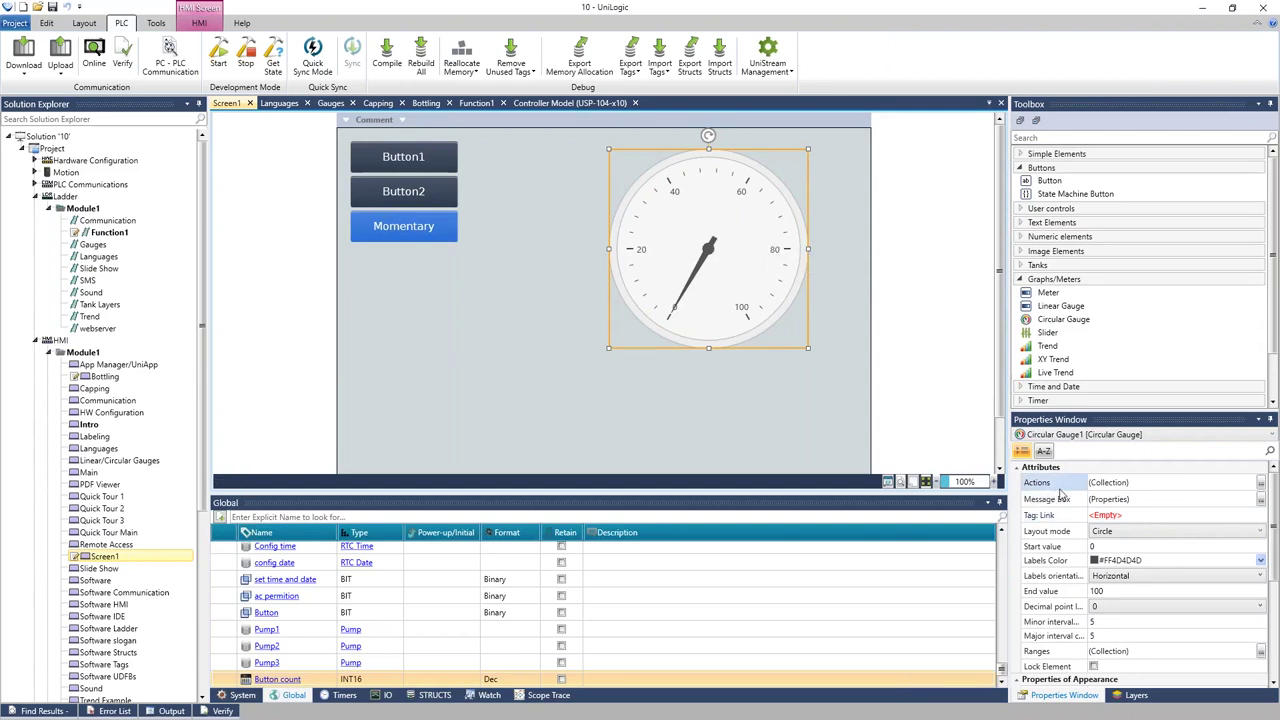
Give the circular gauge the Half Top layout and try the Progressive and Future styles before choosing Eco.
click(1118, 532)
click(1110, 559)
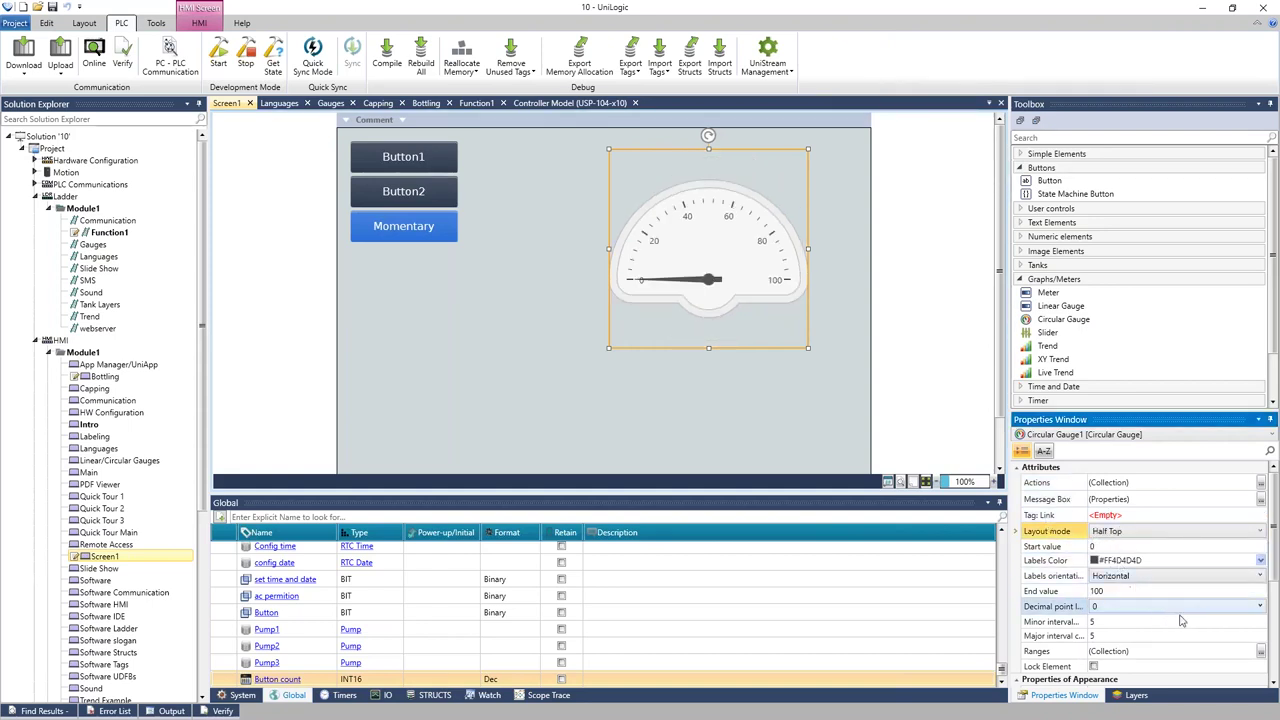
scroll(1277, 578, down, 3)
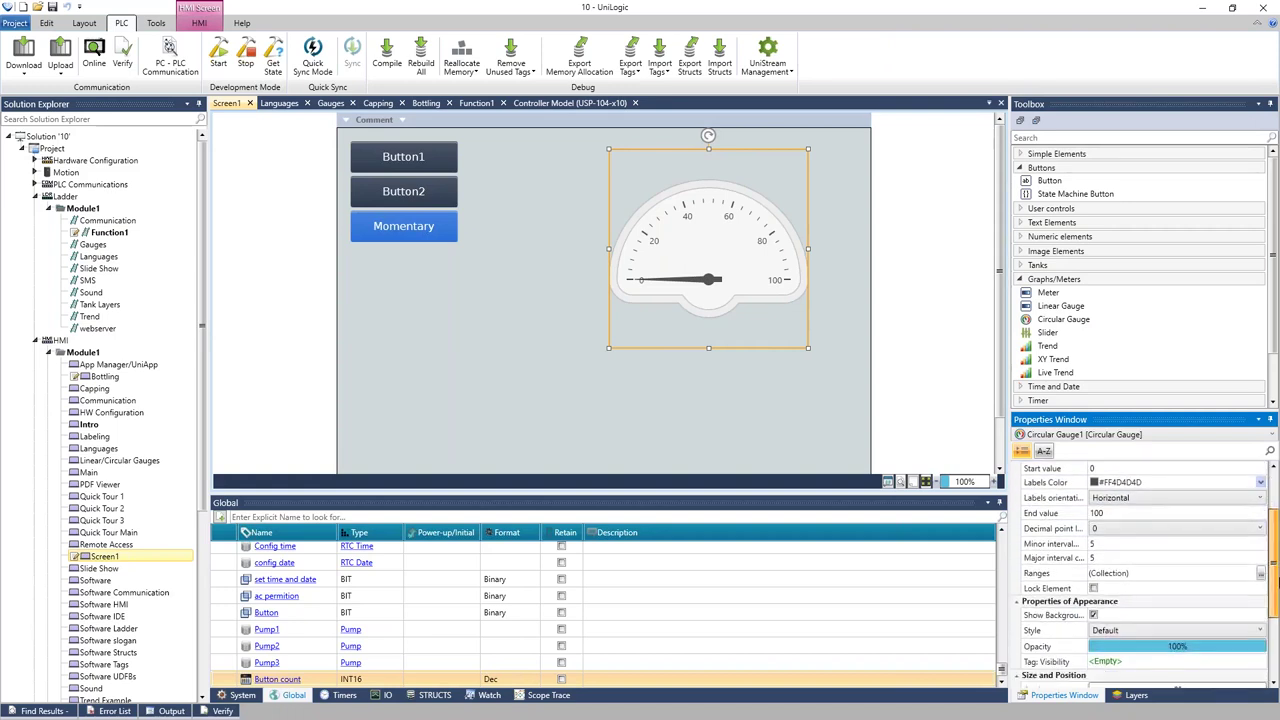
scroll(1277, 578, down, 2)
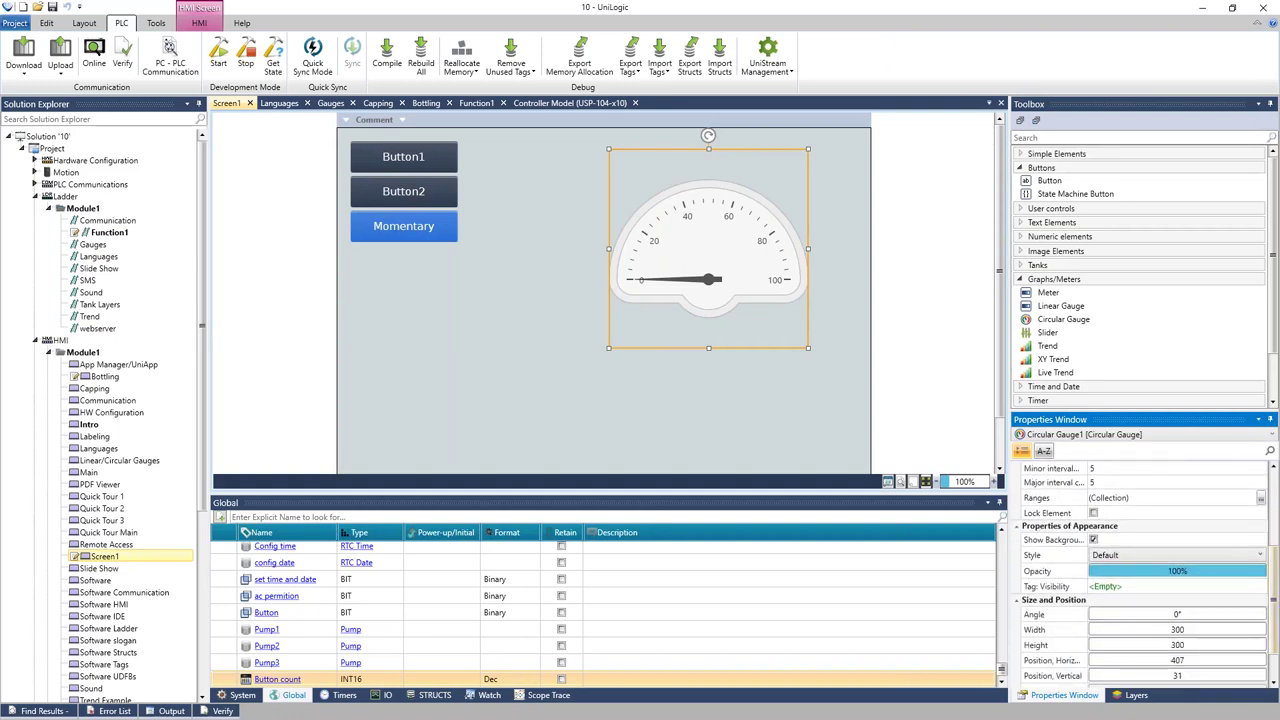
click(1215, 555)
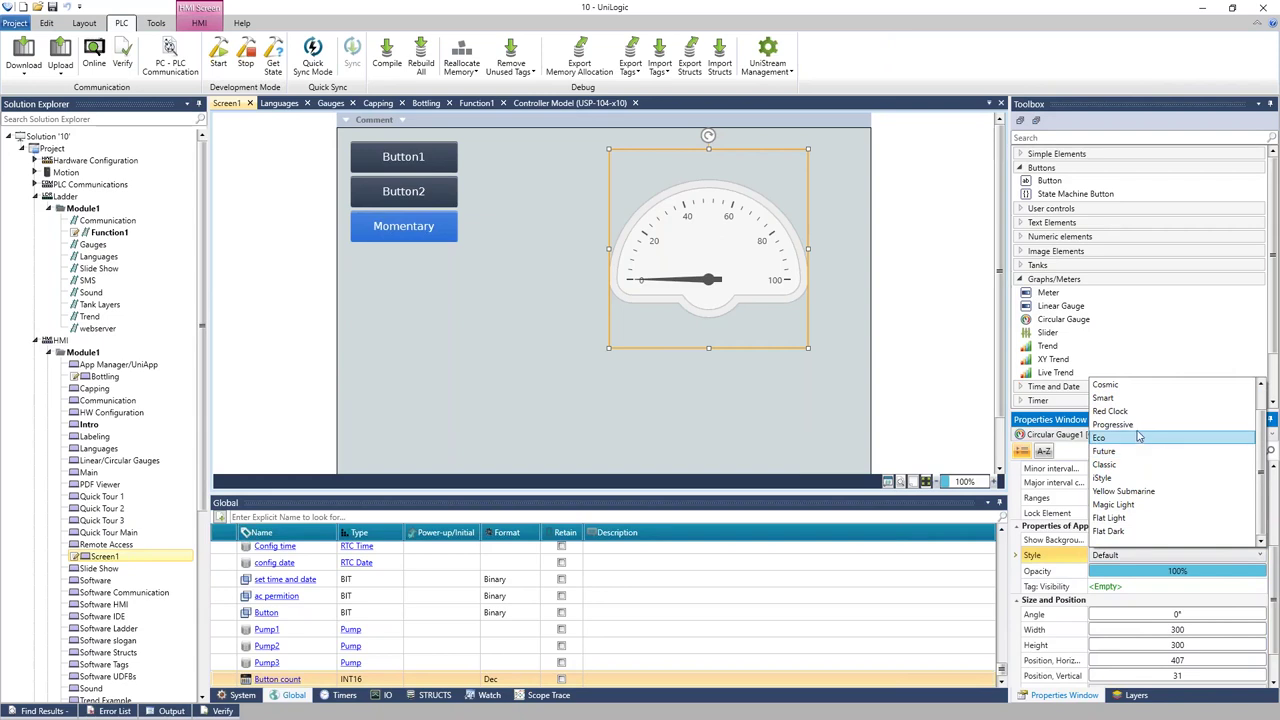
click(1138, 435)
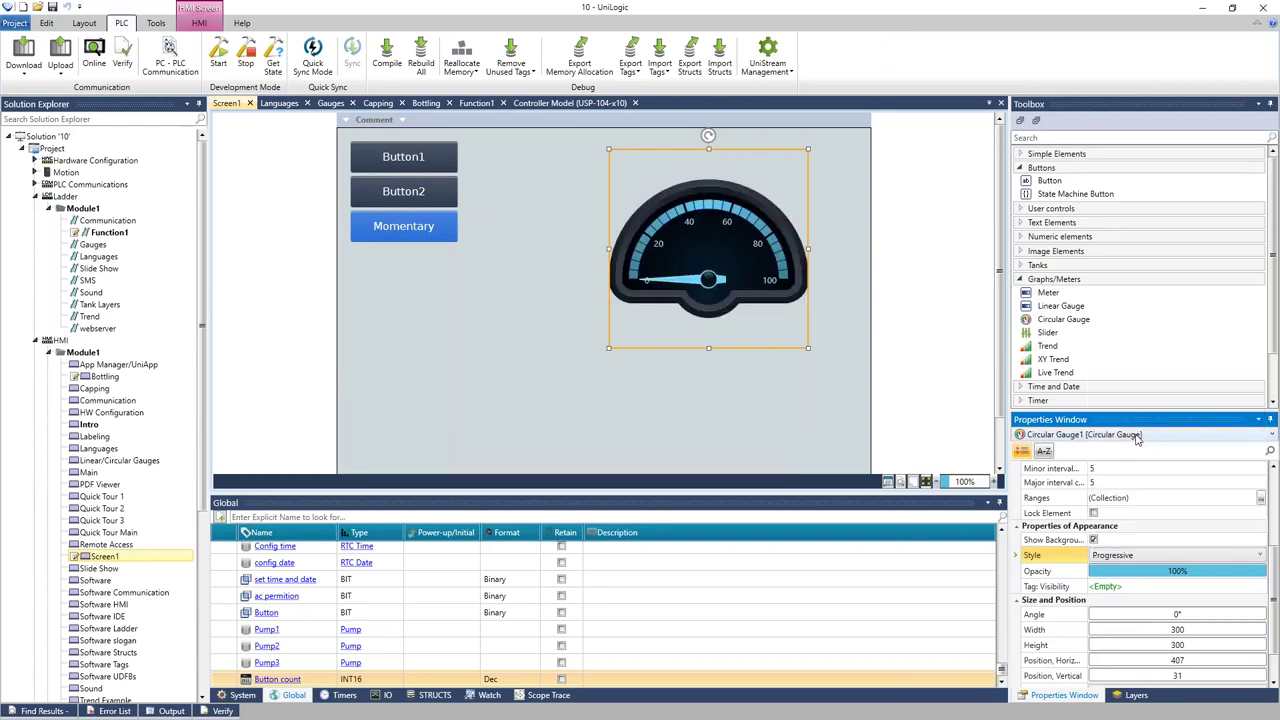
click(1155, 558)
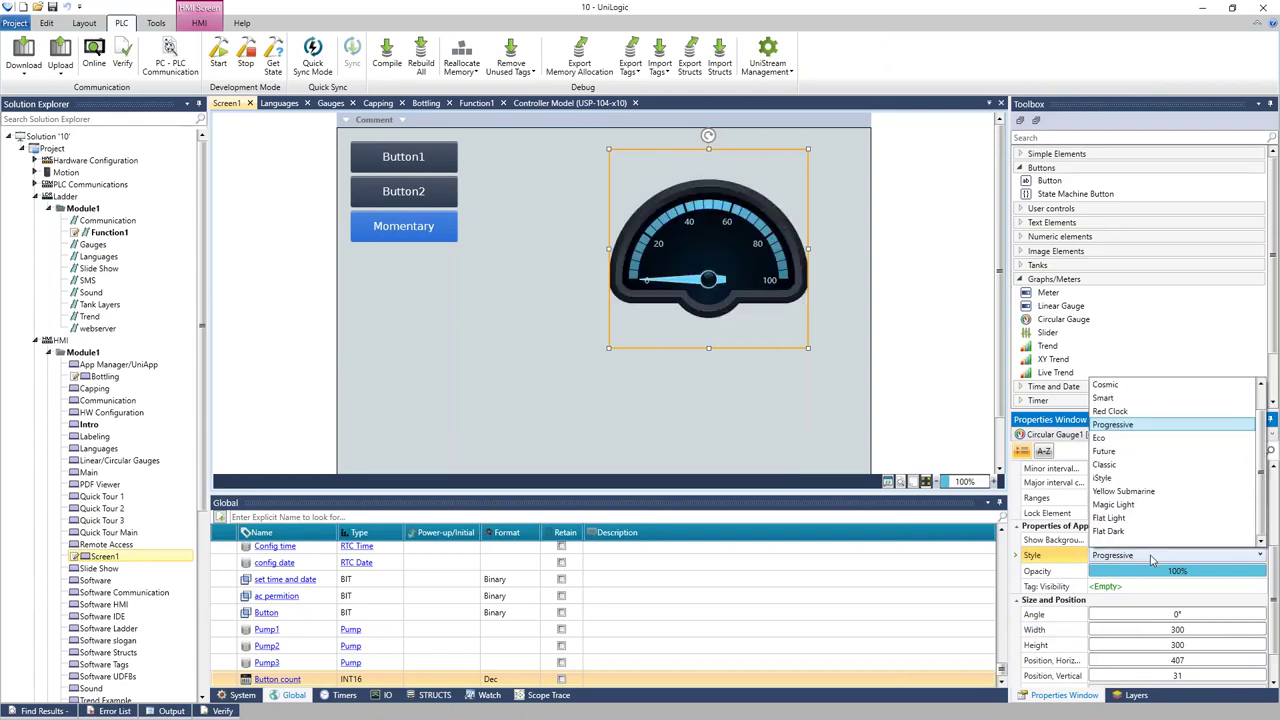
click(1108, 451)
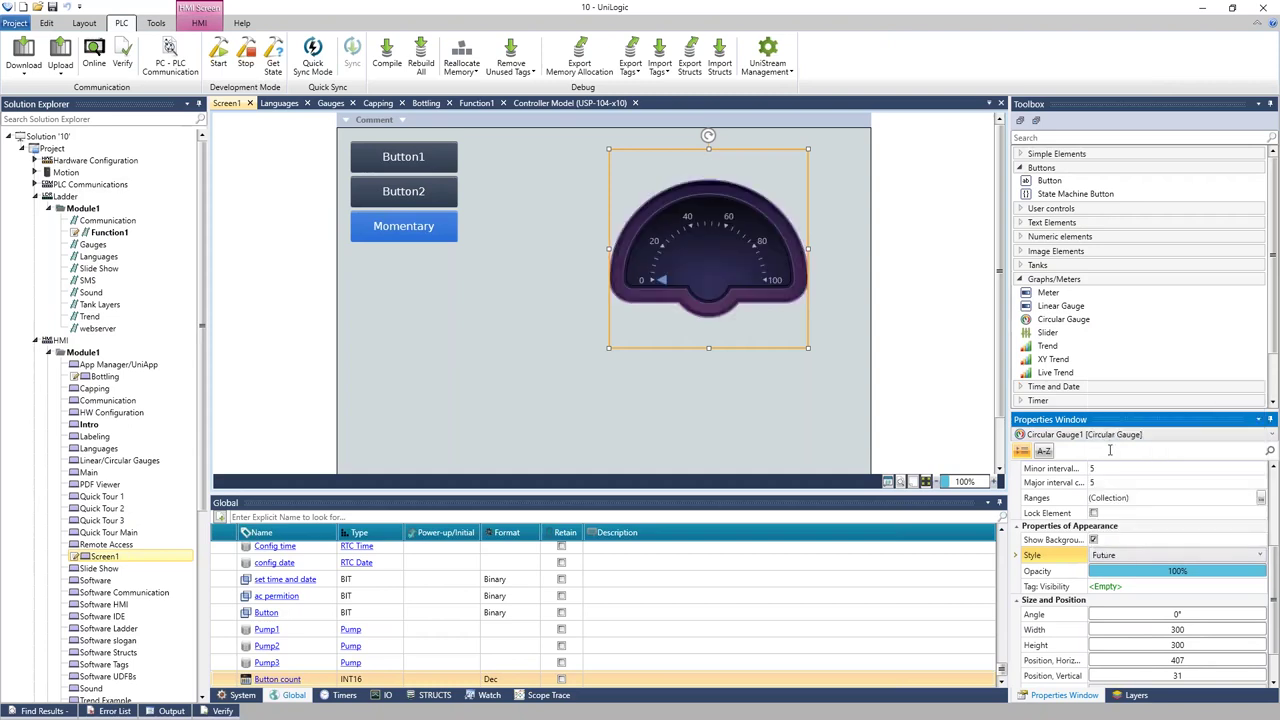
click(1148, 557)
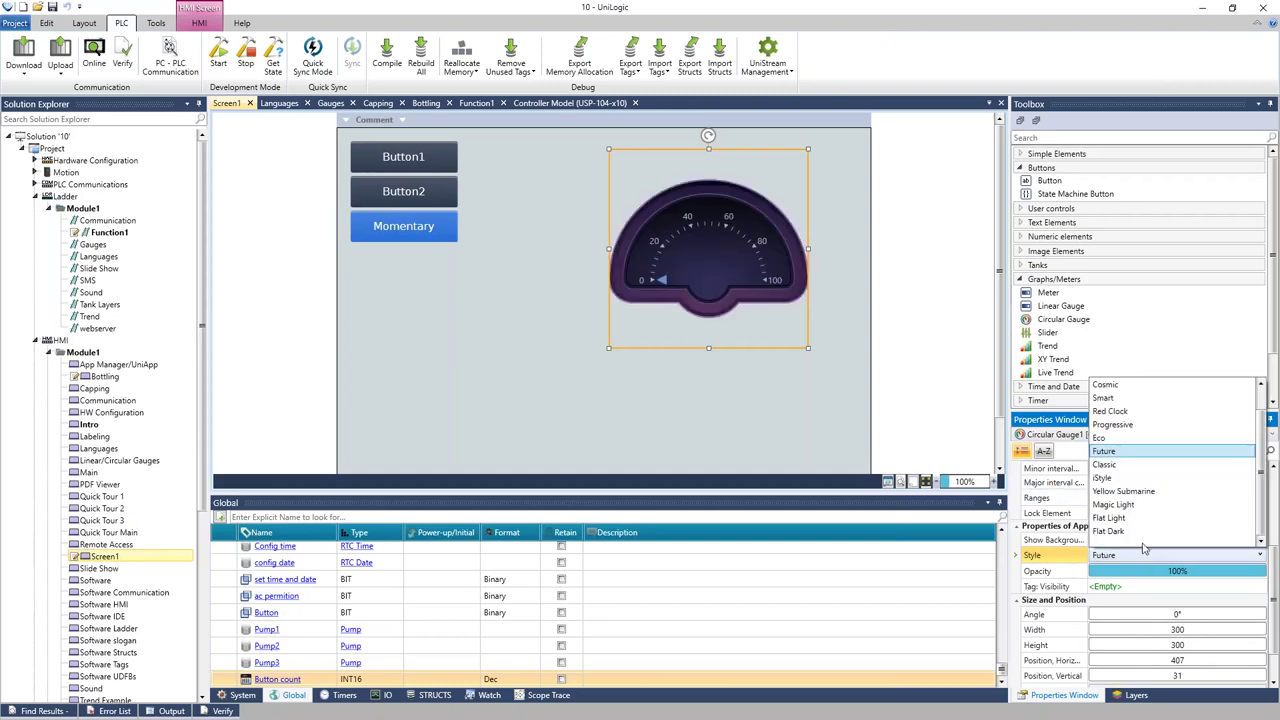
click(1115, 440)
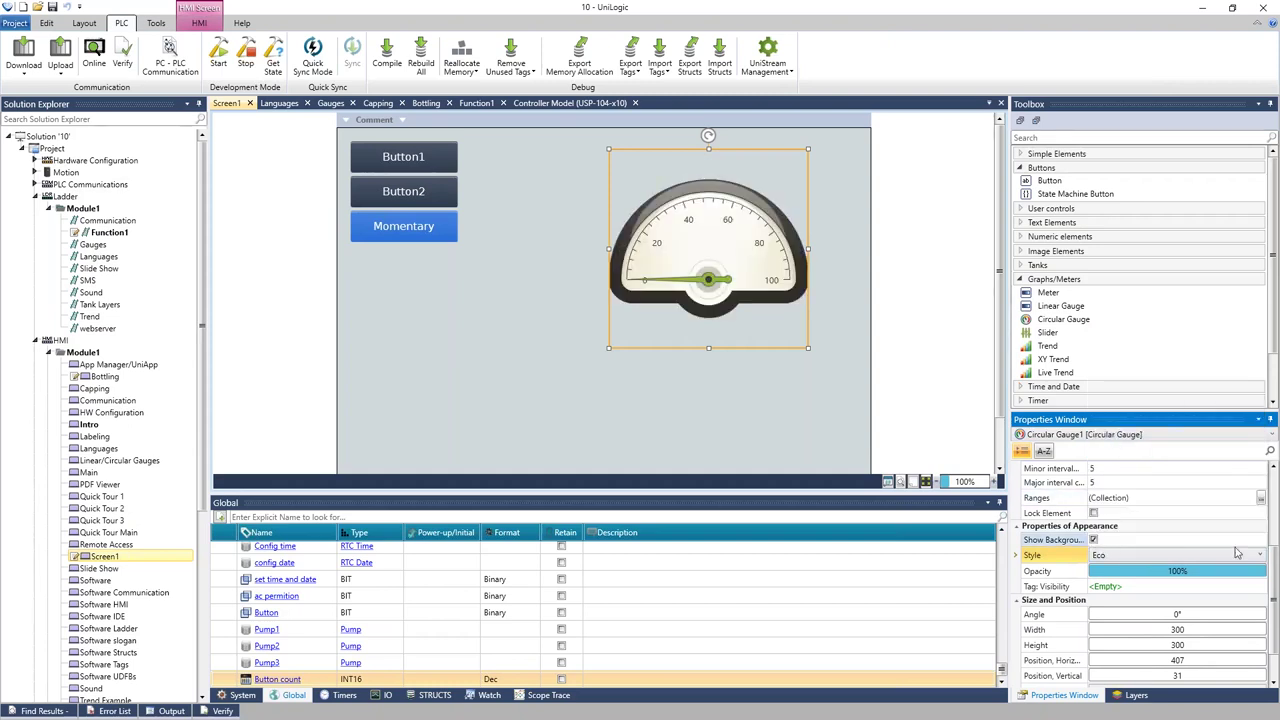
Link the circular gauge to the Pump1.Pressure tag and shift the gauge slightly to the right and up.
scroll(1140, 575, up, 3)
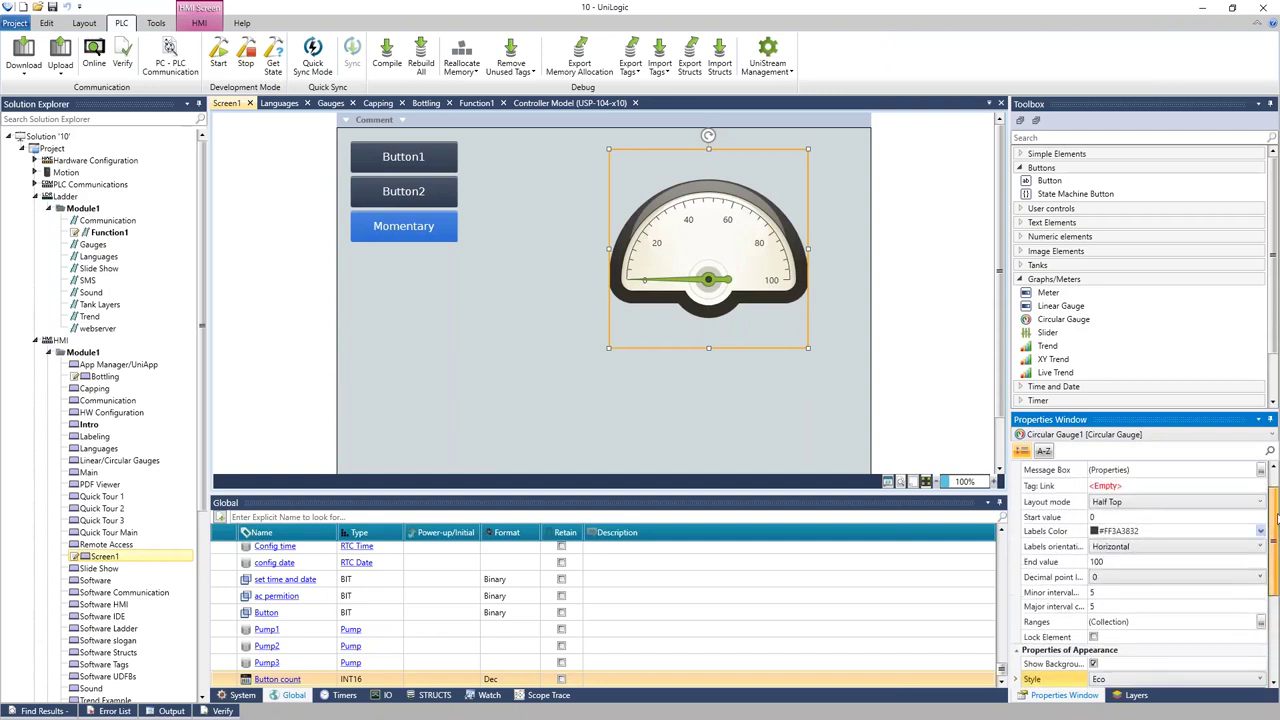
click(1143, 504)
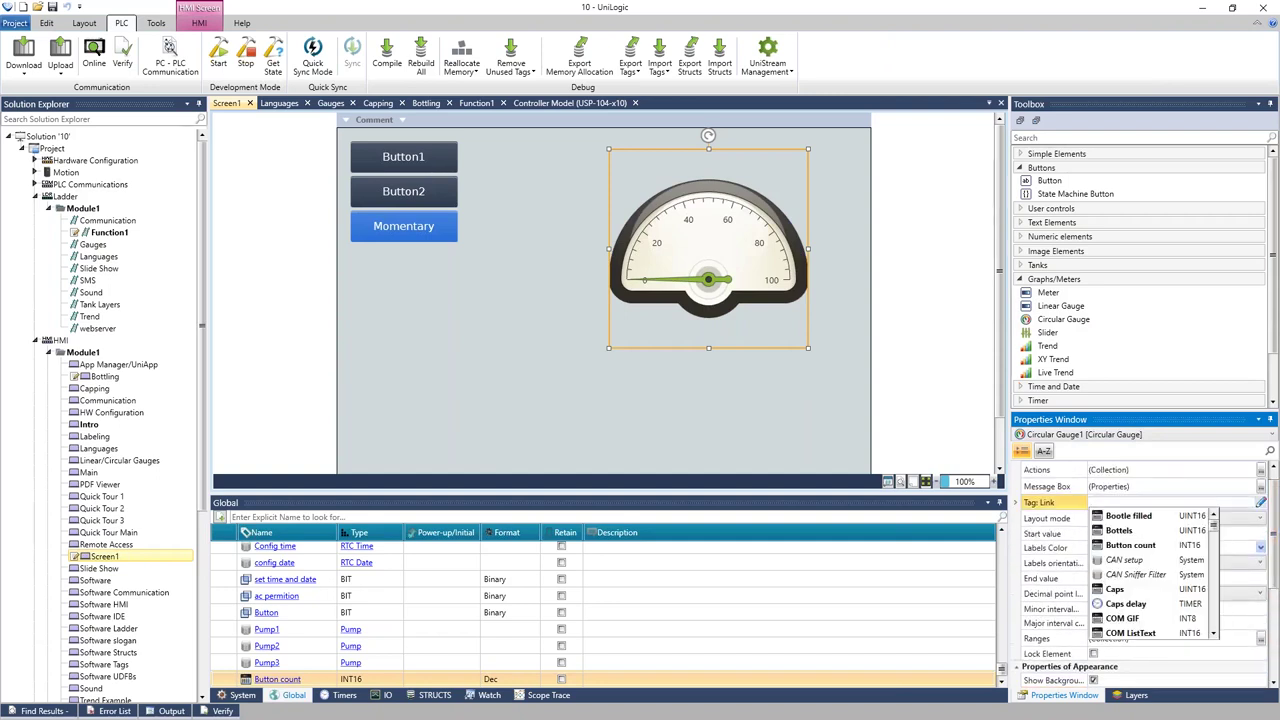
text(pump)
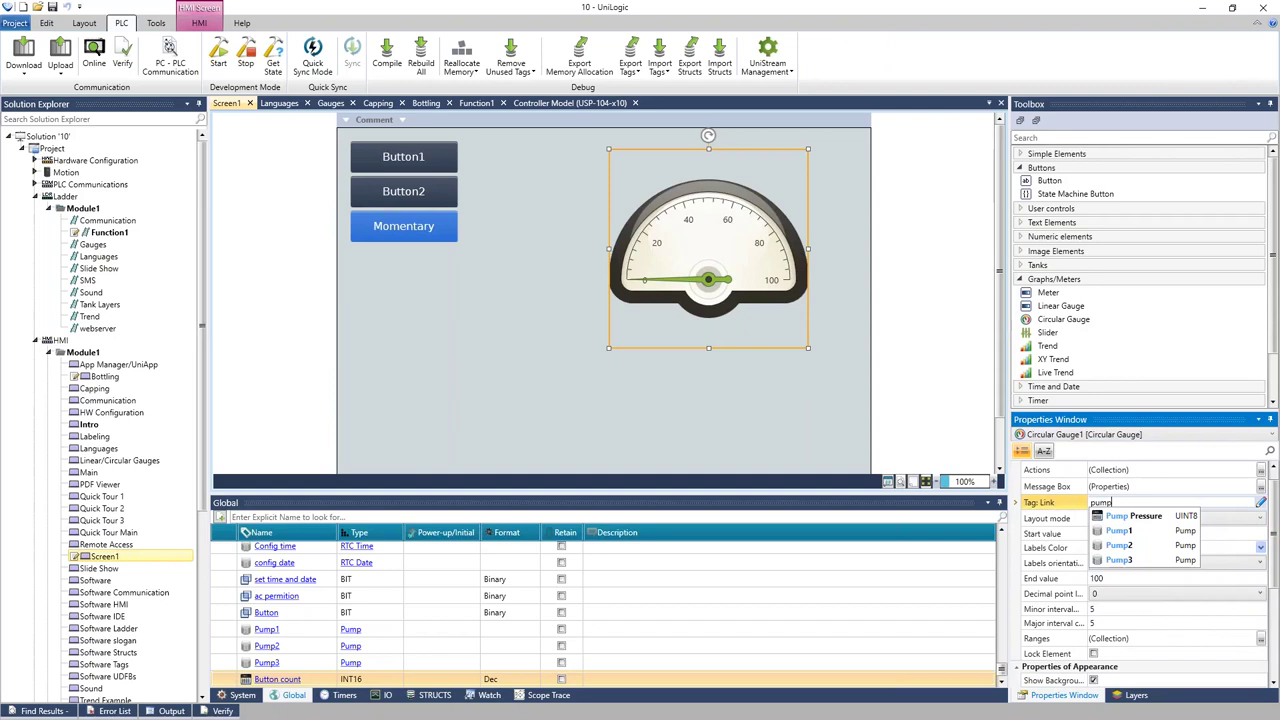
click(1136, 530)
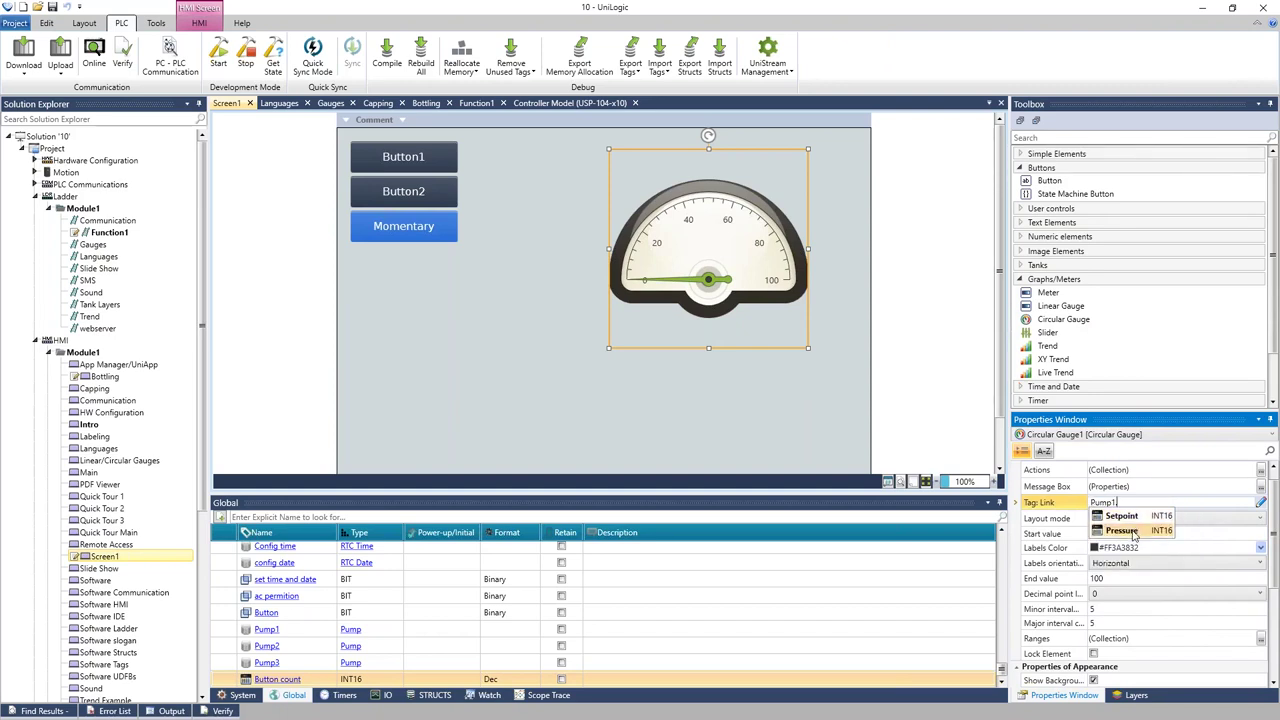
click(1122, 530)
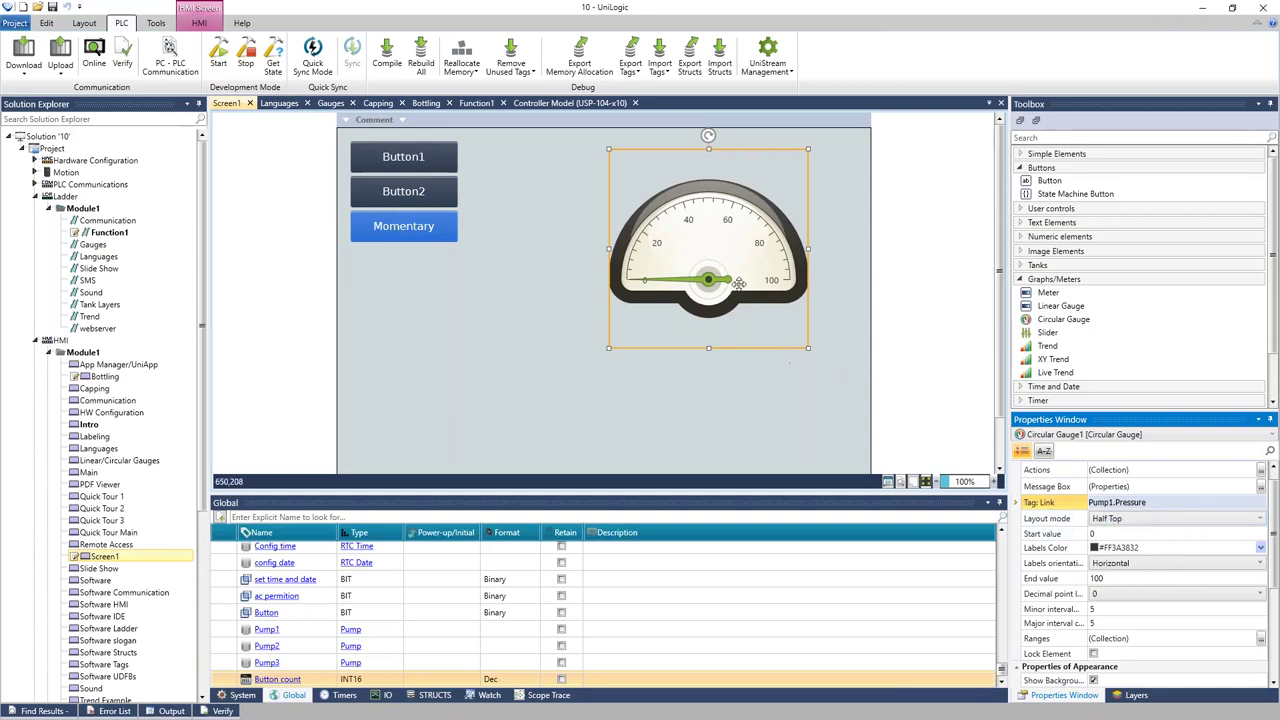
drag(708, 263, 737, 256)
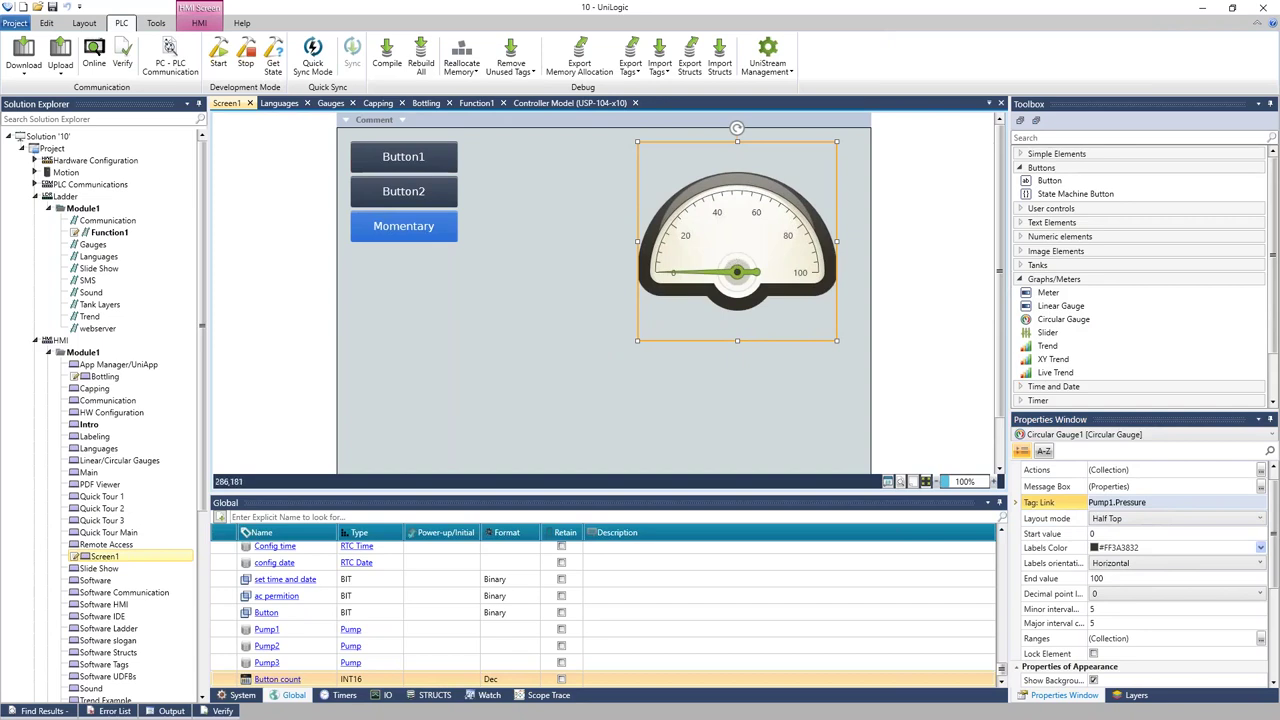
Move the Momentary button down and right, and align the left edges of all three buttons with it.
drag(418, 229, 526, 330)
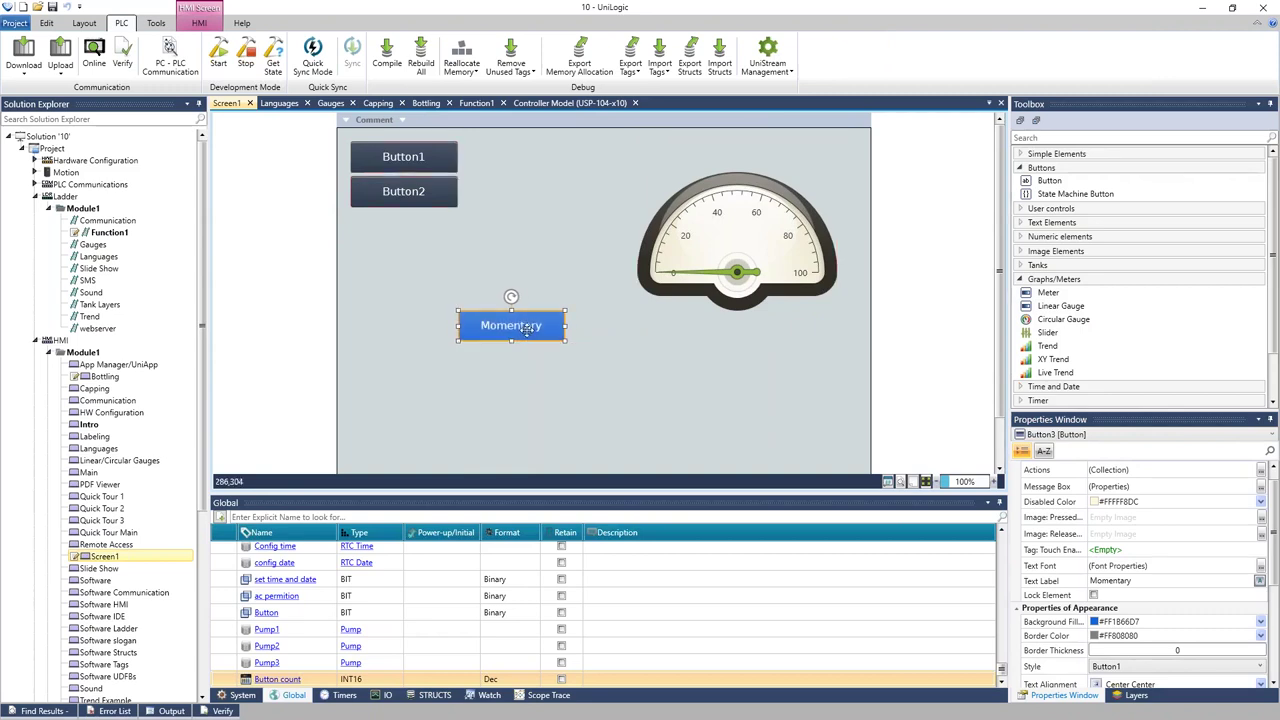
click(199, 22)
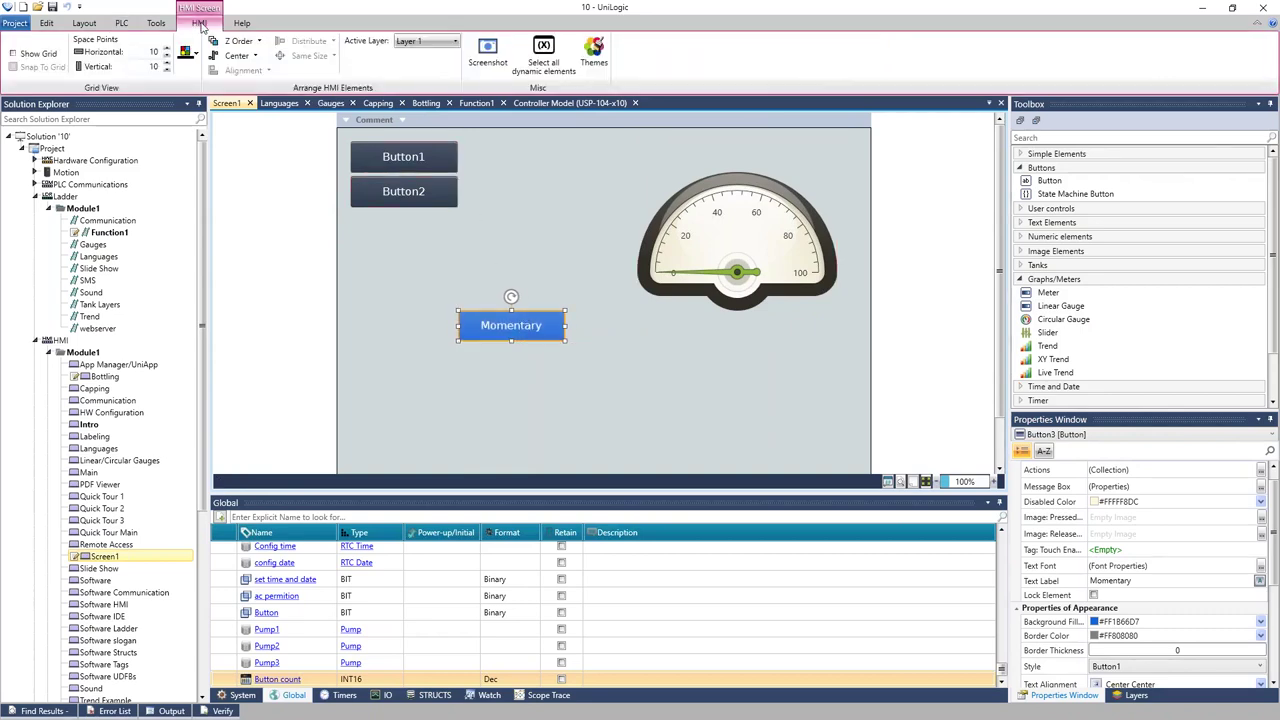
click(418, 160)
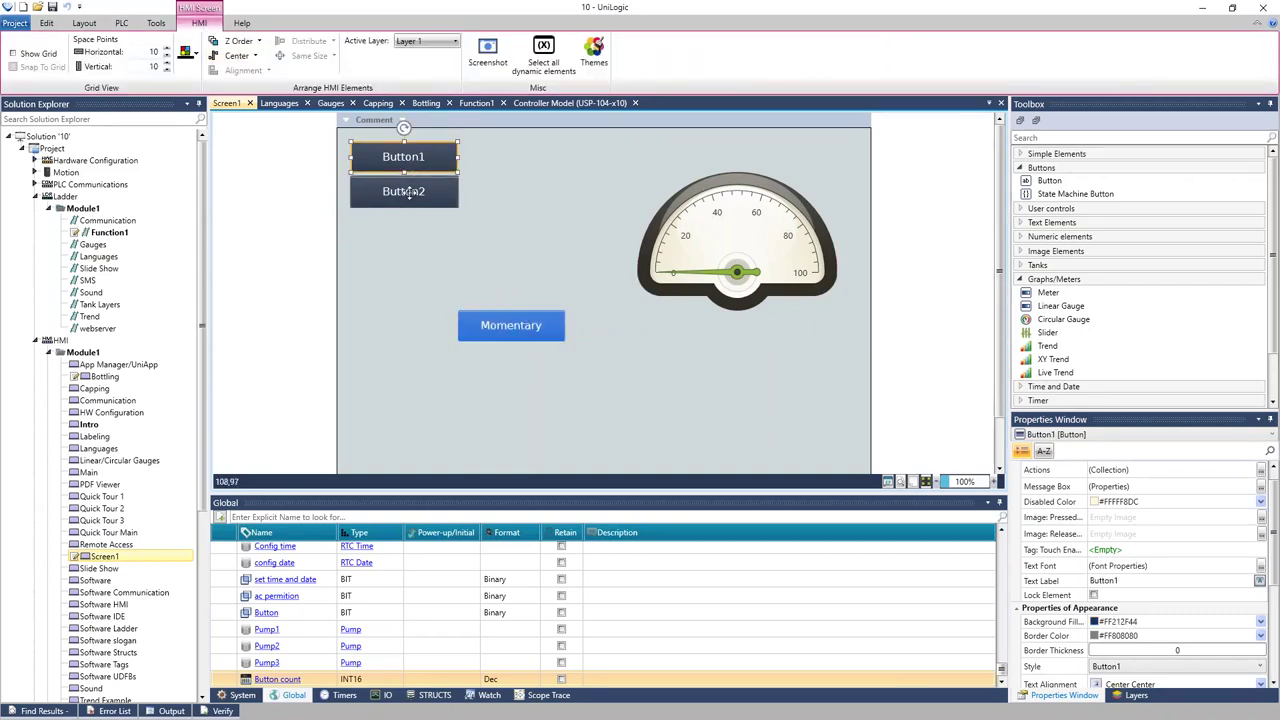
ctrl+click(410, 191)
ctrl+click(510, 326)
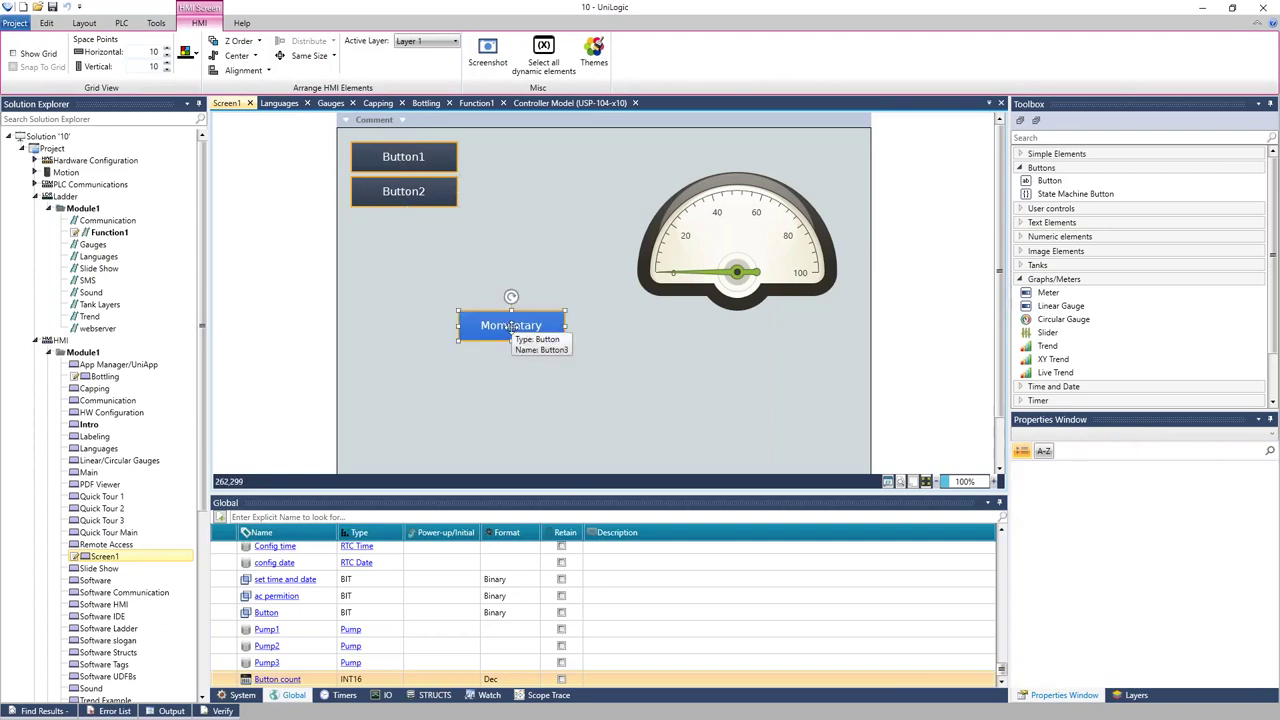
click(268, 72)
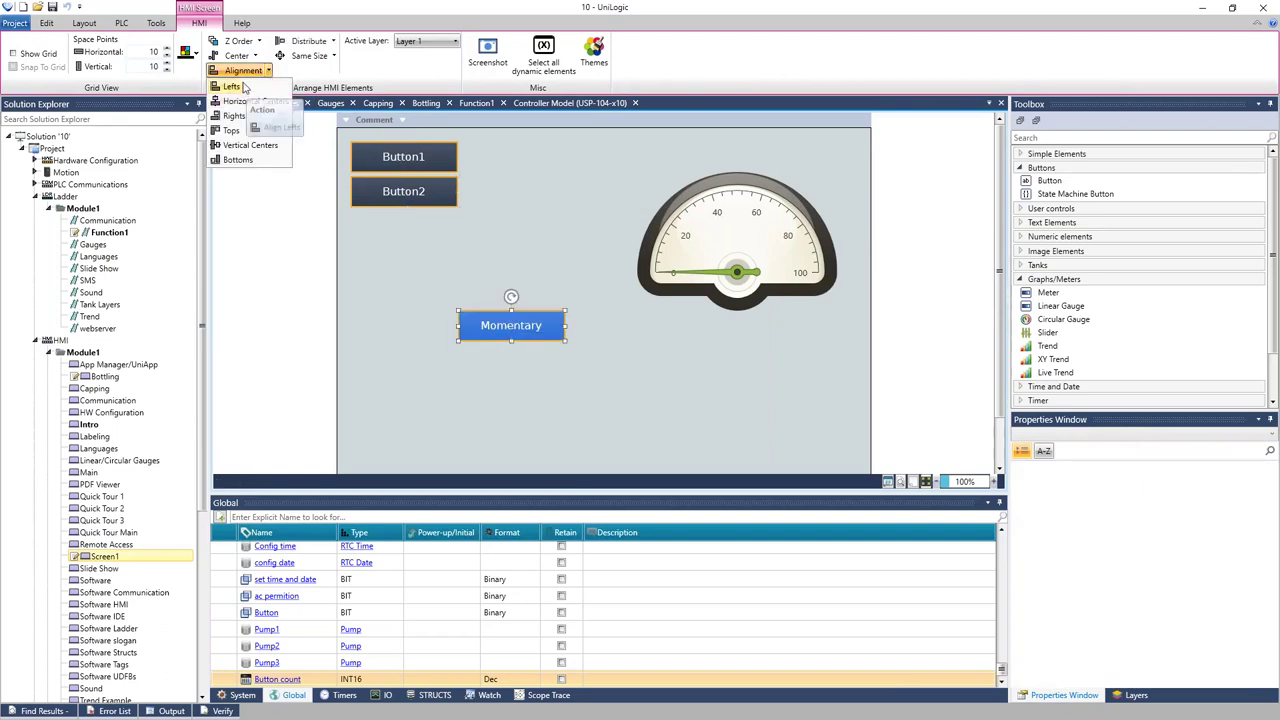
click(245, 94)
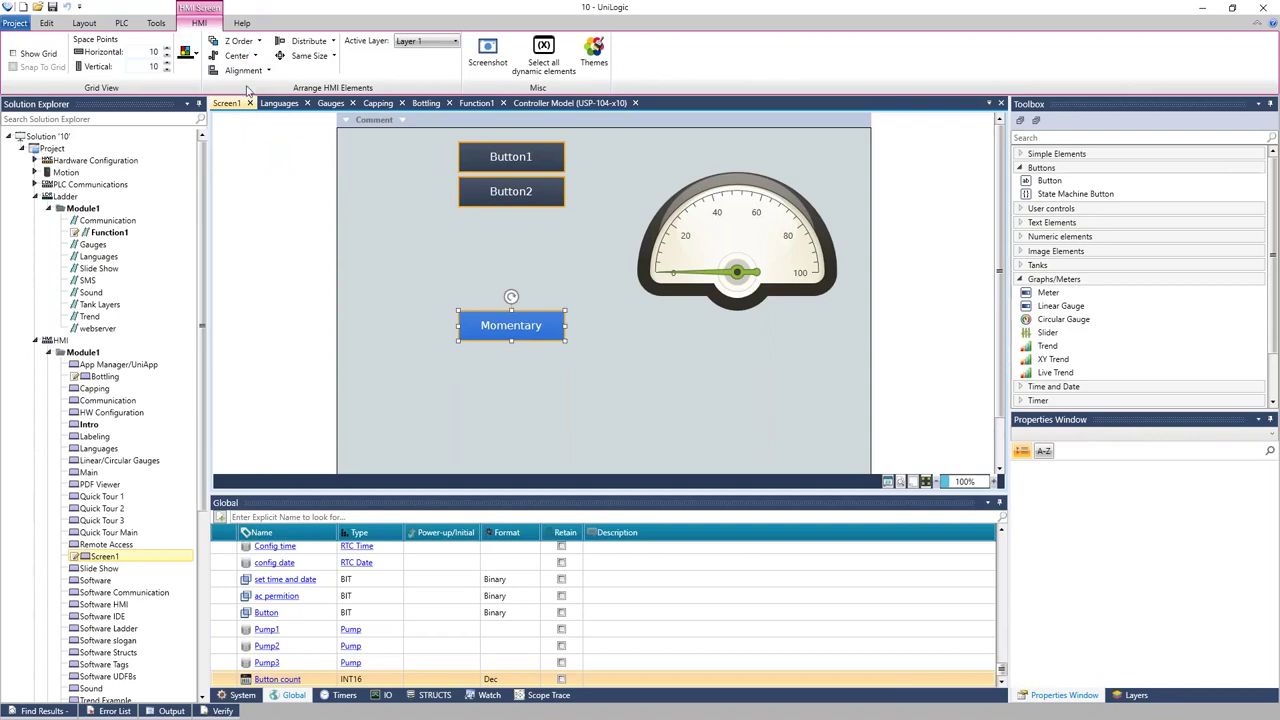
Distribute the three buttons evenly in the vertical direction and move them together down and to the left.
click(333, 41)
click(331, 63)
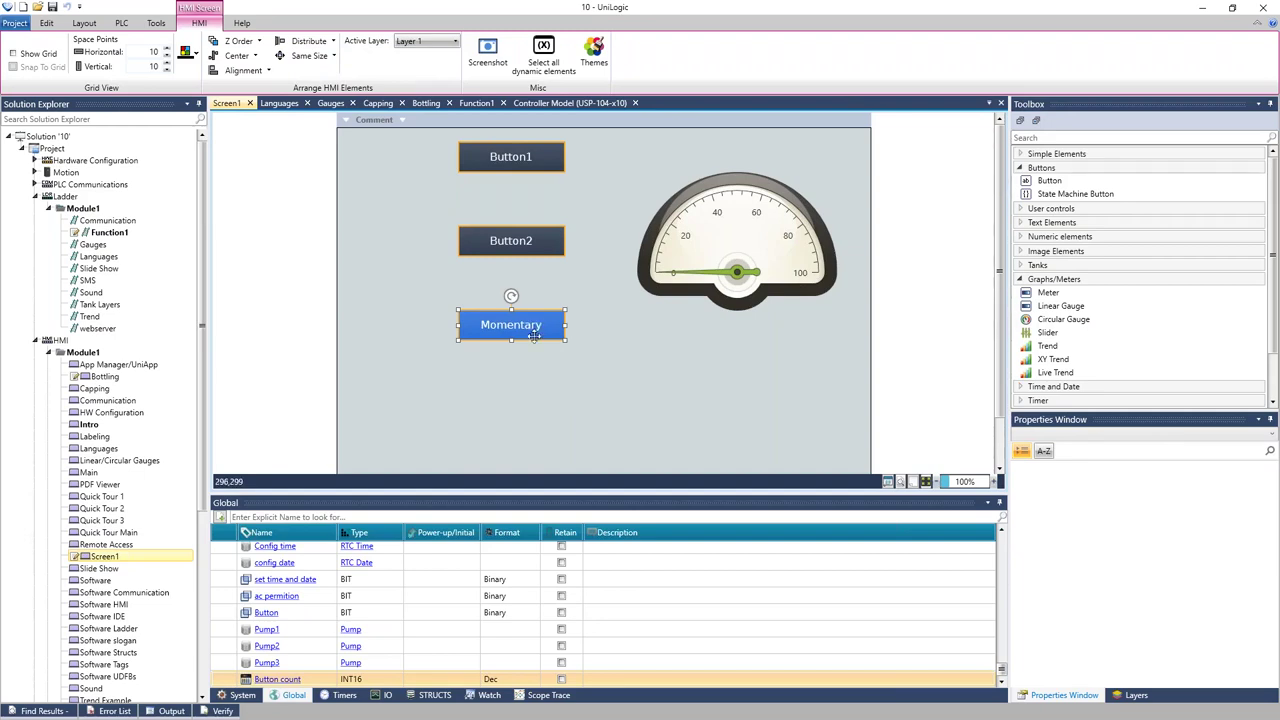
drag(536, 325, 481, 376)
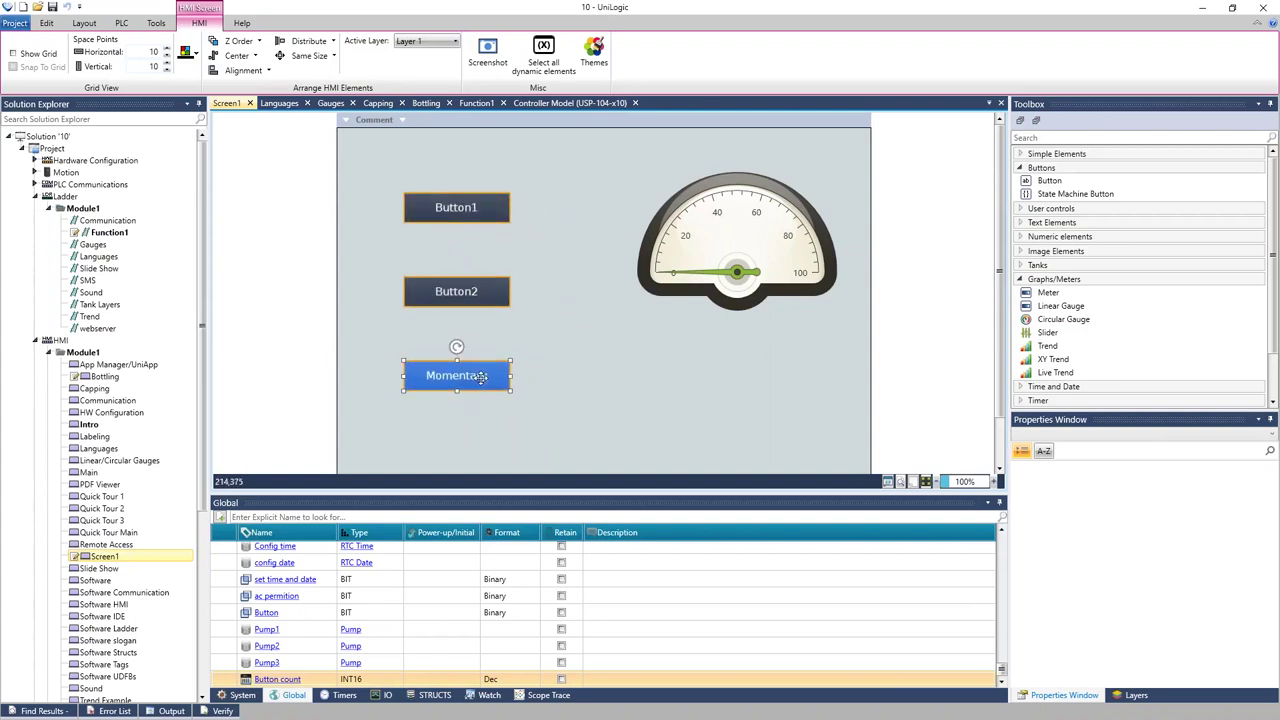
click(641, 378)
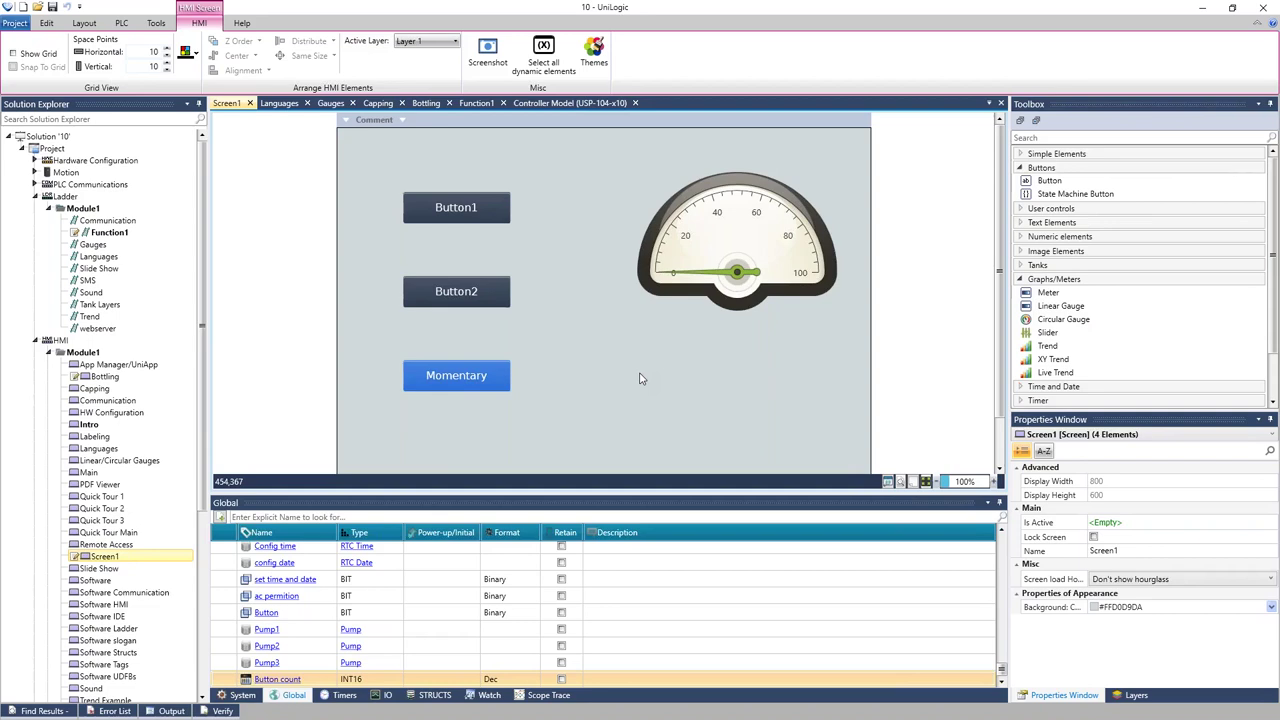
Open the Function1 ladder function and dock the Bottling screen beside it on the right as a split view.
click(121, 237)
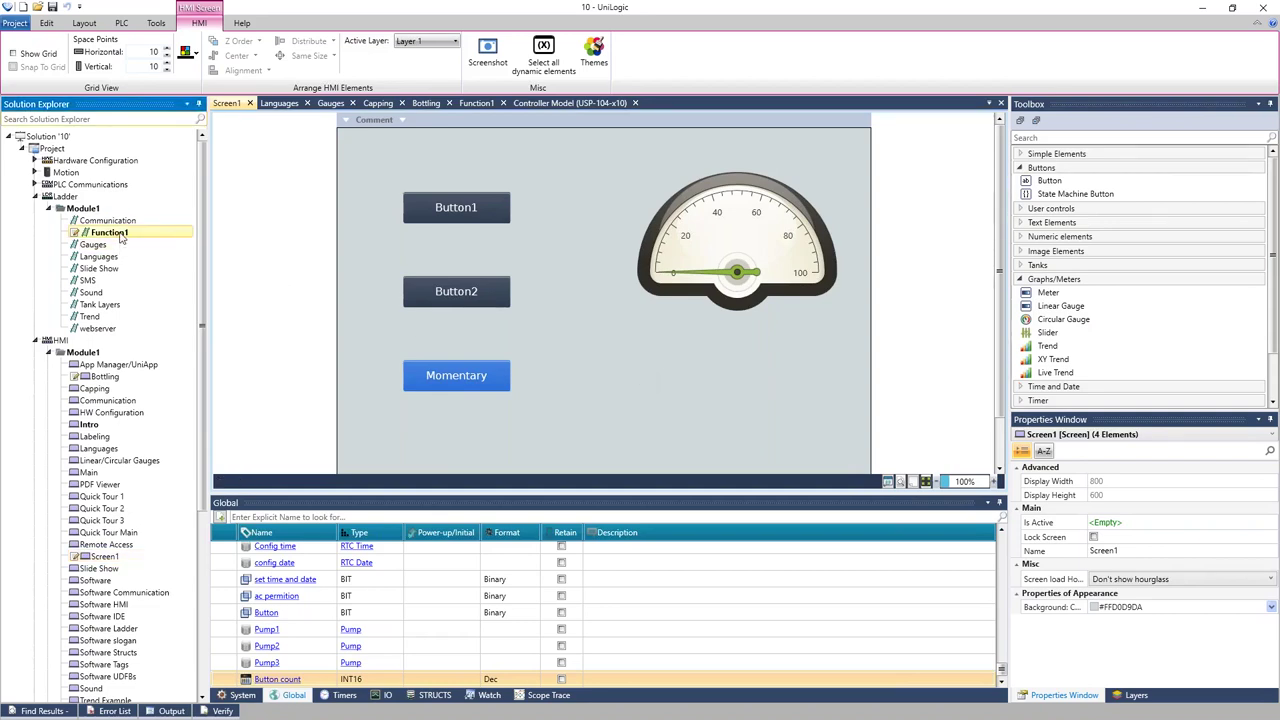
double_click(121, 237)
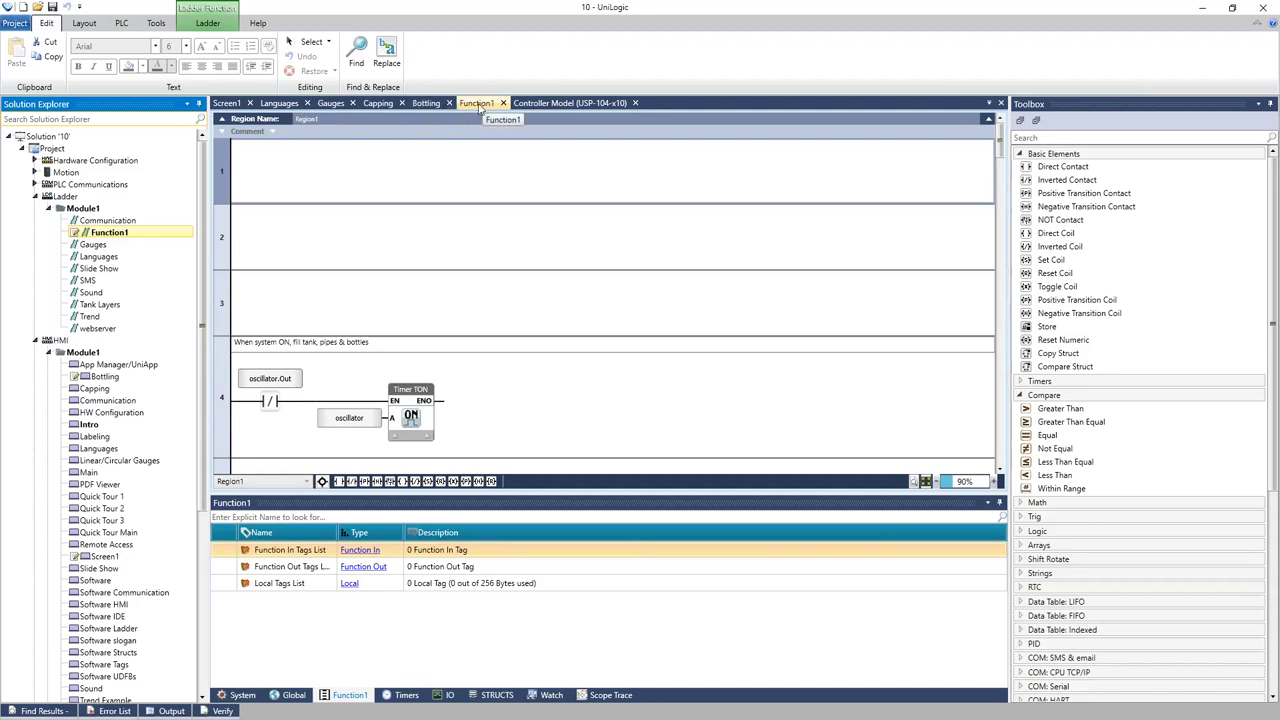
click(427, 104)
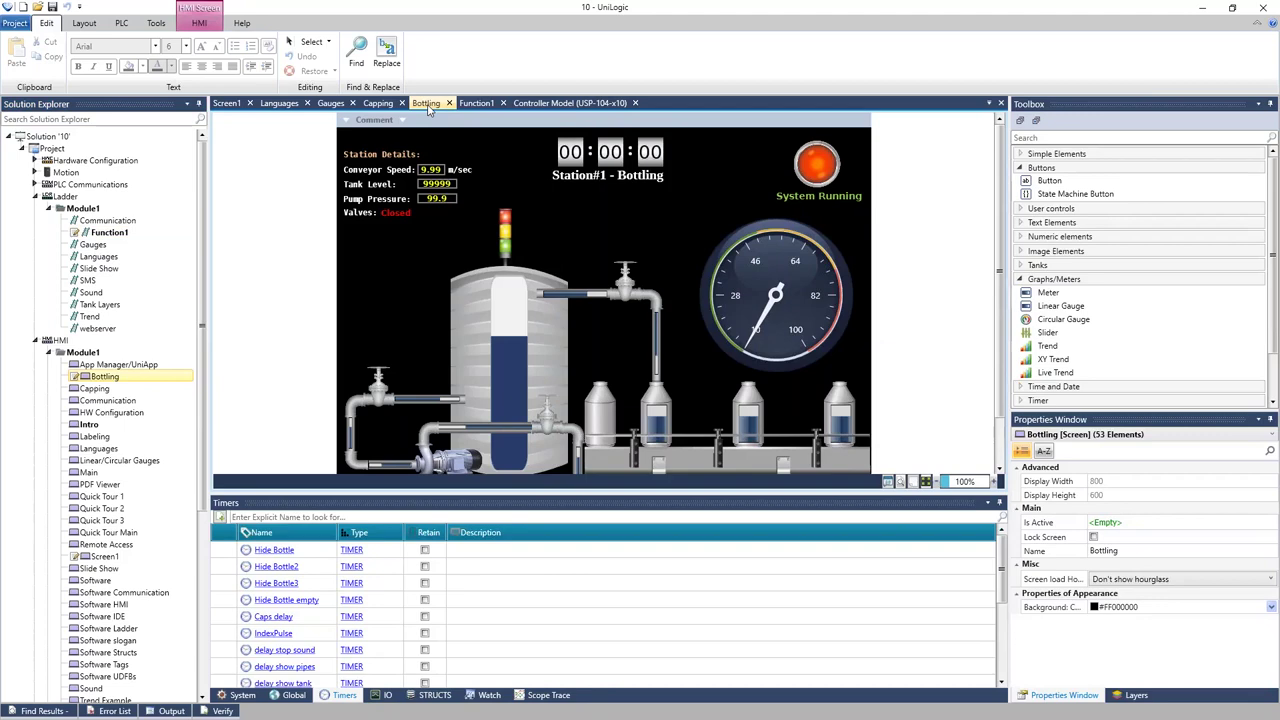
drag(452, 151, 493, 305)
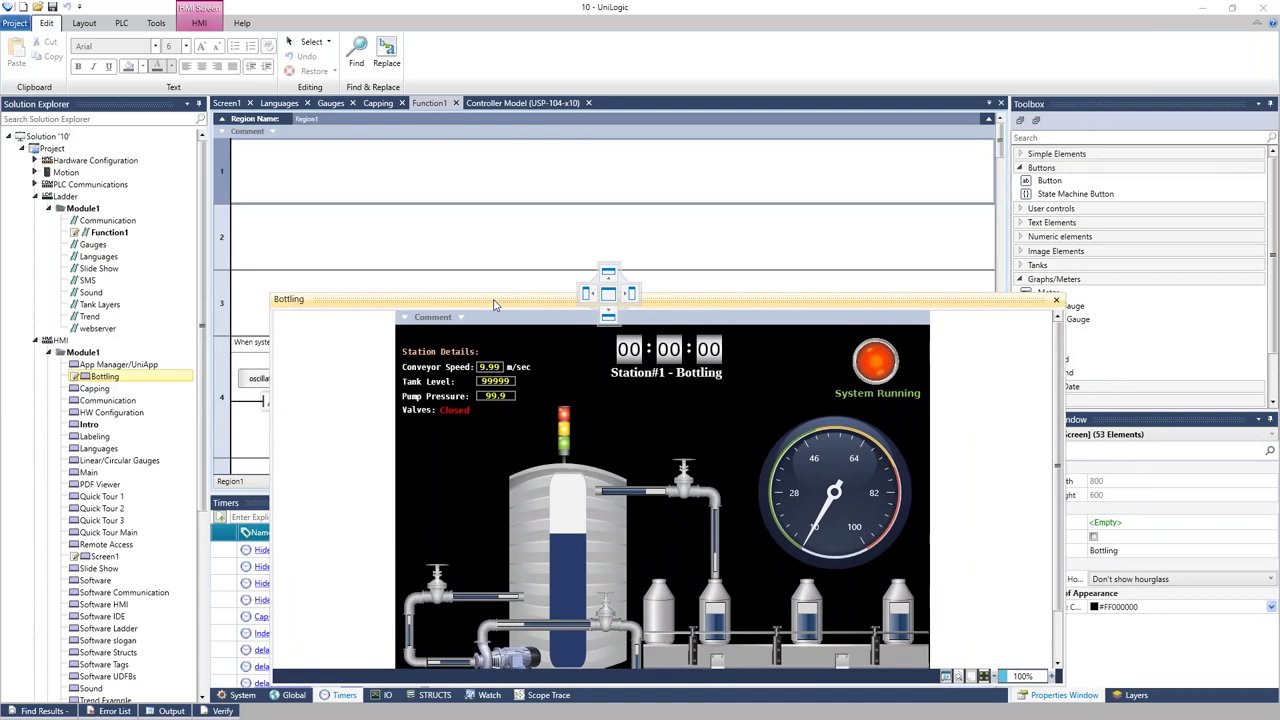
drag(493, 305, 631, 300)
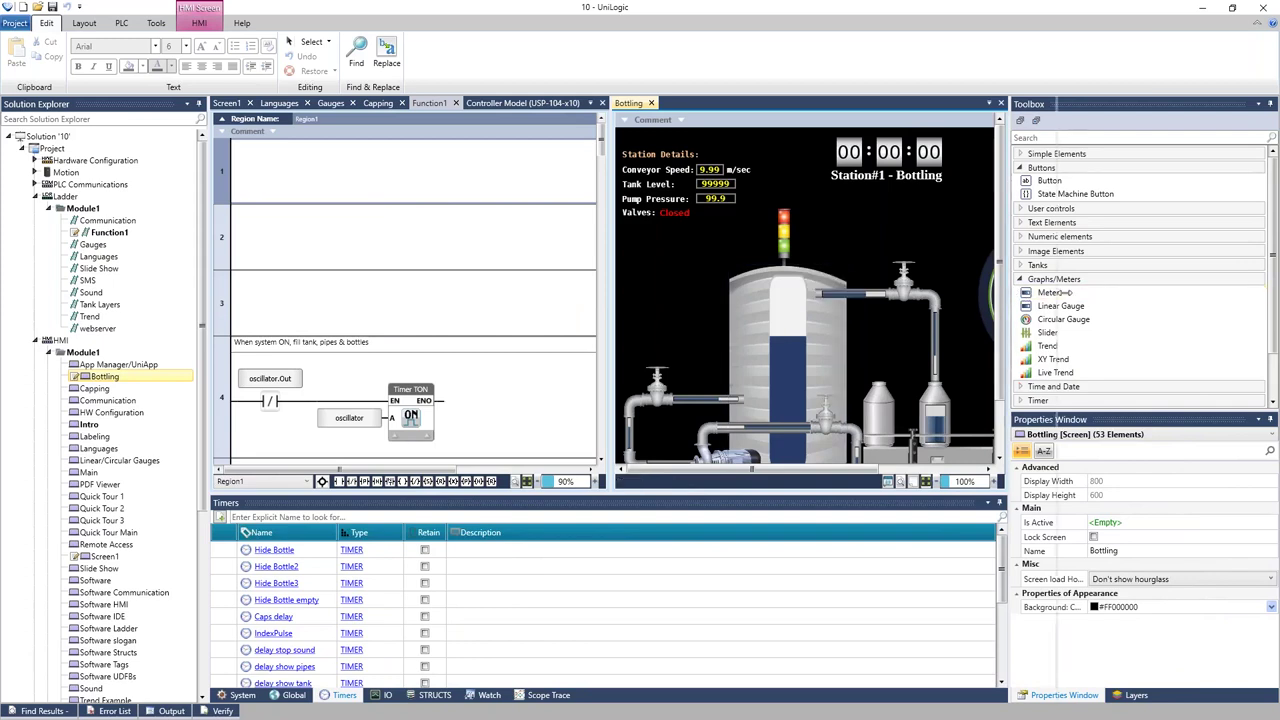
Enlarge the ladder and HMI editing area by narrowing the Toolbox and Properties Window and shortening the Timers tag list.
drag(1010, 291, 1063, 291)
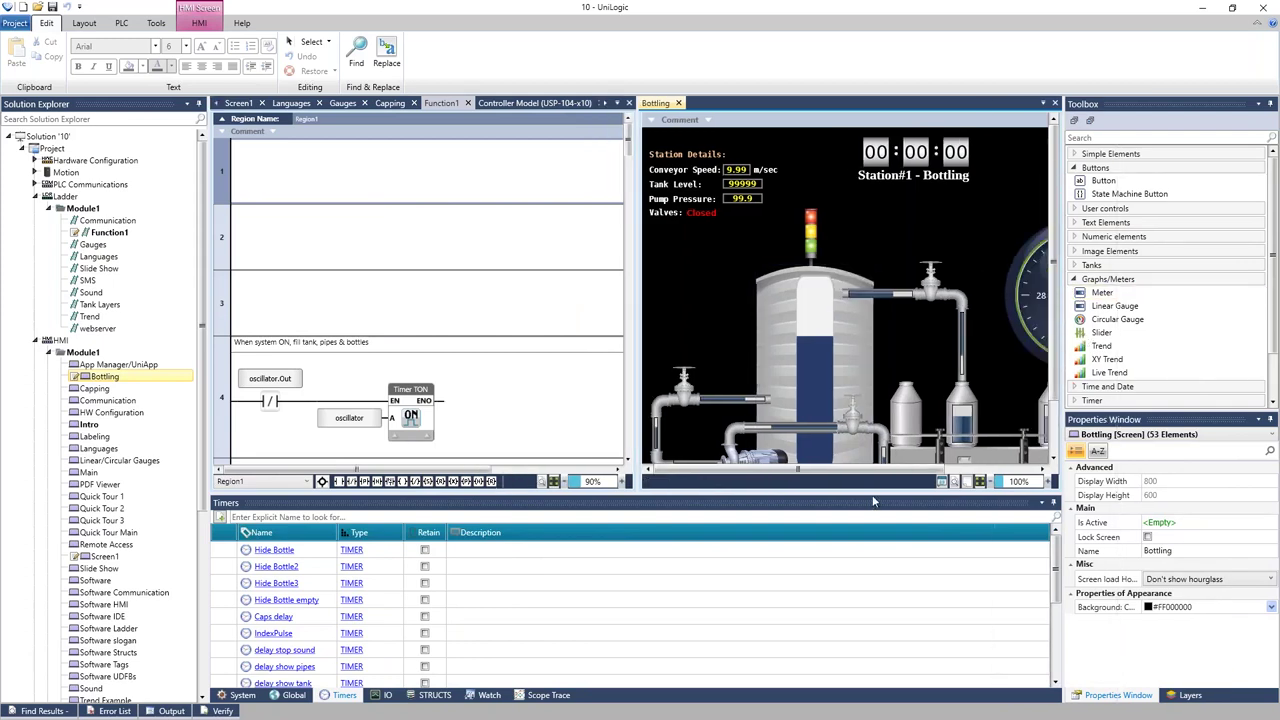
drag(872, 496, 872, 515)
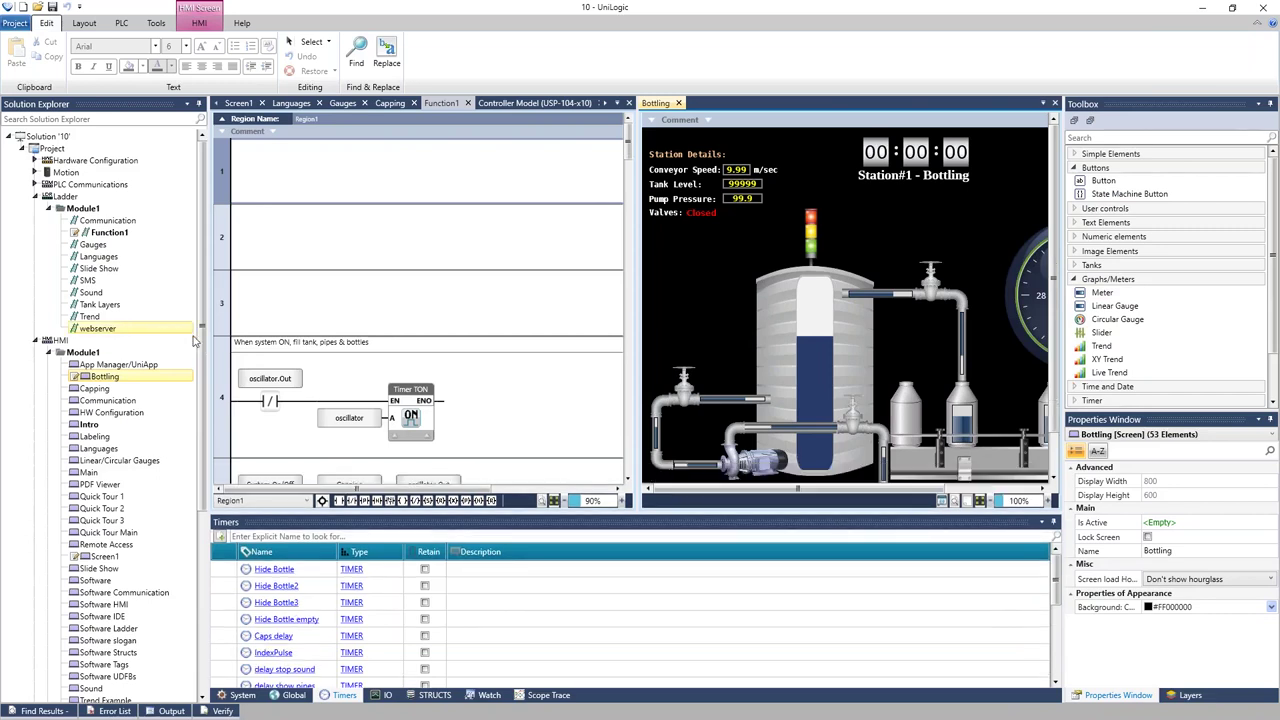
Narrow the Solution Explorer and auto-hide it together with the Toolbox, Properties Window and Layers panes.
drag(206, 343, 186, 330)
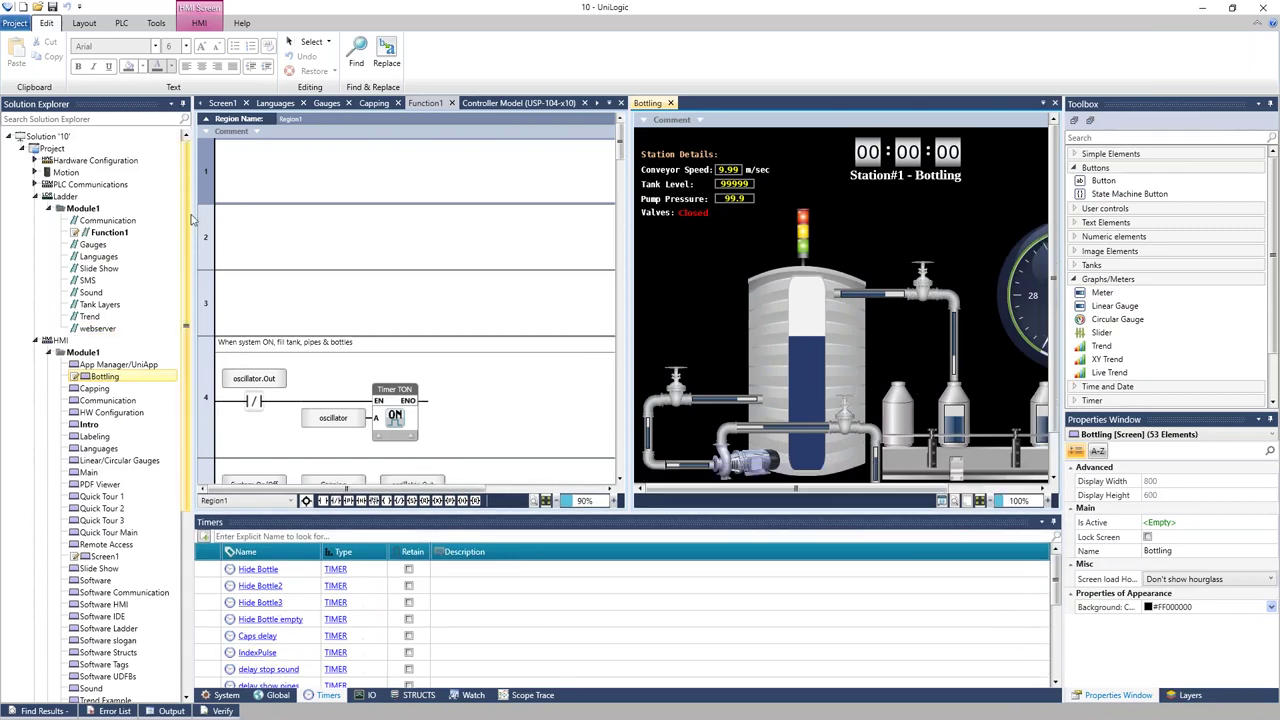
click(184, 106)
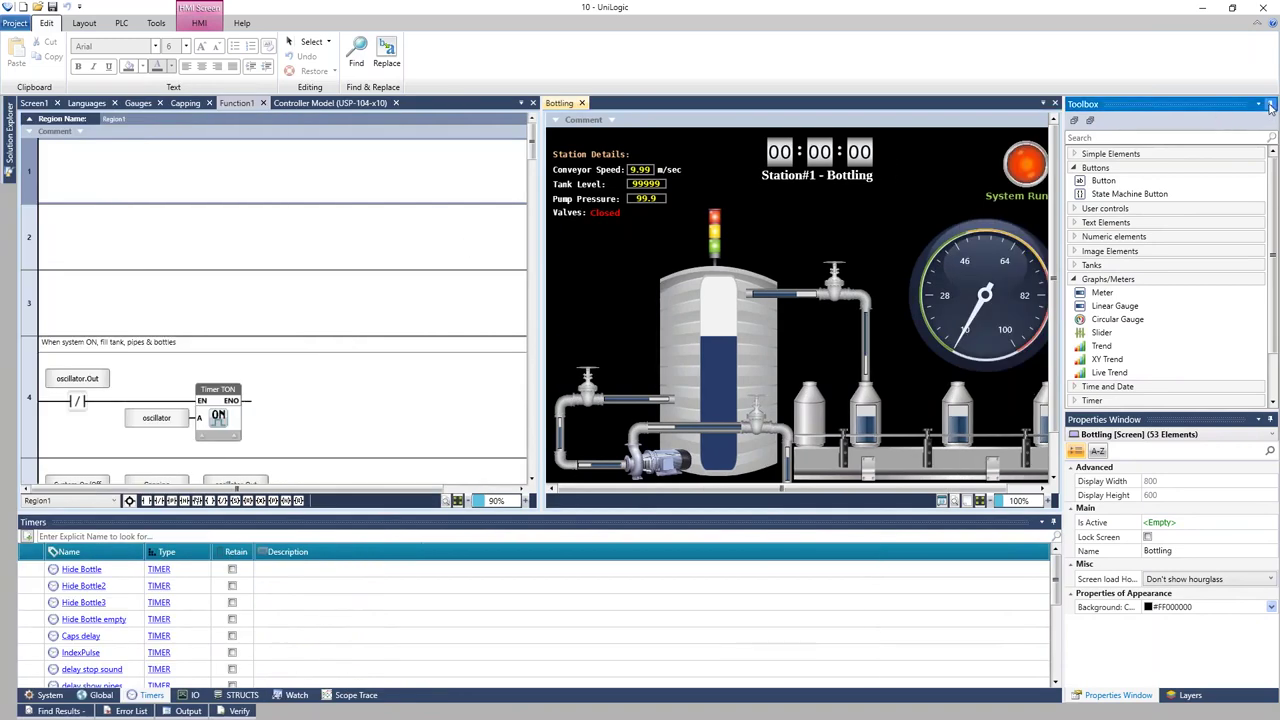
click(1270, 104)
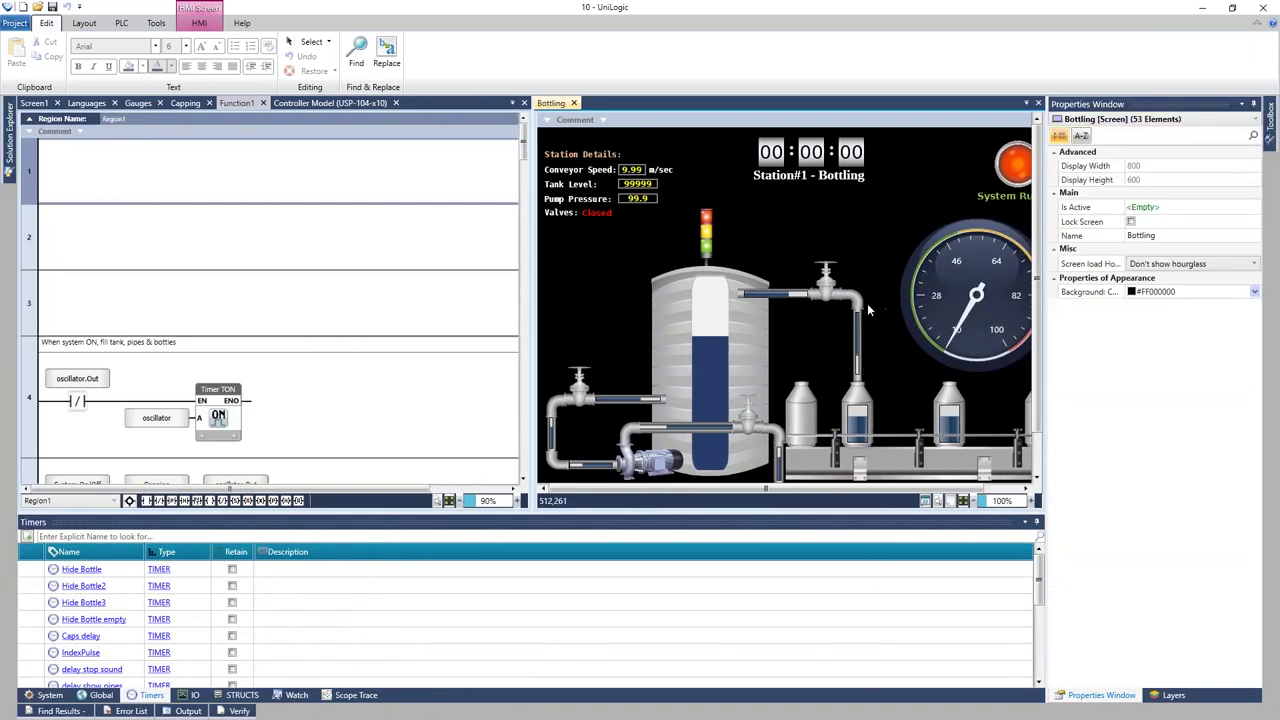
click(1195, 117)
click(1253, 103)
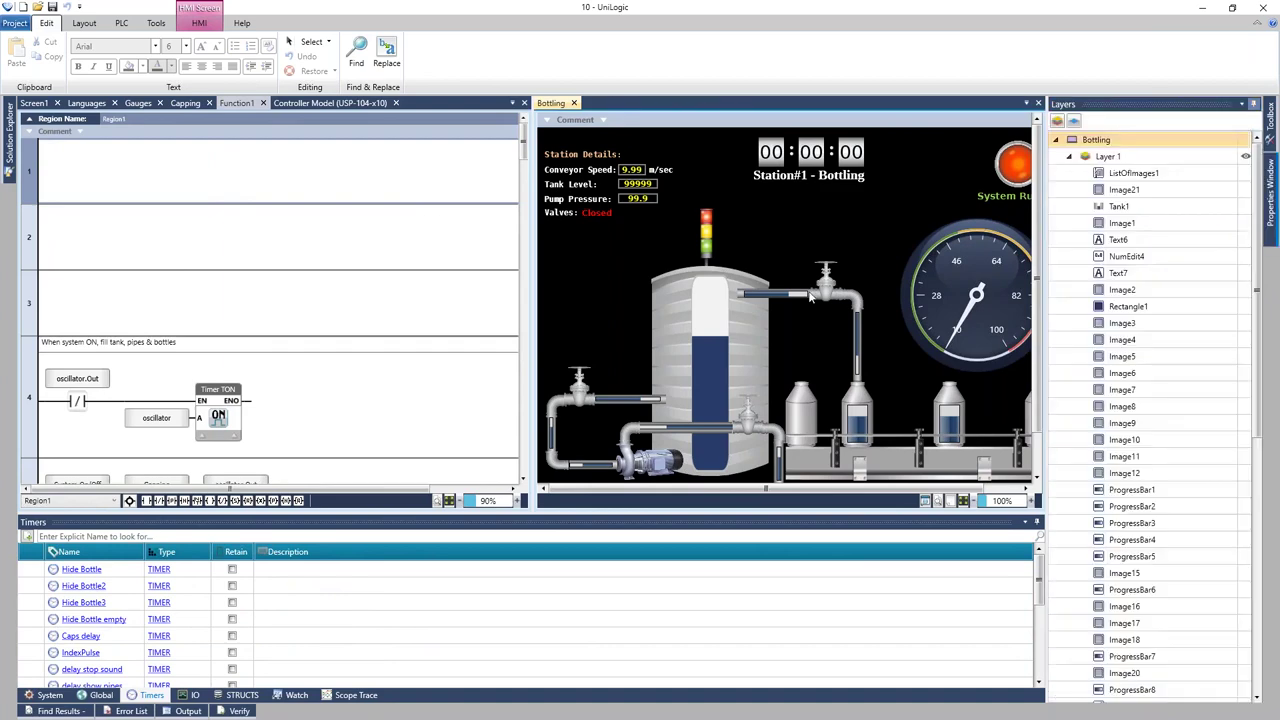
Pin the Solution Explorer, Toolbox, Properties Window and Layers panes back into the workspace.
click(13, 143)
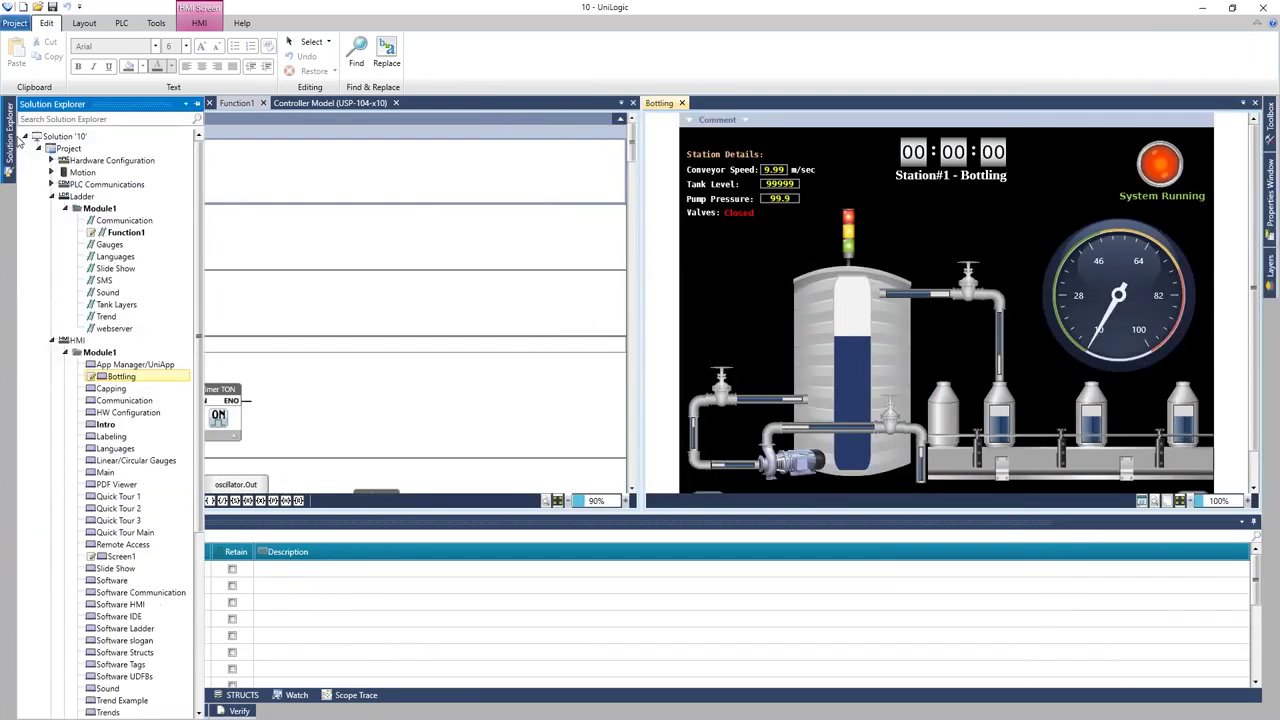
click(197, 103)
click(1268, 152)
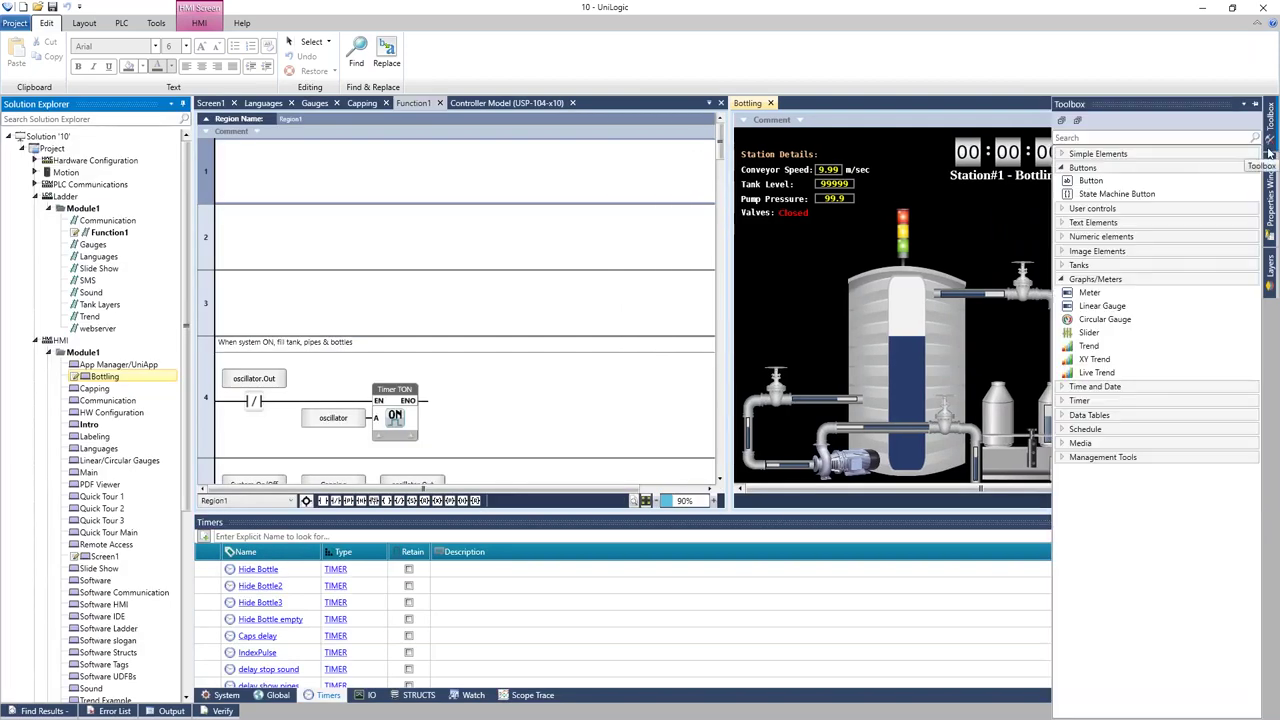
click(1254, 106)
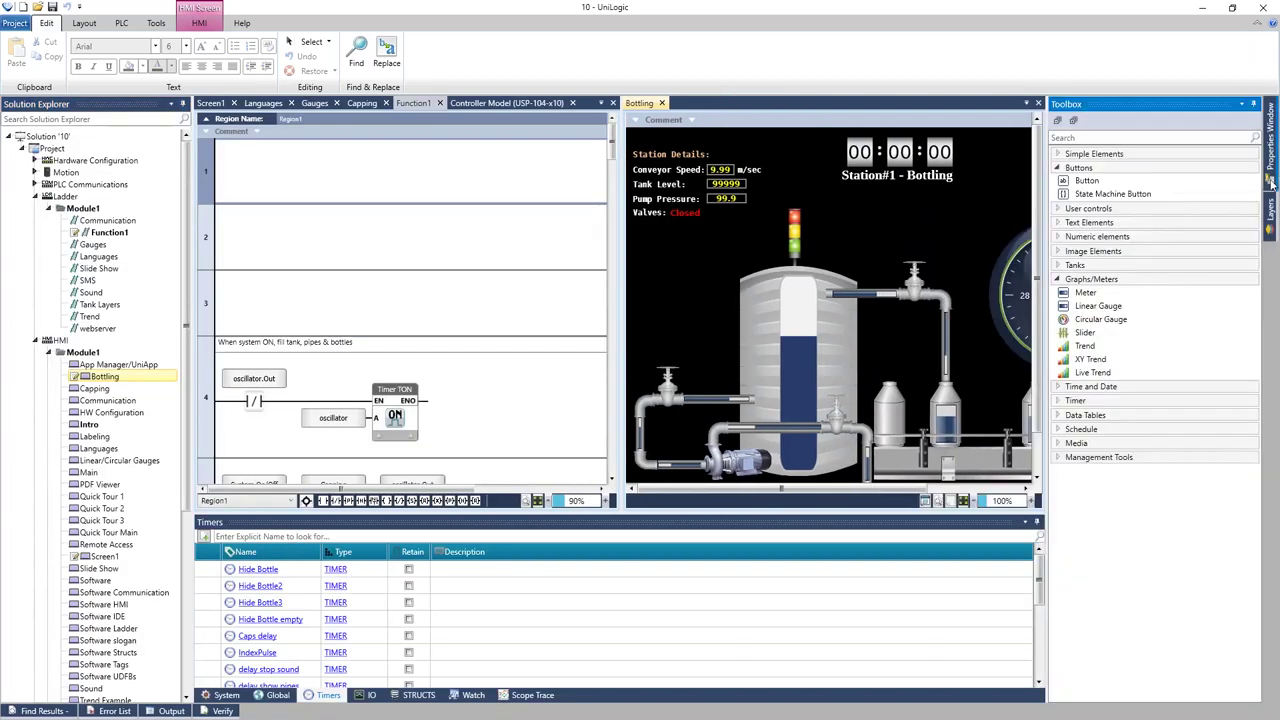
click(1270, 140)
click(1255, 105)
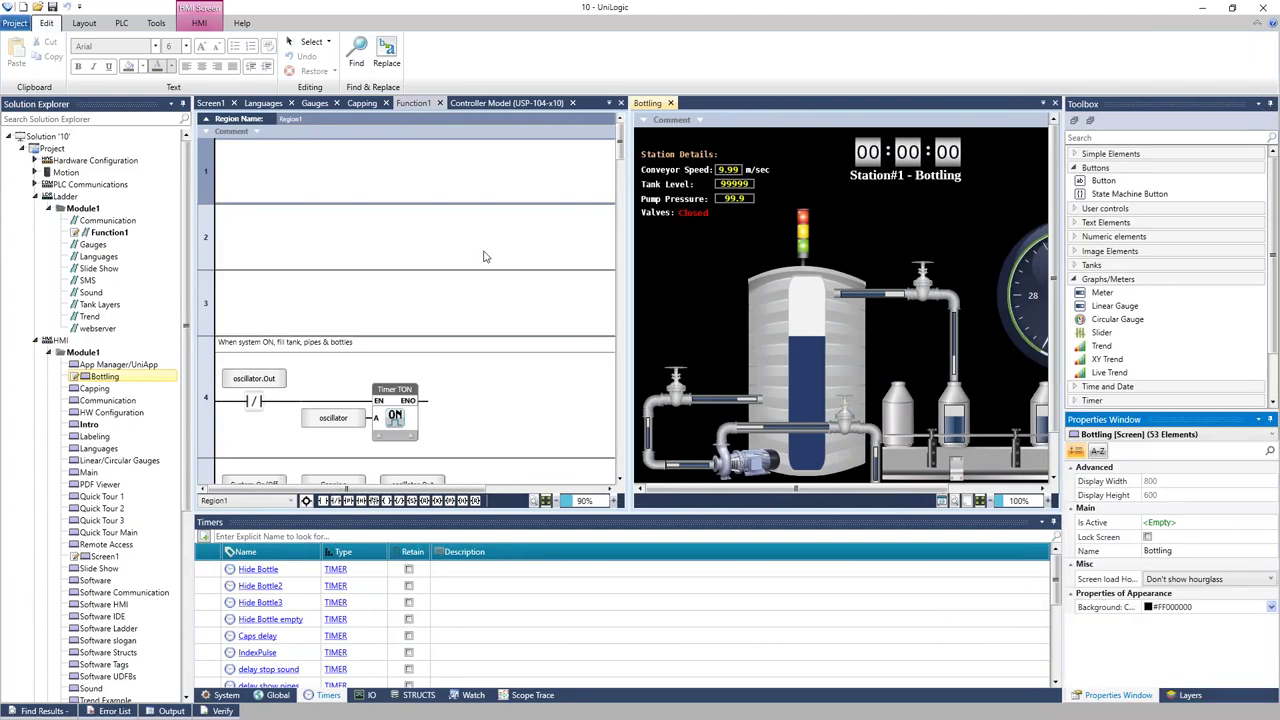
Collapse the ladder element categories and insert a Direct Contact from Basic Elements into rung 1 of Function1.
click(556, 262)
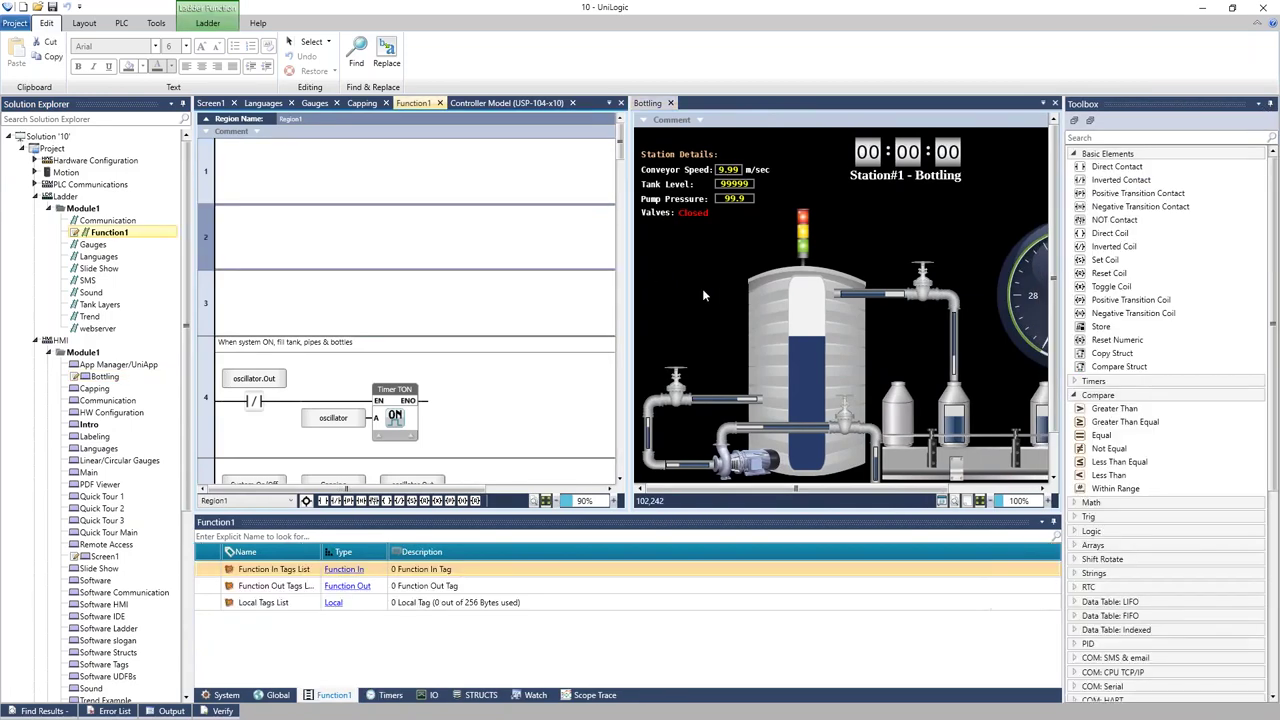
click(1132, 155)
click(1126, 183)
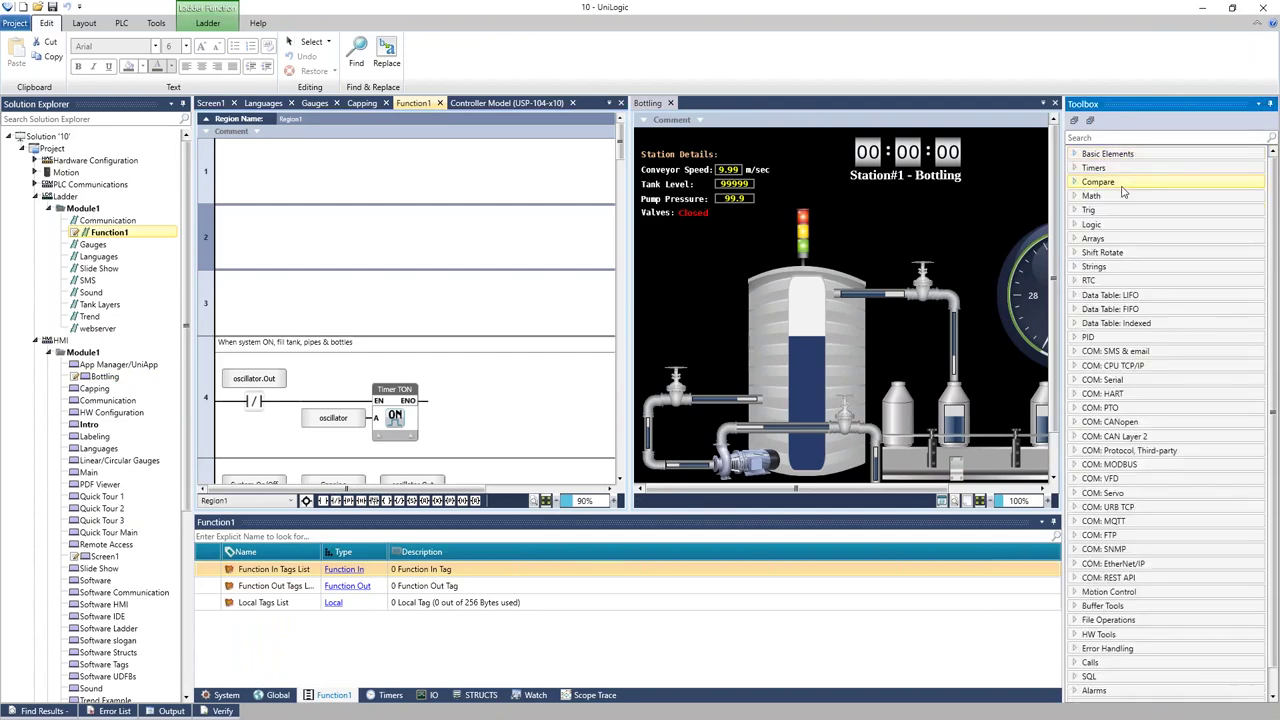
click(1108, 154)
drag(1116, 166, 218, 180)
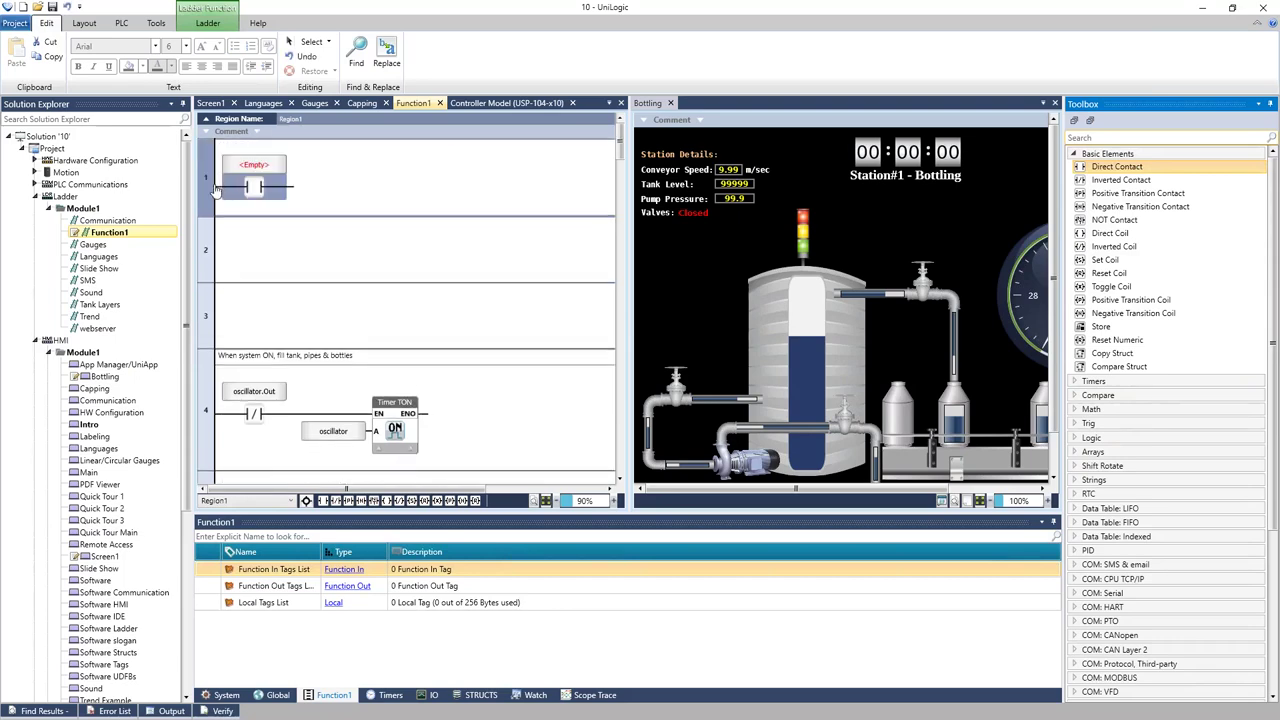
Place a Button on the Bottling screen, below the Station#1 - Bottling title.
click(704, 296)
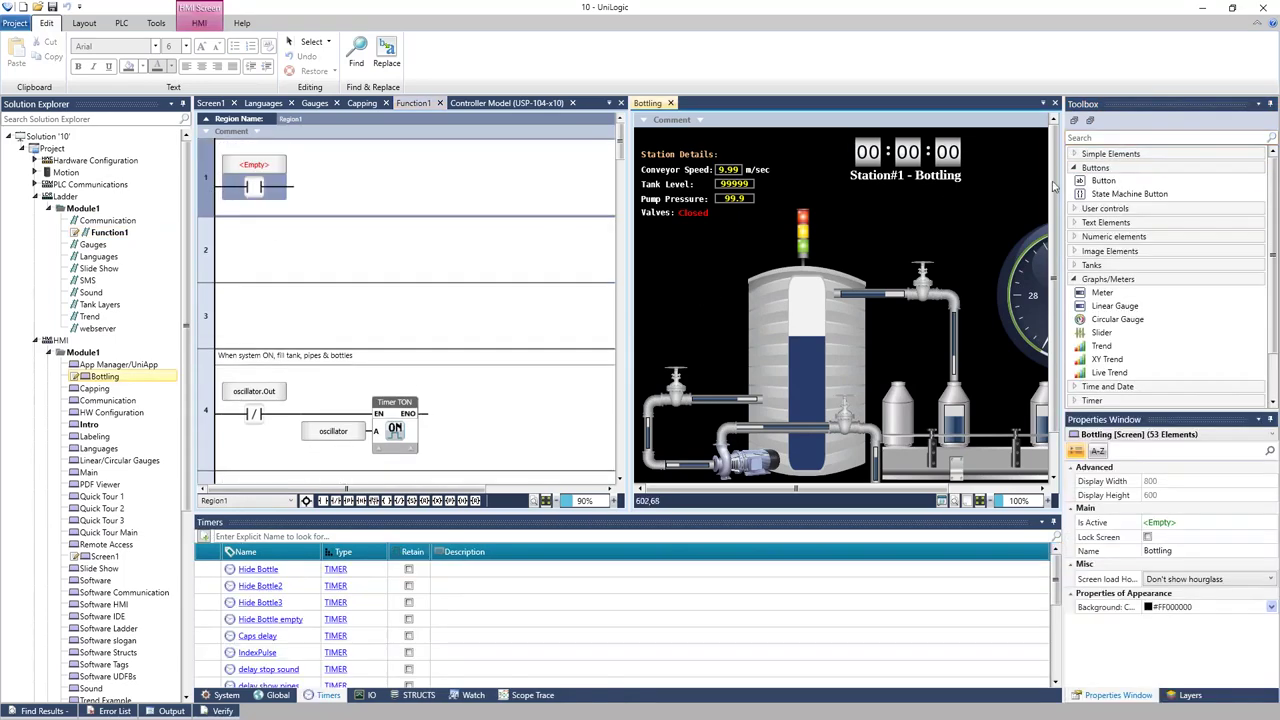
click(1103, 180)
click(830, 212)
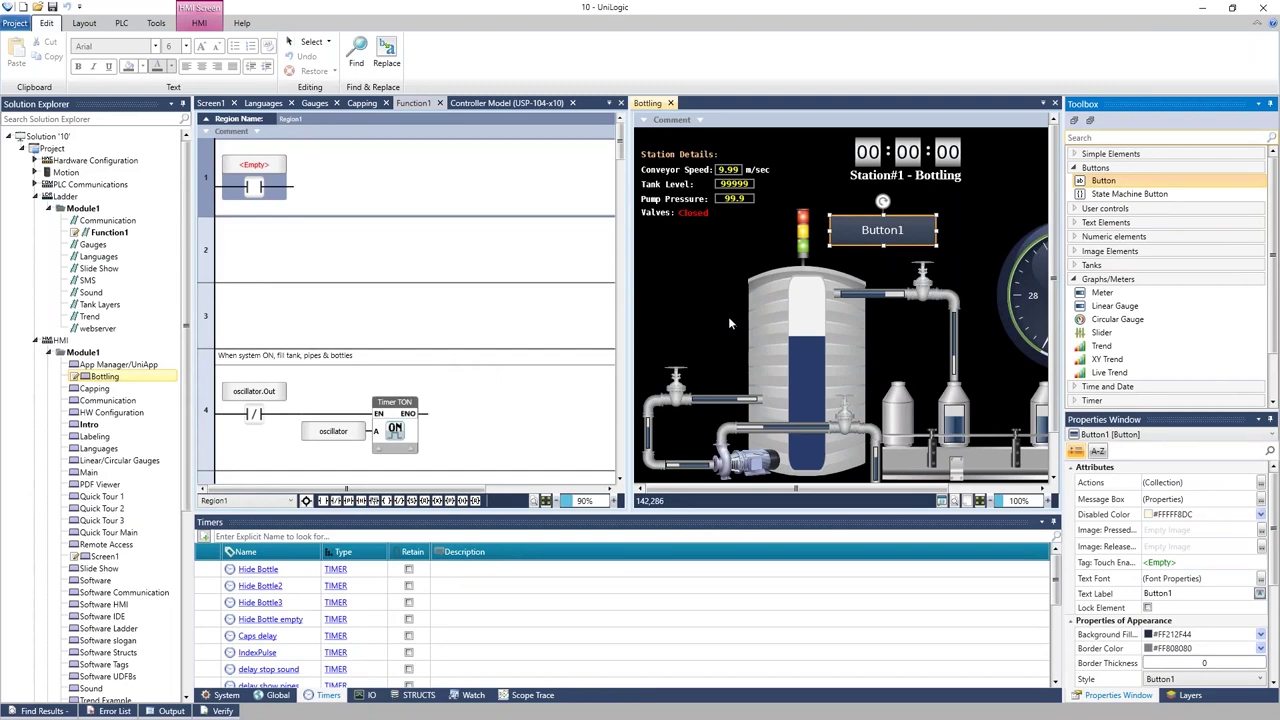
click(687, 268)
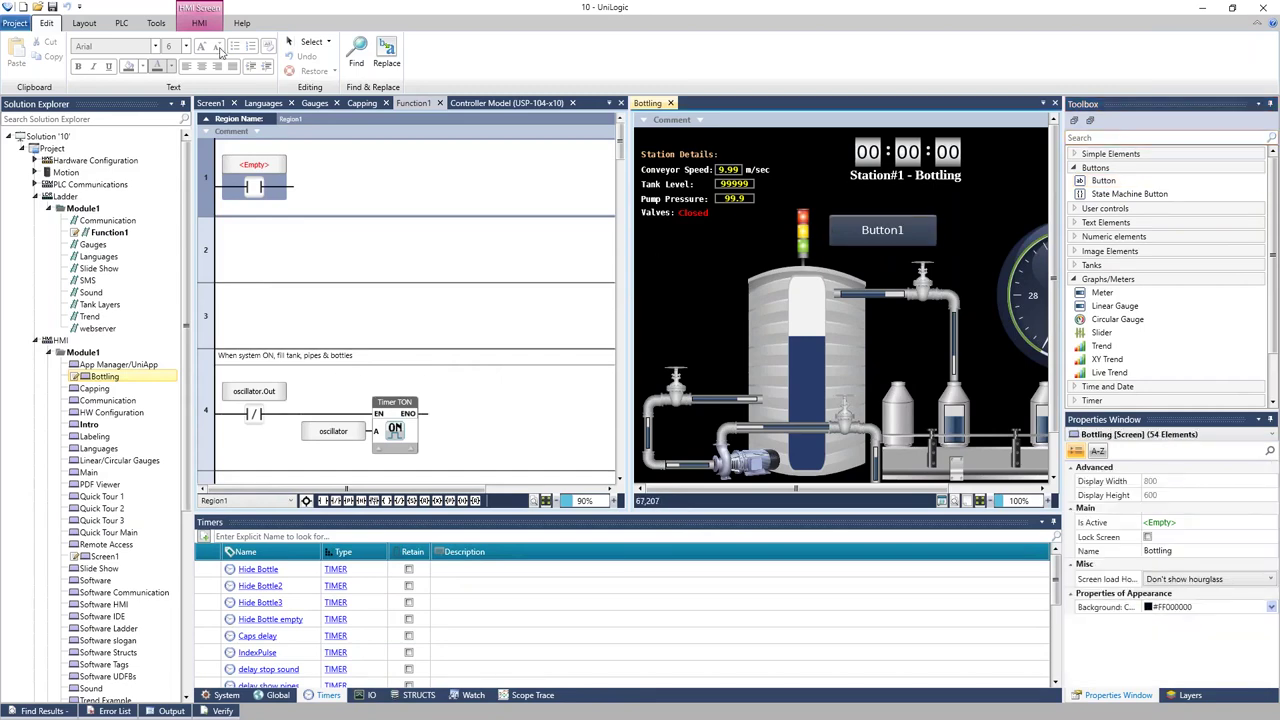
Examine the HMI Themes settings, including the available themes and the elements in the Buttons category.
click(199, 23)
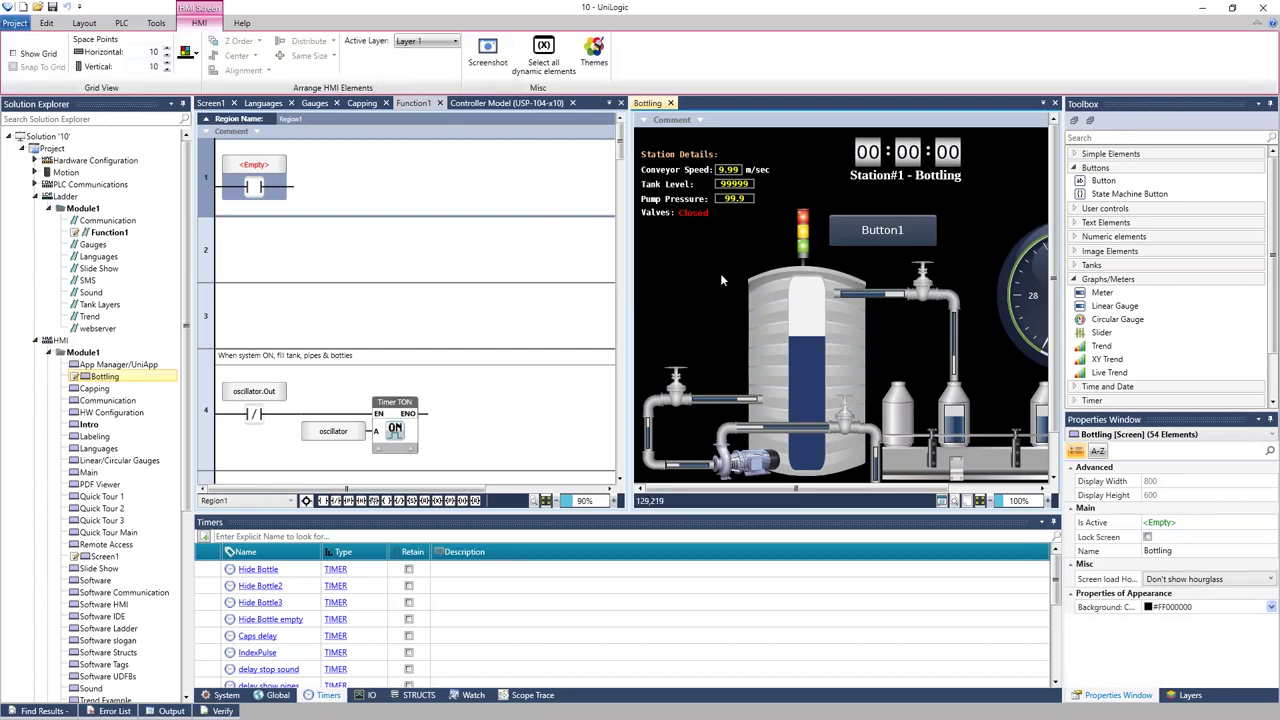
click(595, 55)
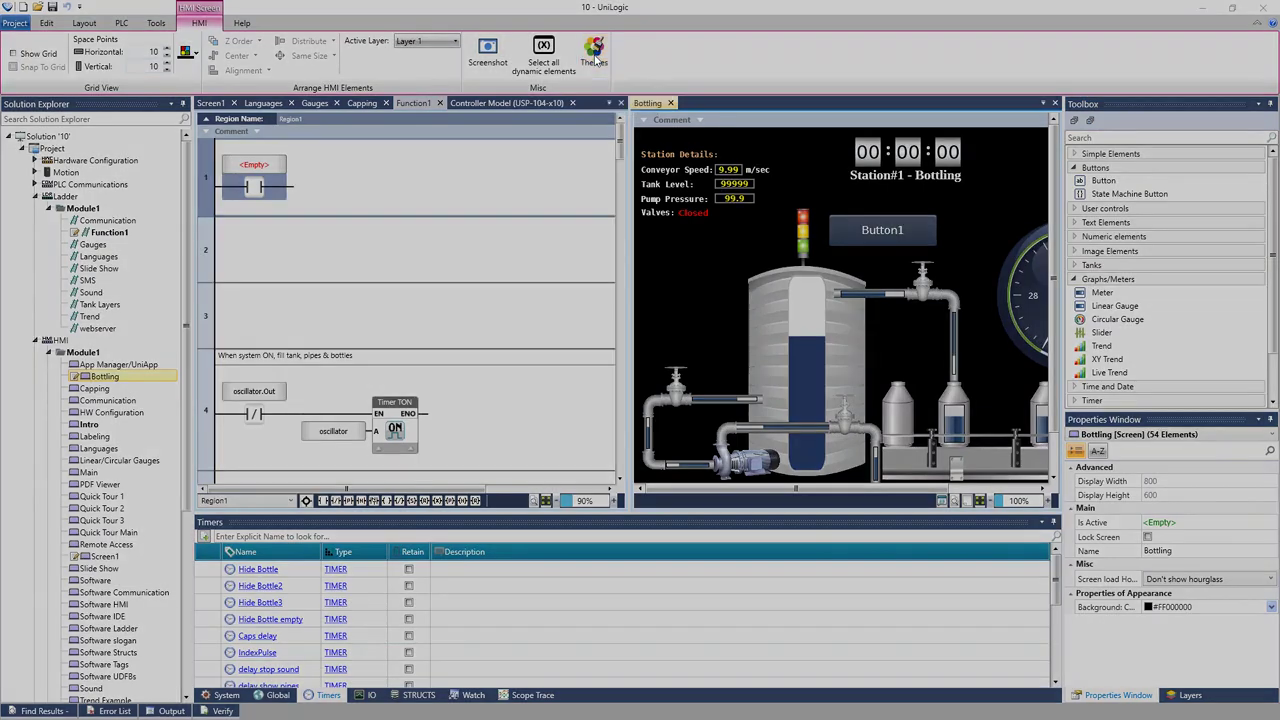
click(781, 566)
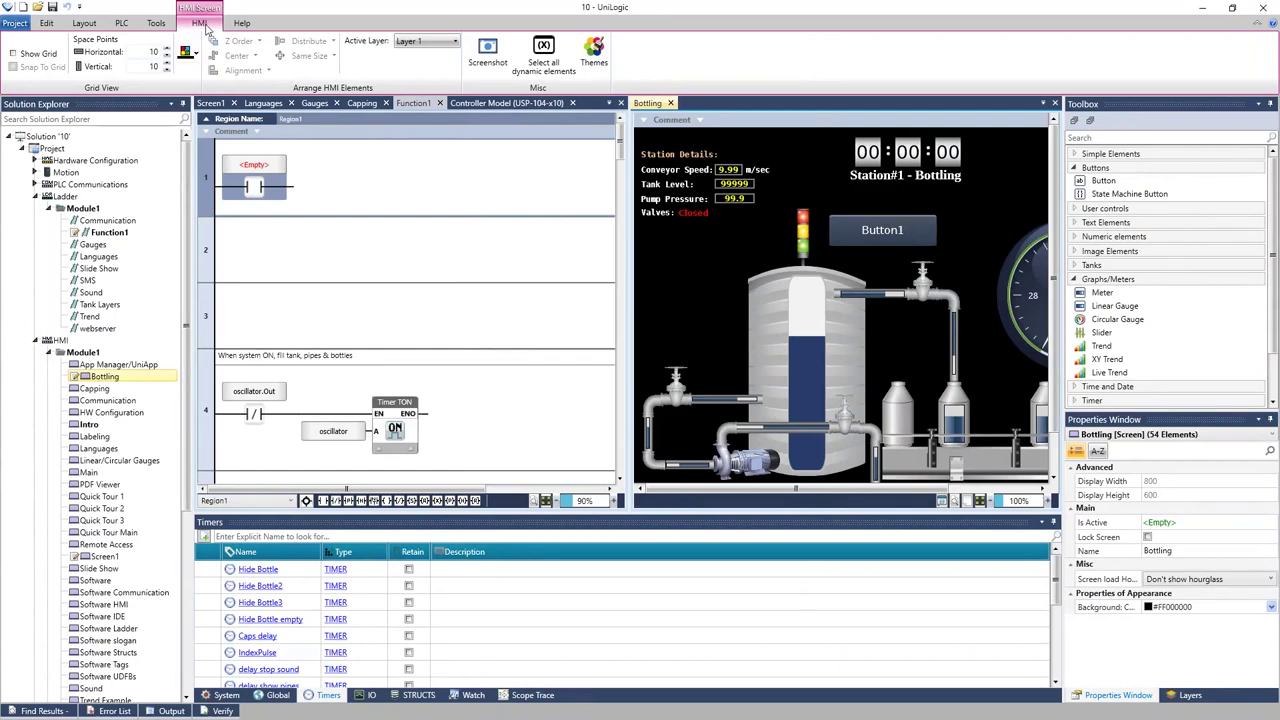
click(592, 62)
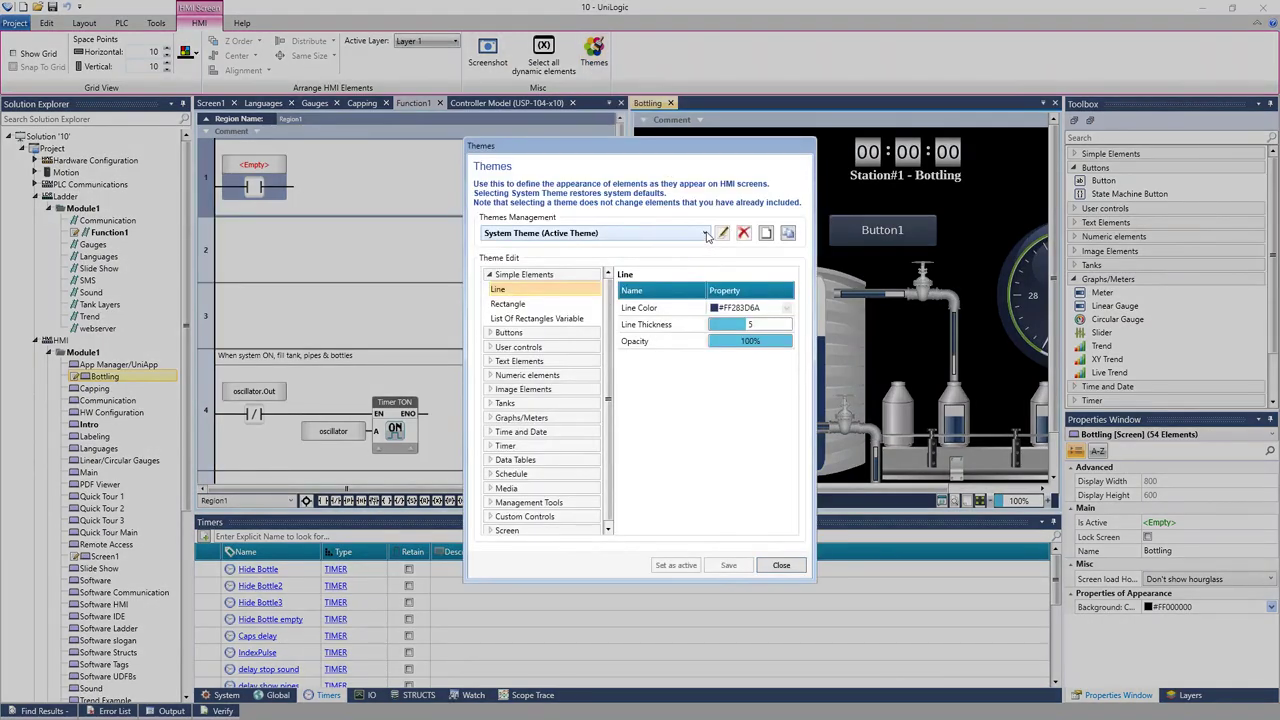
click(706, 234)
click(706, 234)
click(706, 234)
click(706, 234)
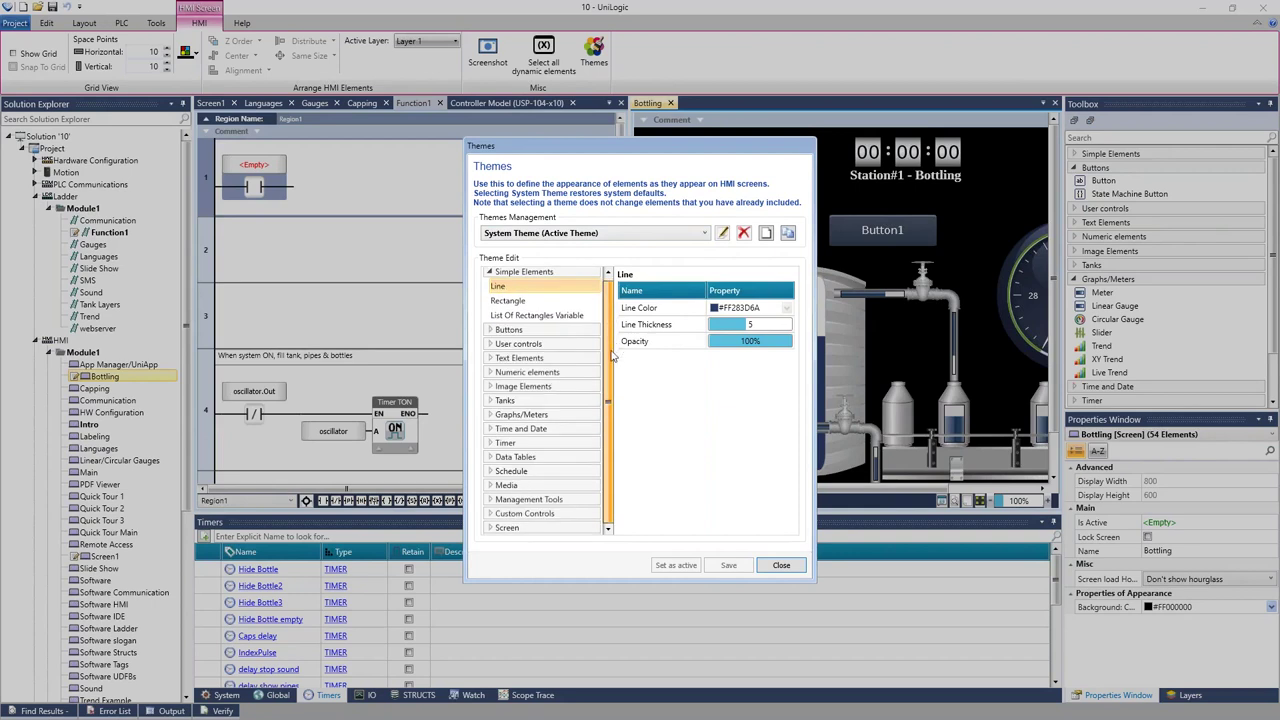
double_click(558, 332)
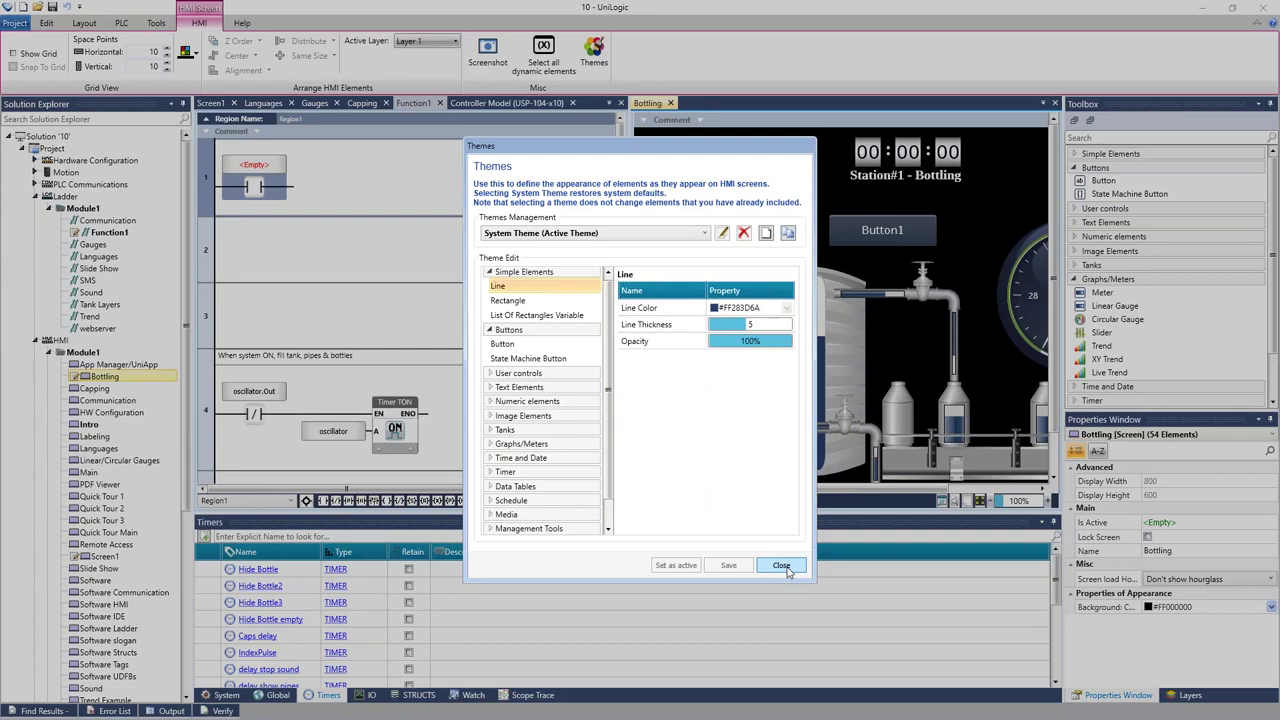
click(781, 566)
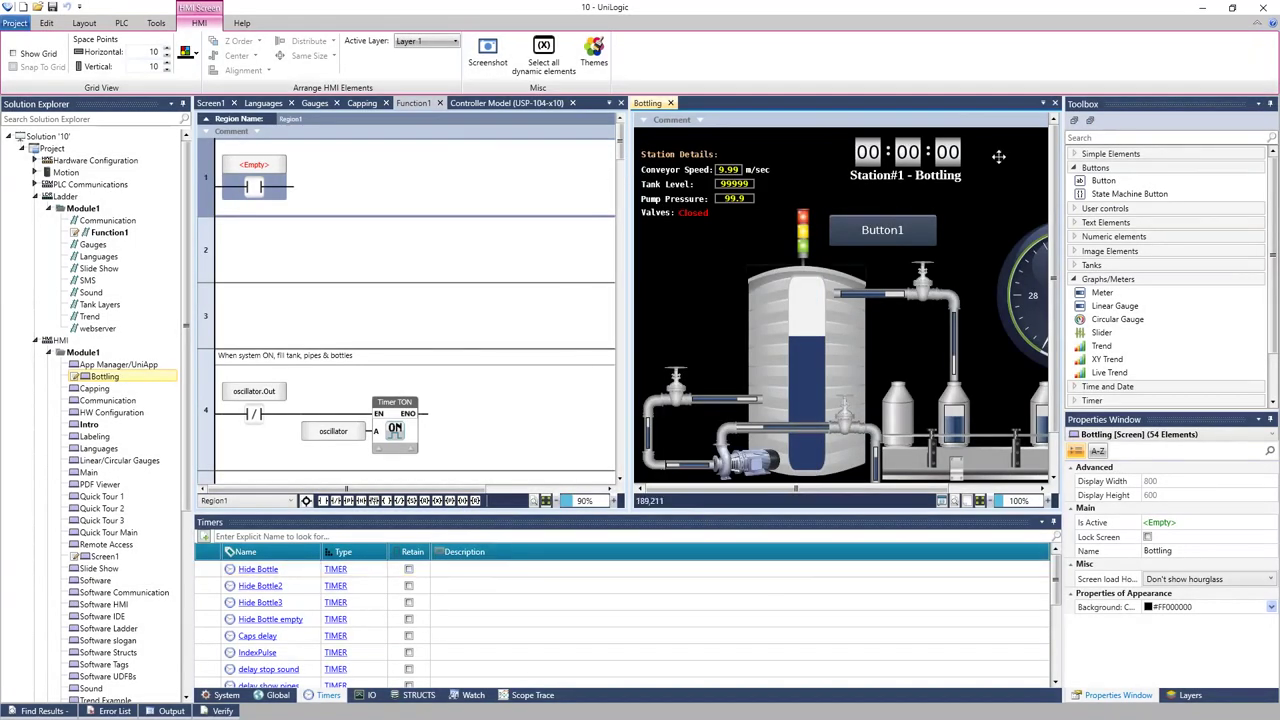
Close the Bottling screen and the Controller Model page, and delete the empty Direct Contact from rung 1 of Function1.
click(1054, 104)
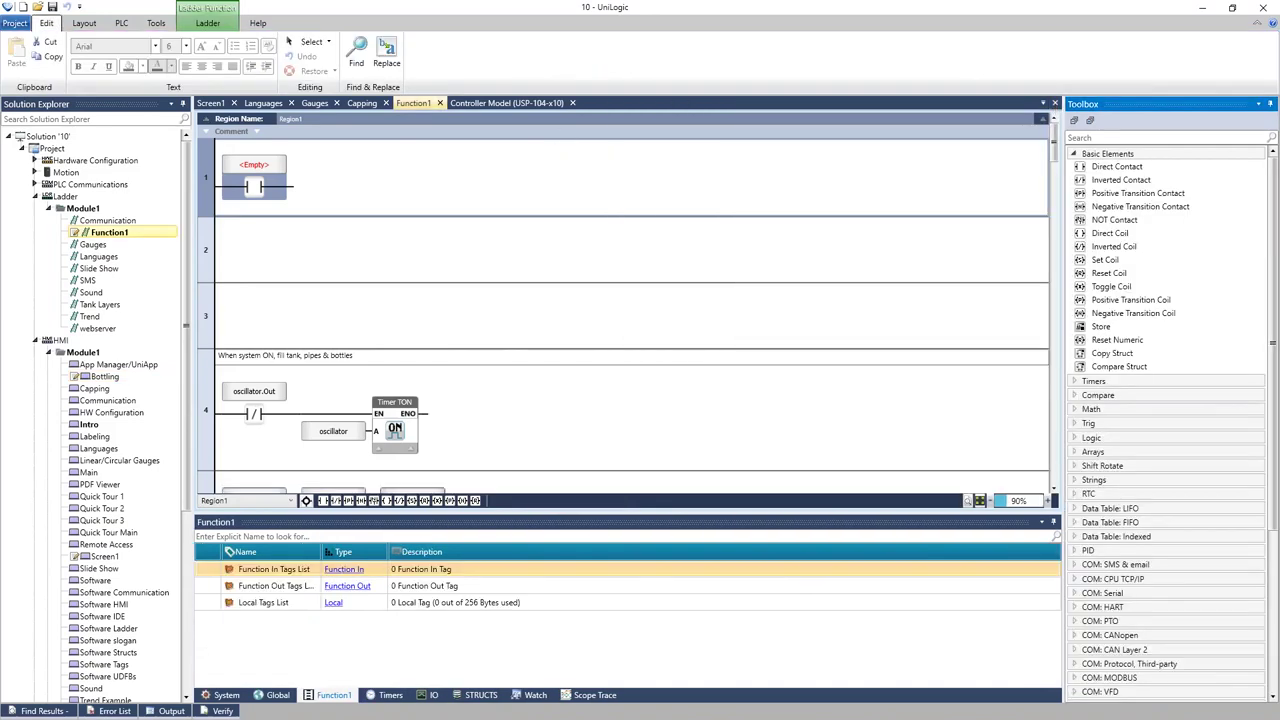
click(573, 104)
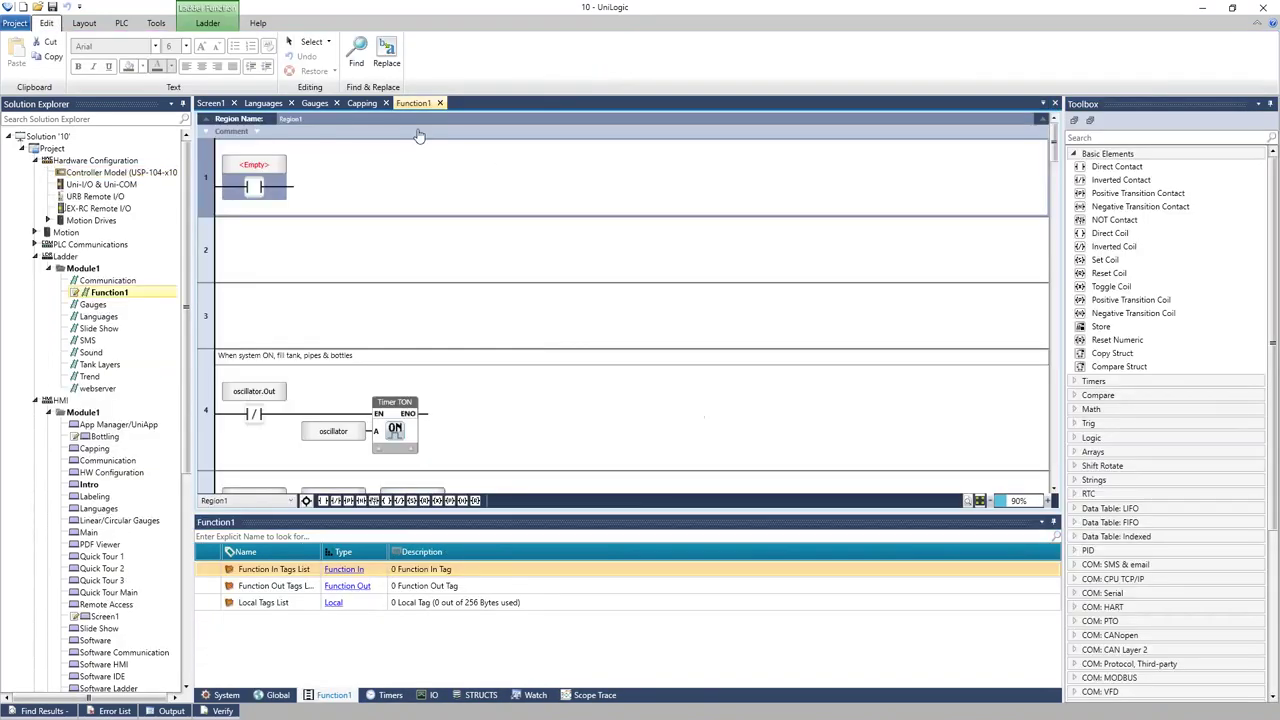
key(Delete)
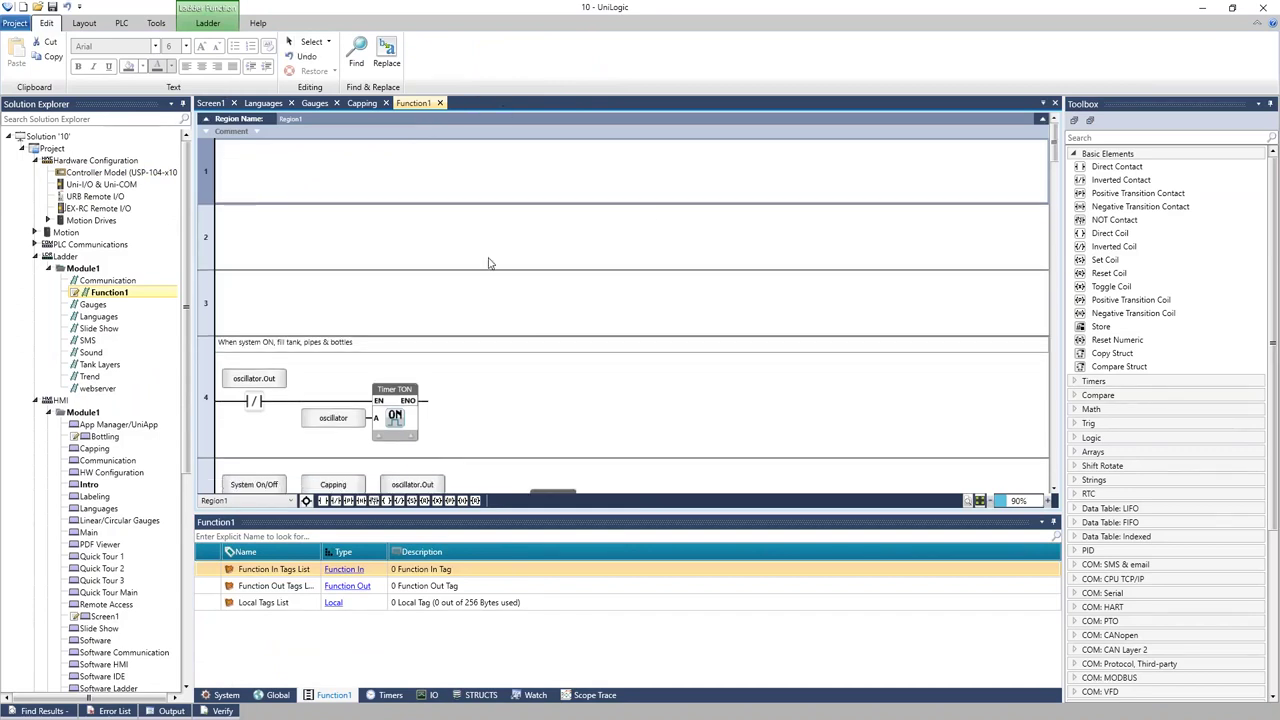
click(628, 236)
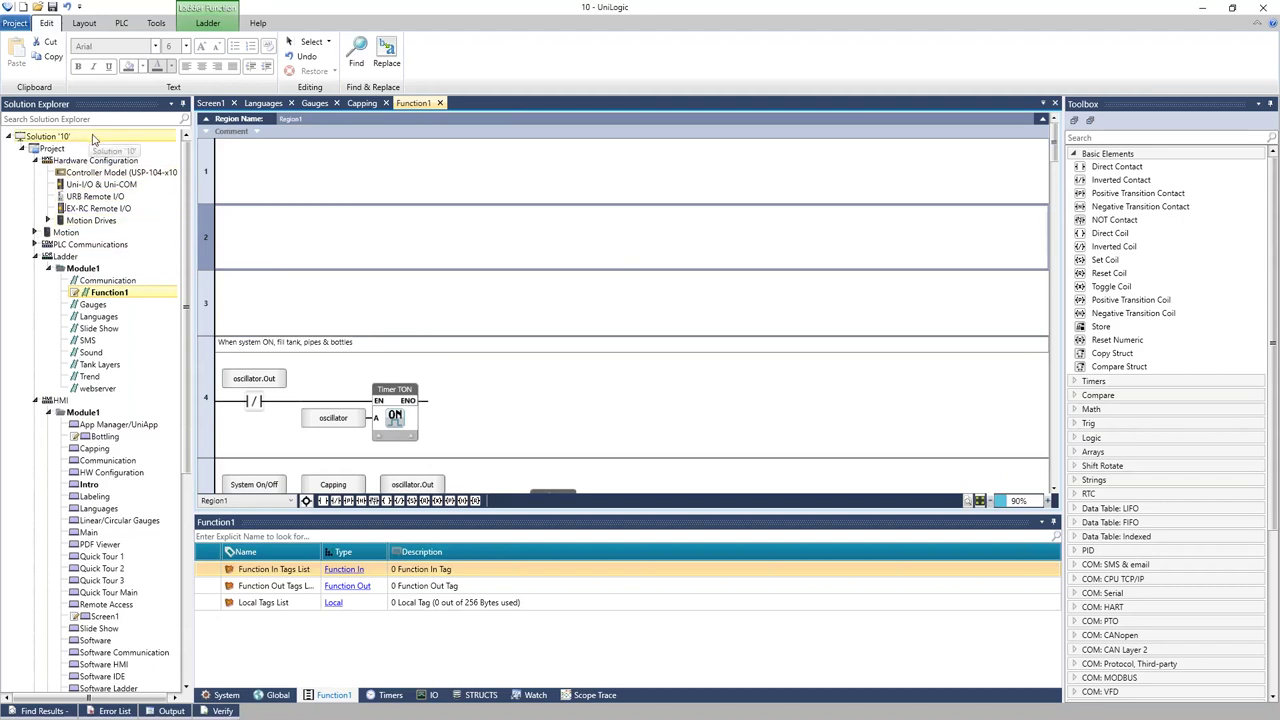
View the Controller Model page, then add UID-0808R and UID-0808T modules in adjacent slots of the Uni-I/O & Uni-COM configuration.
double_click(113, 174)
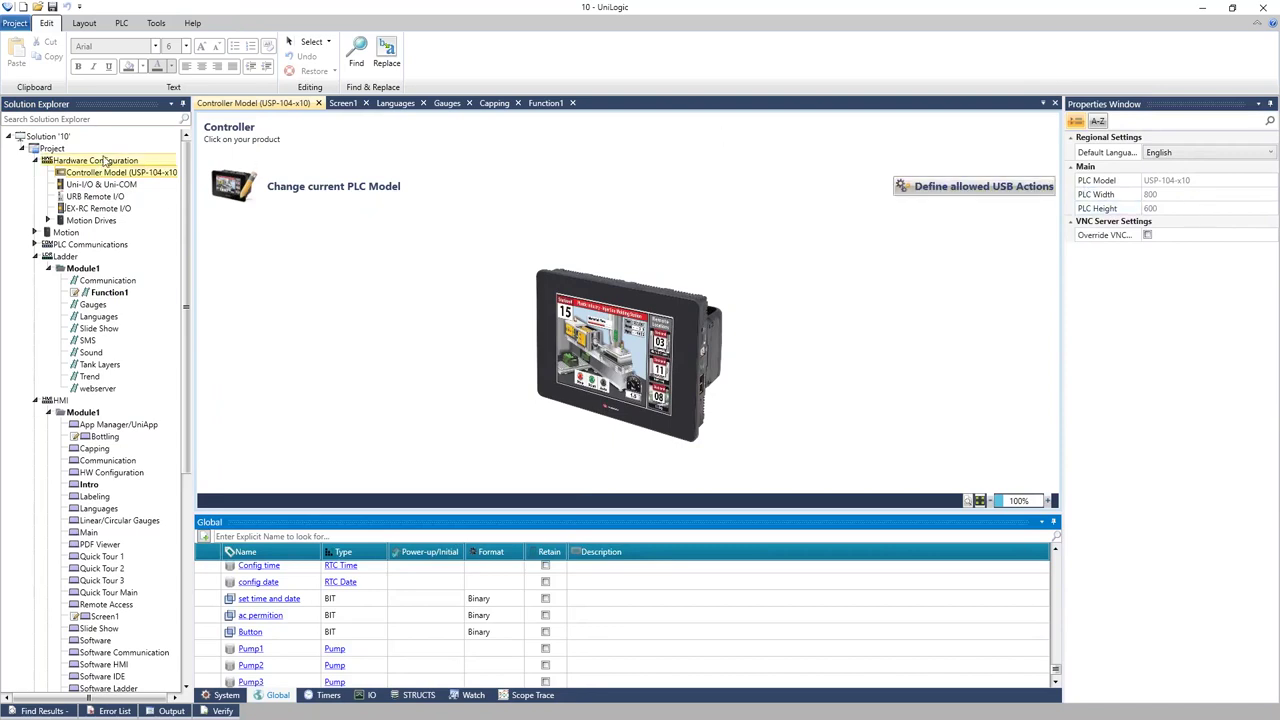
double_click(102, 186)
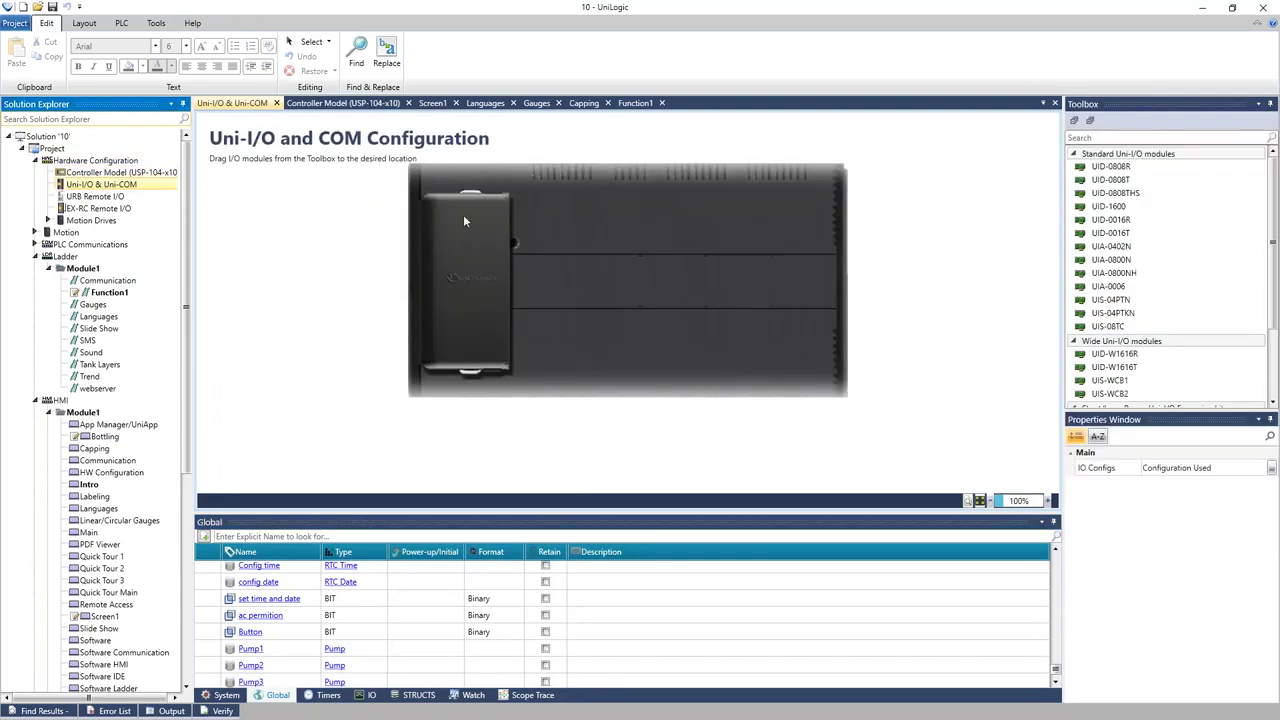
double_click(1111, 170)
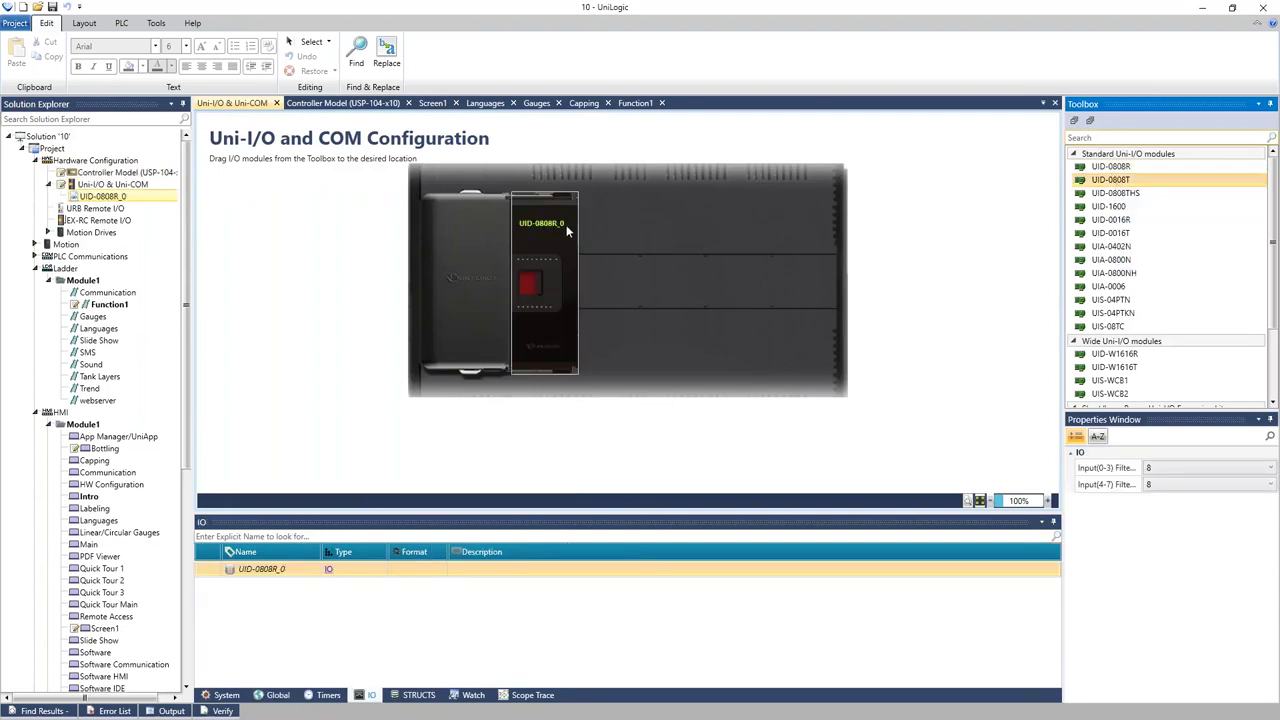
drag(567, 230, 585, 228)
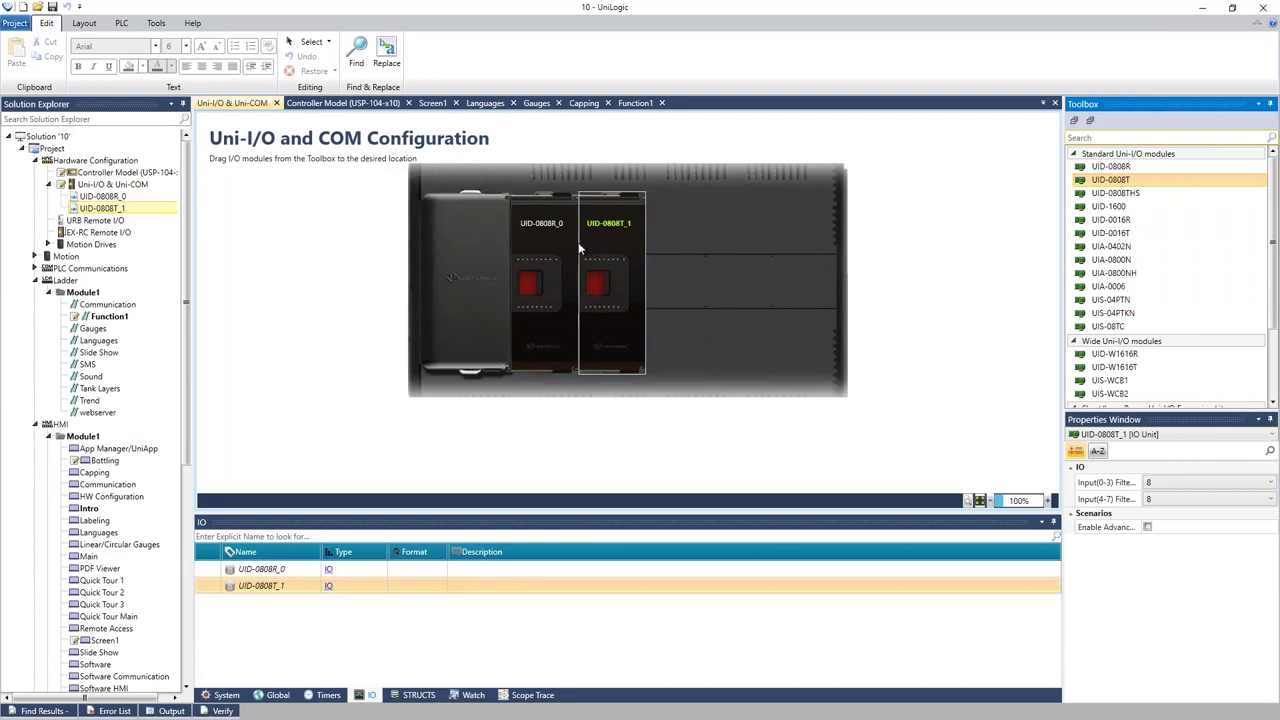
click(571, 276)
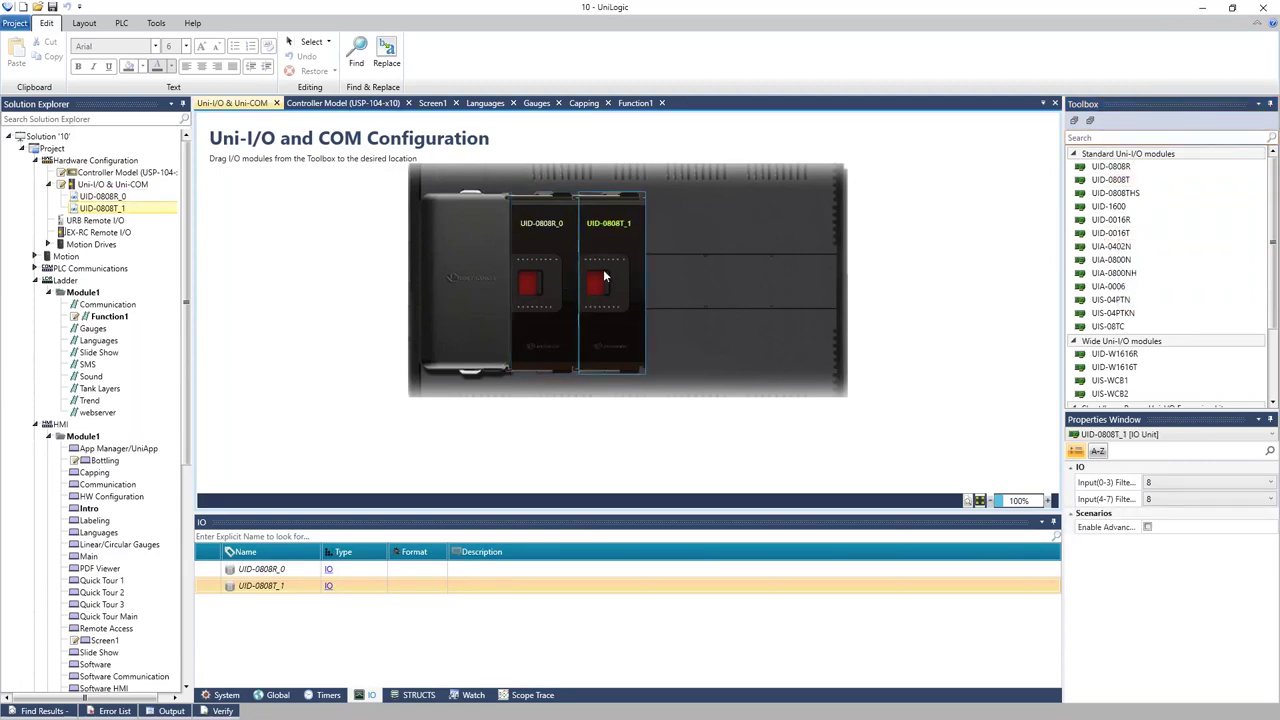
Add the UAG-XKXXX short range expansion adapter after the UID-0808T module.
scroll(1148, 365, down, 3)
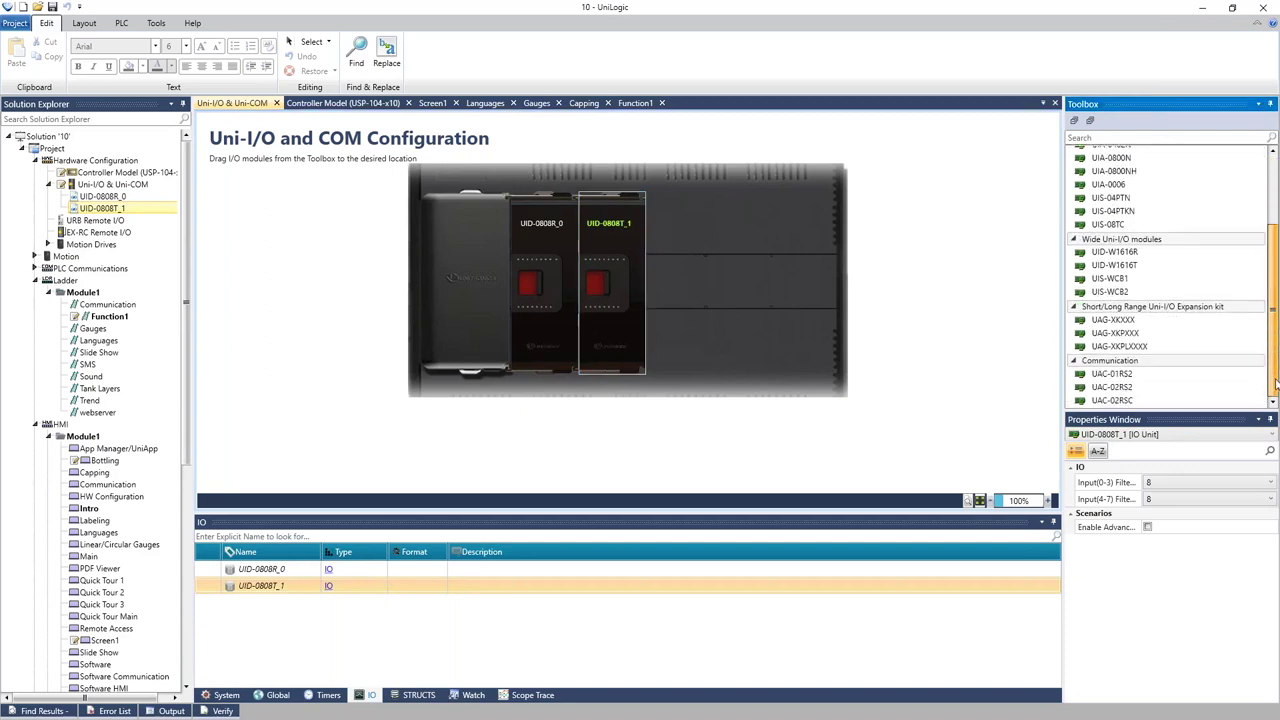
double_click(1115, 322)
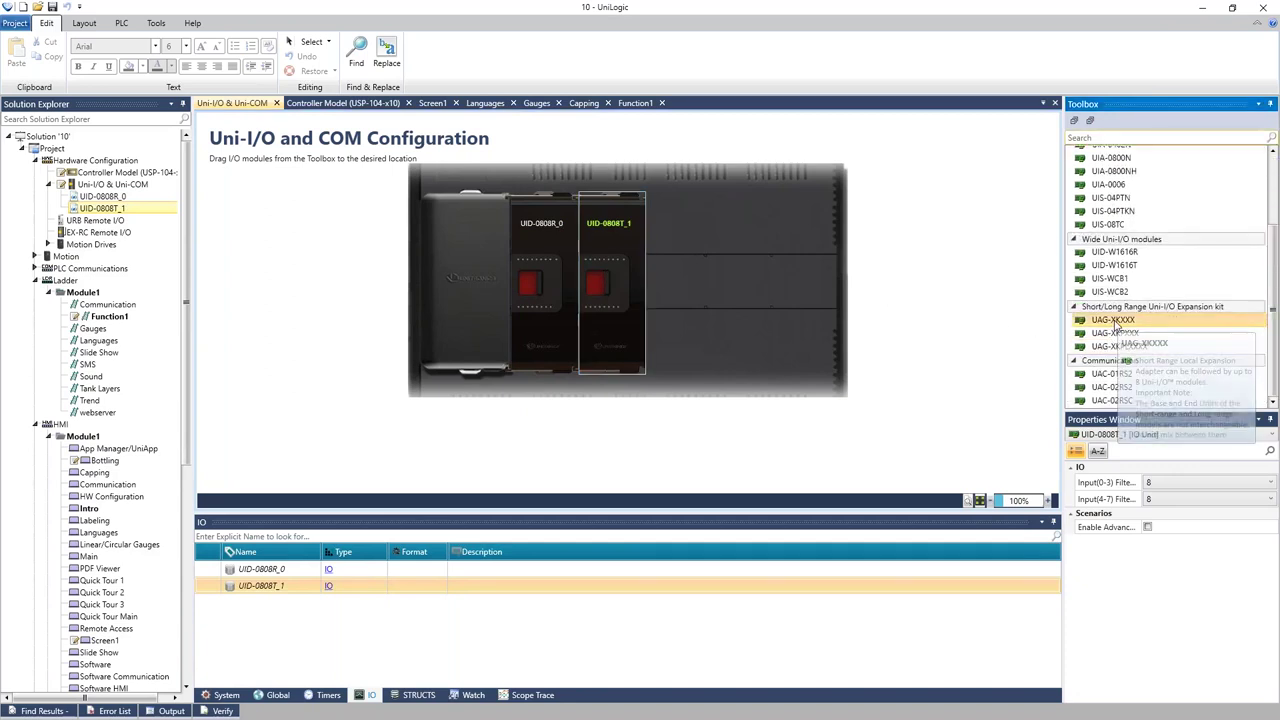
click(993, 503)
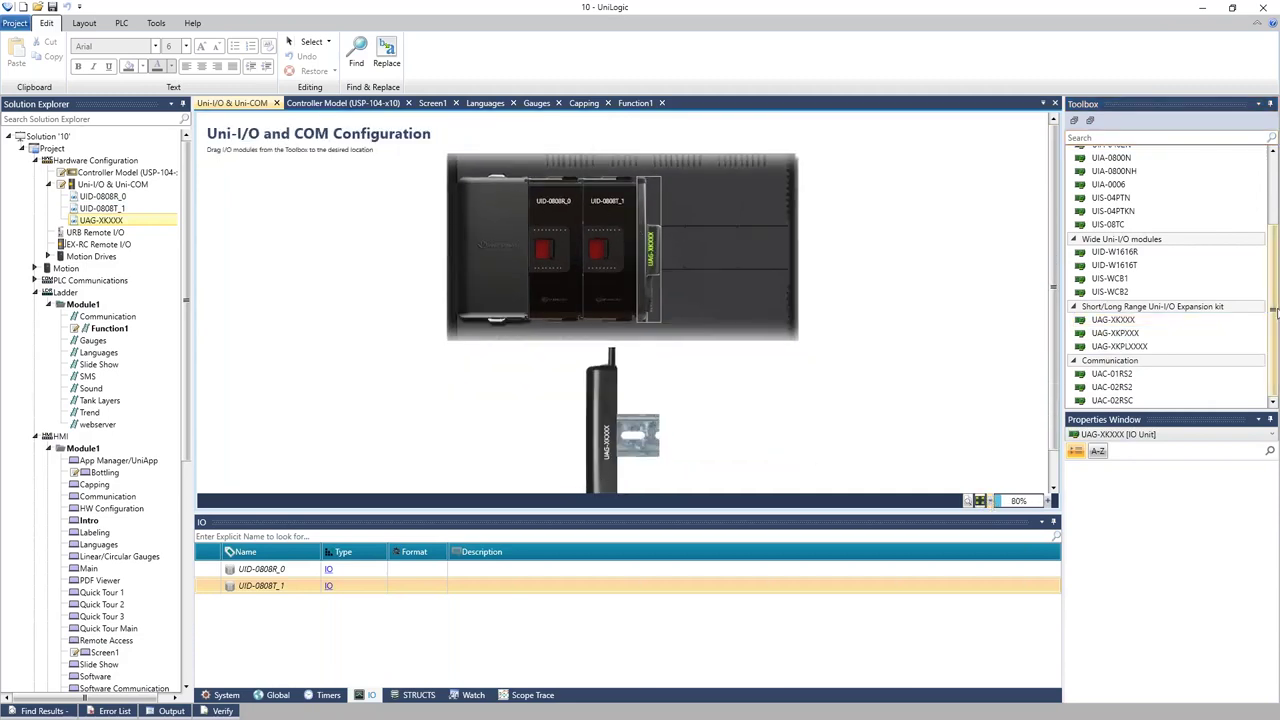
Add a UID-0808R, two UID-0808T and a UID-1600 module to the UAG-XKXXX expansion rack.
drag(1273, 316, 1272, 205)
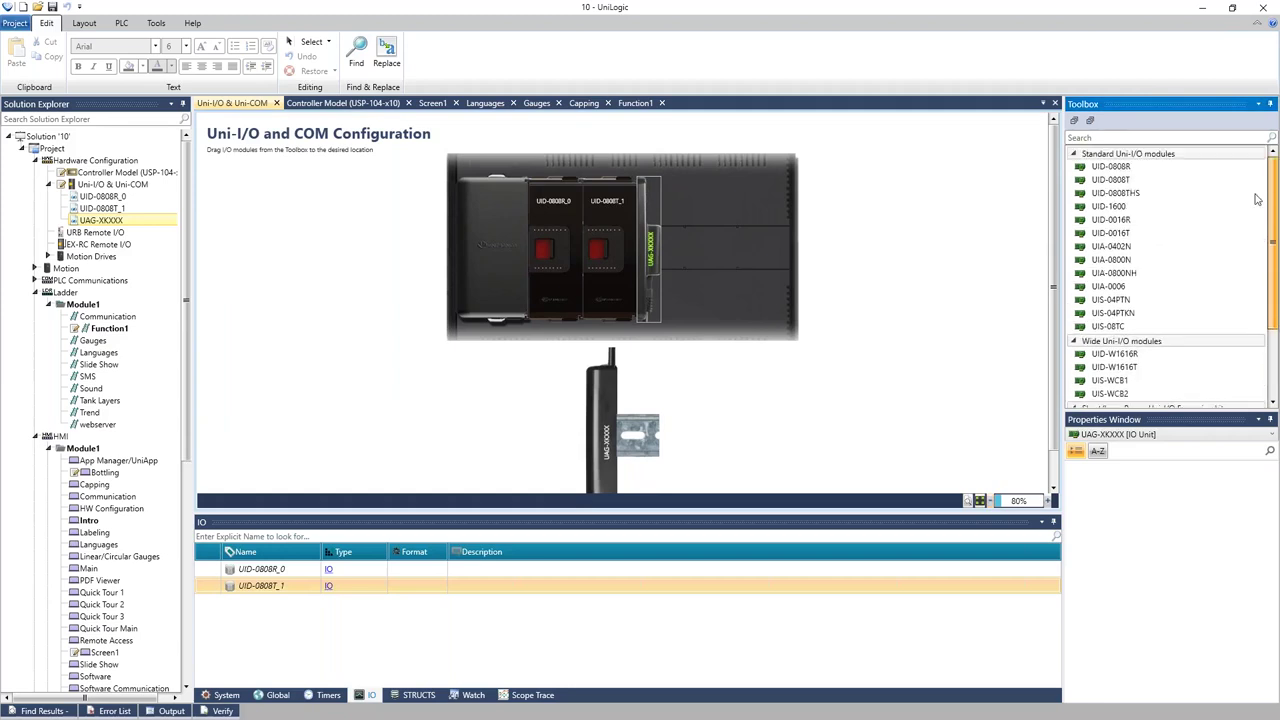
double_click(1134, 170)
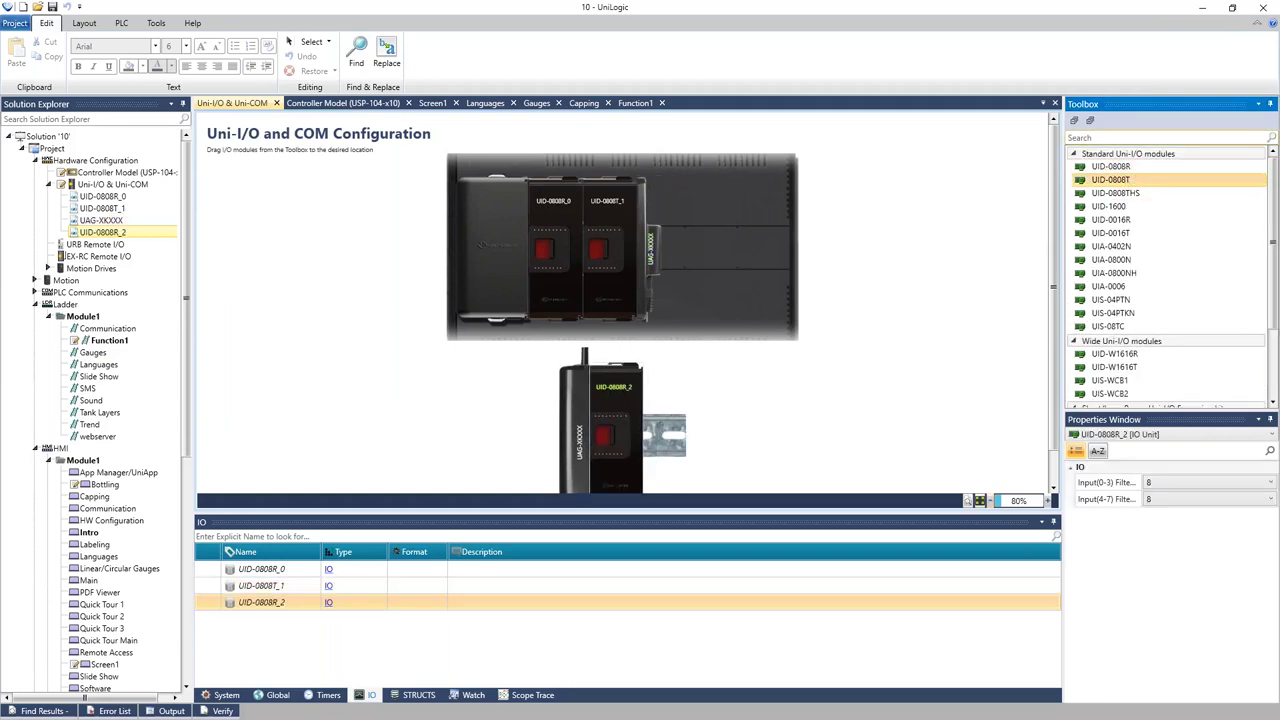
double_click(1112, 180)
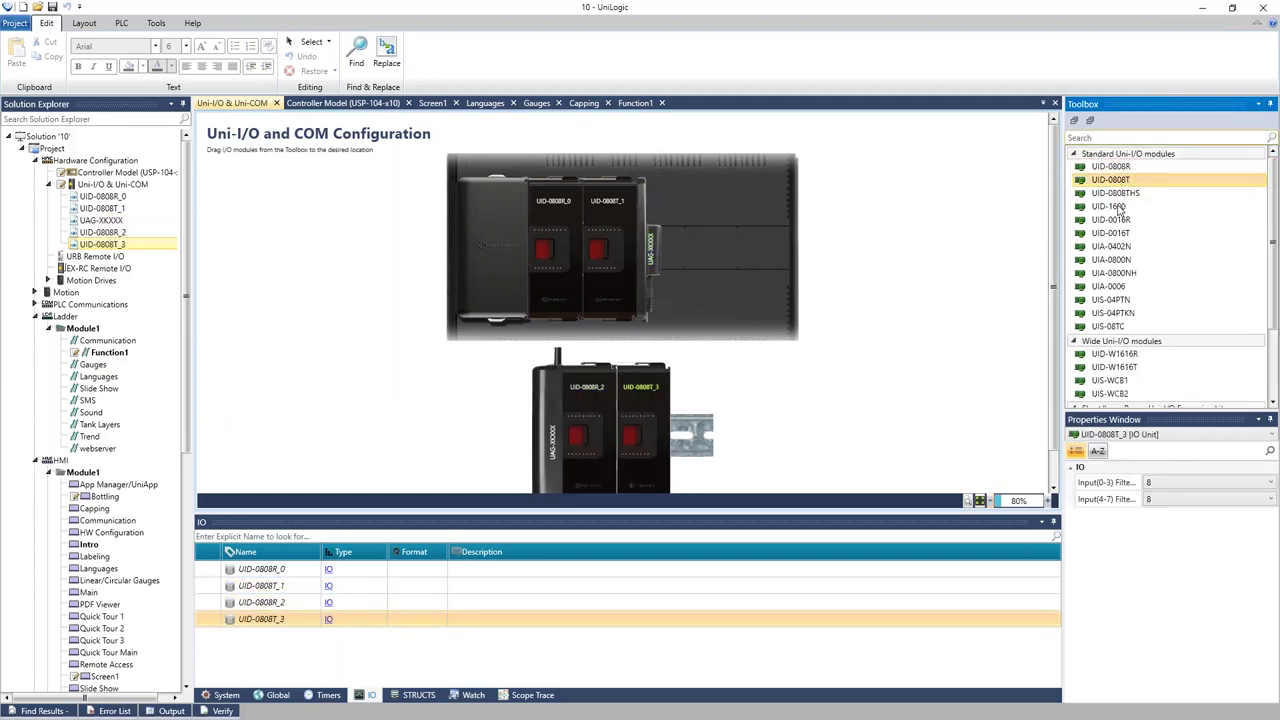
double_click(1120, 207)
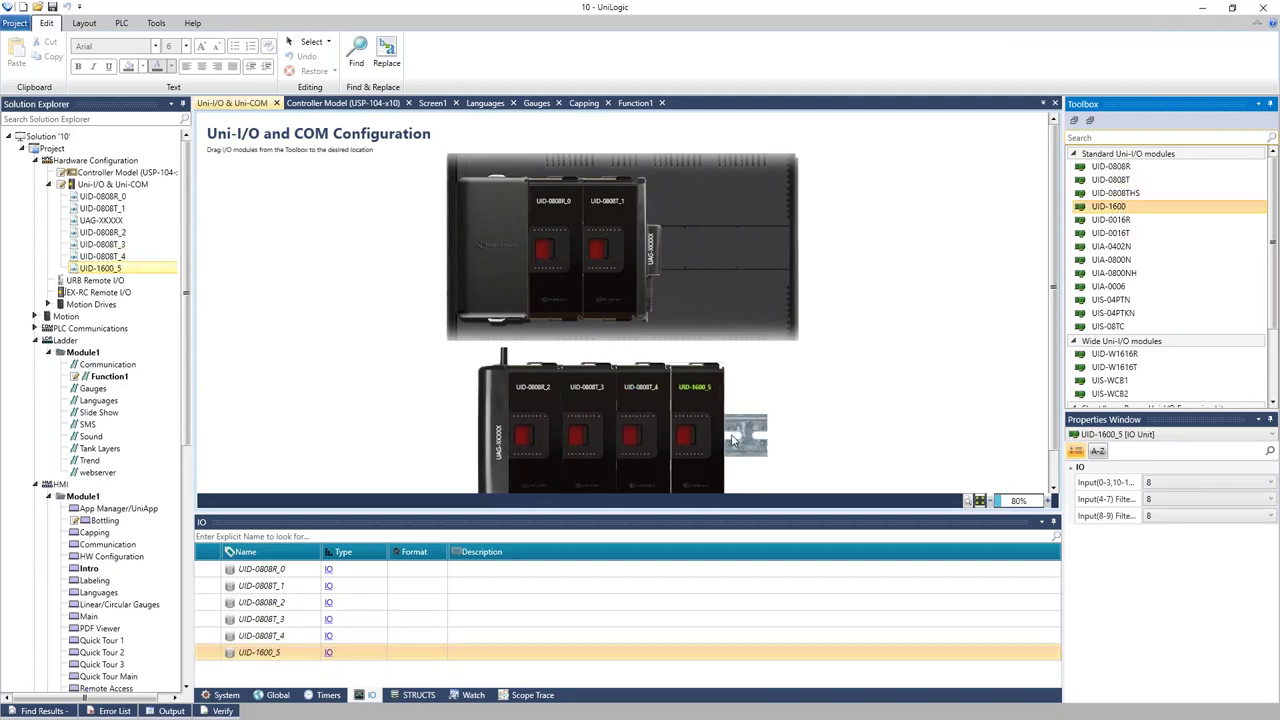
Insert a UID-0808T after the controller's first module, and a UID-0016R between its two UID-0808T modules.
mouse_move(575, 243)
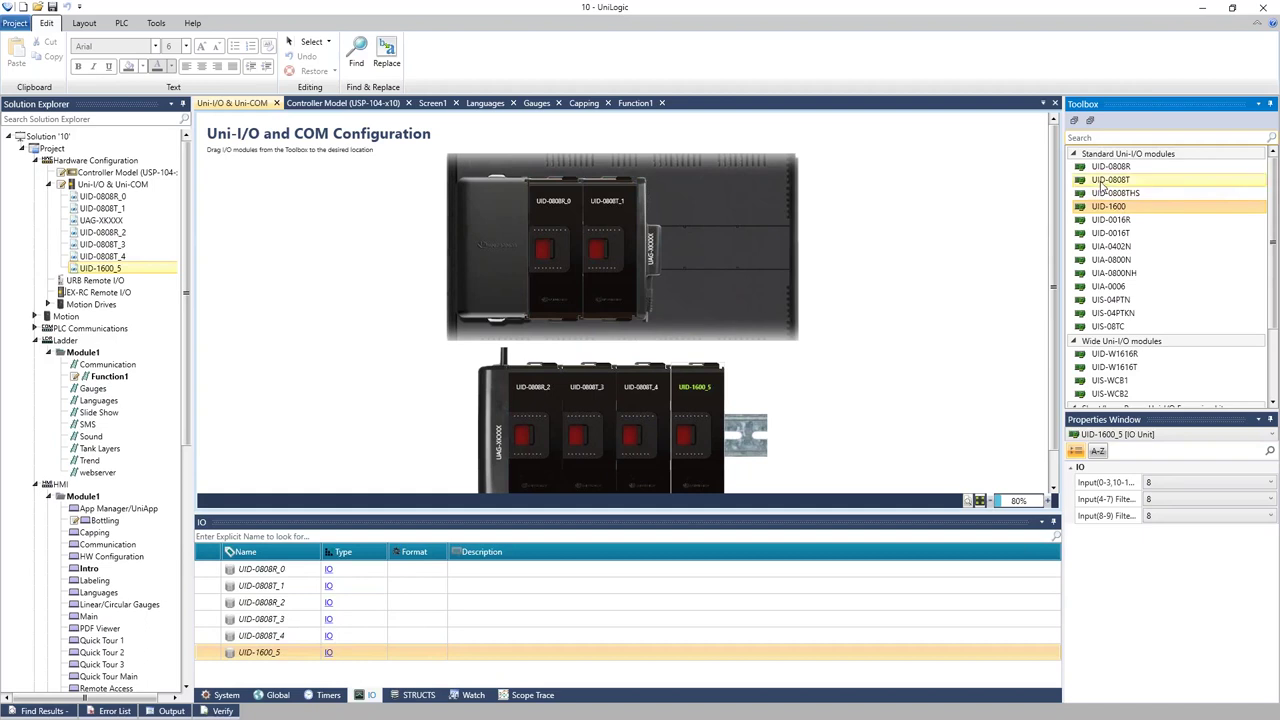
drag(1100, 185, 600, 216)
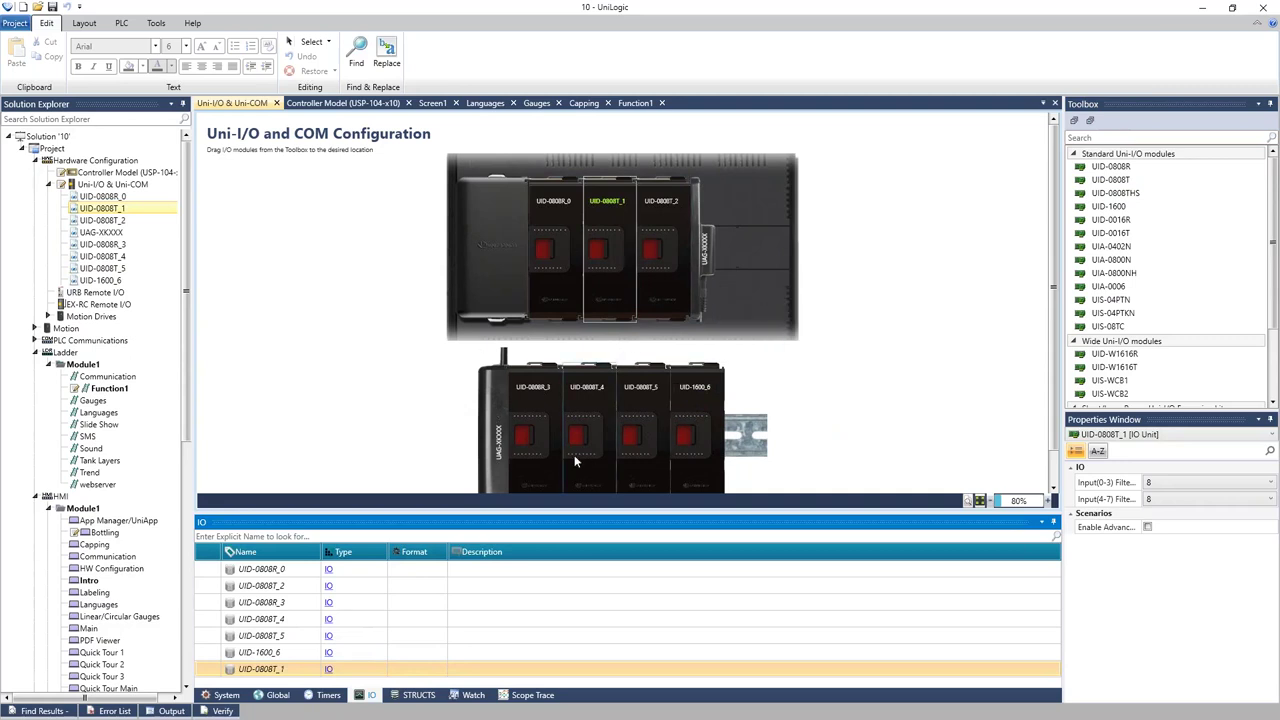
mouse_move(576, 462)
drag(1112, 219, 670, 193)
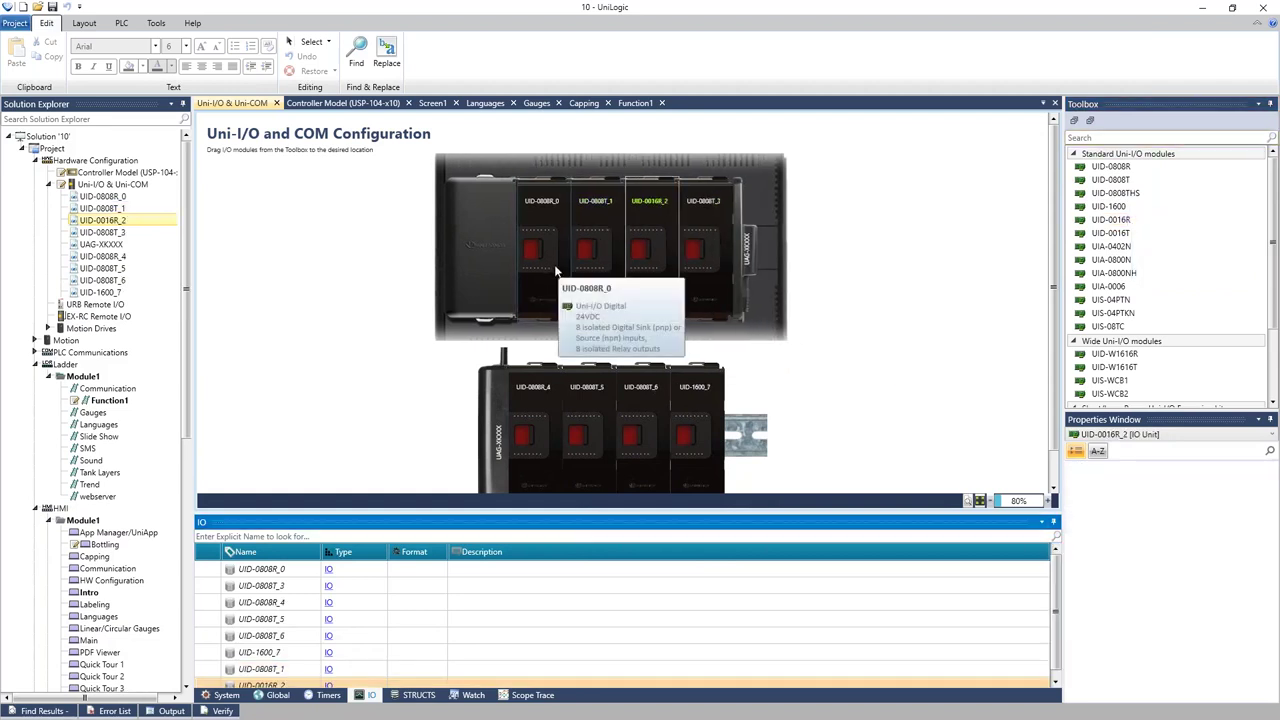
mouse_move(522, 430)
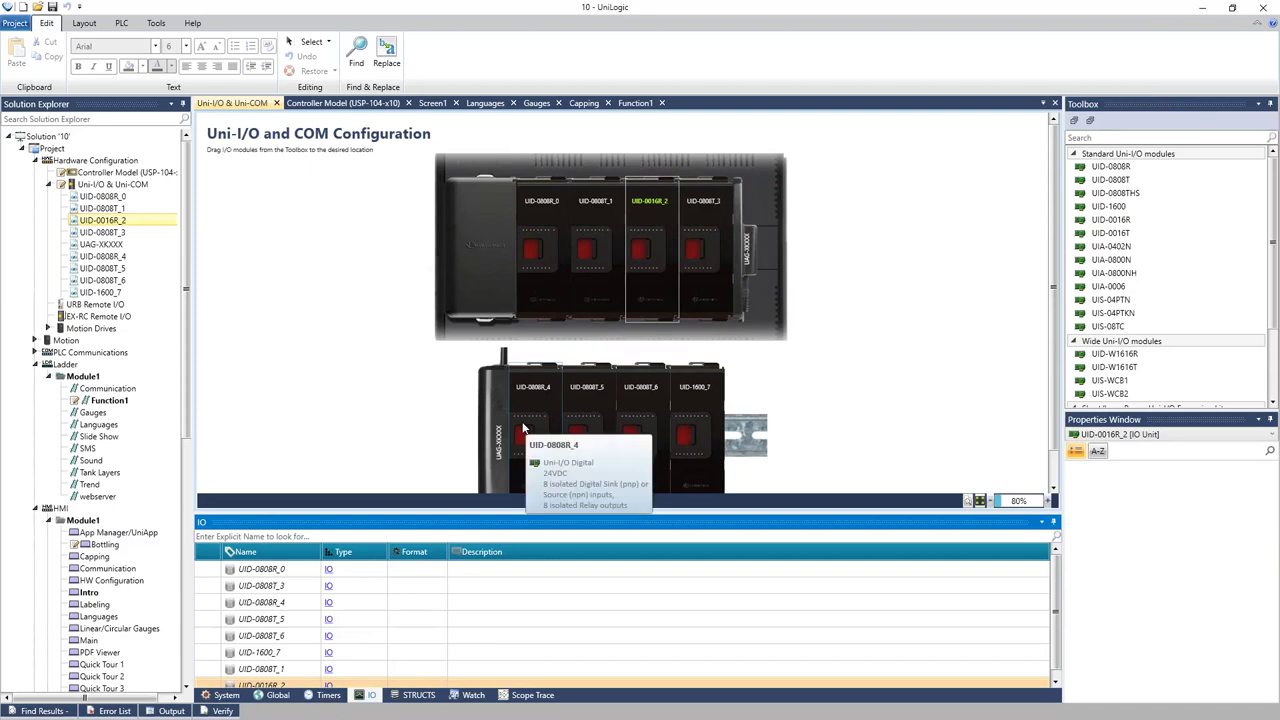
Open the input bits of UID-0808R_0 in the IO tags and give Inputs_0 the alias Valve.
scroll(1058, 617, down, 1)
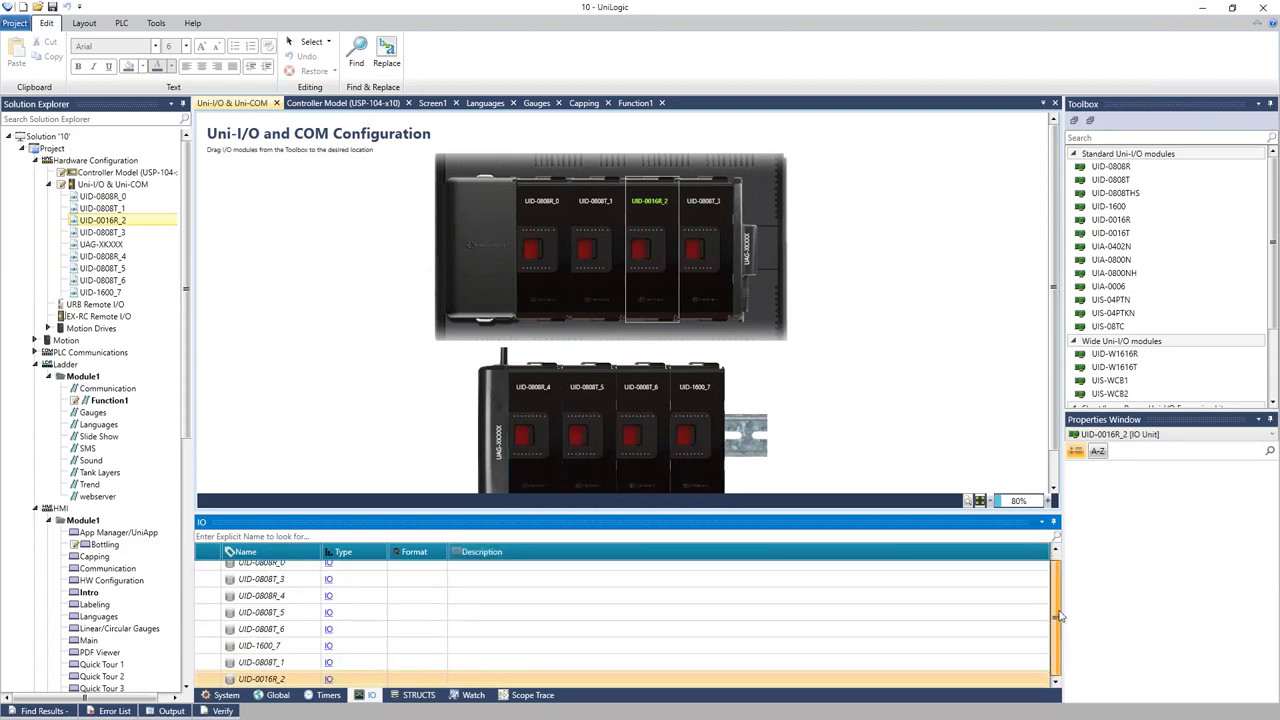
scroll(1062, 591, up, 1)
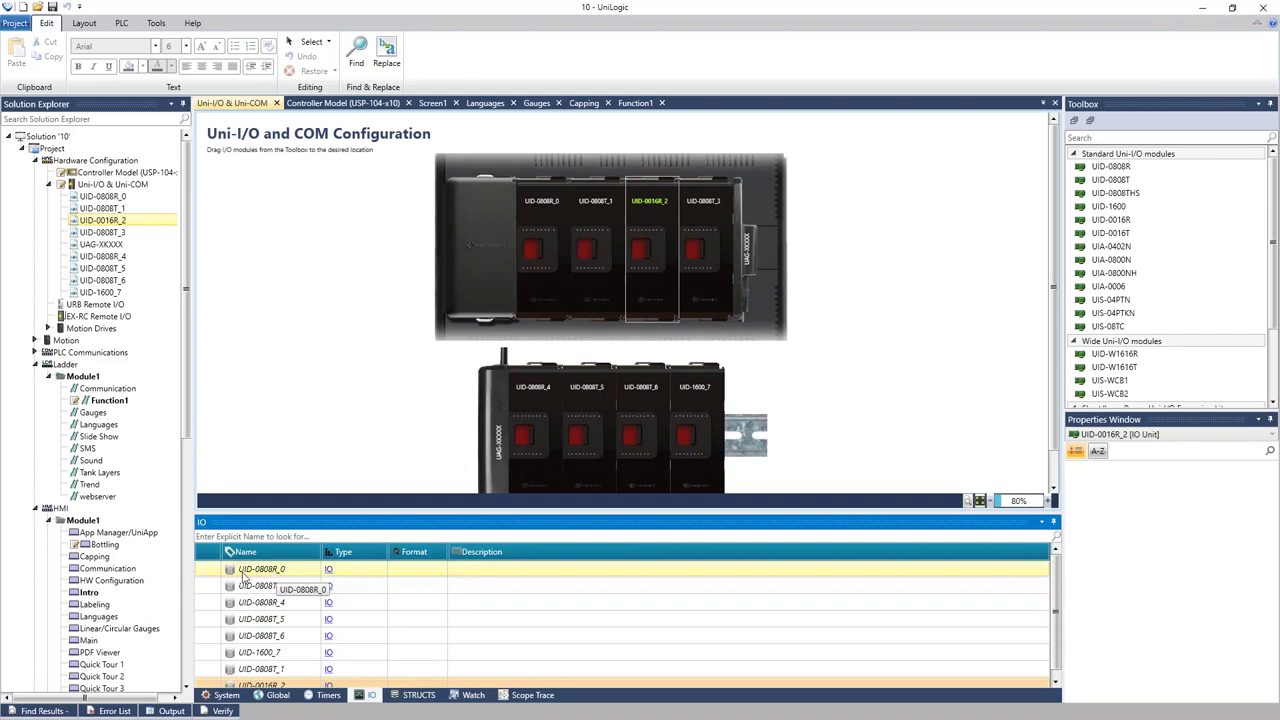
click(544, 240)
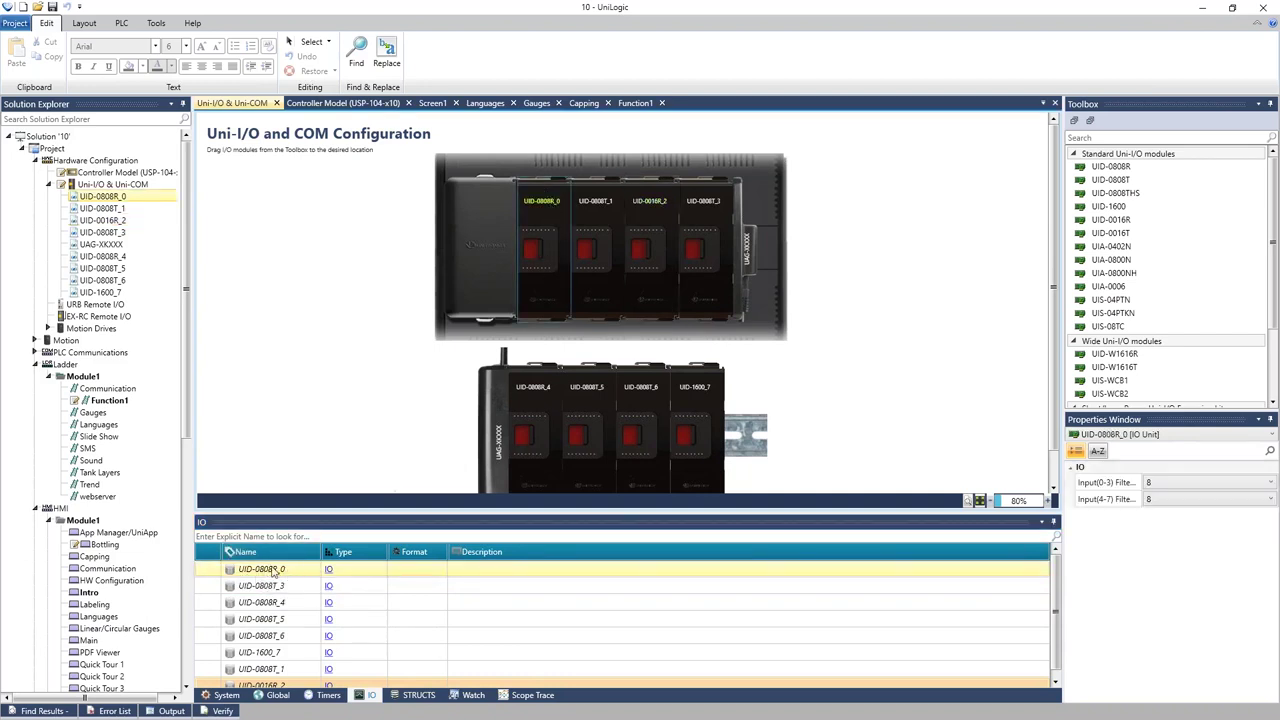
click(329, 569)
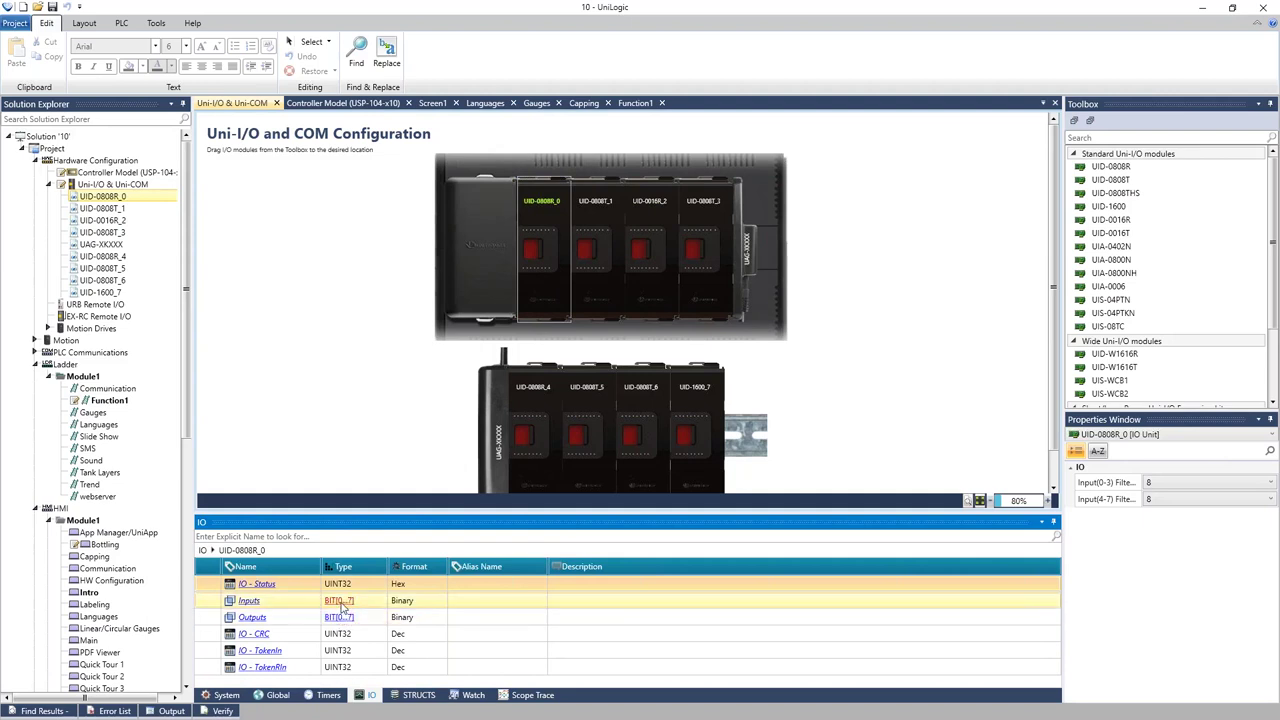
double_click(342, 603)
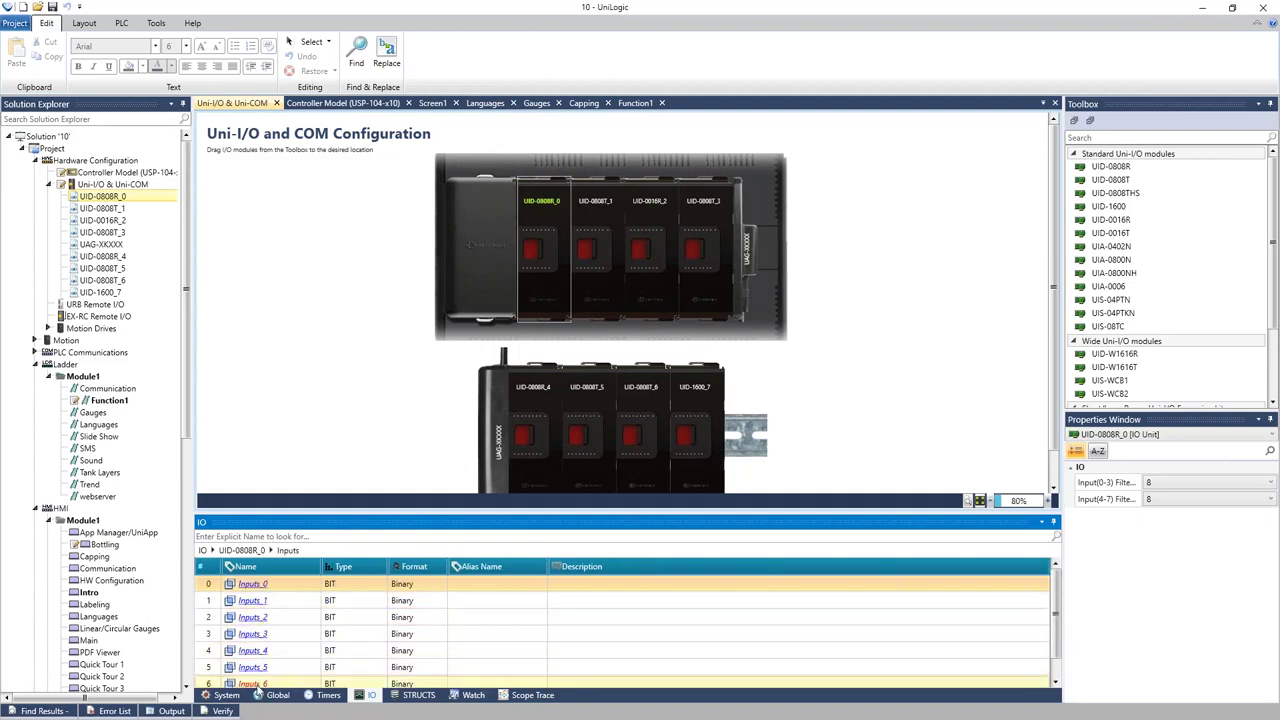
drag(1066, 594, 1064, 568)
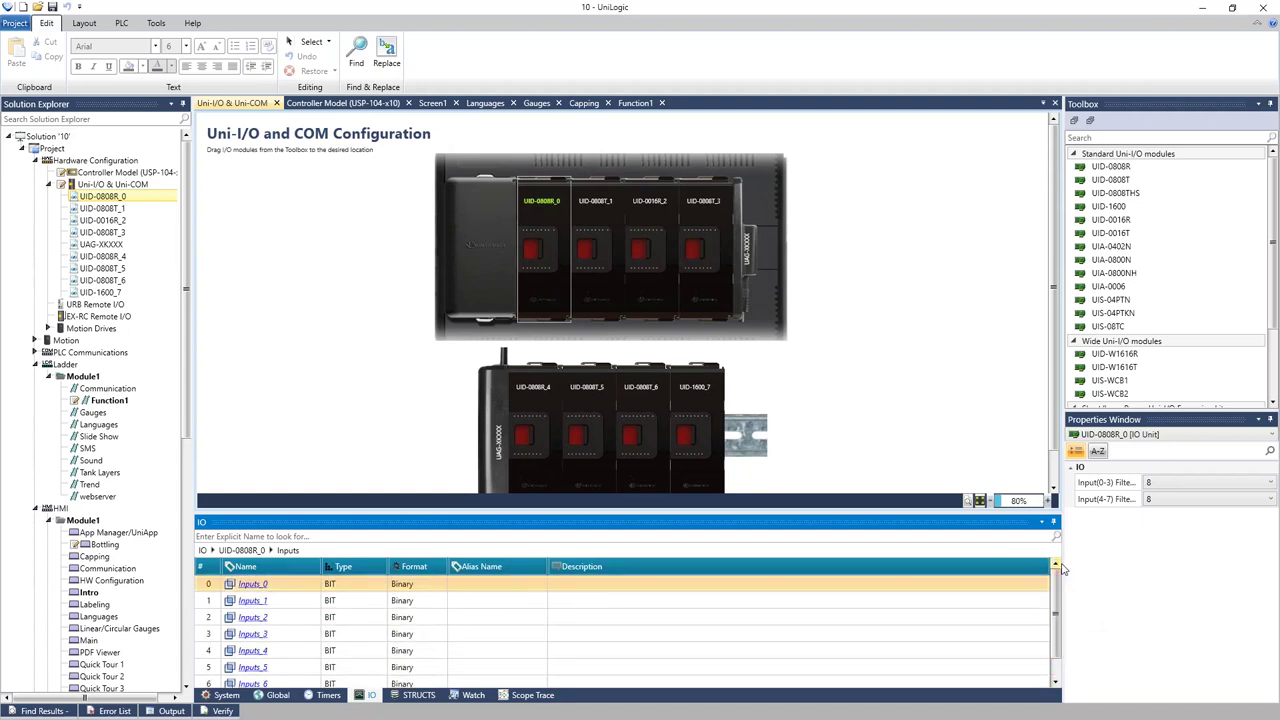
click(498, 584)
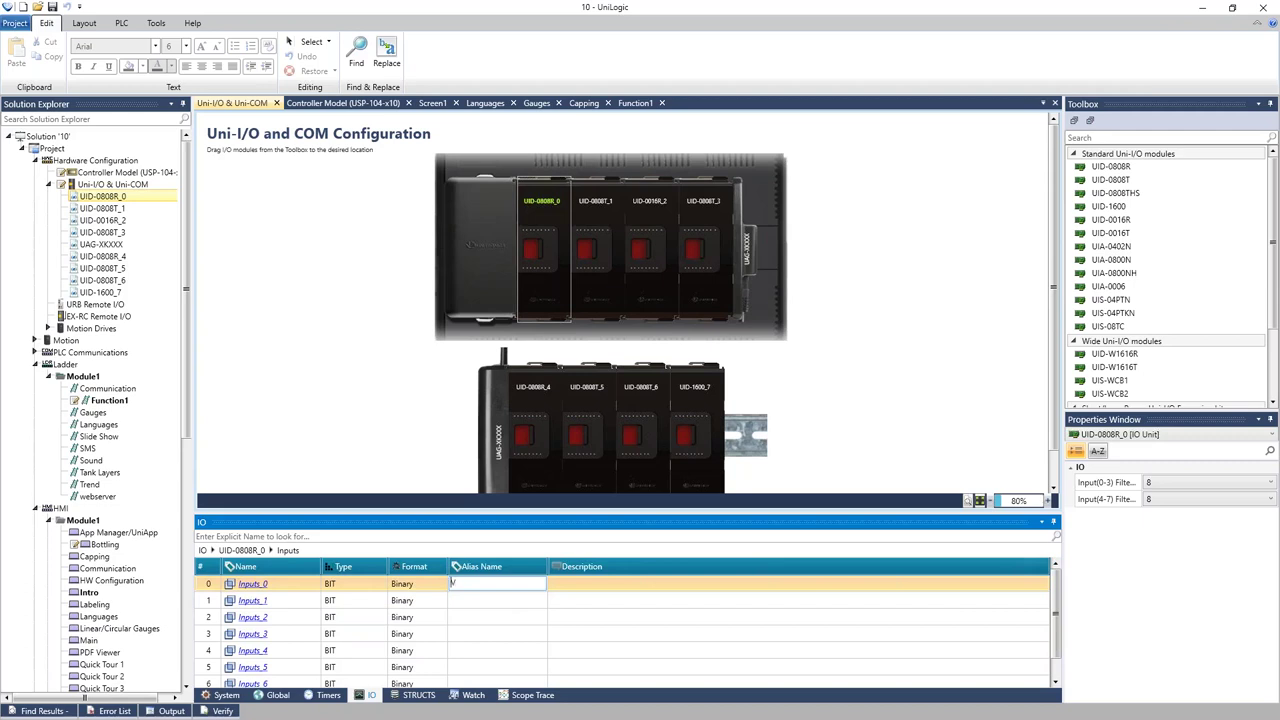
text(Valve)
key(Return)
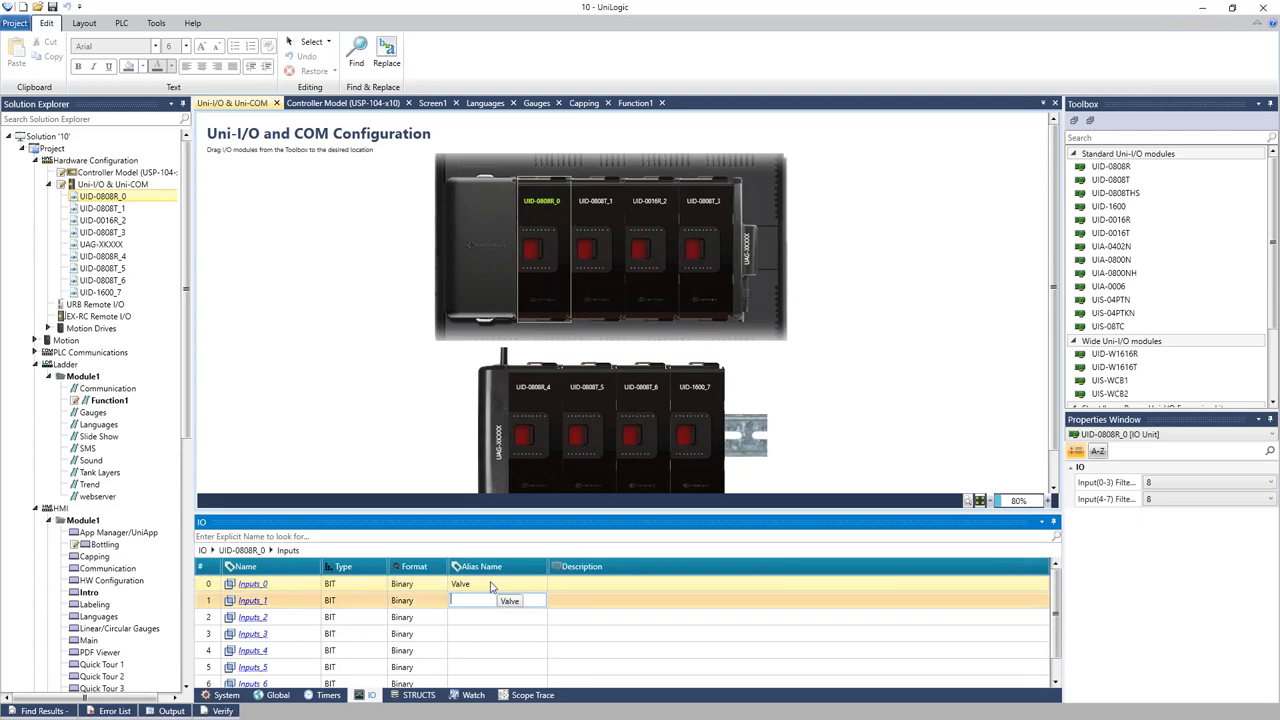
Open the Function1 ladder and place a Direct Contact in rung 1 linked to an input bit of UID-0808R_0.
click(118, 402)
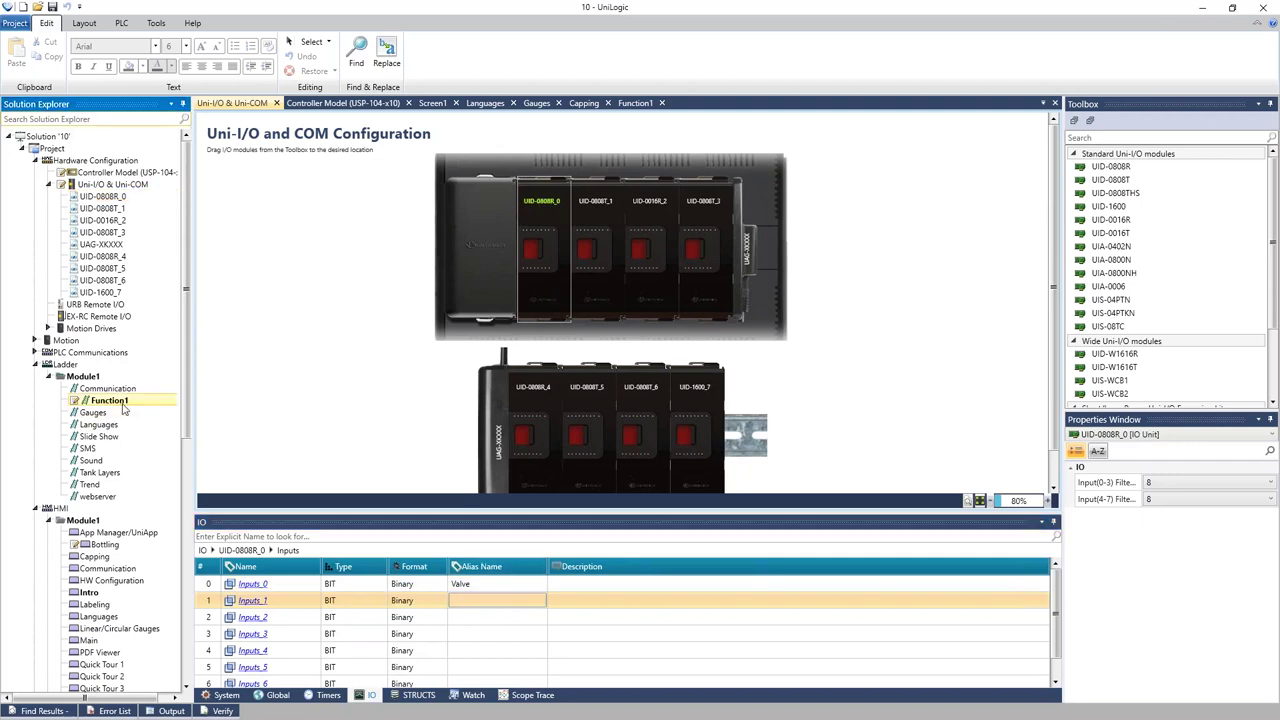
double_click(118, 402)
drag(1117, 166, 355, 193)
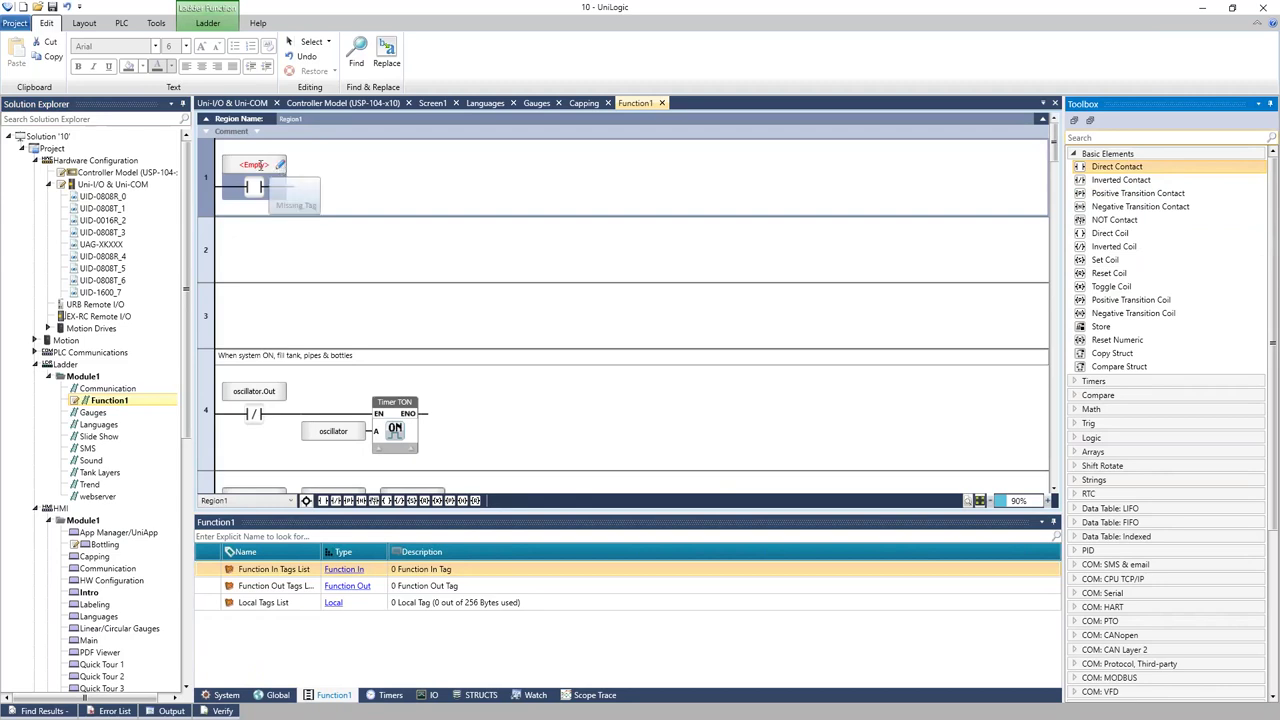
click(258, 165)
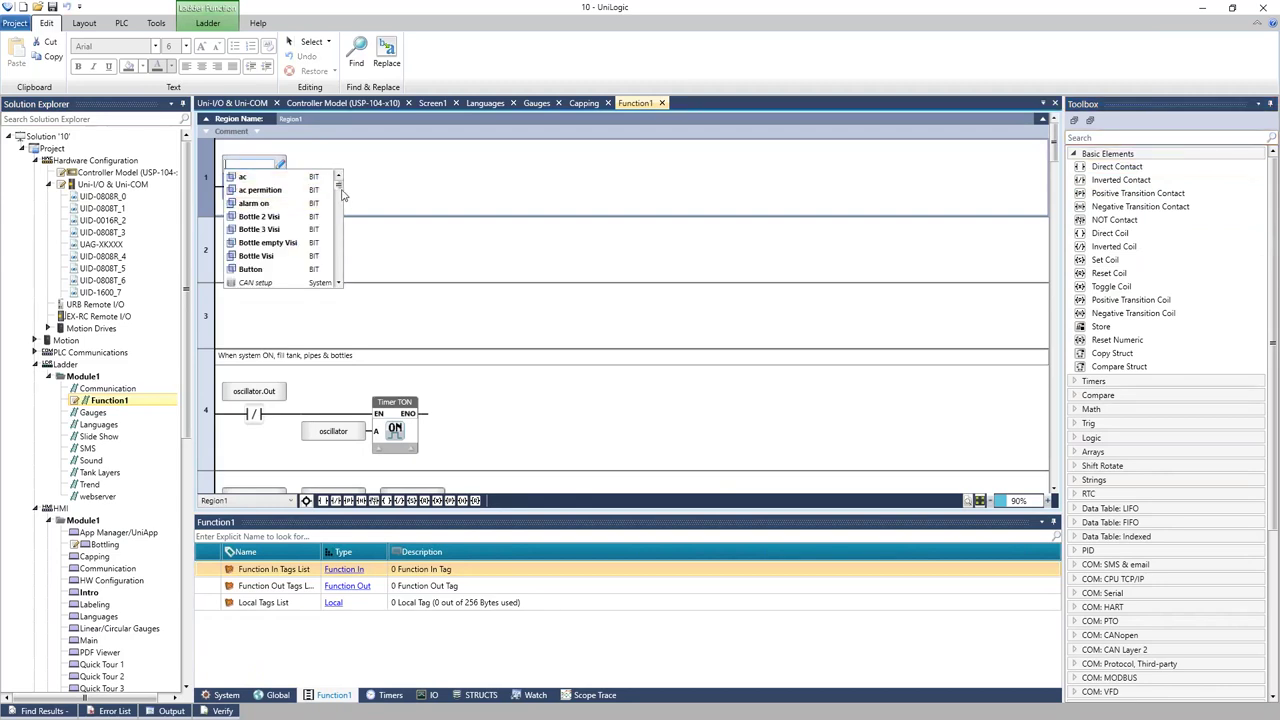
drag(340, 192, 378, 275)
scroll(384, 276, down, 3)
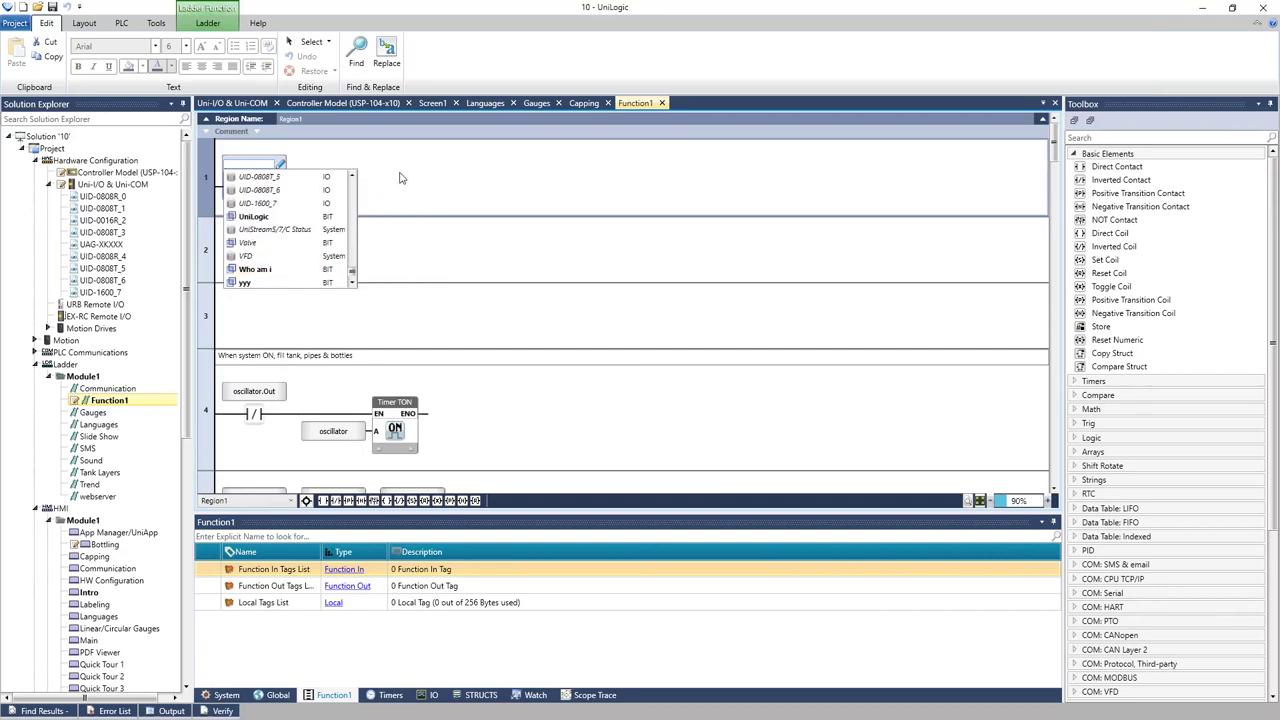
scroll(350, 180, up, 3)
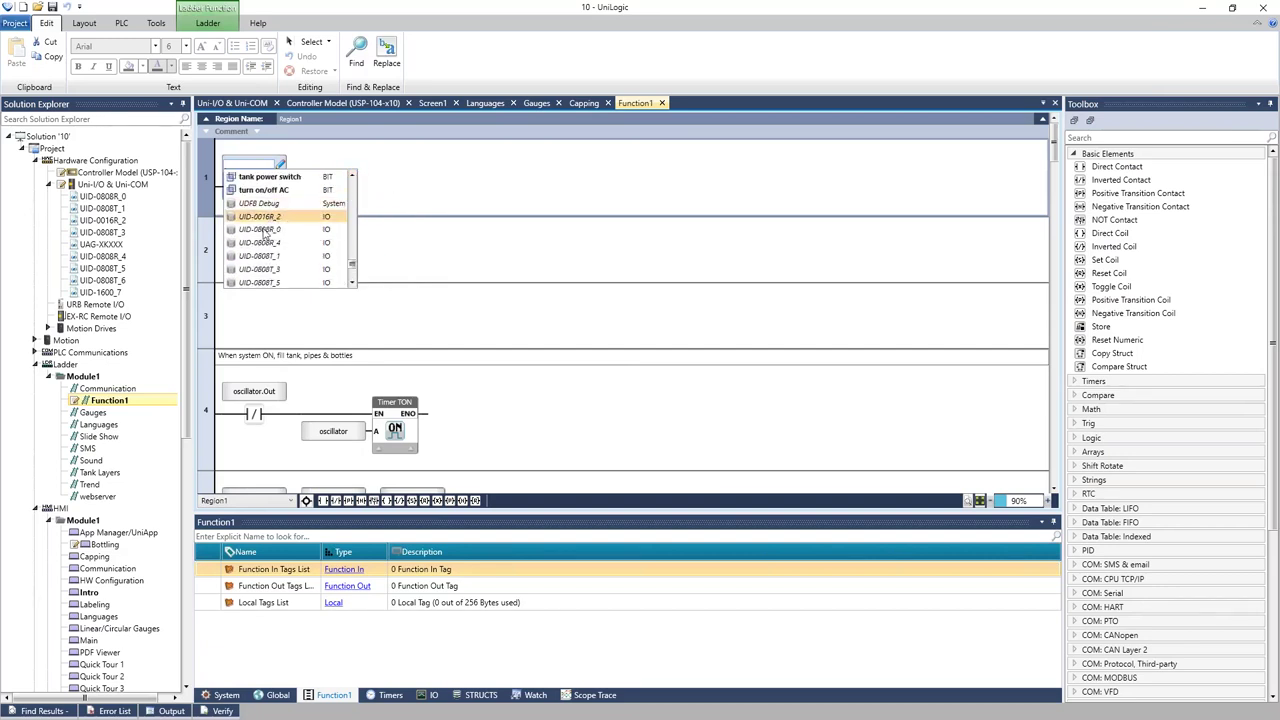
click(256, 230)
click(272, 177)
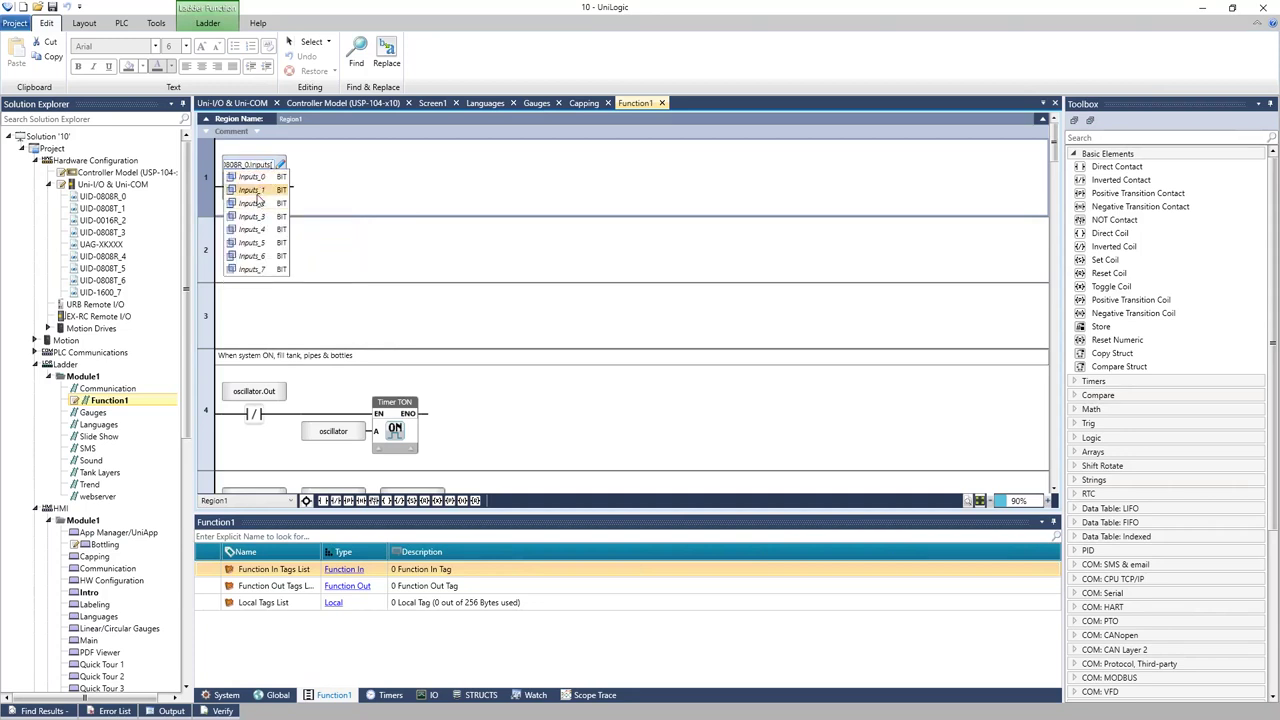
click(261, 203)
Place a Direct Contact in rung 2 and link it to the Valve alias.
drag(1117, 166, 238, 246)
click(239, 245)
text(valve)
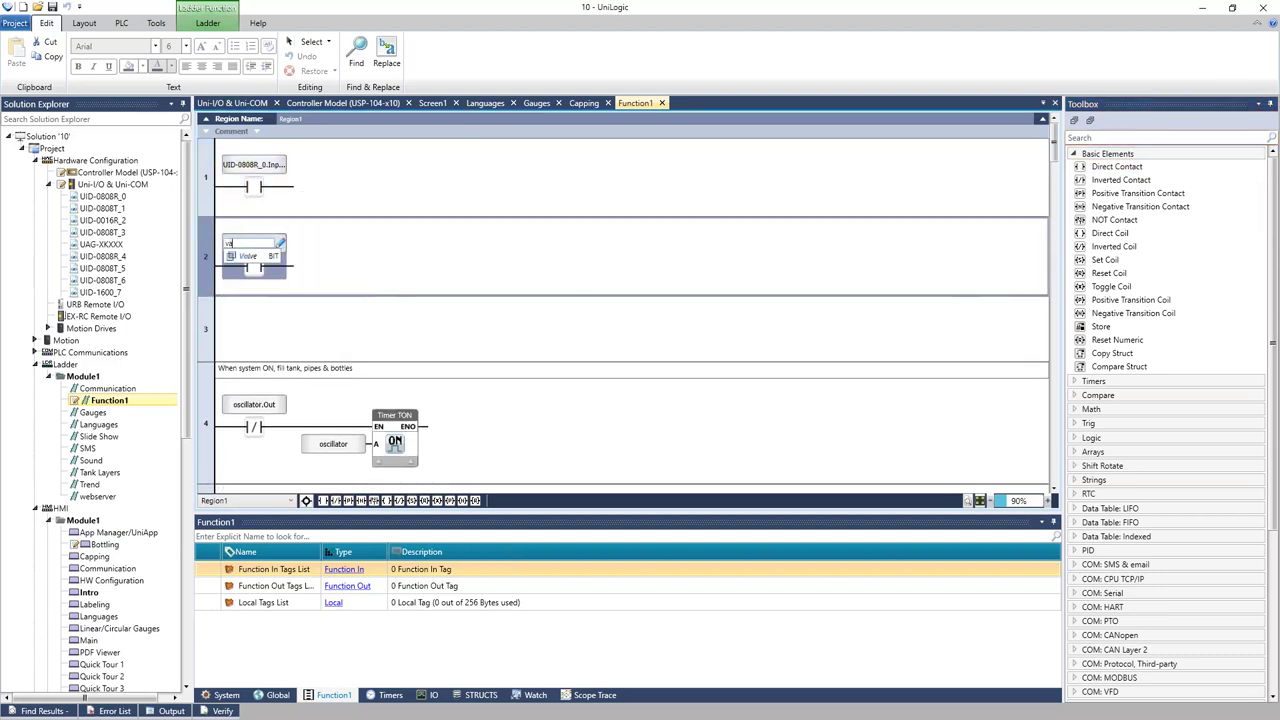
click(259, 260)
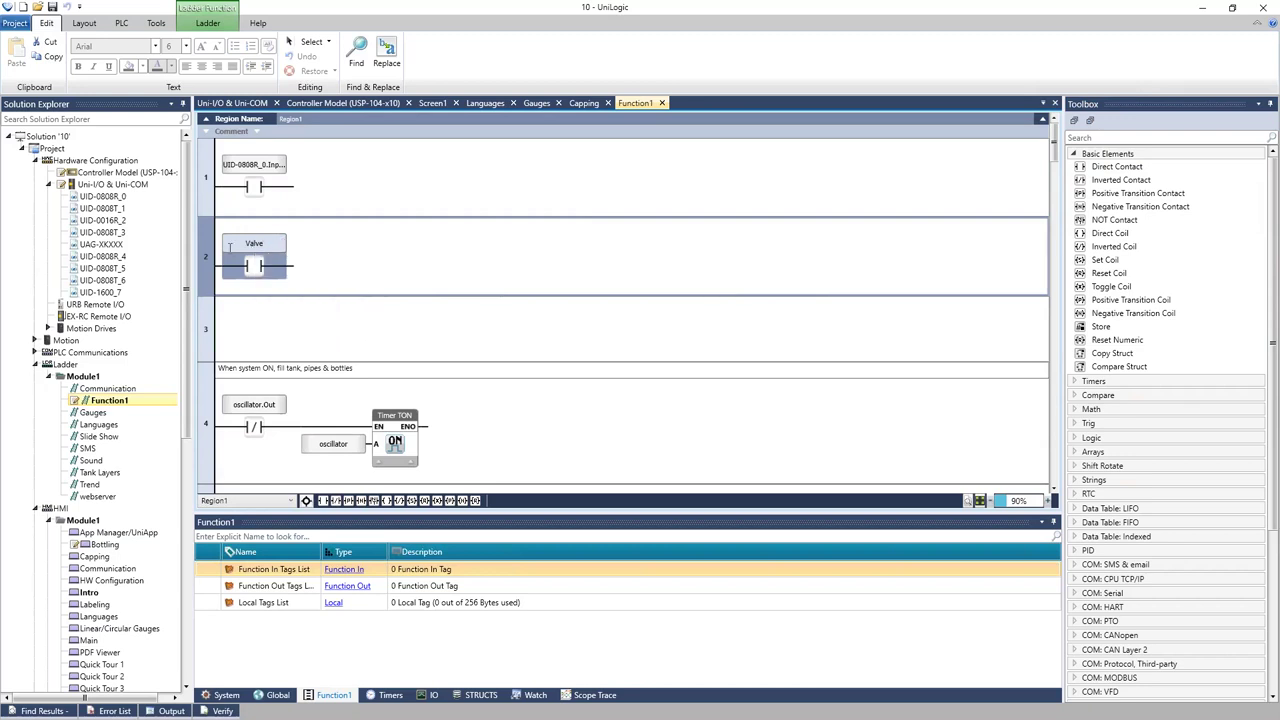
mouse_move(257, 241)
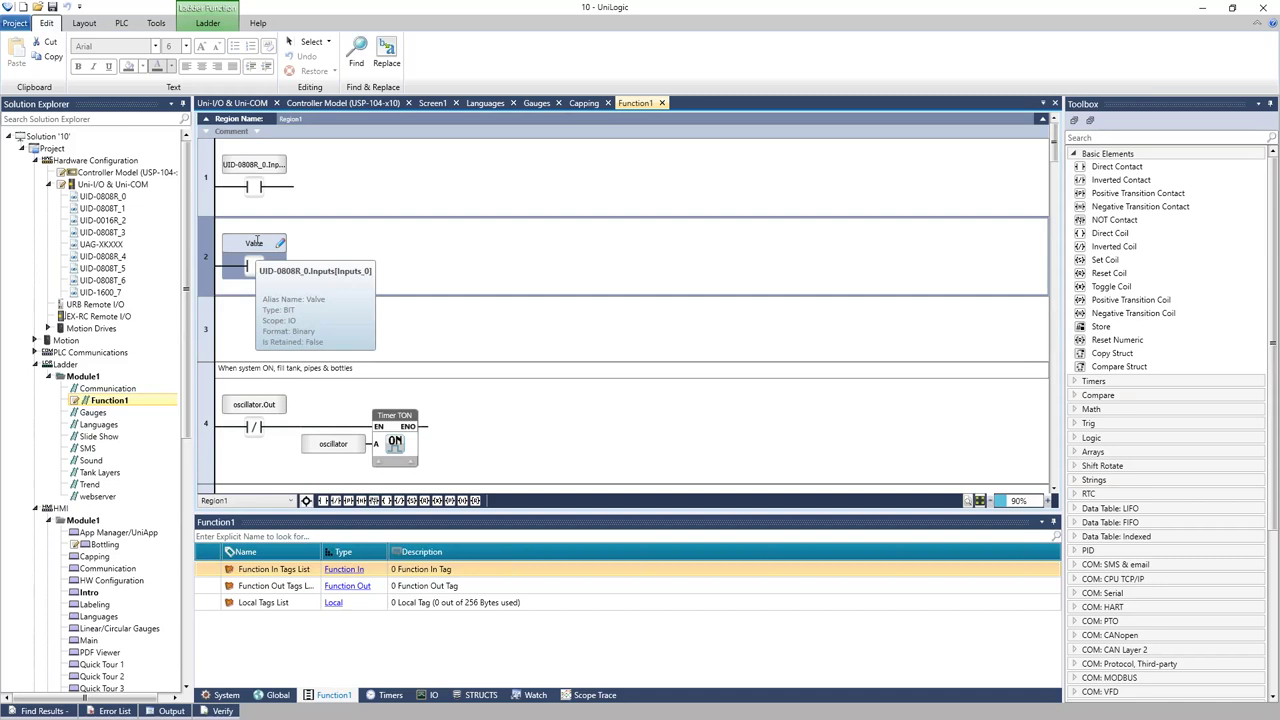
Delete the UID-0016R_2 module from the Uni-I/O & Uni-COM configuration.
double_click(130, 186)
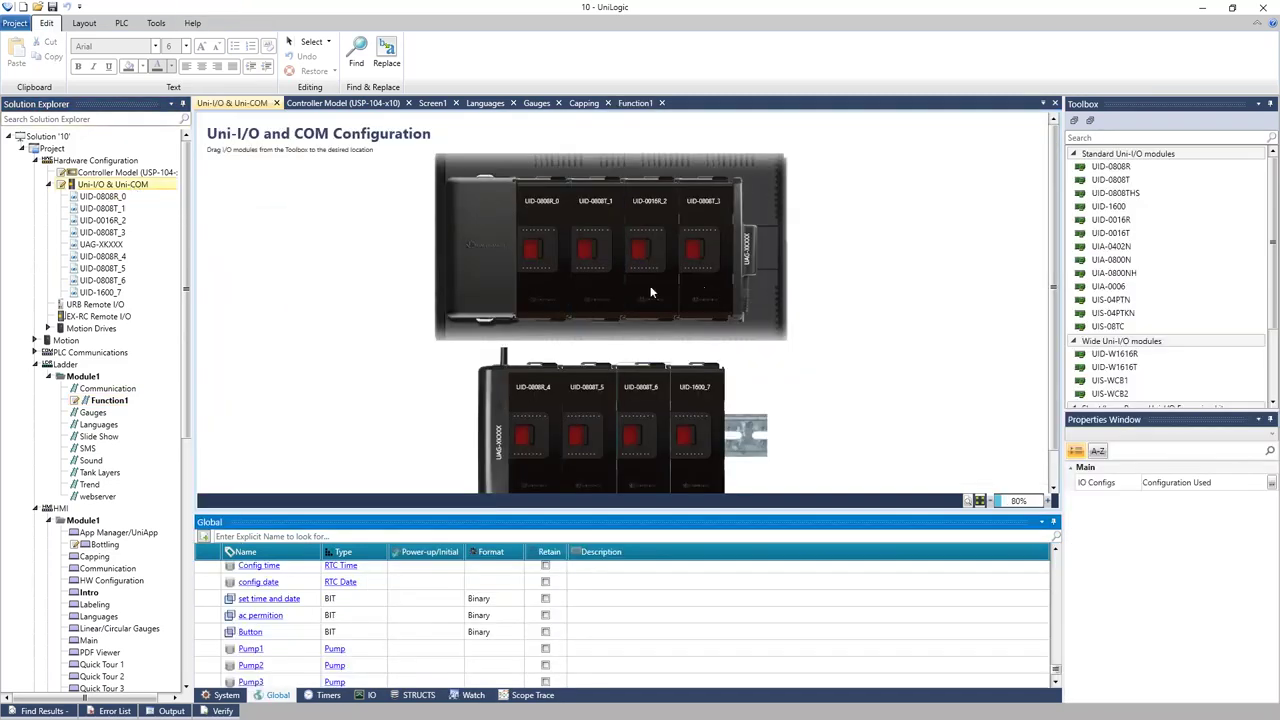
right_click(653, 230)
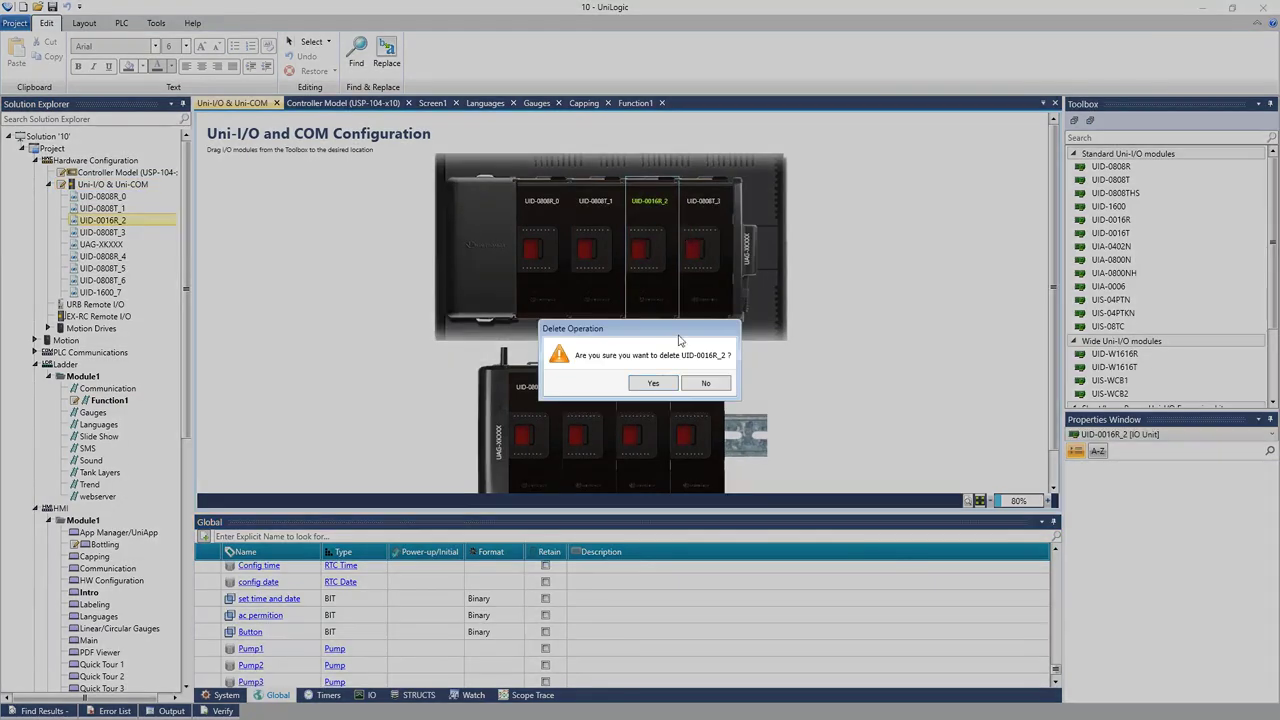
click(655, 385)
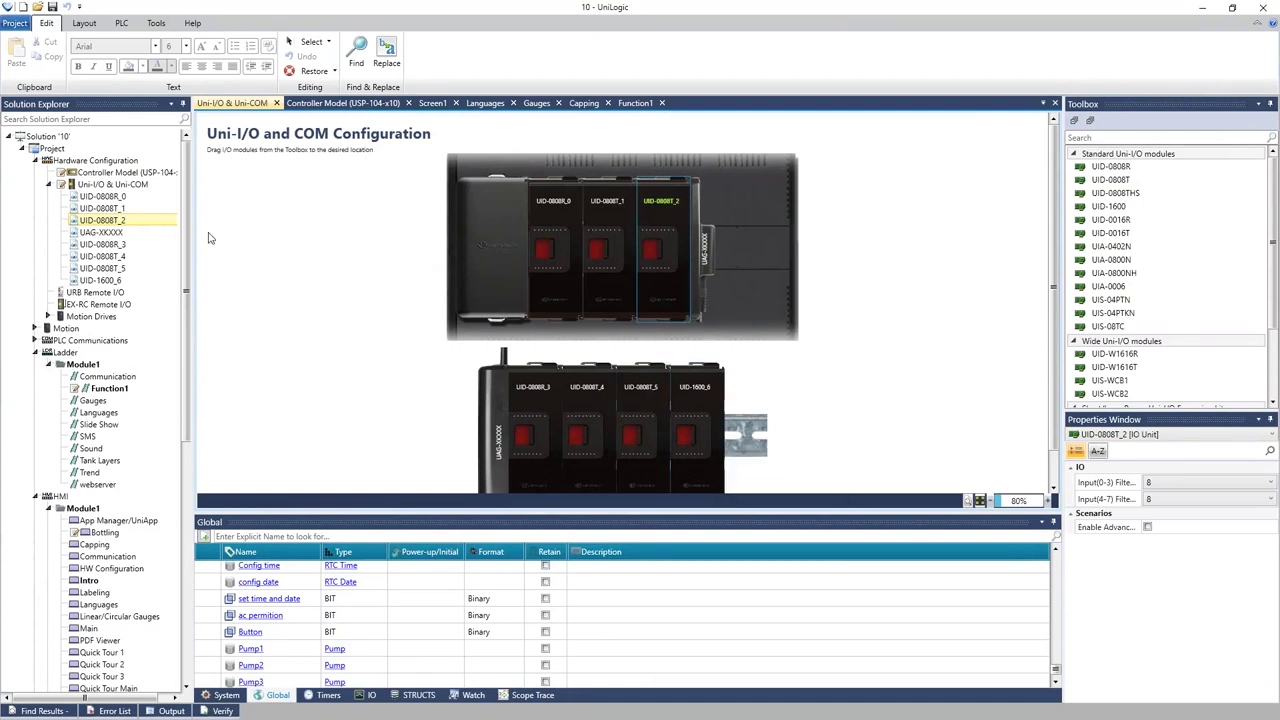
Open the URB Remote I/O configuration and add a URB-TCP adapter.
double_click(101, 293)
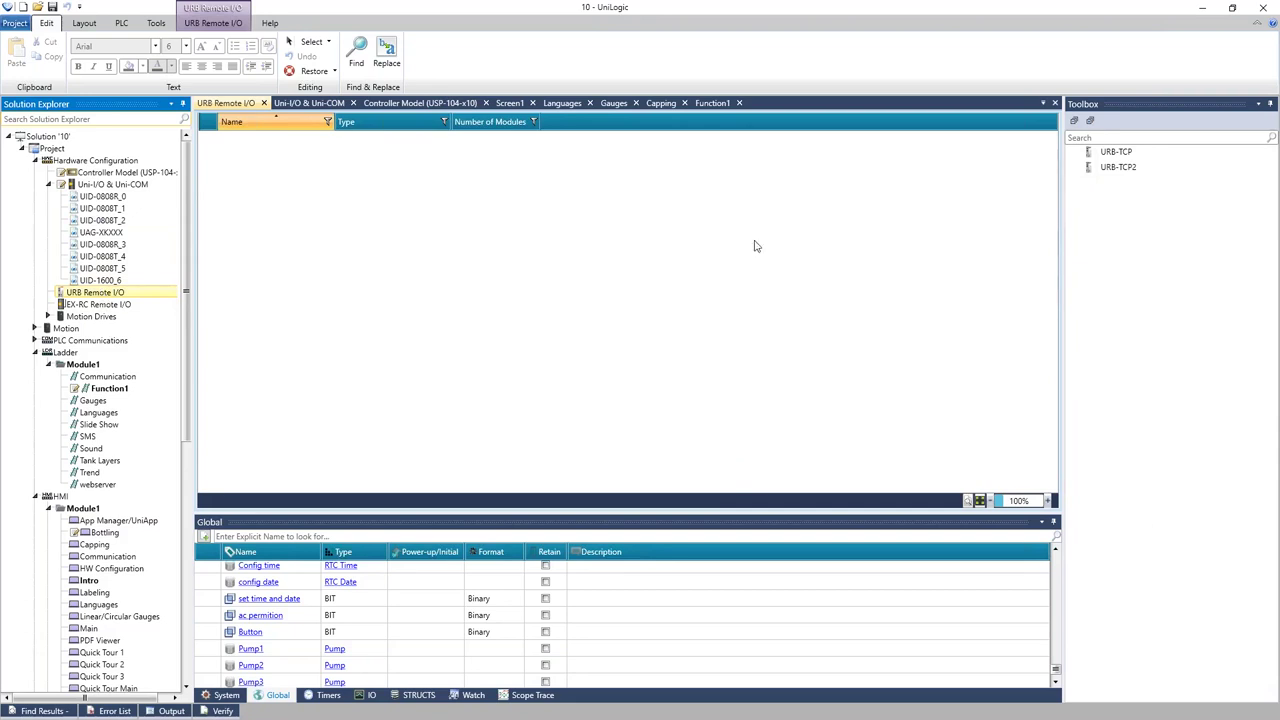
click(1152, 156)
double_click(1152, 157)
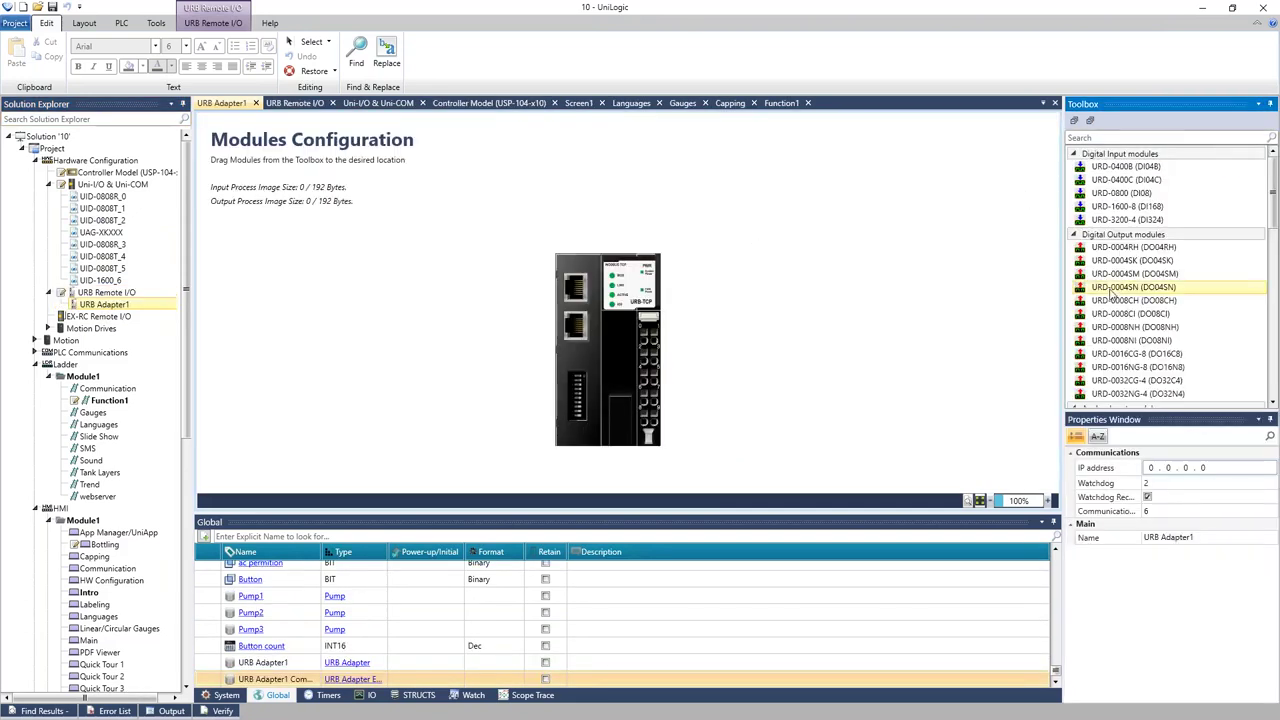
Add URD-0400B and URD-0400C input modules and a URD-0004RH output module to URB Adapter1.
click(1138, 168)
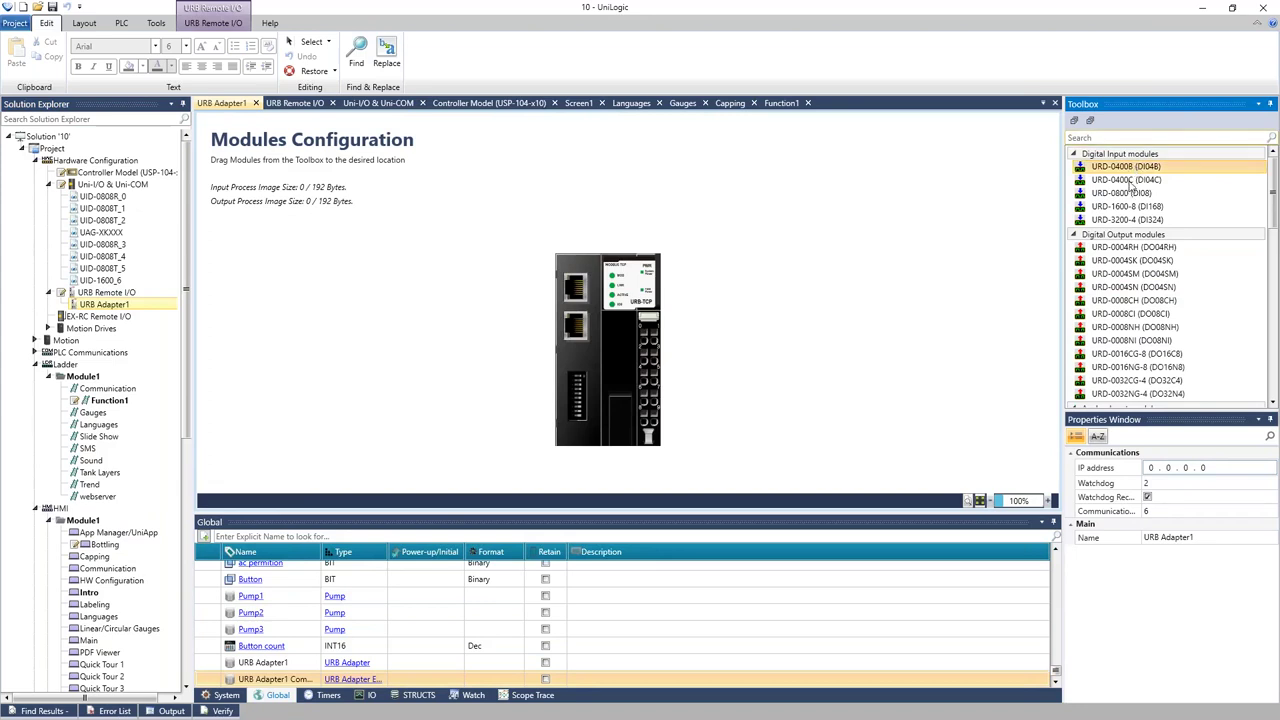
double_click(1128, 180)
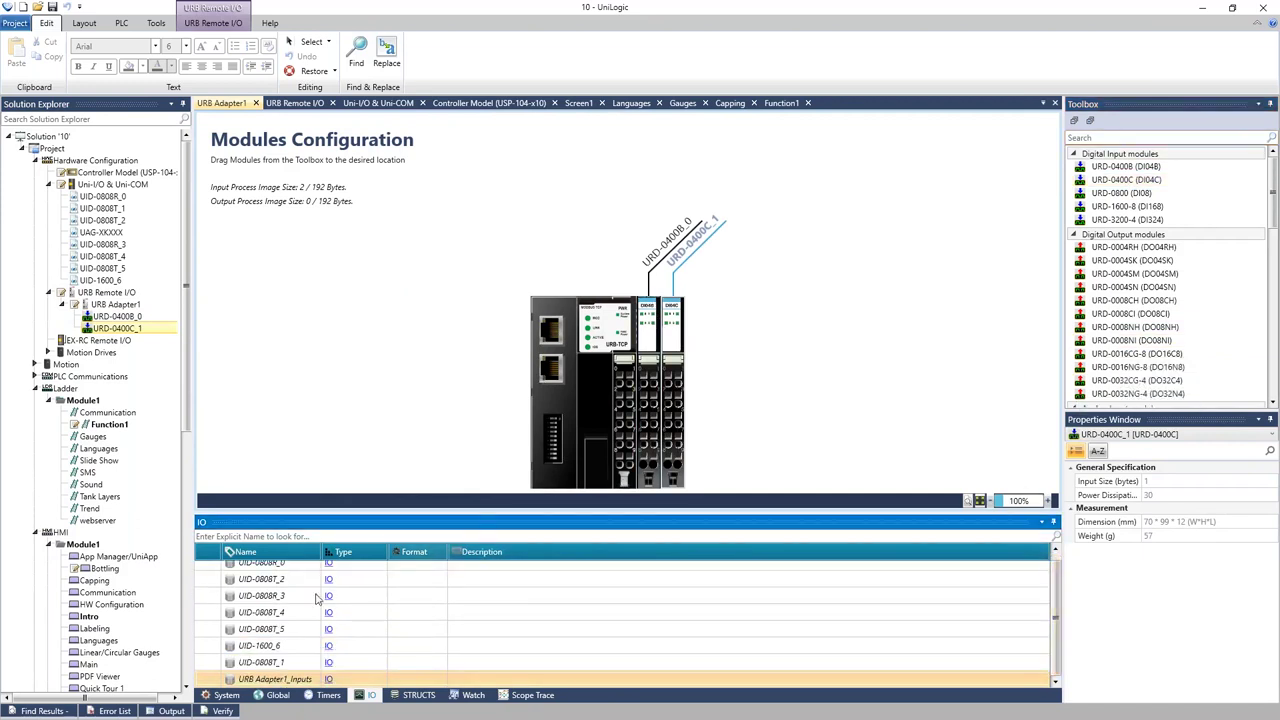
scroll(293, 670, down, 1)
drag(1136, 250, 672, 306)
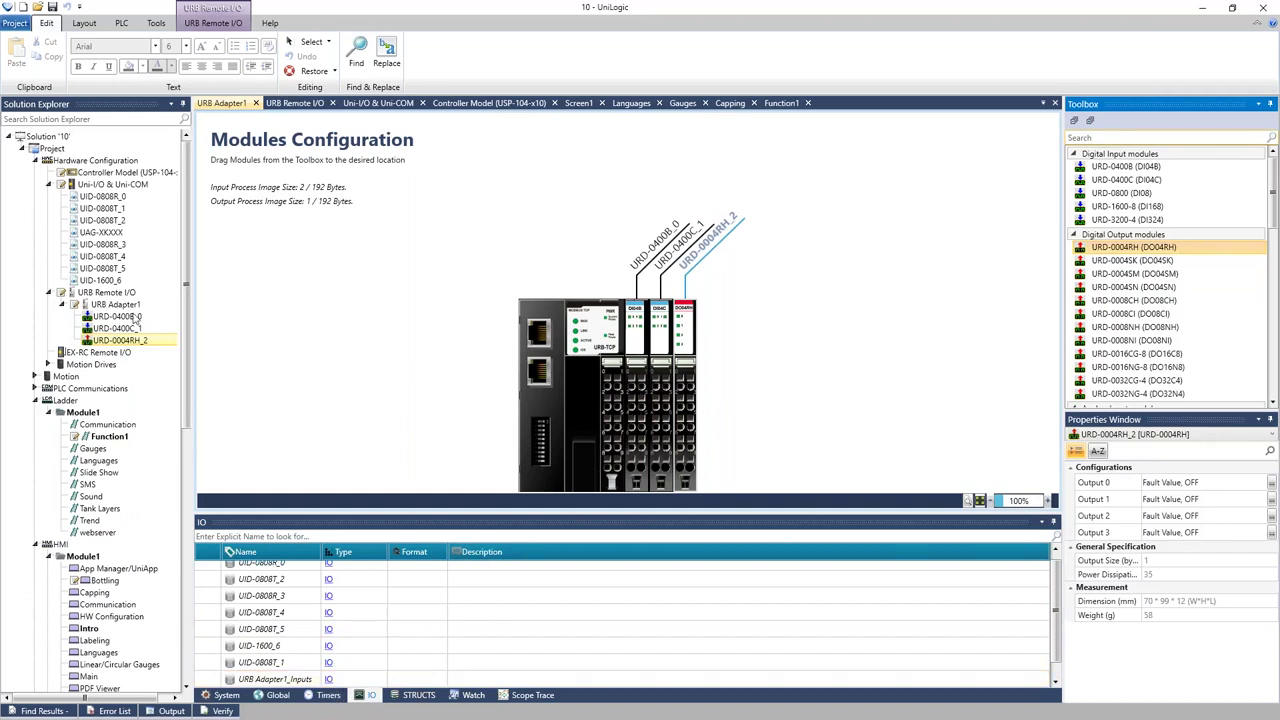
Open the Servo Drives configuration under Motion Drives and add a UMD-B3 servo drive.
click(48, 367)
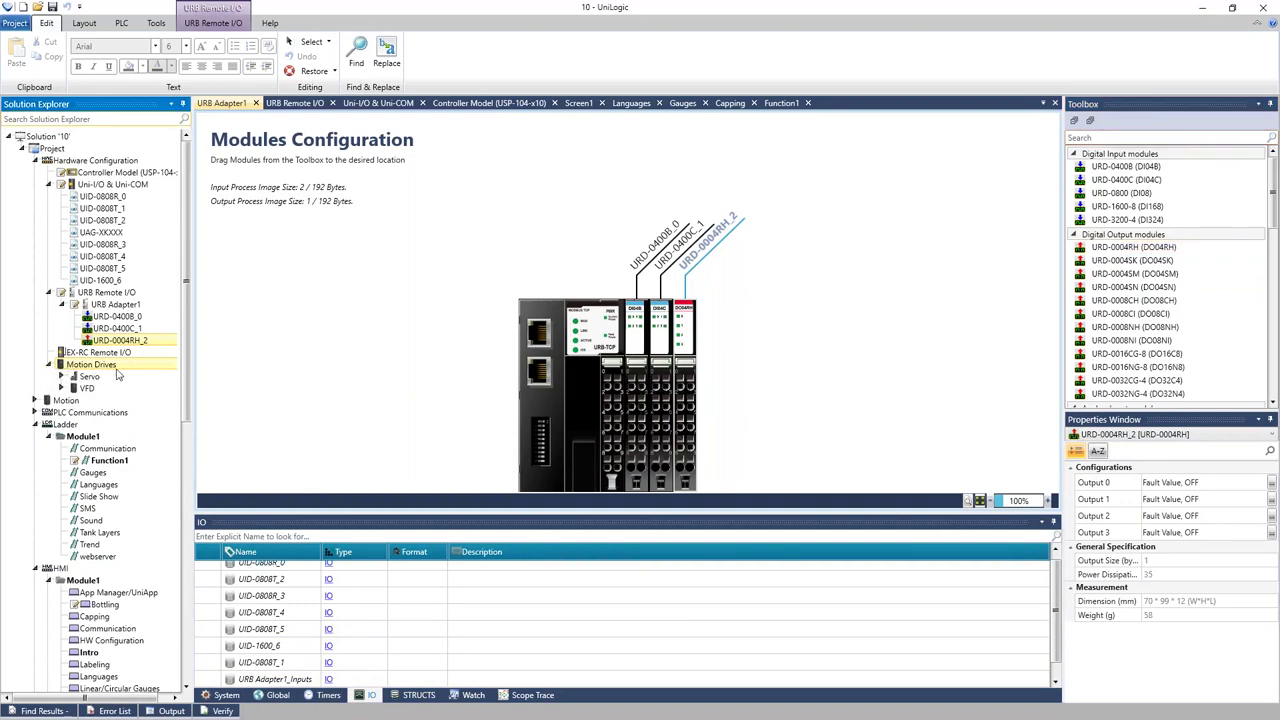
click(61, 380)
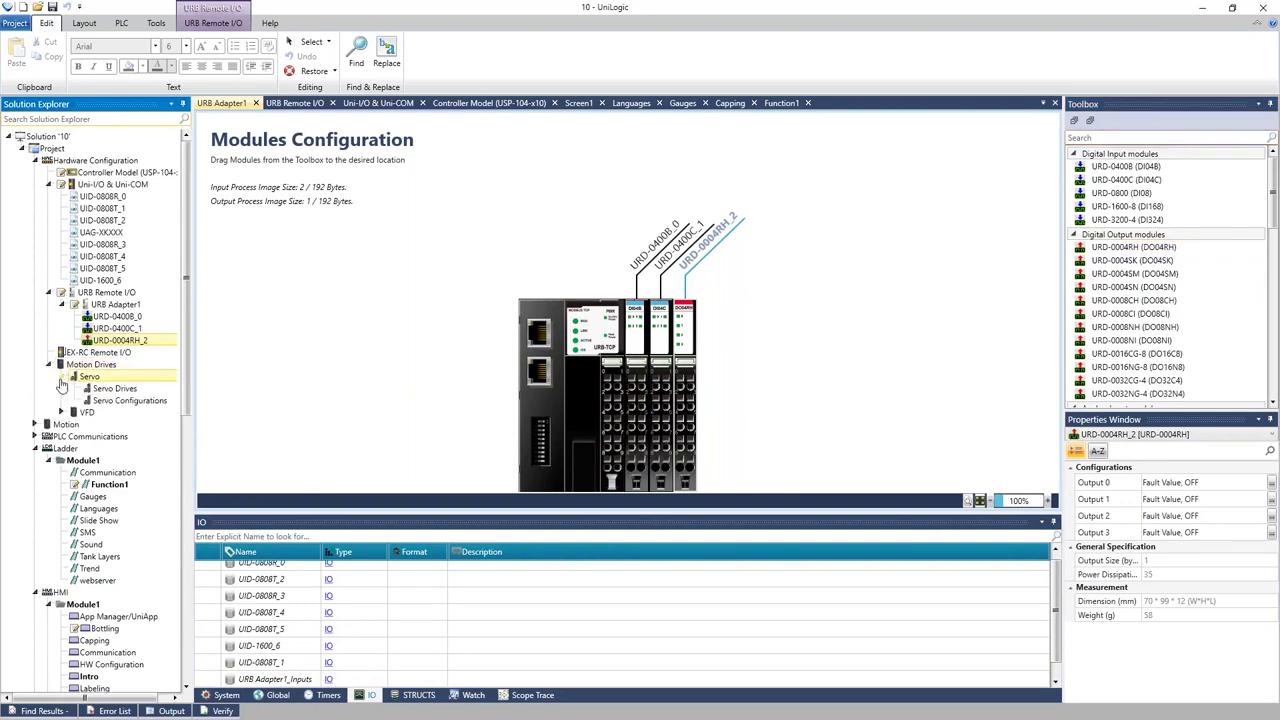
click(112, 389)
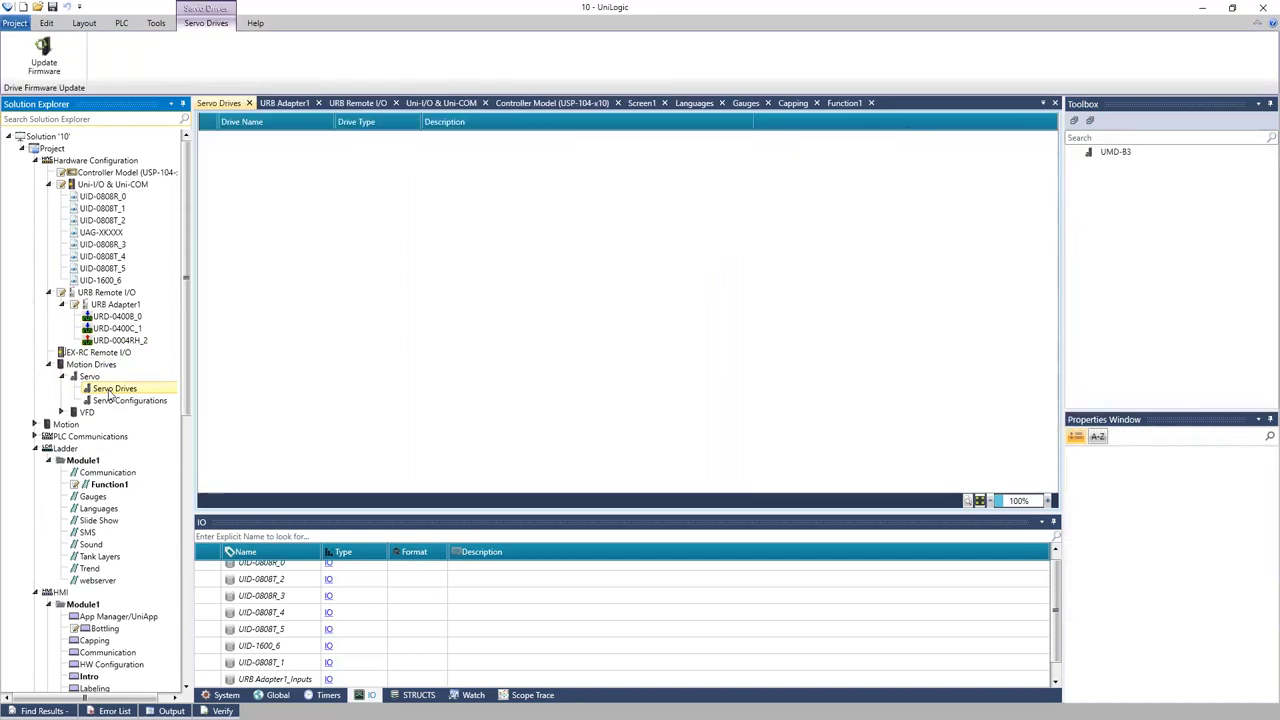
double_click(1124, 153)
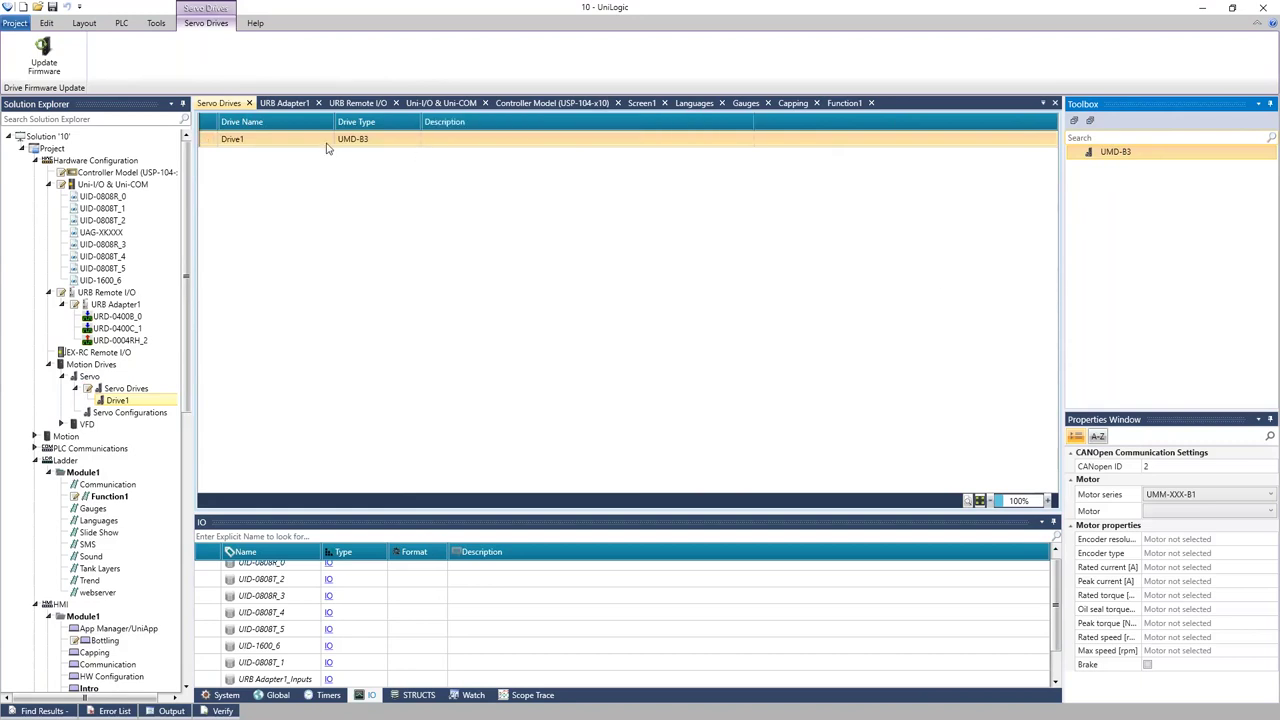
Set the UMD-B3 servo drive's motor series to UMM-XXX-B4 and its motor to UMM-0001BA-B4.
click(1240, 497)
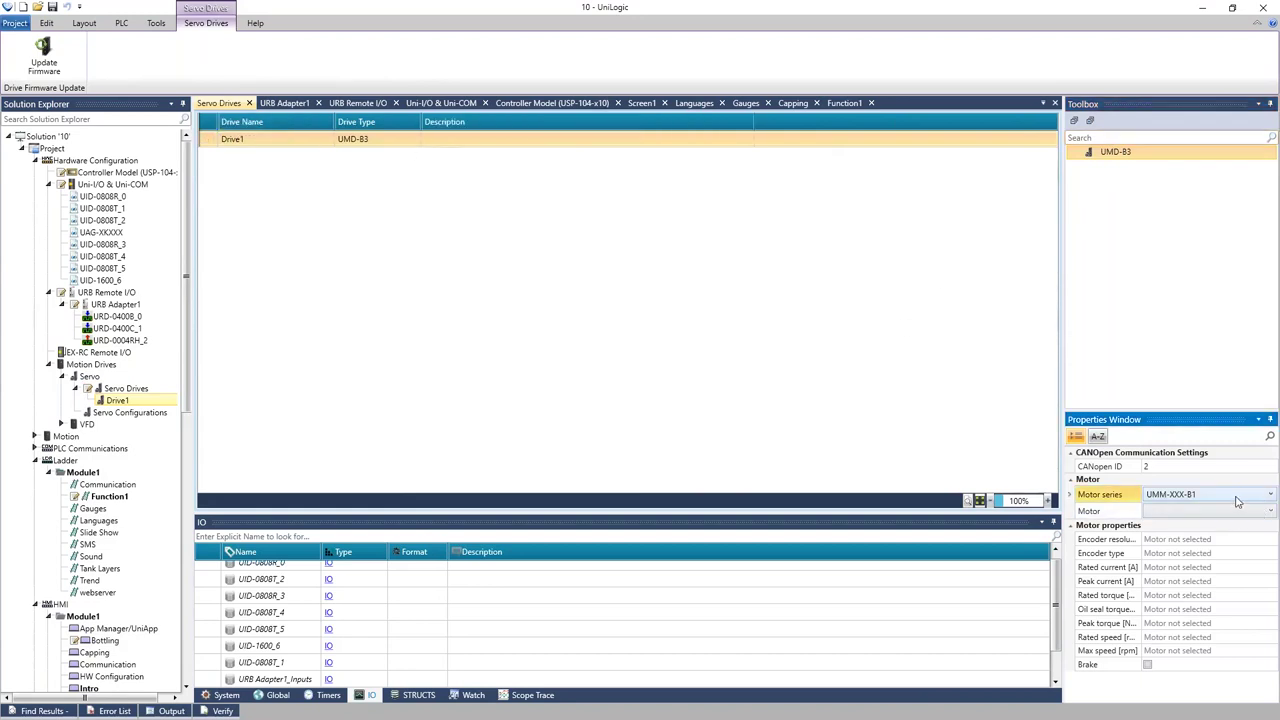
click(1192, 548)
click(1201, 511)
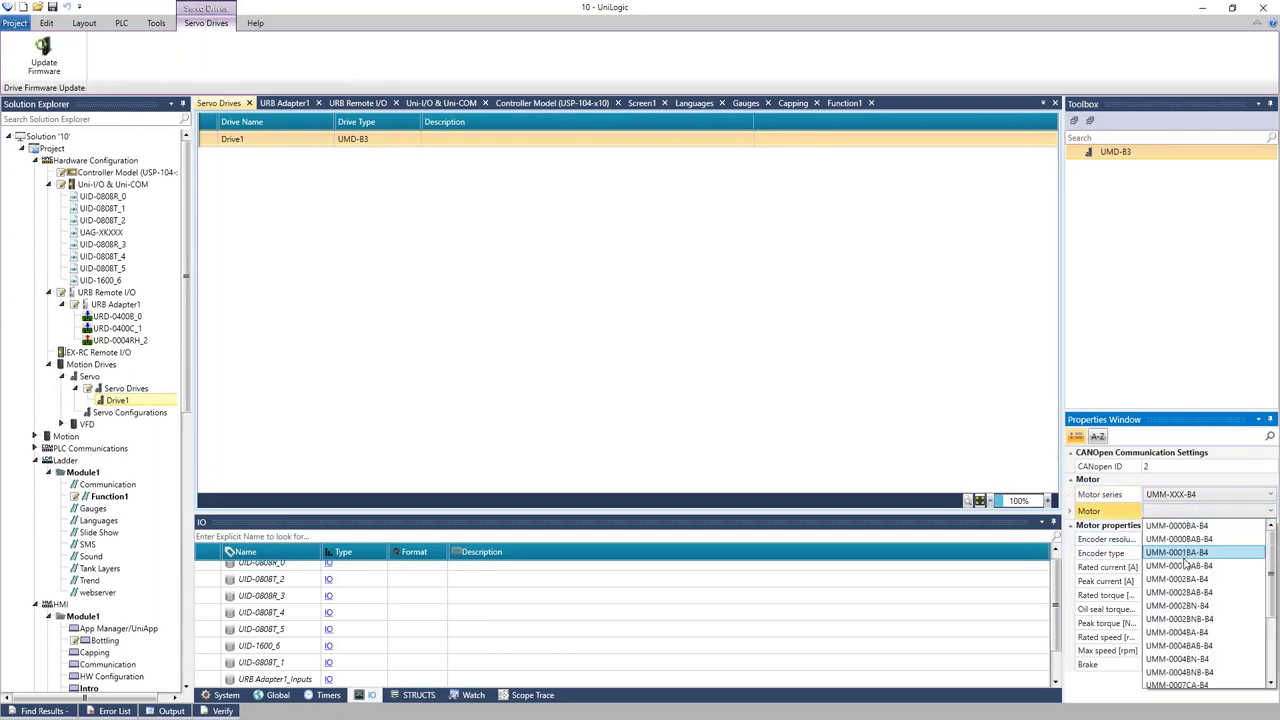
click(1185, 552)
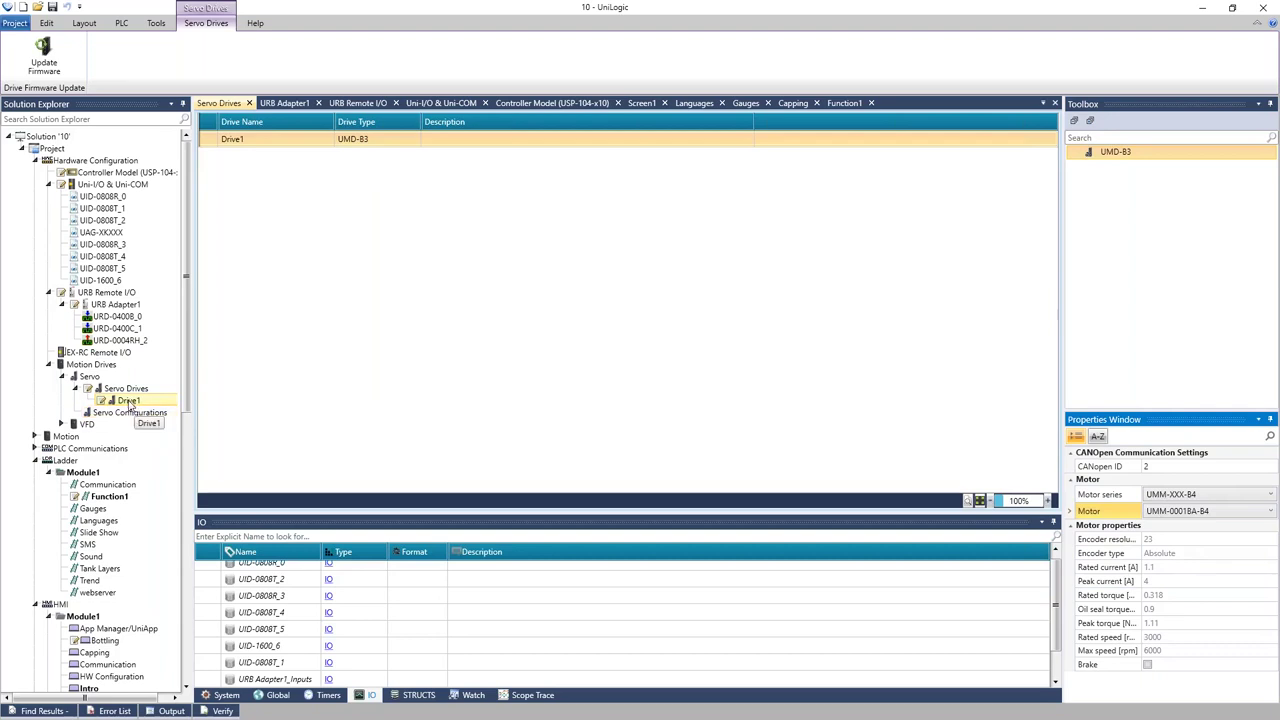
Add a UMI-U-B1 drive to the VFDs configuration and skip importing the VFD Diagnostic Application.
click(61, 424)
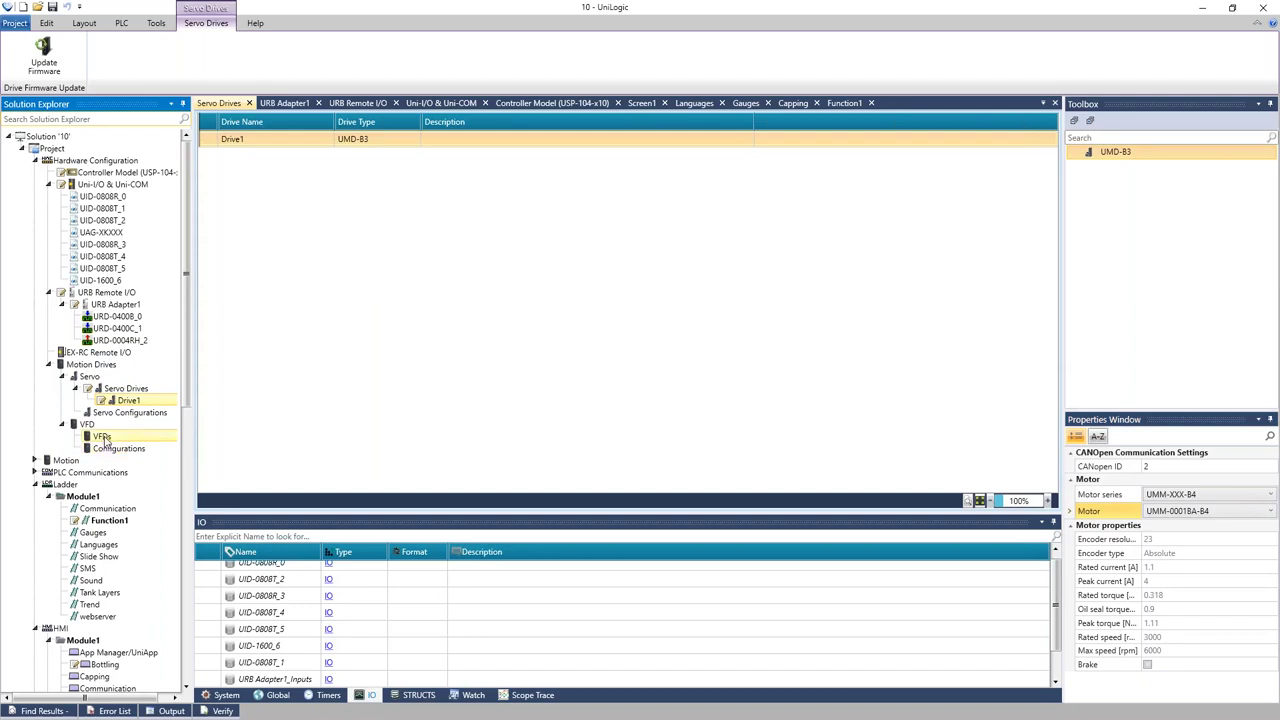
double_click(104, 438)
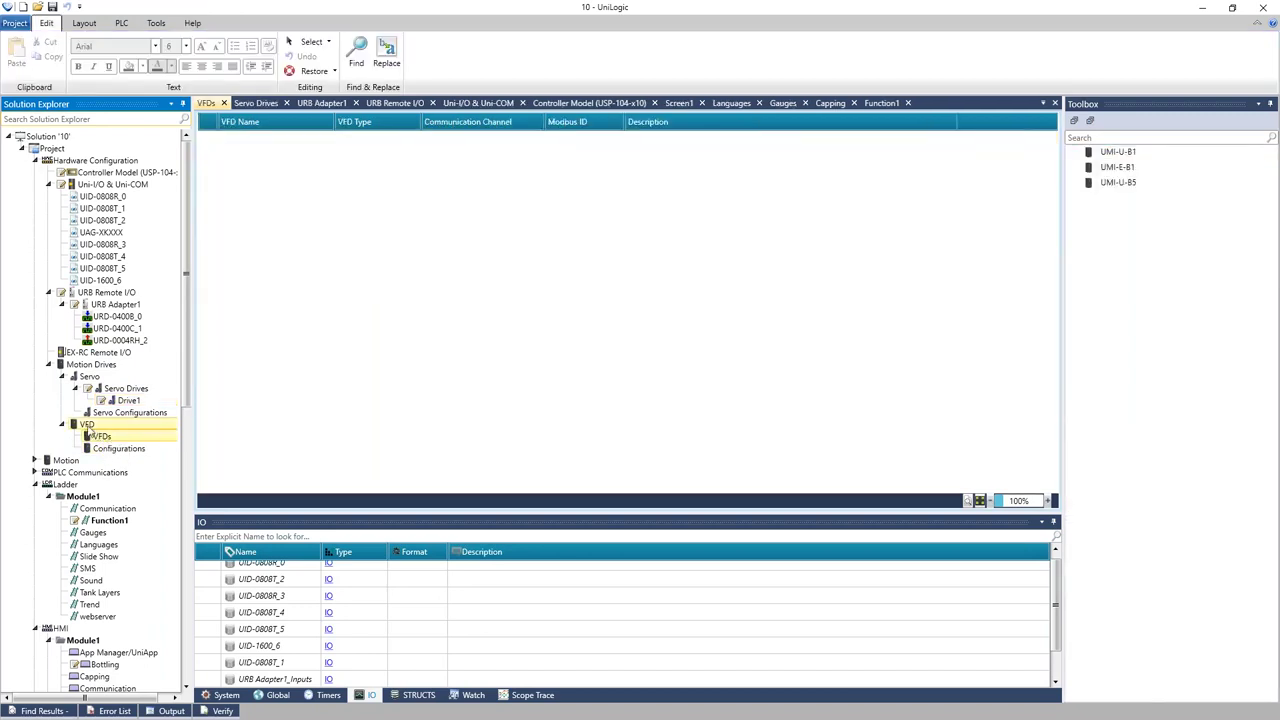
click(1124, 155)
drag(1127, 163, 1048, 162)
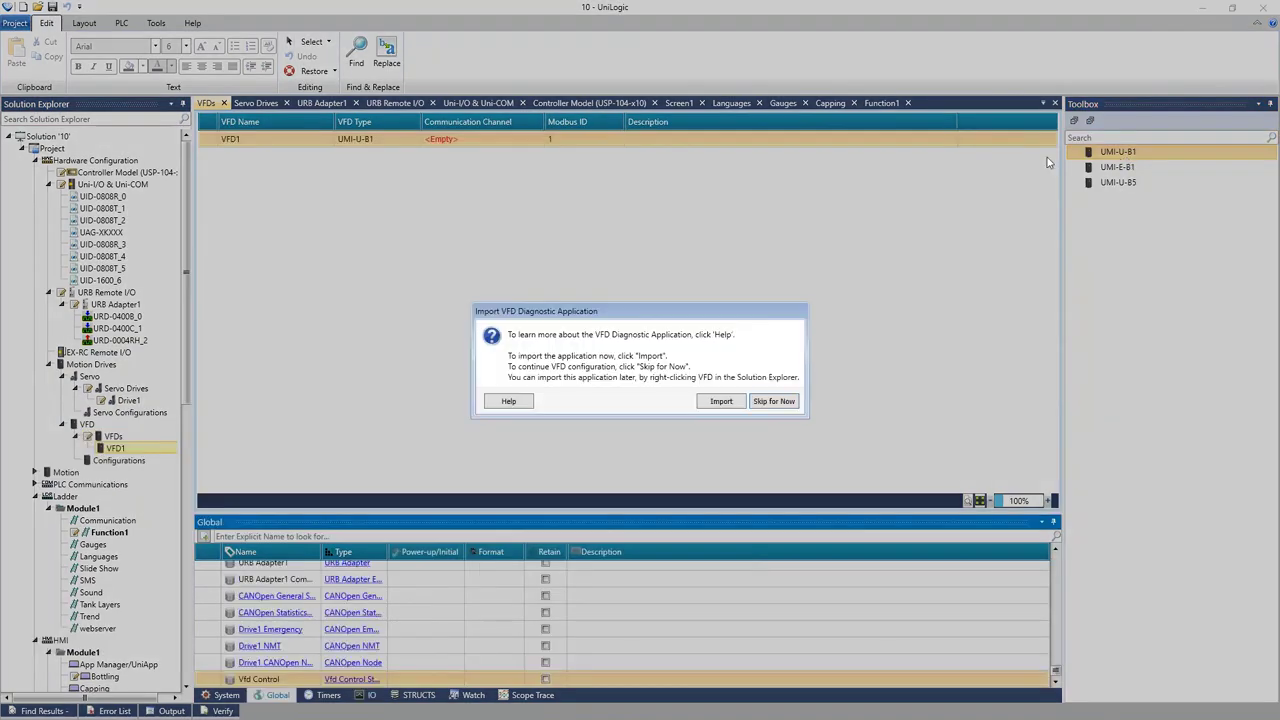
click(773, 401)
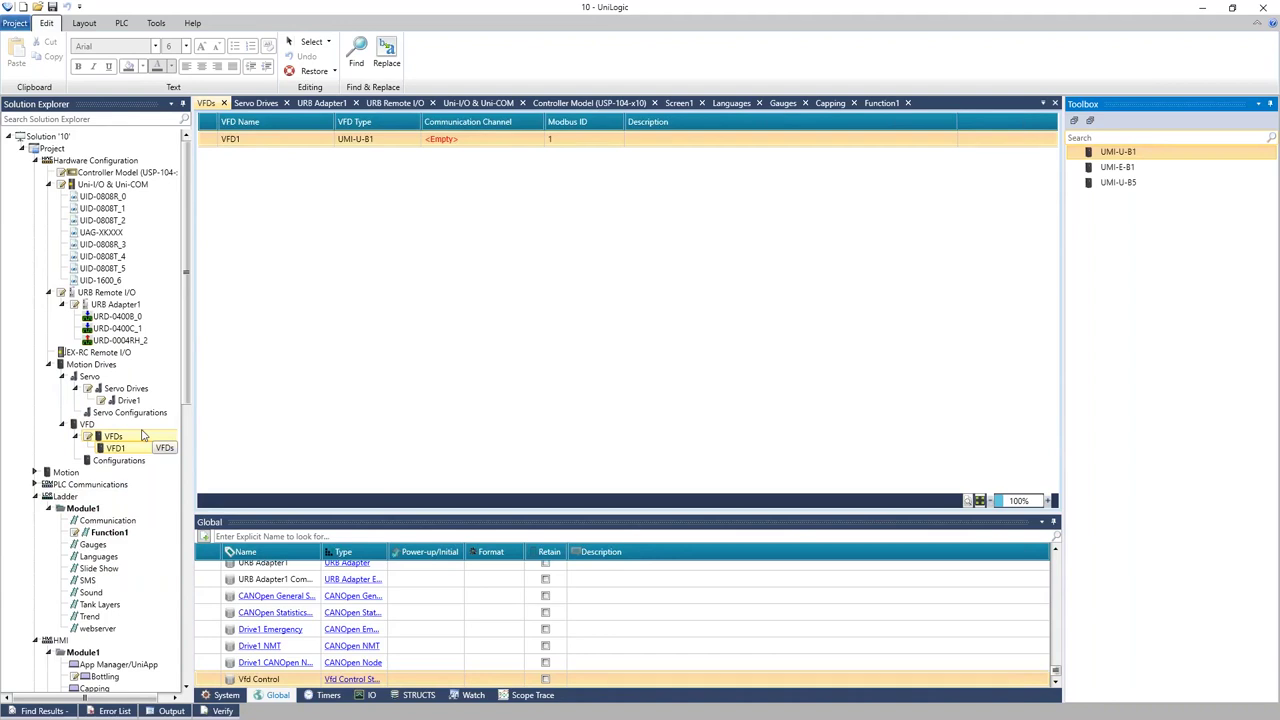
Collapse the URB Remote I/O and Motion Drives branches and delete the UMI-U-B1 drive from the VFDs list.
click(48, 292)
click(47, 318)
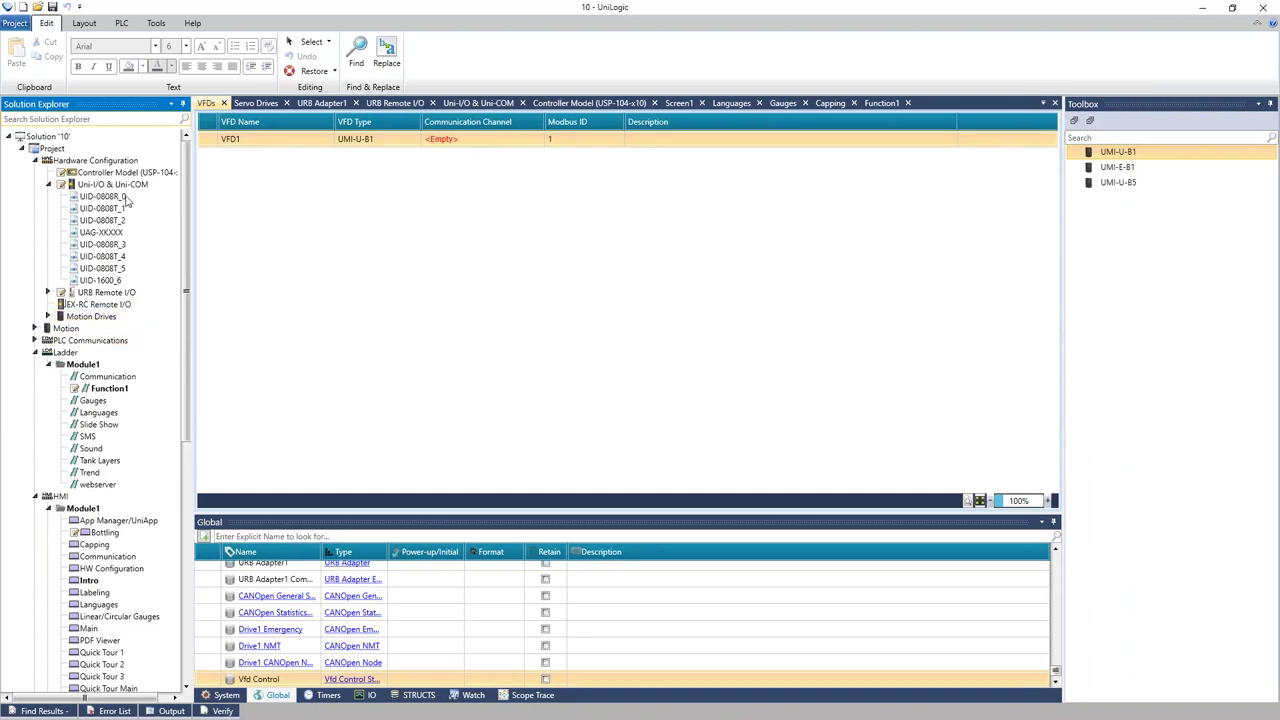
click(210, 142)
click(209, 140)
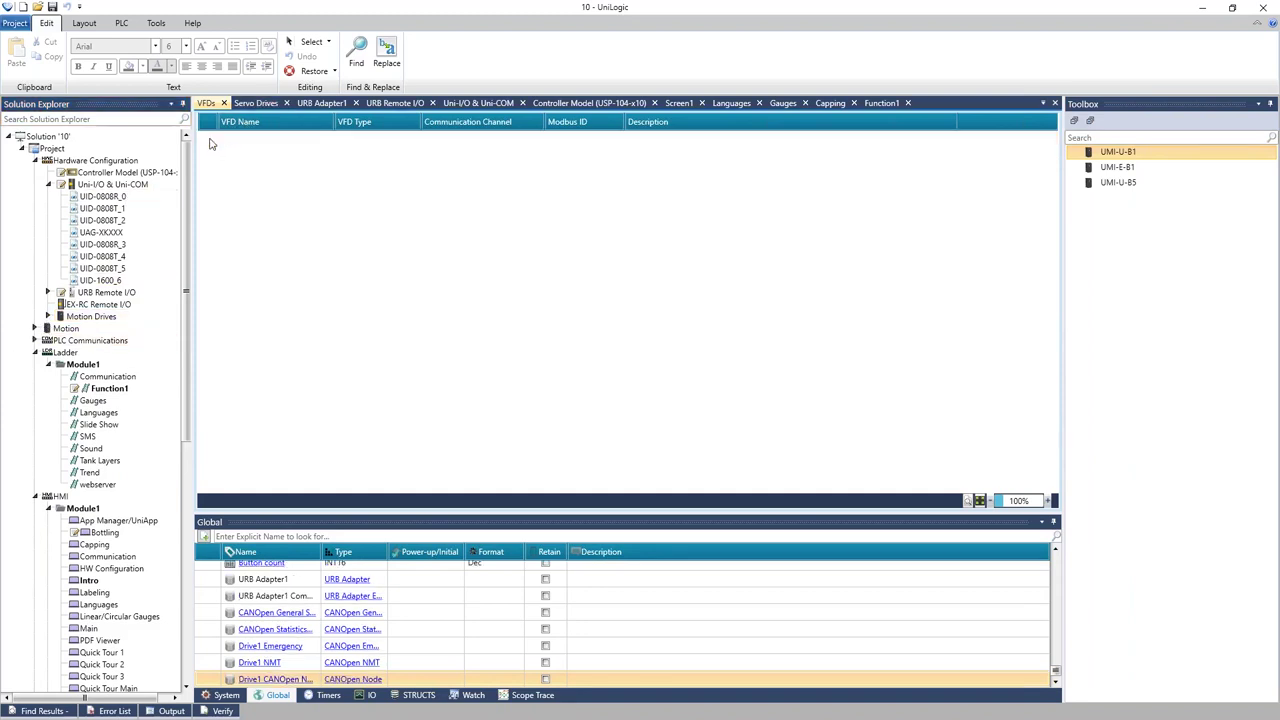
Open the Function1 ladder and delete the direct contacts from rungs 2 and 1.
double_click(104, 390)
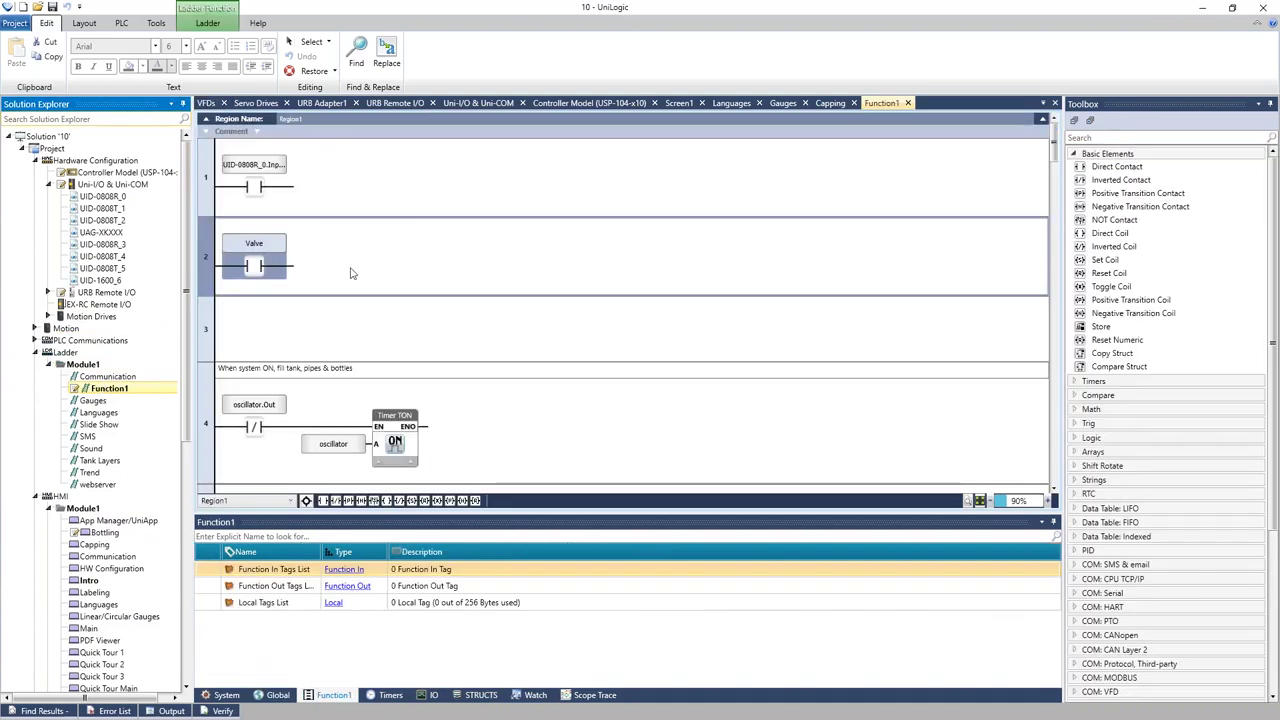
click(258, 283)
key(Delete)
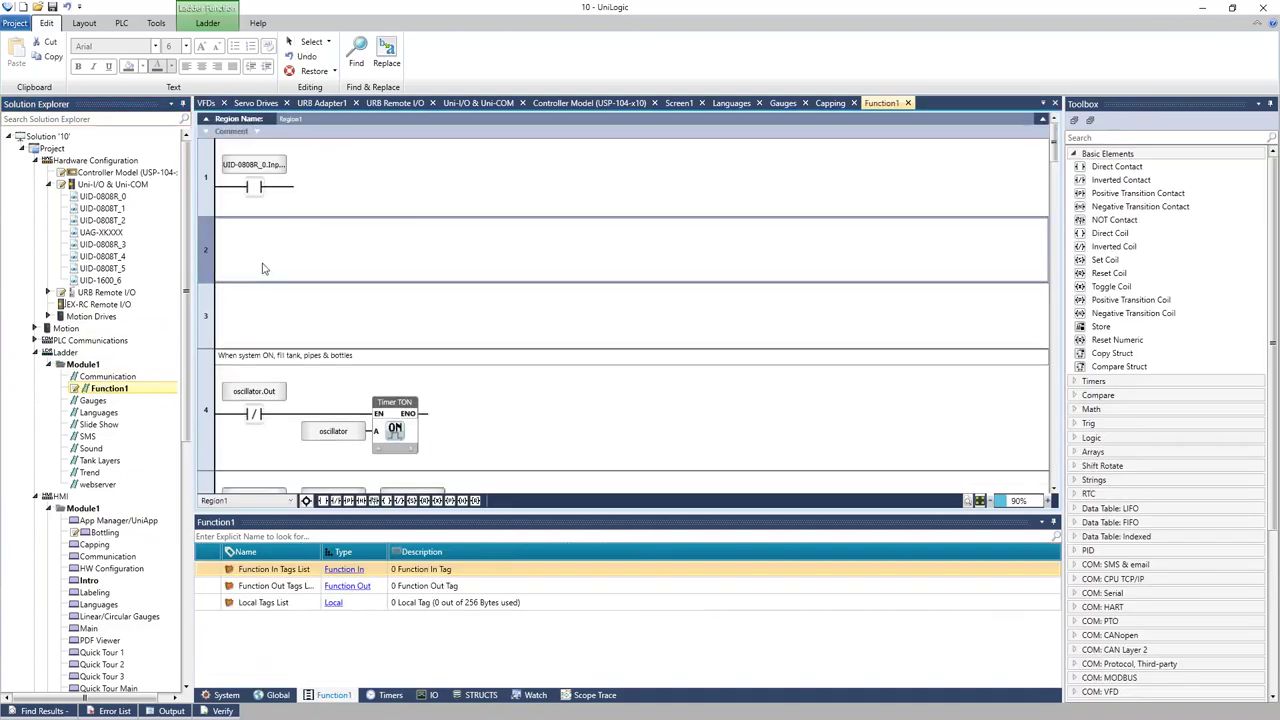
click(260, 190)
key(Delete)
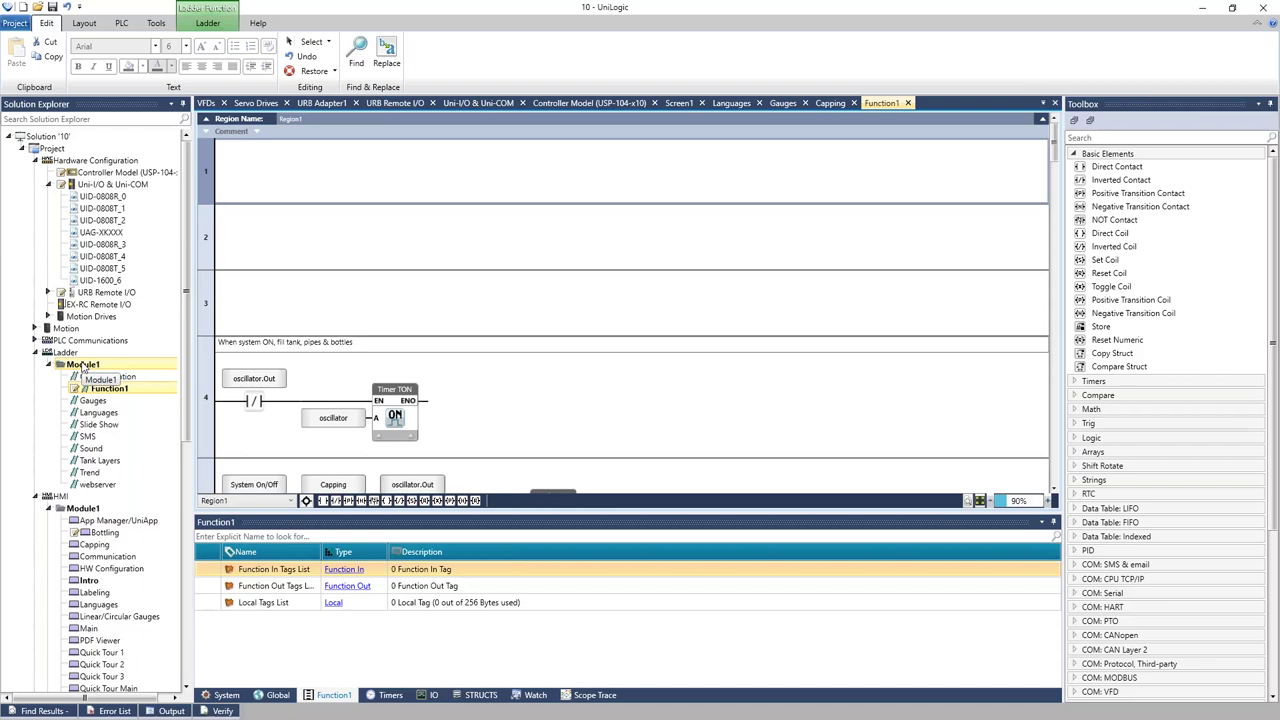
Add a new function to the ladder's Module1 and name it "Pump control".
right_click(83, 366)
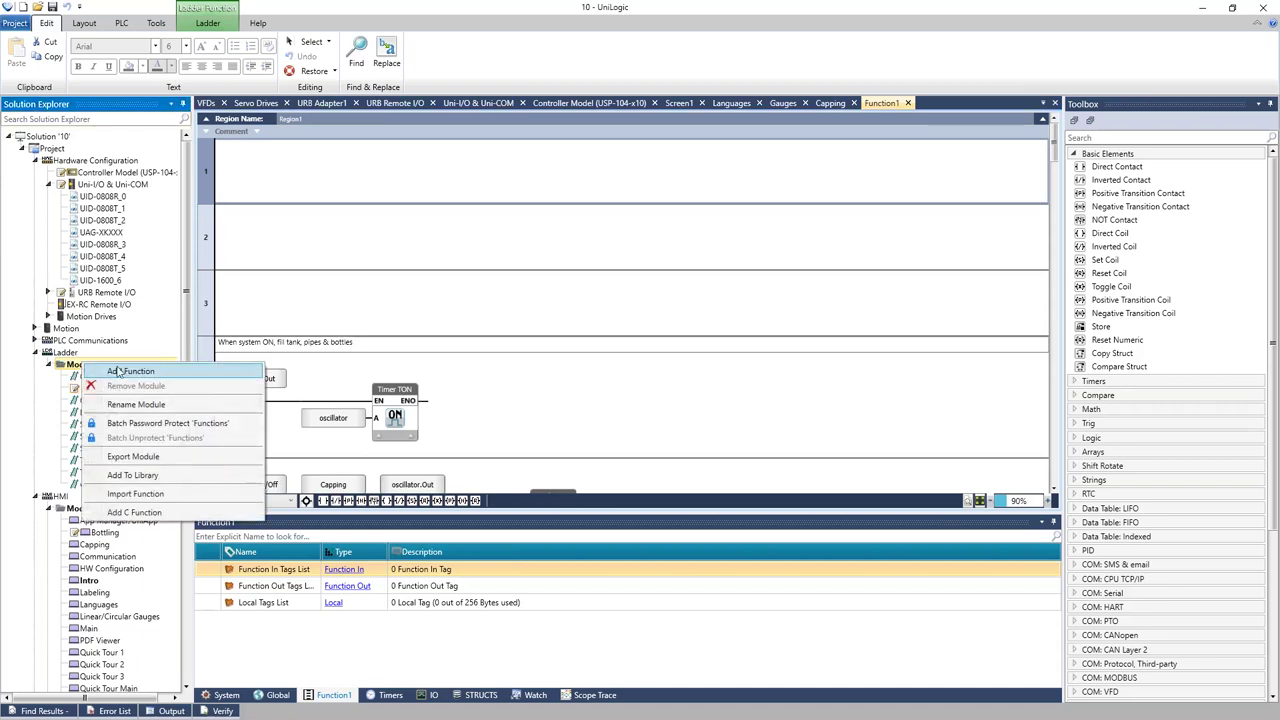
click(125, 372)
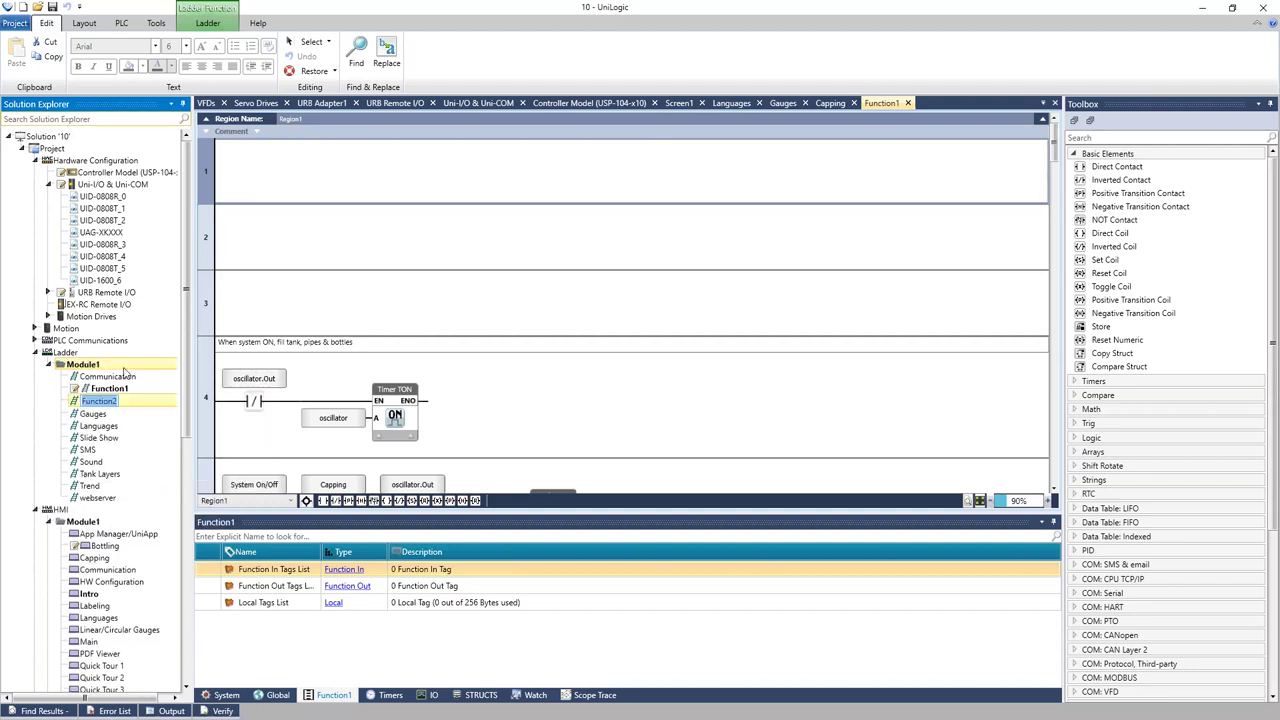
text(Pu)
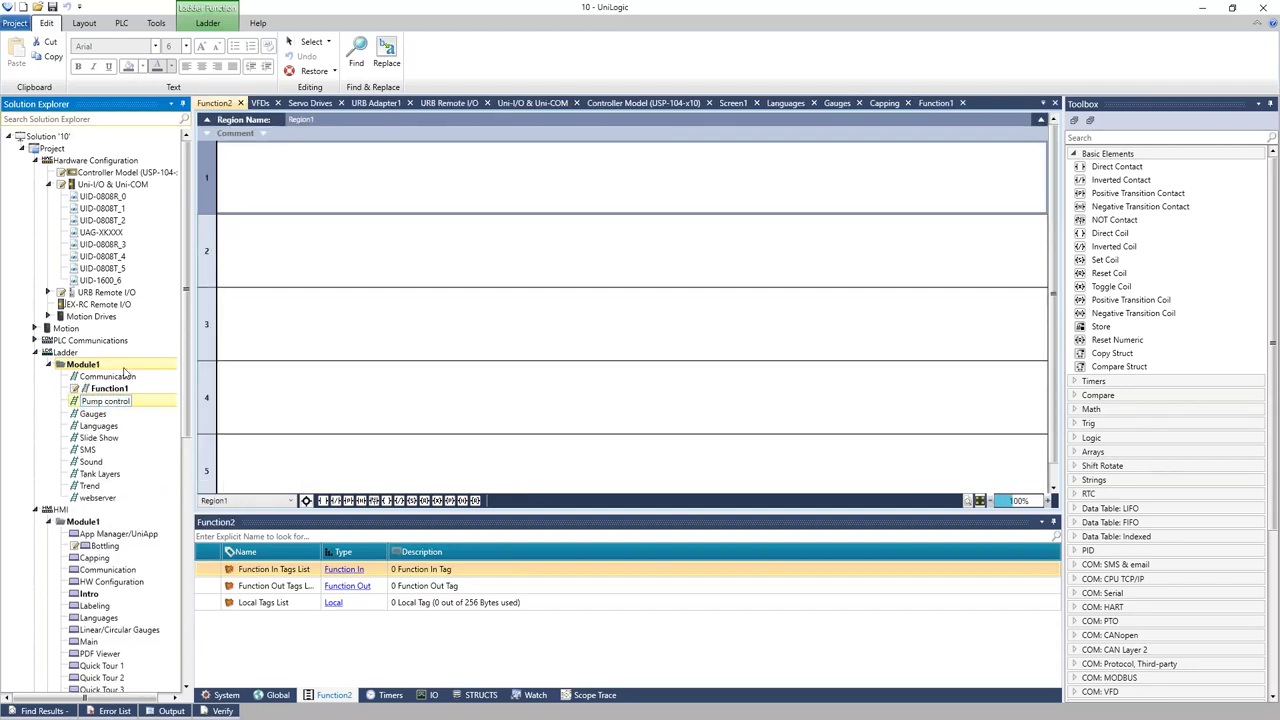
text(mp control)
key(Return)
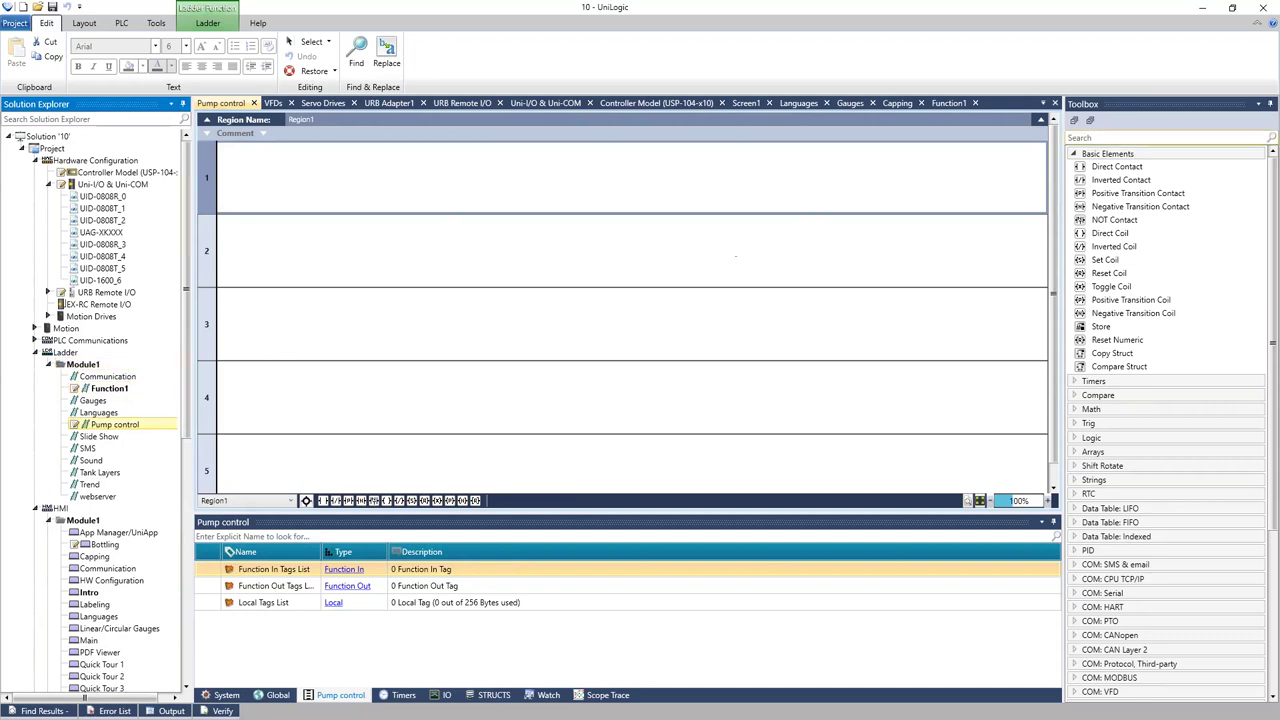
Add a Function In tag named Pump_UDFB with type Pump to the Pump control function.
click(1107, 154)
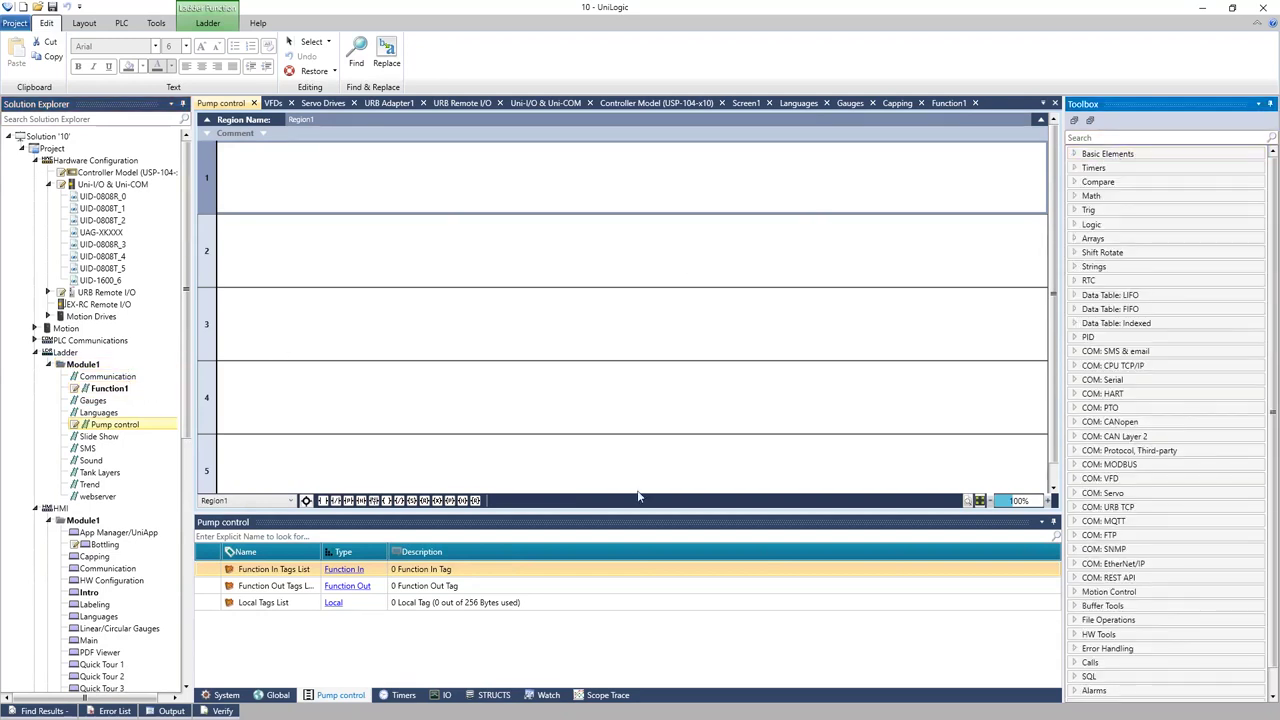
click(349, 570)
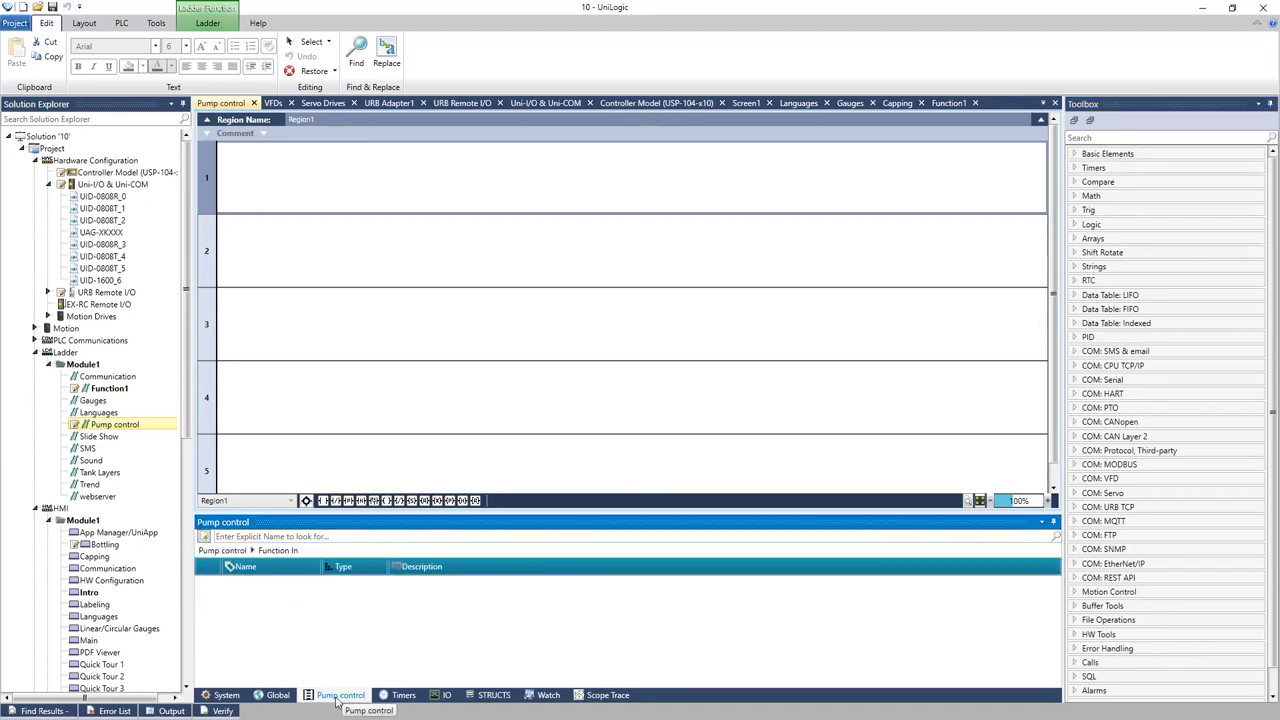
click(236, 551)
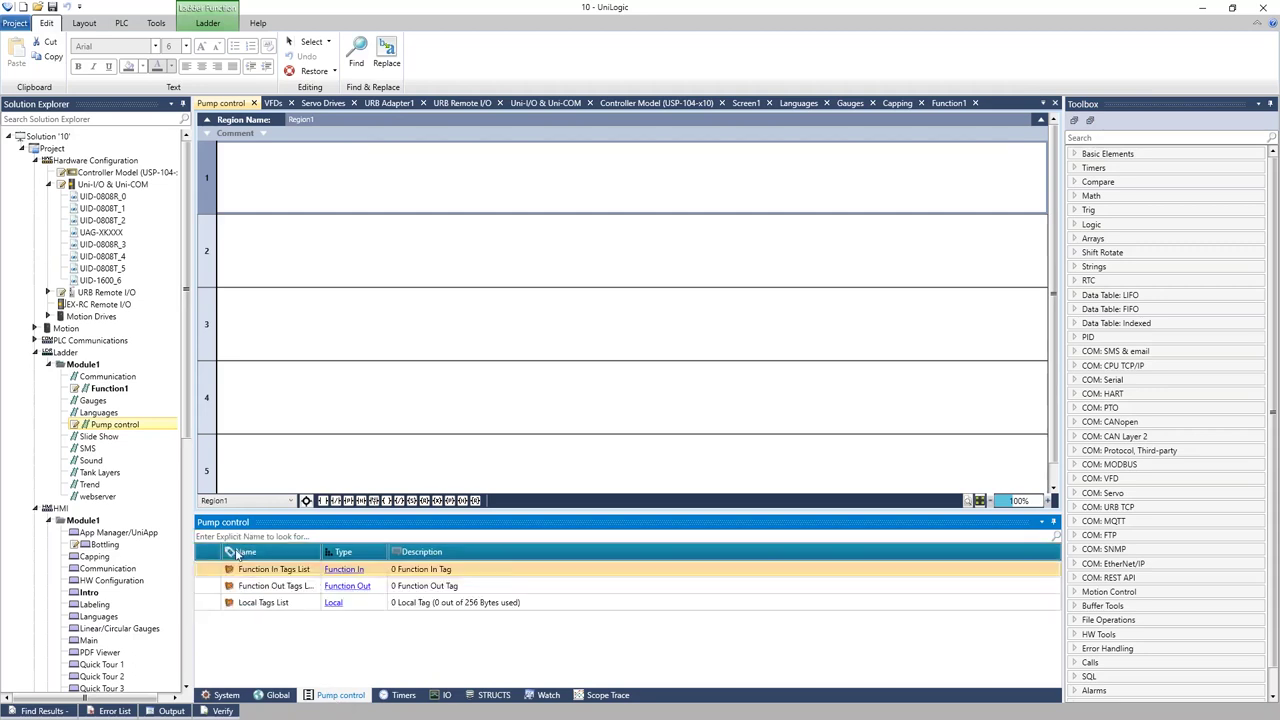
click(344, 569)
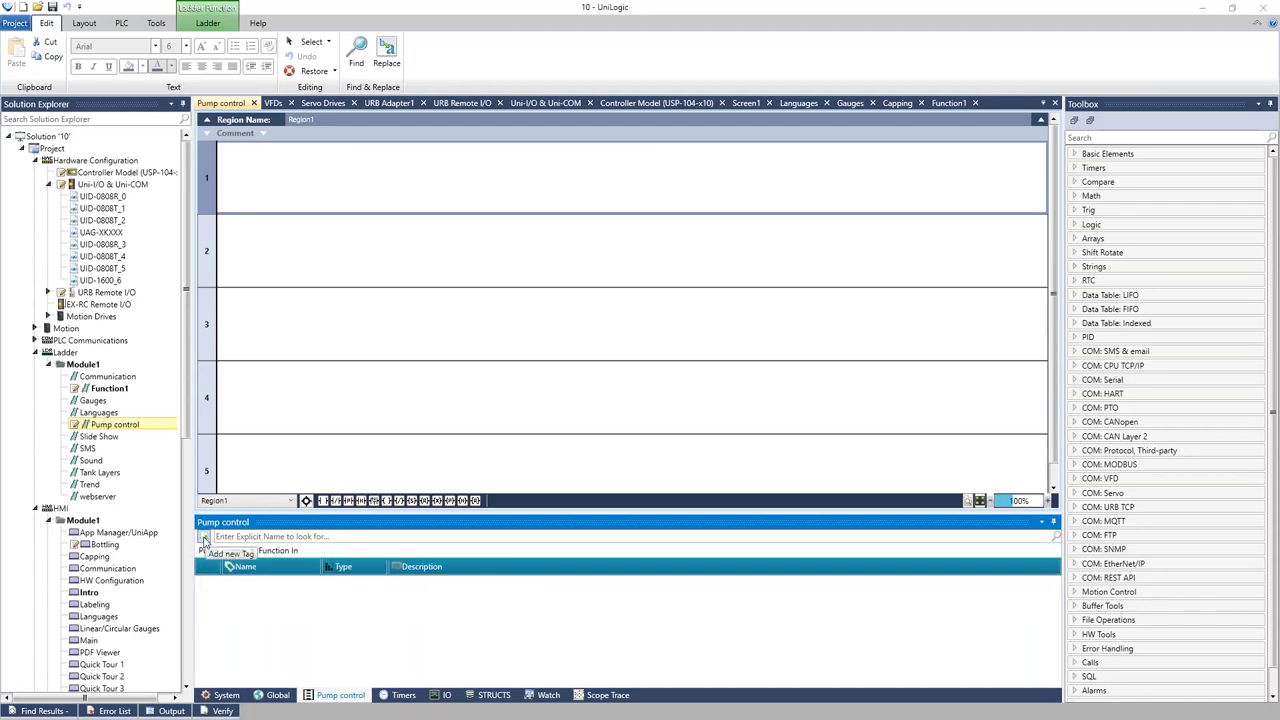
click(204, 538)
text(Pump_UDFB)
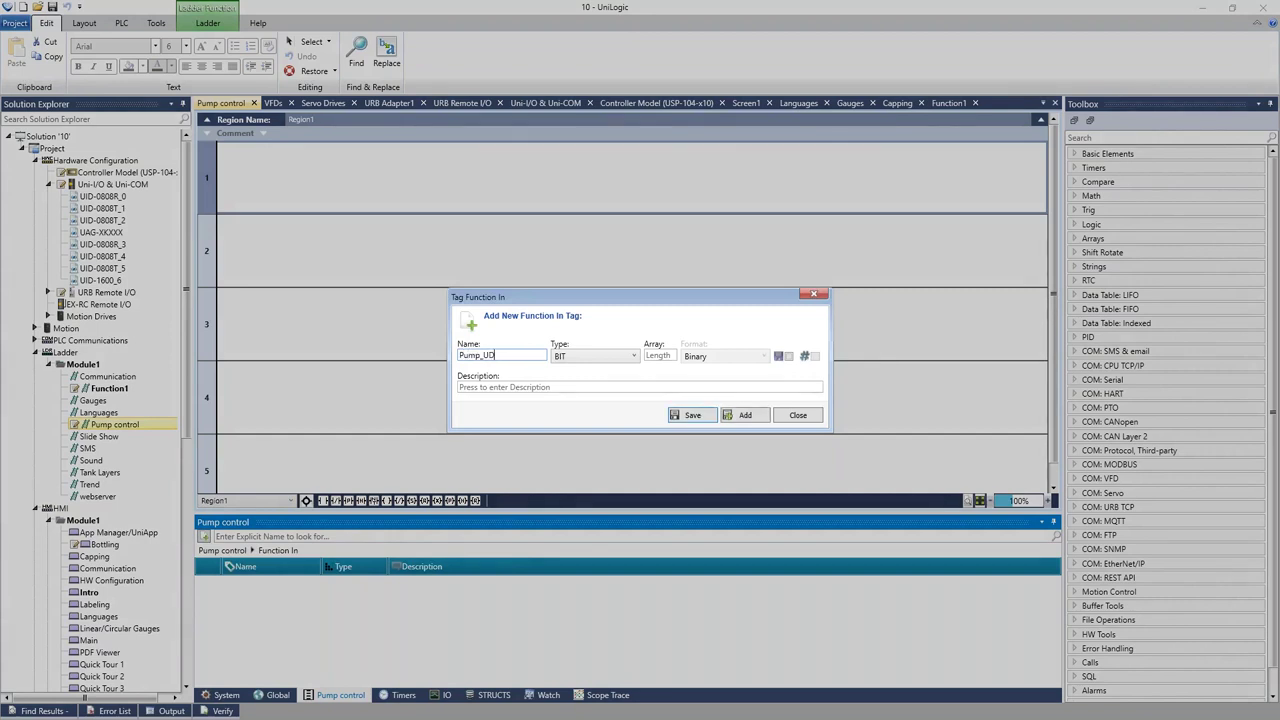
click(631, 357)
scroll(660, 410, down, 10)
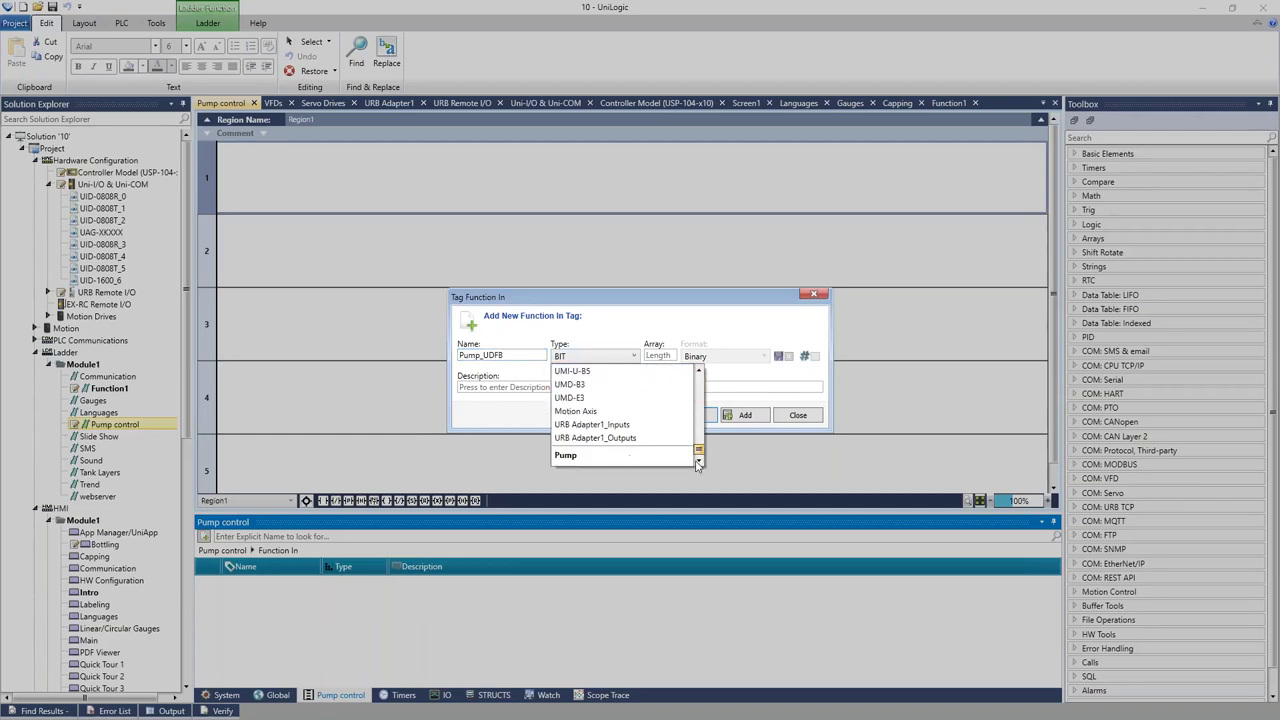
click(566, 456)
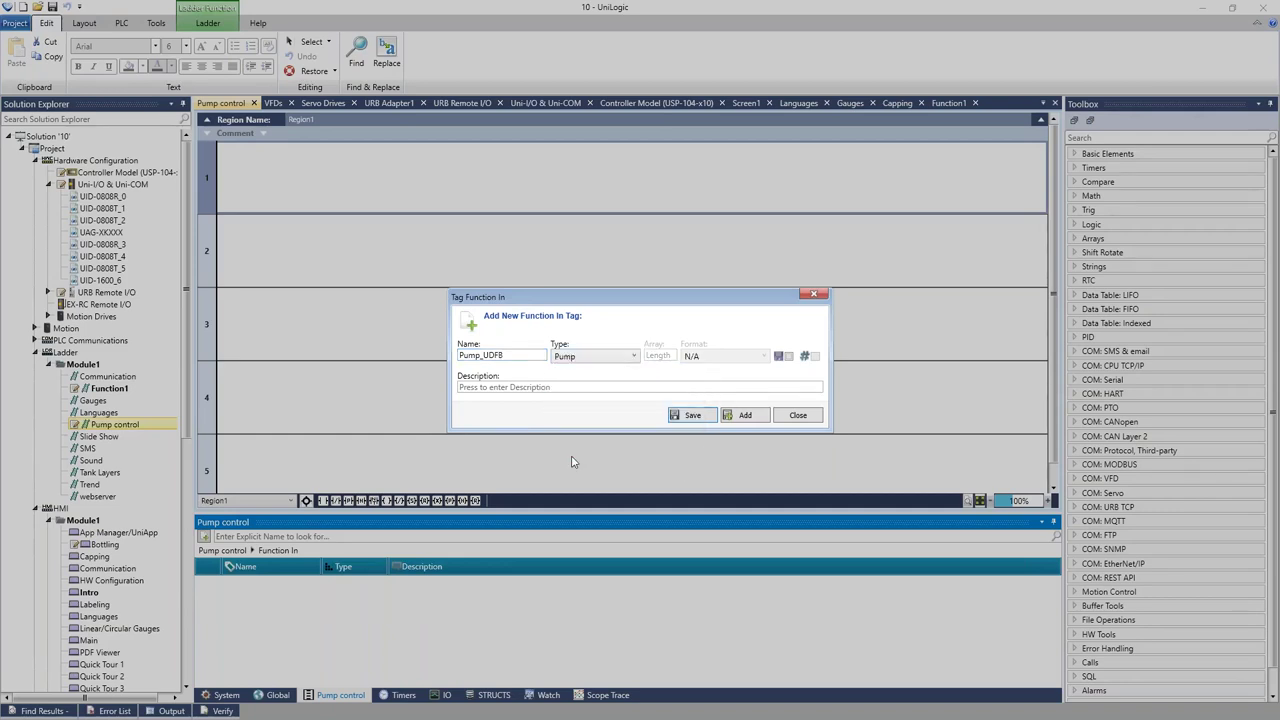
click(692, 415)
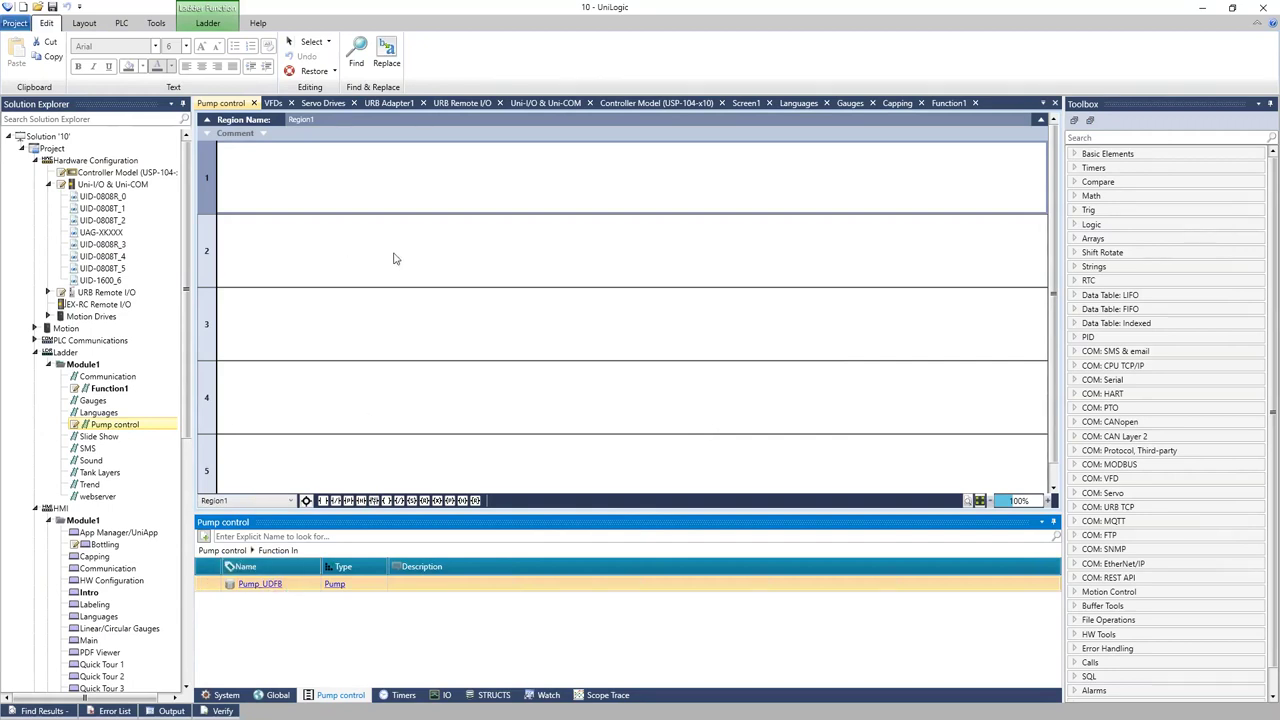
Place a Greater Than compare element in rung 1 of the Pump control function.
click(1090, 196)
click(1104, 183)
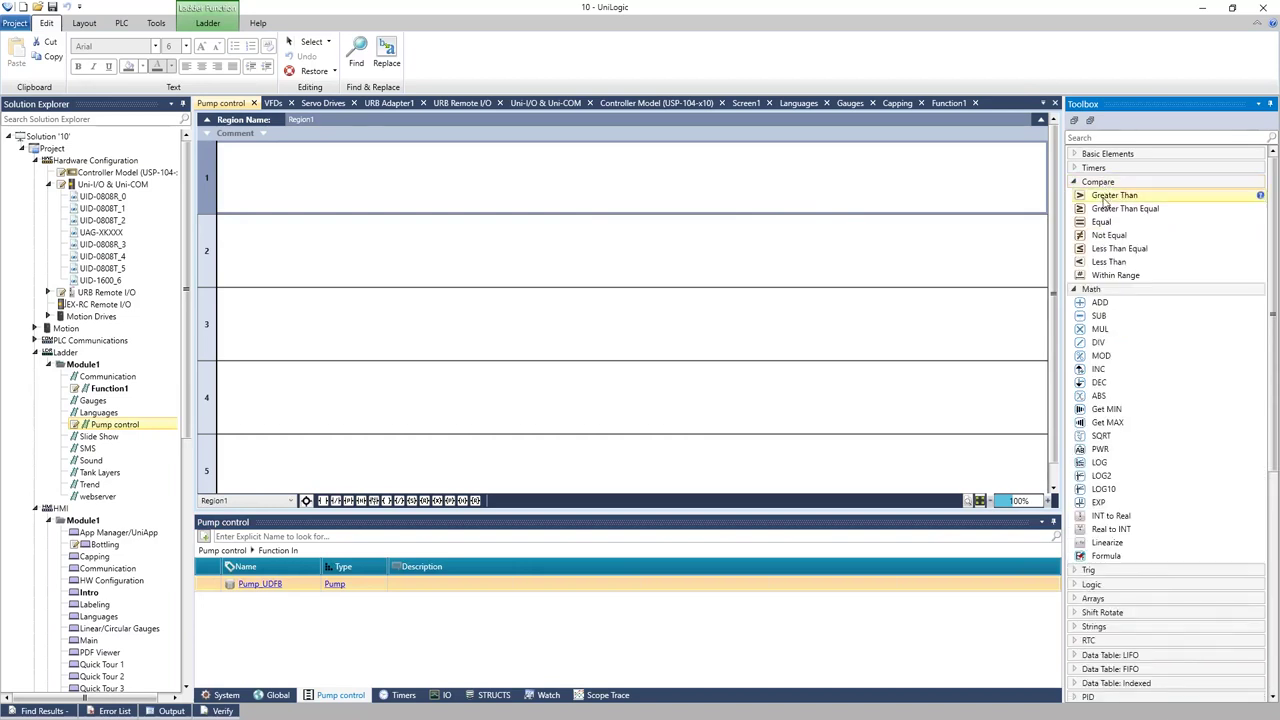
drag(1114, 195, 225, 181)
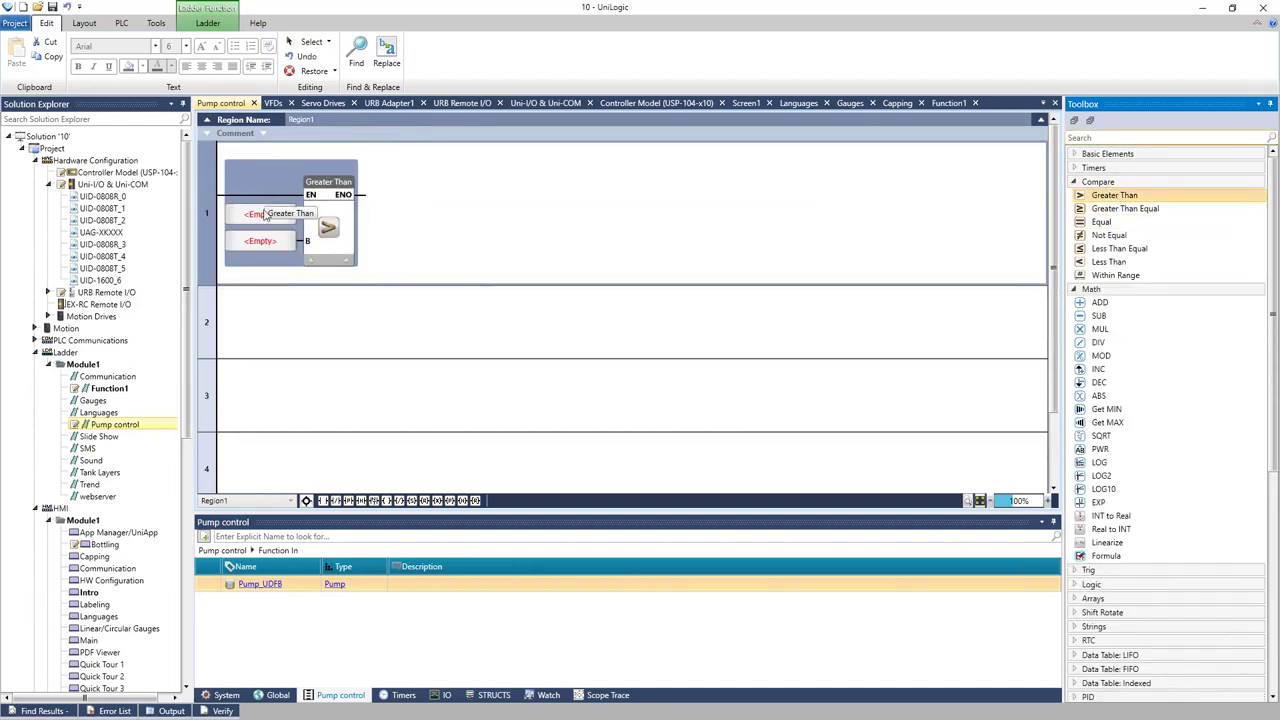
Assign Pump_UDFB.Setpoint to input A and Pump_UDFB.Pressure to input B of the Greater Than element in rung 1.
click(290, 214)
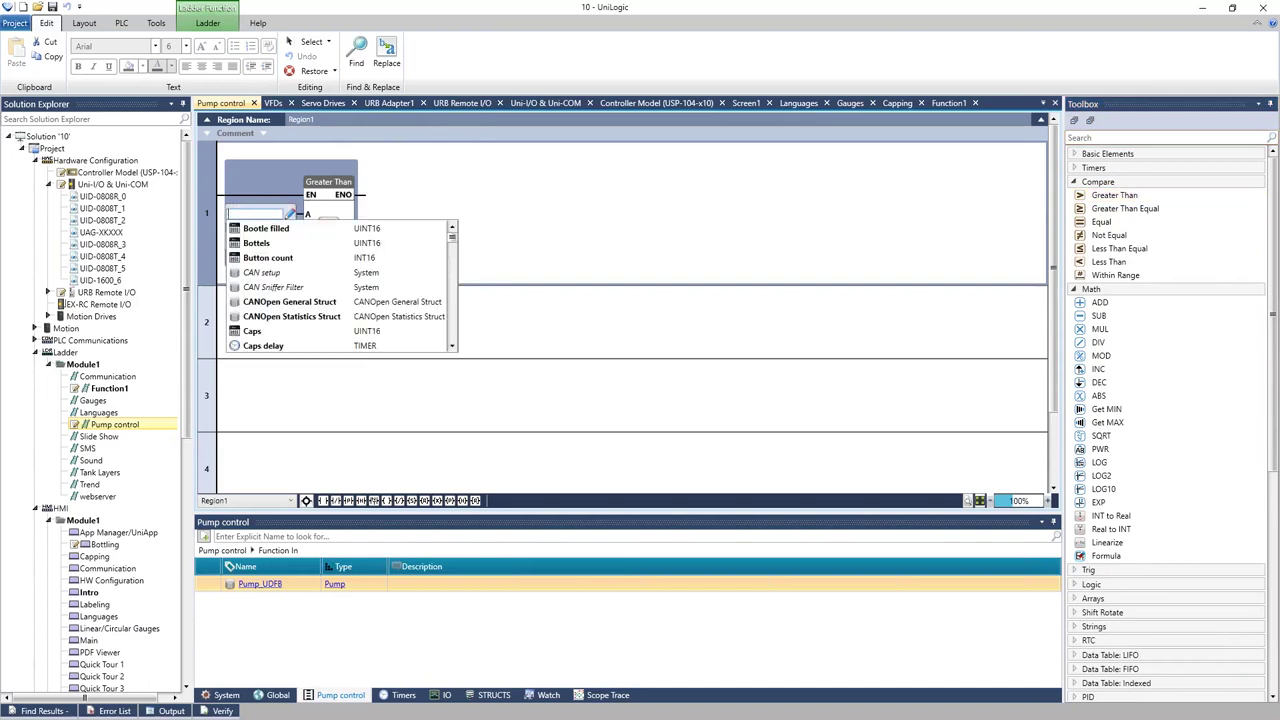
text(pump)
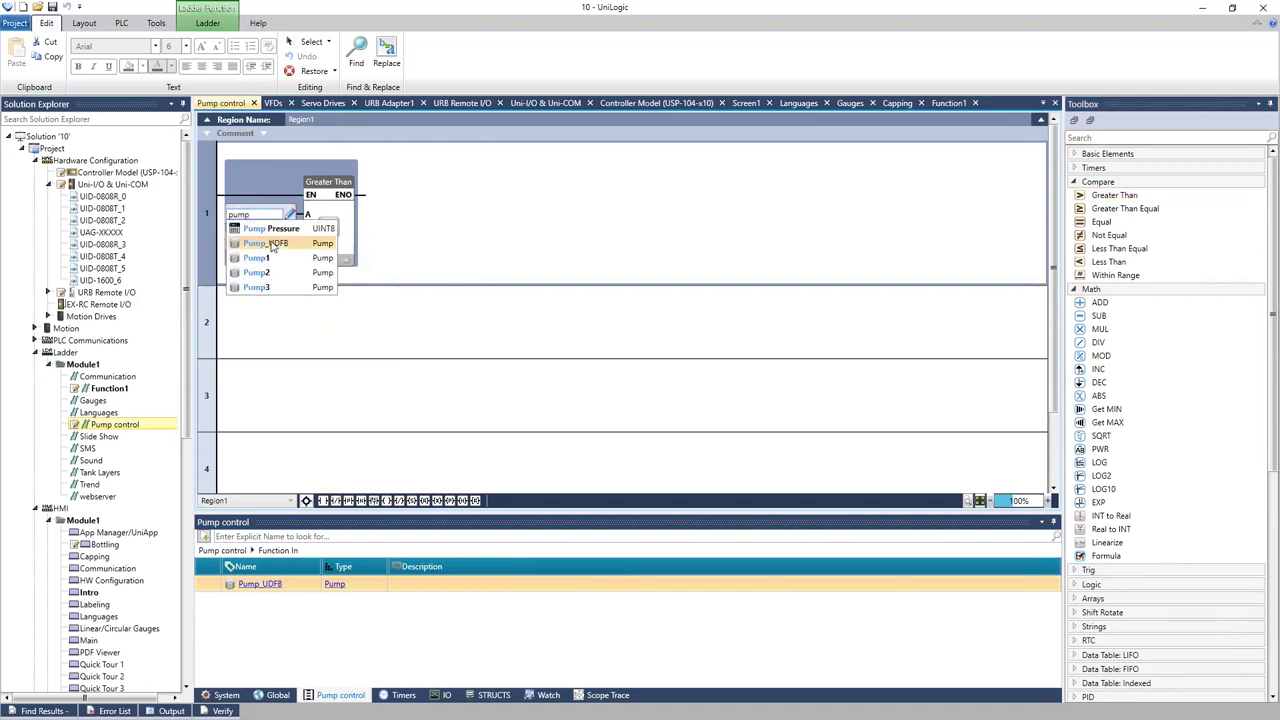
click(271, 243)
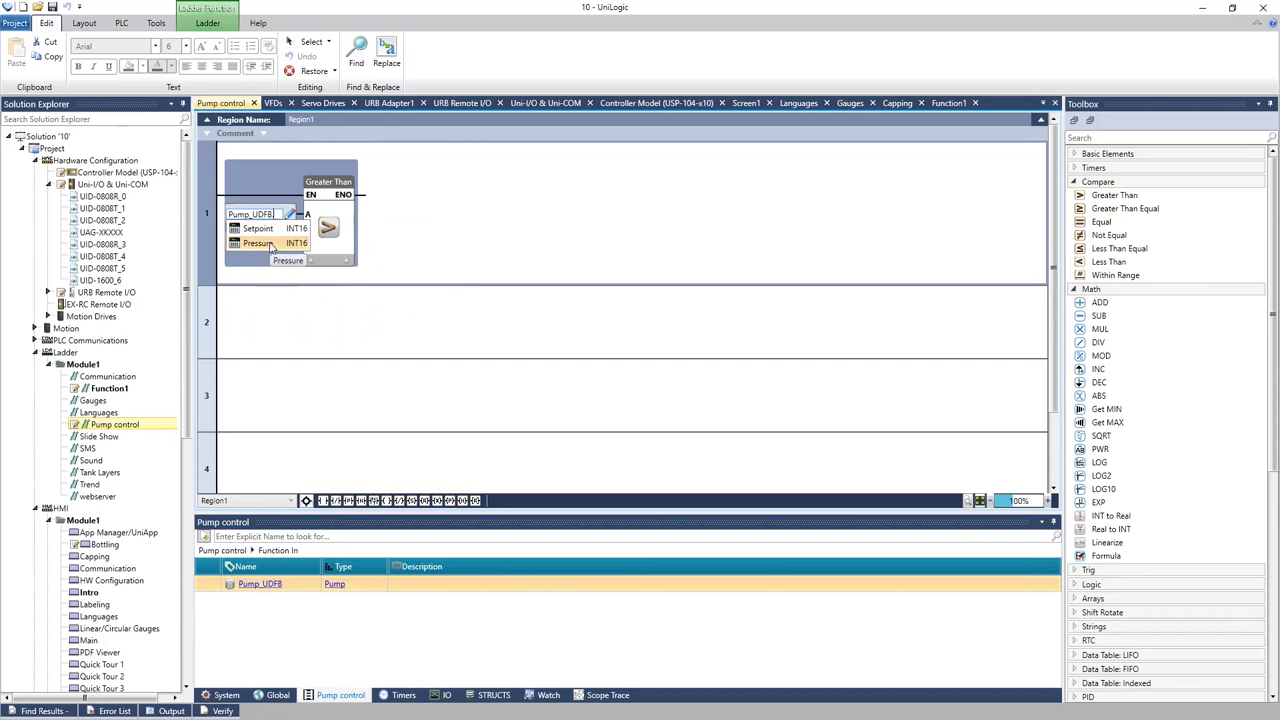
click(270, 230)
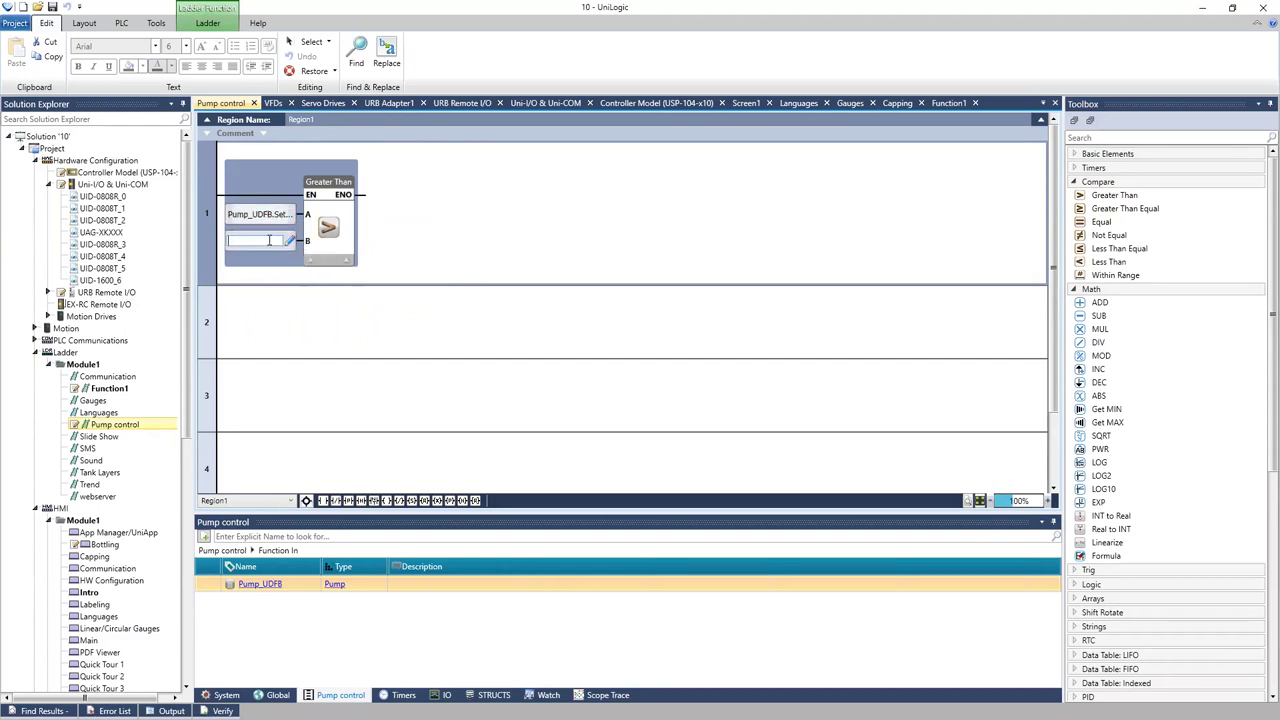
text(pump)
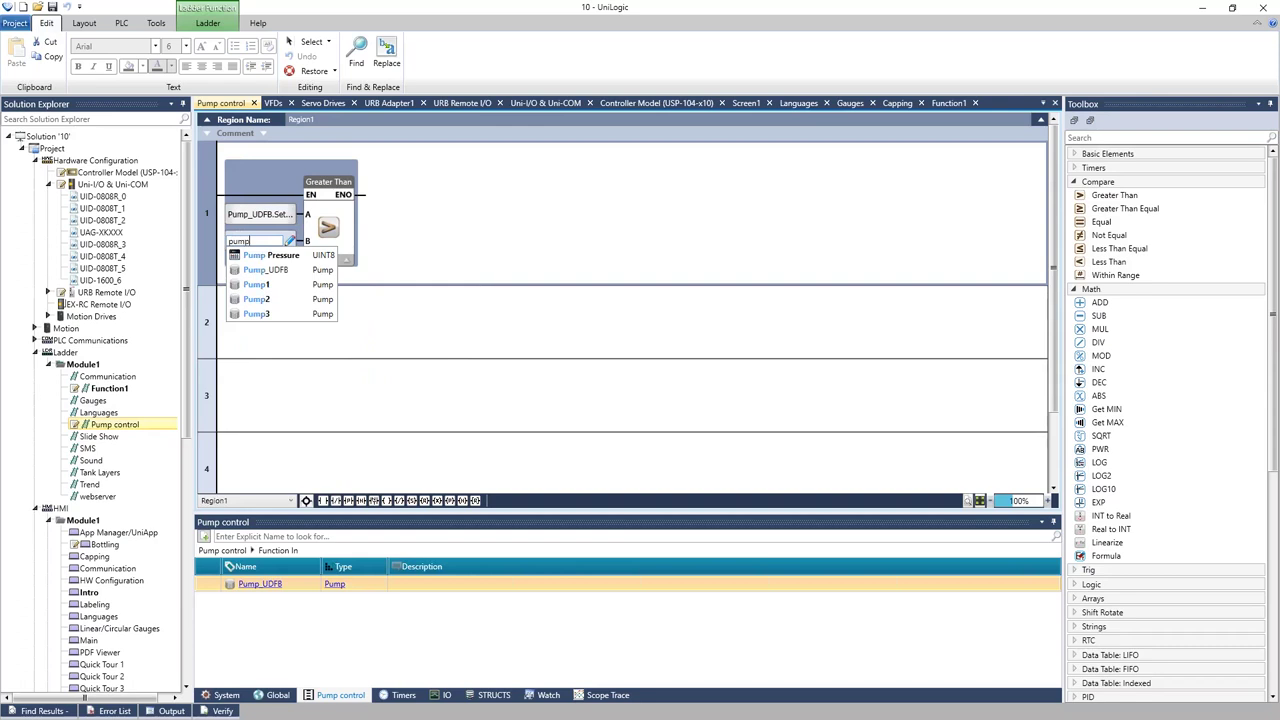
click(265, 270)
click(262, 270)
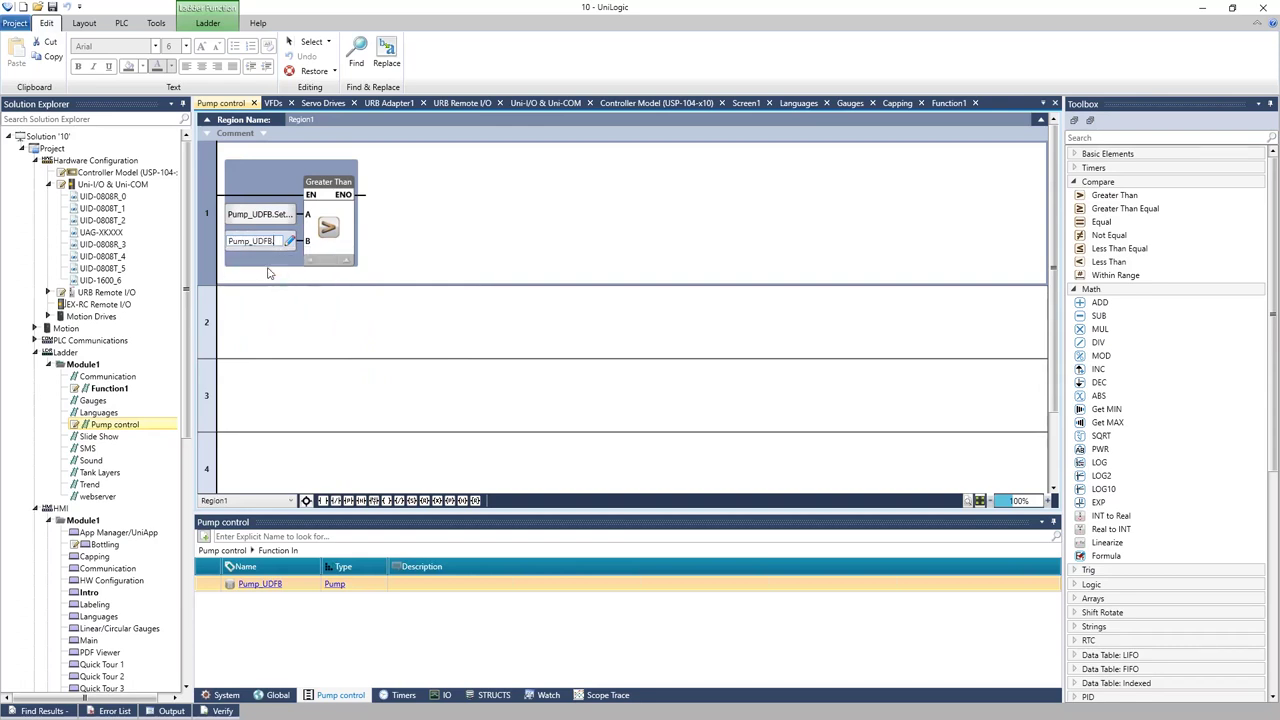
Place a Direct Coil after the Greater Than element in rung 1 and link it to Pump_UDFB.On/Off.
click(1128, 155)
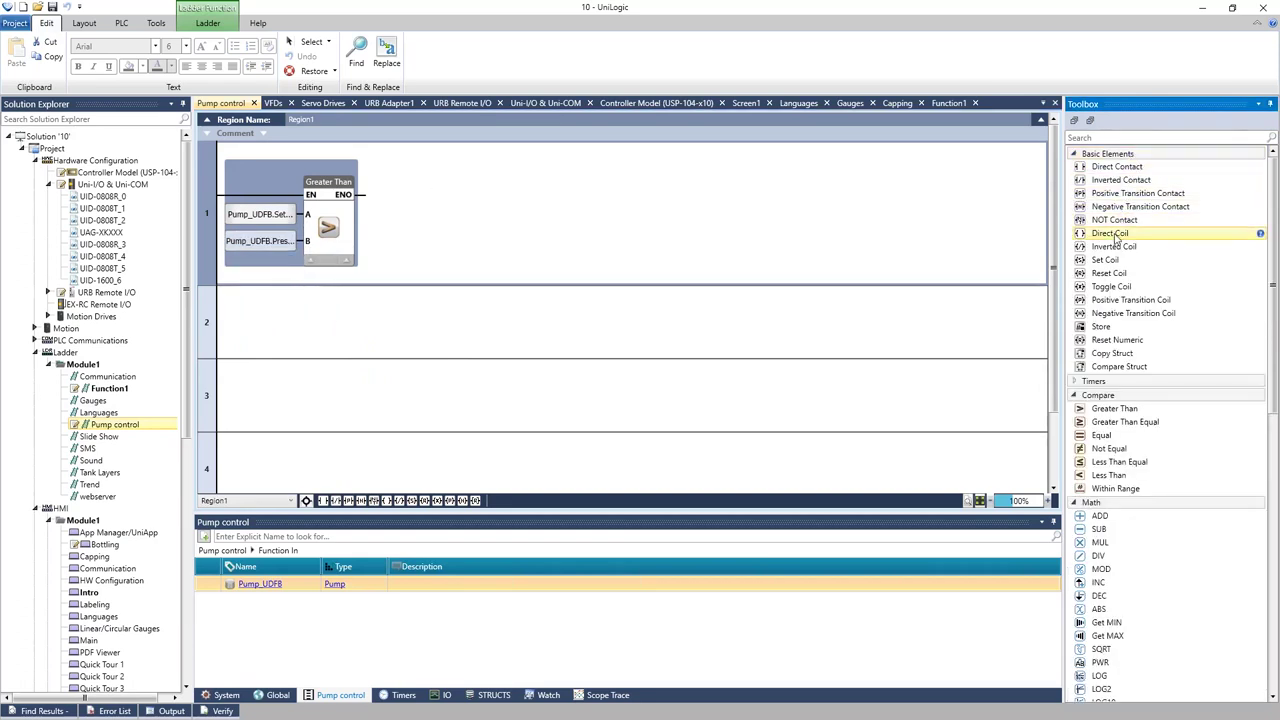
drag(1110, 233, 415, 206)
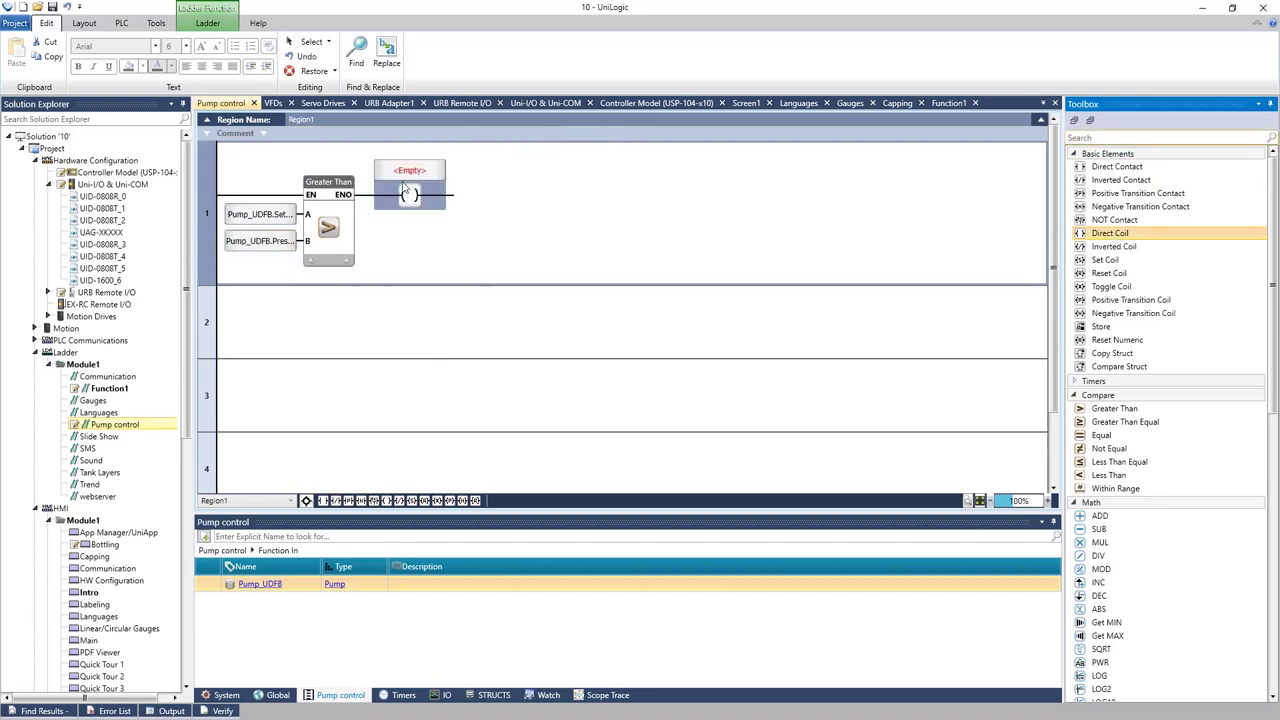
text(pum)
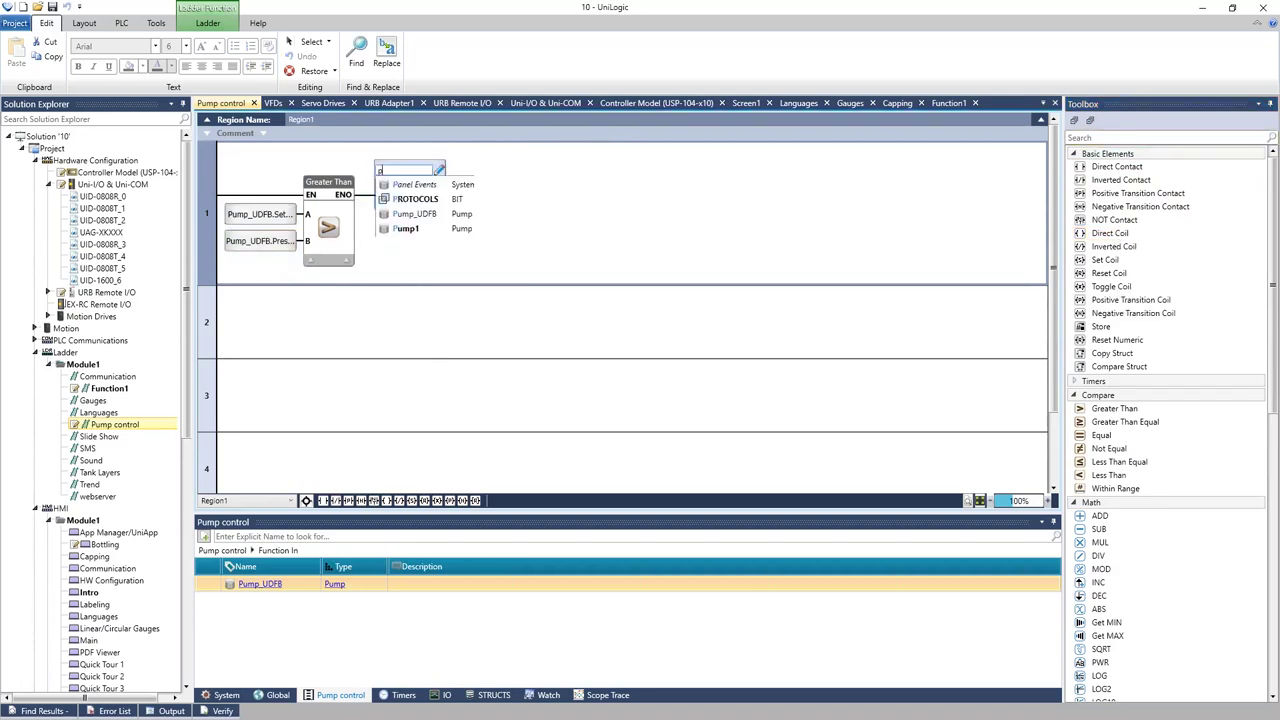
text(_UDFB.)
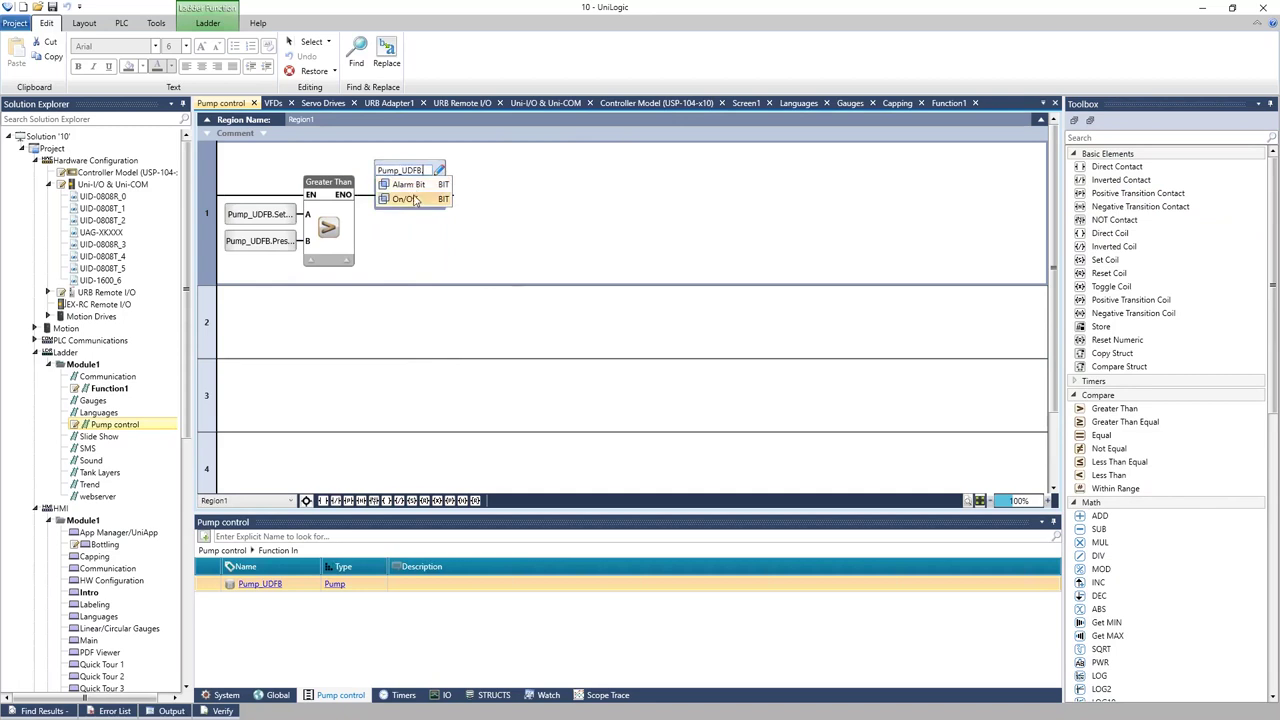
click(405, 199)
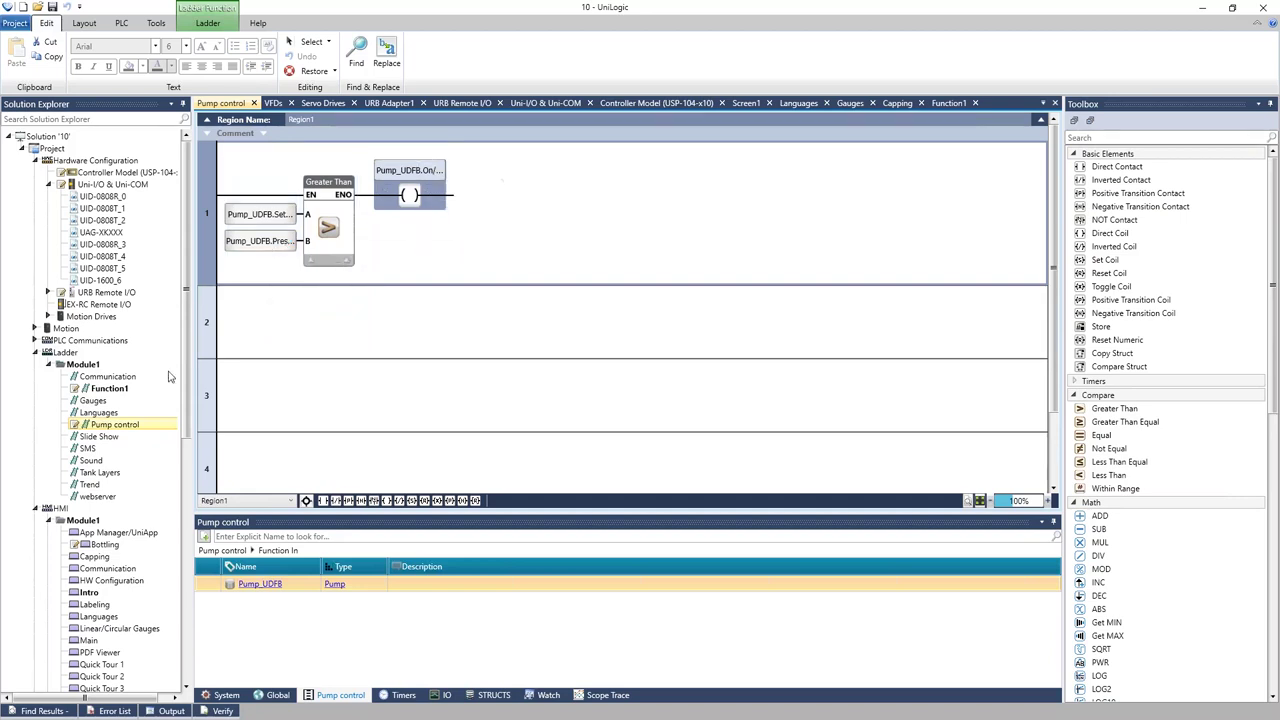
Open Function1 and add a call to the Pump control function in rung 1 with Pump1 as its input.
click(132, 390)
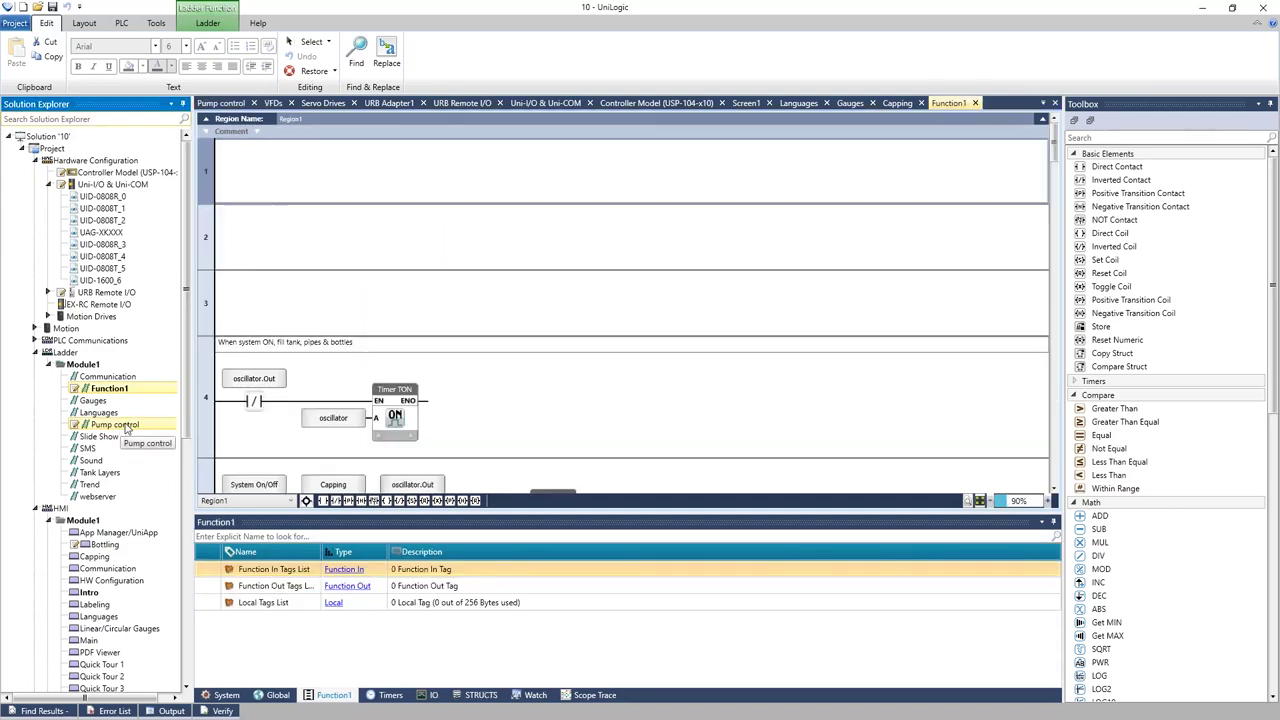
click(1130, 157)
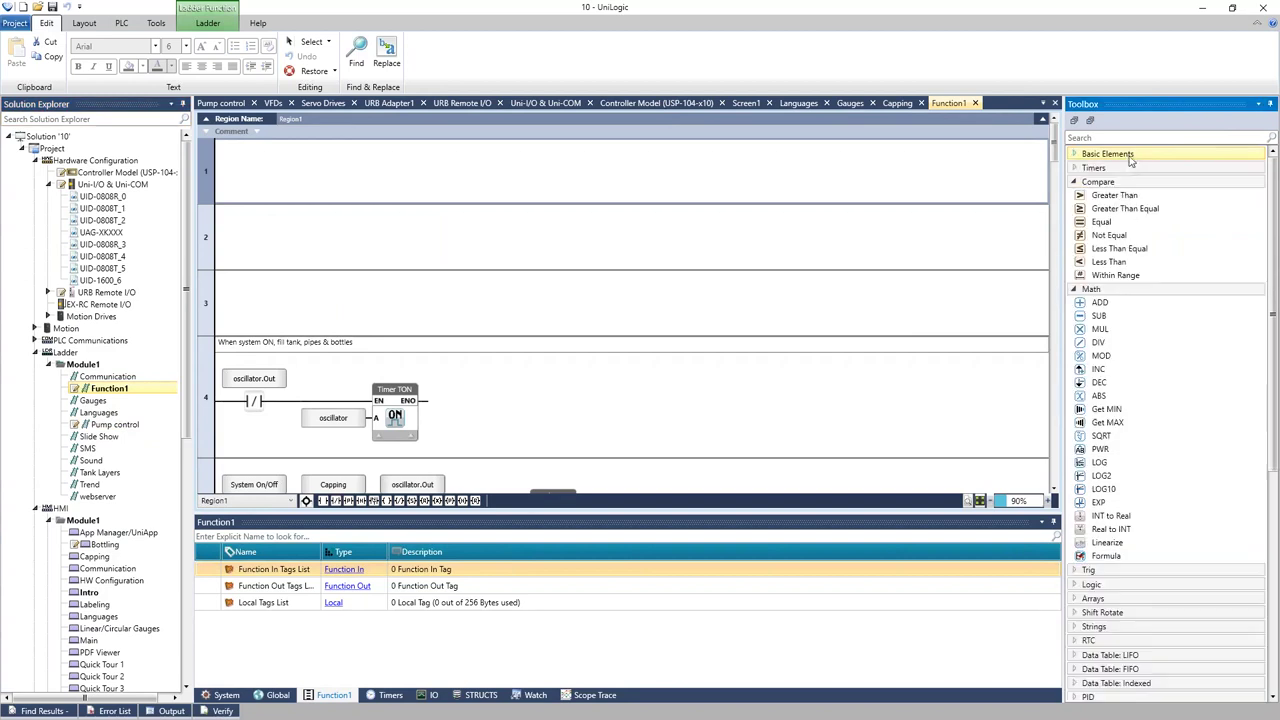
click(1130, 183)
click(1130, 197)
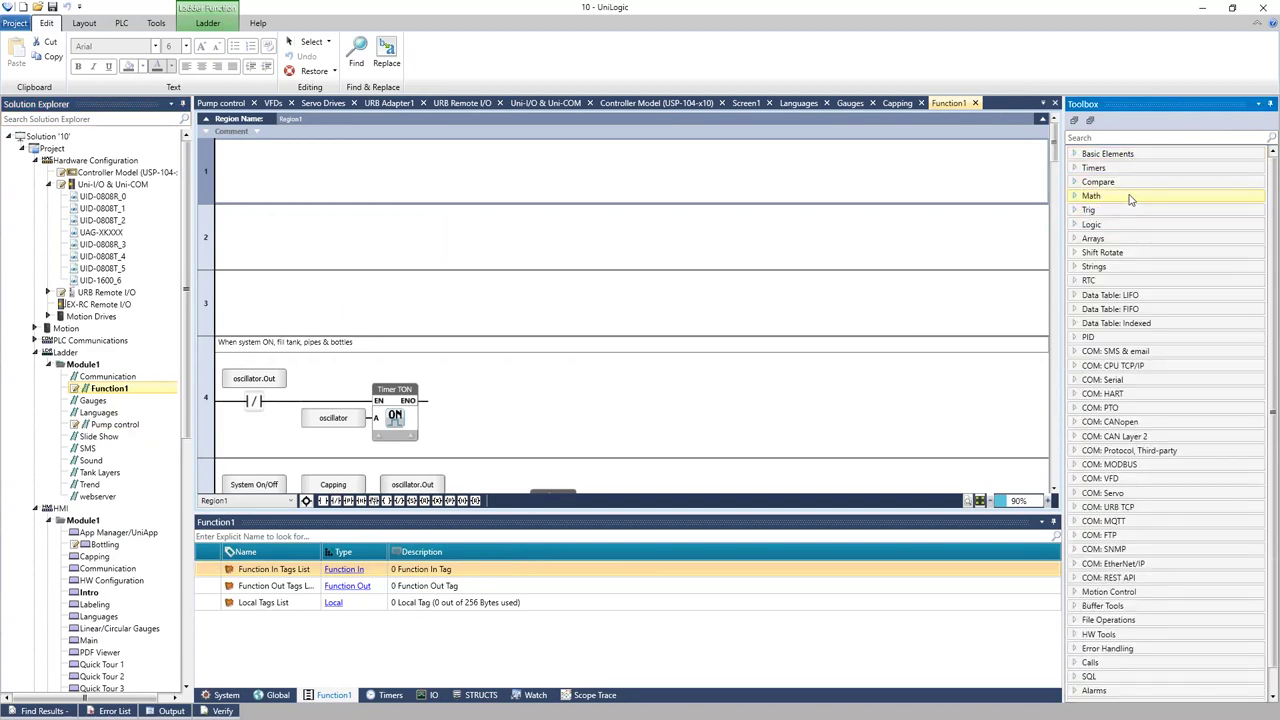
click(115, 425)
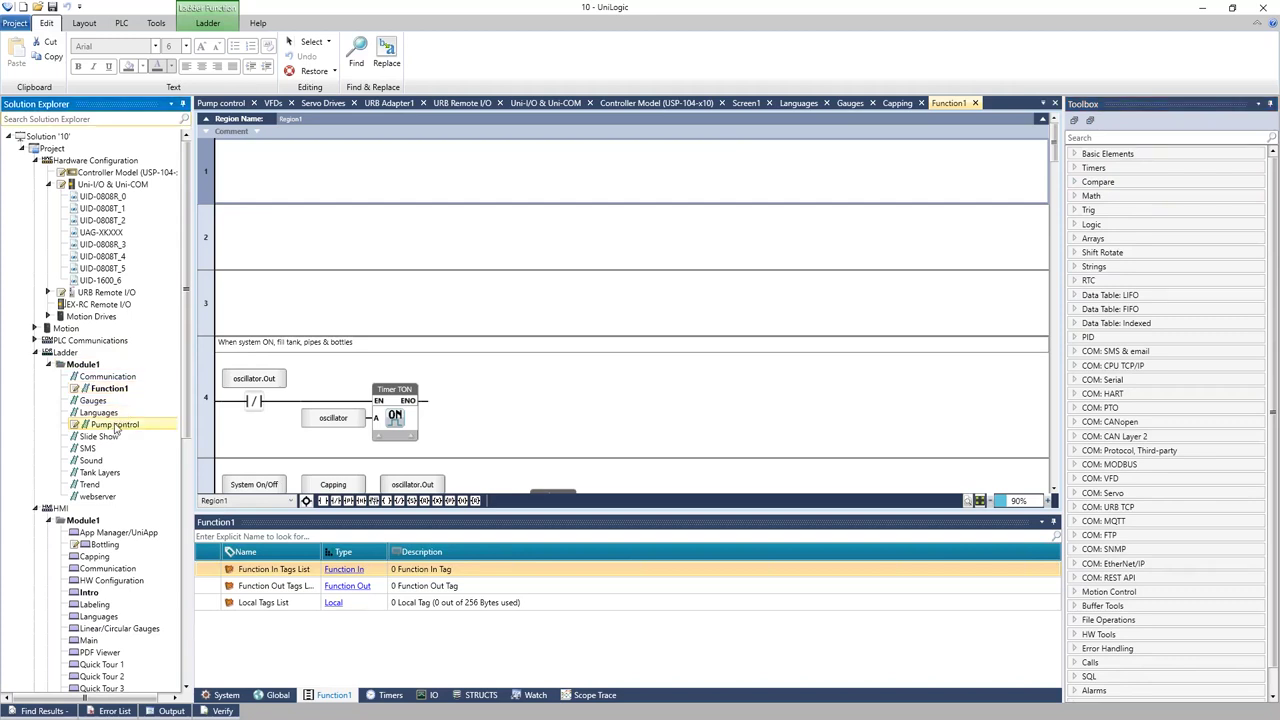
drag(115, 425, 285, 190)
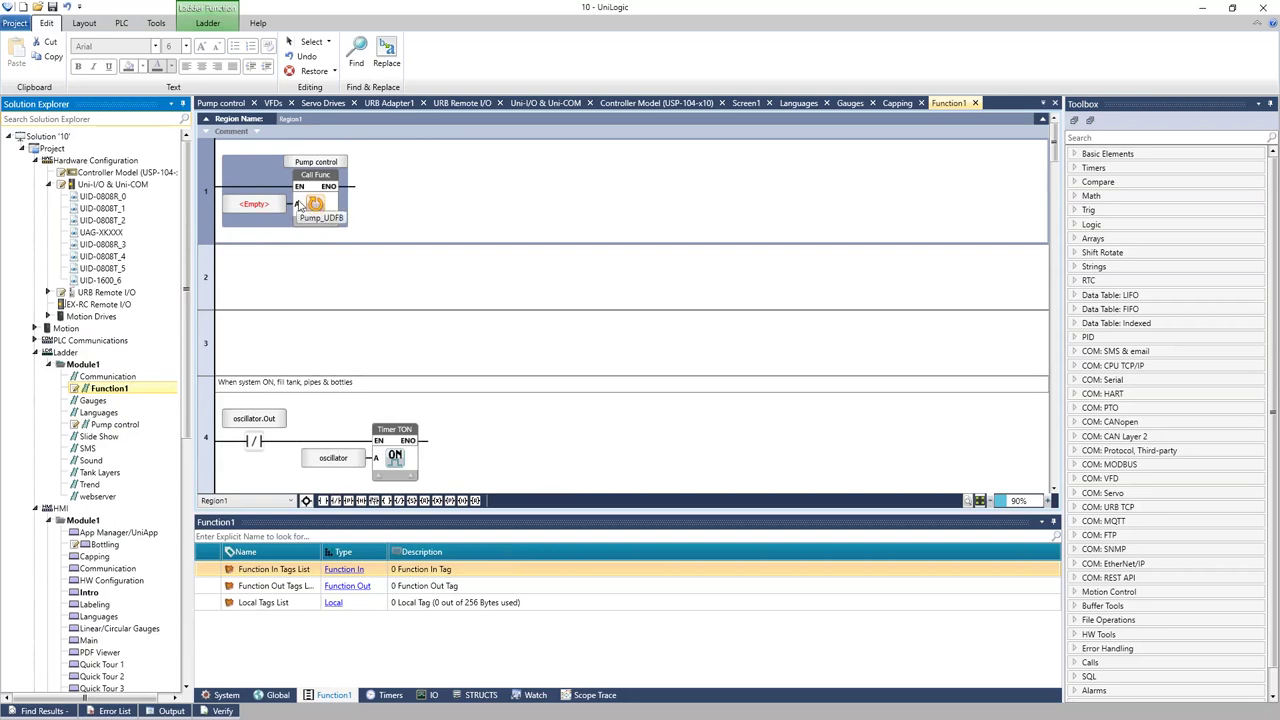
click(252, 204)
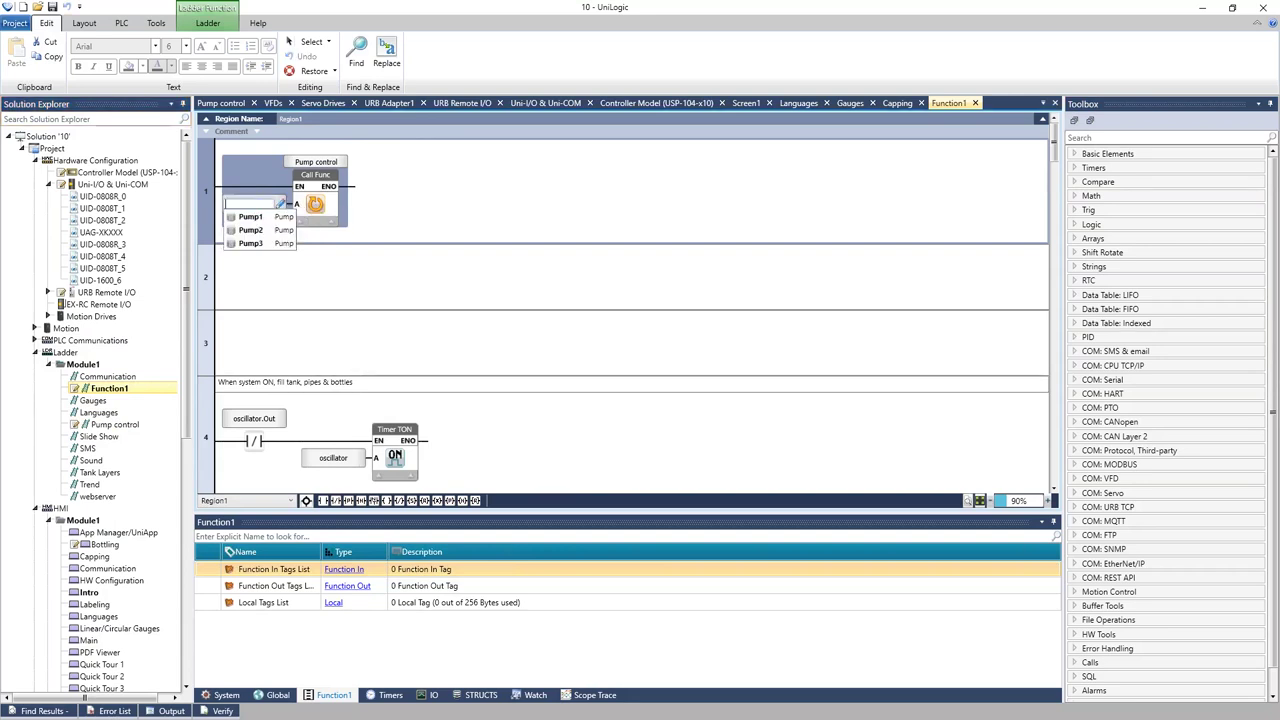
click(251, 216)
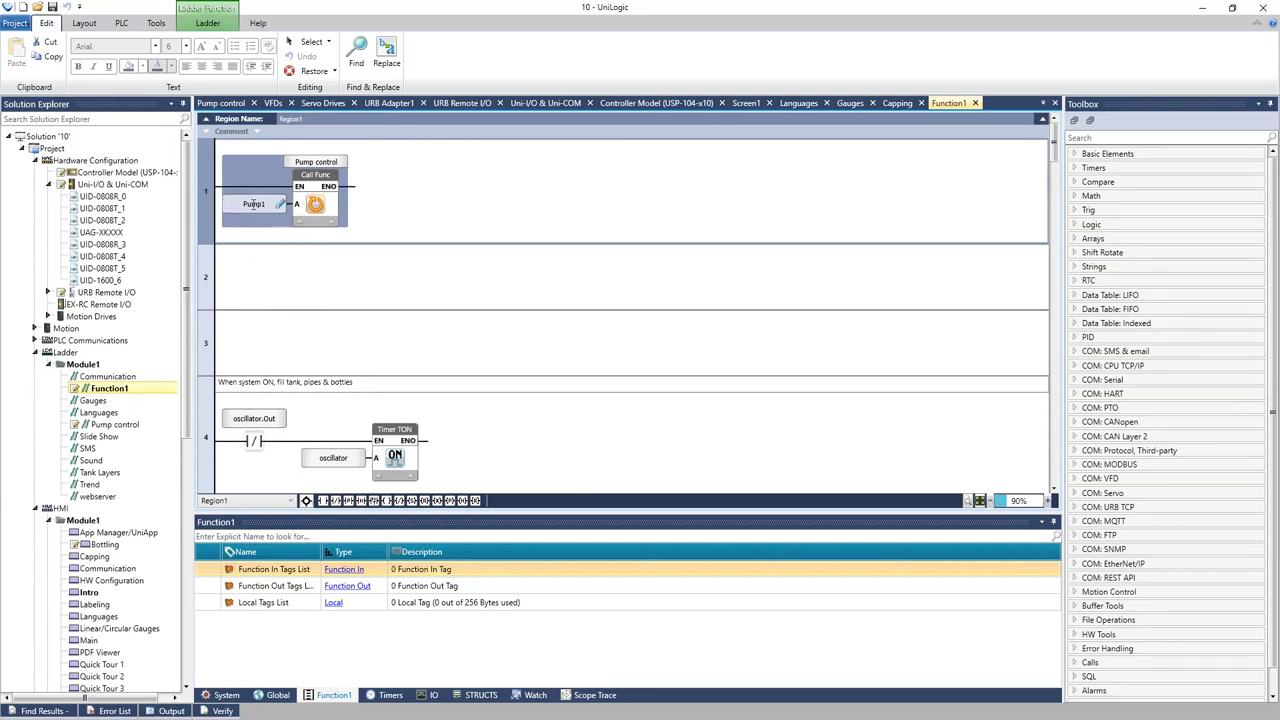
Add a second Pump control call after the first one in rung 1, with Pump2 as its input.
mouse_move(256, 204)
drag(113, 425, 400, 205)
click(398, 205)
text(pu)
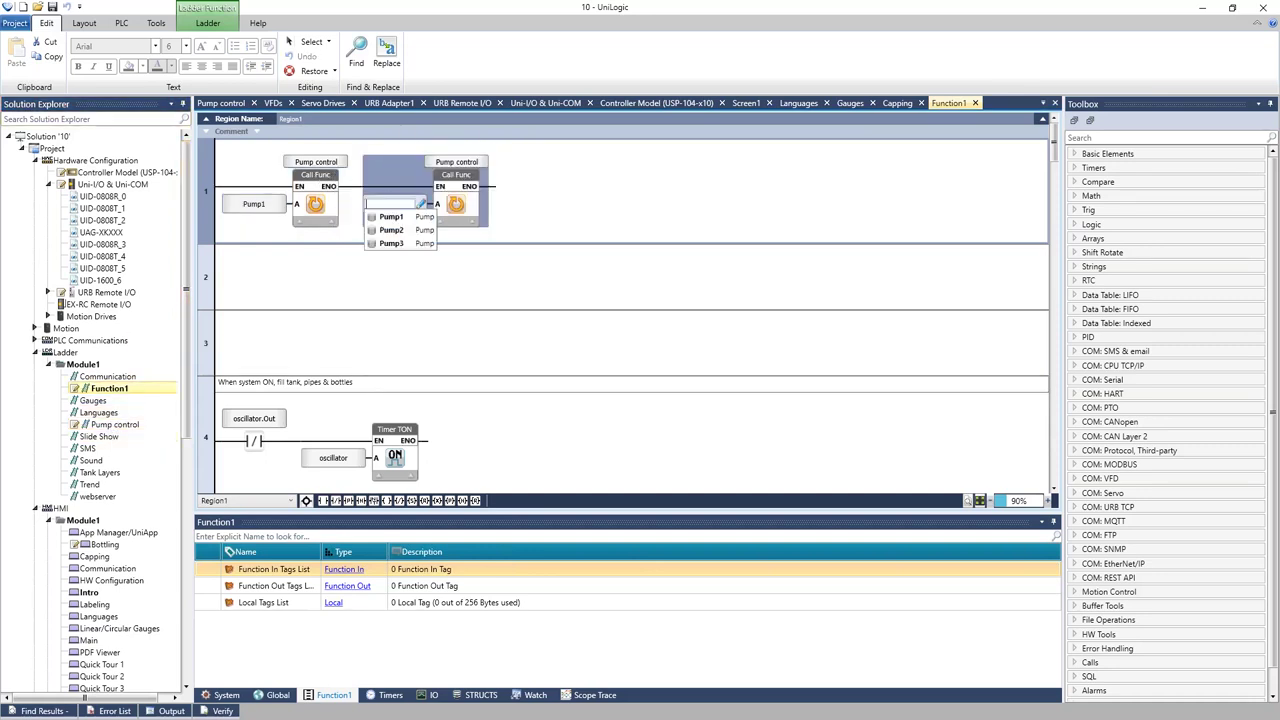
text(mp2)
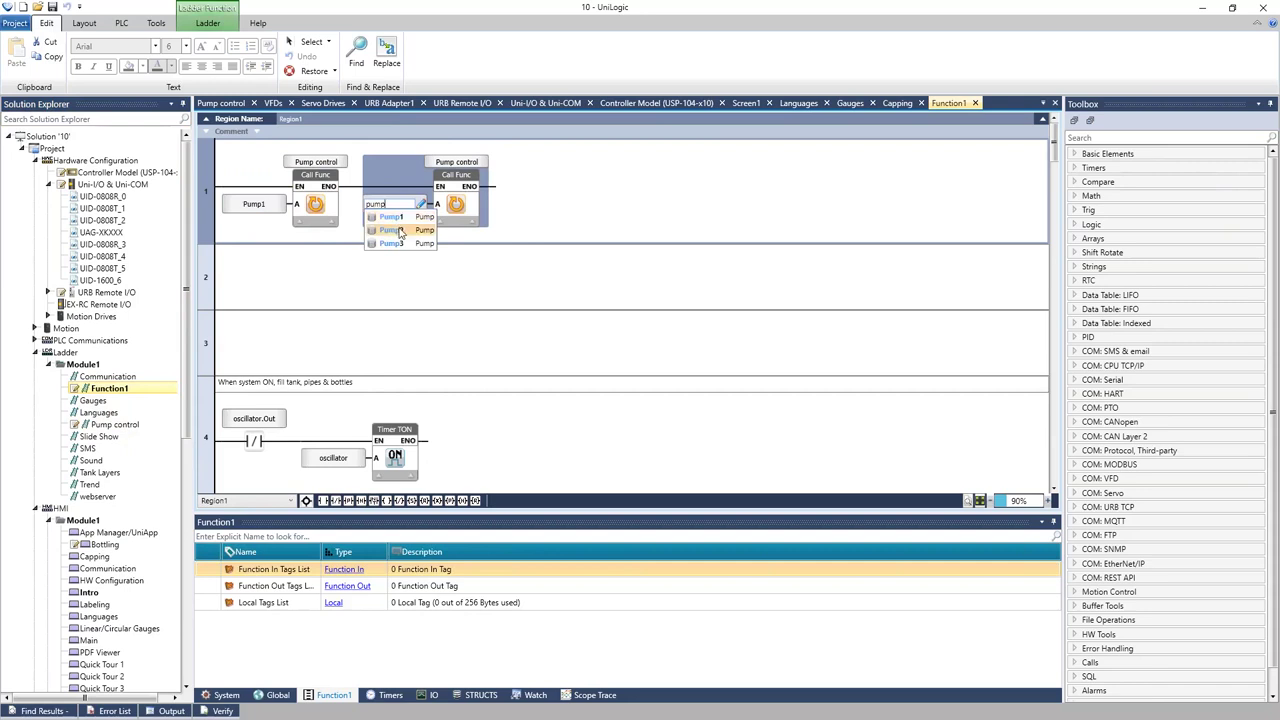
key(Return)
Add a third Pump control call at the end of rung 1, with Pump3 as its input.
drag(91, 434, 505, 193)
click(560, 204)
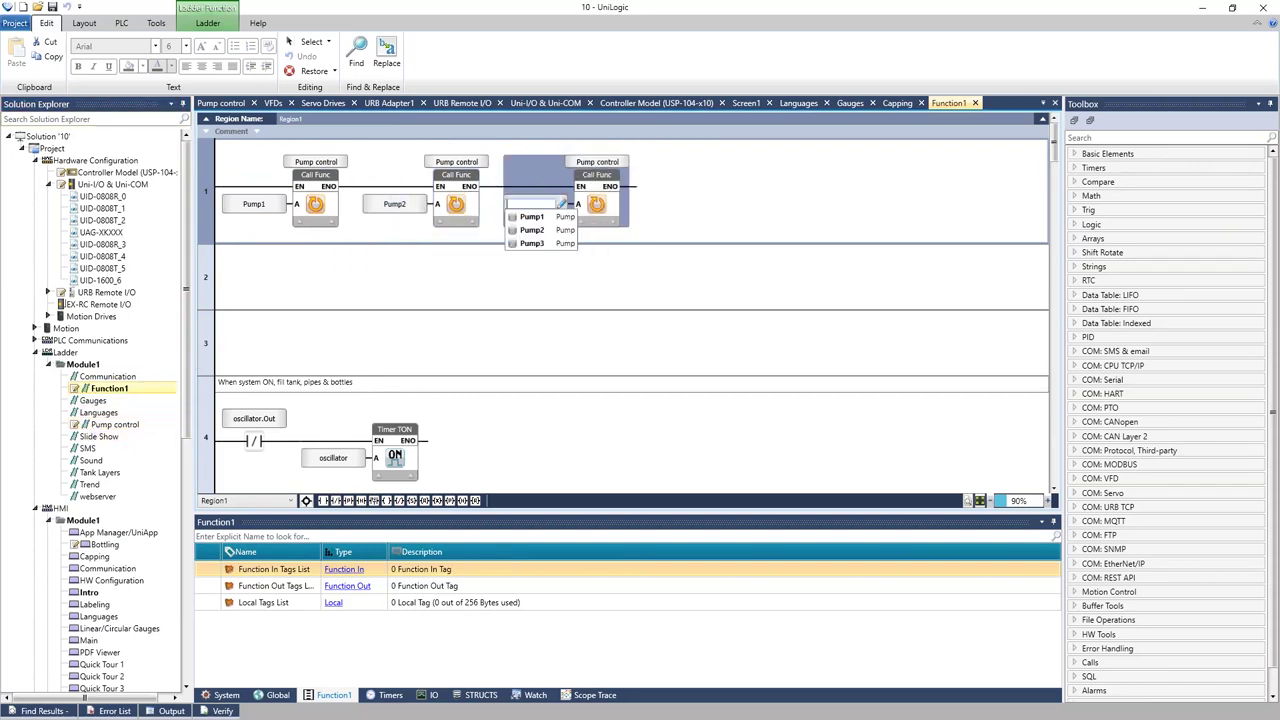
text(pump)
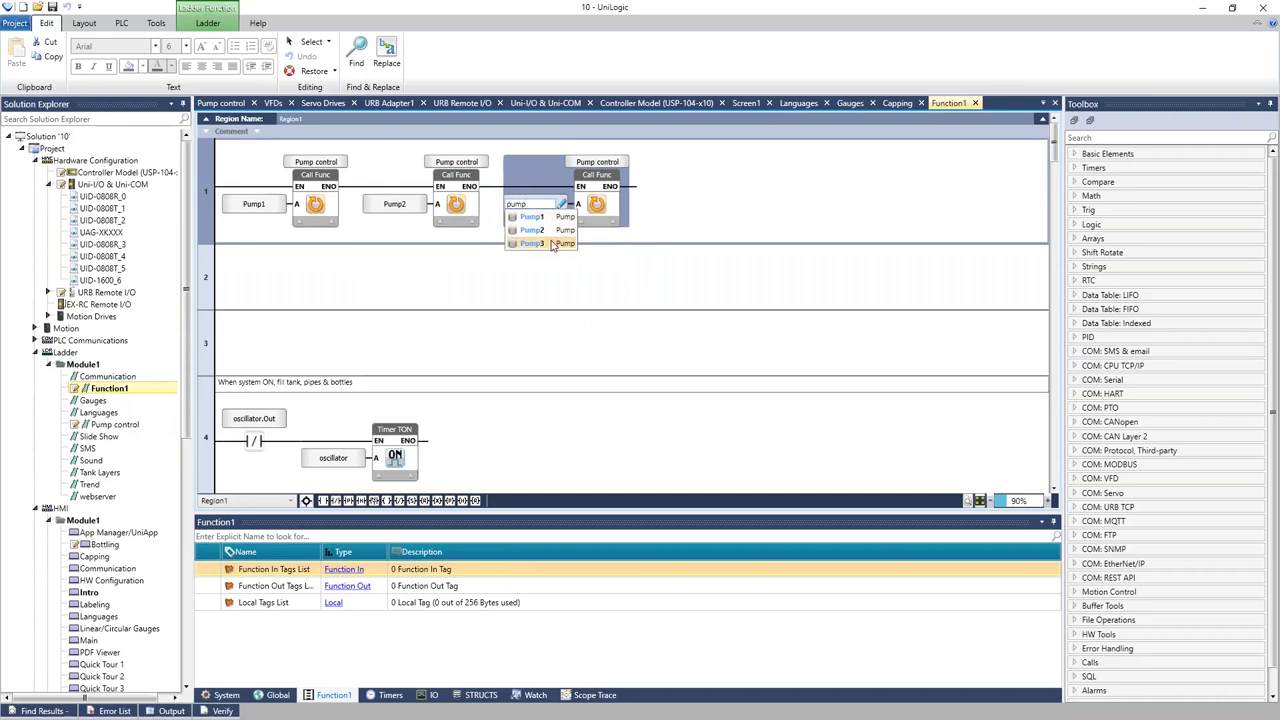
click(566, 243)
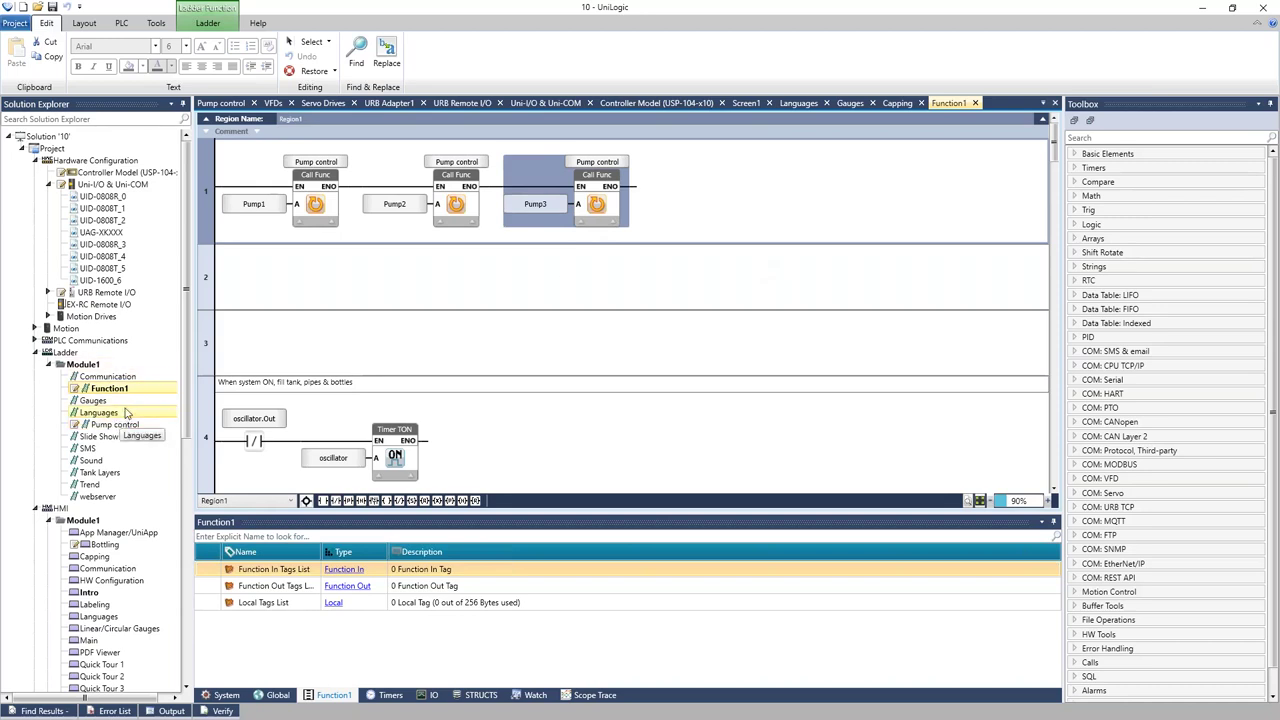
click(400, 204)
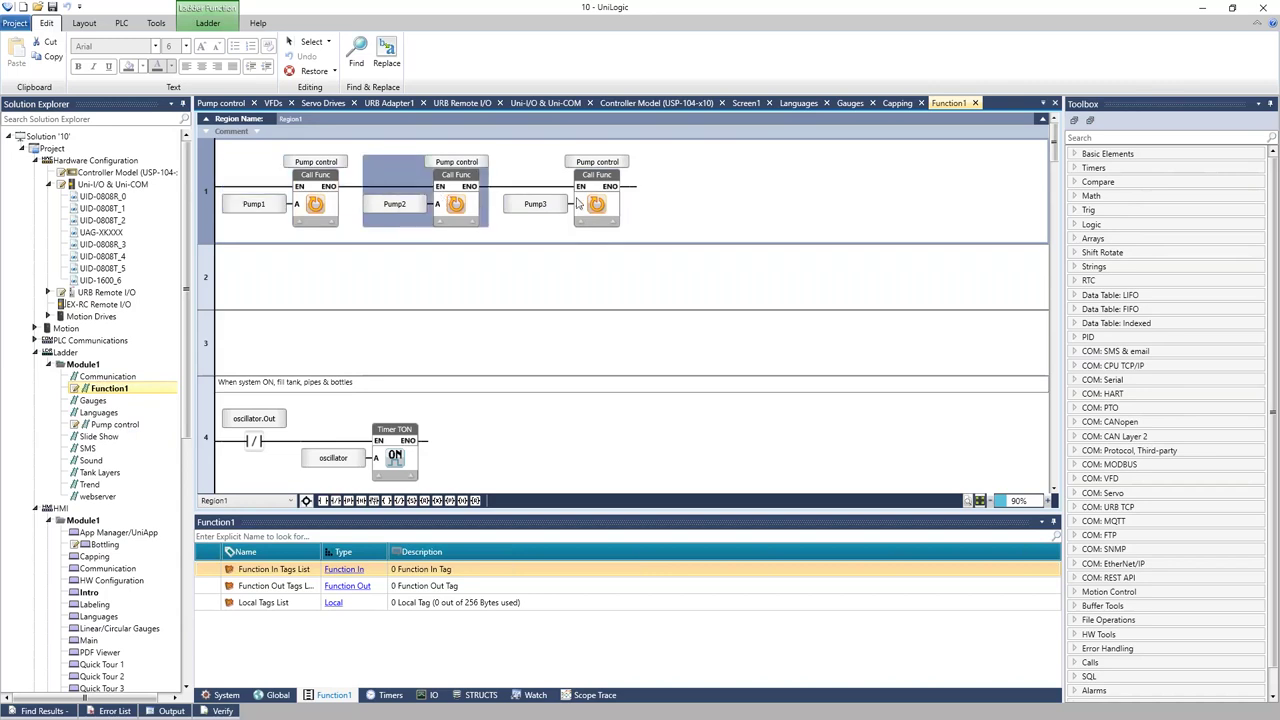
click(577, 204)
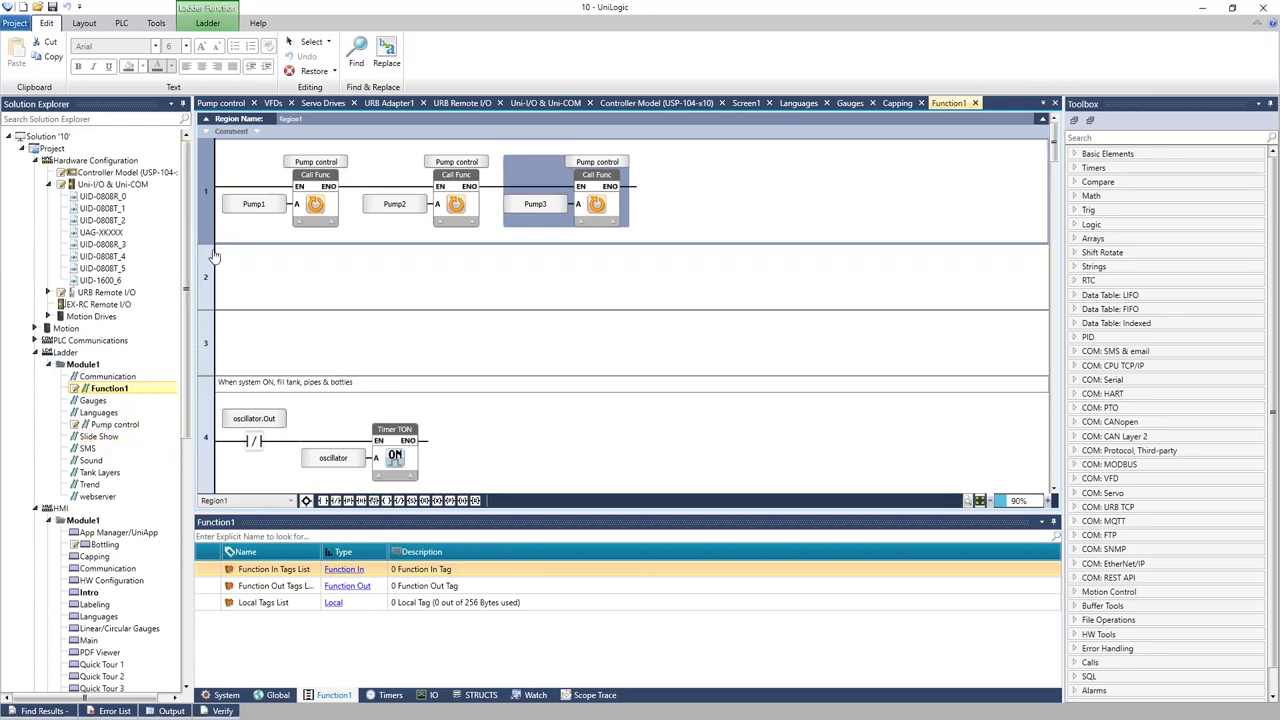
Open the HMI Custom Controls overview and add a new custom control.
scroll(190, 258, down, 1)
scroll(190, 260, down, 2)
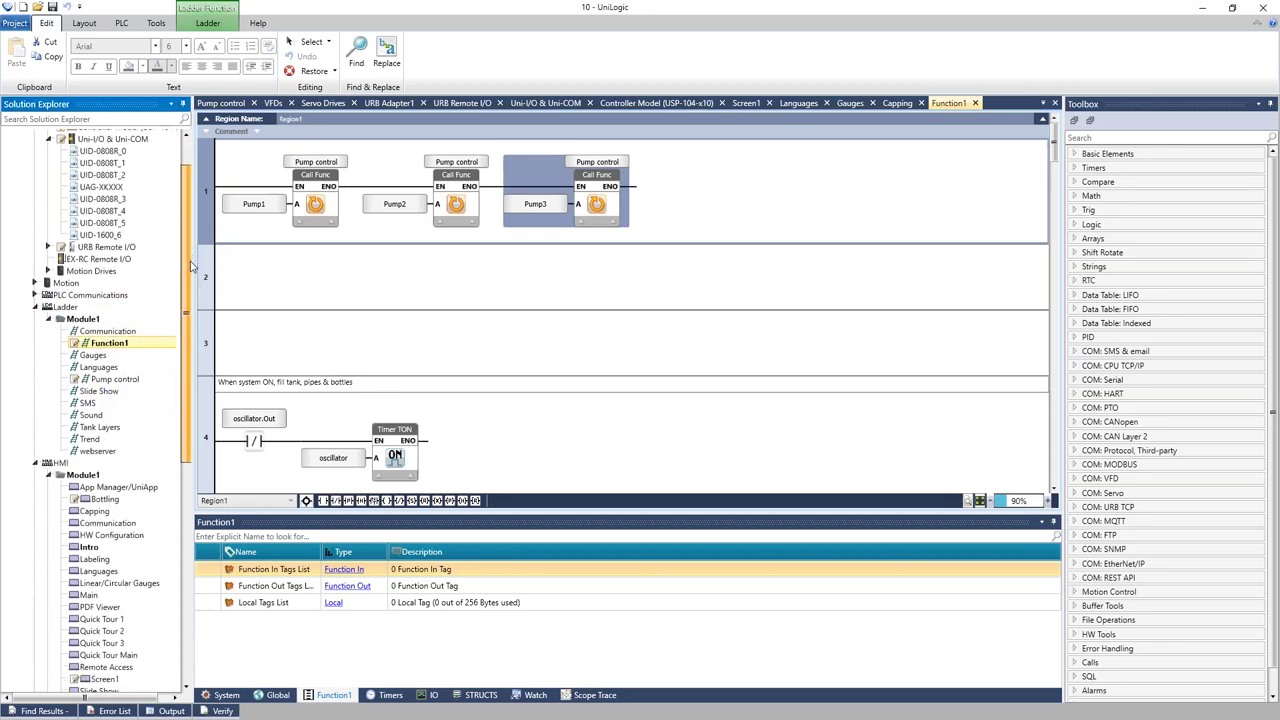
drag(190, 265, 200, 405)
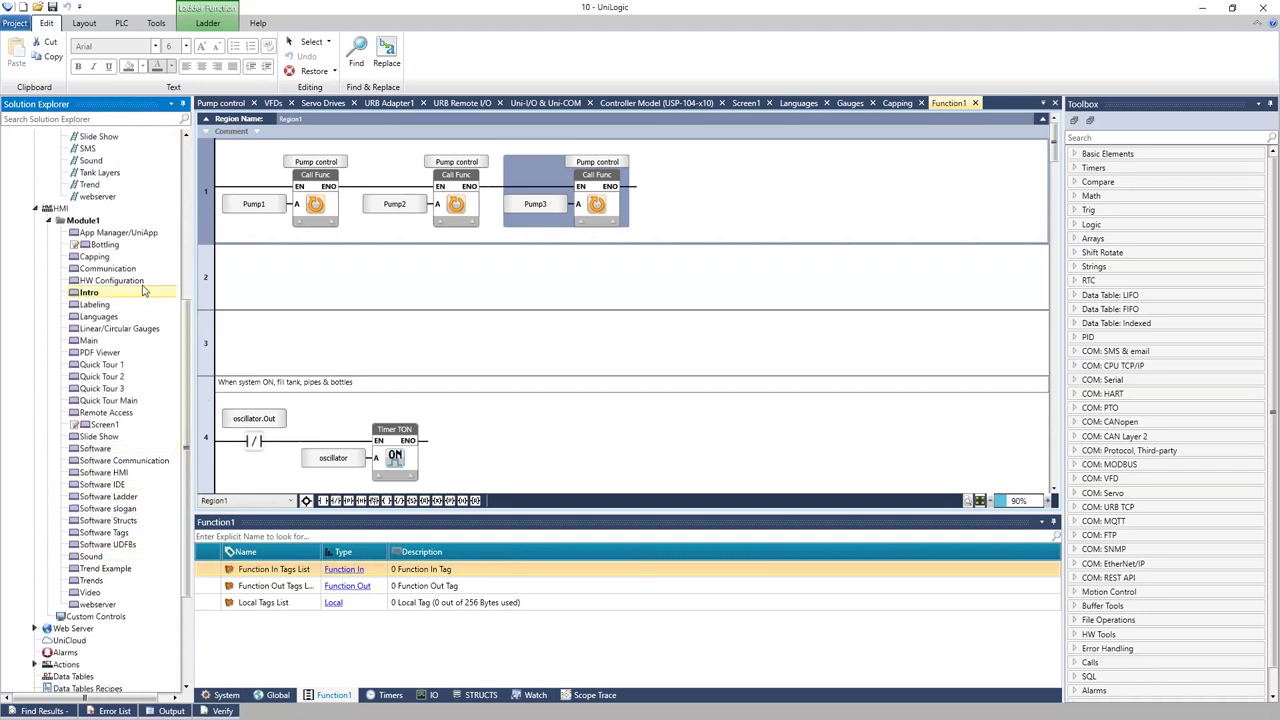
double_click(88, 620)
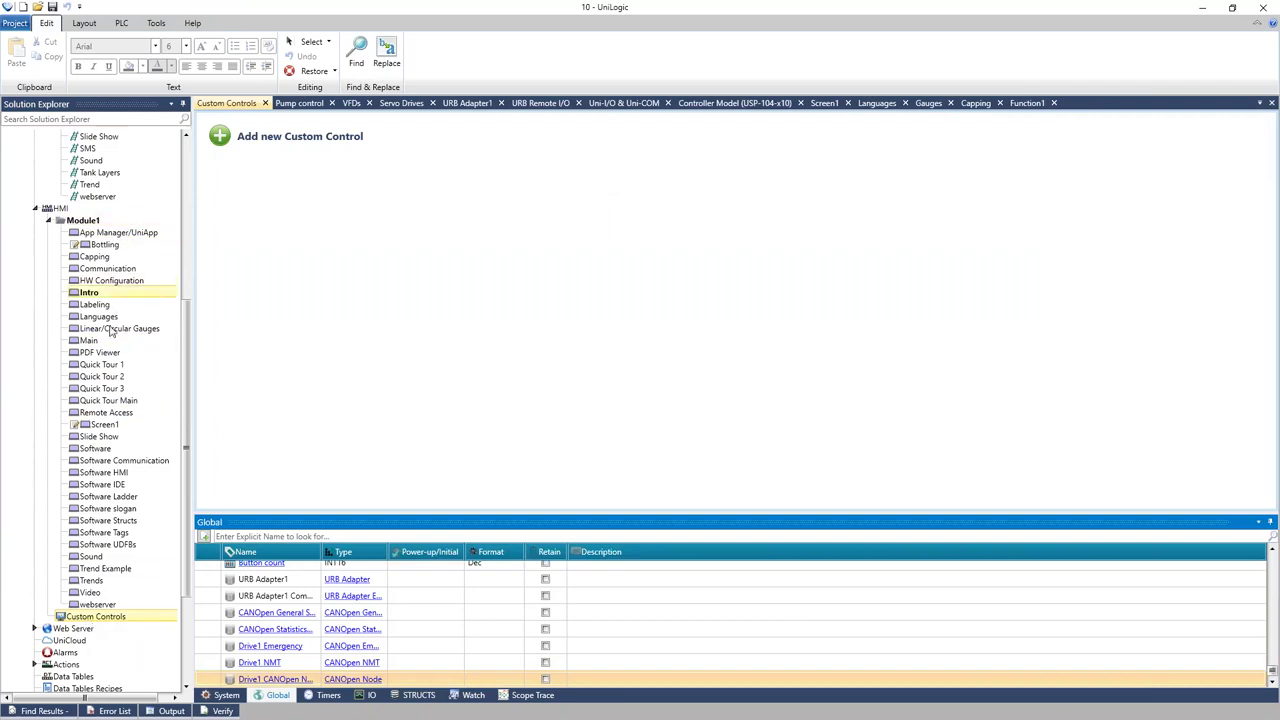
click(224, 141)
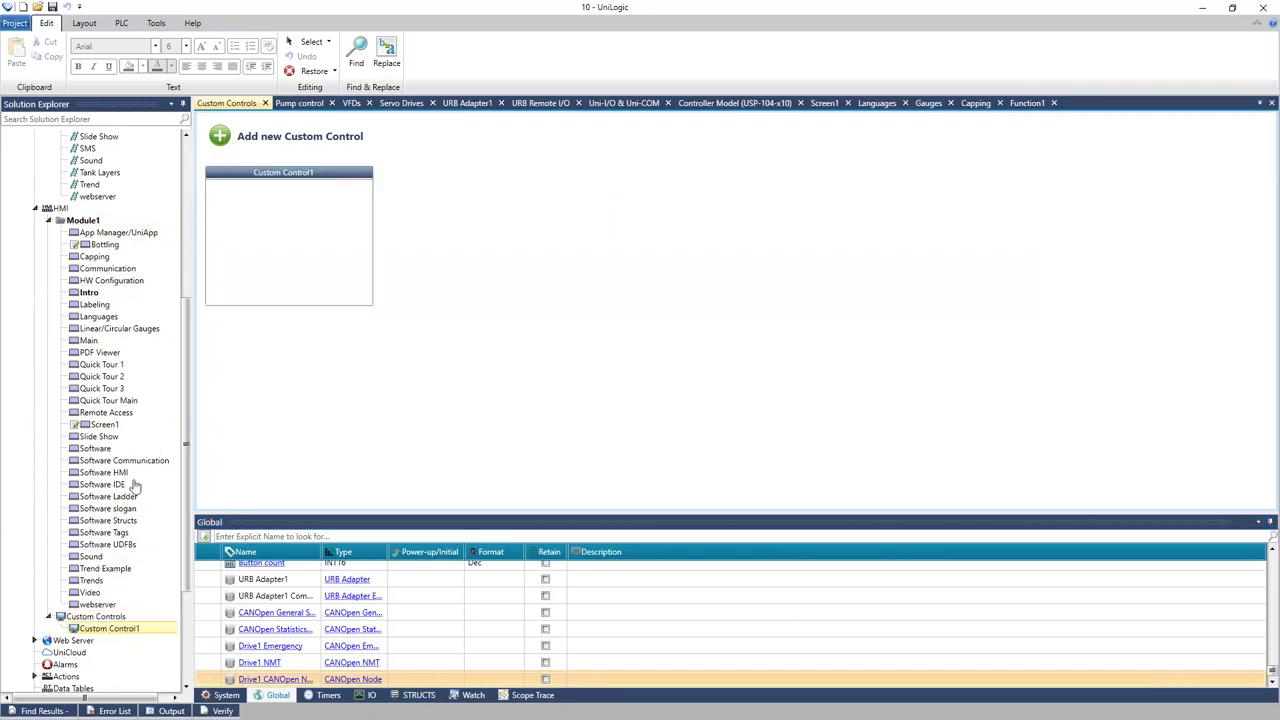
Rename the new custom control as "Pump CC".
right_click(110, 628)
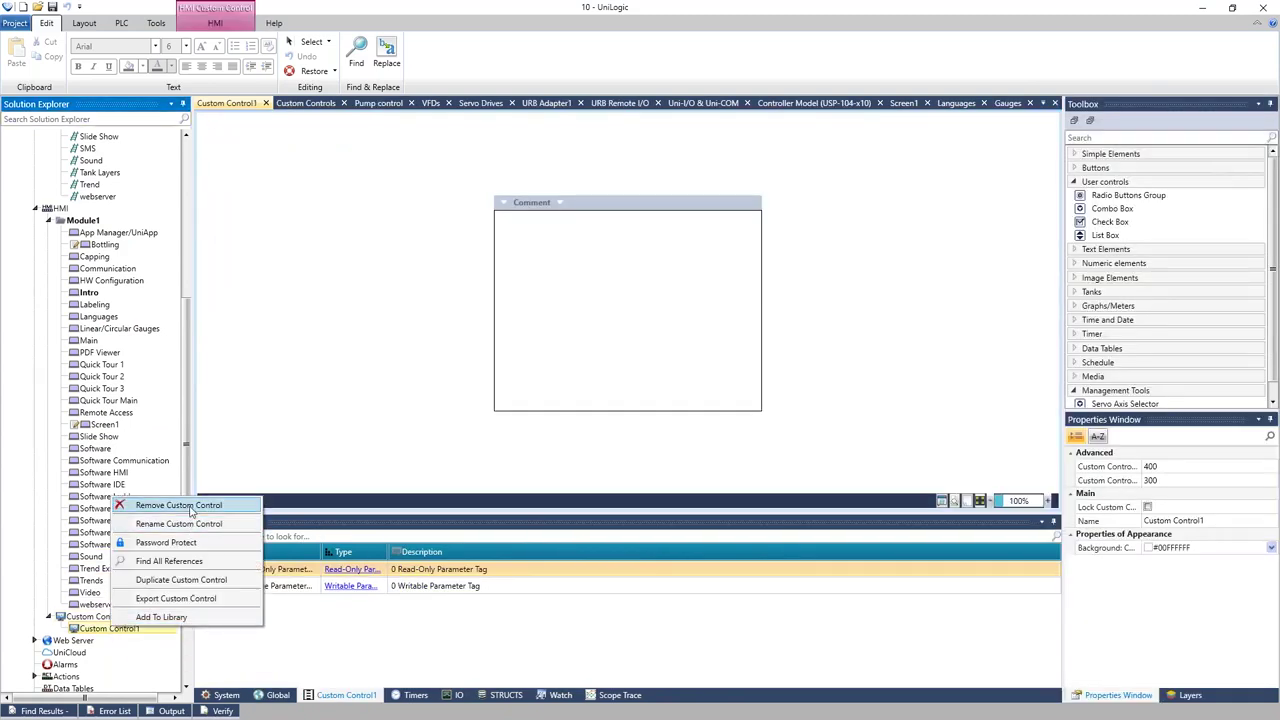
click(183, 523)
text(Pum)
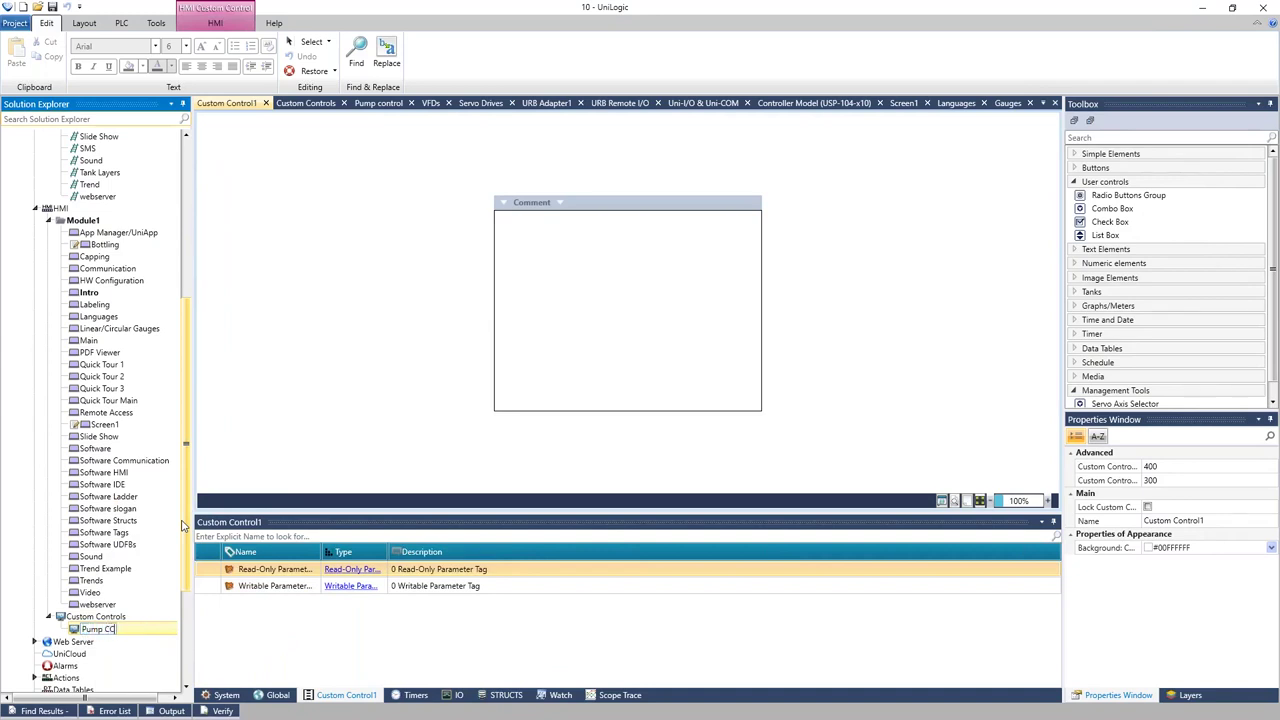
text(p CC)
key(Return)
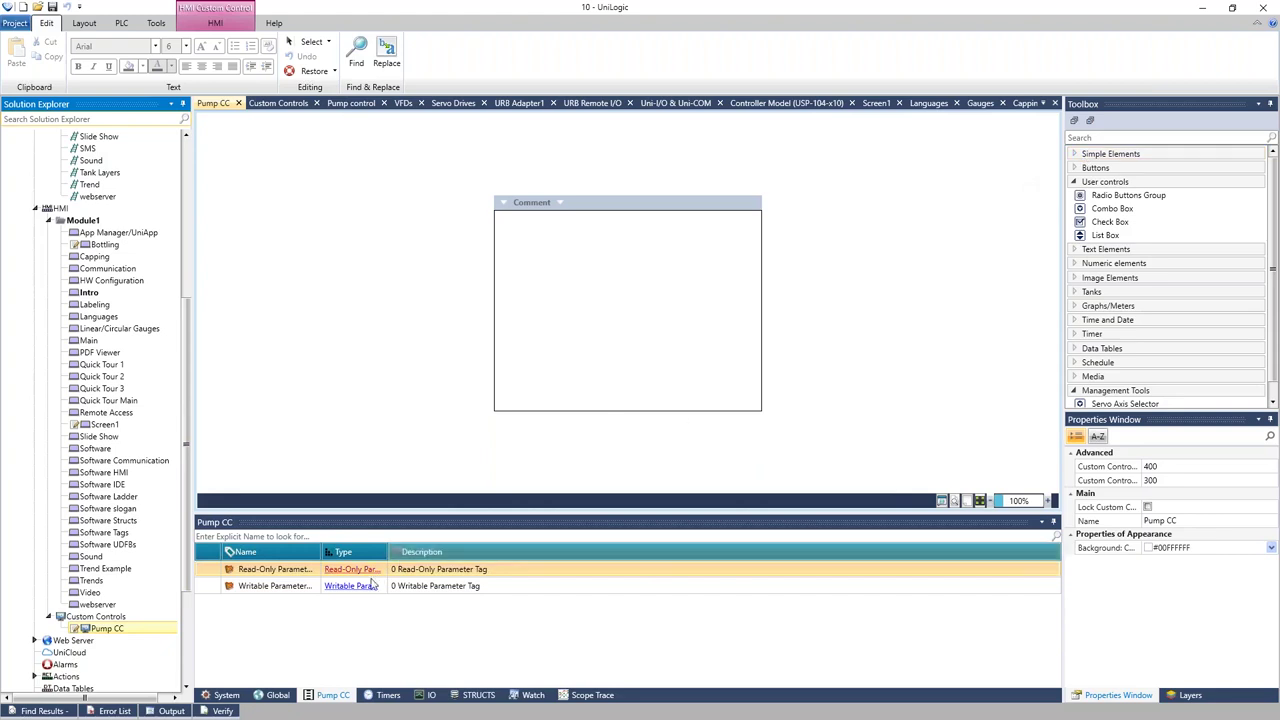
Add a writable parameter tag named Pump_CC of type Pump to the custom control.
click(352, 586)
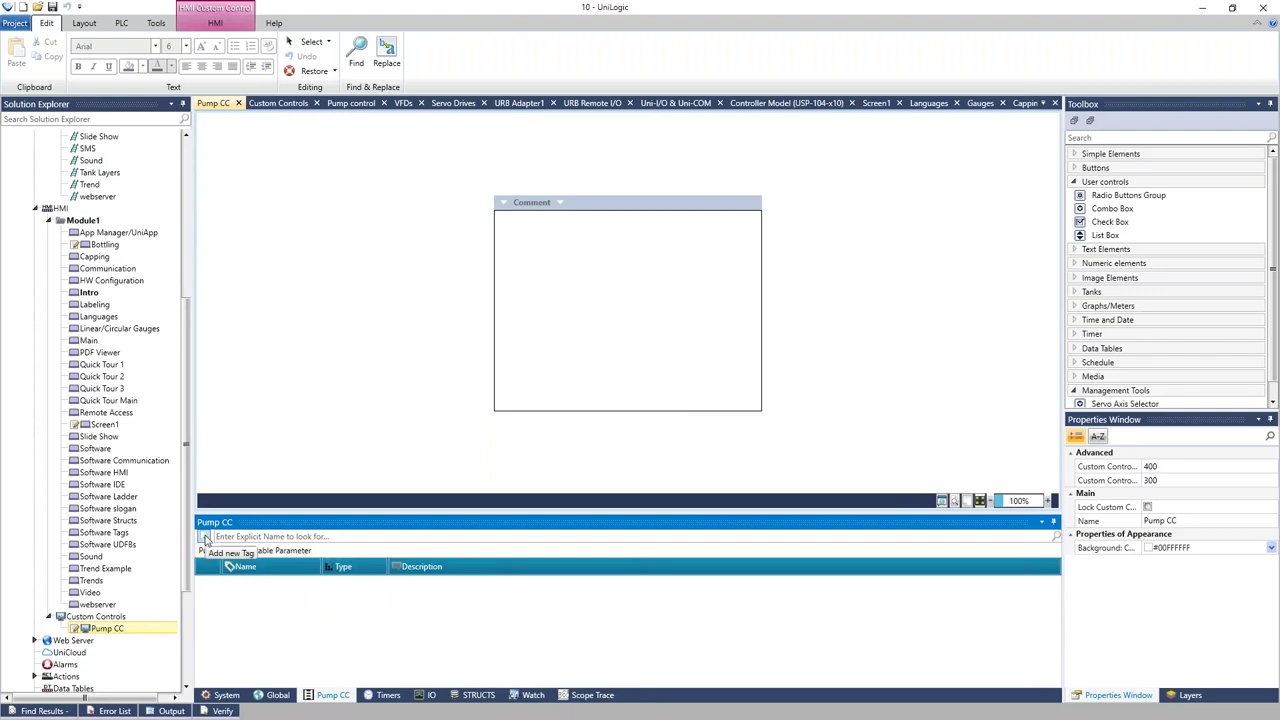
click(205, 538)
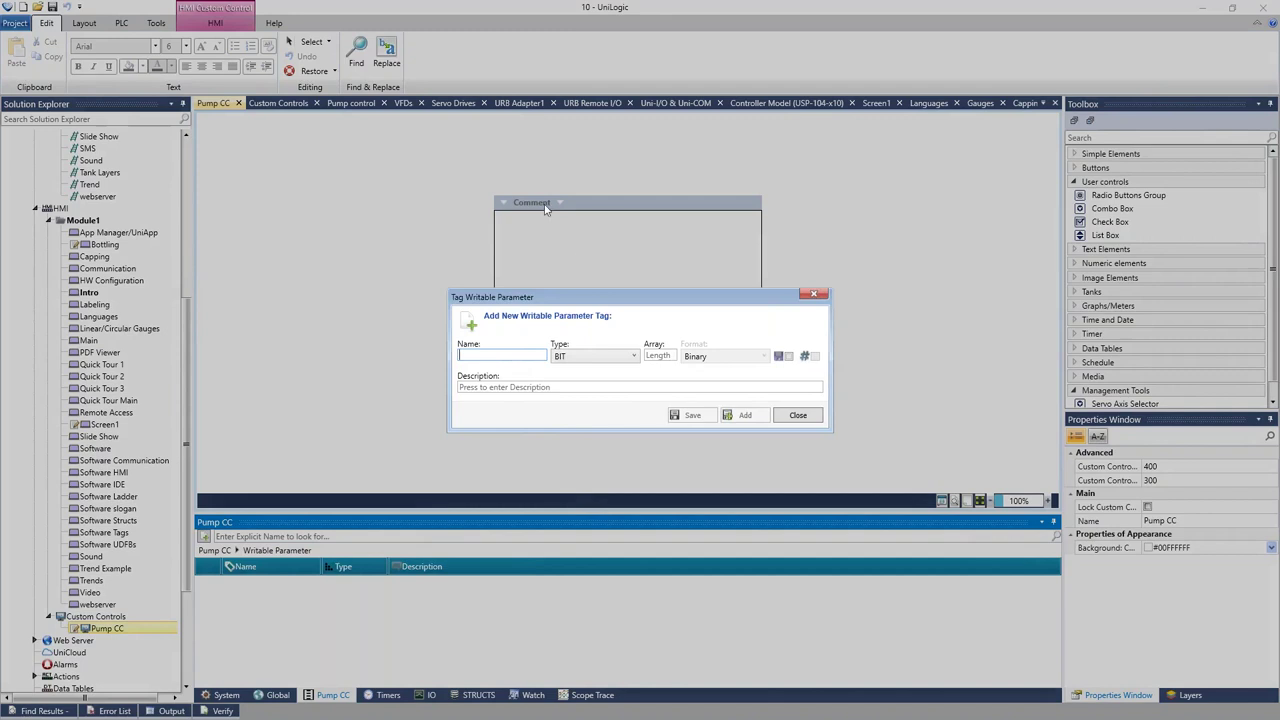
text(Pump_CC)
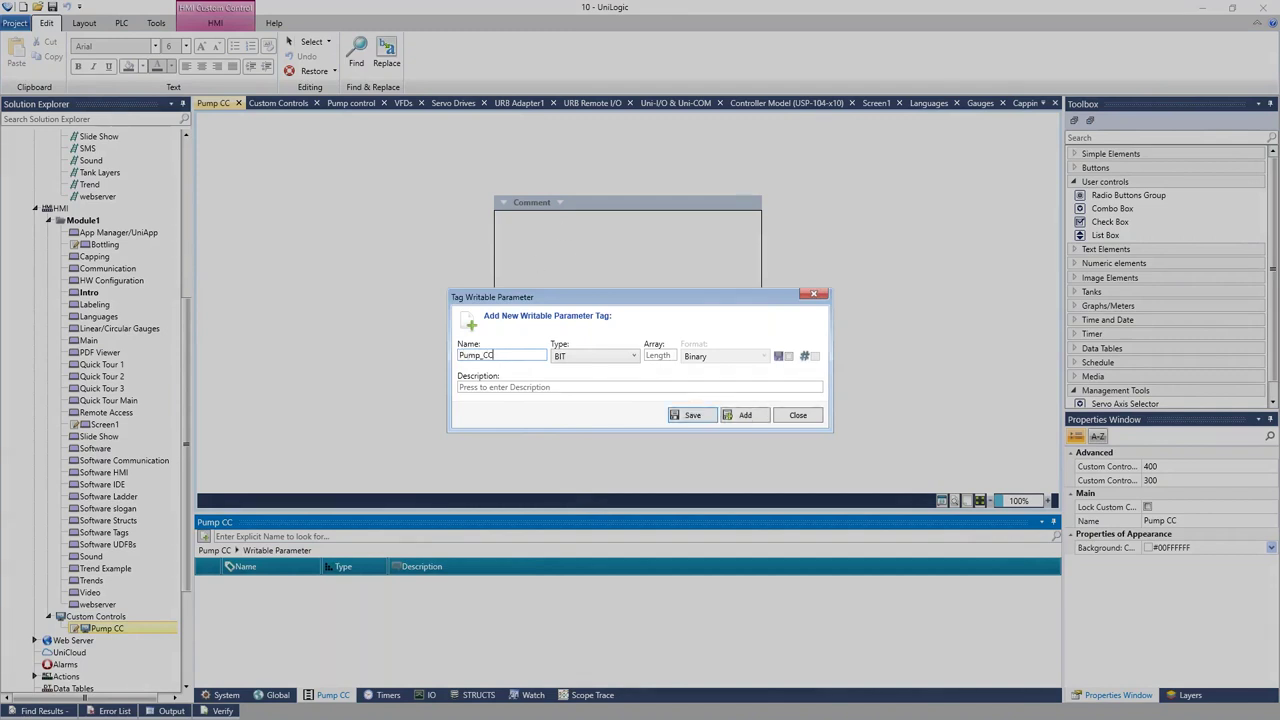
click(609, 359)
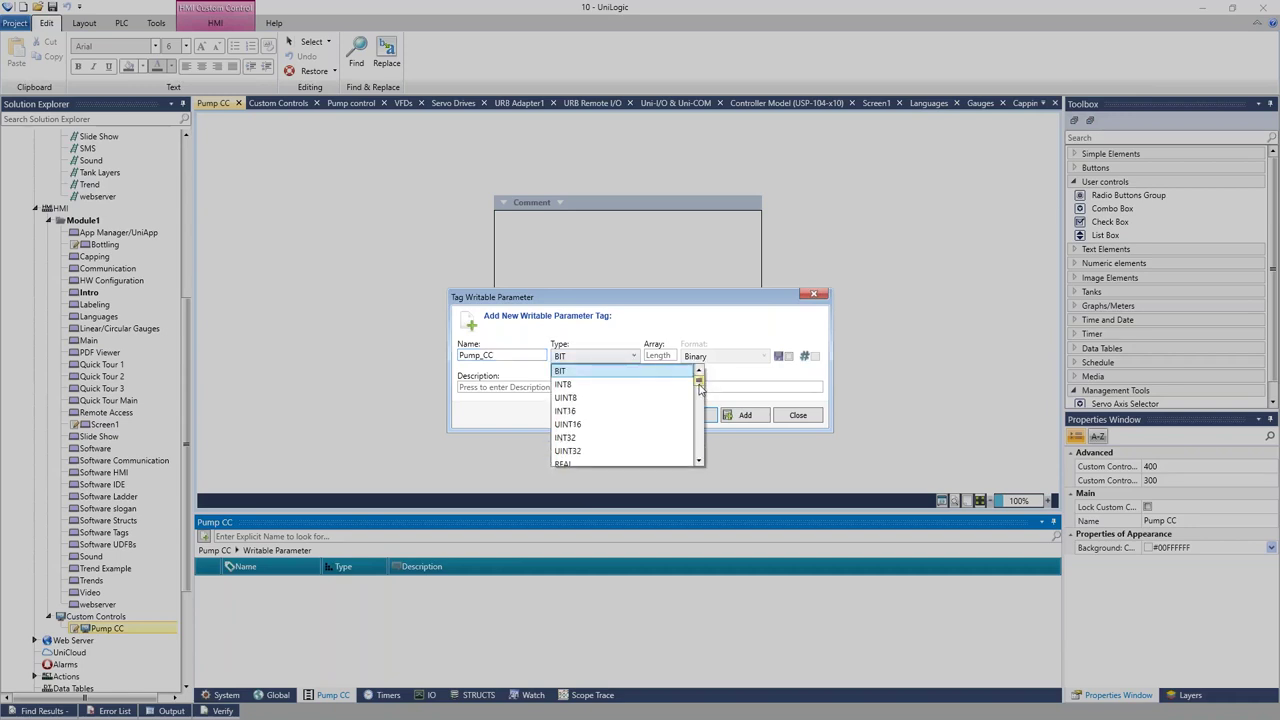
drag(698, 381, 699, 460)
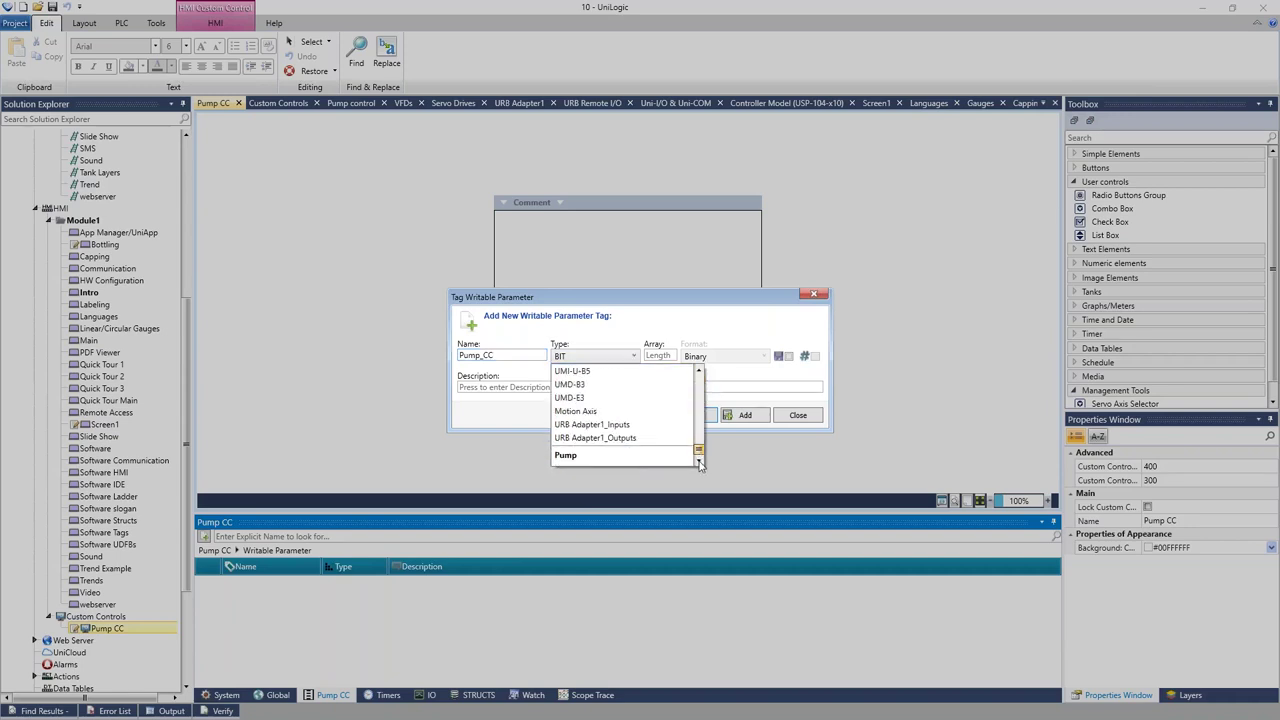
click(587, 456)
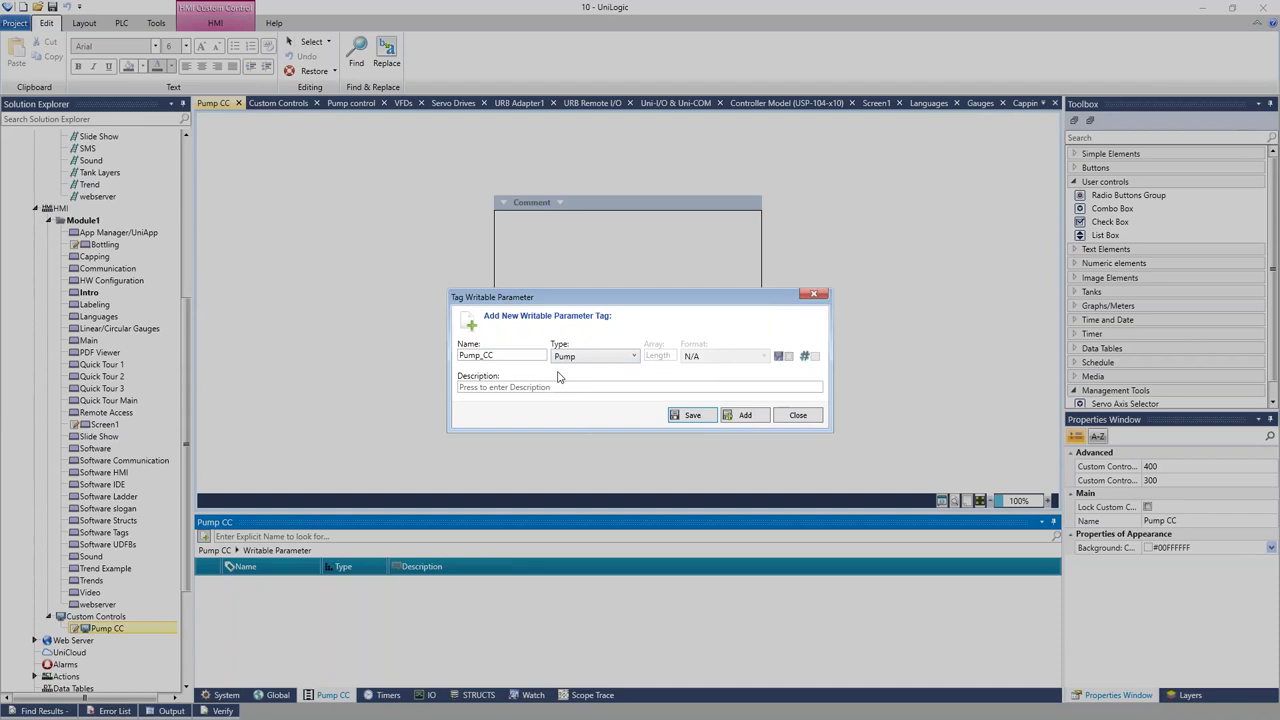
click(693, 415)
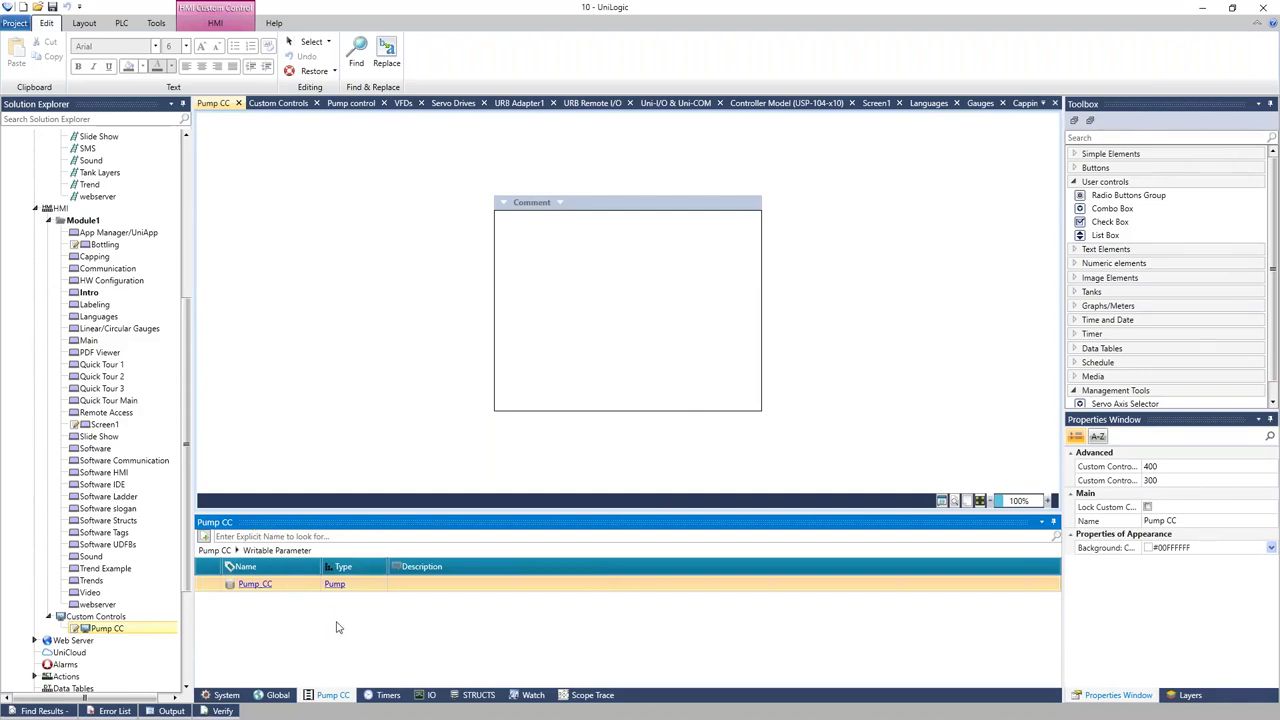
Place a Numeric Box near the top of the custom control and link its numeric value to Pump_CC.Setpoint.
mouse_move(290, 586)
click(1123, 185)
click(1126, 212)
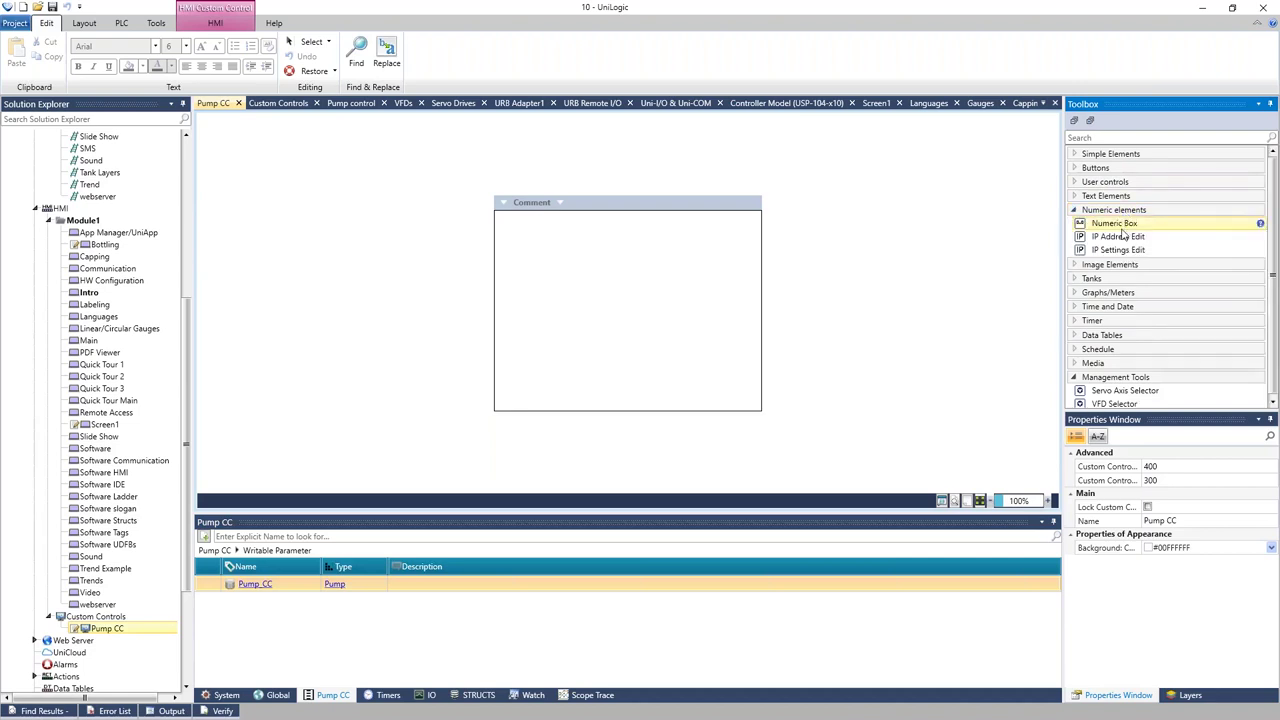
drag(1124, 226, 525, 217)
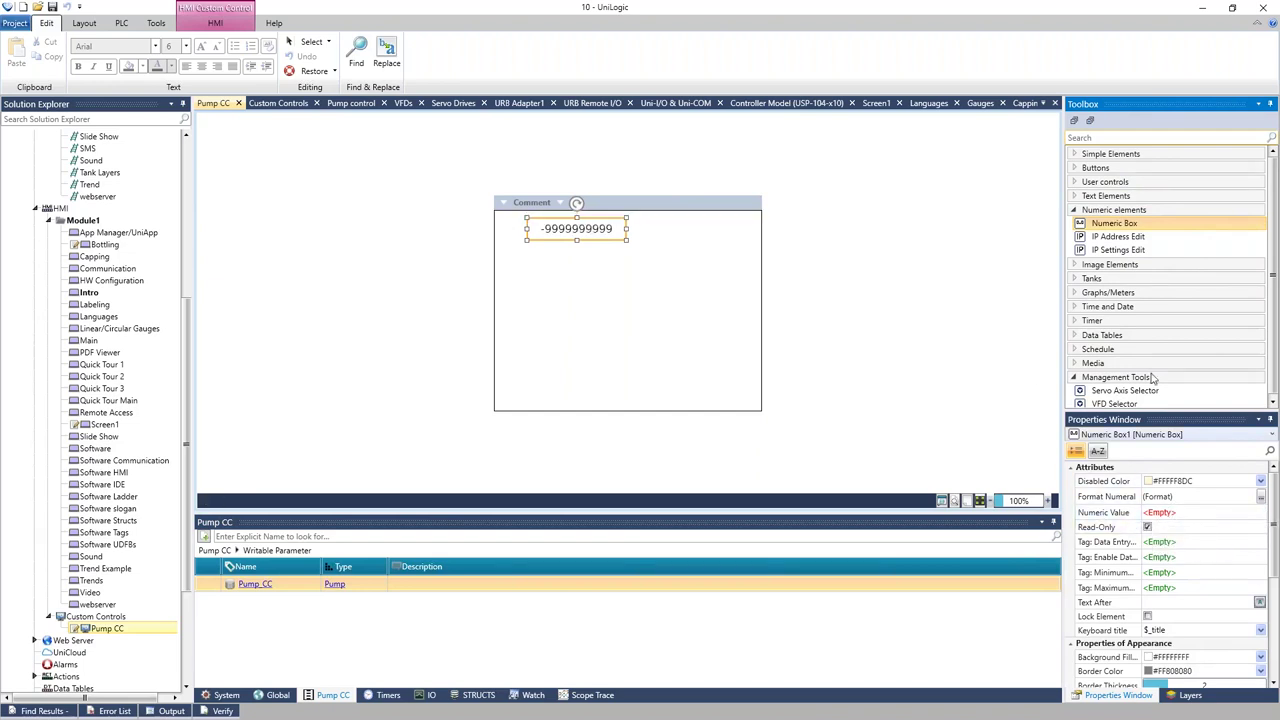
click(1145, 513)
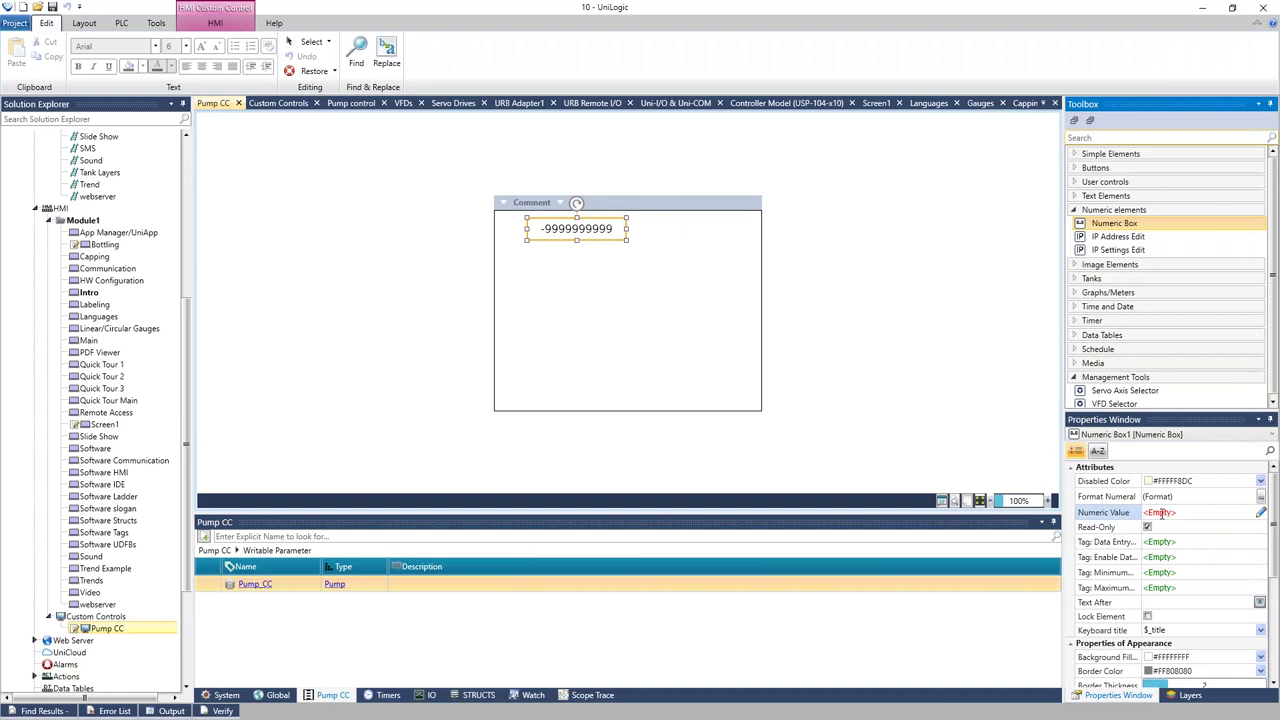
text(pump)
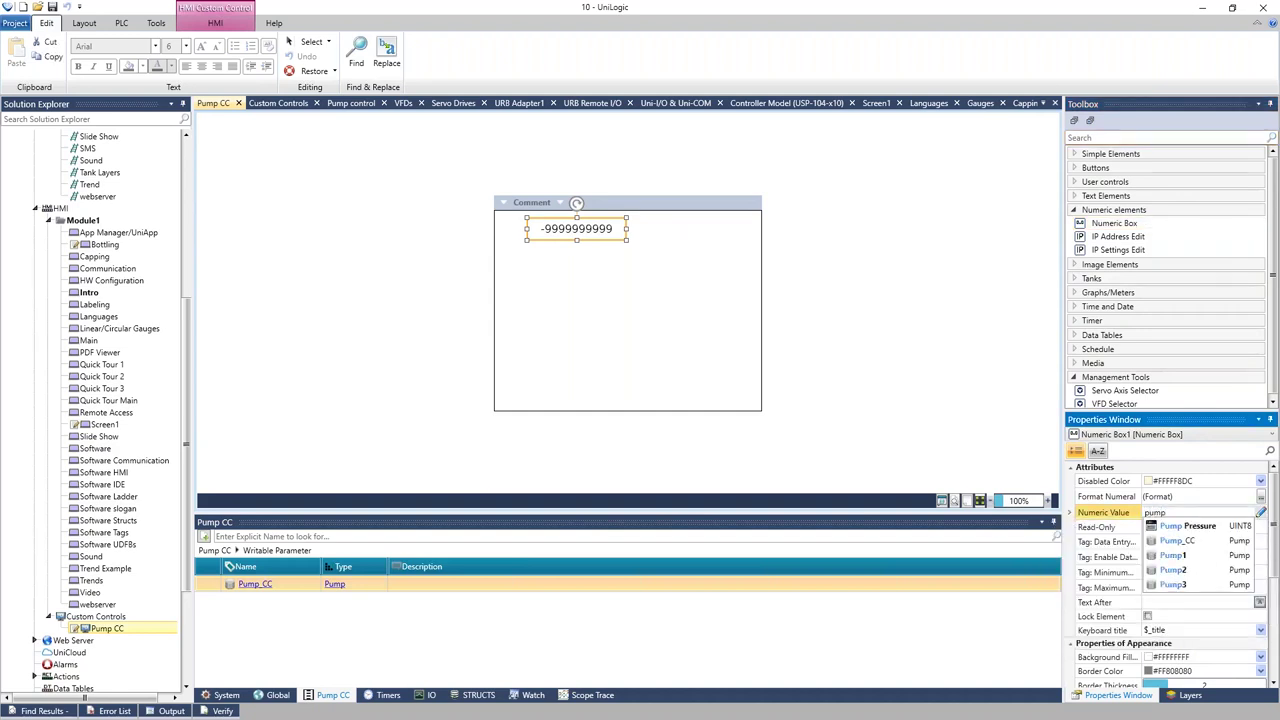
click(1178, 541)
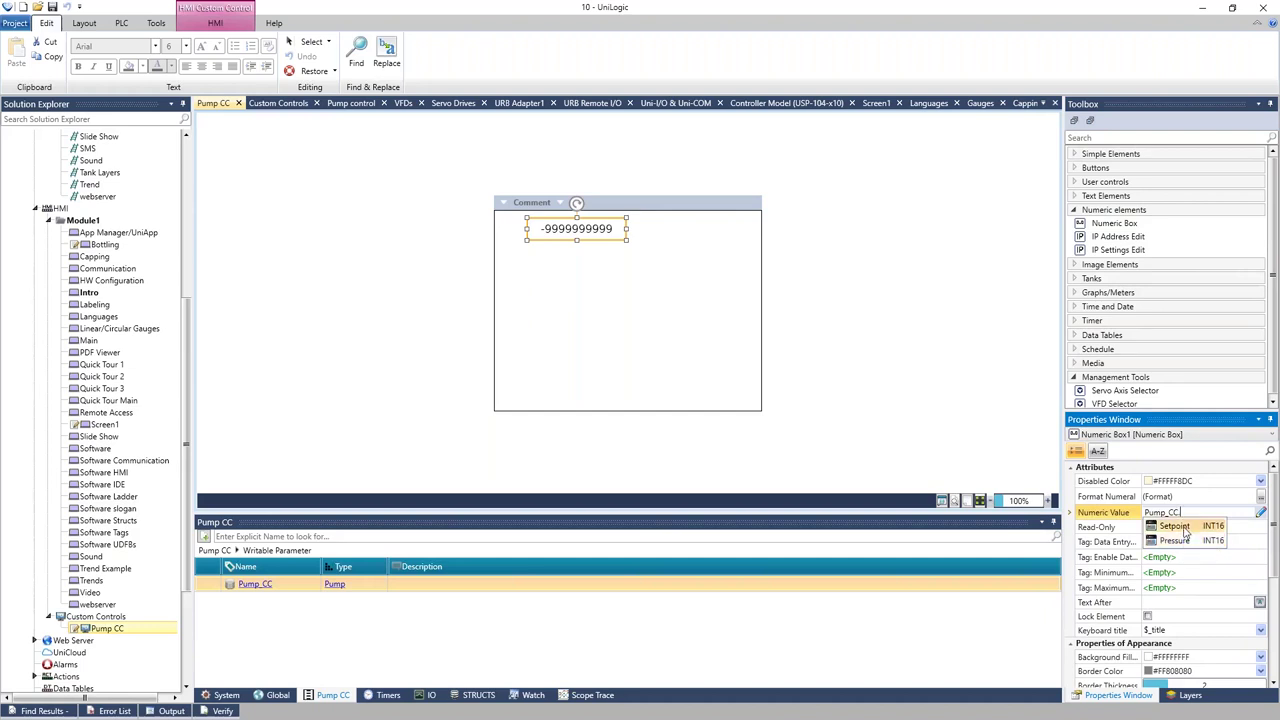
click(1183, 527)
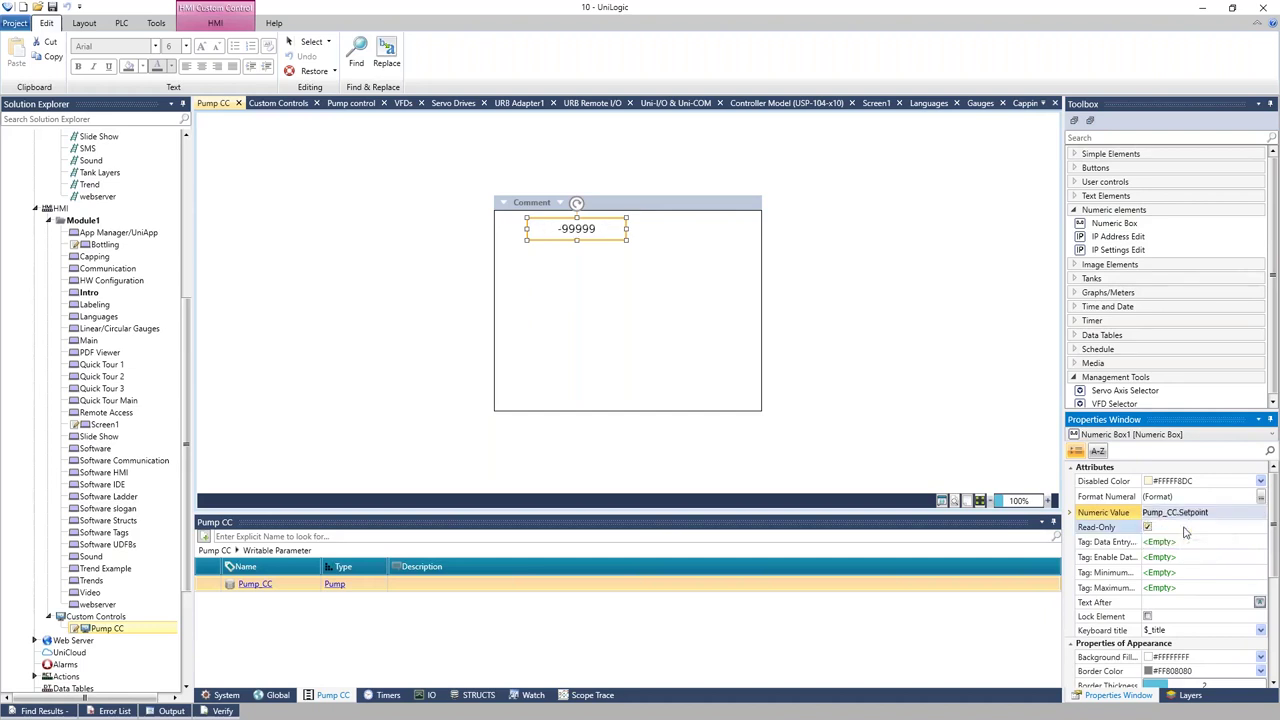
Add a Circular Gauge, shrink it to about 185 by 176, and position it just below the numeric box.
click(1120, 212)
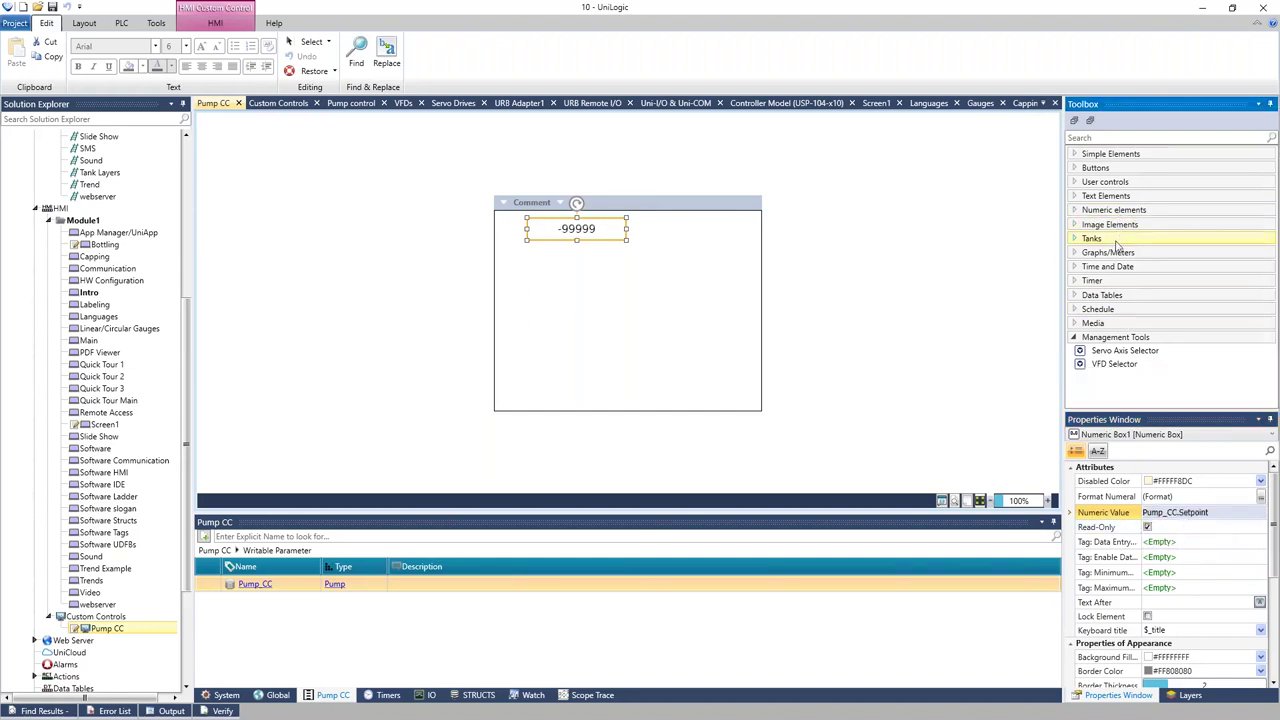
click(1117, 254)
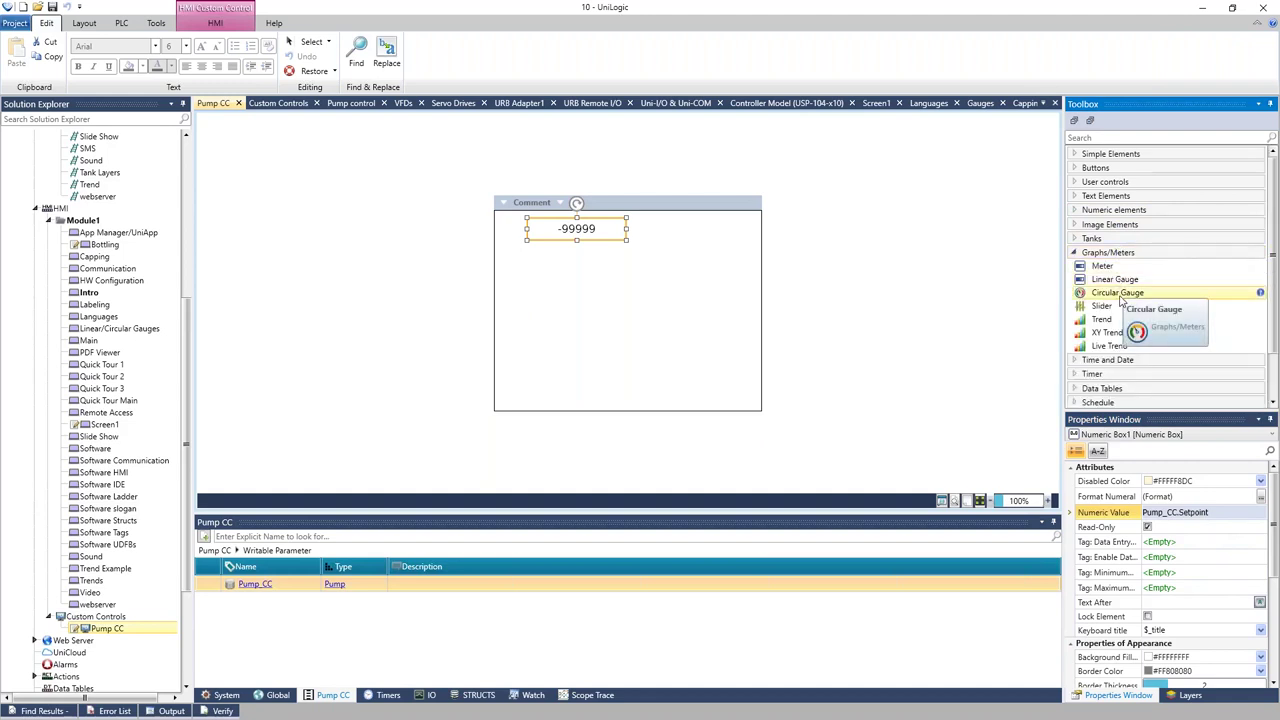
drag(1120, 300, 515, 221)
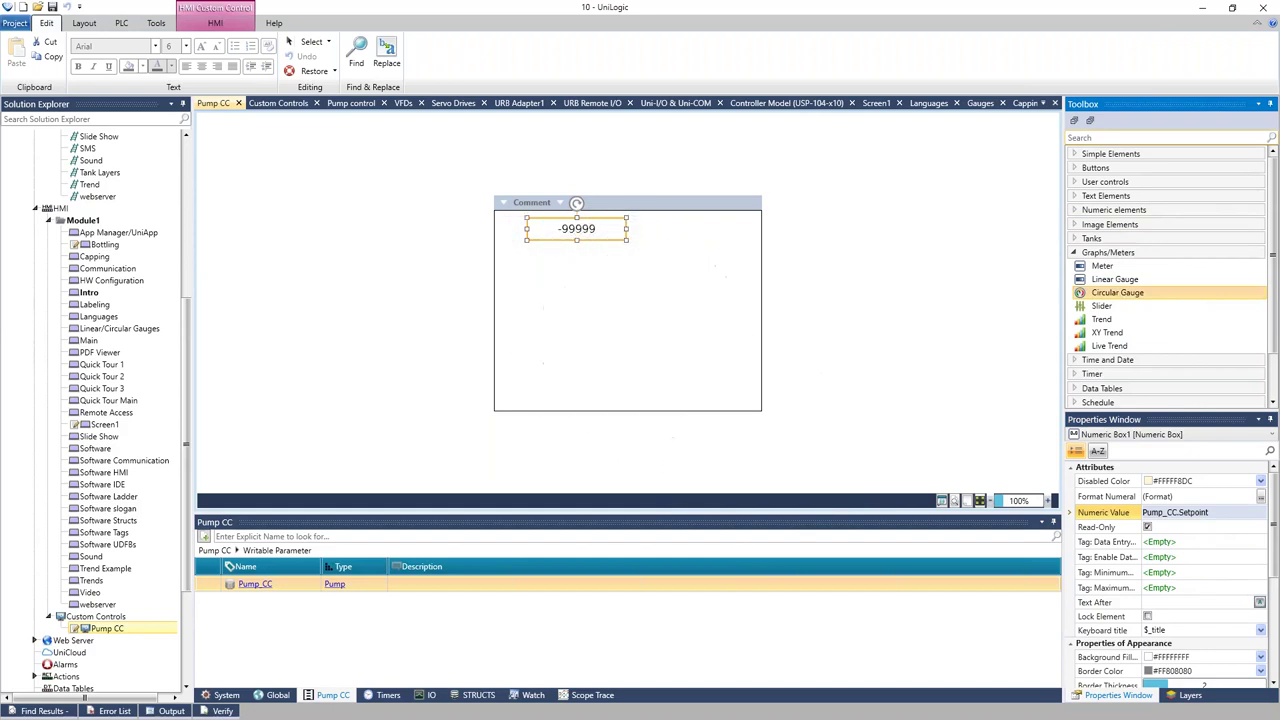
double_click(1108, 298)
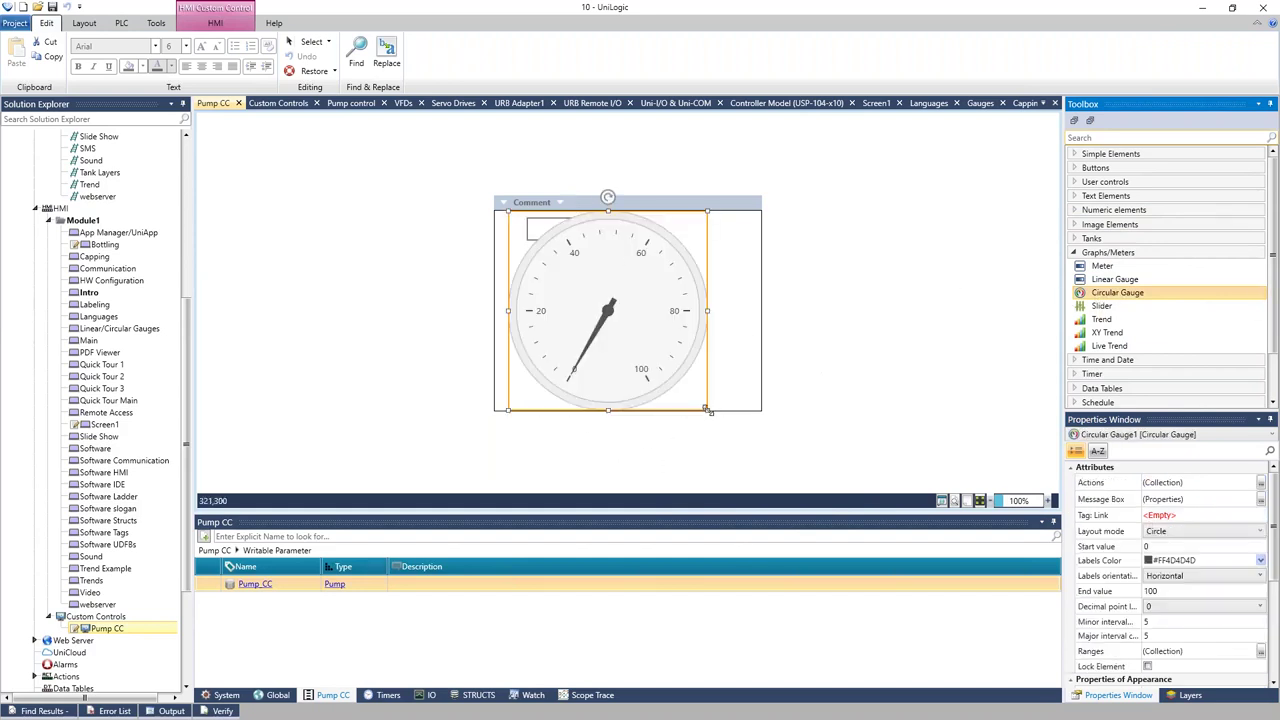
drag(707, 410, 632, 330)
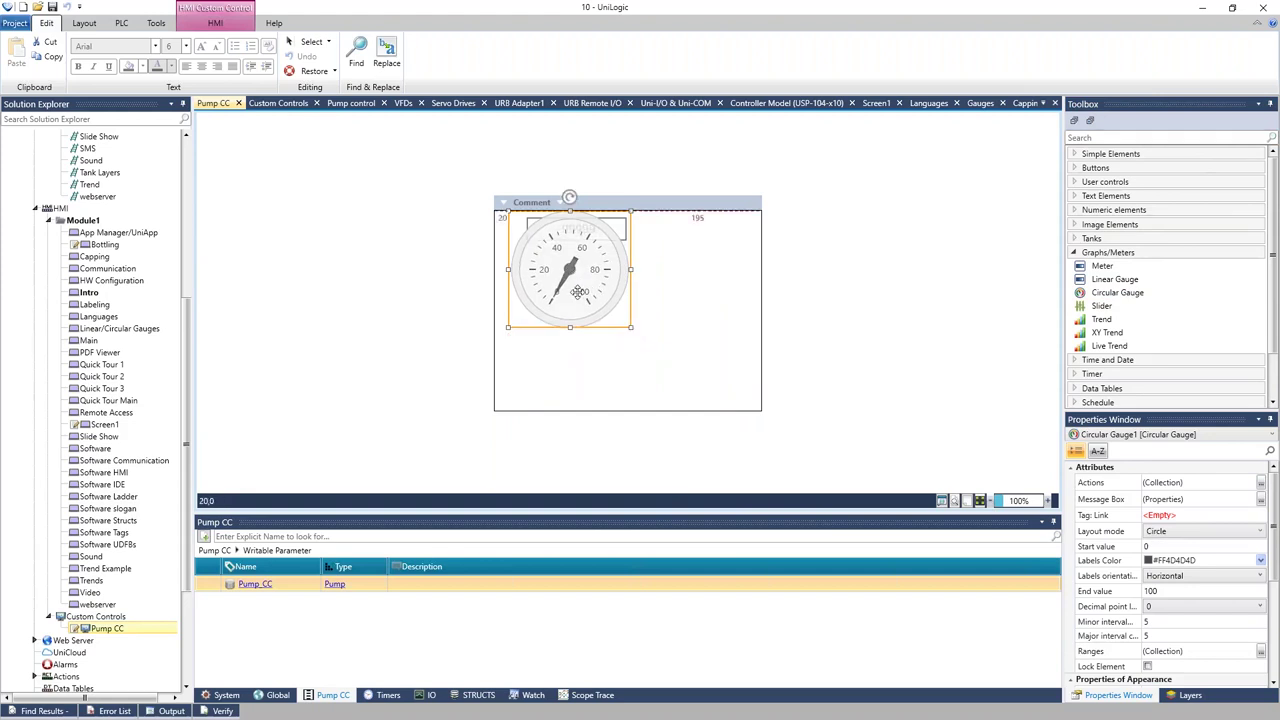
drag(563, 271, 577, 311)
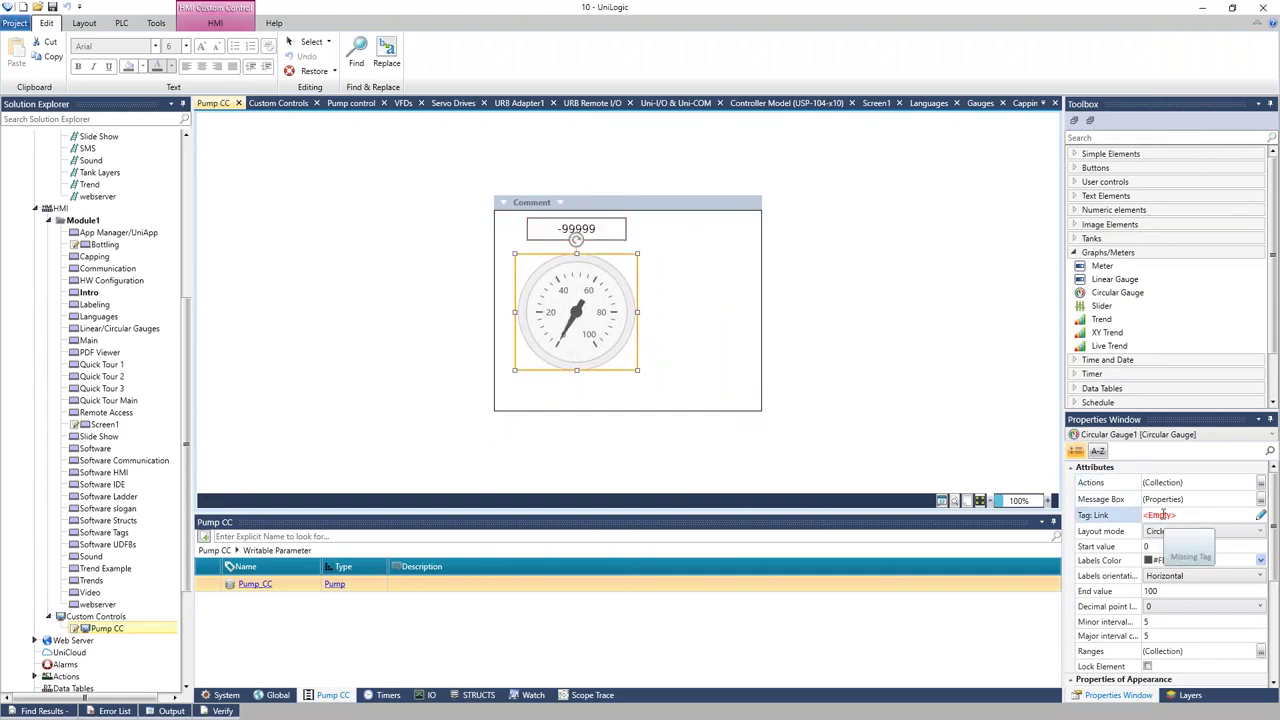
Link the circular gauge to the Pump_CC.Pressure tag.
click(1162, 514)
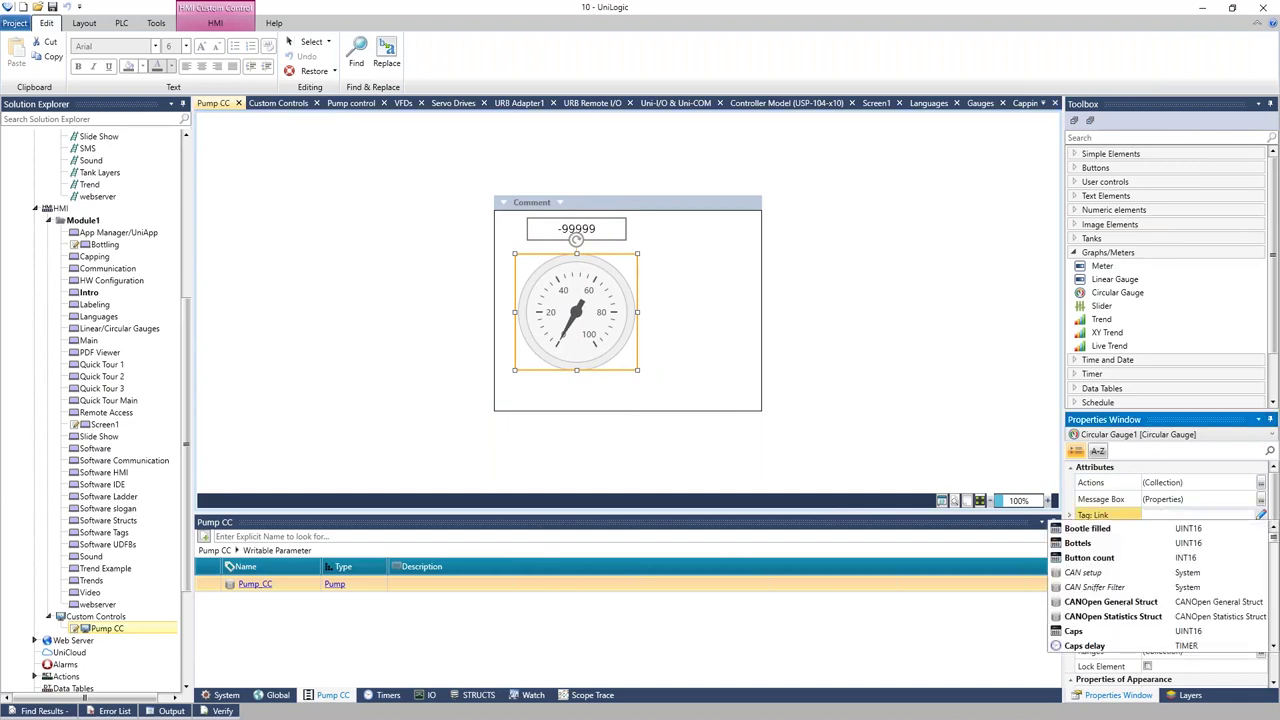
text(pump)
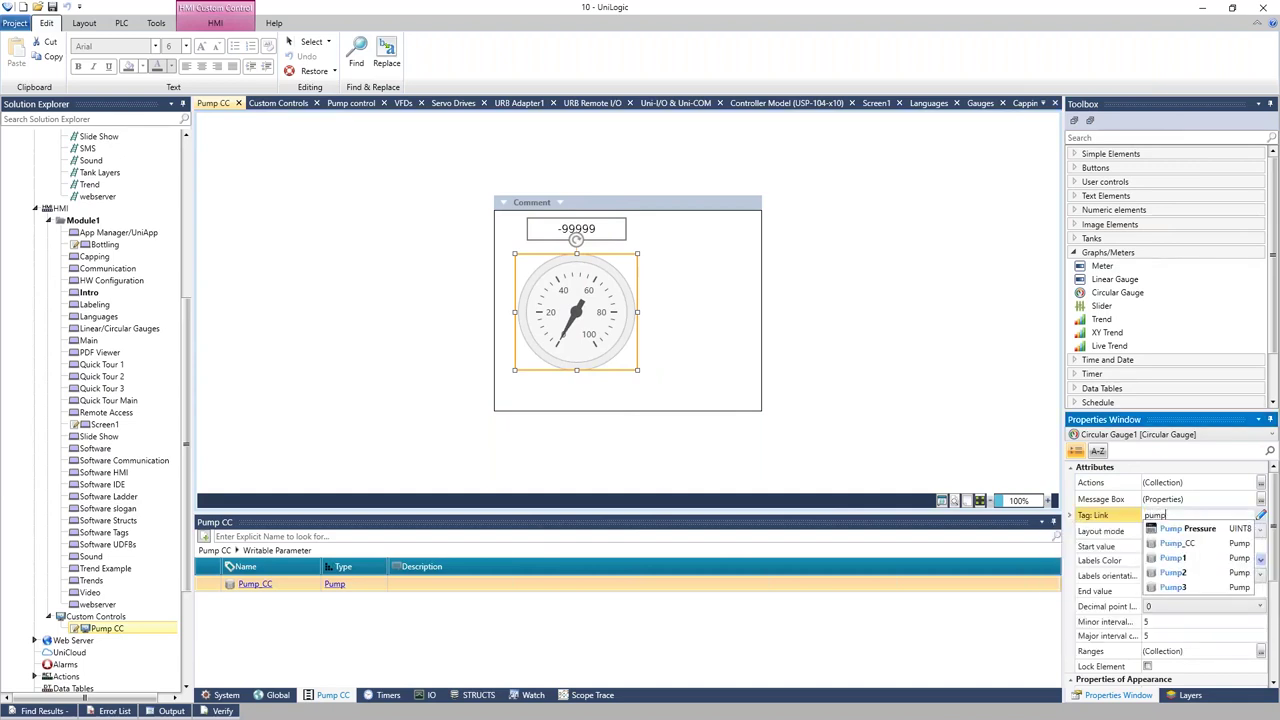
click(1180, 543)
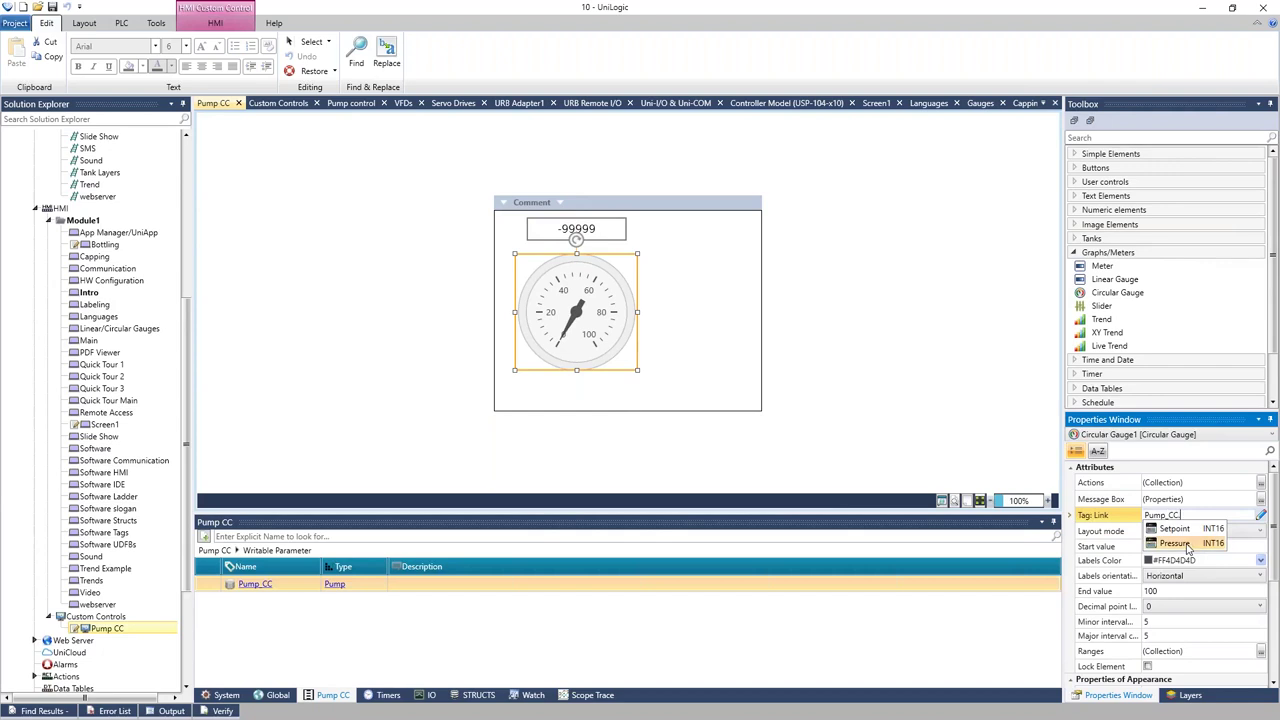
click(1176, 543)
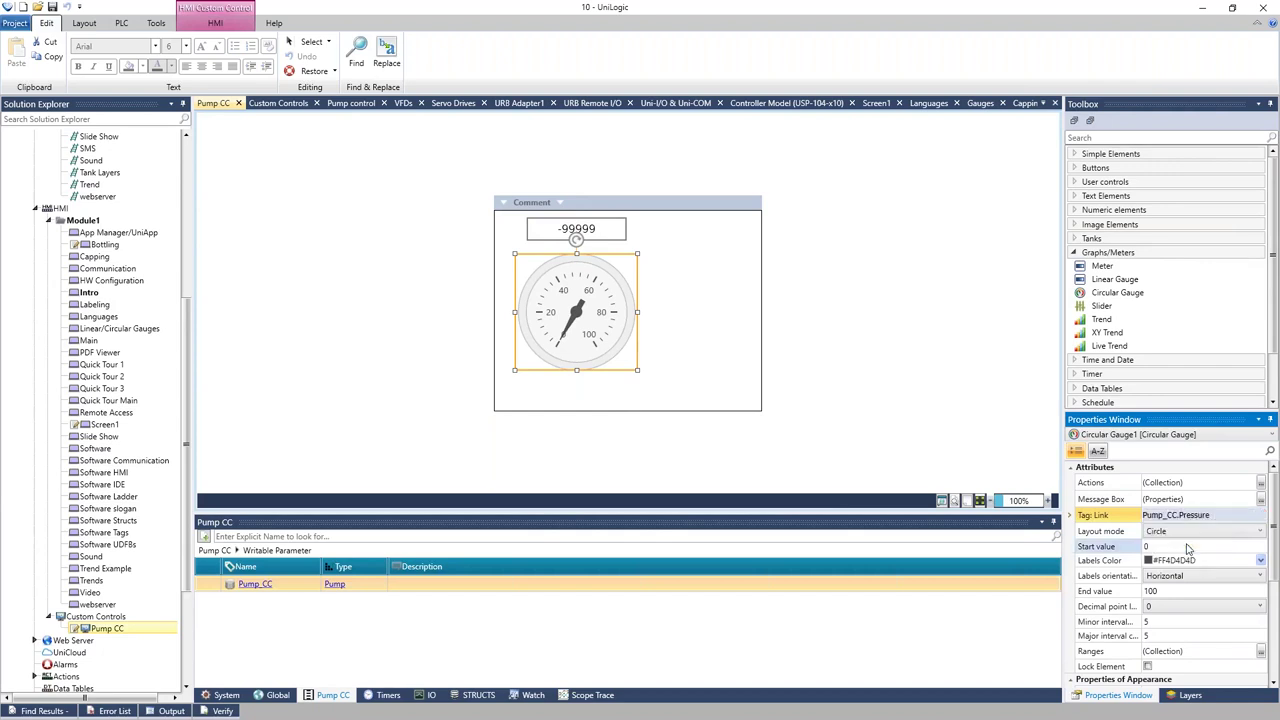
Set the circular gauge's style to Progressive.
click(601, 228)
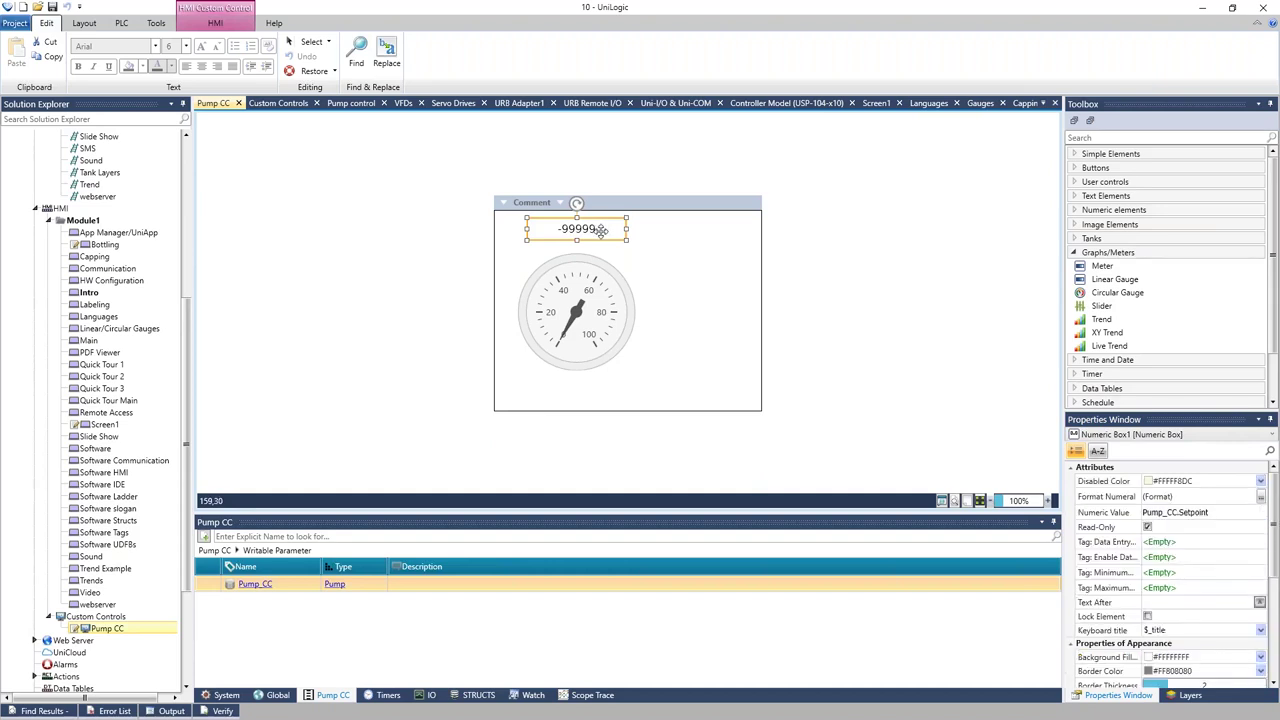
click(578, 291)
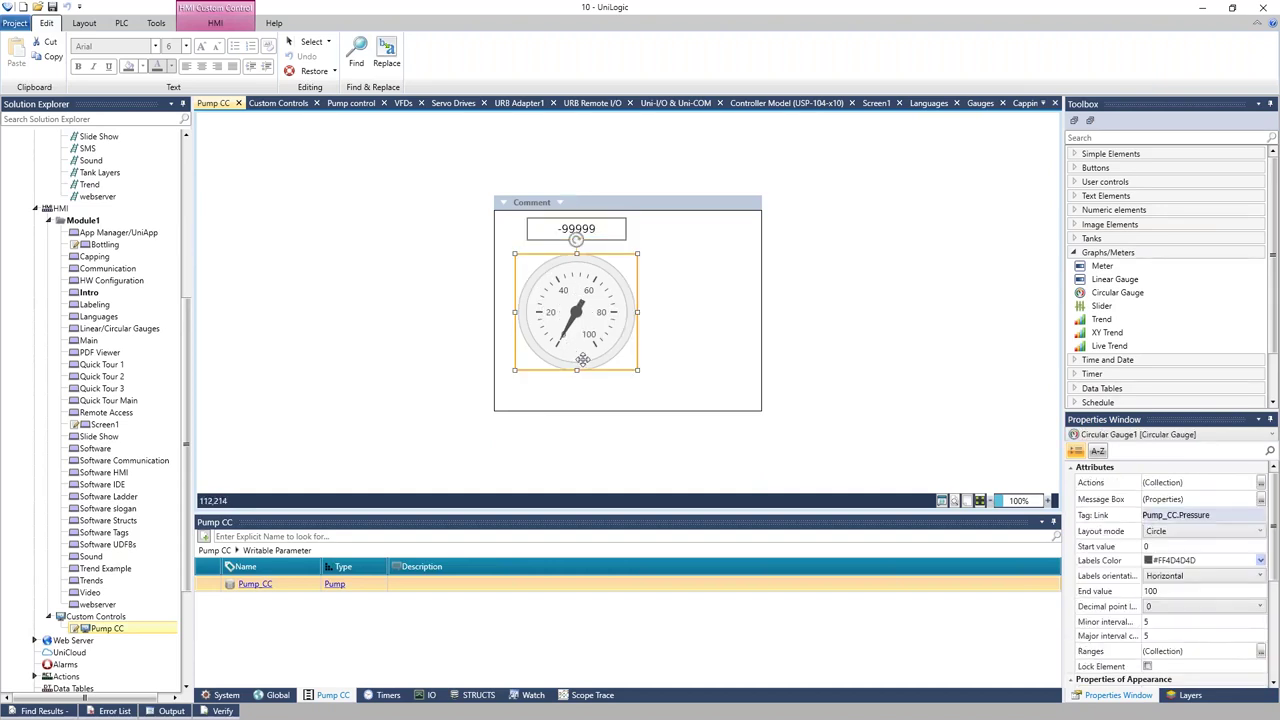
drag(1274, 530, 1275, 590)
click(1214, 571)
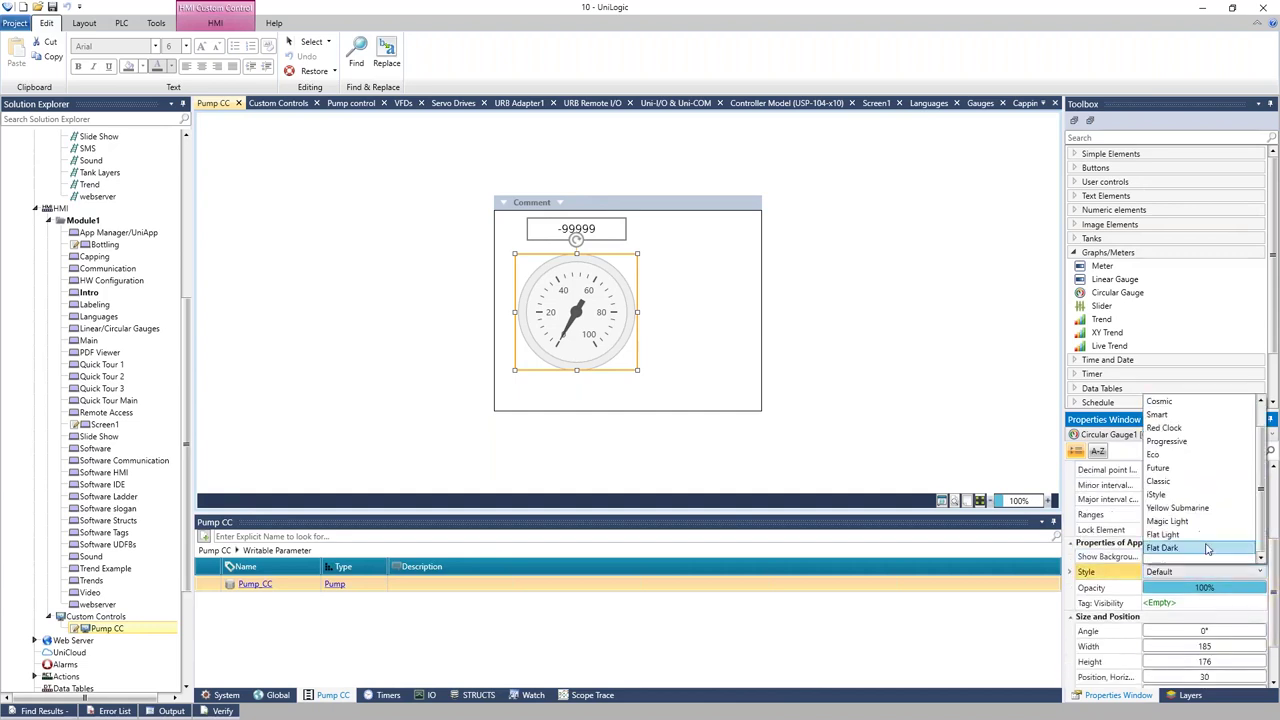
click(1168, 441)
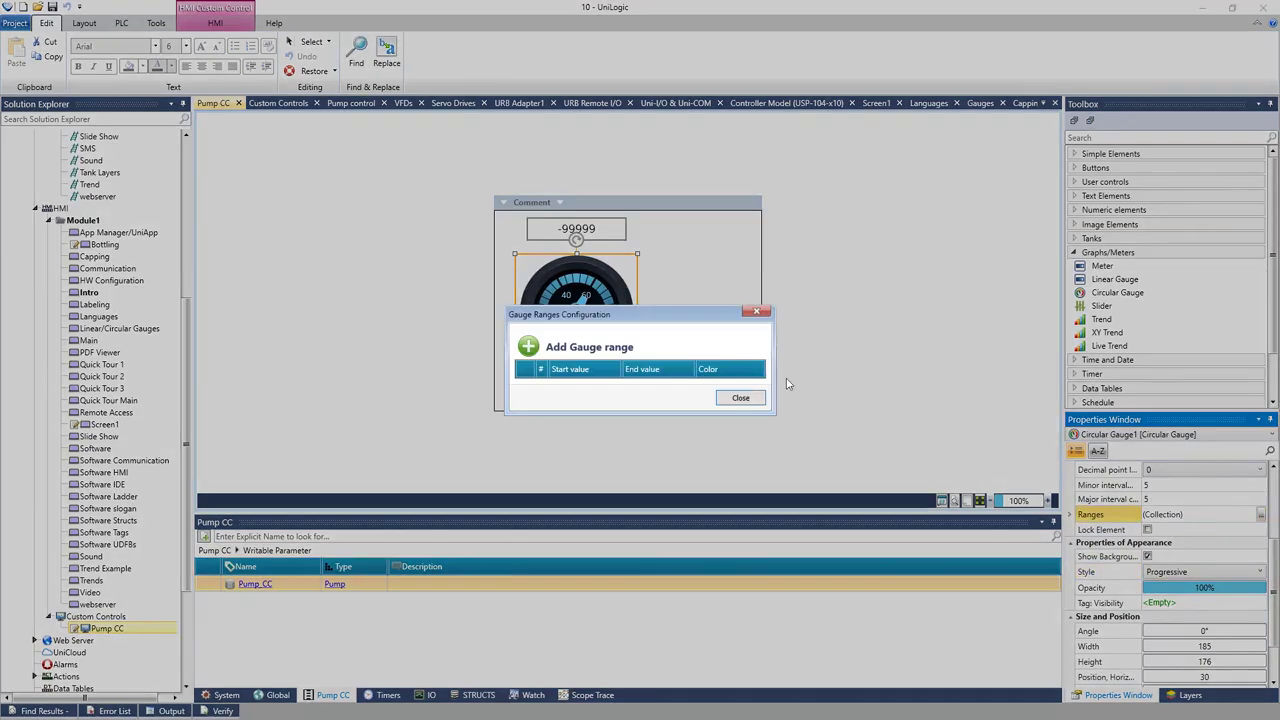
Add three color ranges to the circular gauge: 0 to 50, 50 to 75, and 75 to 100.
click(529, 347)
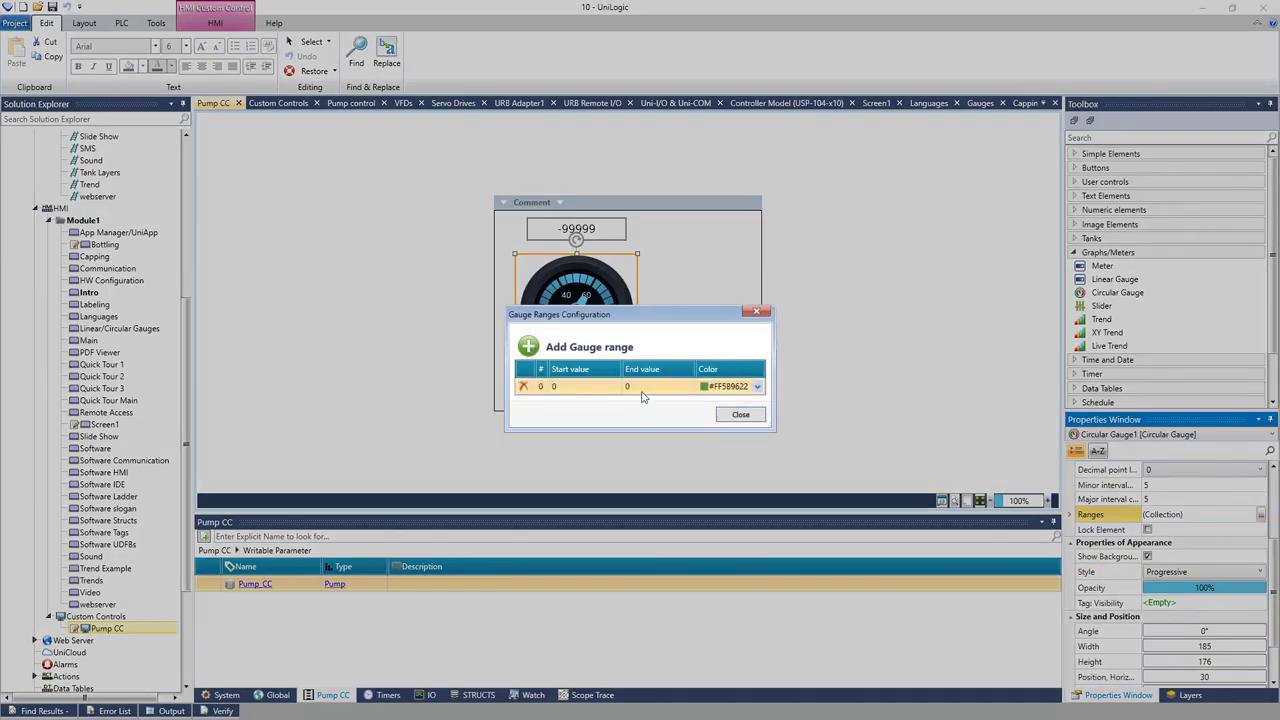
click(642, 390)
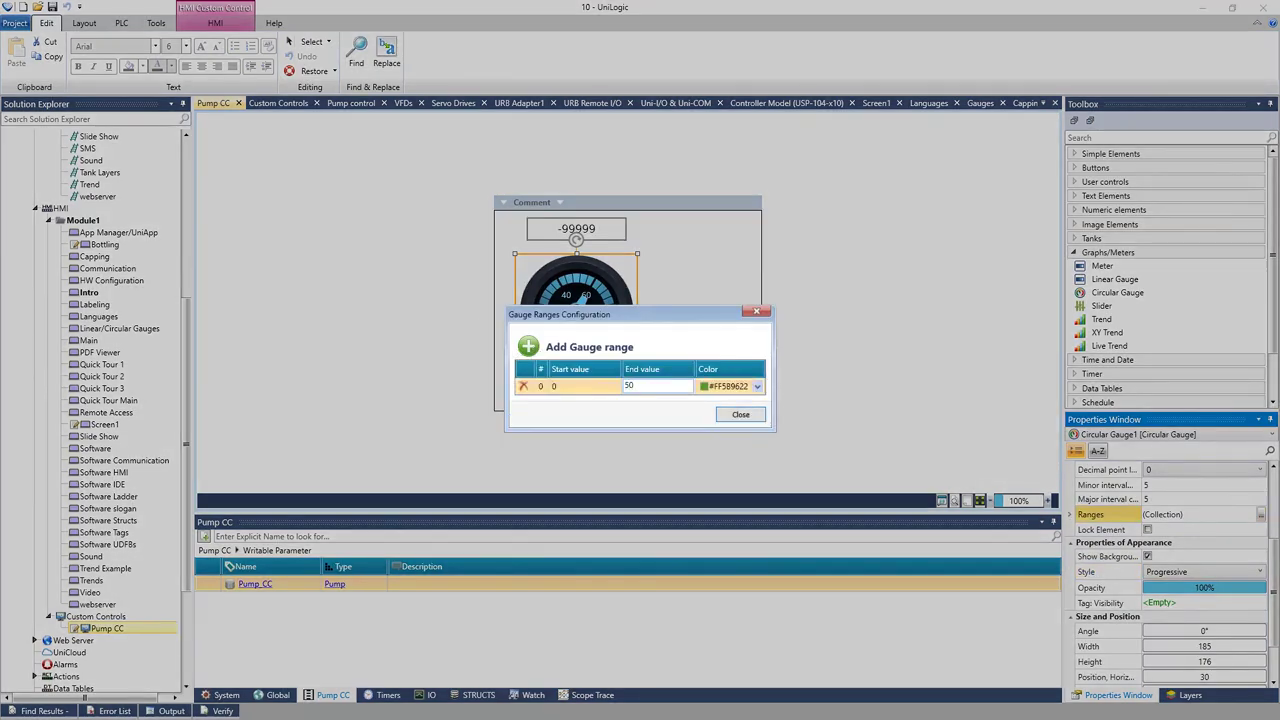
text(50)
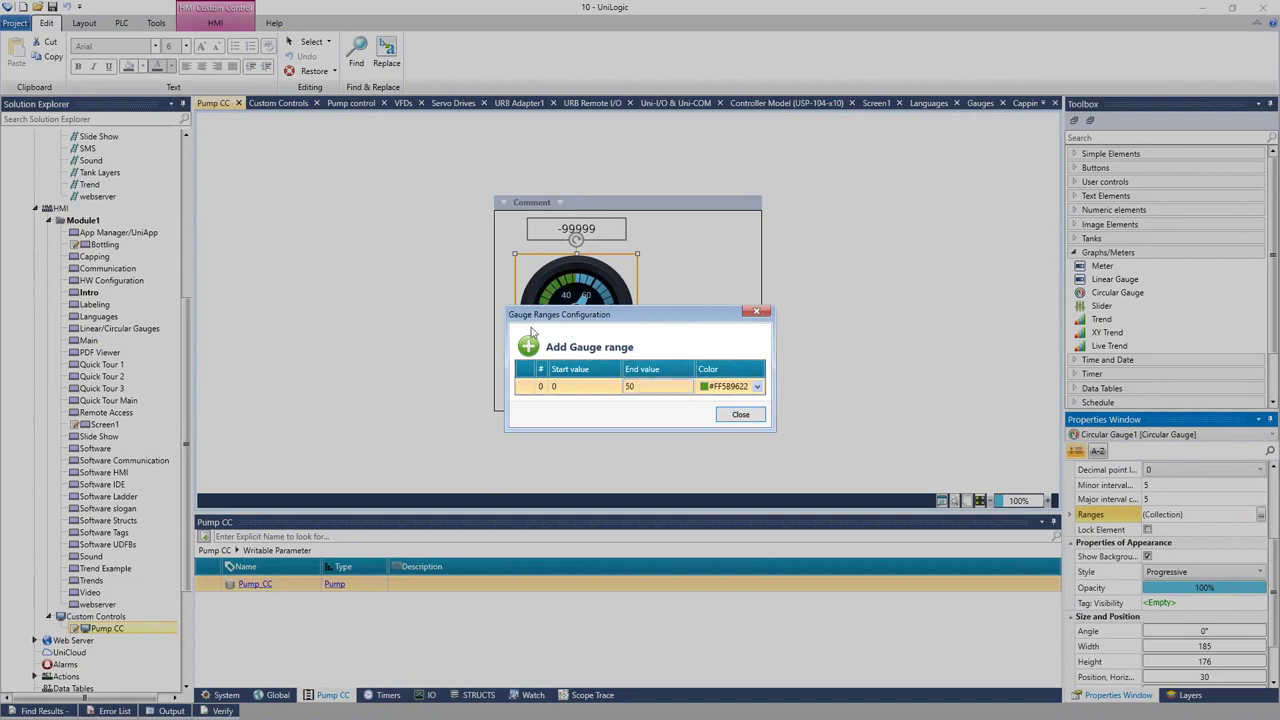
click(529, 347)
click(640, 402)
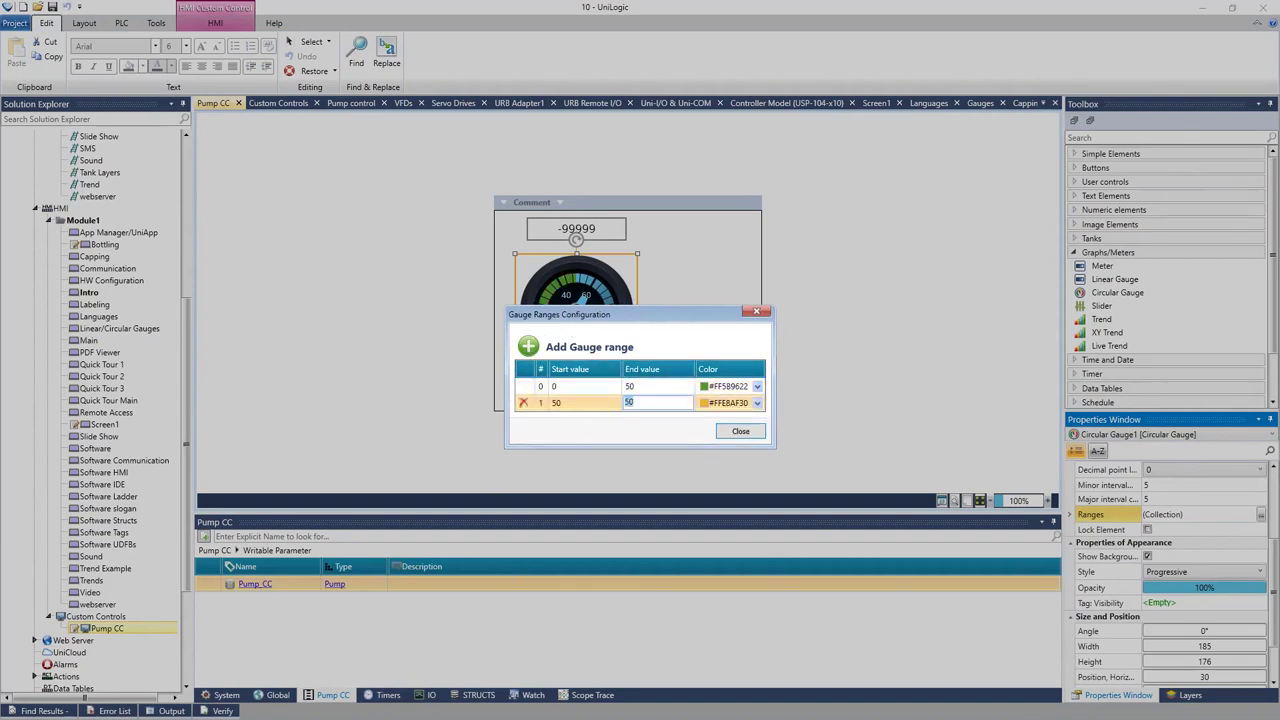
text(75)
click(529, 347)
click(648, 424)
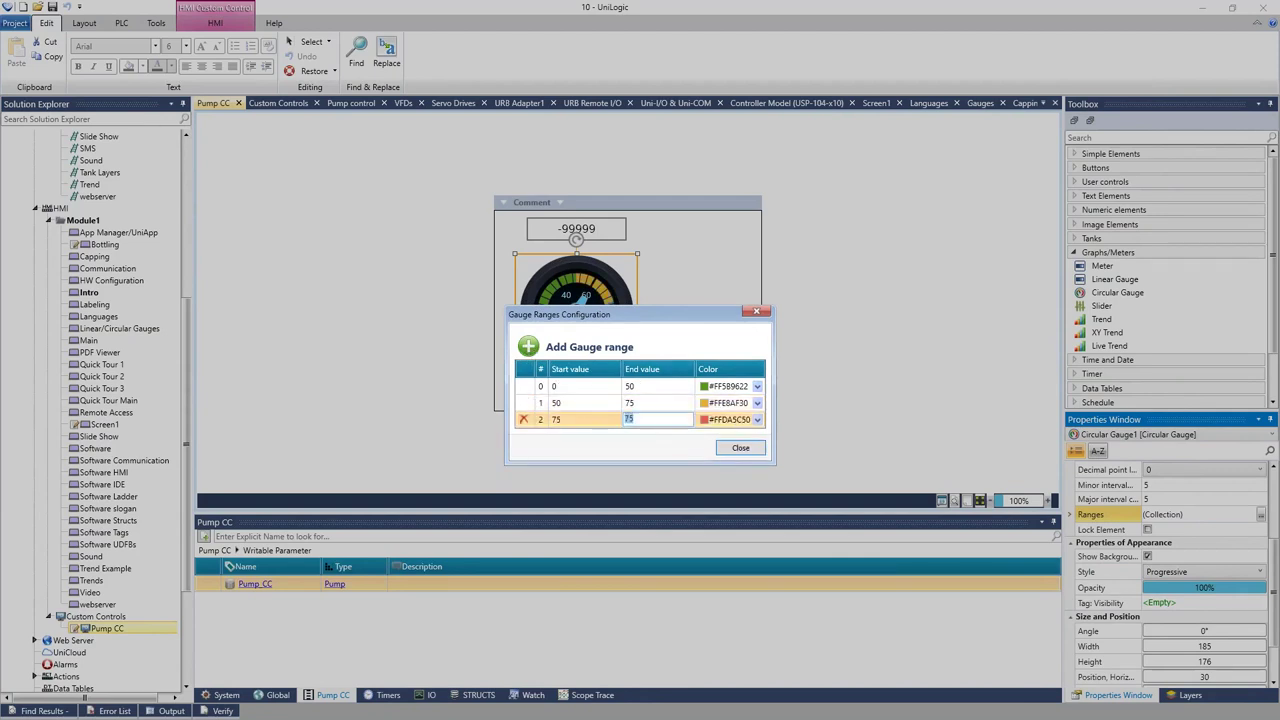
click(750, 450)
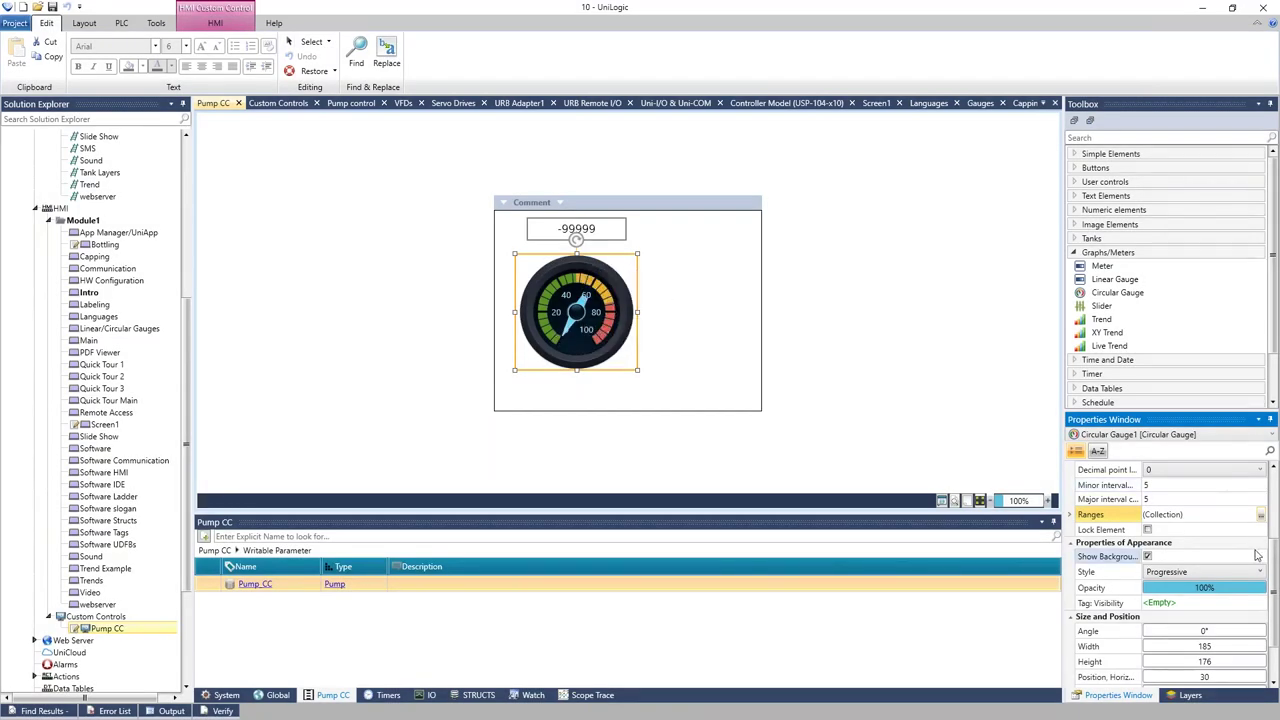
Set the circular gauge's label color to off-white #FFF4F4F4 and optimize the Pump CC control's size to fit its elements.
drag(1273, 568, 1273, 505)
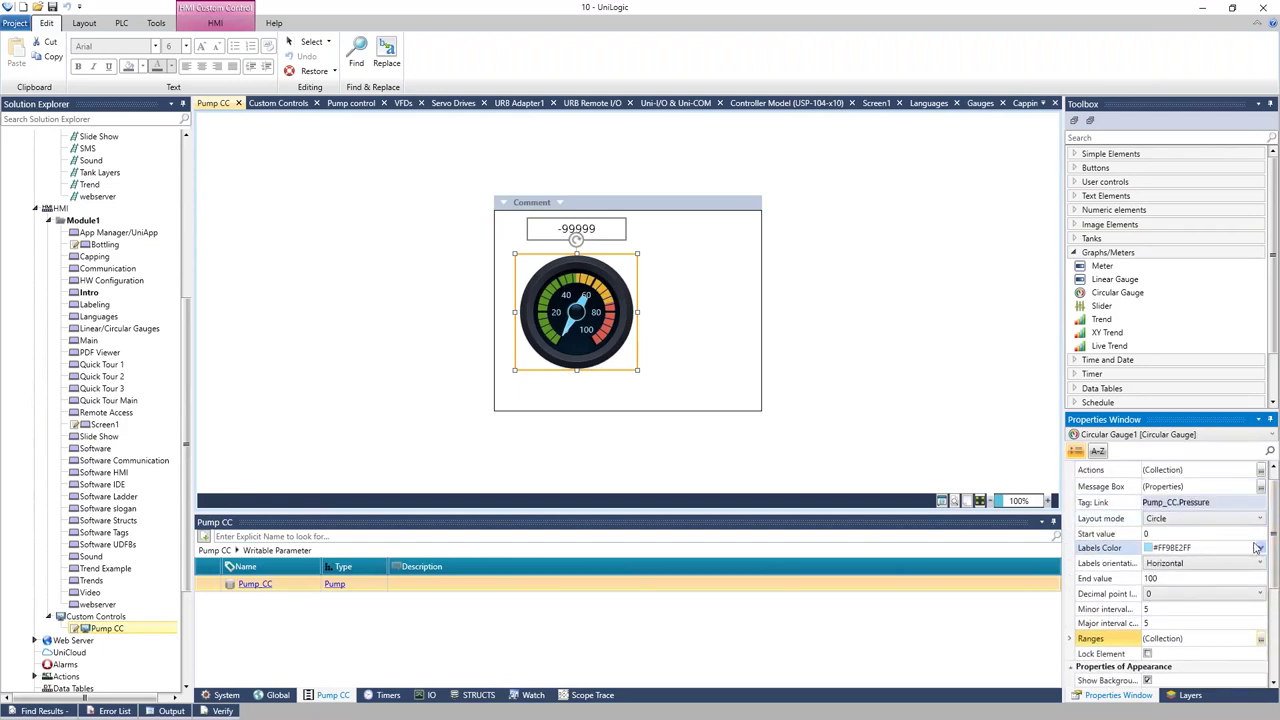
click(1260, 548)
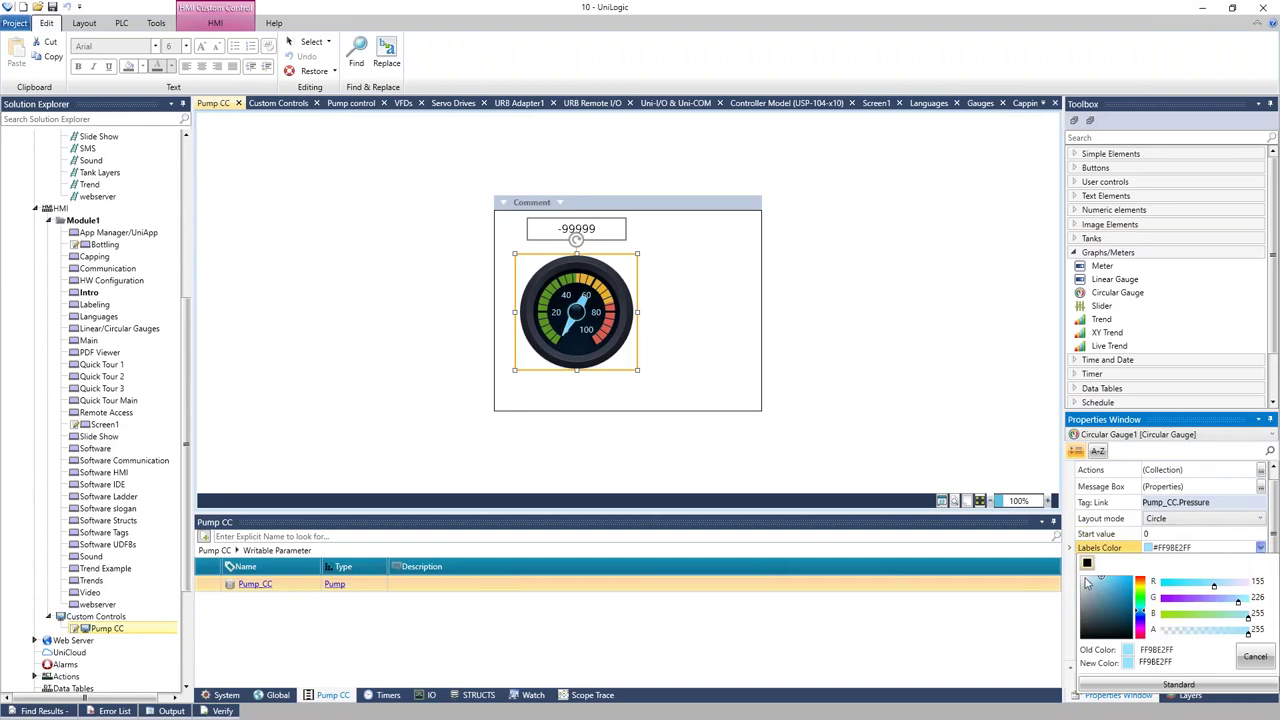
click(1081, 582)
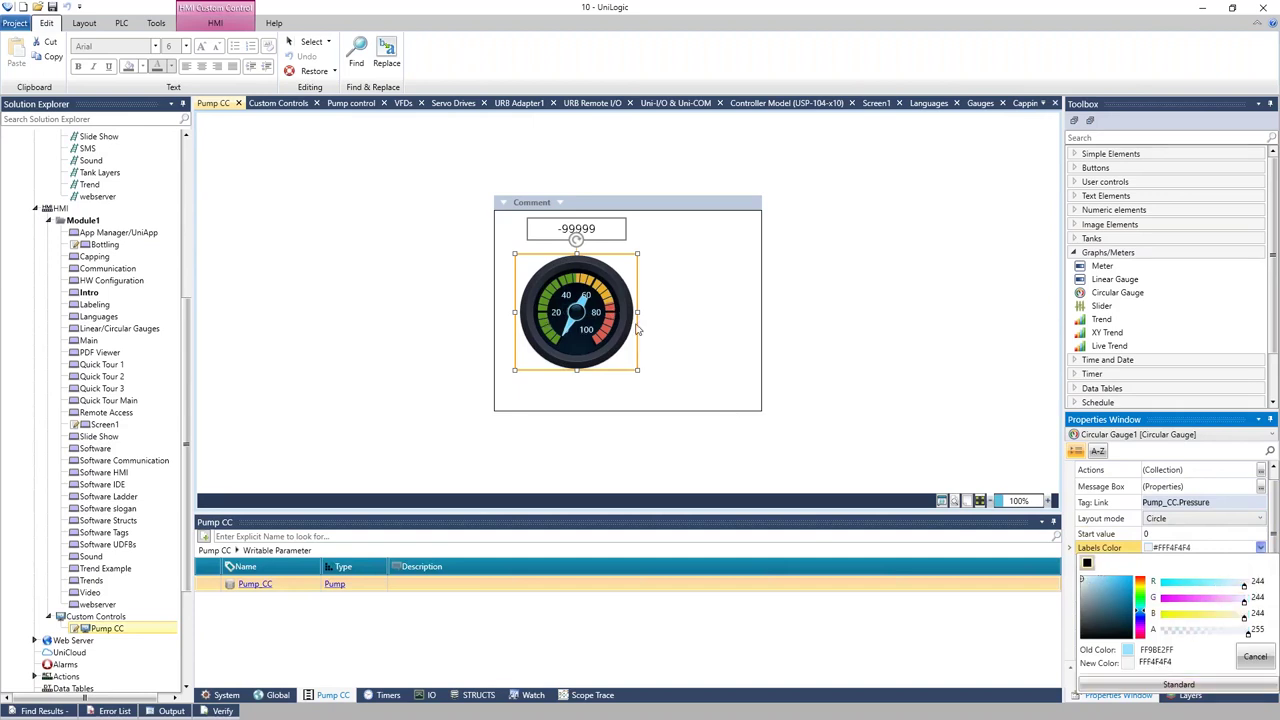
click(700, 346)
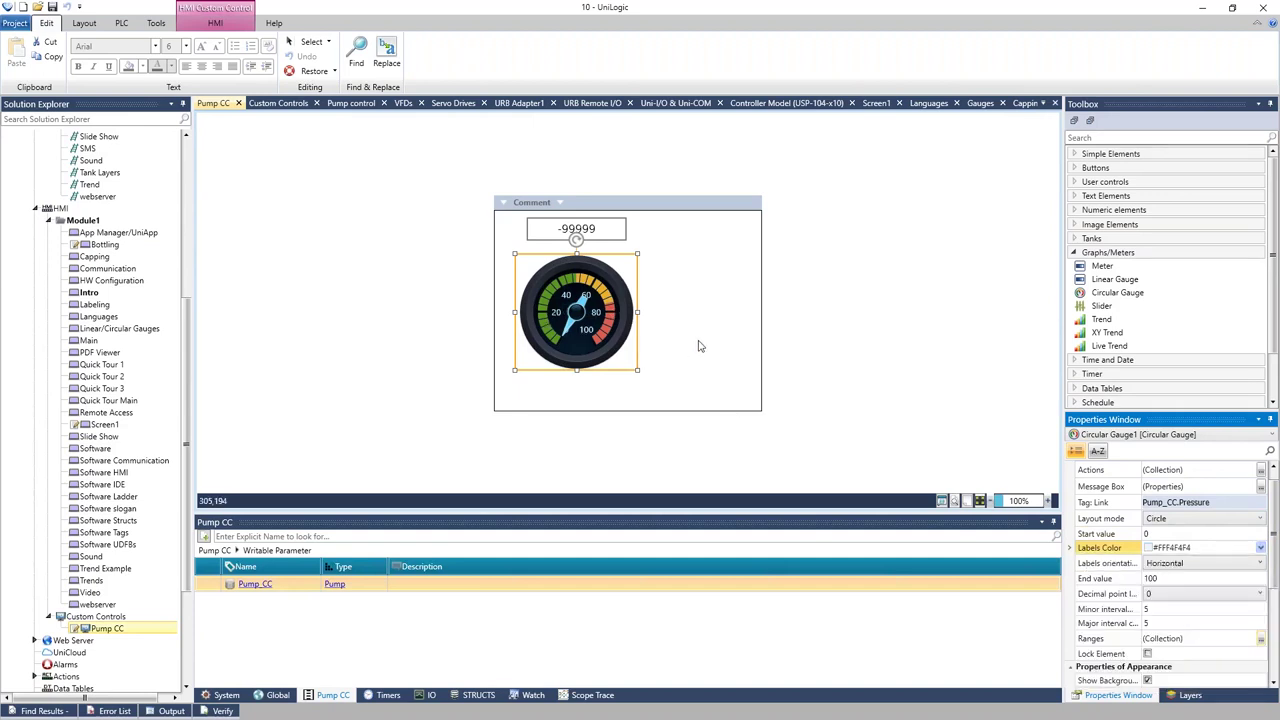
click(212, 28)
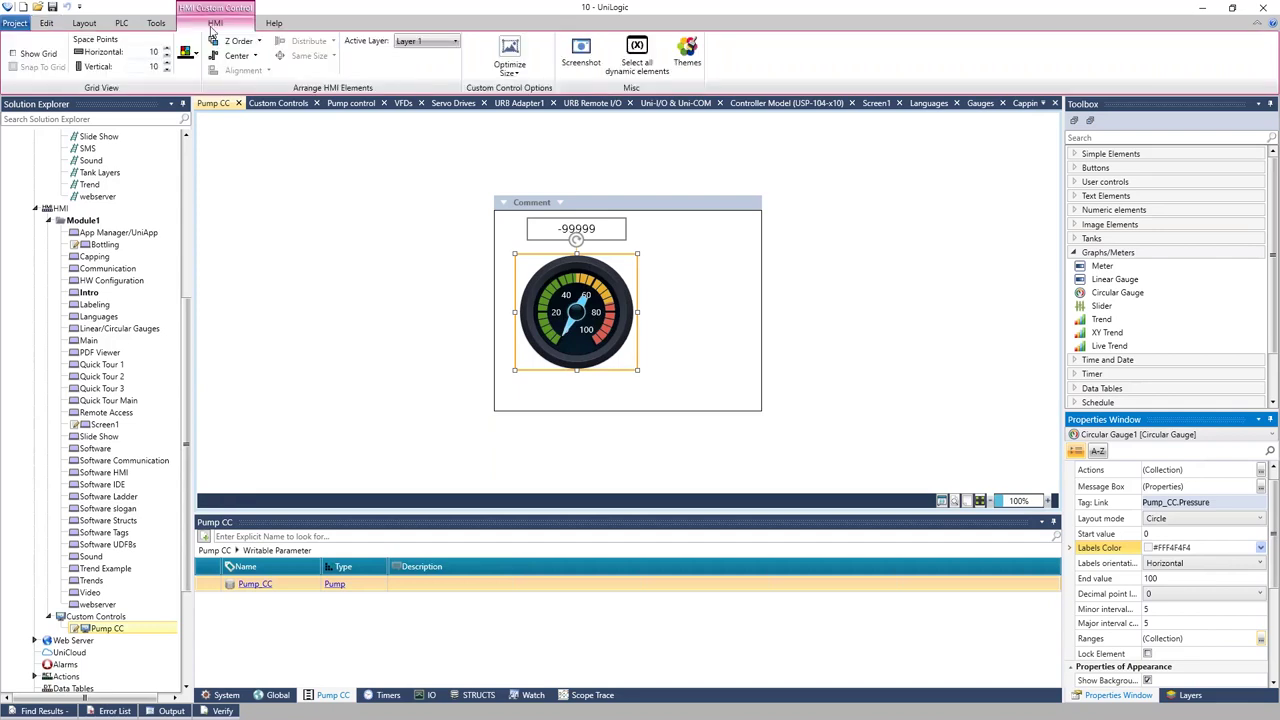
click(510, 52)
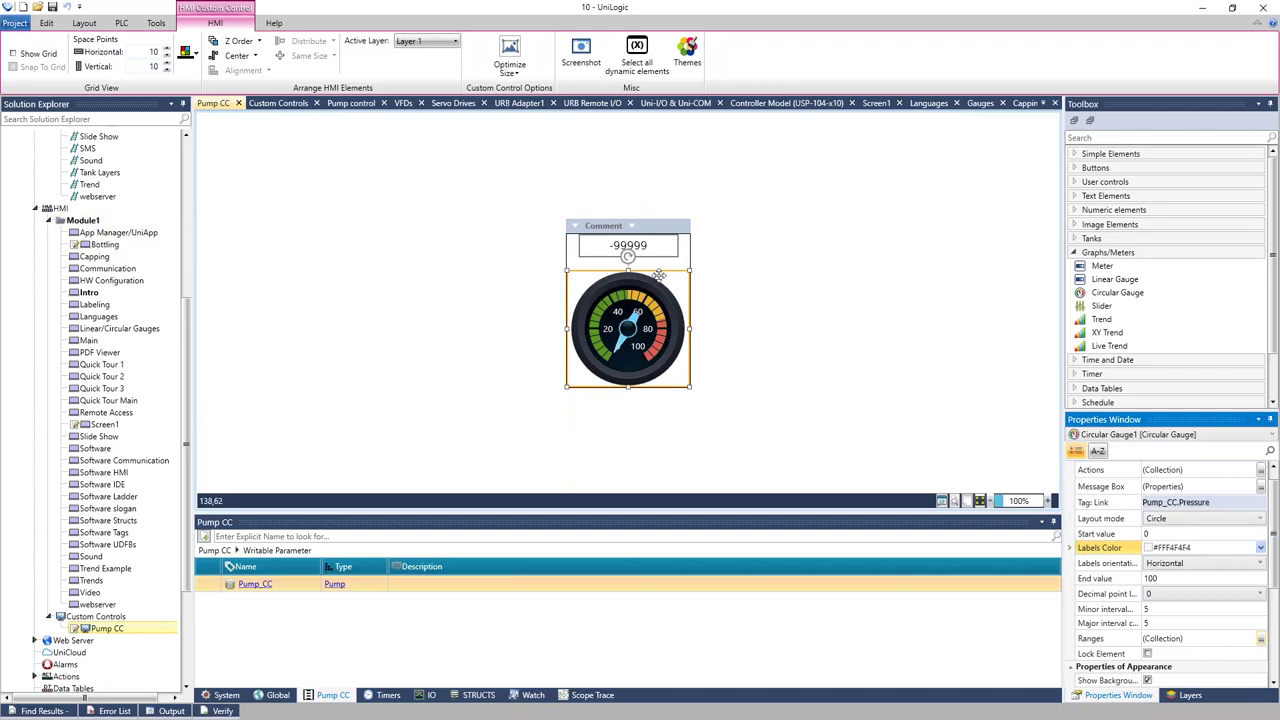
Add a new screen to HMI Module1 and place a Pump CC custom control near its upper-left corner, at about 36, 10.
right_click(72, 222)
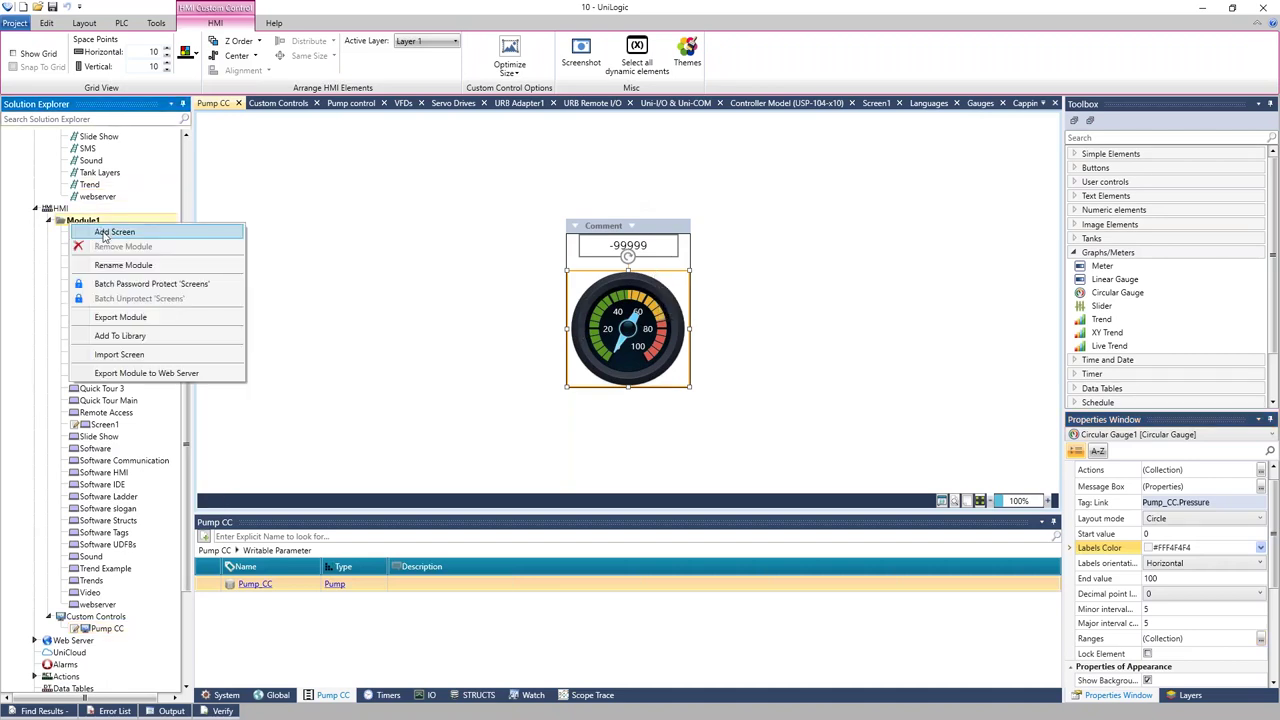
click(114, 232)
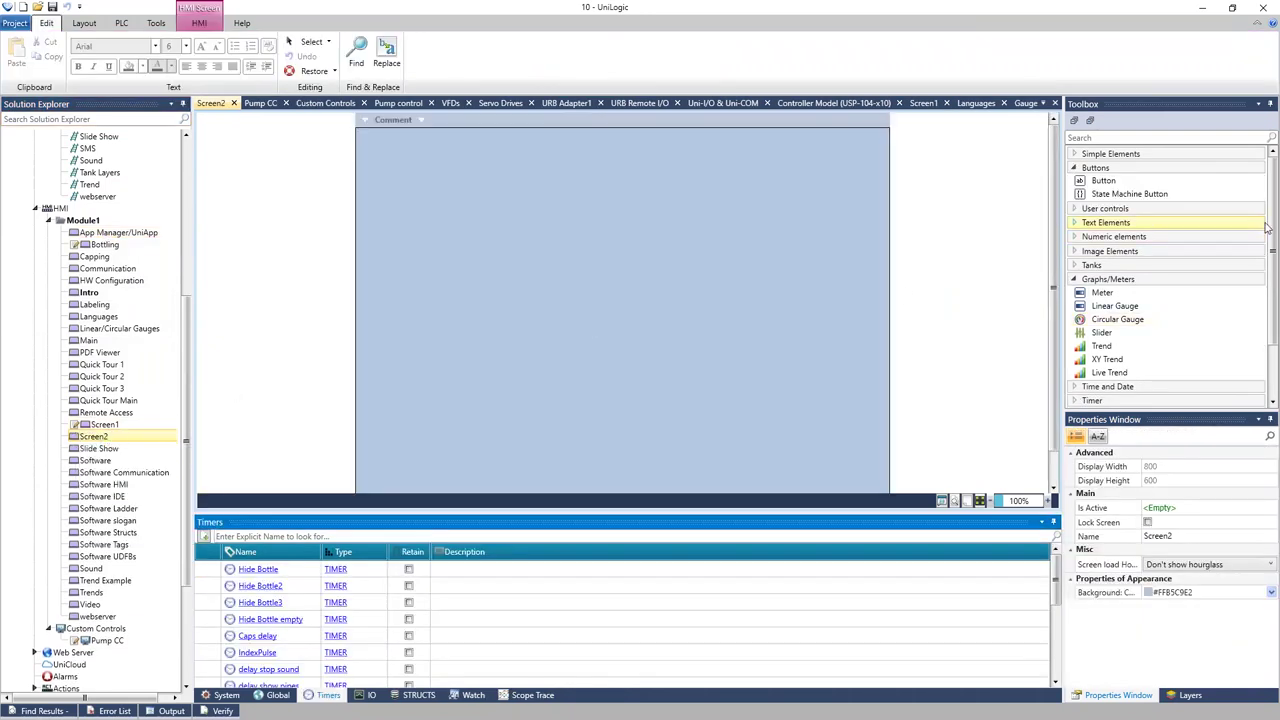
scroll(1219, 388, down, 2)
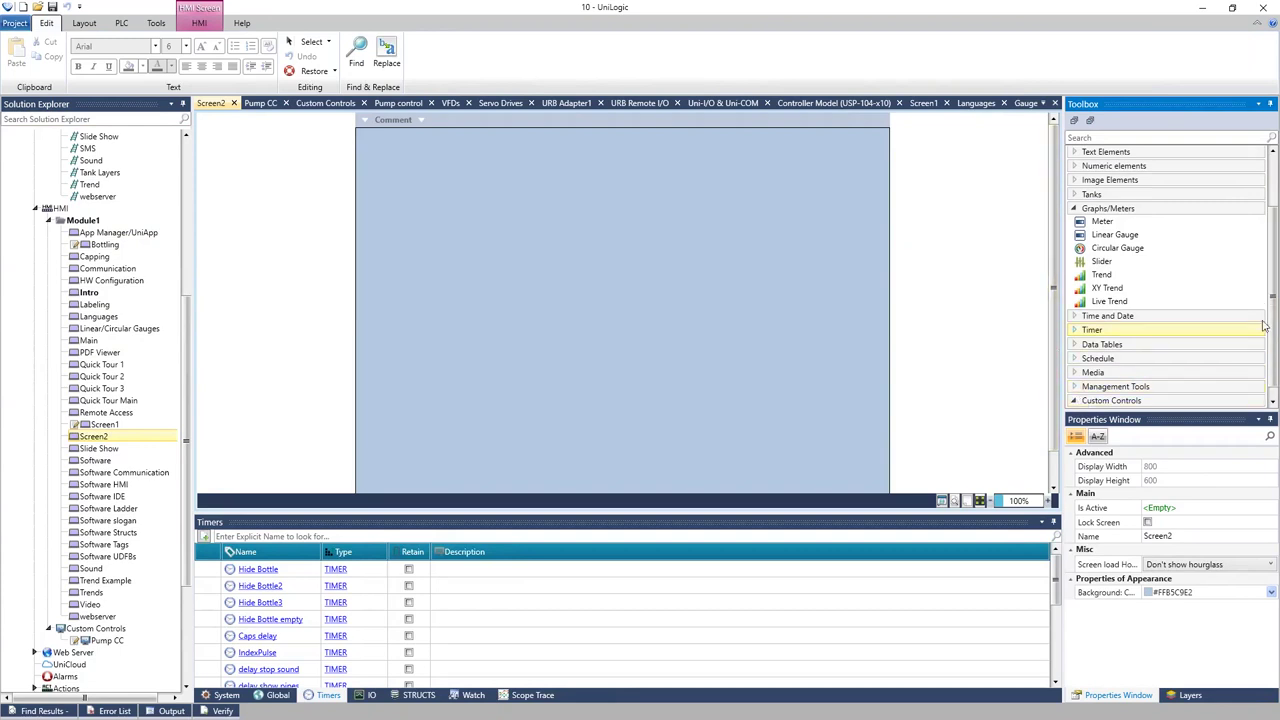
click(1108, 400)
click(1108, 401)
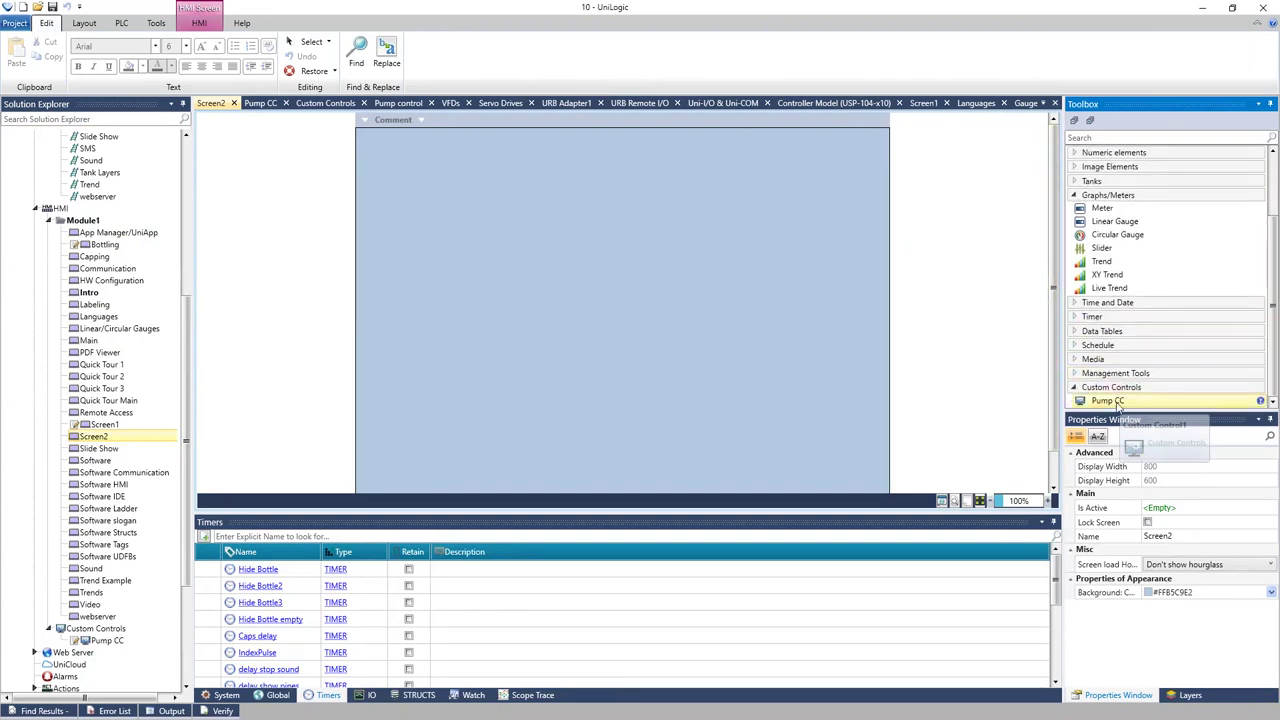
click(571, 163)
click(412, 146)
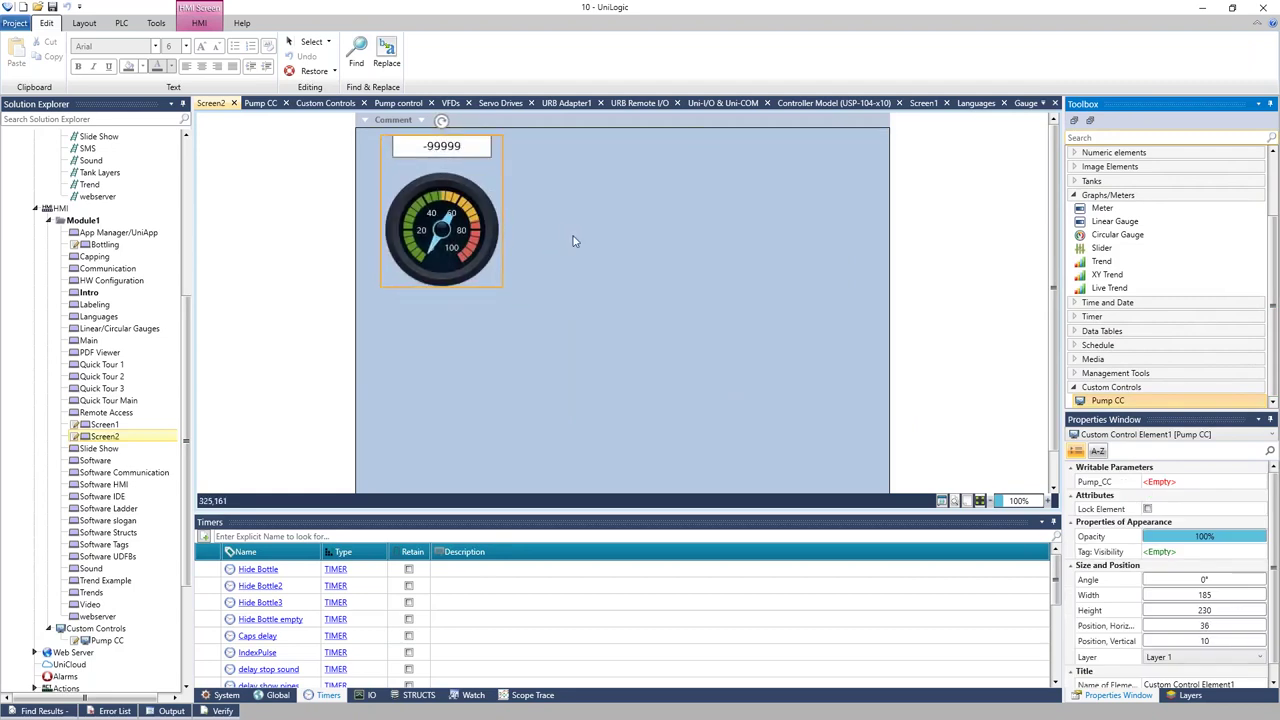
Place two more Pump CC controls in a row with the first, at horizontal positions of about 312 and 593.
click(1104, 402)
click(565, 142)
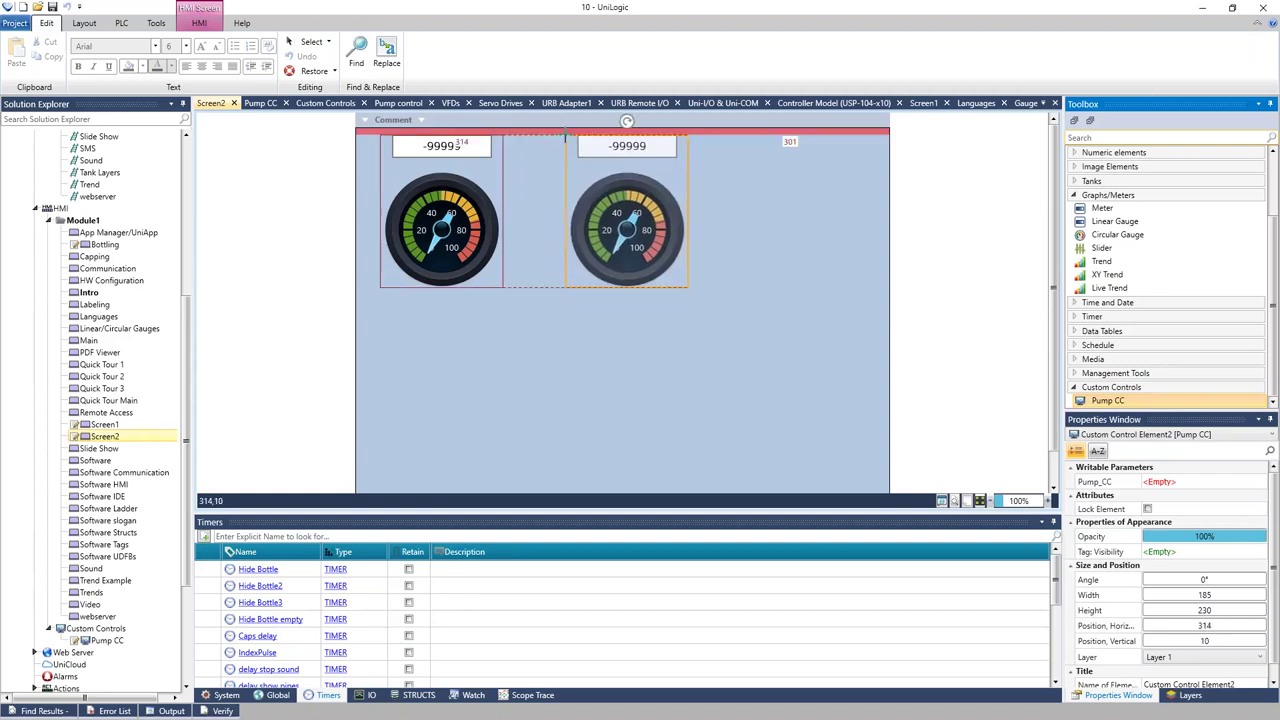
click(1126, 400)
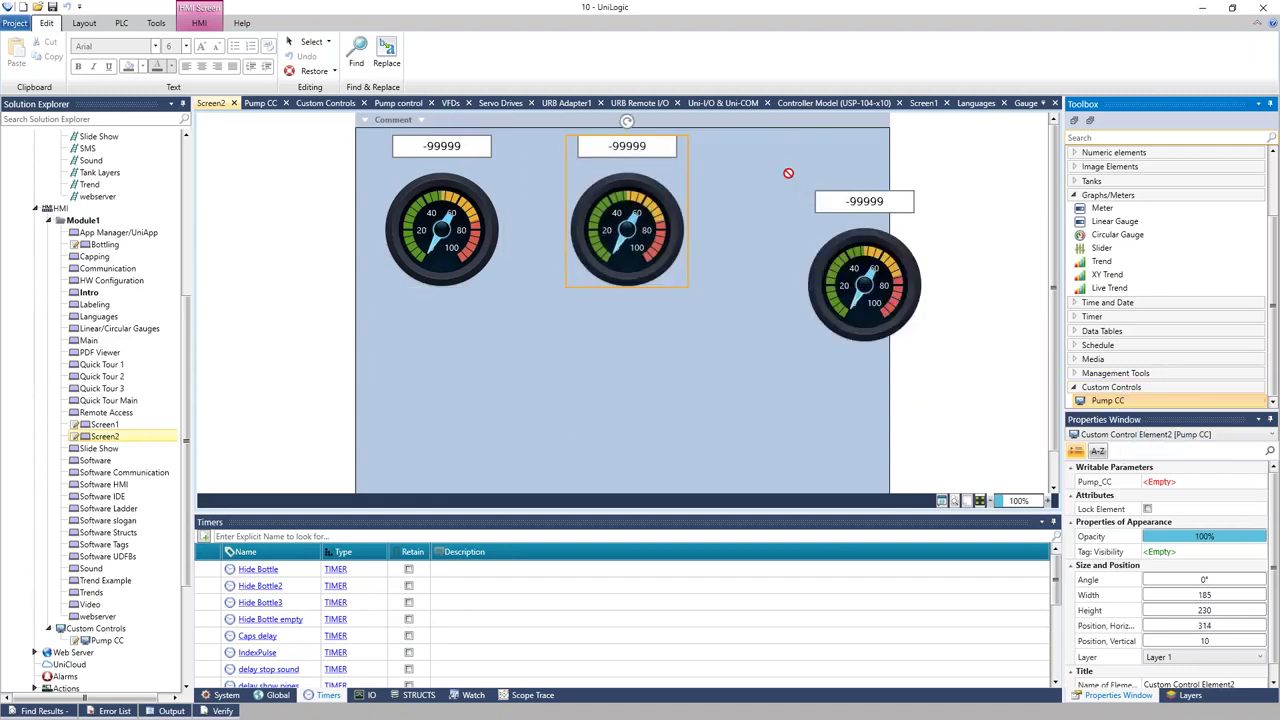
click(751, 135)
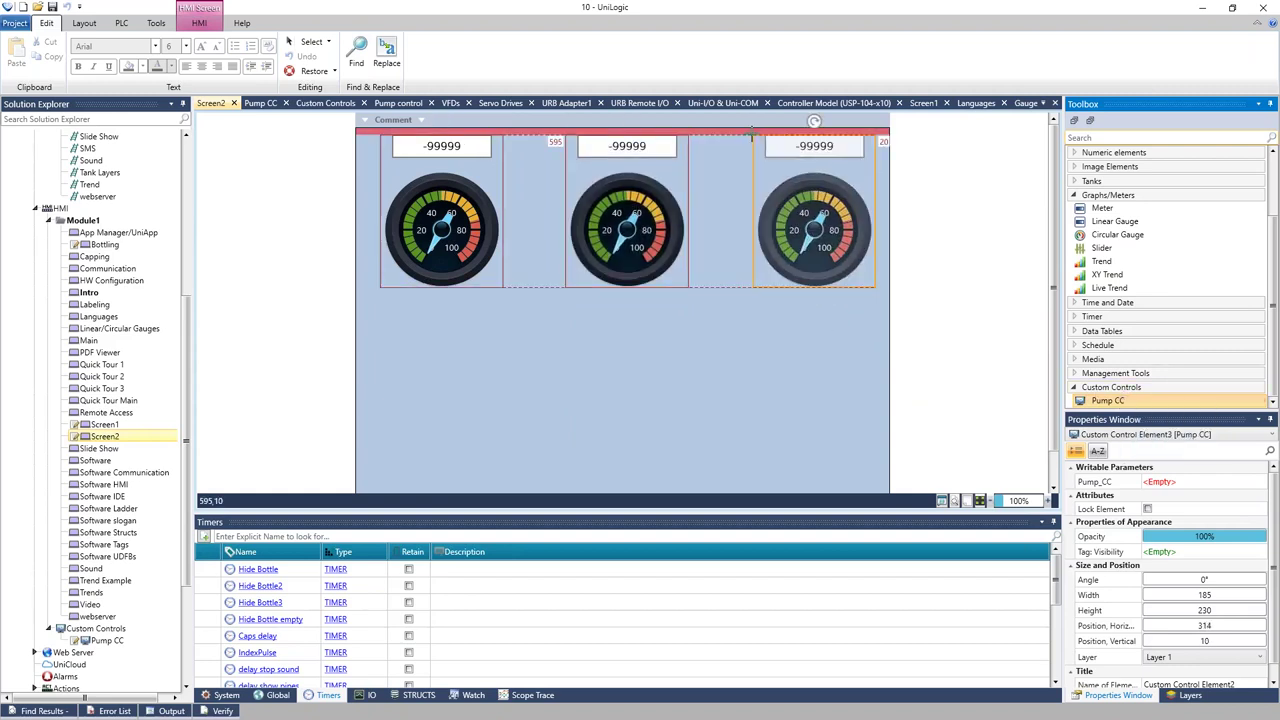
click(648, 229)
drag(645, 228, 643, 228)
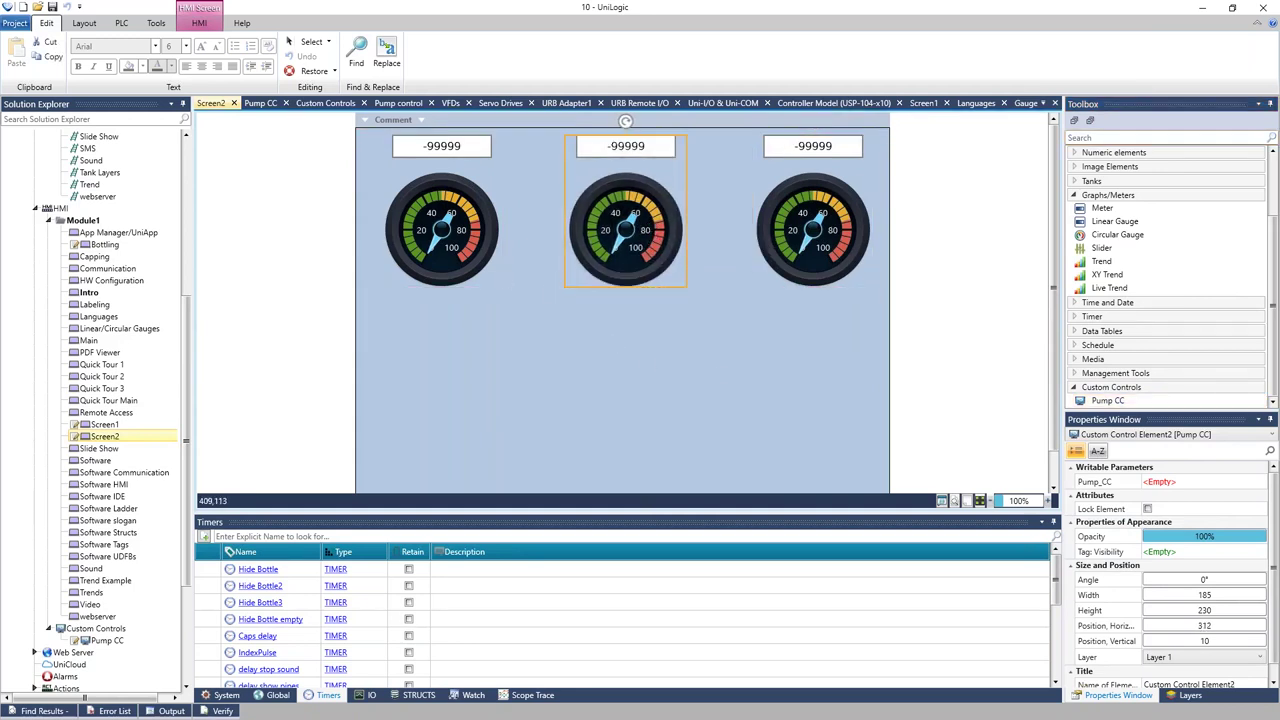
Link the Pump_CC parameter of the three controls, from left to right, to Pump1, Pump2, and Pump3.
click(466, 272)
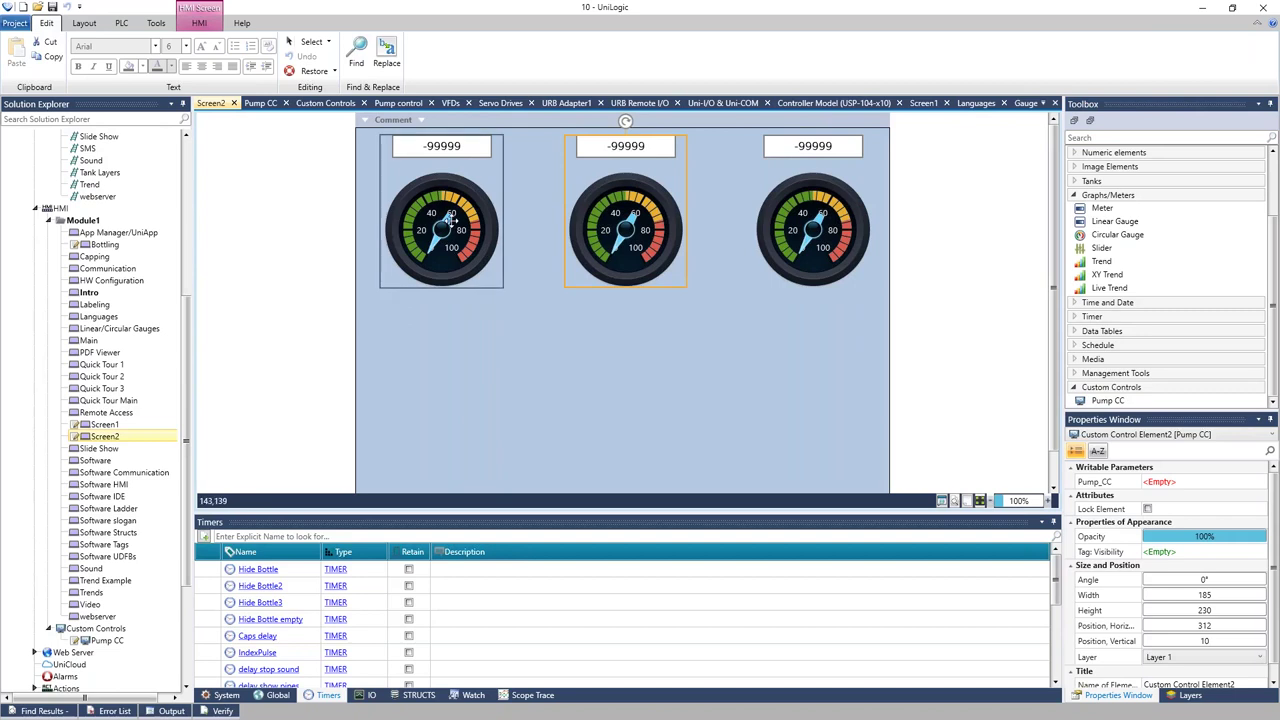
click(1168, 482)
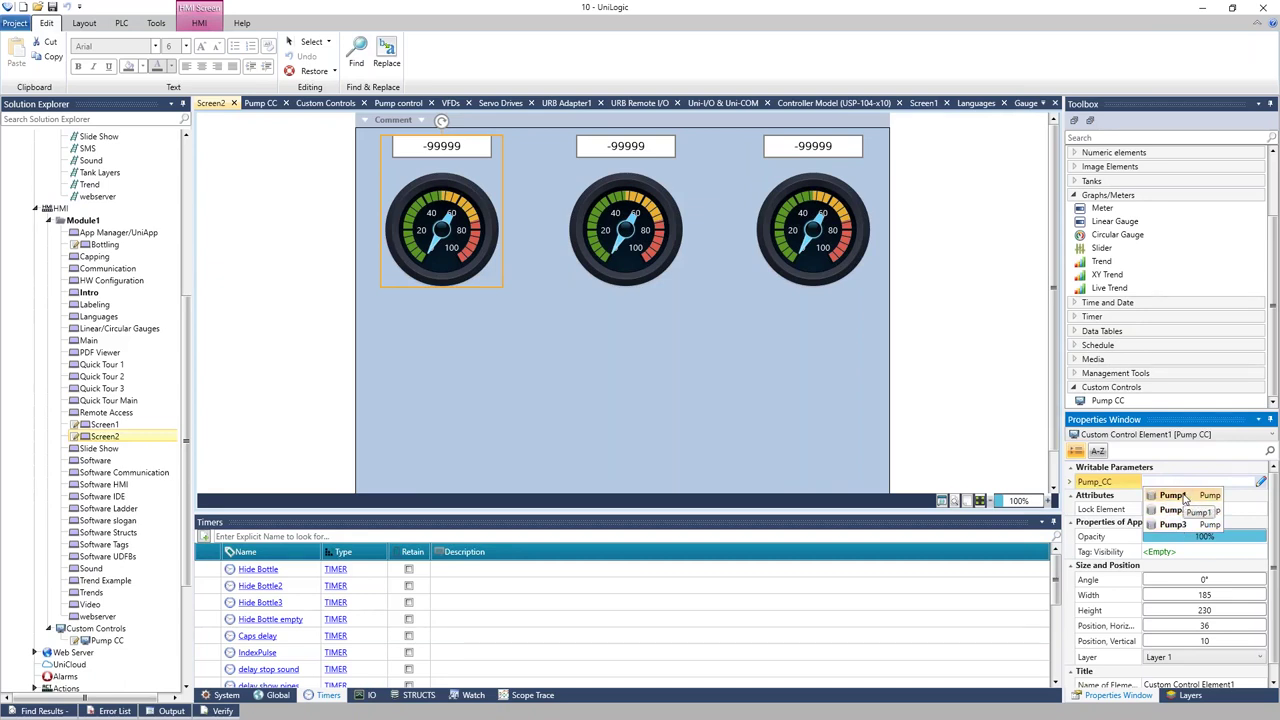
click(1184, 496)
click(638, 222)
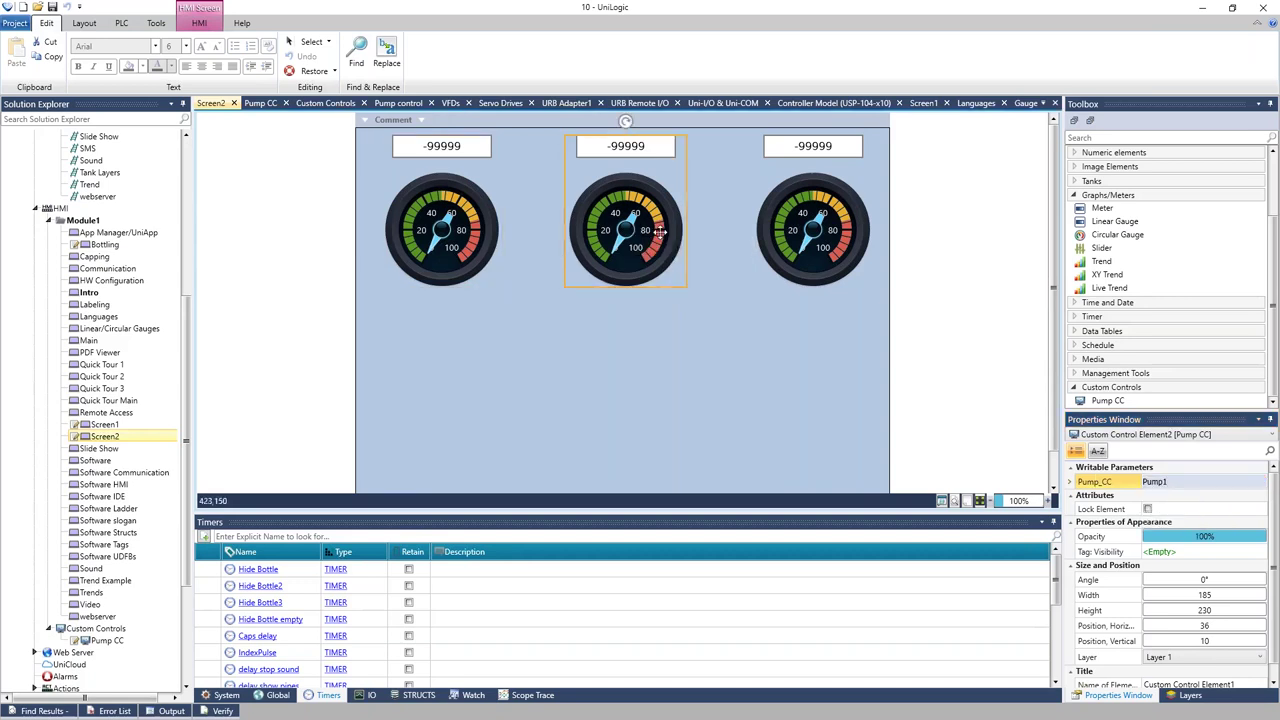
click(1165, 483)
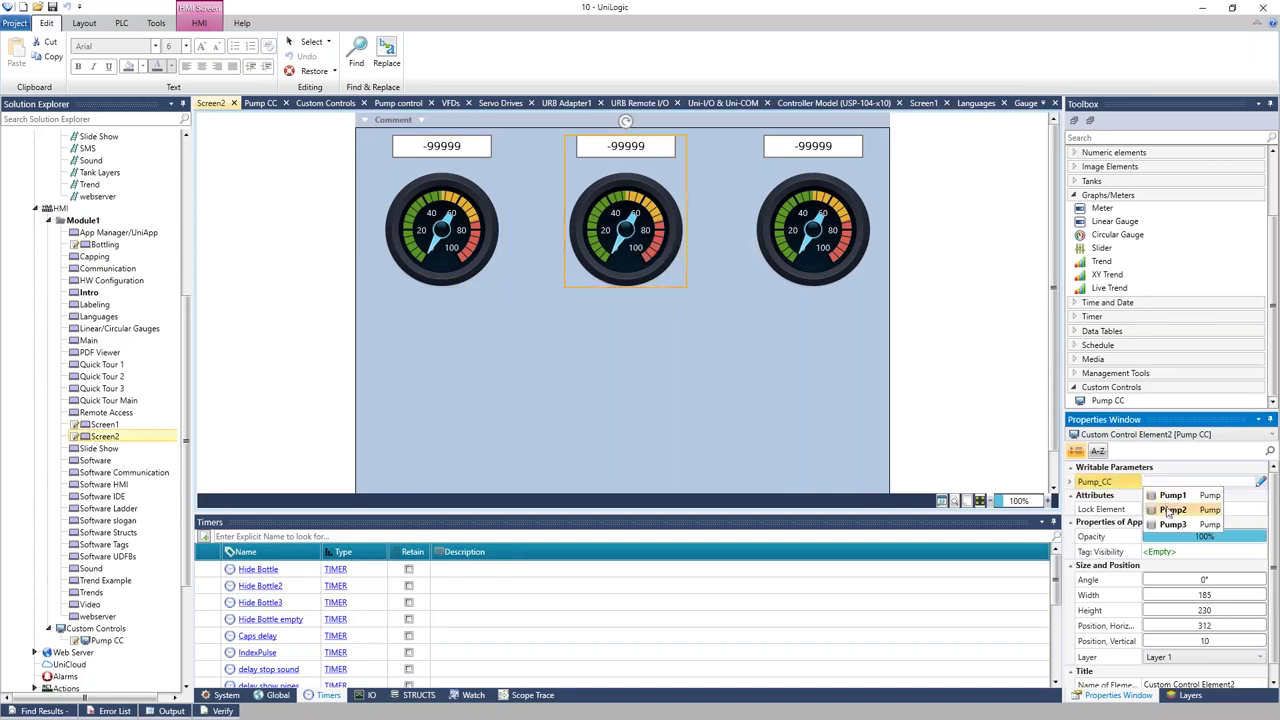
click(1168, 510)
click(830, 222)
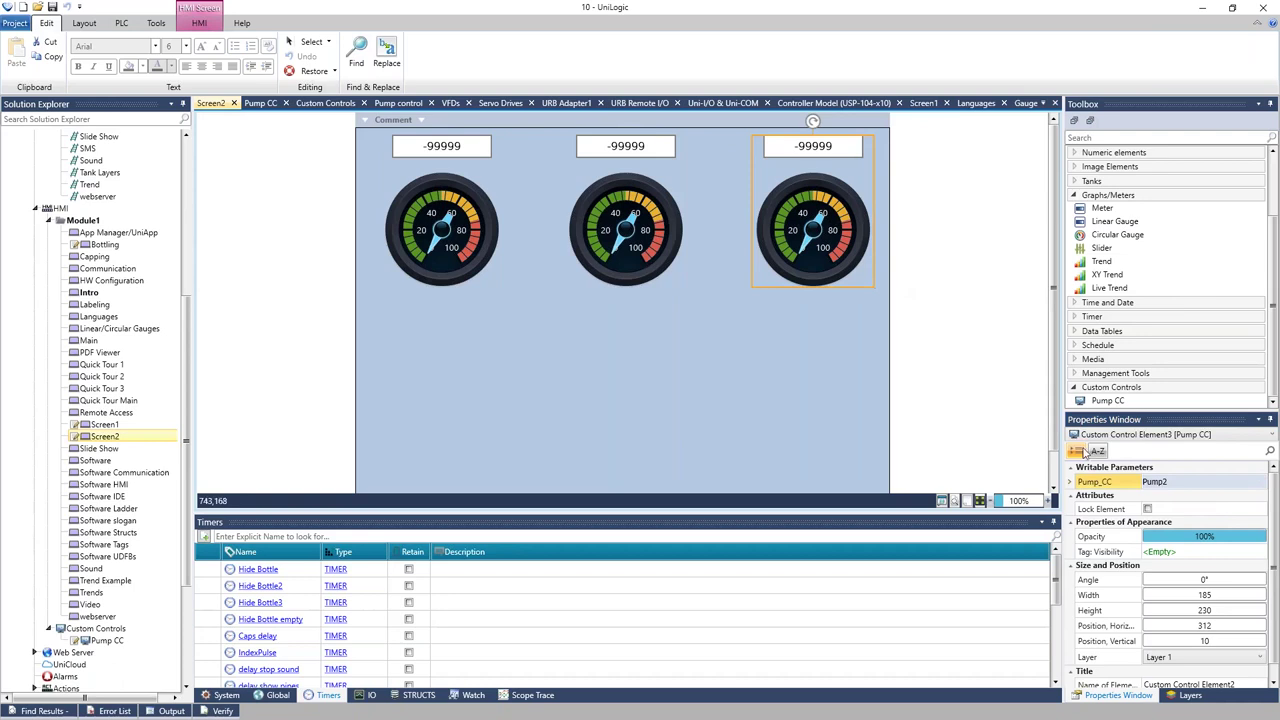
click(1180, 482)
click(1173, 524)
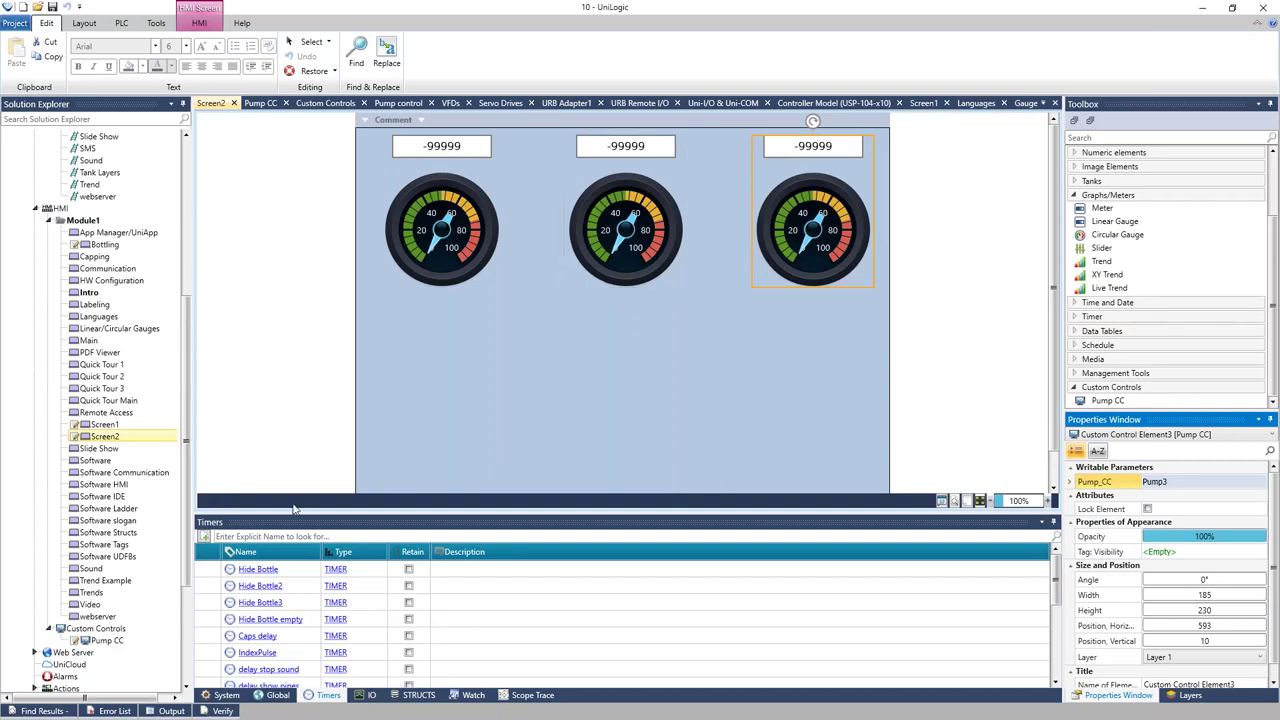
Reopen the Pump CC custom control and set its height to 300.
double_click(107, 640)
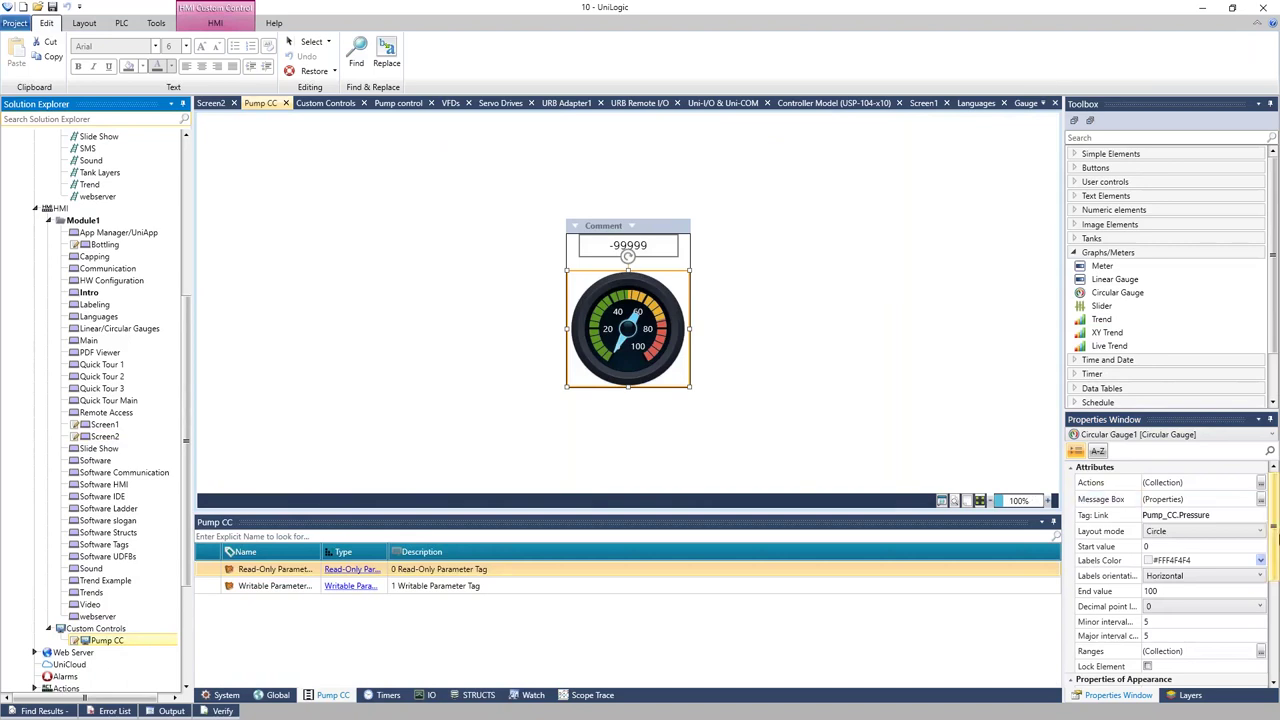
scroll(1275, 537, down, 5)
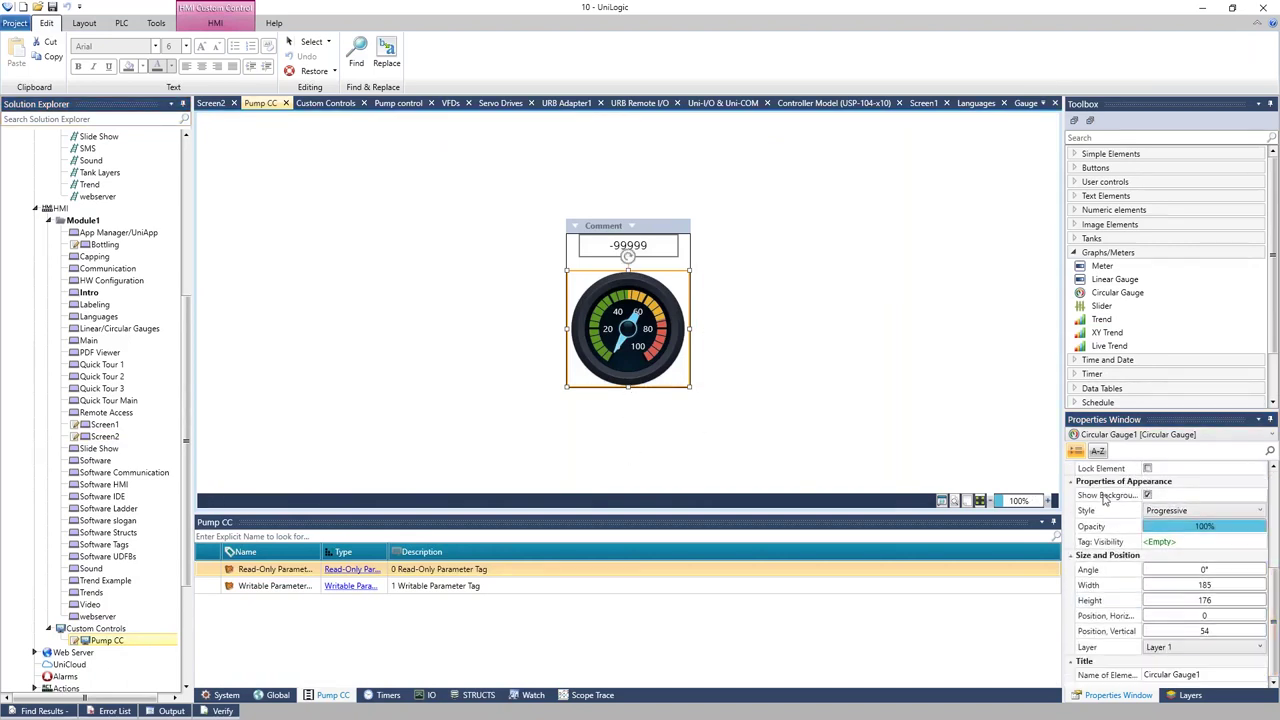
click(1218, 600)
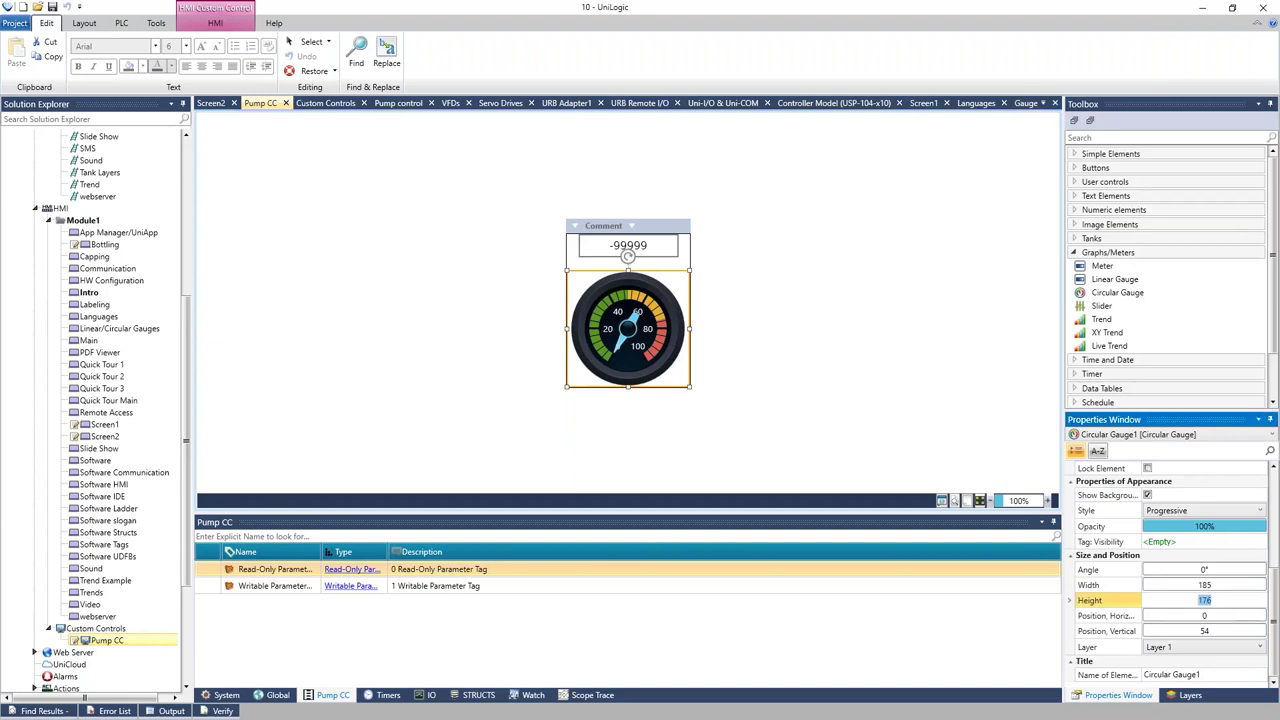
key(Escape)
click(689, 265)
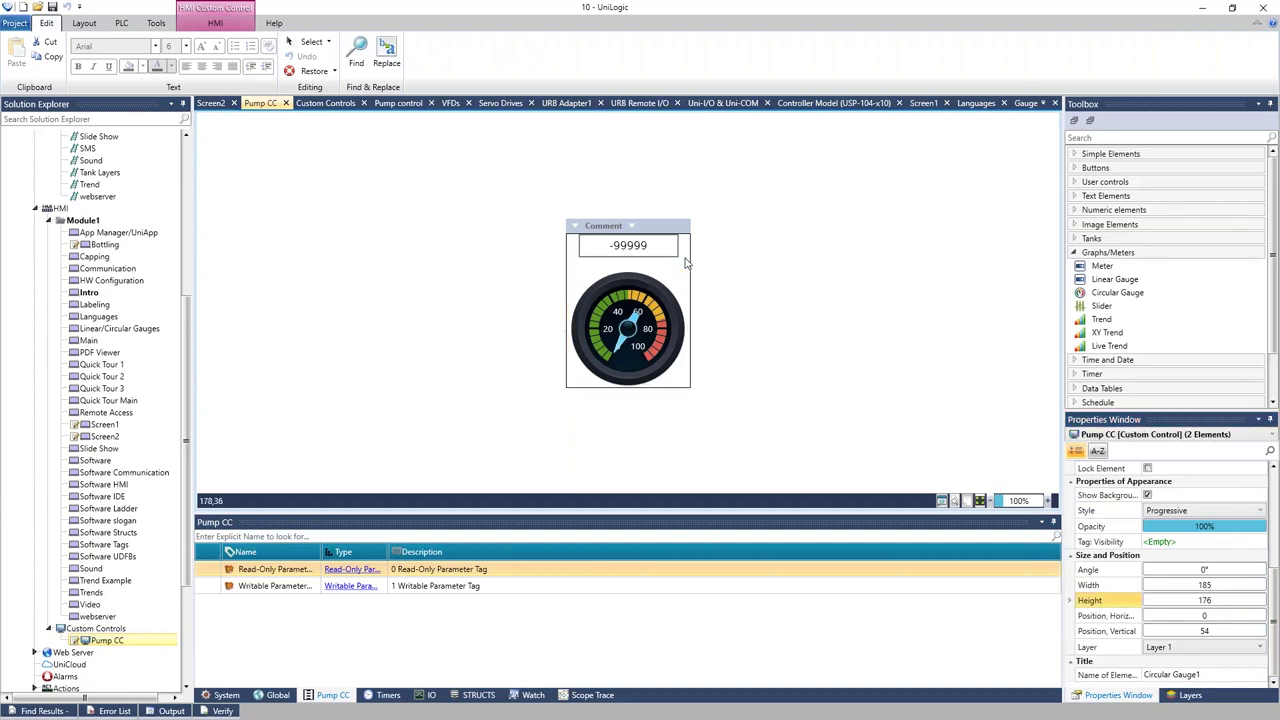
click(1166, 482)
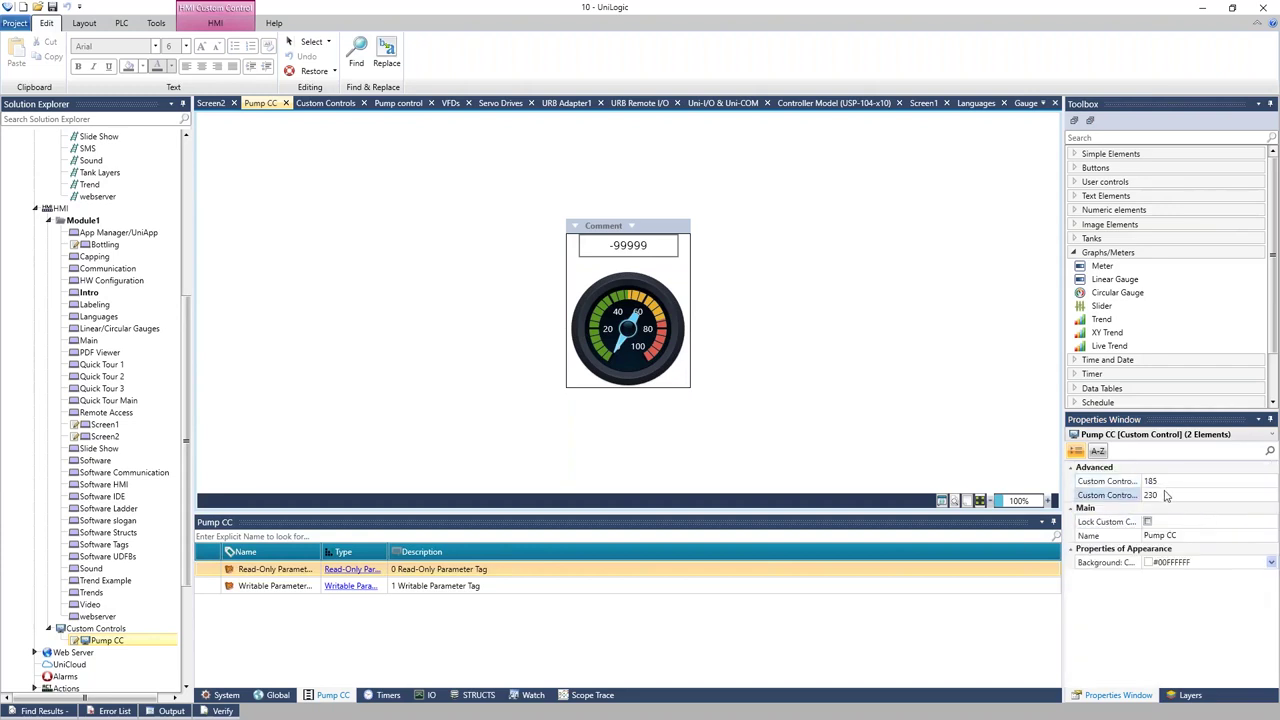
drag(1149, 481, 1214, 494)
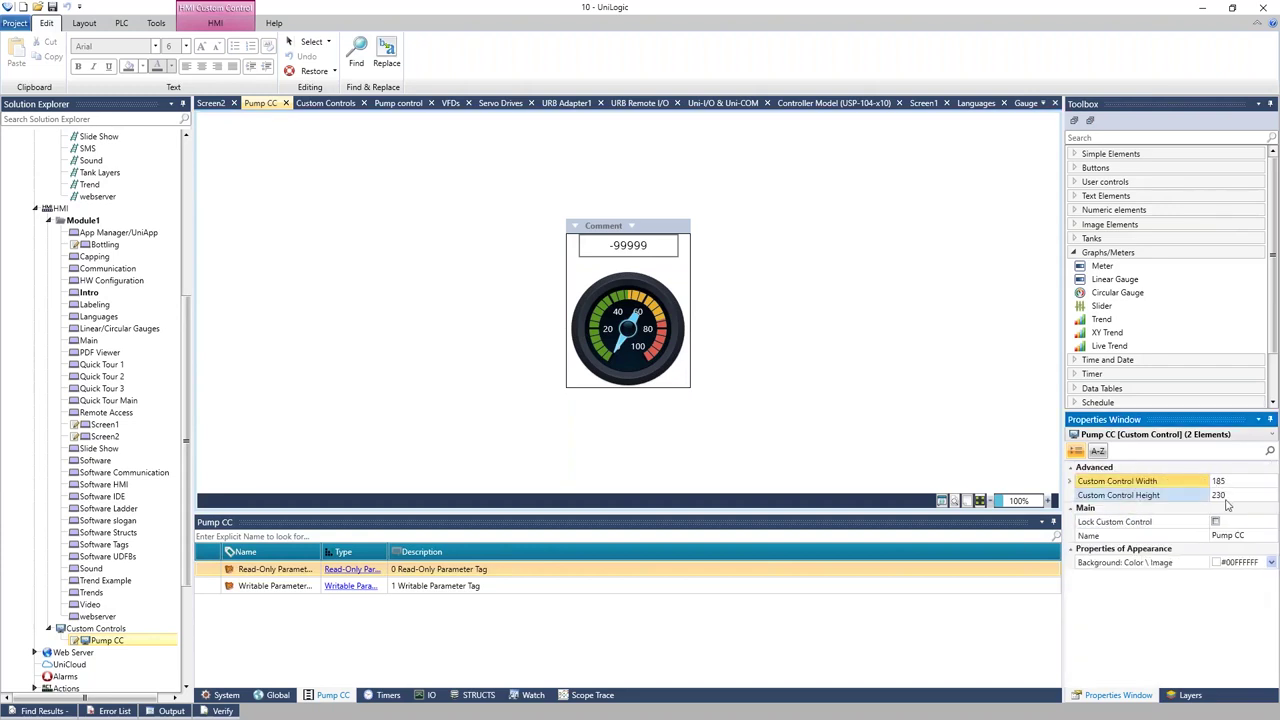
click(1235, 497)
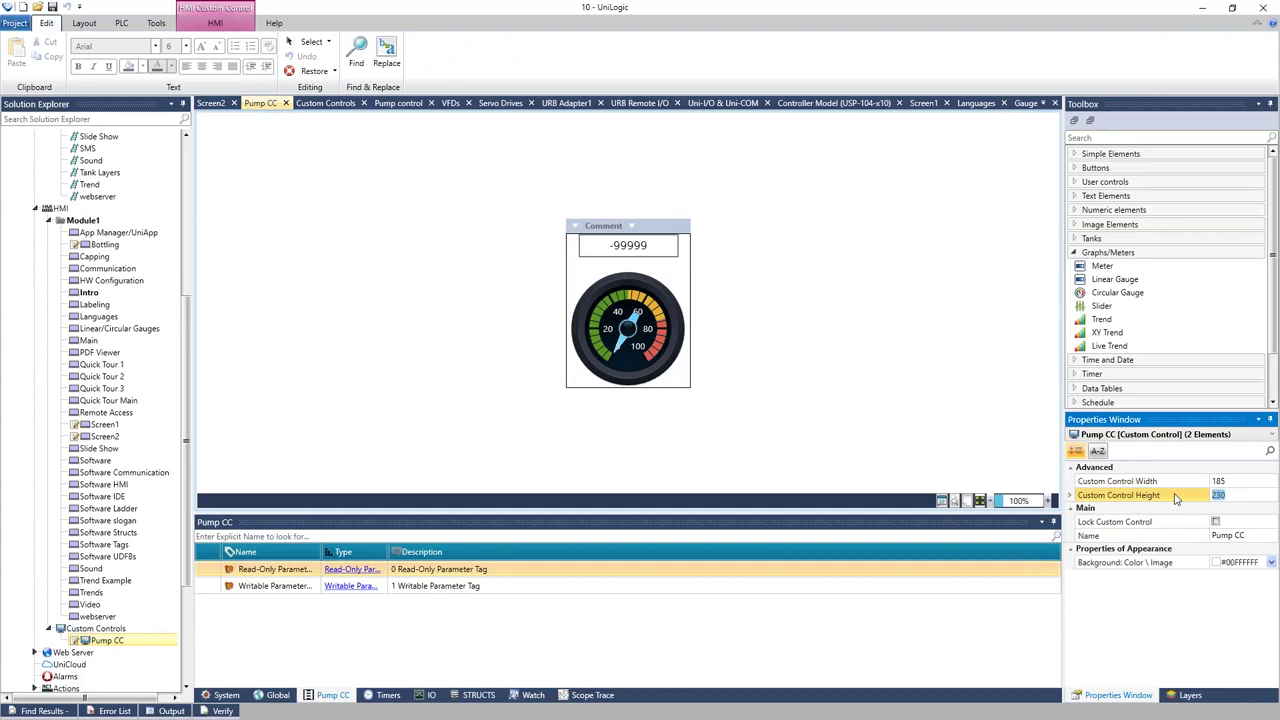
text(300)
key(Return)
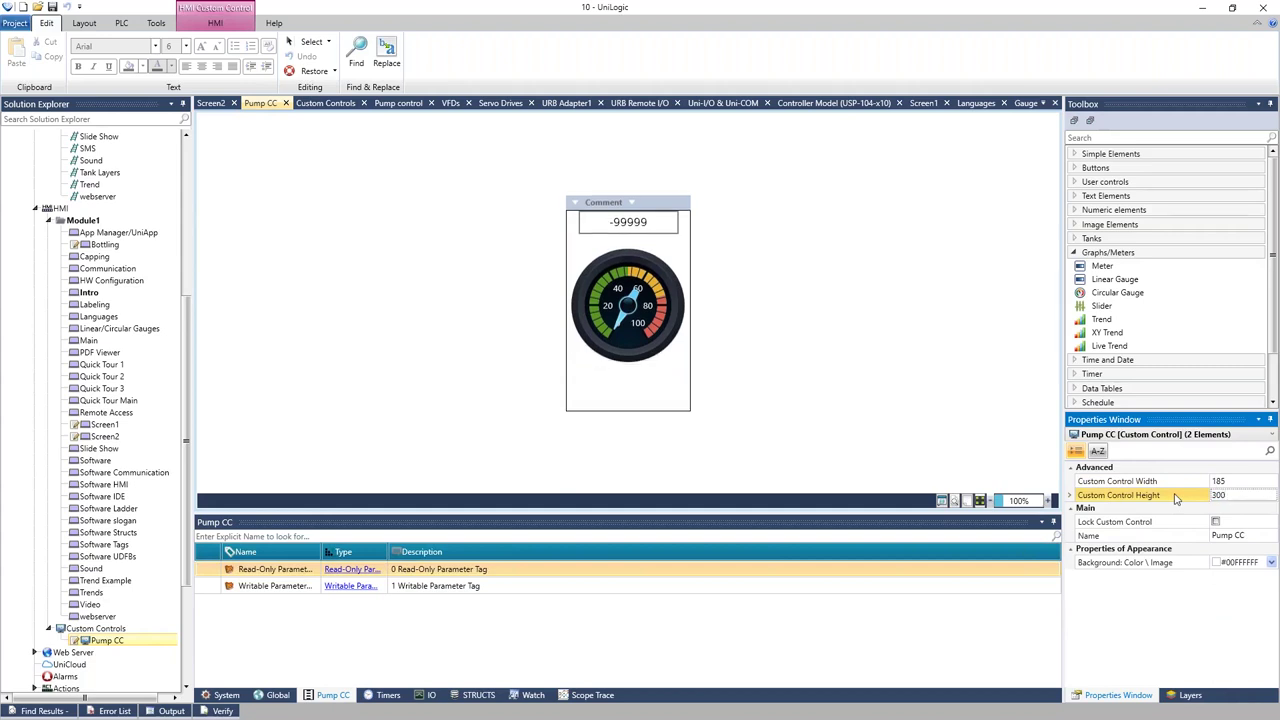
Add a button below the circular gauge in Pump CC, and reopen Screen2 to check its three pump controls.
click(1150, 170)
drag(1103, 181, 574, 373)
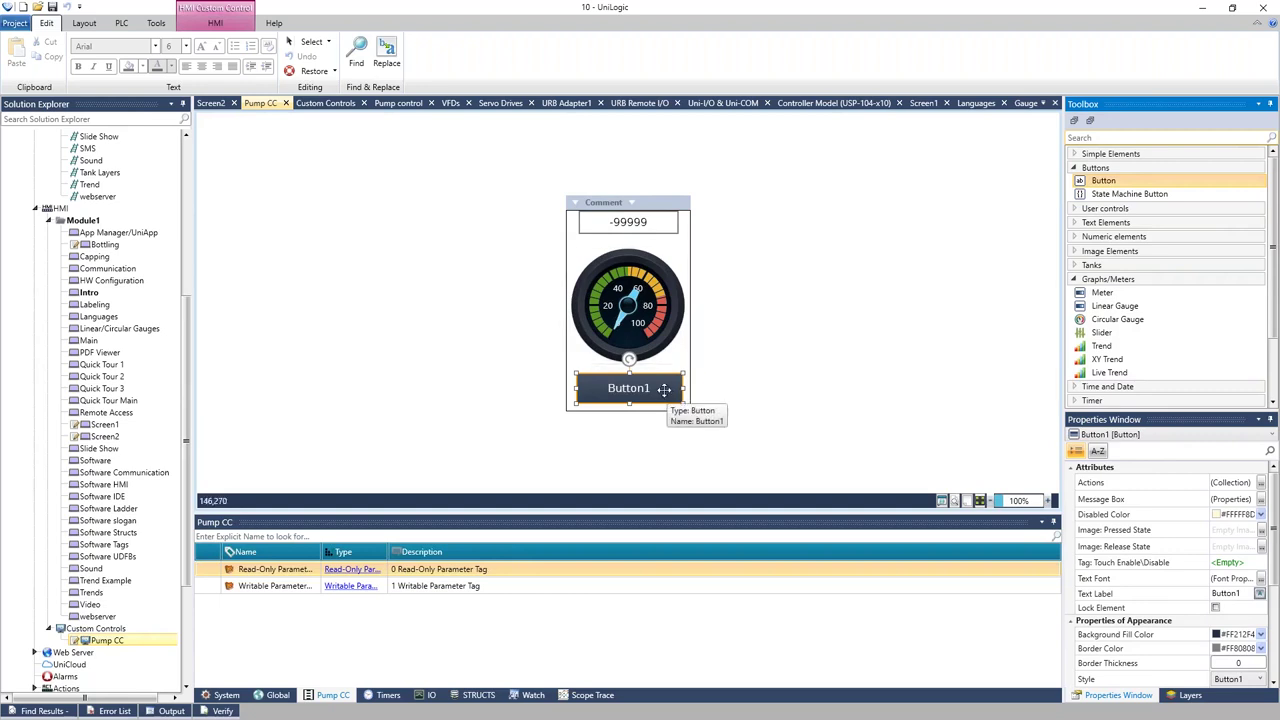
drag(106, 437, 113, 440)
double_click(105, 437)
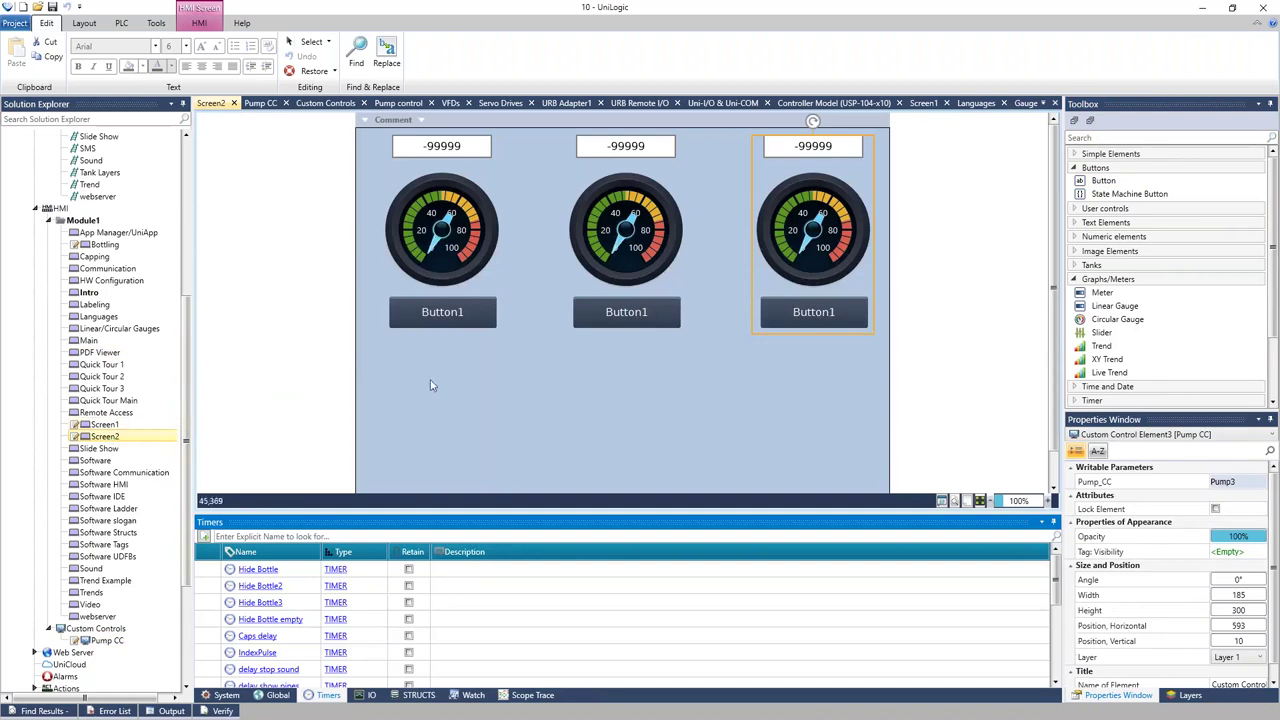
click(452, 293)
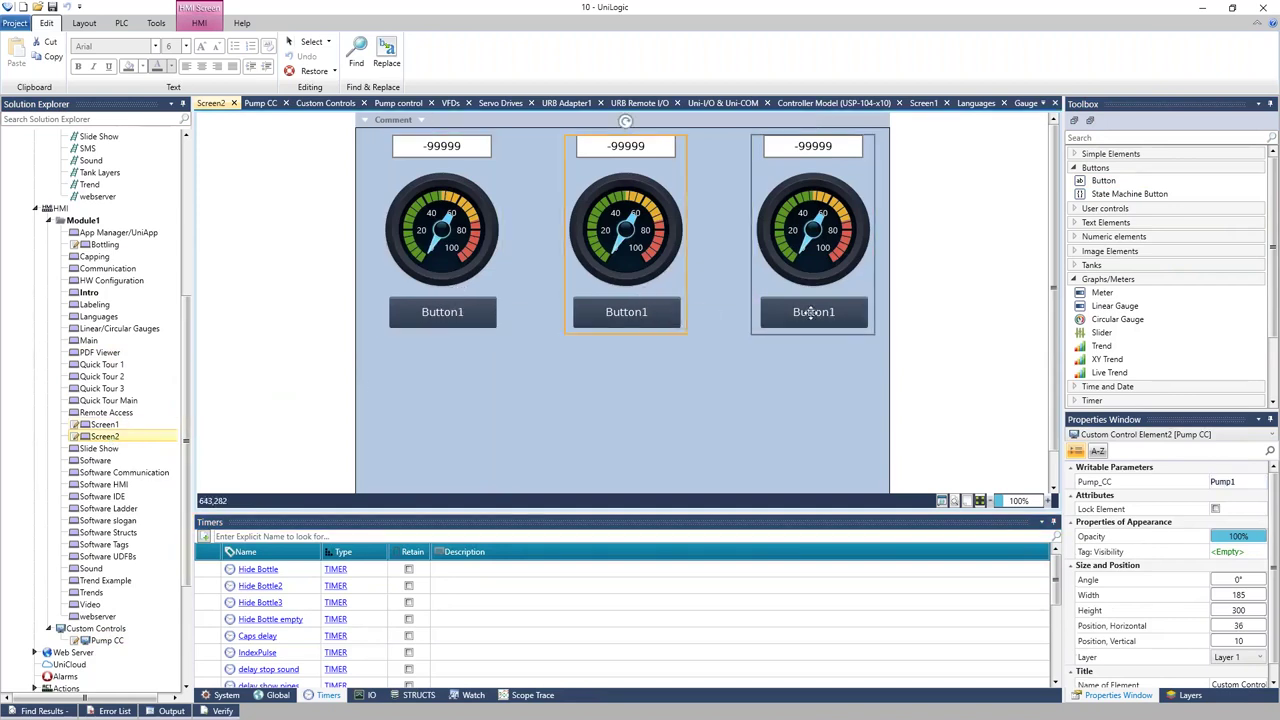
click(798, 352)
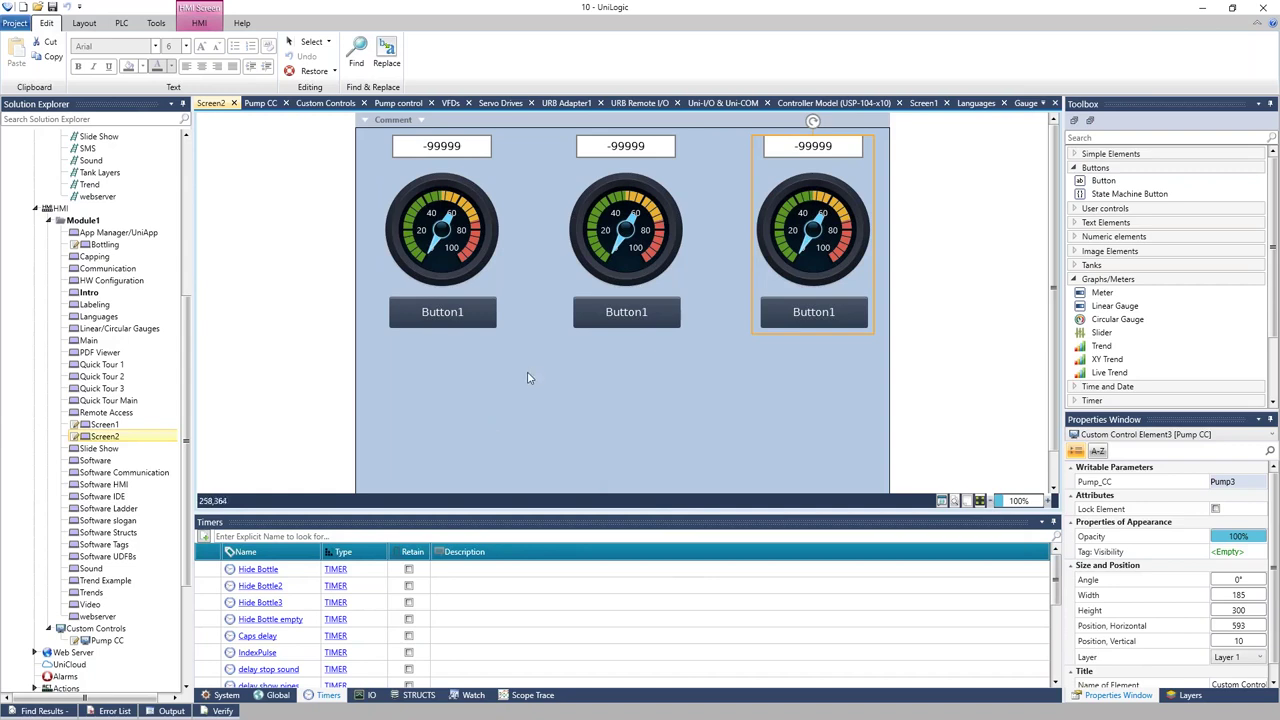
Review the Web Server's Administrator, Engineer, Home, and User pages and the Home page served in the browser.
scroll(195, 362, down, 3)
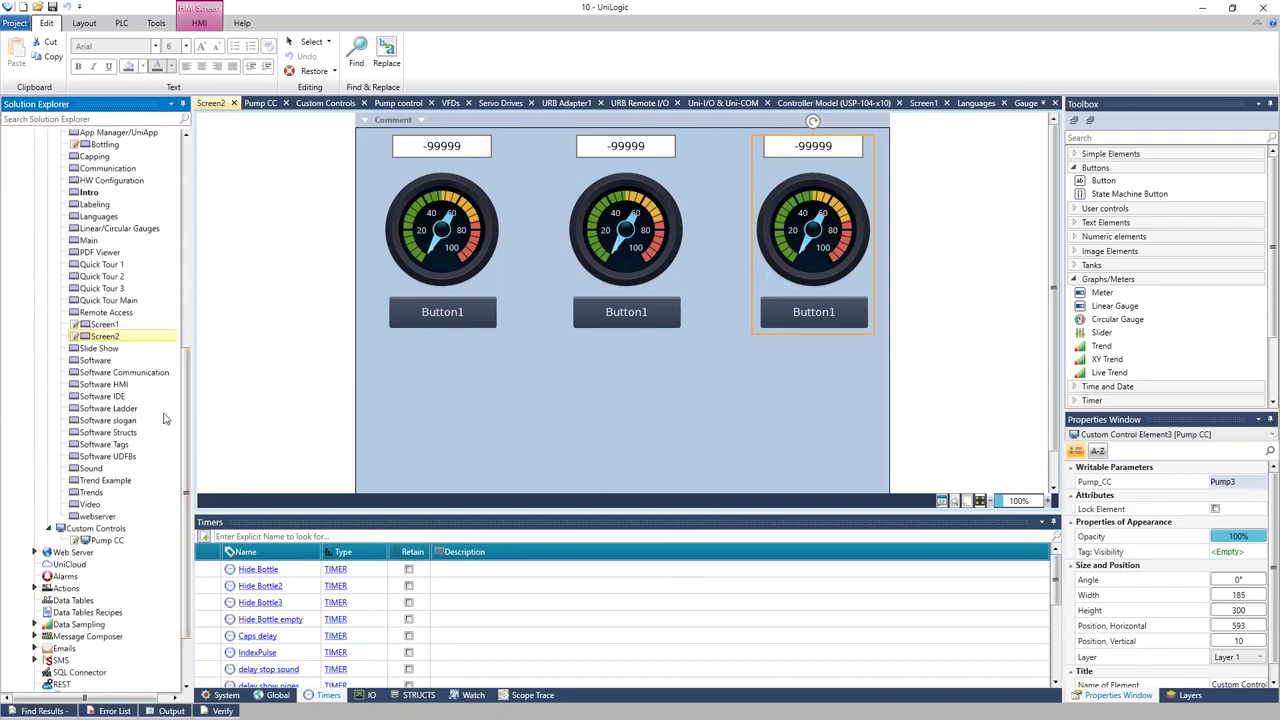
click(35, 554)
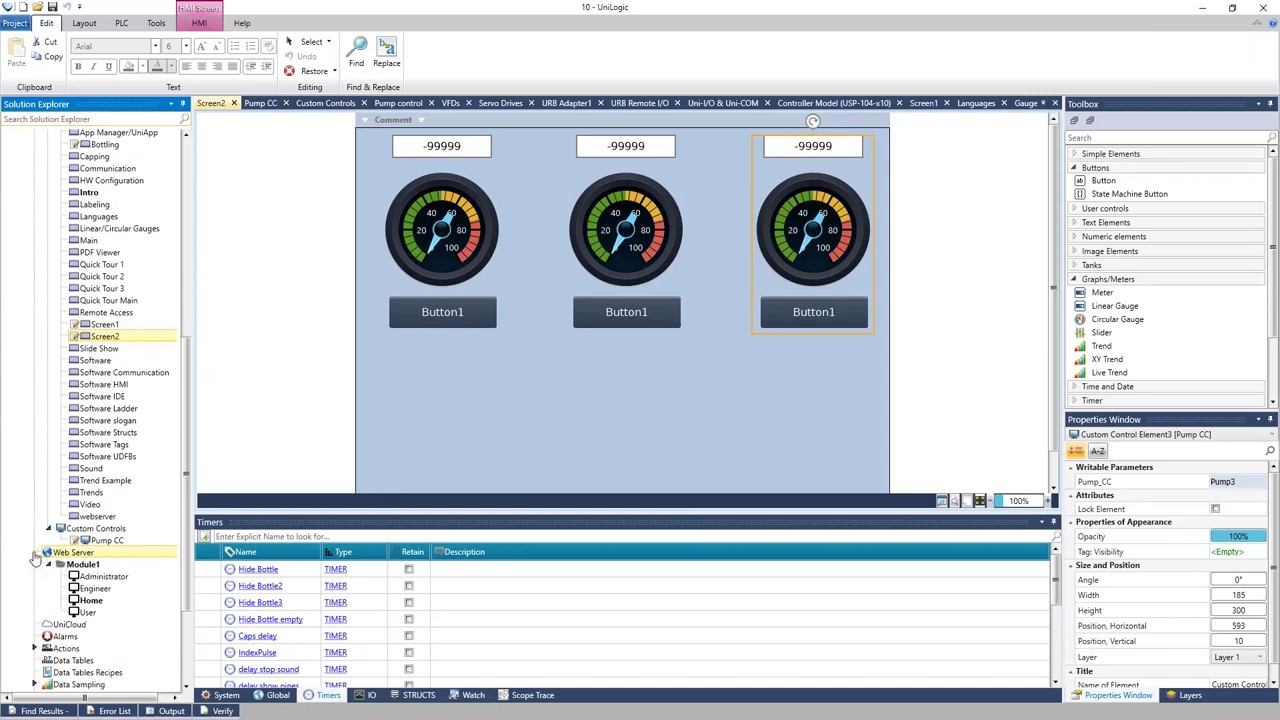
click(96, 577)
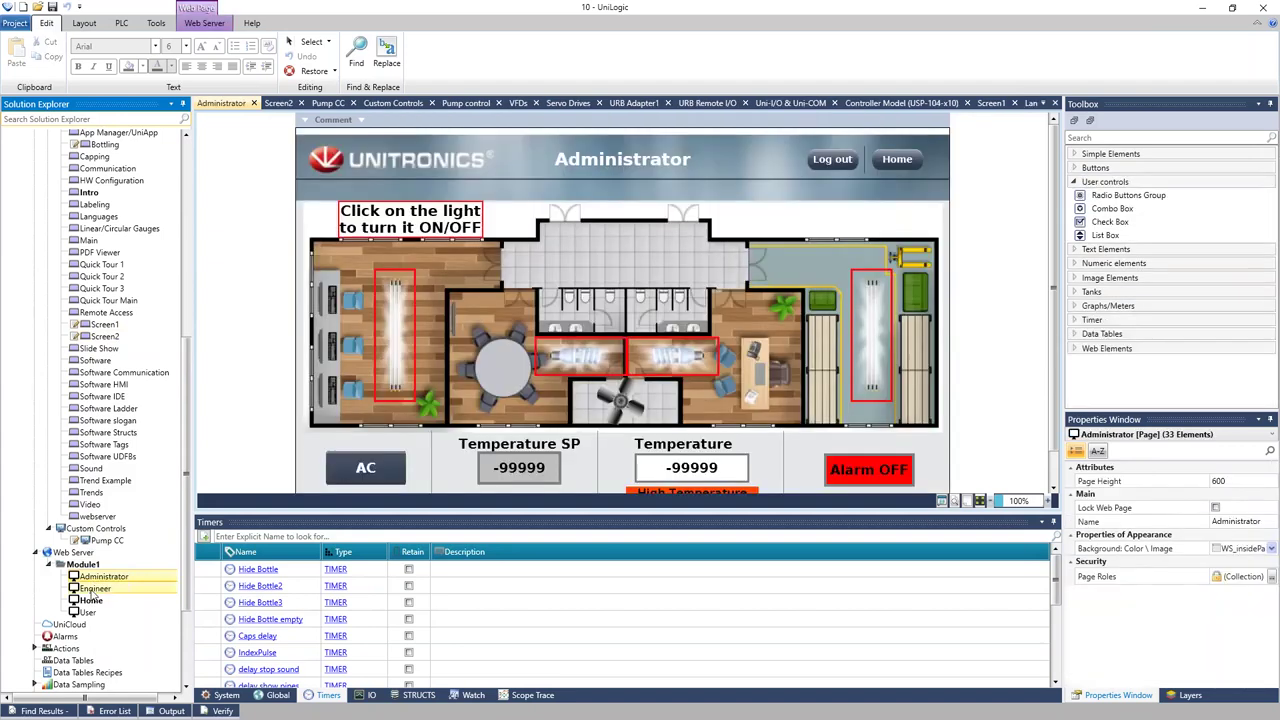
click(91, 600)
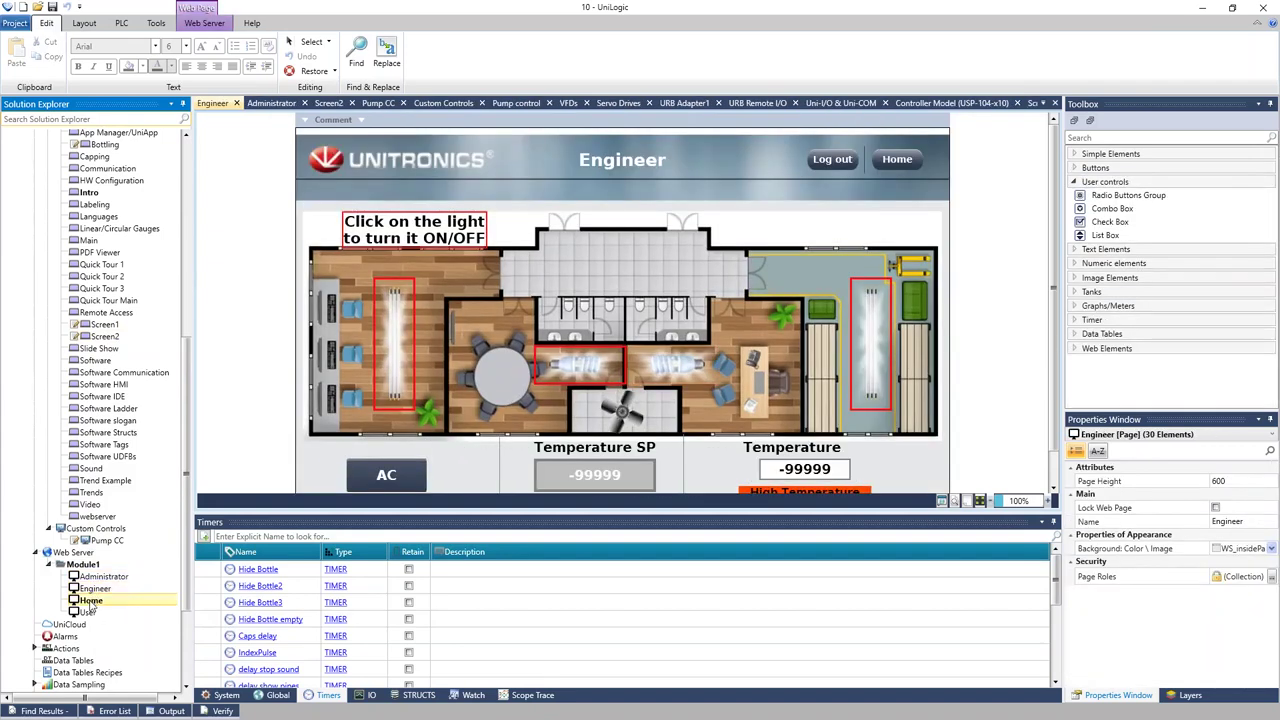
click(88, 612)
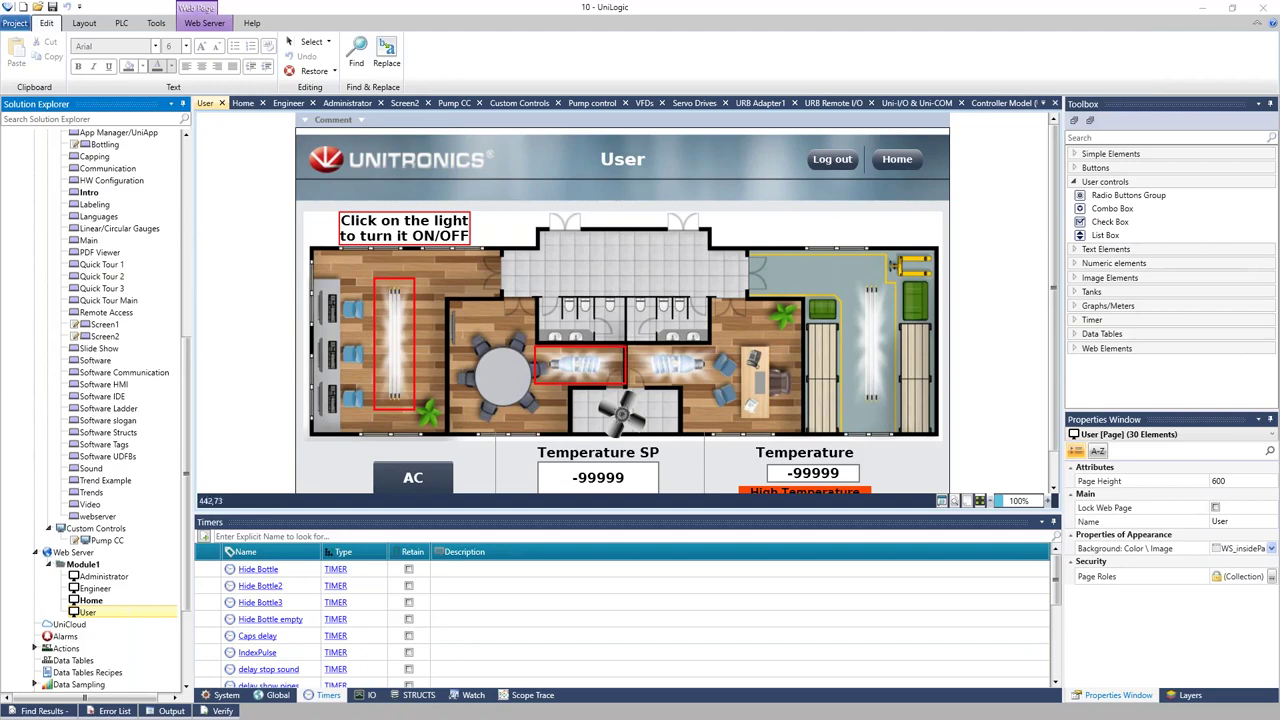
mouse_move(130, 300)
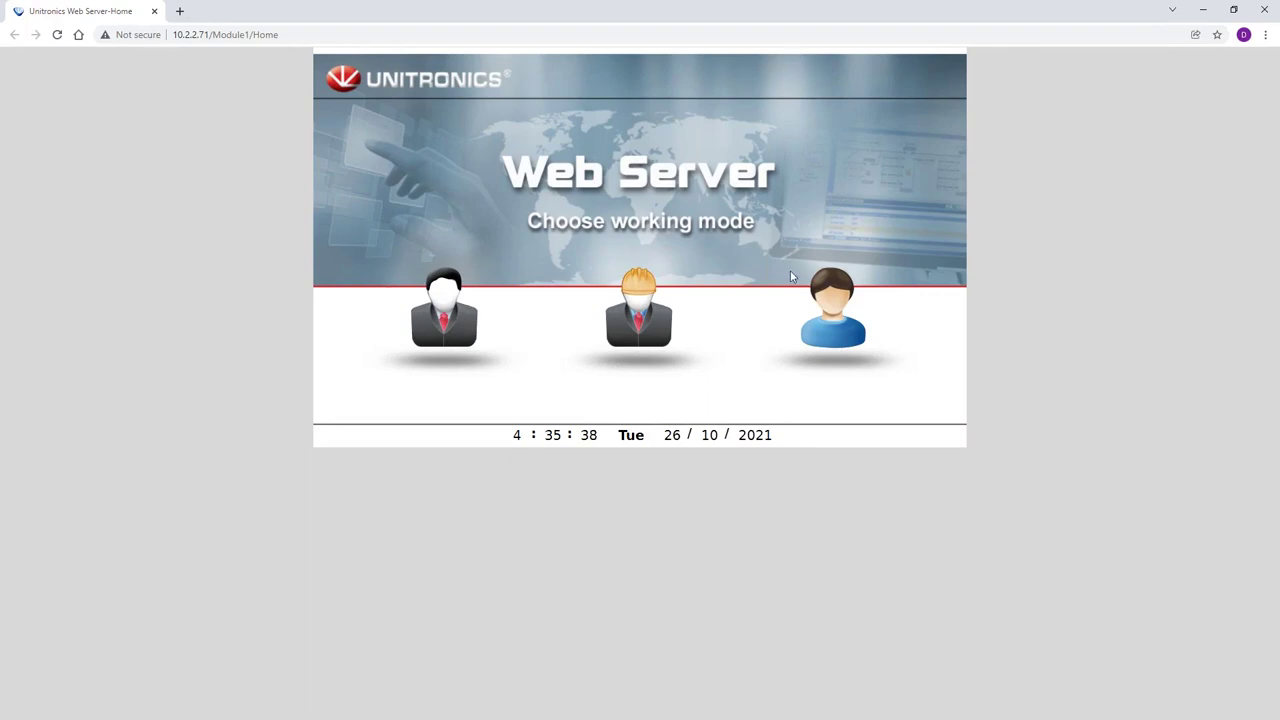
drag(714, 11, 273, 90)
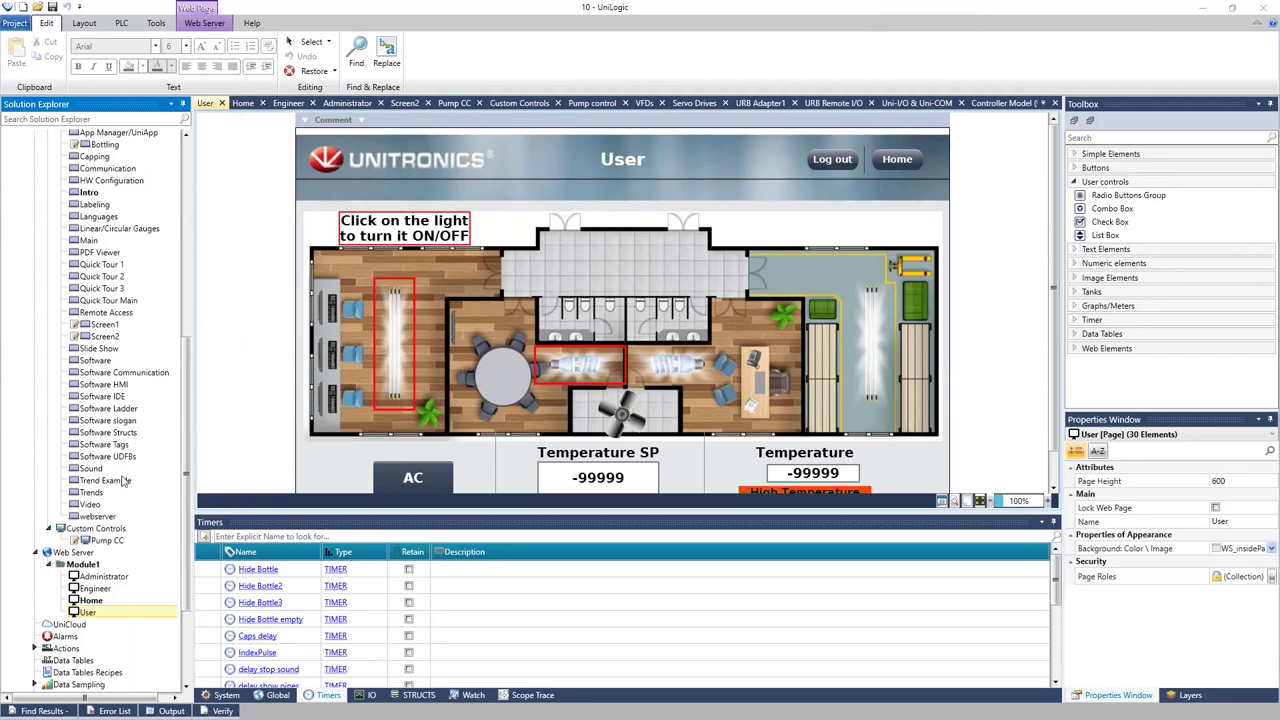
Add a new web page to the Web Server's Module1 and place a button near its upper middle.
right_click(86, 566)
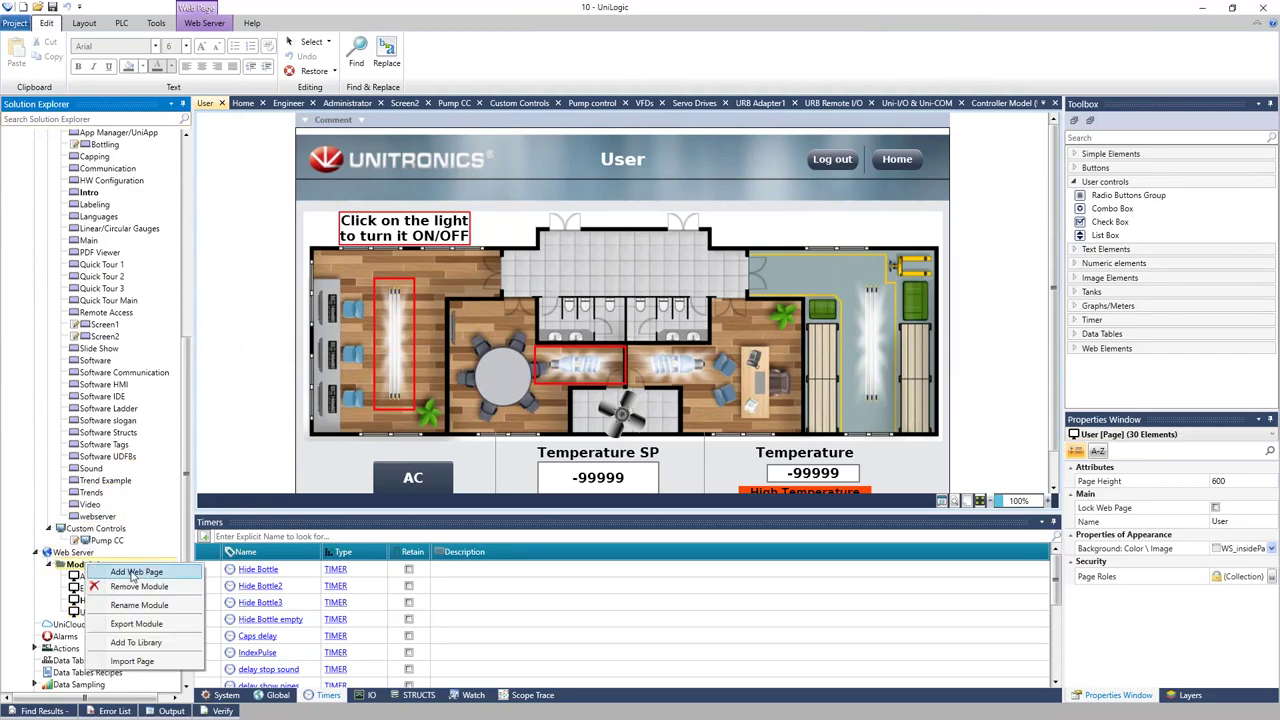
click(133, 572)
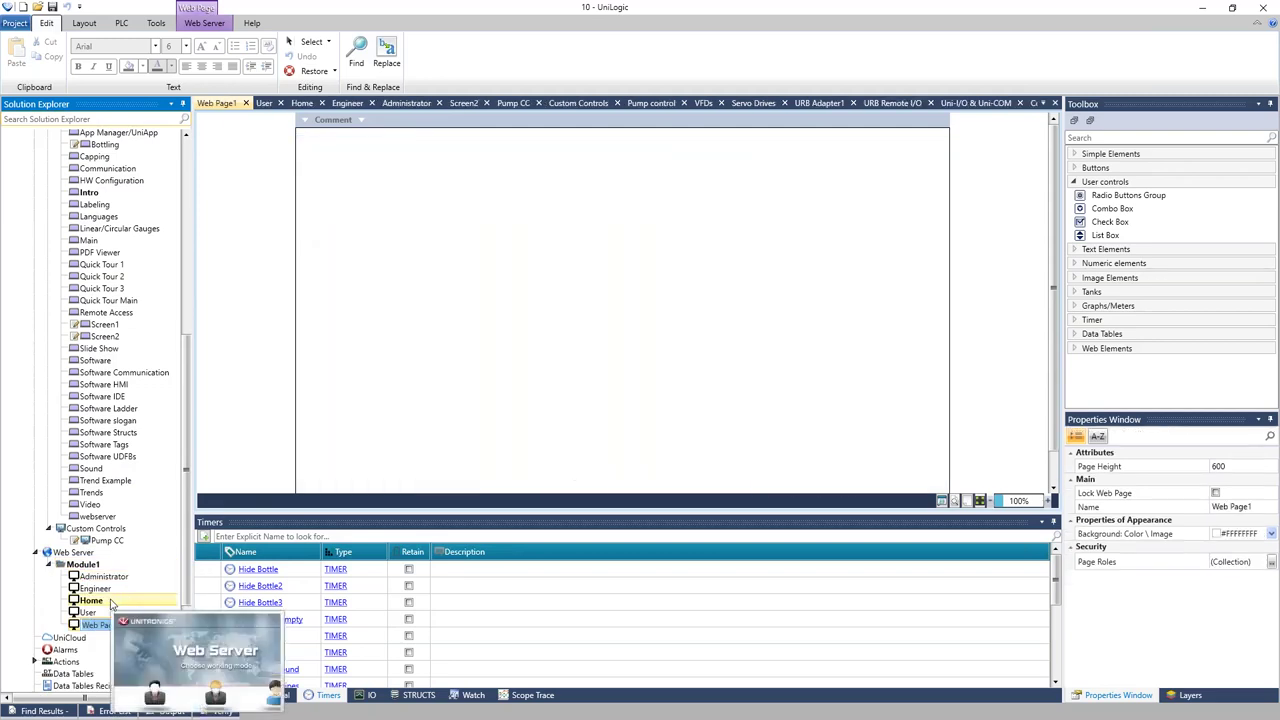
click(1128, 183)
click(1122, 168)
click(1118, 182)
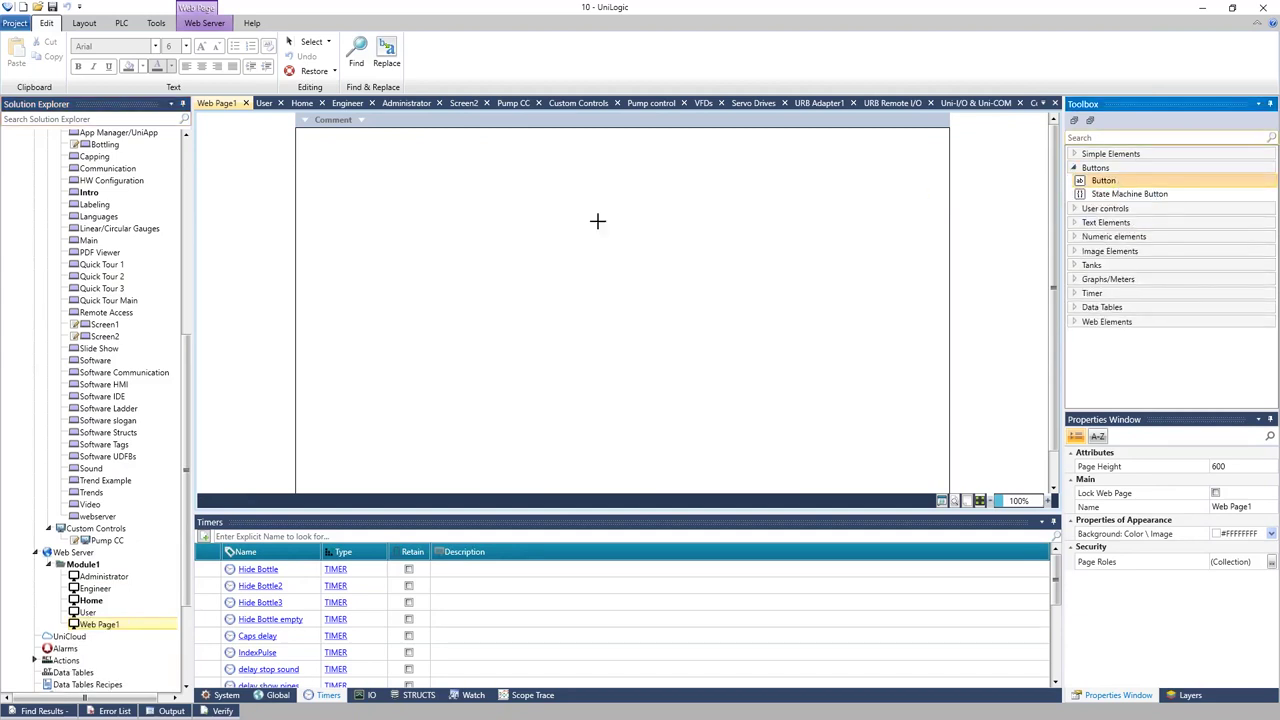
click(597, 221)
Place a fixed image to the right of the button on Web Page1 and a Tank1 element below them.
click(1112, 251)
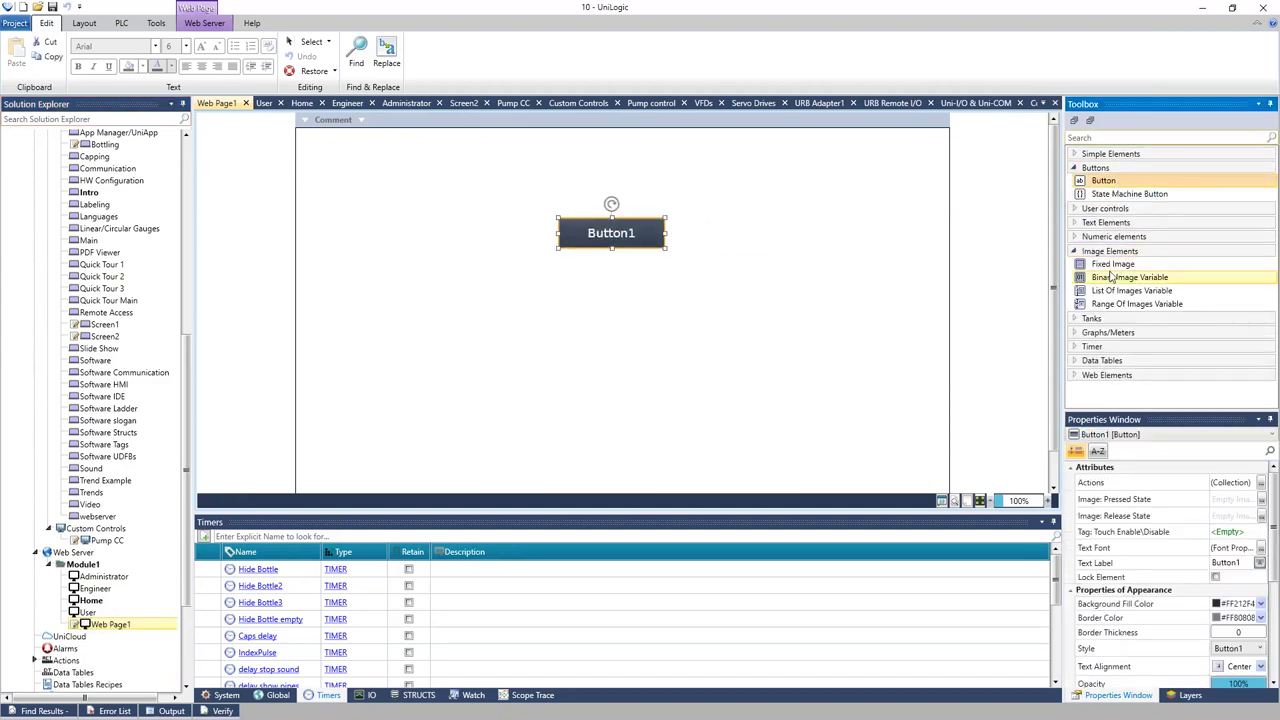
click(1112, 264)
click(815, 210)
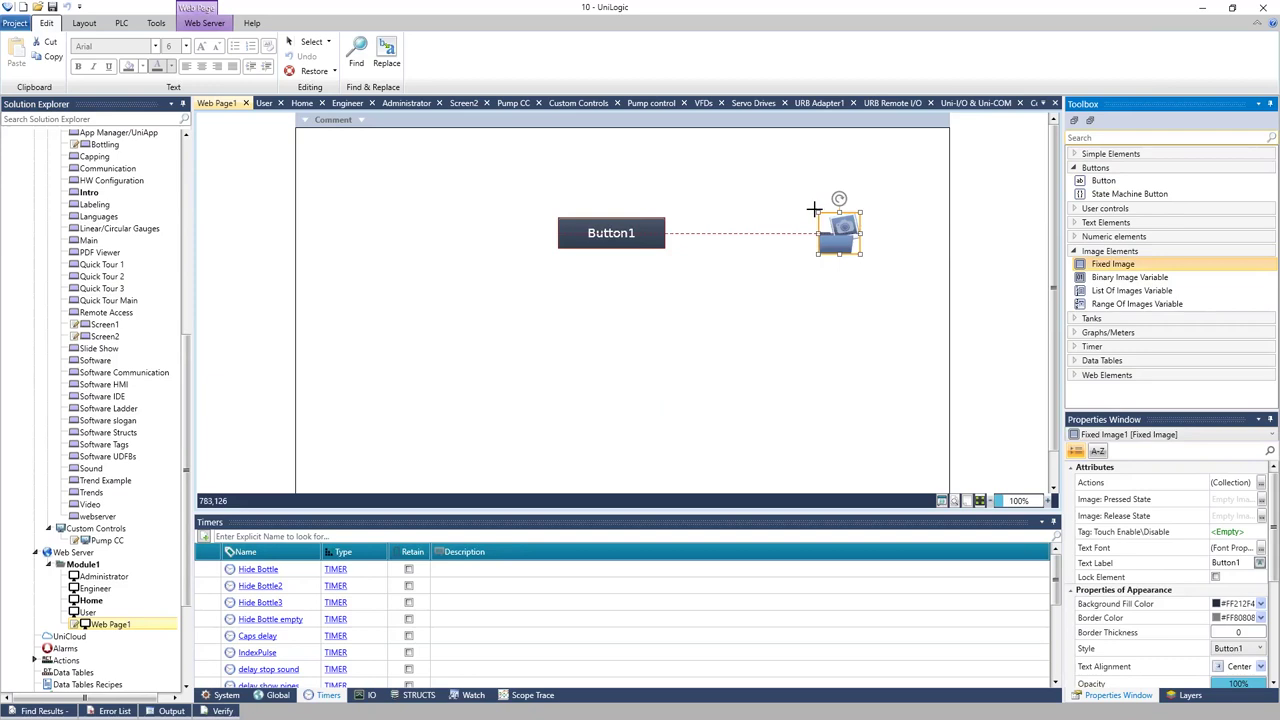
click(1098, 319)
click(1107, 335)
click(656, 338)
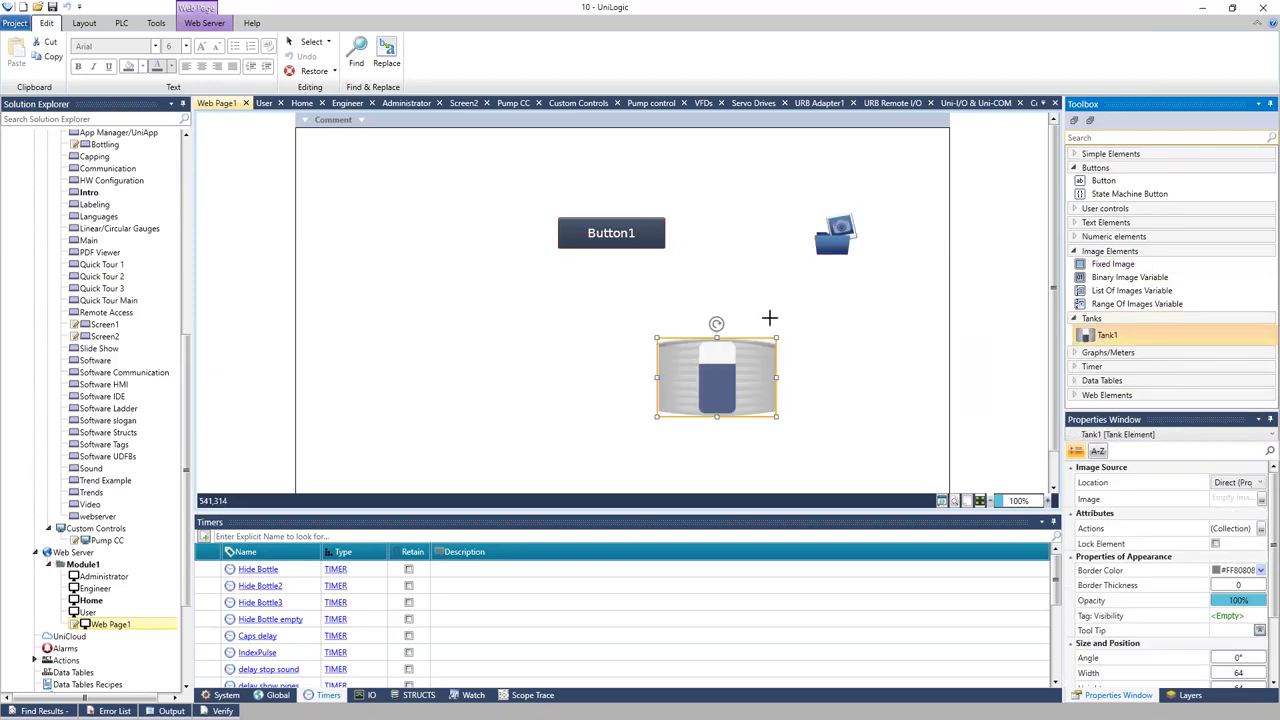
Place a linear gauge to the left of the tank on Web Page1.
click(1107, 352)
click(1114, 379)
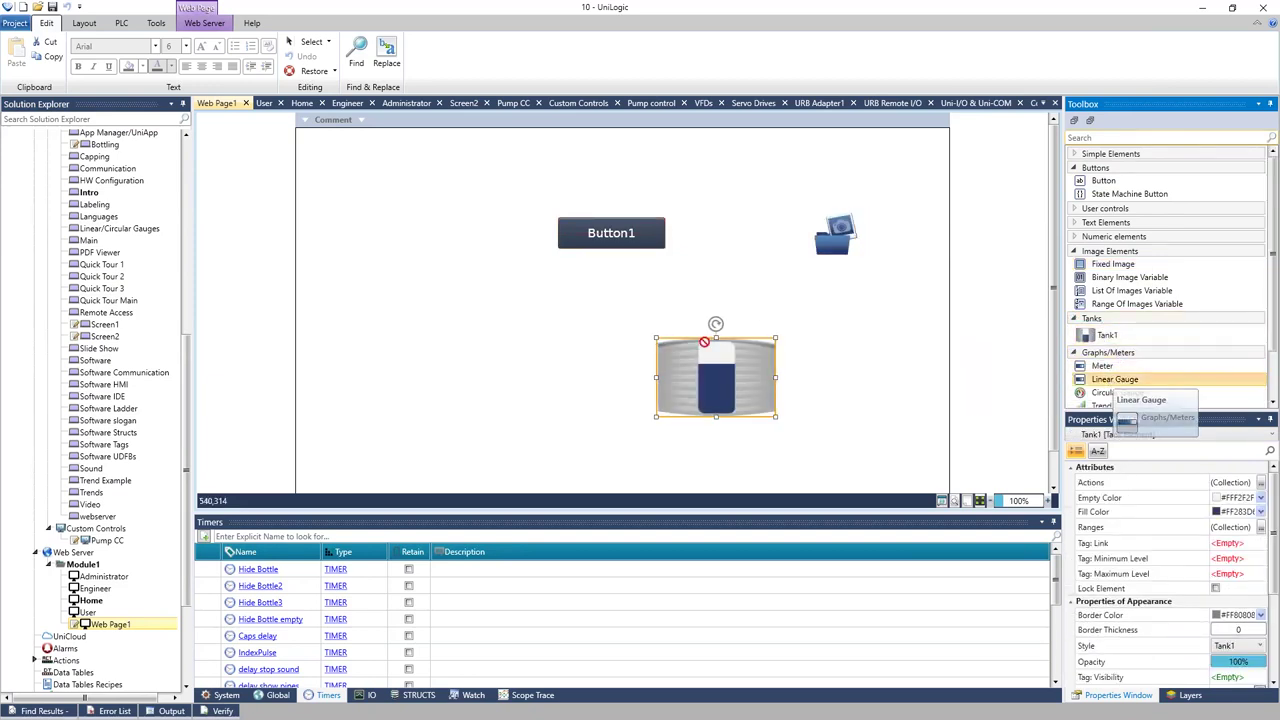
drag(704, 342, 377, 223)
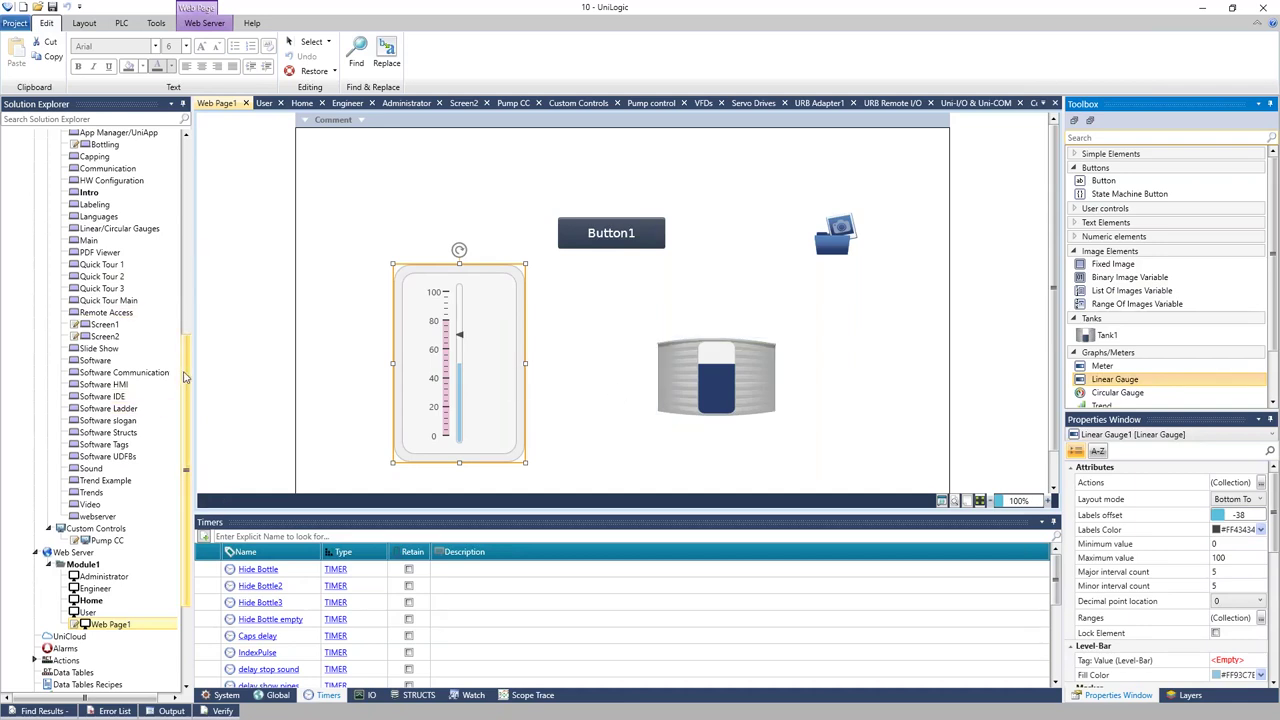
Open the Bottling HMI screen and export it to Module1 of the Web Server.
scroll(186, 345, up, 2)
scroll(186, 337, up, 1)
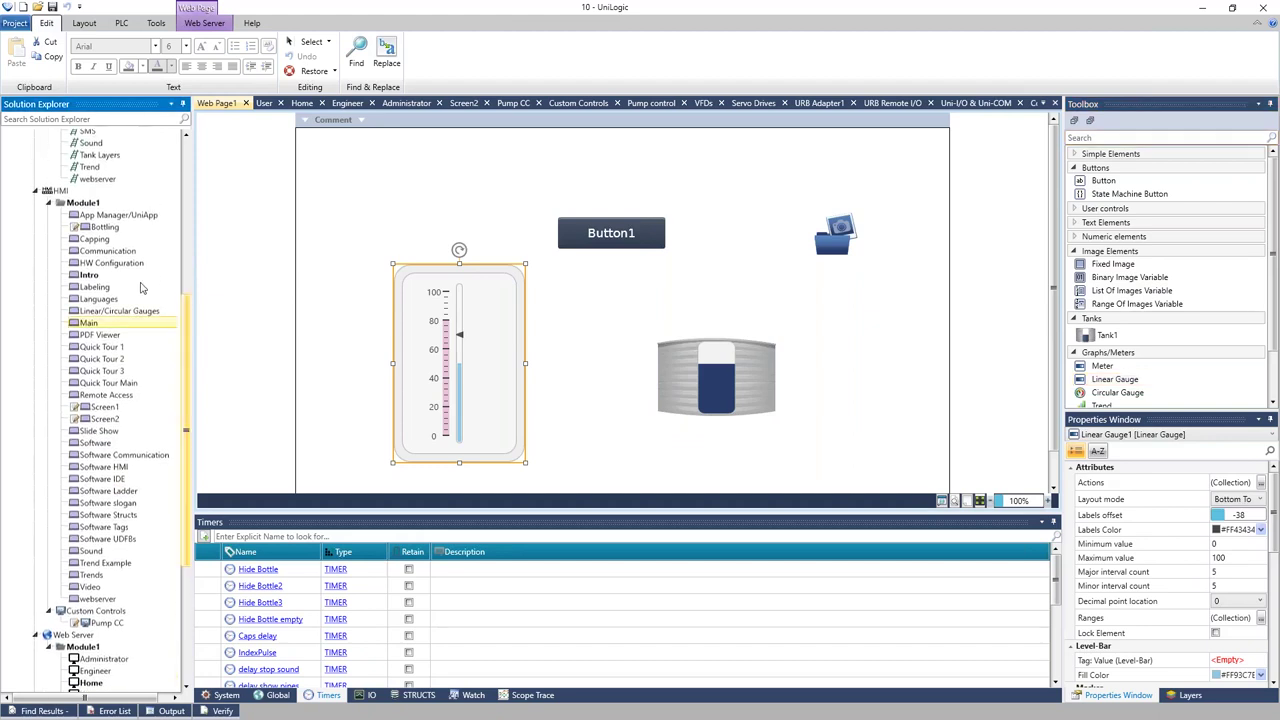
double_click(105, 228)
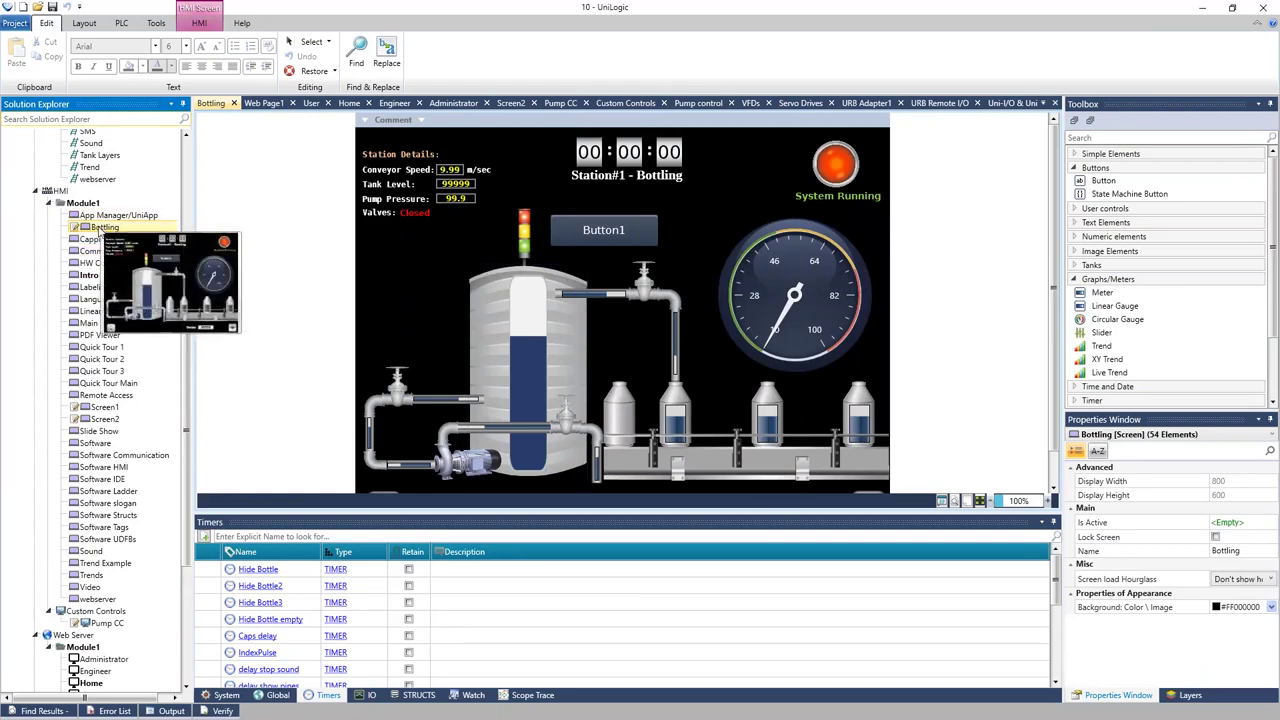
right_click(104, 229)
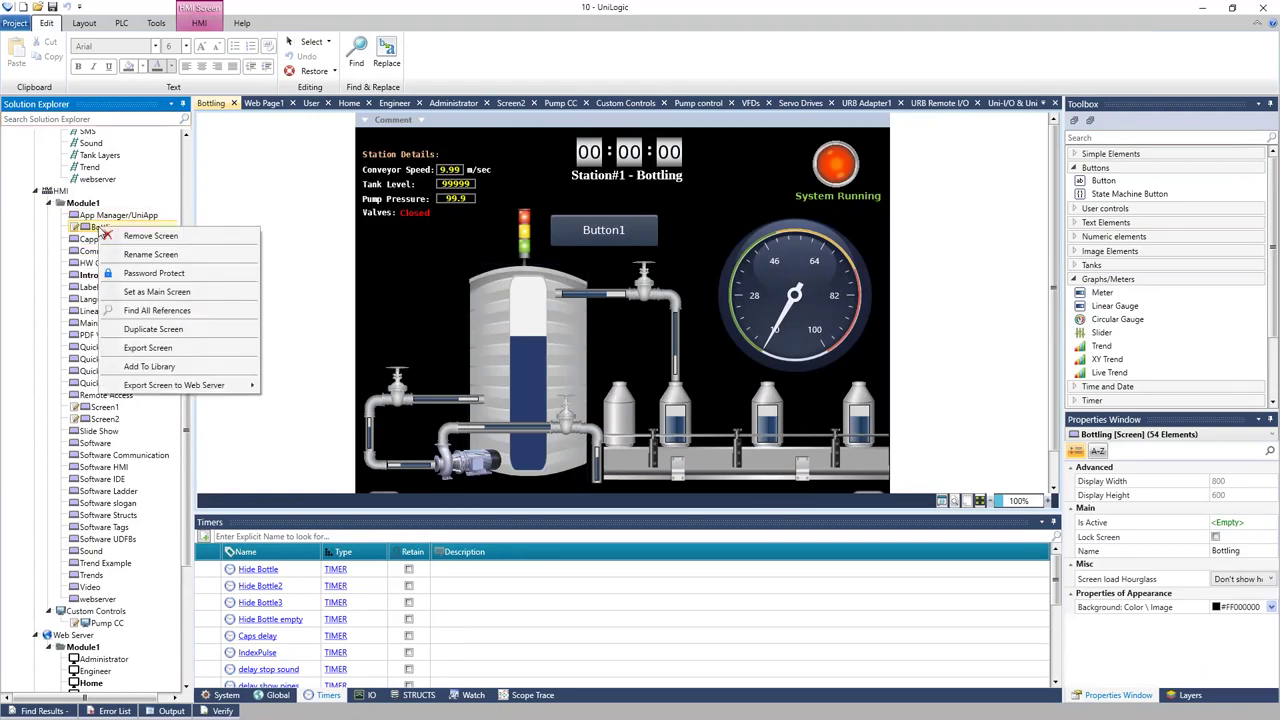
mouse_move(192, 388)
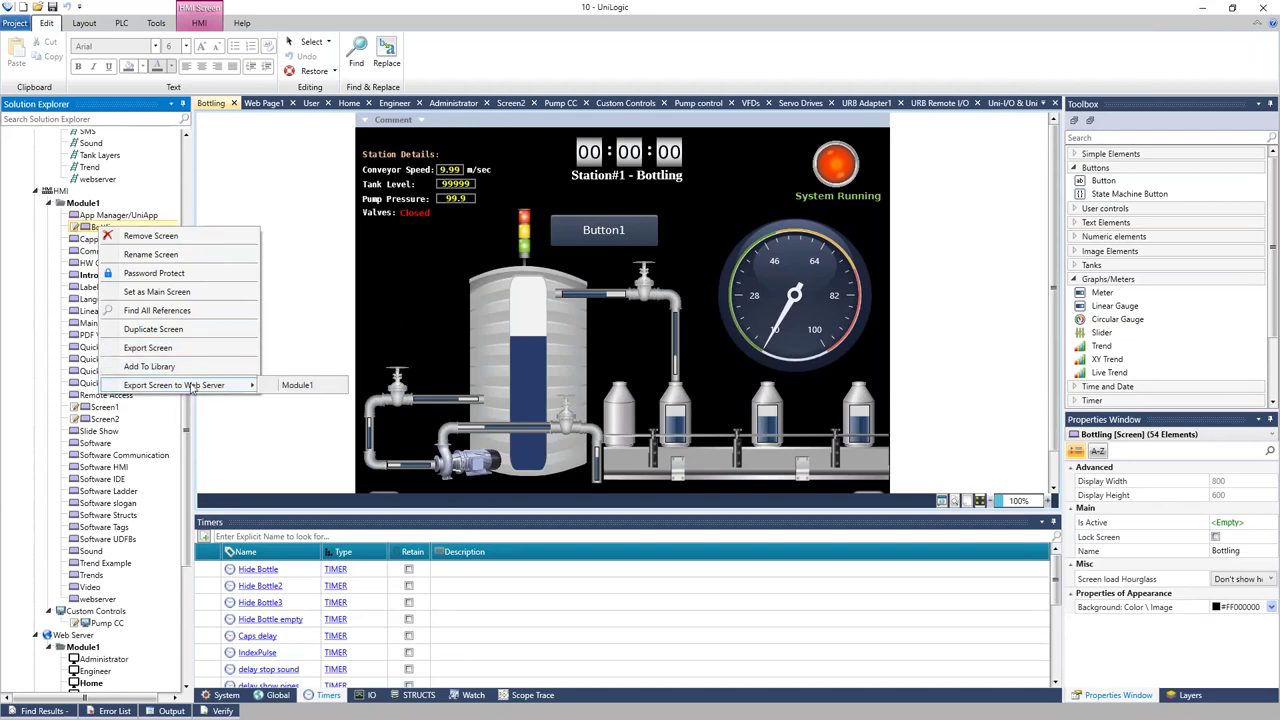
click(314, 387)
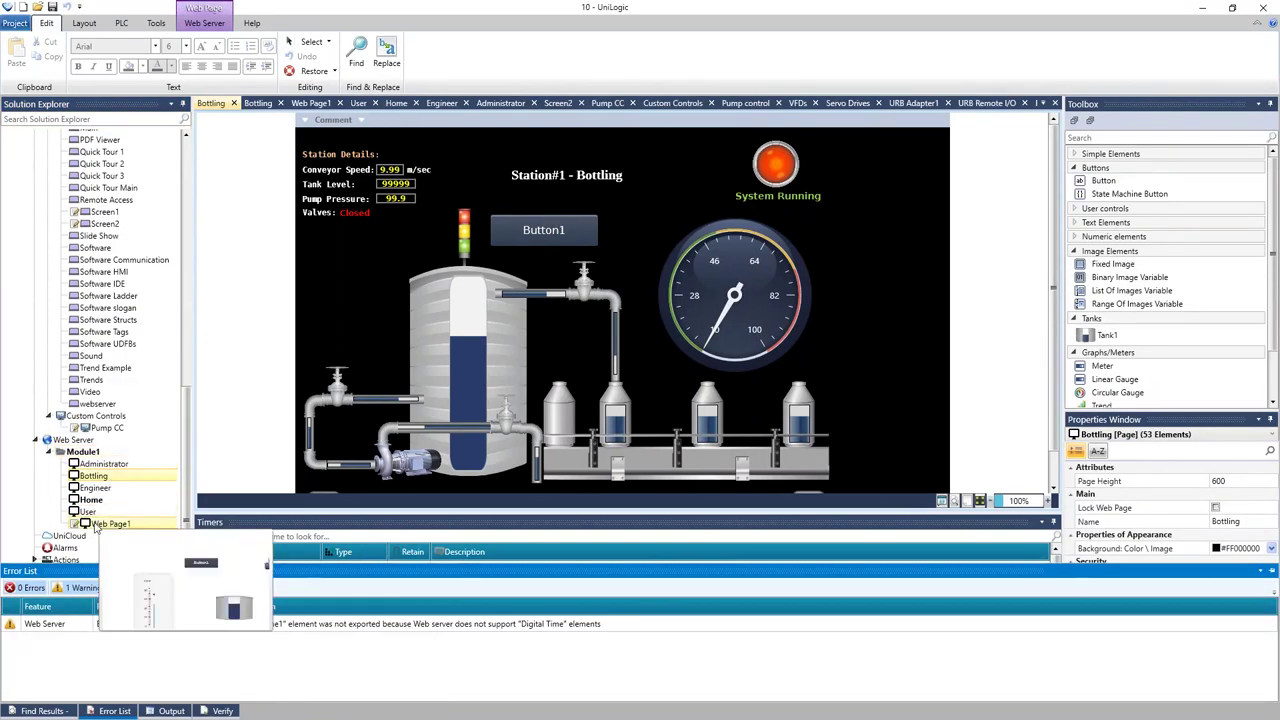
Revisit Web Page1, and reopen the exported Bottling web page to examine its elements.
click(95, 522)
double_click(108, 523)
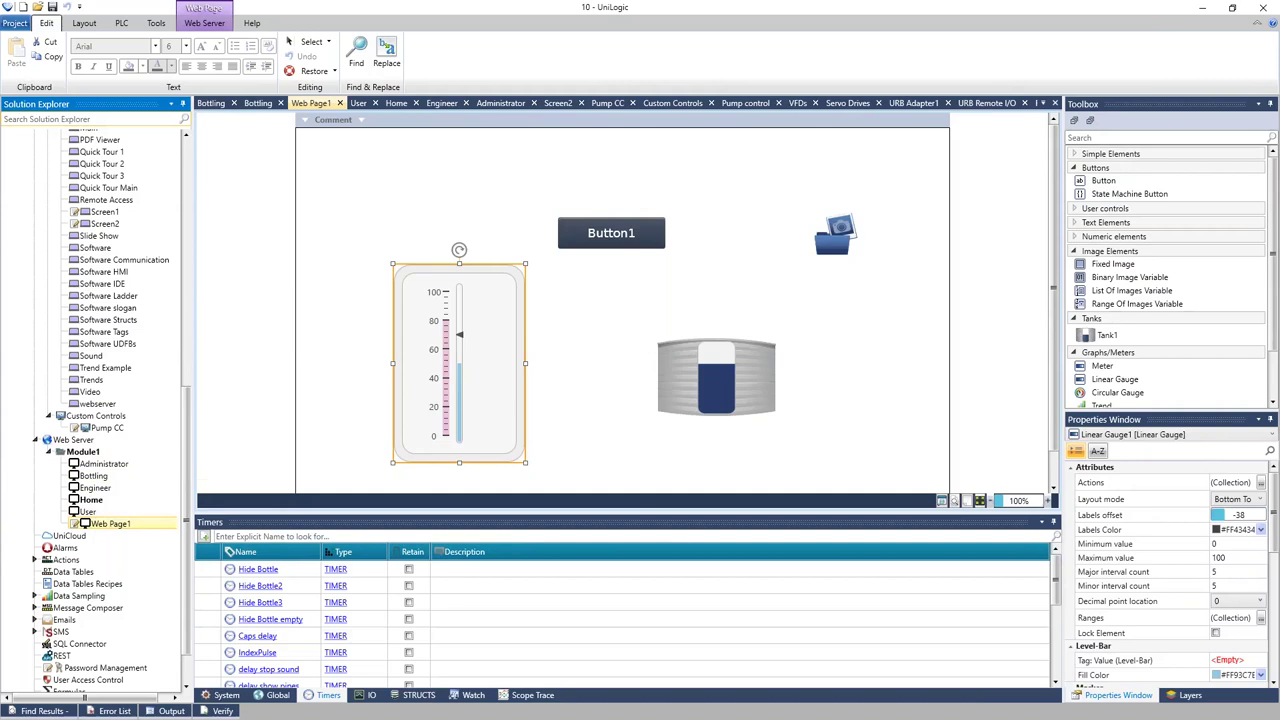
click(98, 478)
double_click(98, 478)
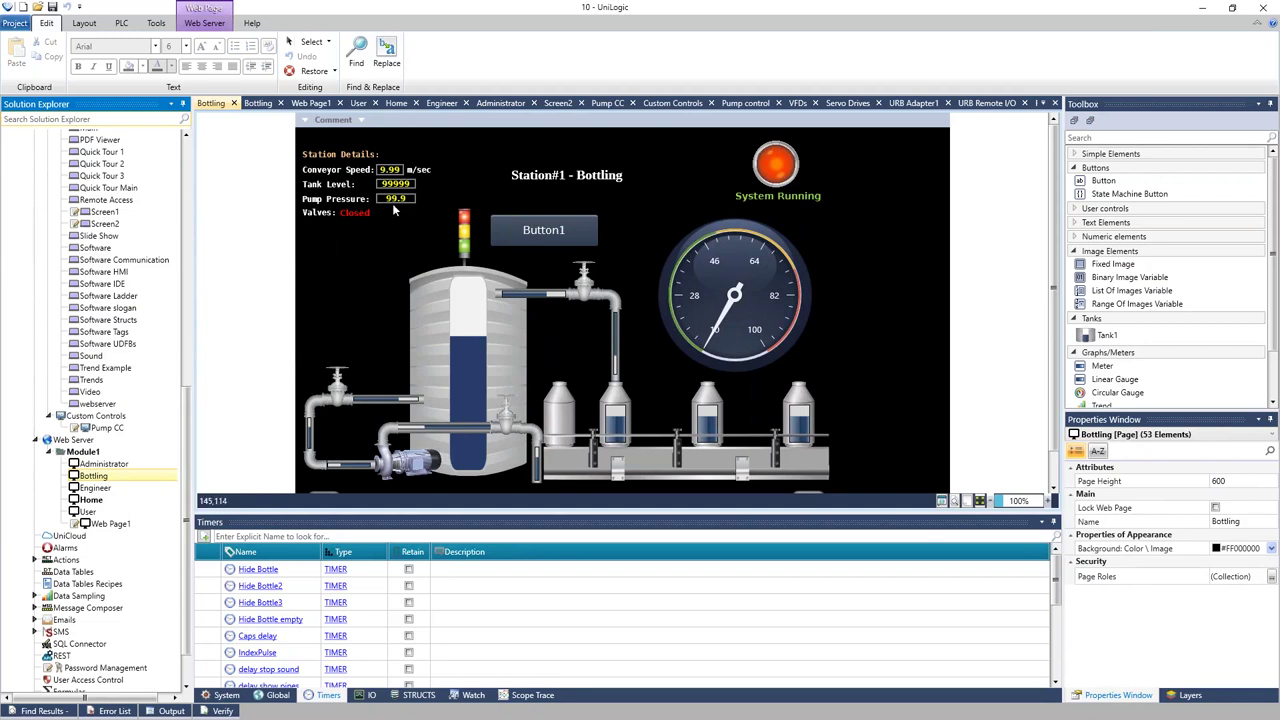
Open the project's language list and add French.
drag(183, 407, 184, 388)
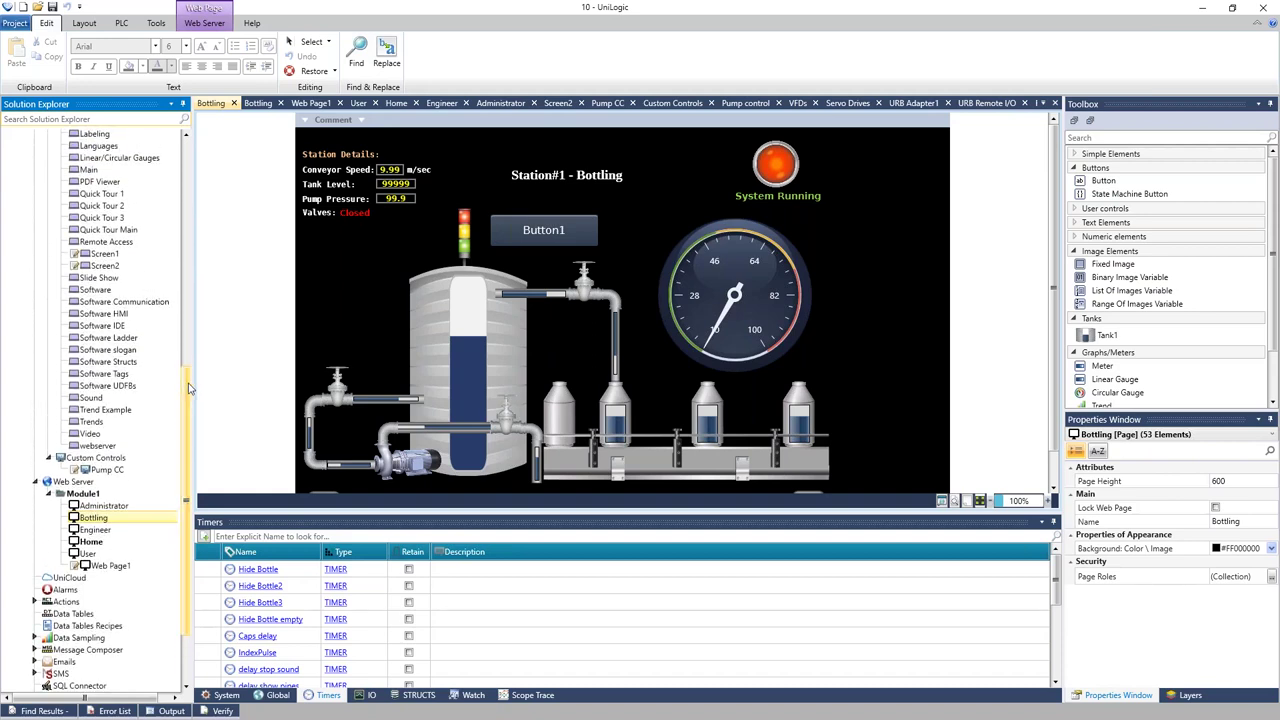
drag(190, 388, 189, 462)
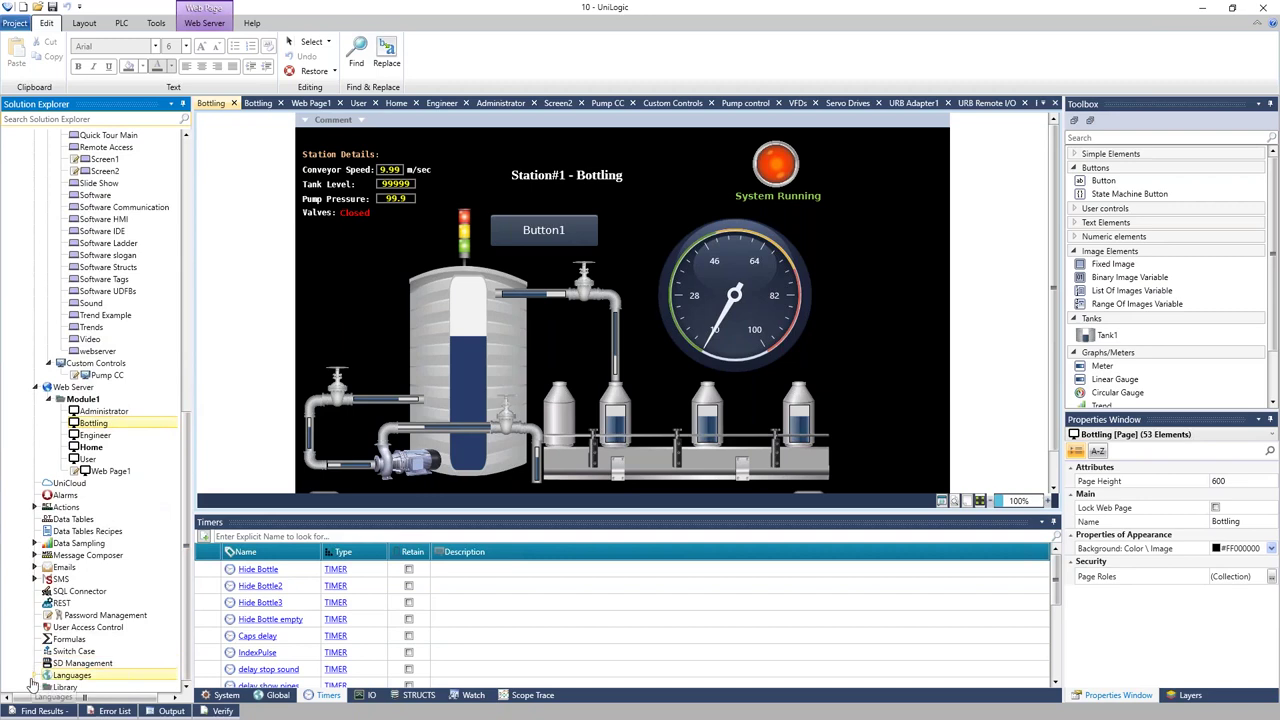
click(35, 675)
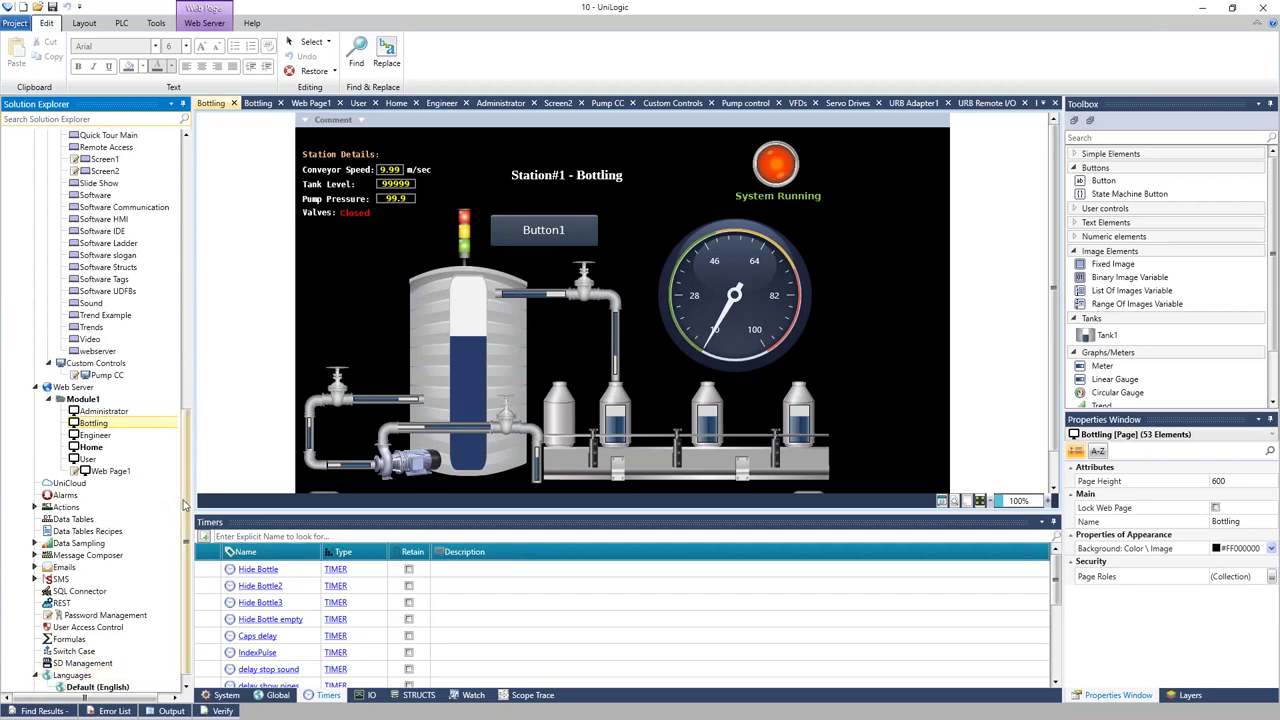
scroll(160, 570, down, 1)
click(80, 675)
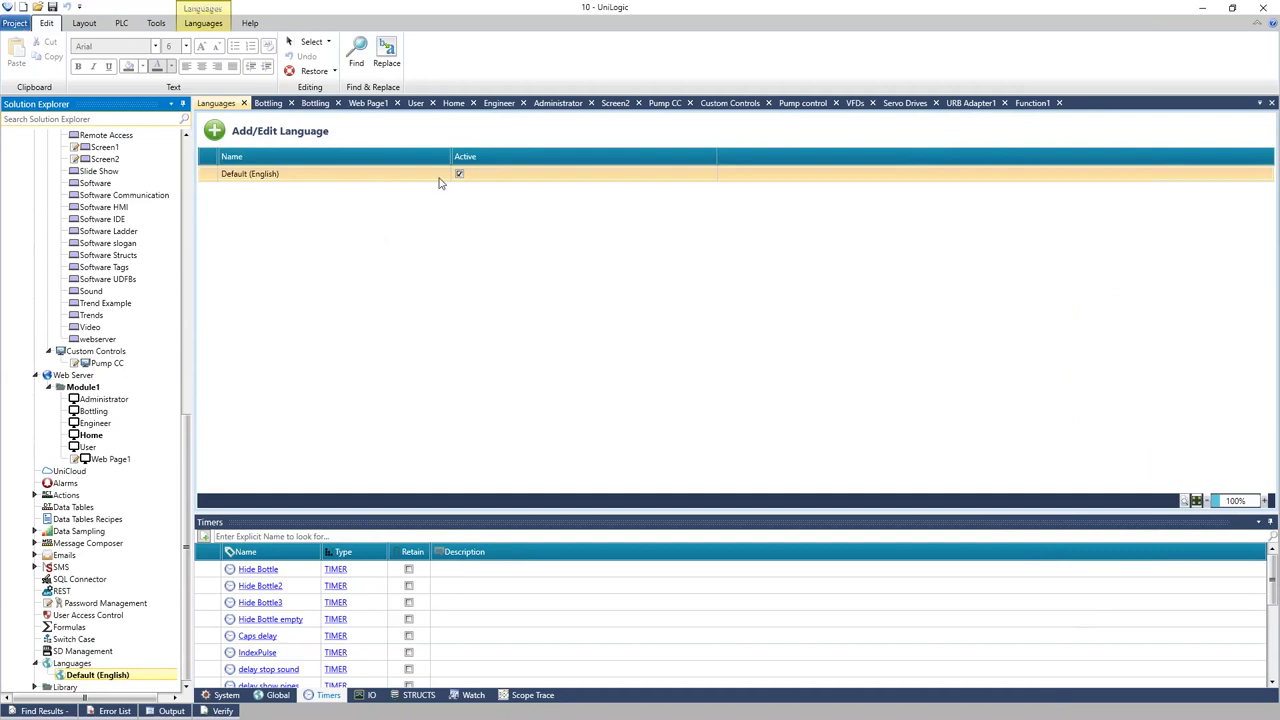
click(212, 137)
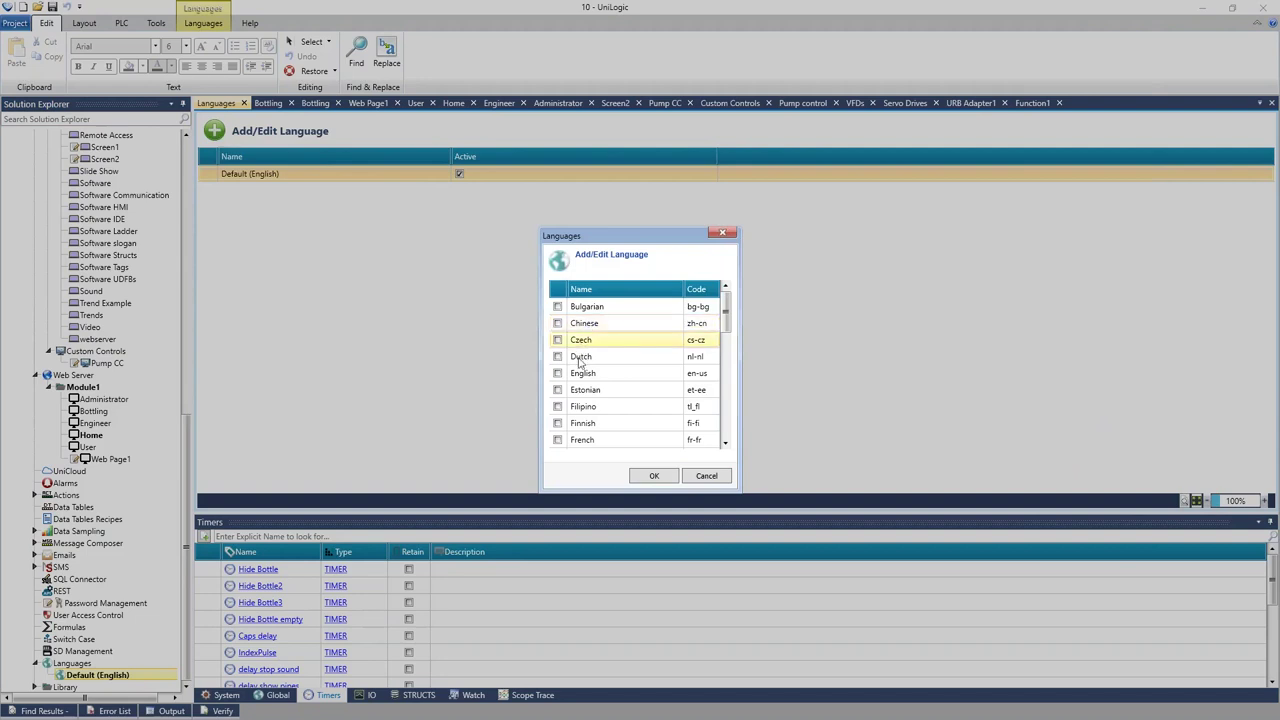
click(558, 445)
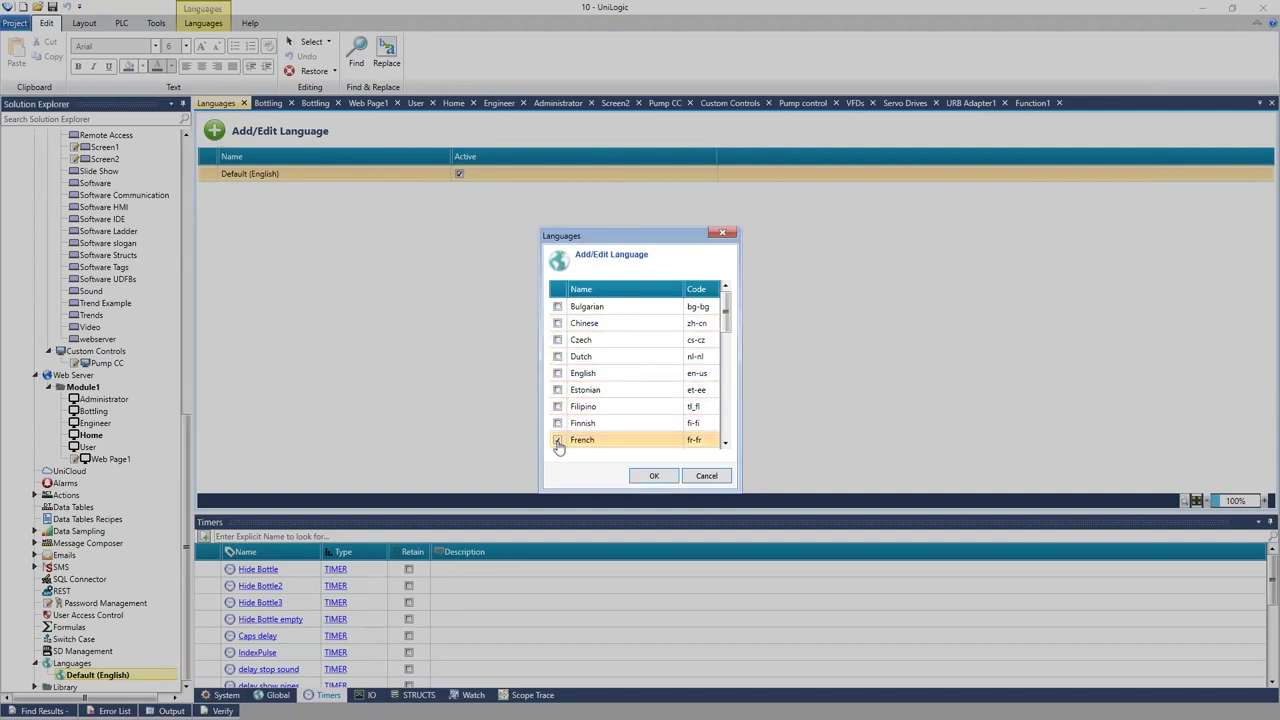
click(655, 477)
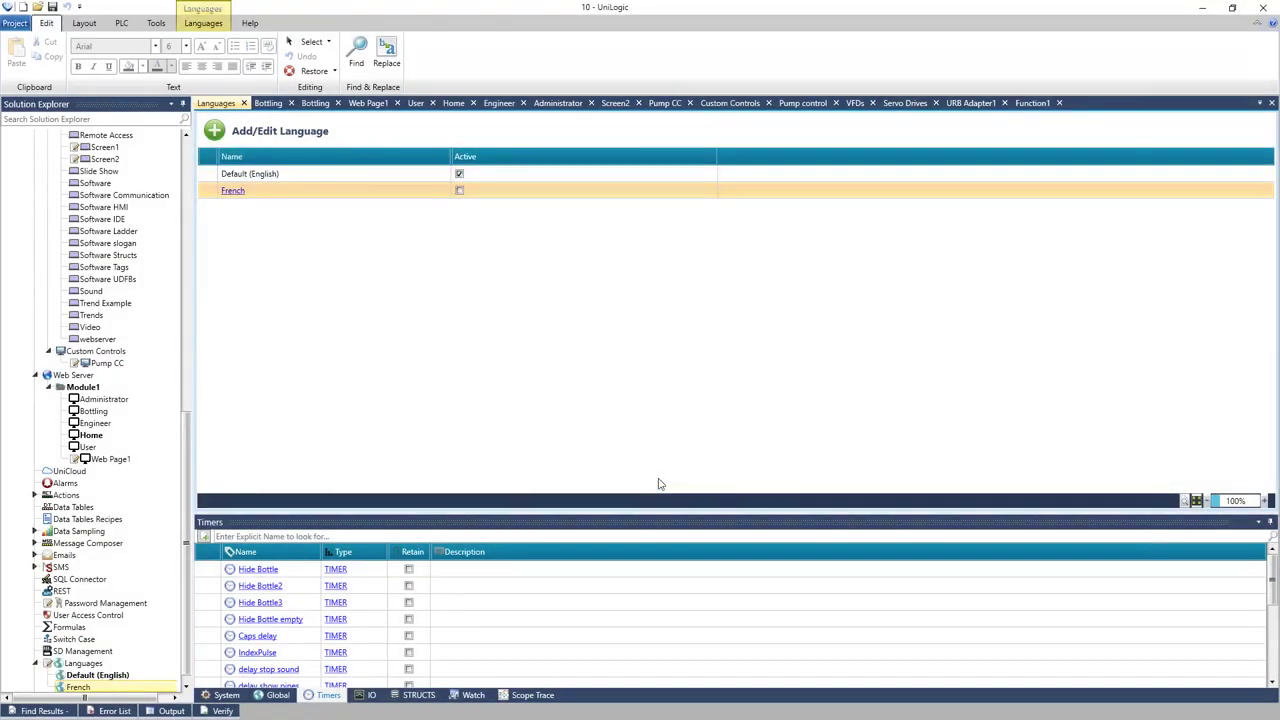
Open the French translation table and examine its editable texts and the Excel import, export, and filter options.
click(272, 190)
click(233, 192)
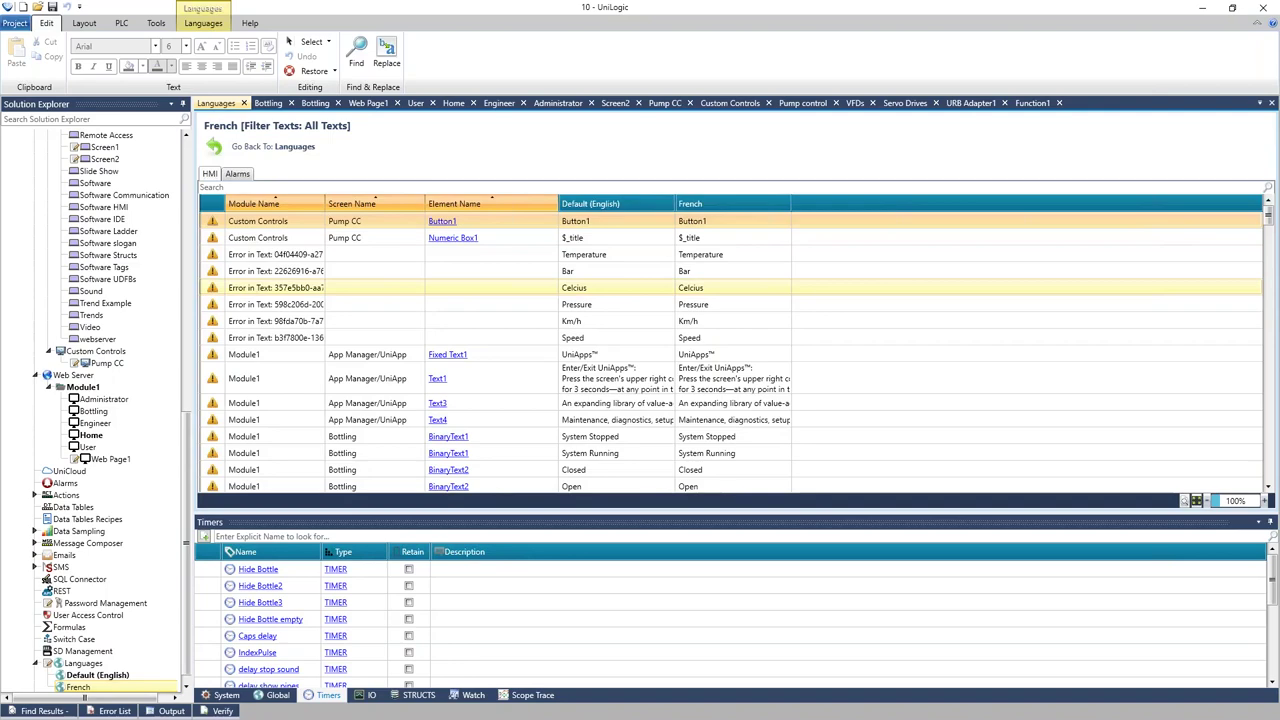
mouse_move(1271, 224)
mouse_down()
mouse_move(1276, 300)
mouse_move(1271, 212)
mouse_up()
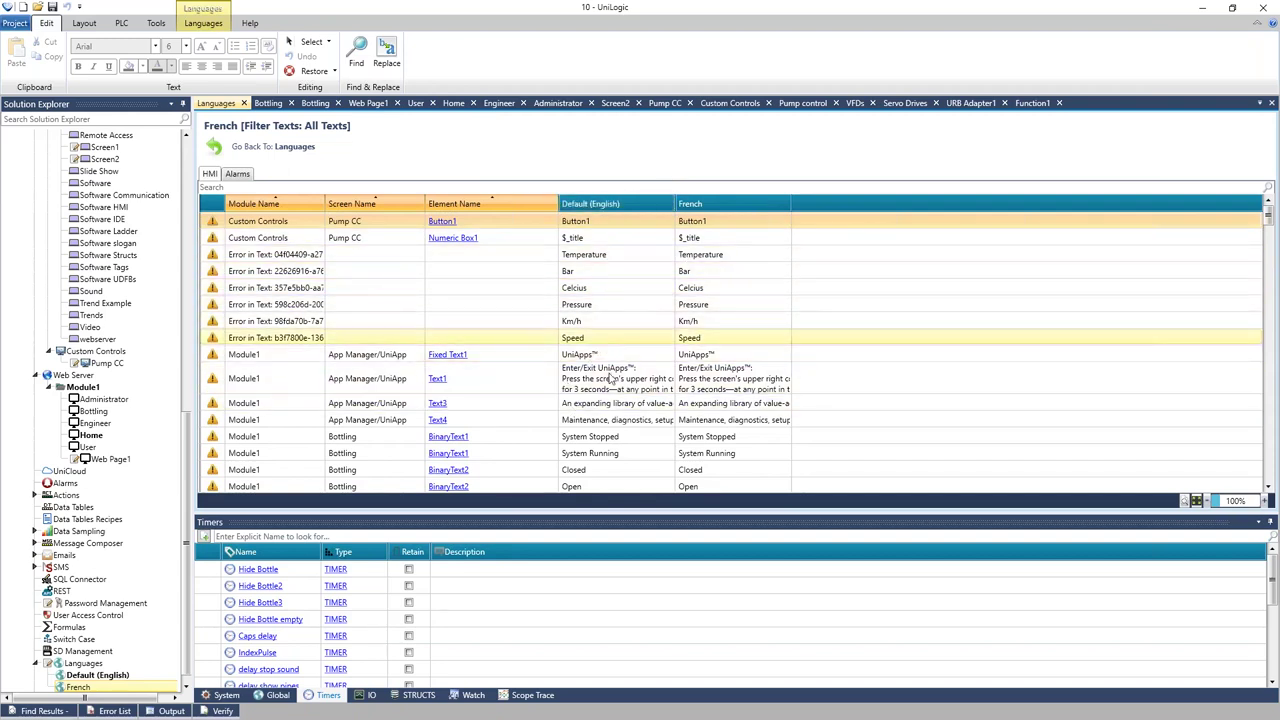
click(711, 225)
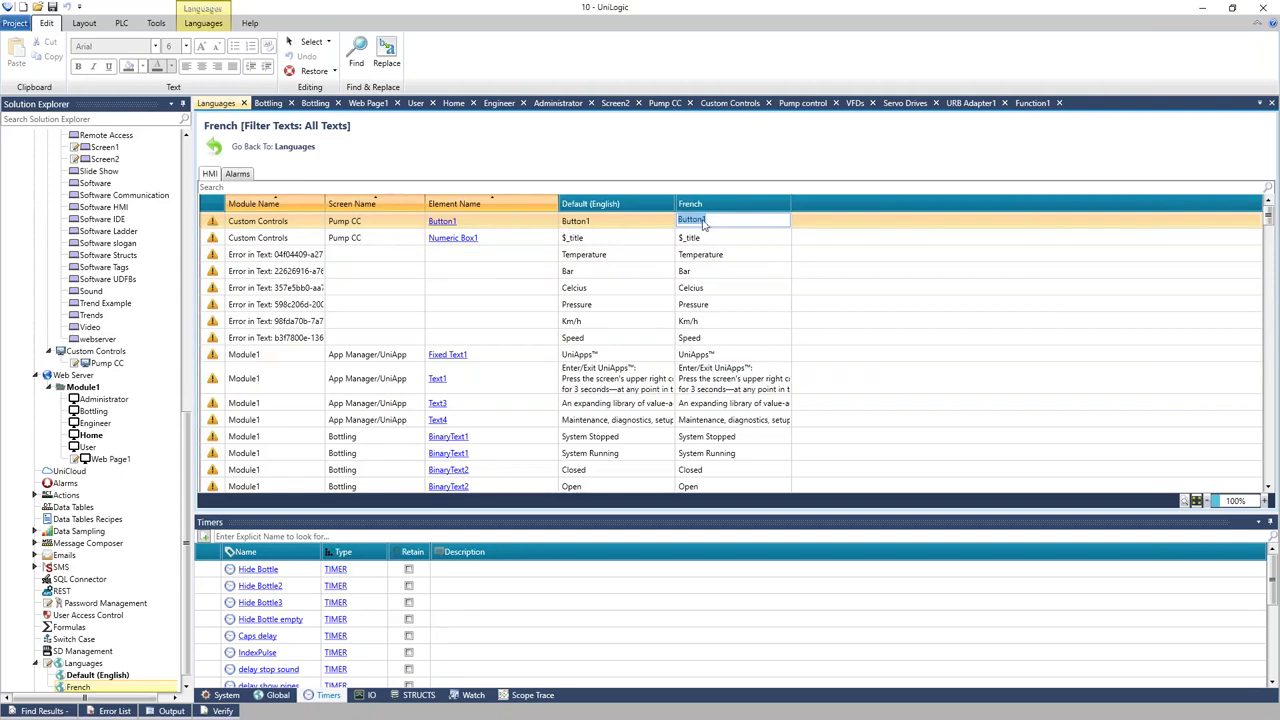
click(205, 24)
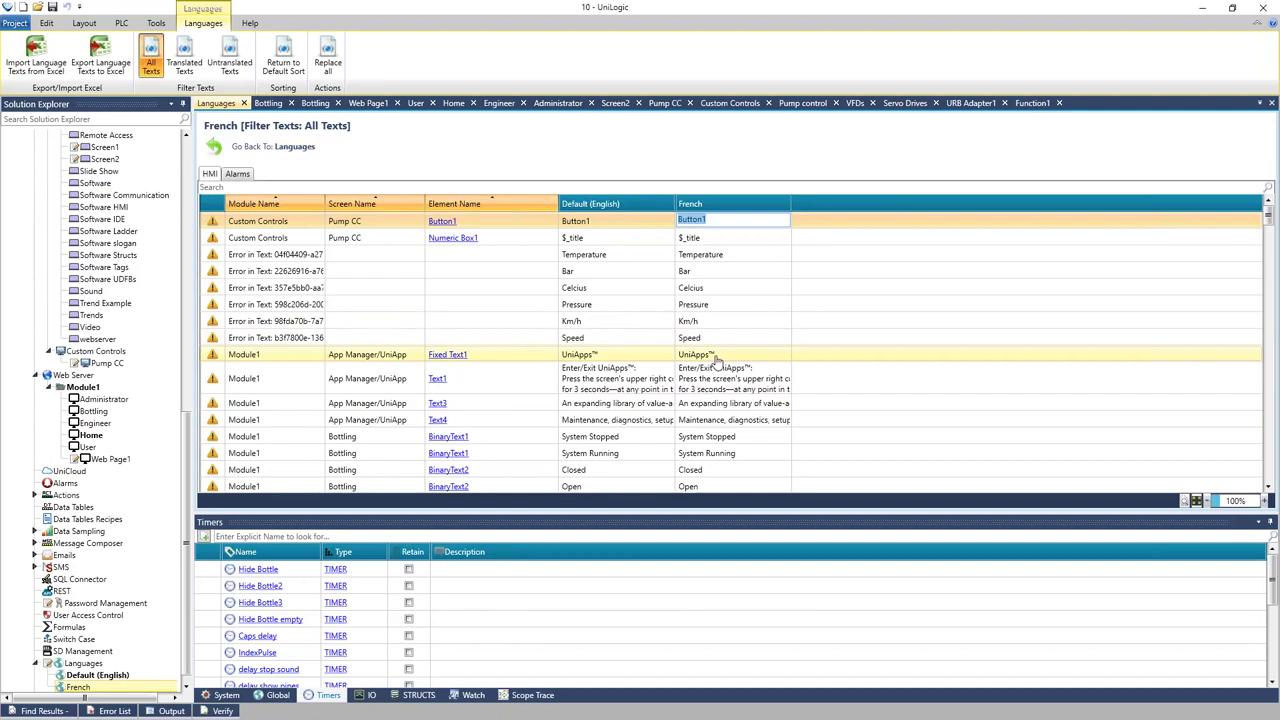
Add Spanish, Turkish and Russian to the project languages, and open the Spanish translation table.
click(90, 676)
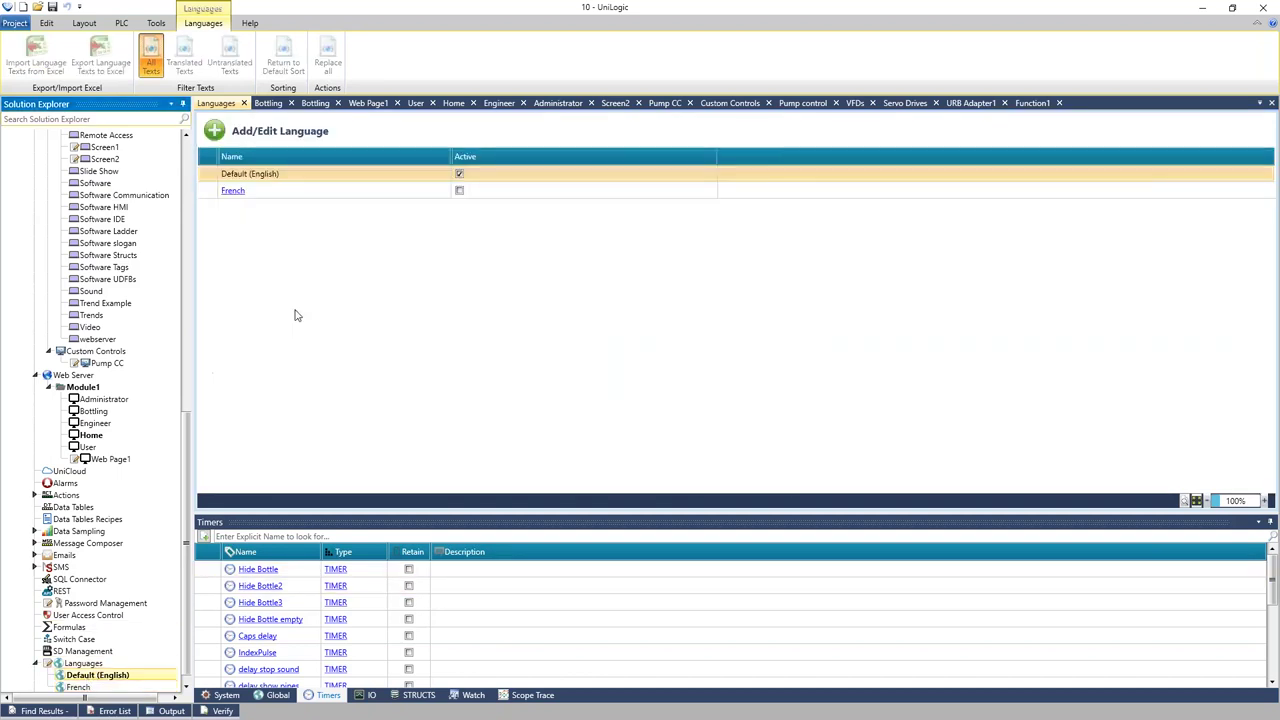
click(215, 130)
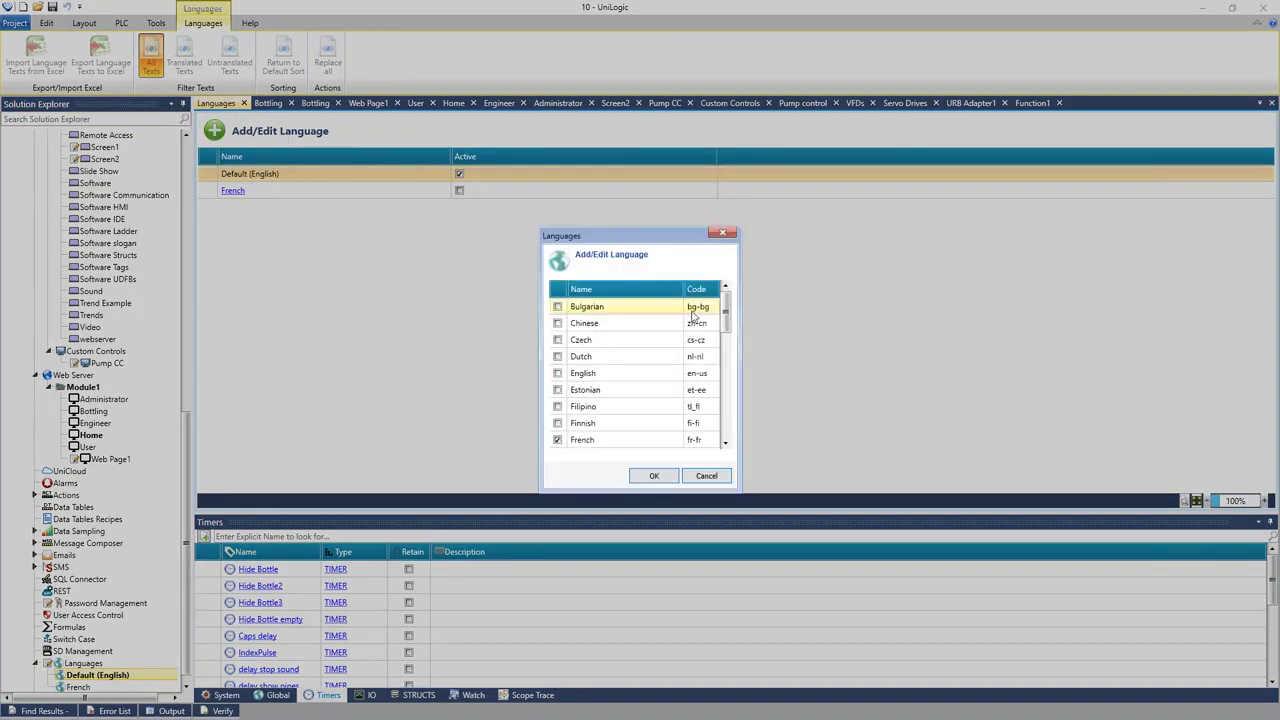
drag(724, 318, 729, 418)
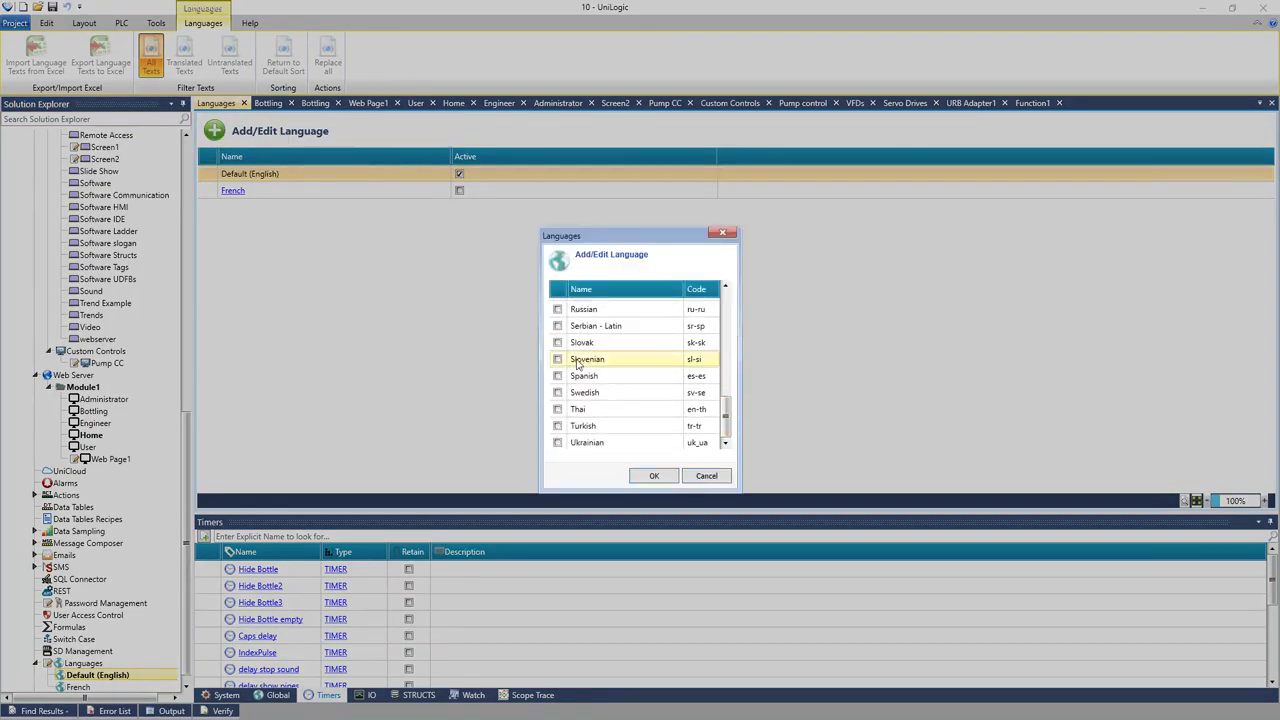
click(557, 376)
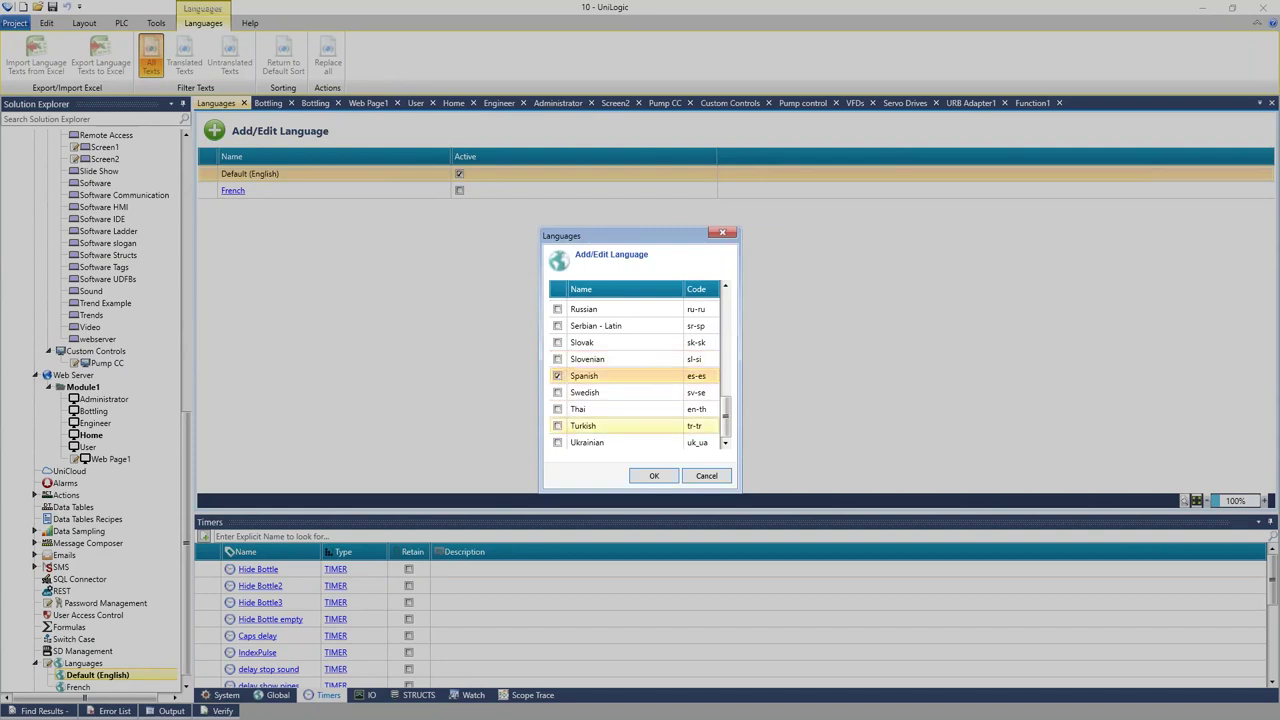
click(557, 426)
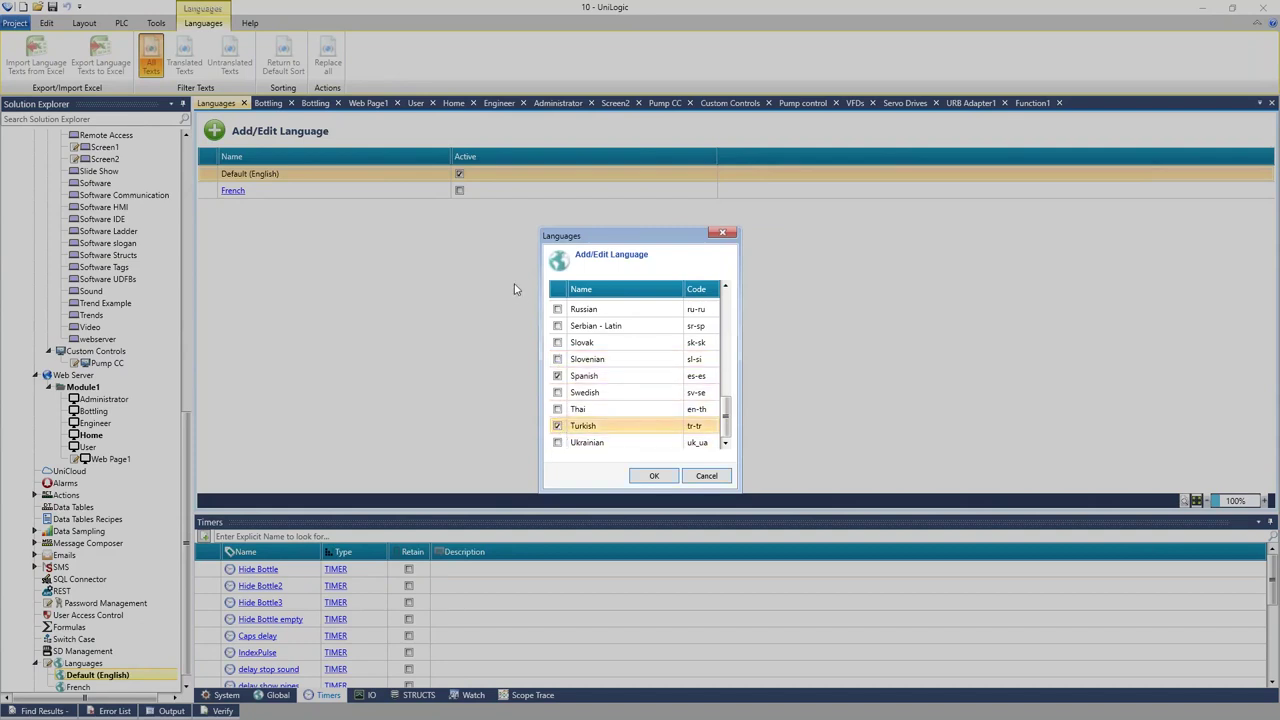
click(557, 310)
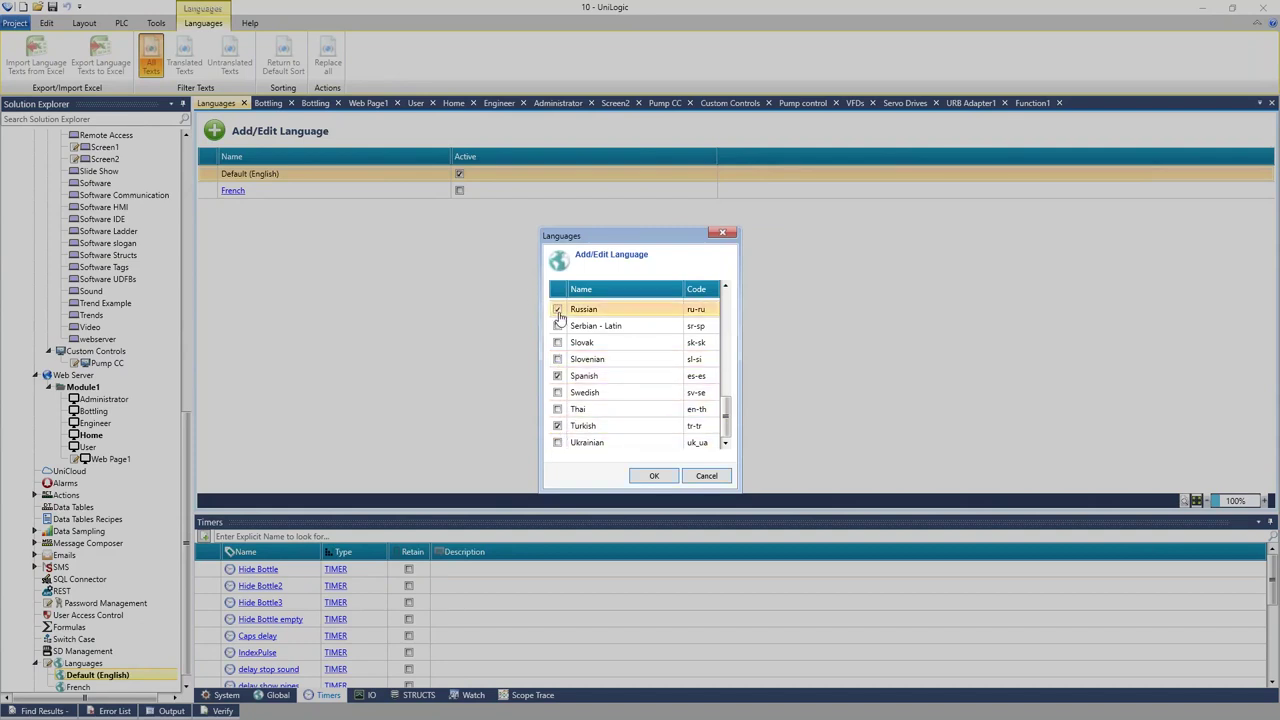
click(655, 476)
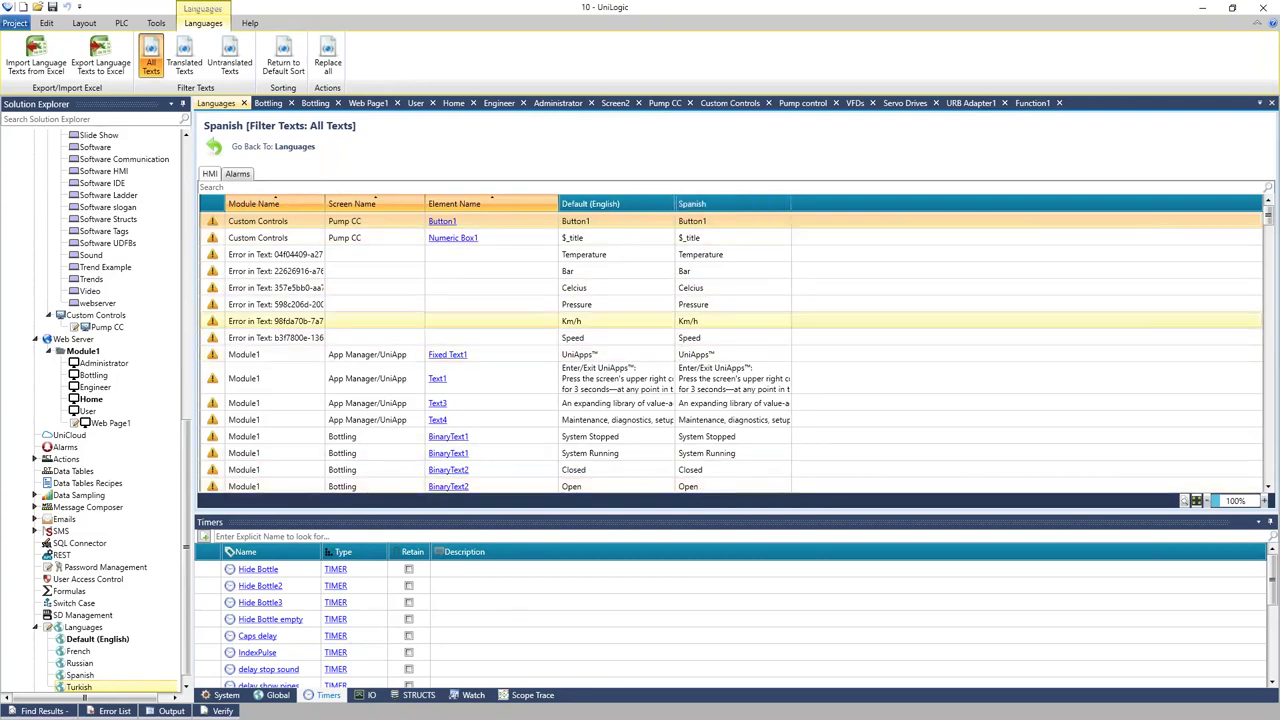
click(100, 64)
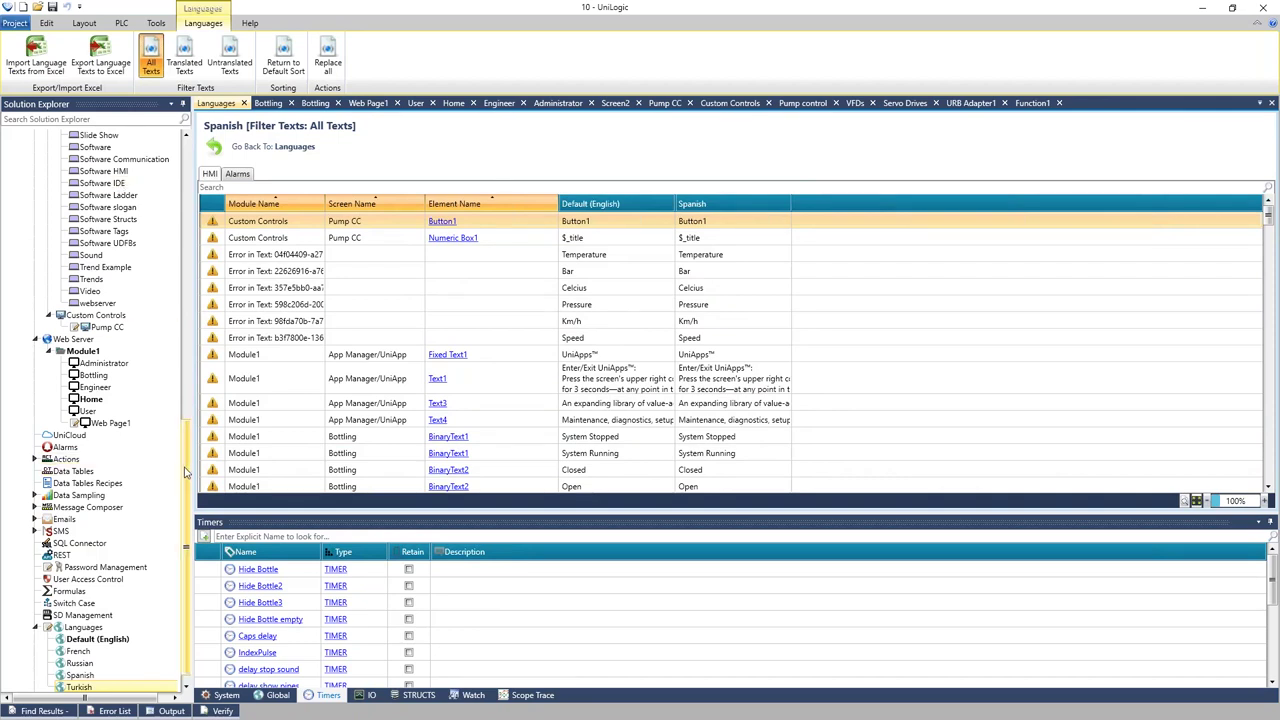
Collapse the HMI, Ladder and Web Server branches of the project tree and expand PLC Communications.
drag(184, 472, 186, 290)
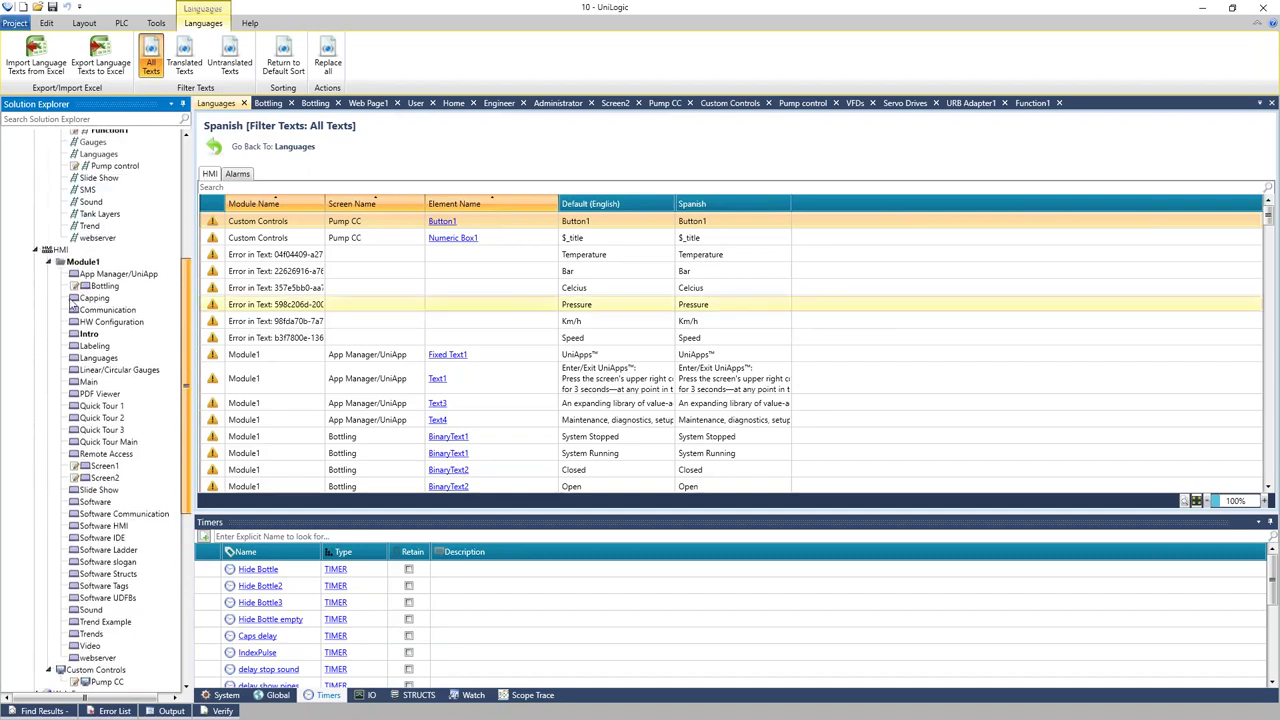
click(35, 249)
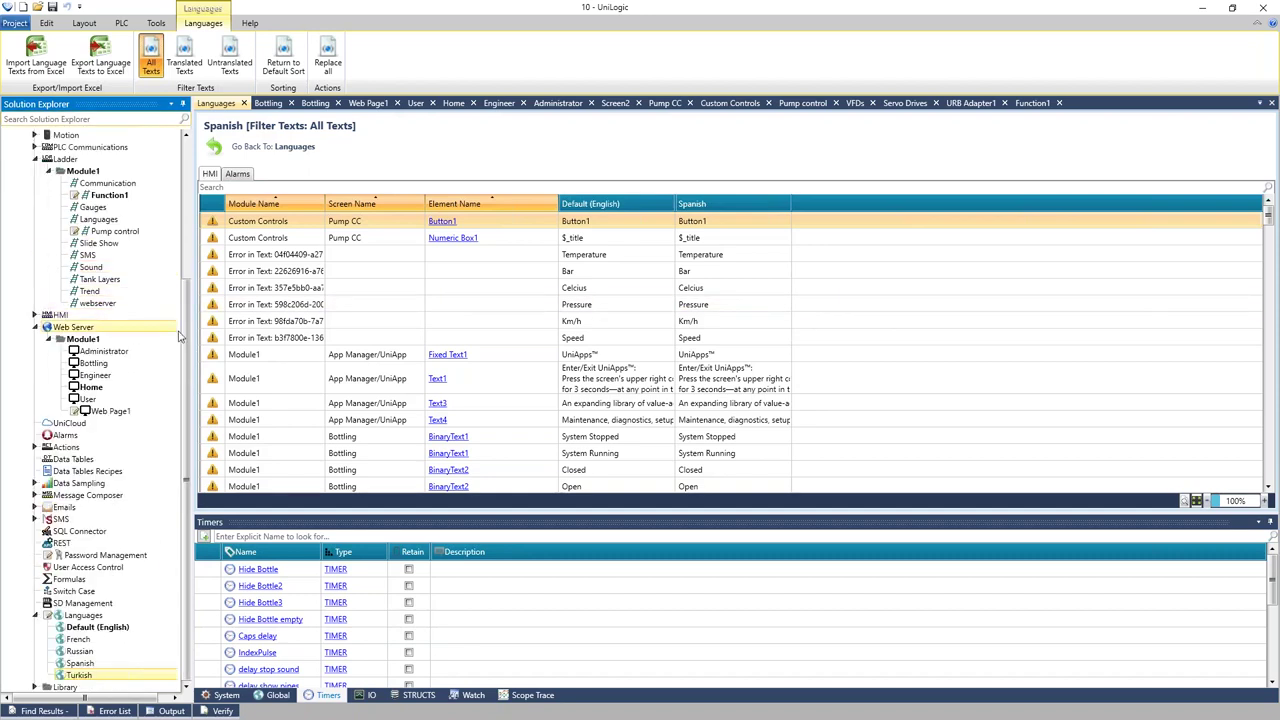
click(34, 147)
click(35, 363)
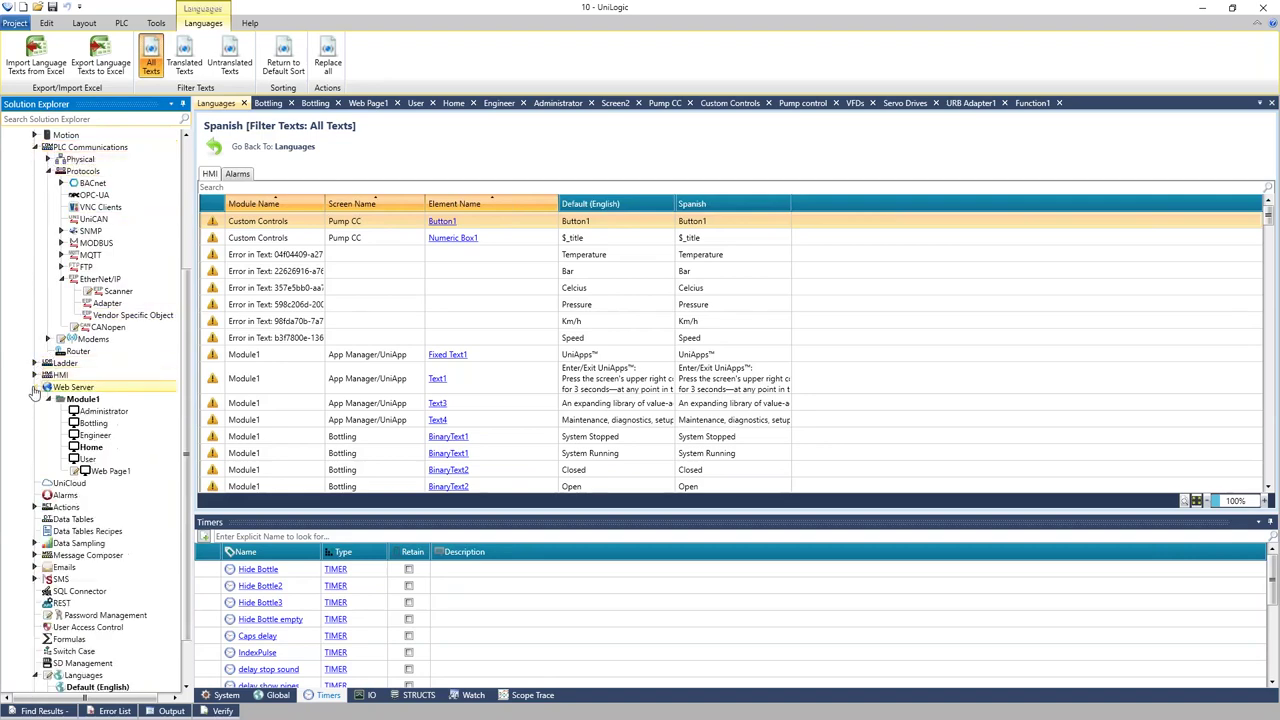
click(35, 387)
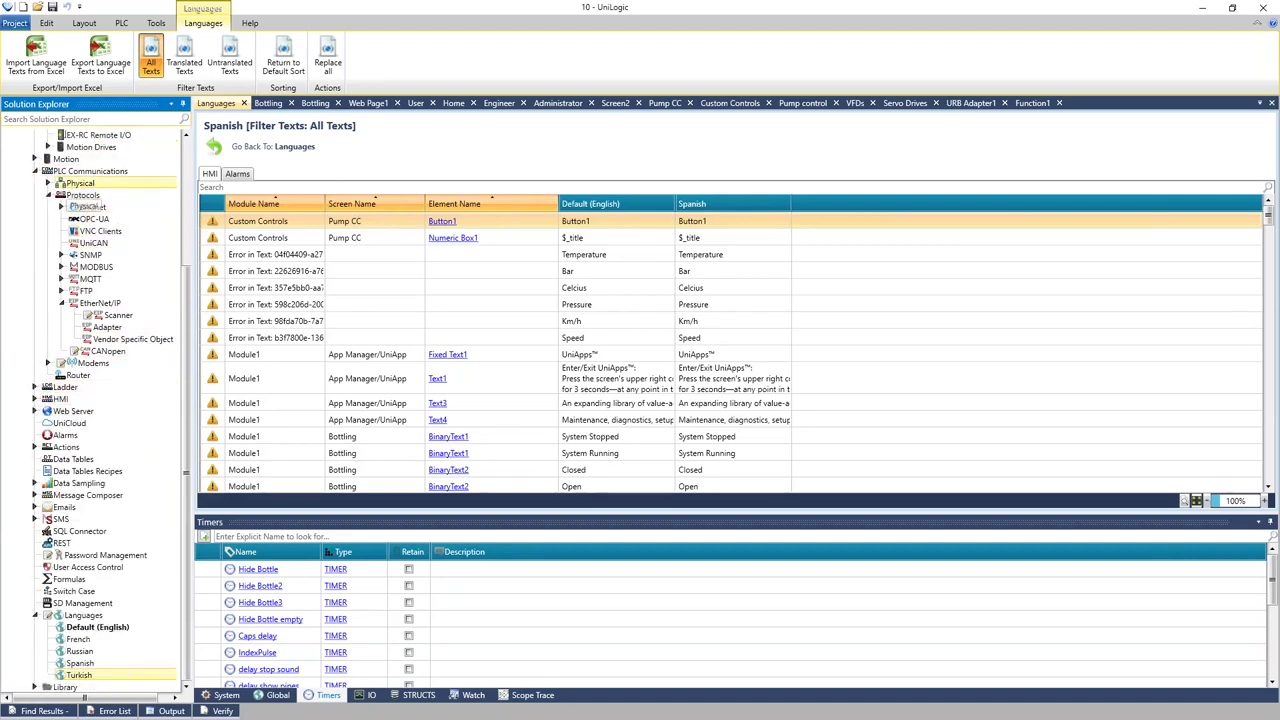
Open the Serial COM and CANbus configurations under the physical communications, and widen the project tree.
click(47, 183)
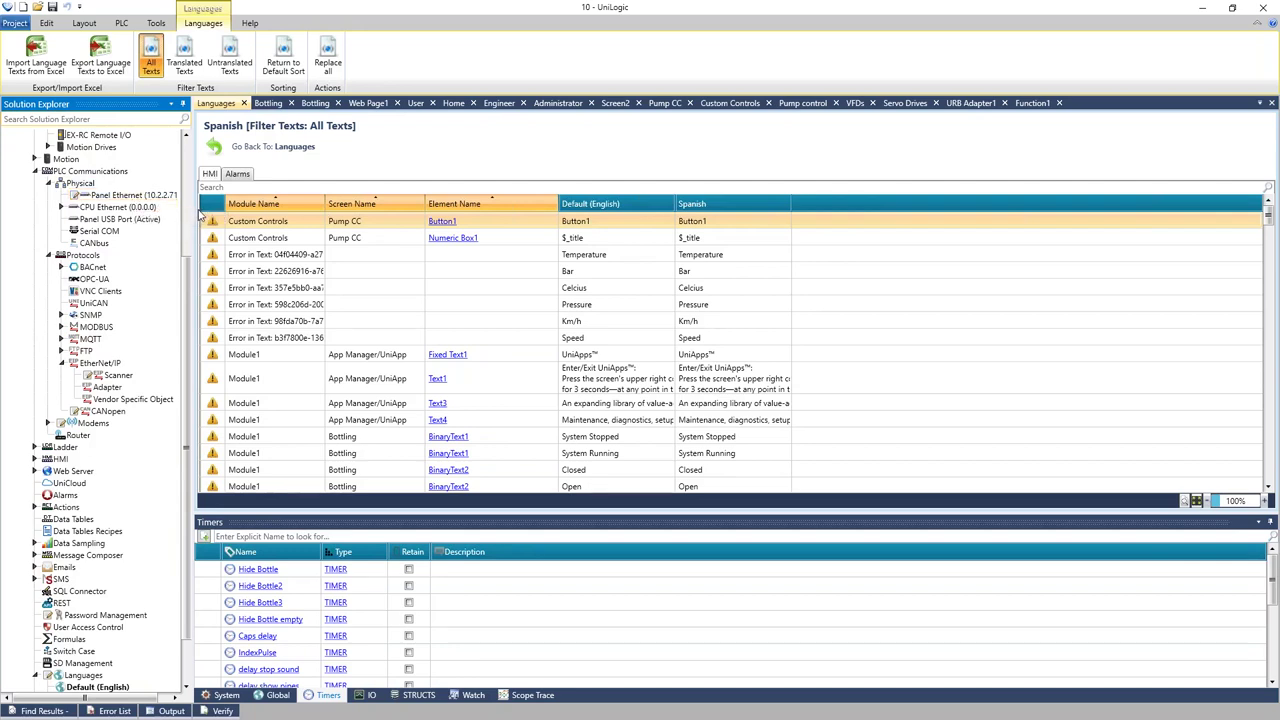
click(104, 232)
click(100, 245)
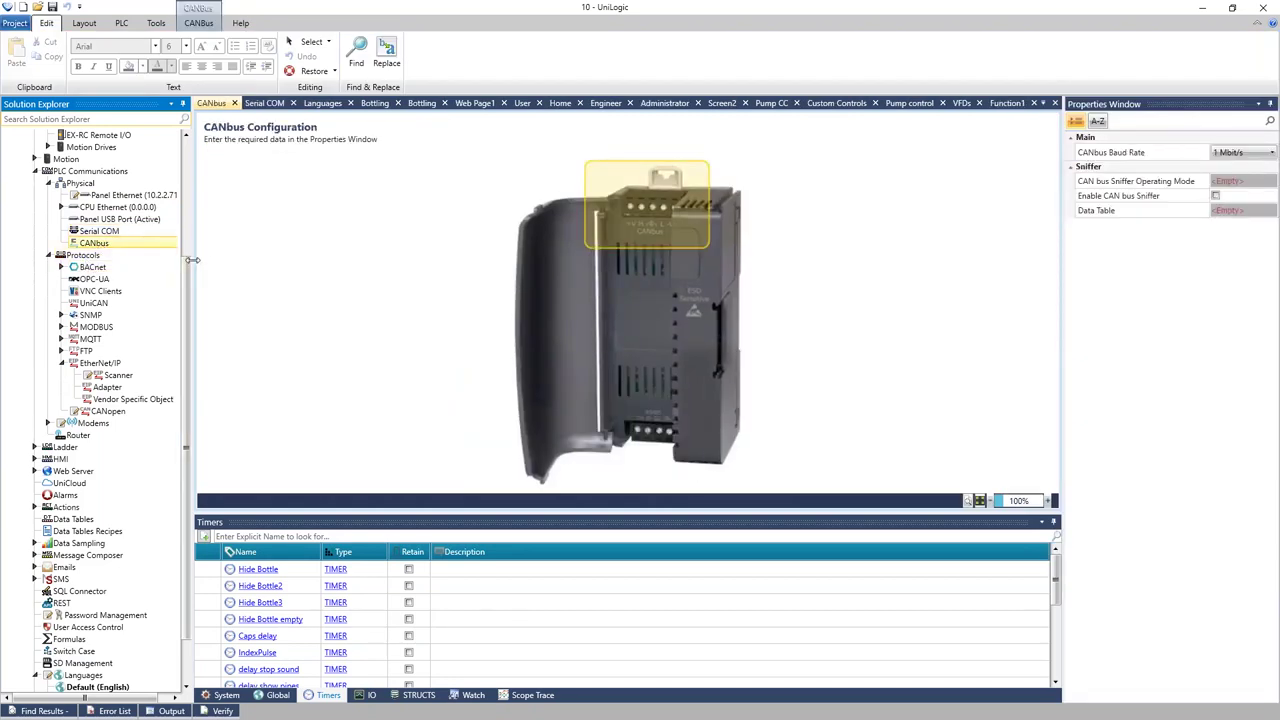
drag(193, 262, 264, 262)
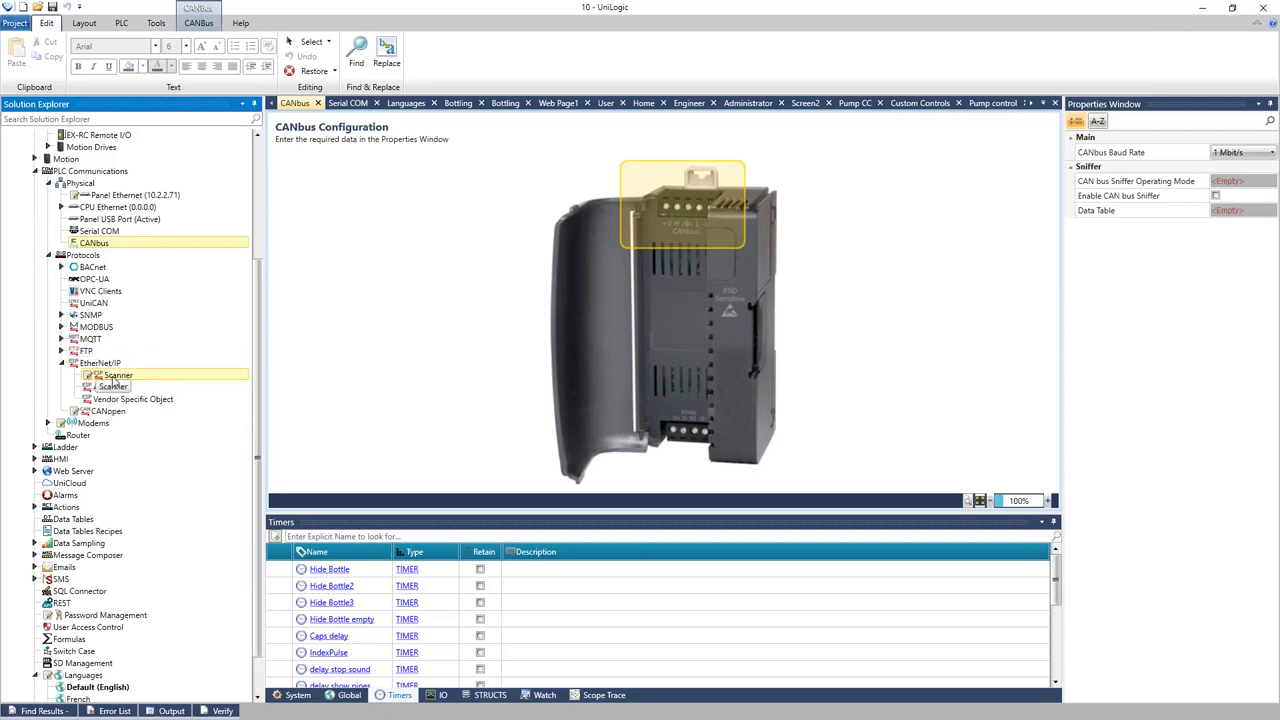
Add an EtherNet/IP scanner node from EIP.eds with the EO Analog + Digital IO connection.
double_click(116, 376)
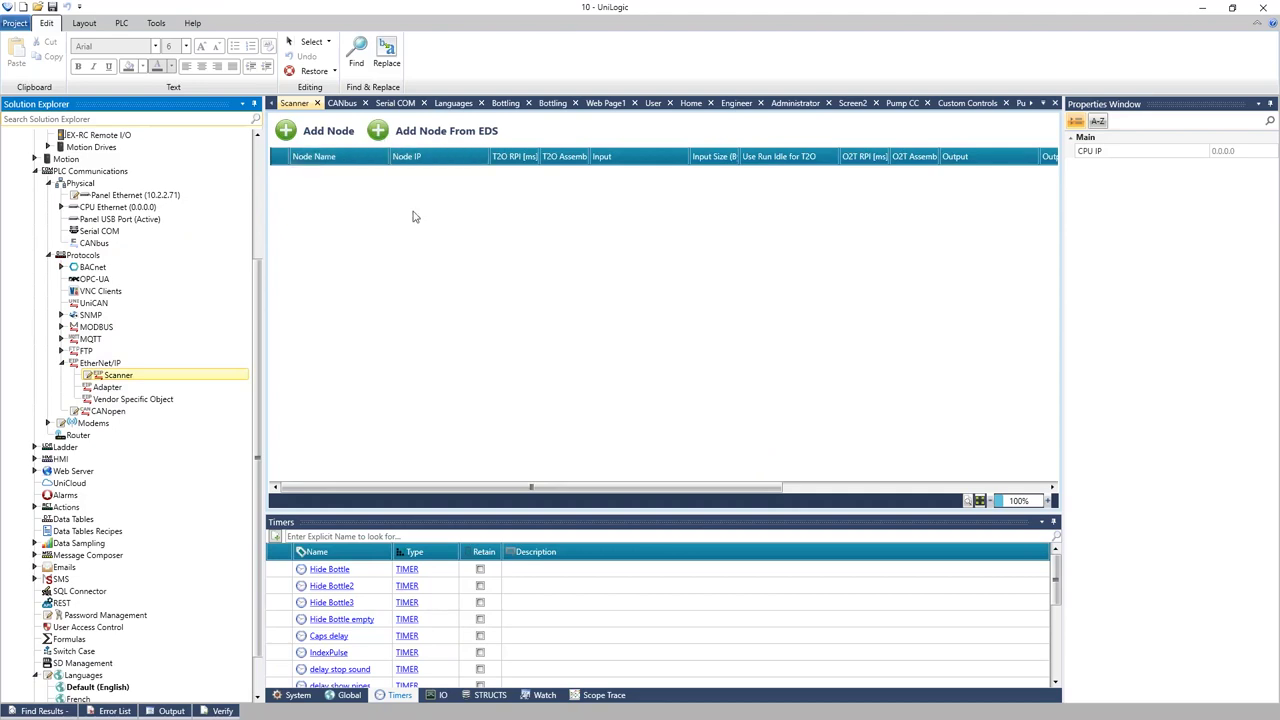
click(374, 138)
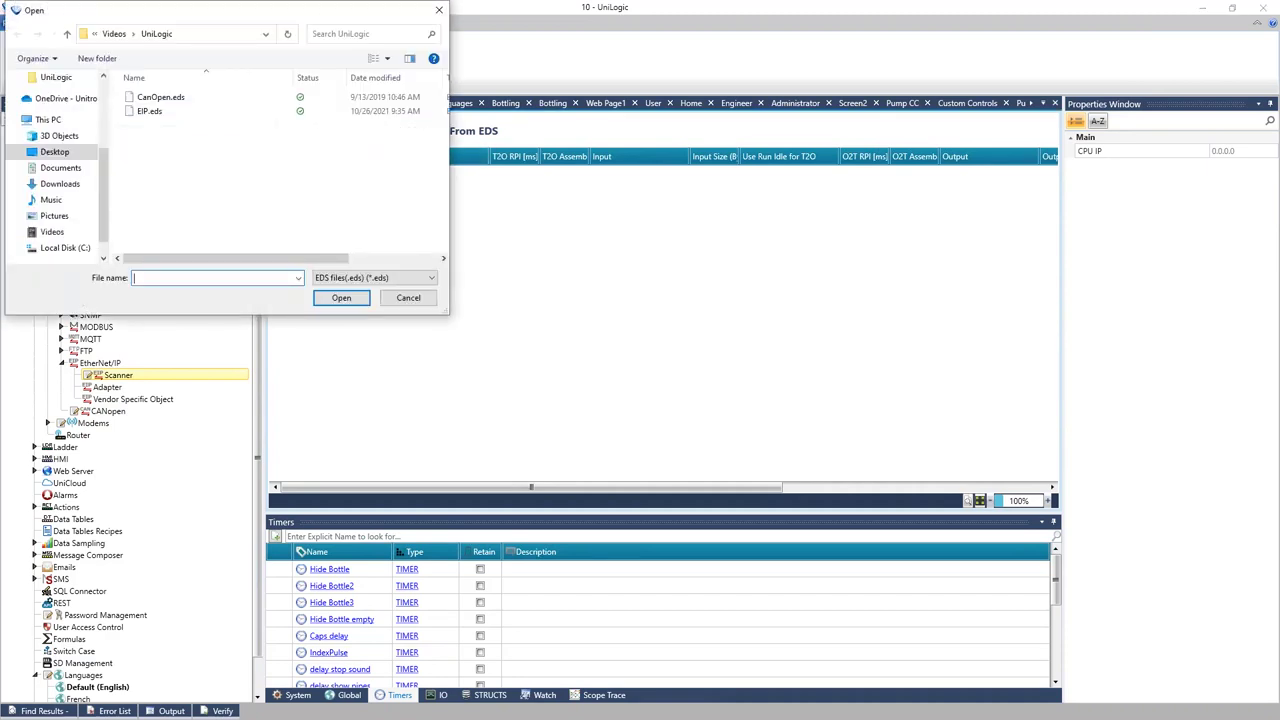
click(438, 10)
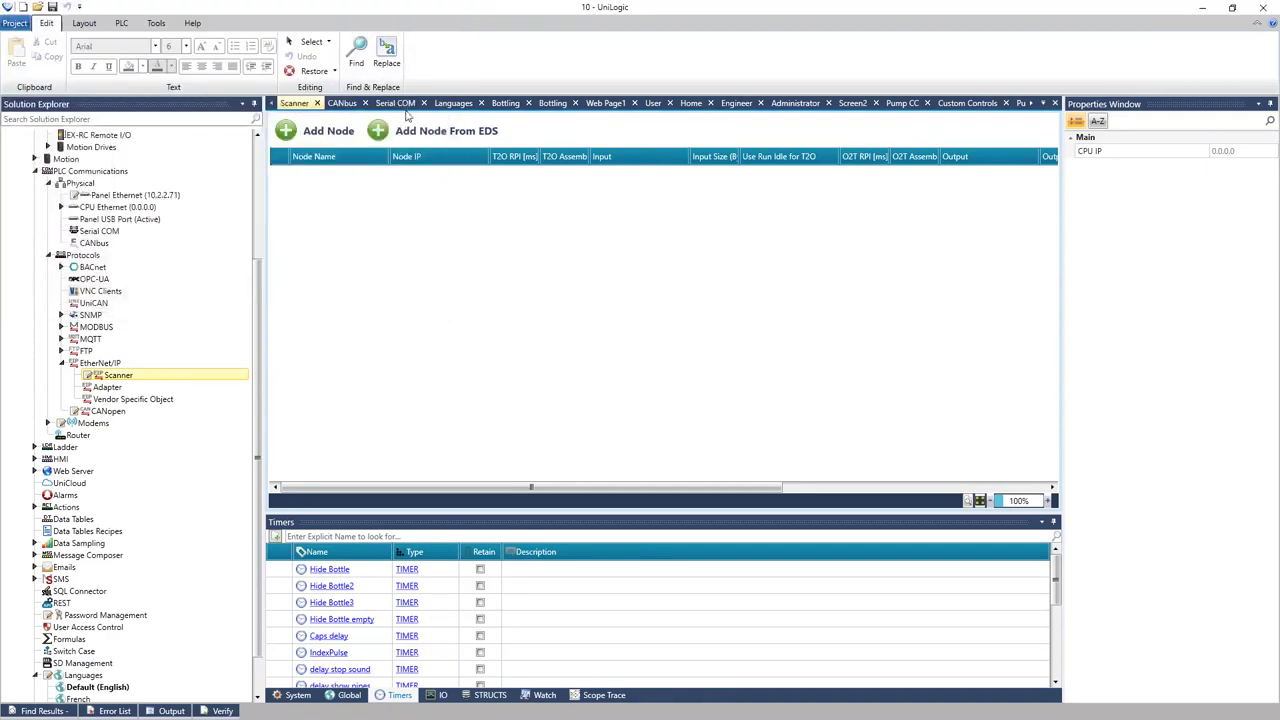
click(378, 140)
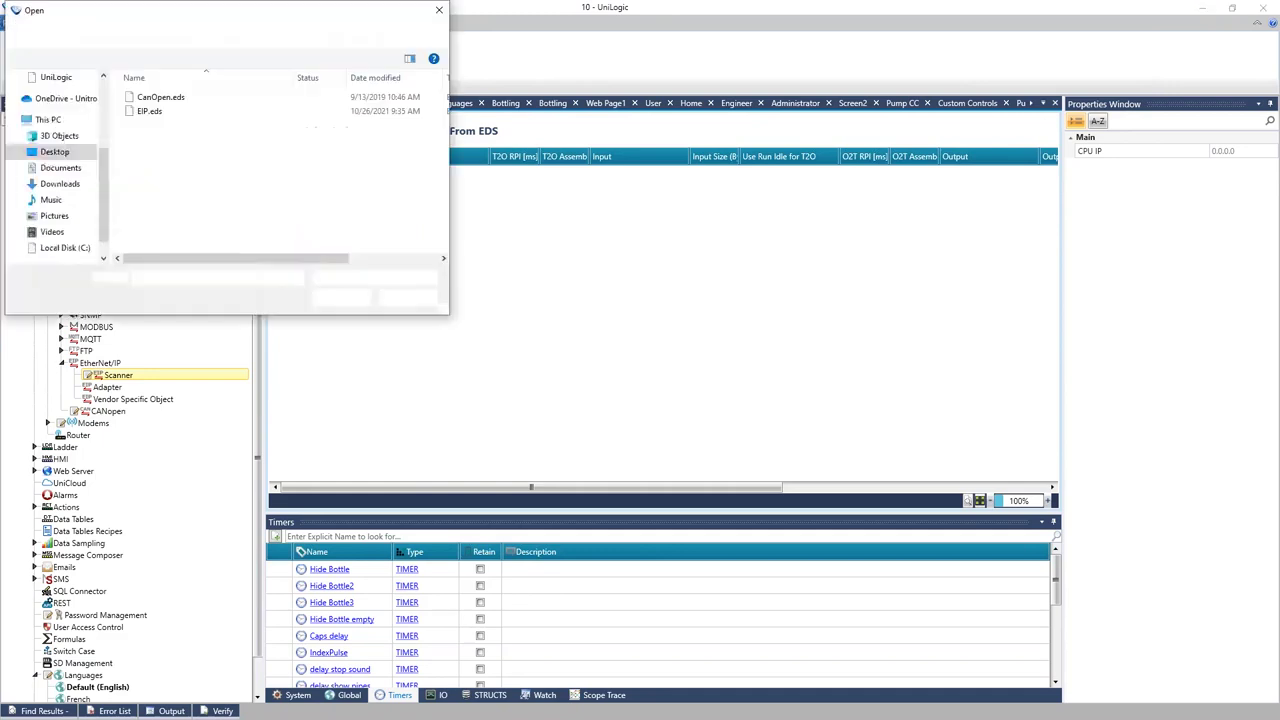
click(150, 111)
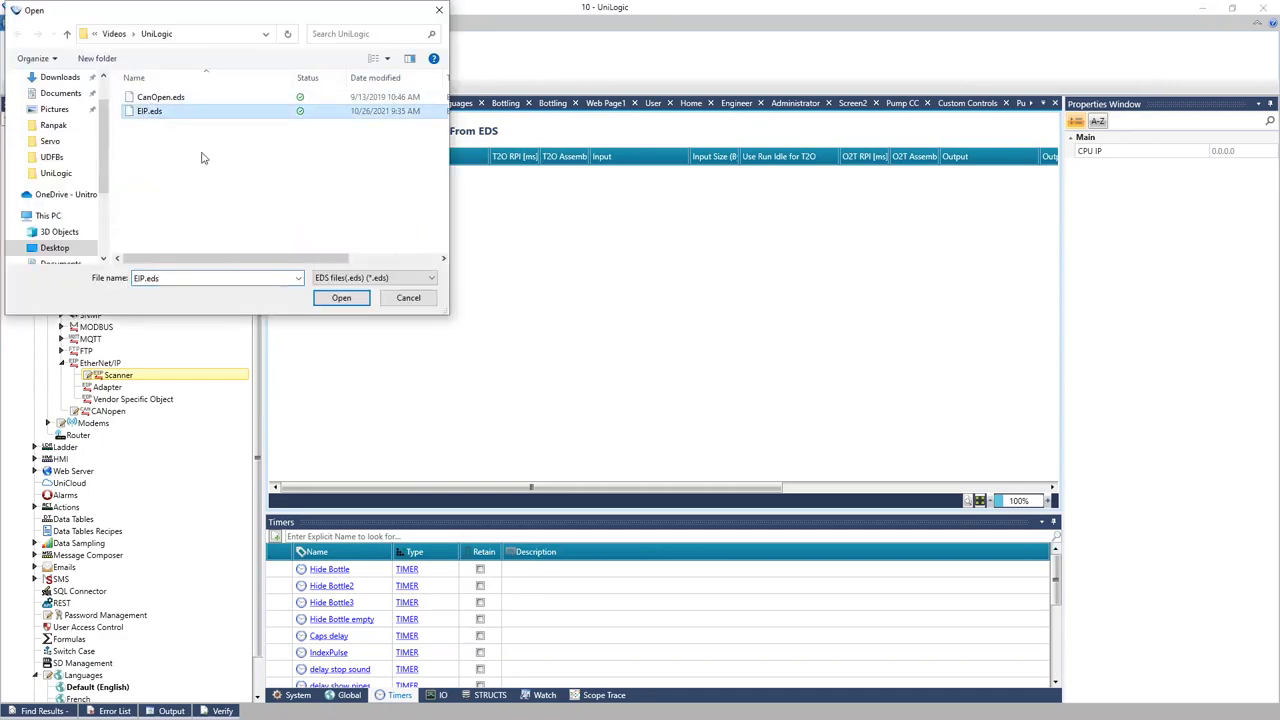
click(341, 298)
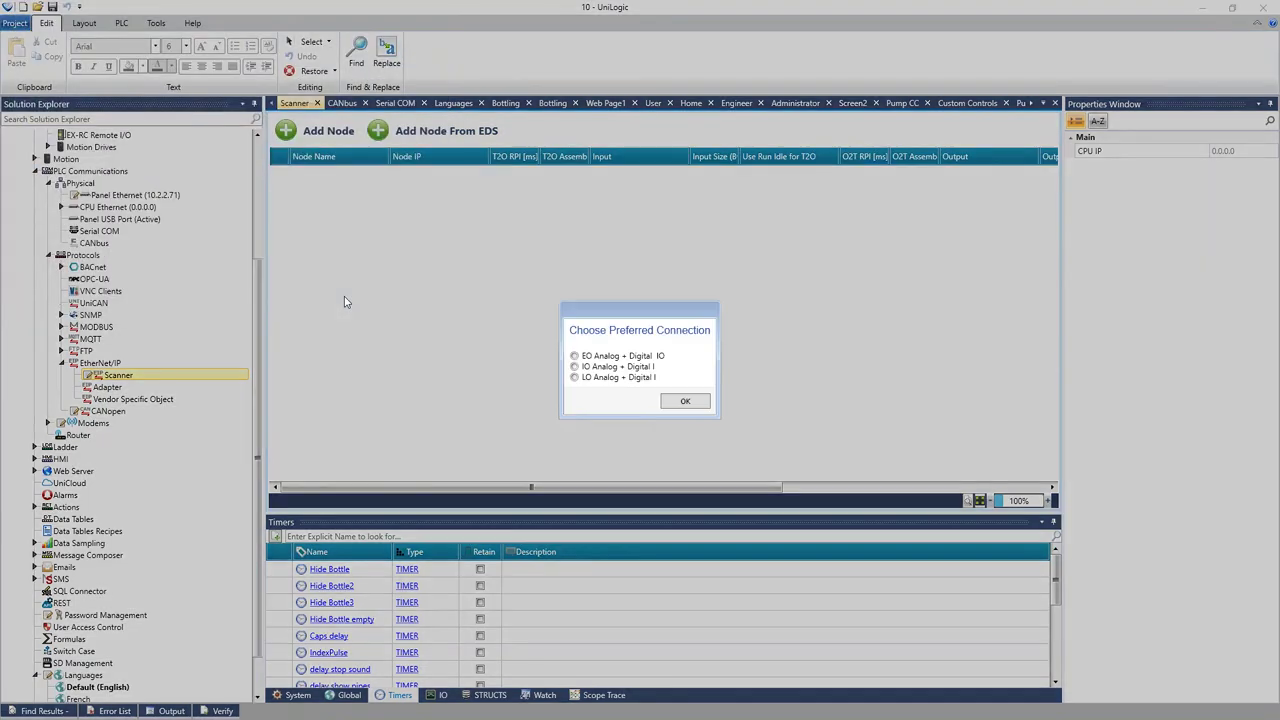
click(575, 356)
click(685, 402)
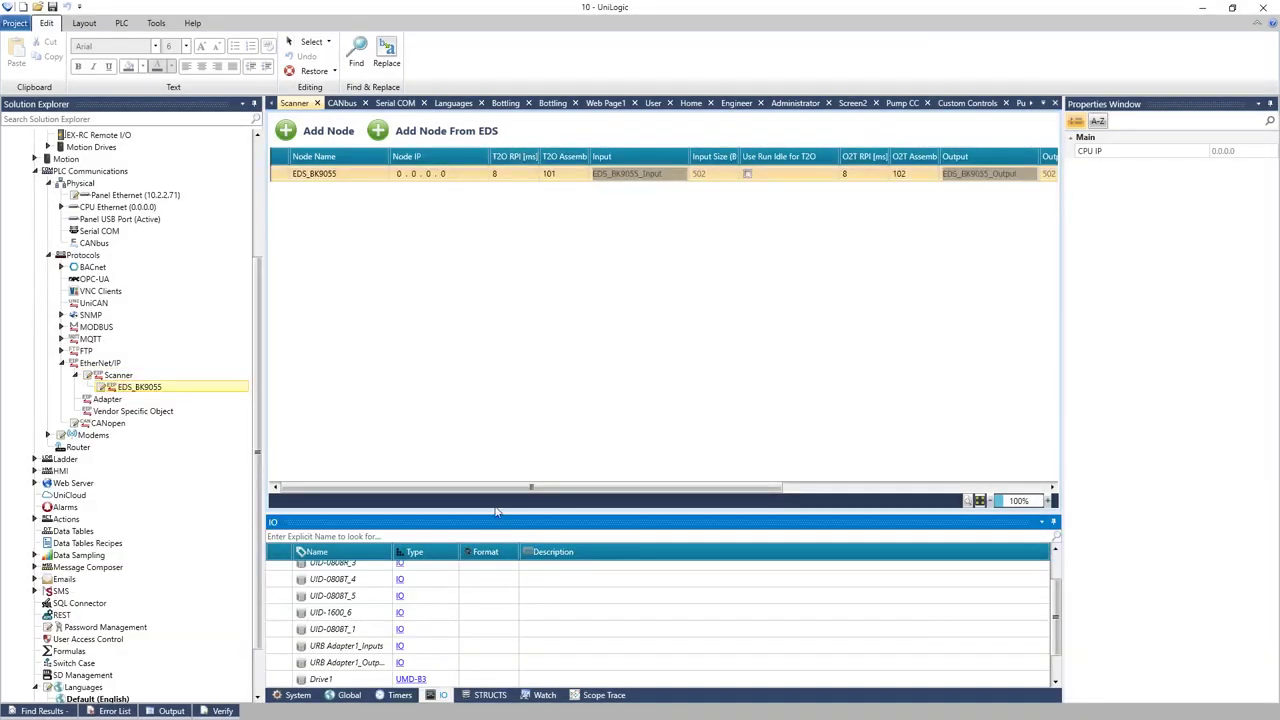
Examine the data types of the EDS_BK9055 input and output tags in the IO list.
drag(500, 489, 476, 467)
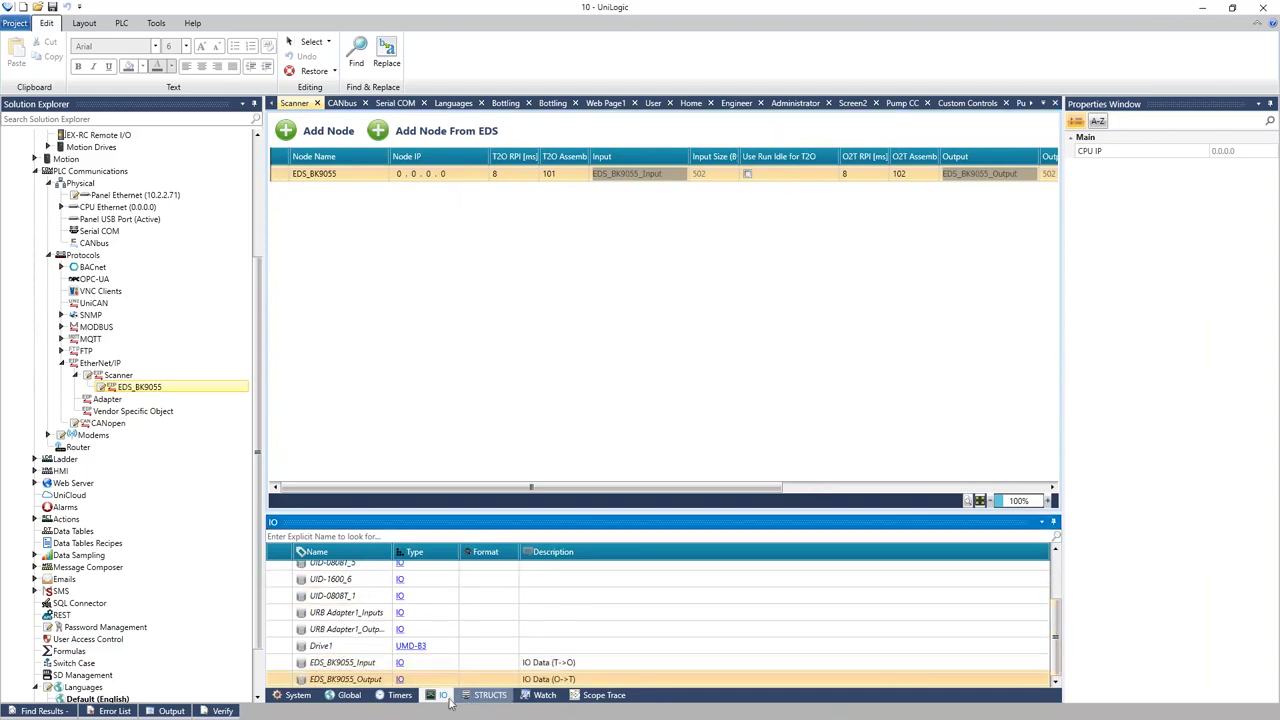
click(399, 663)
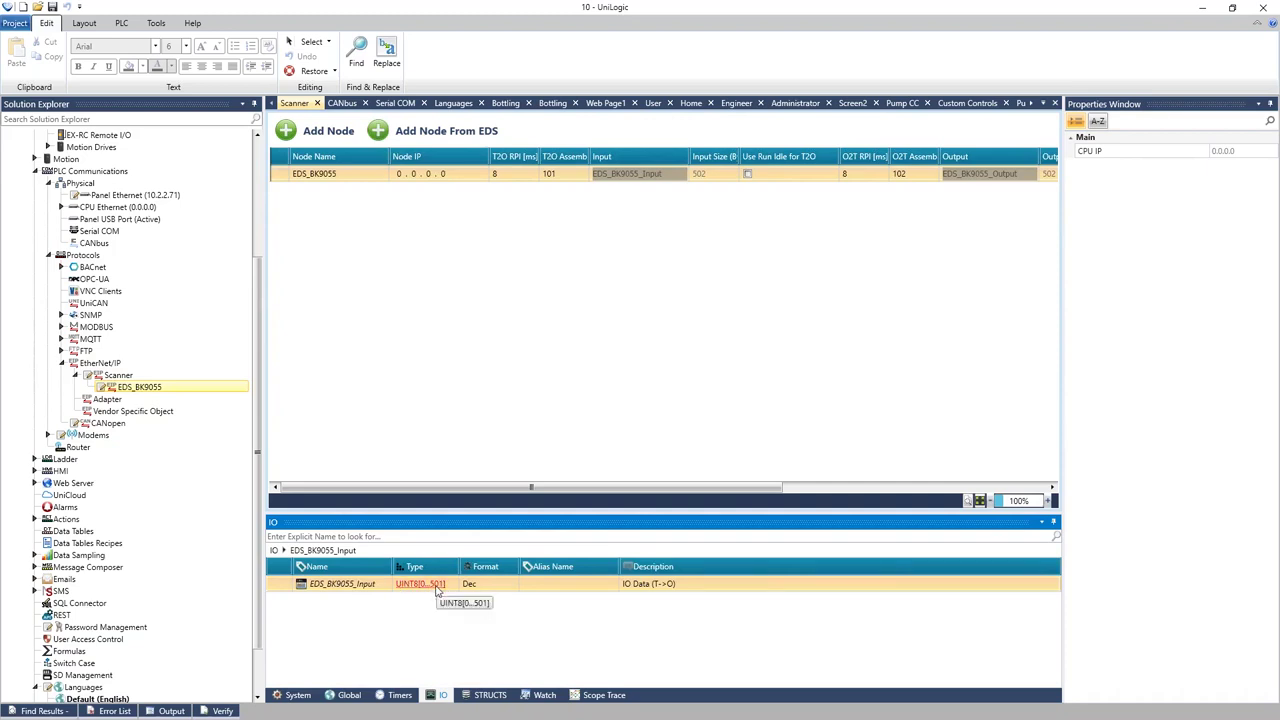
click(278, 551)
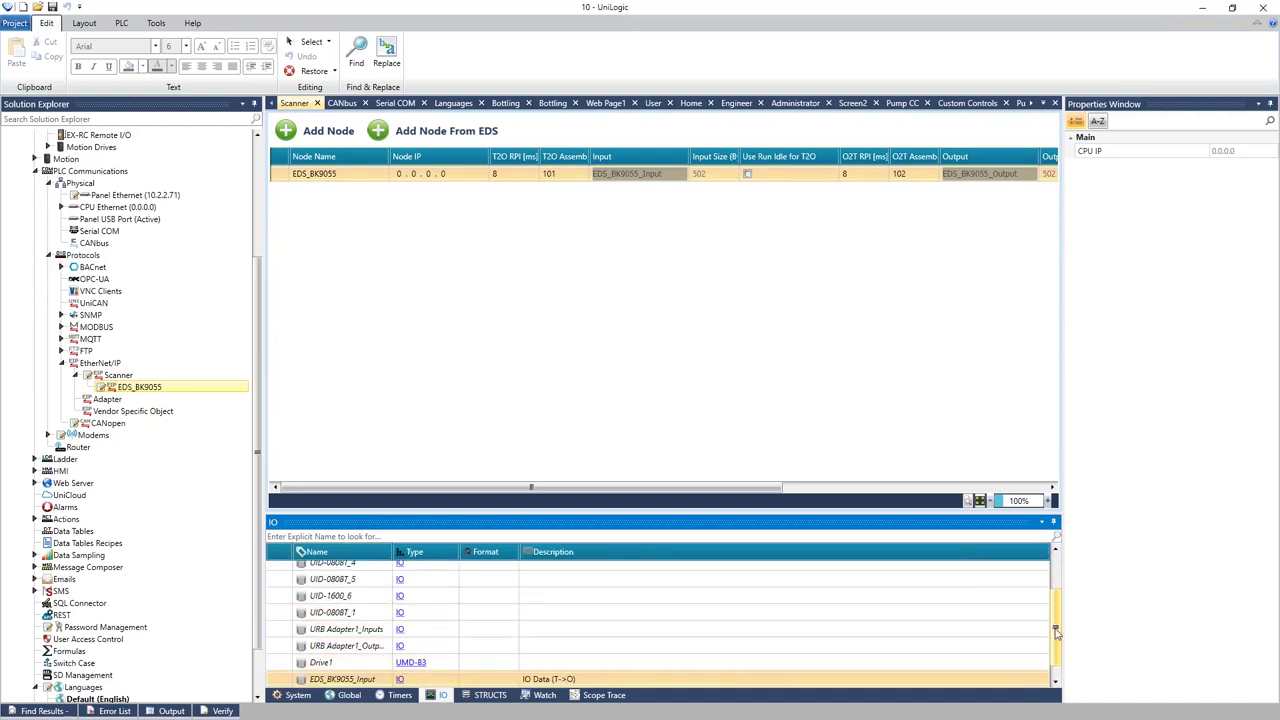
scroll(1025, 612, down, 1)
click(399, 679)
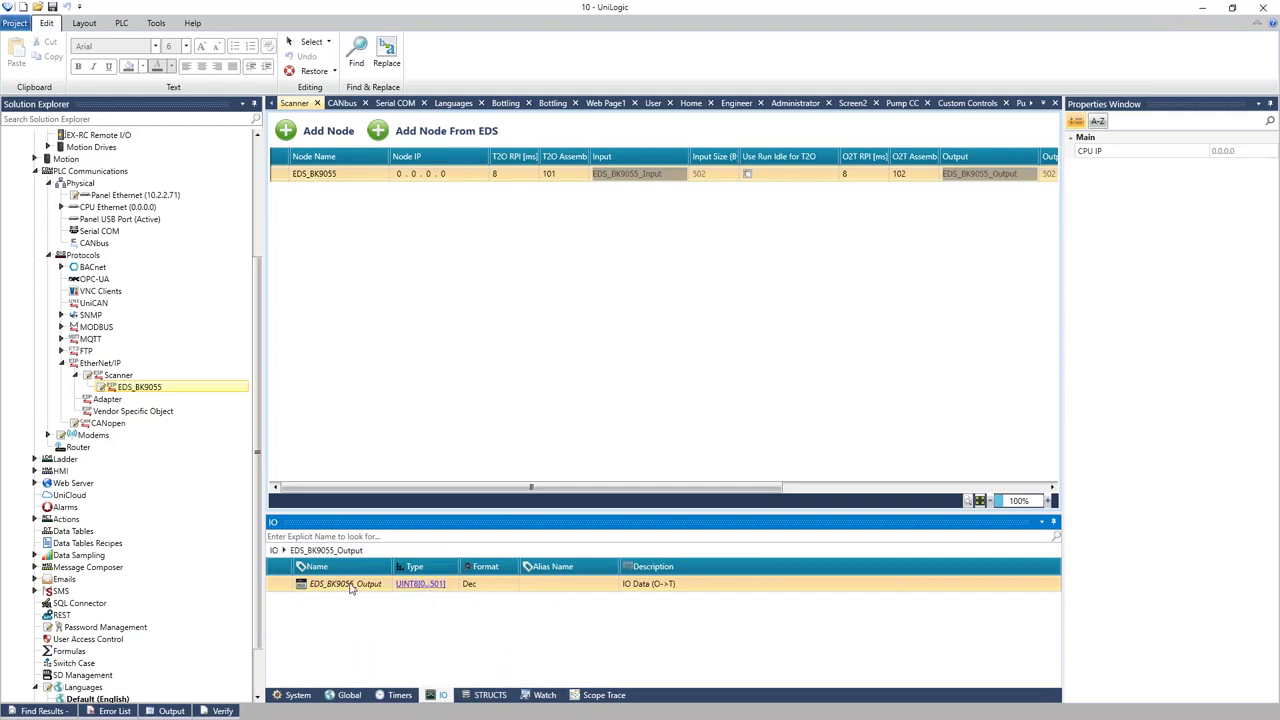
click(275, 551)
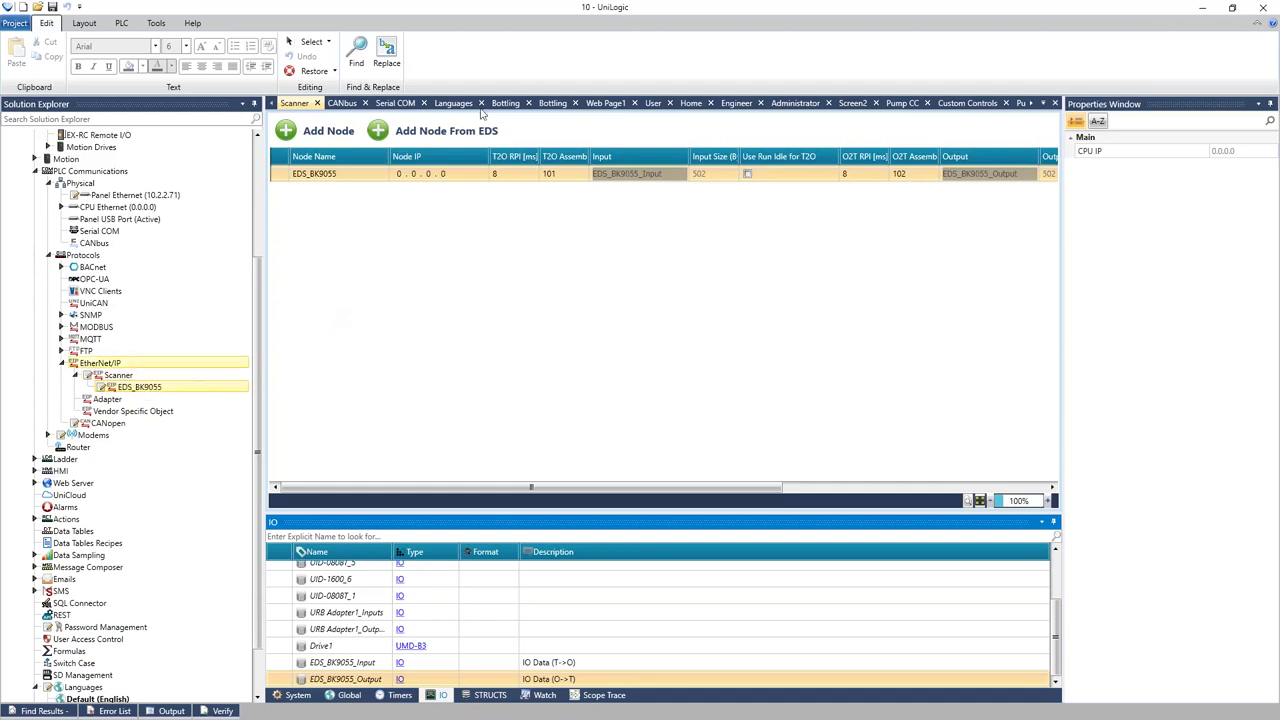
Set the IP address of the EDS_BK9055 scanner node to 10.2.2.101.
click(398, 176)
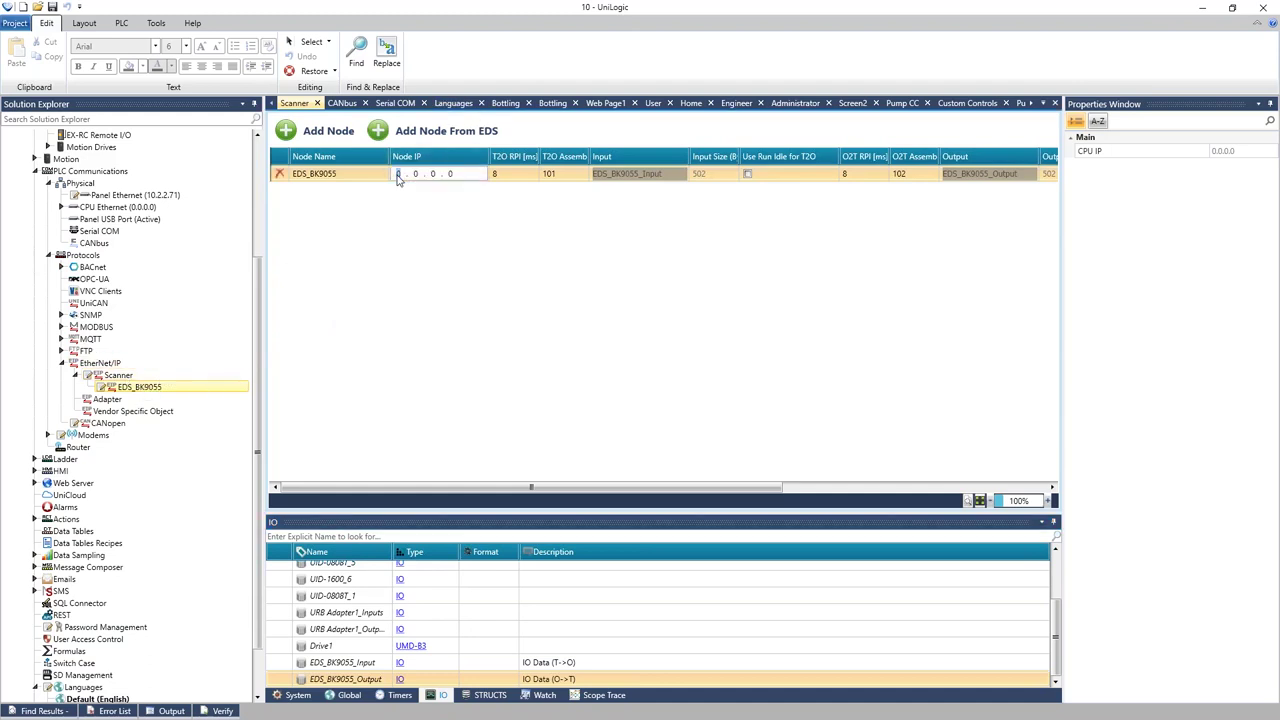
text(10 . 2 . 2 .101)
key(Return)
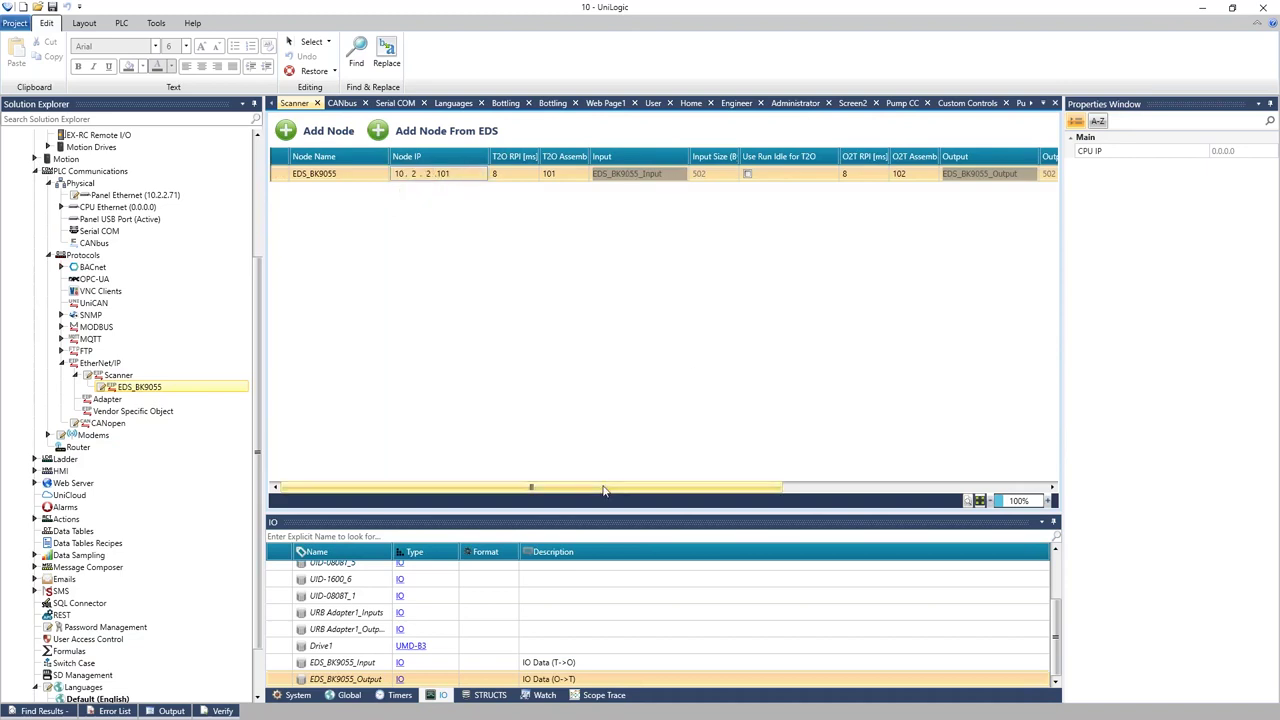
mouse_move(603, 490)
mouse_down()
mouse_move(857, 490)
mouse_move(603, 490)
mouse_up()
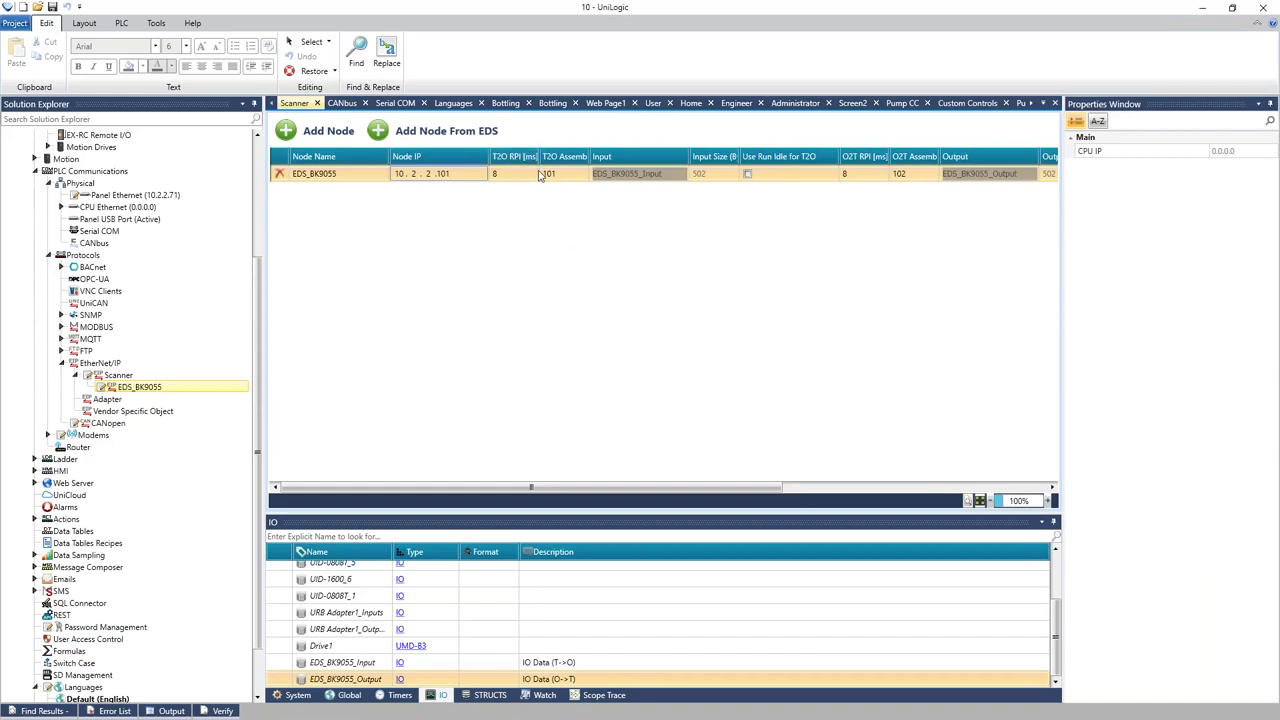
Open the CANopen node list, and expand the MQTT and FTP protocols to examine their communication options.
click(105, 424)
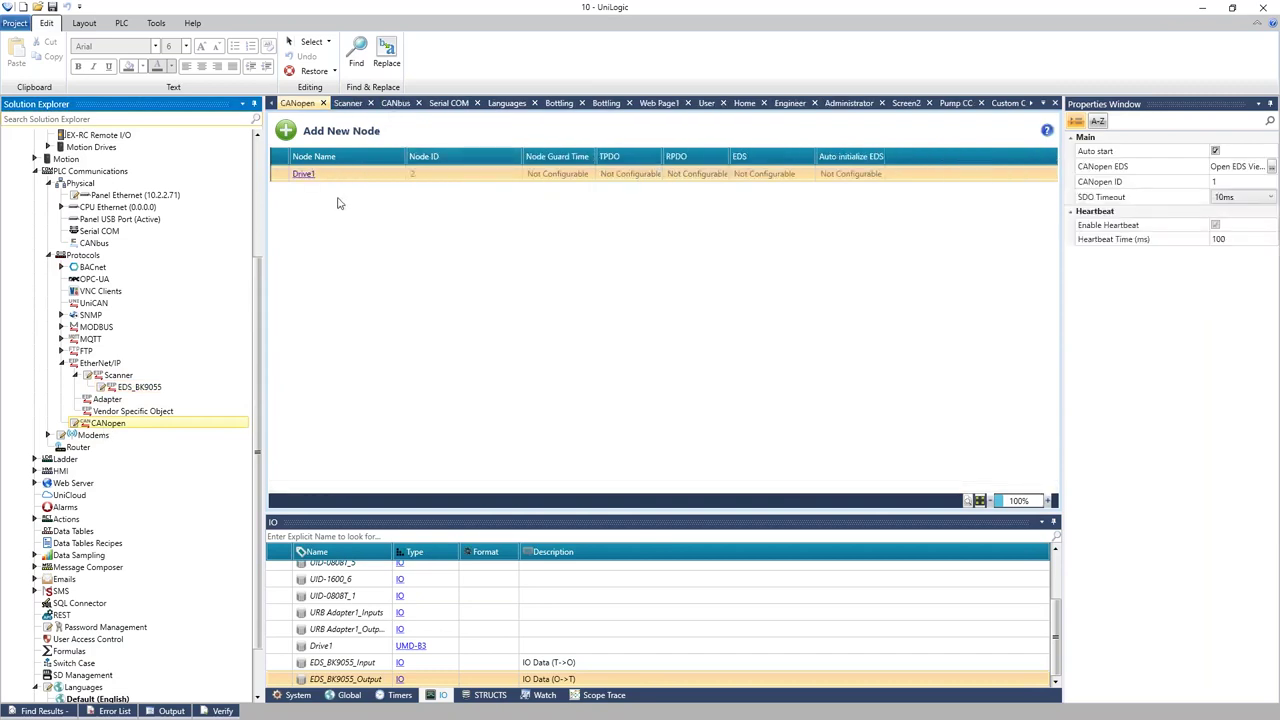
click(283, 178)
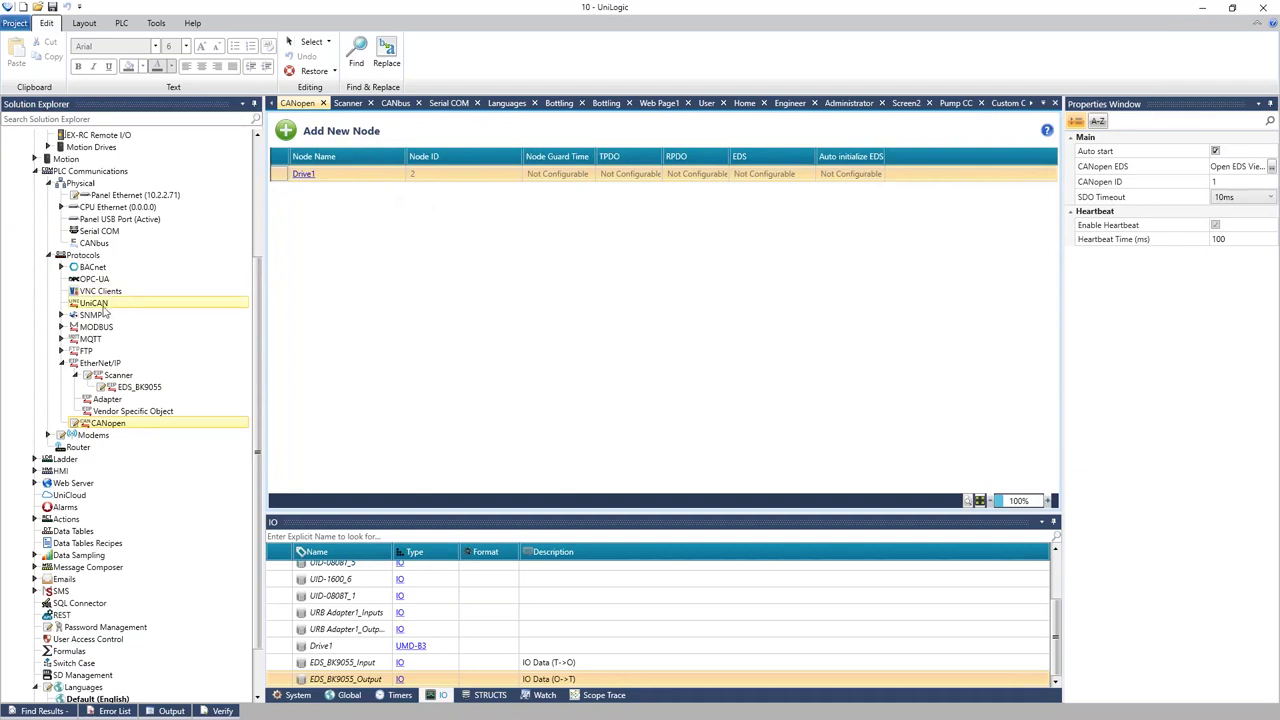
click(61, 341)
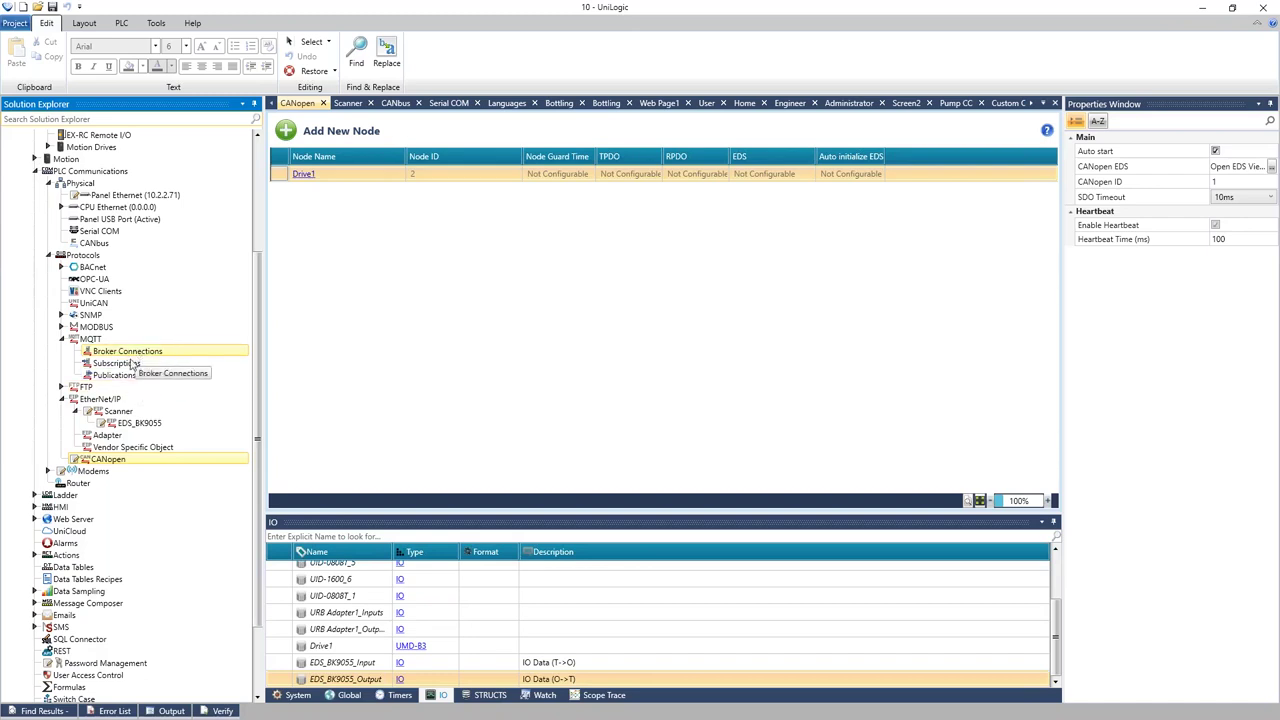
click(62, 388)
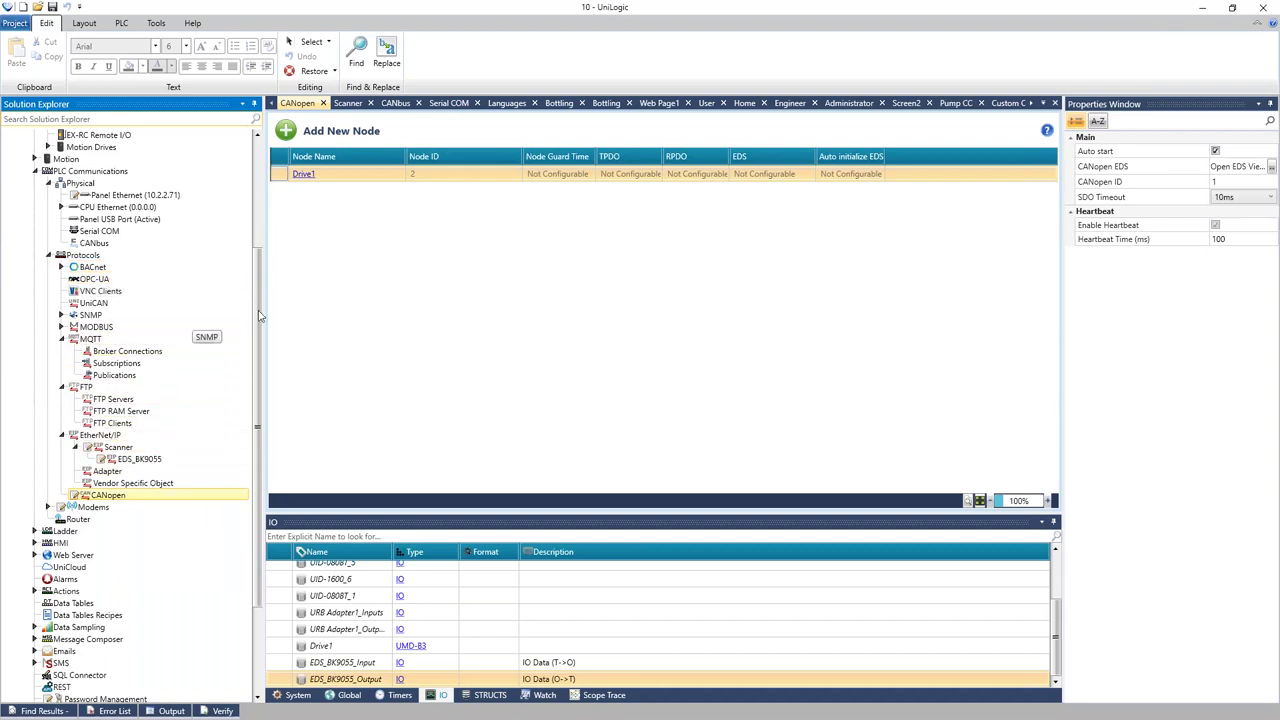
drag(257, 318, 246, 403)
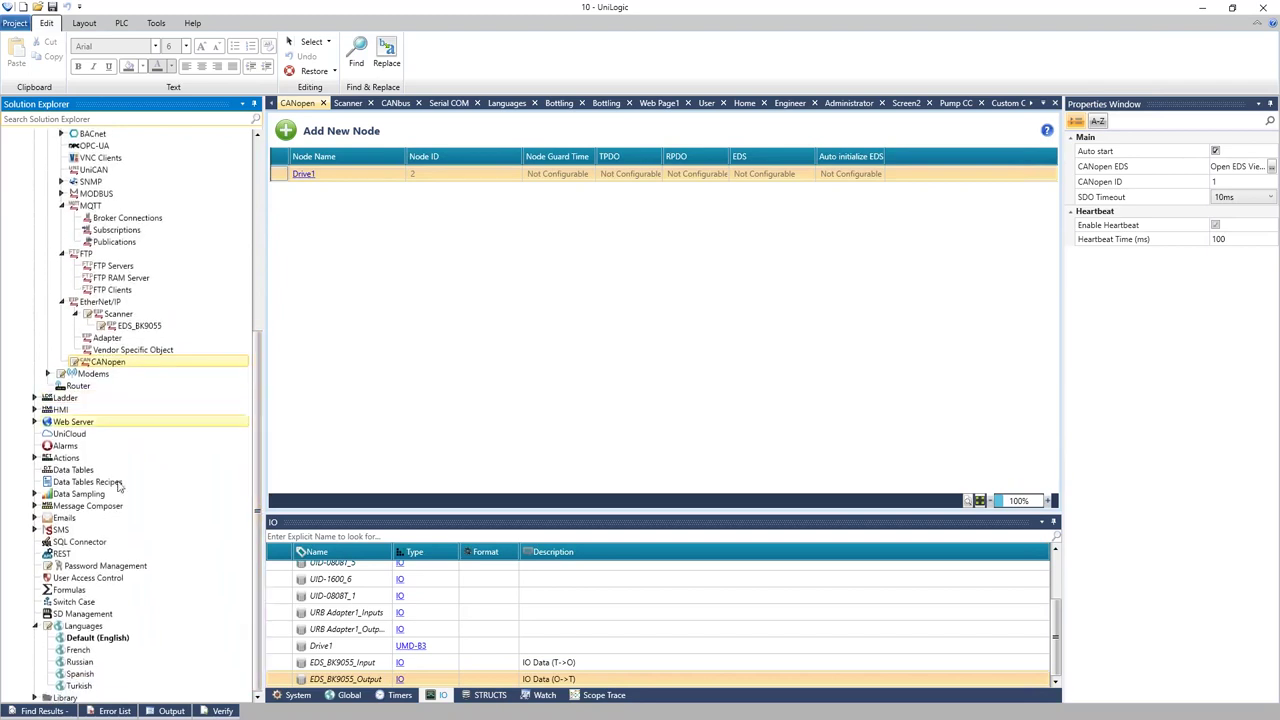
Open the SQL Connector and REST API server configuration pages to examine their connection fields.
click(57, 545)
double_click(57, 545)
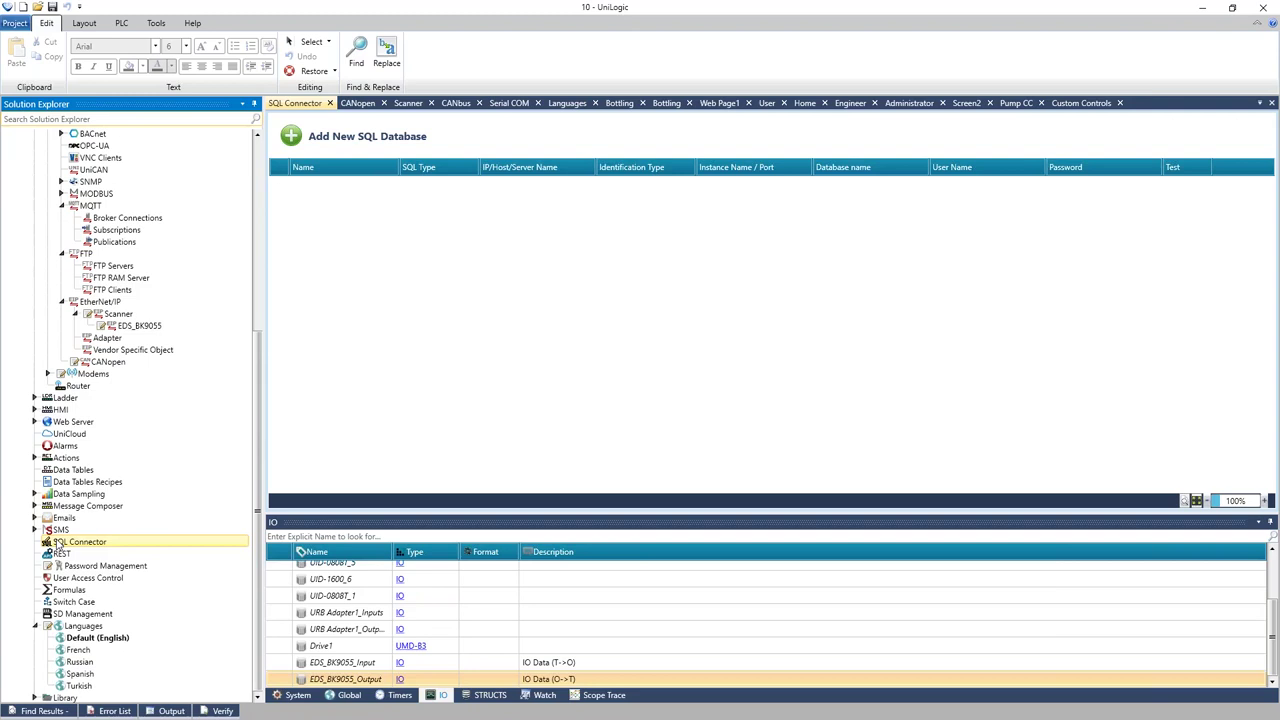
double_click(60, 554)
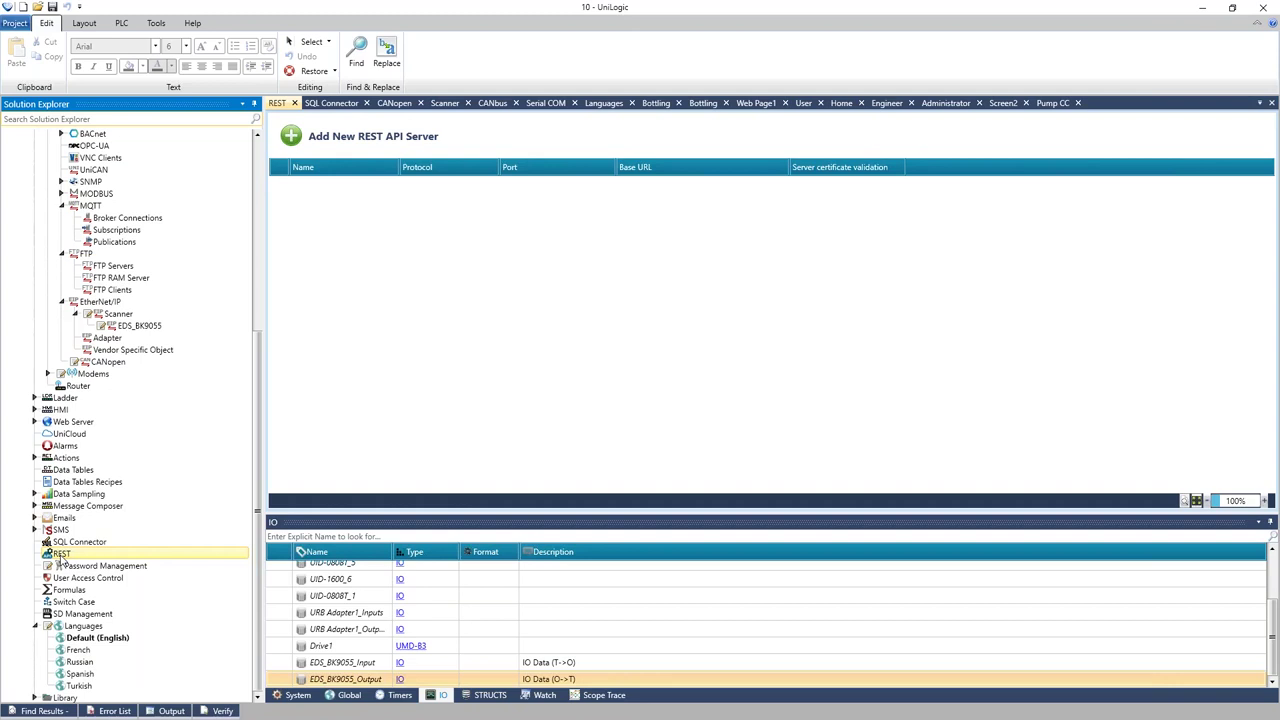
Examine the Data Tables page and the Data Sampling page with the log configuration of Data Sampler1.
click(86, 472)
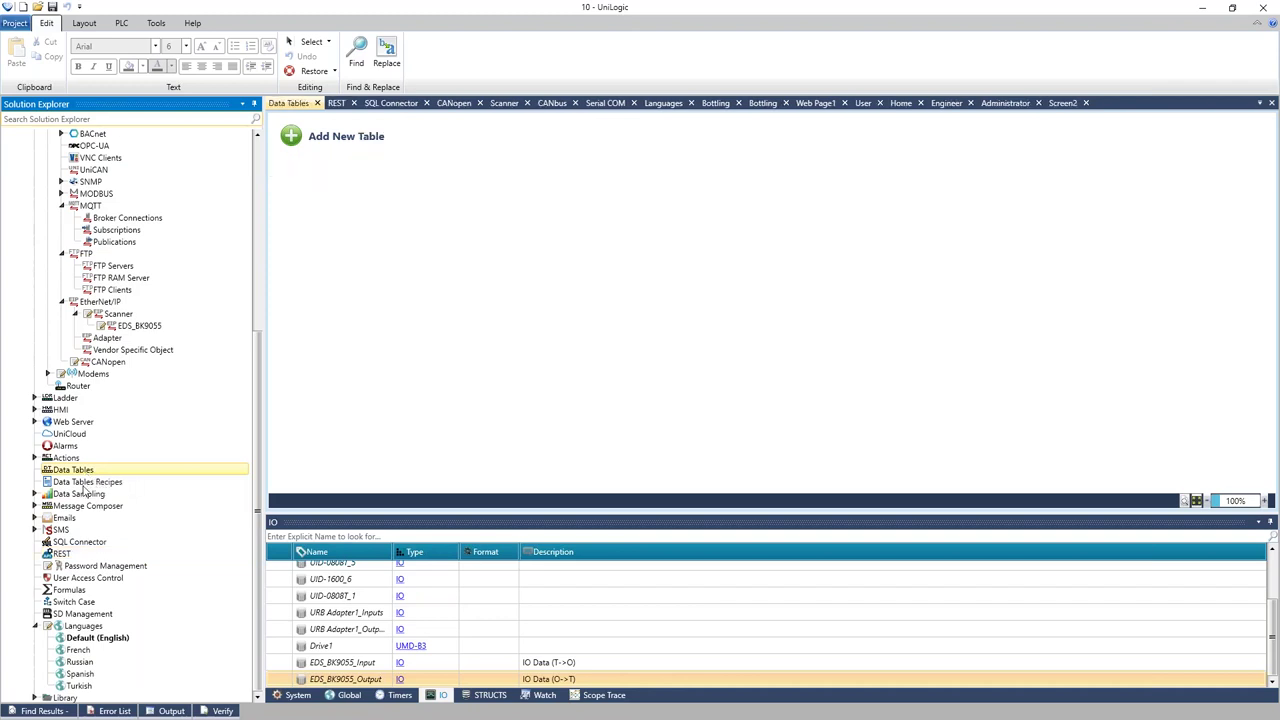
click(82, 495)
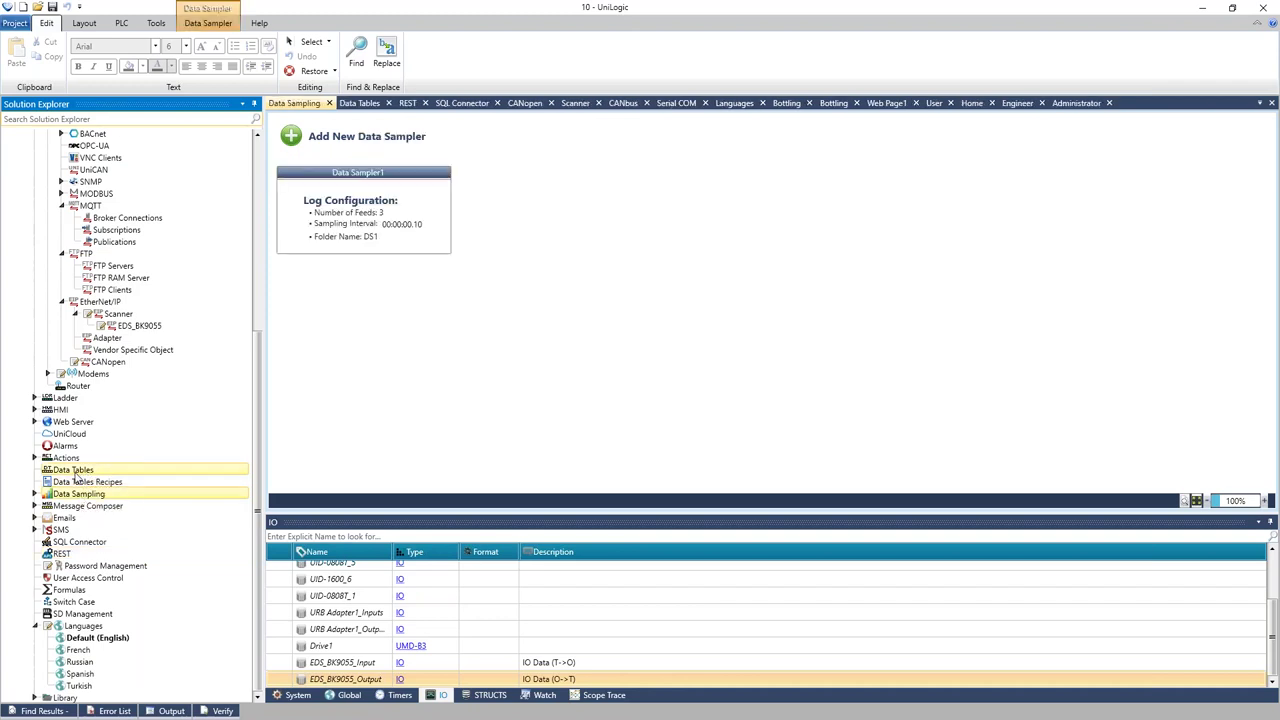
click(78, 474)
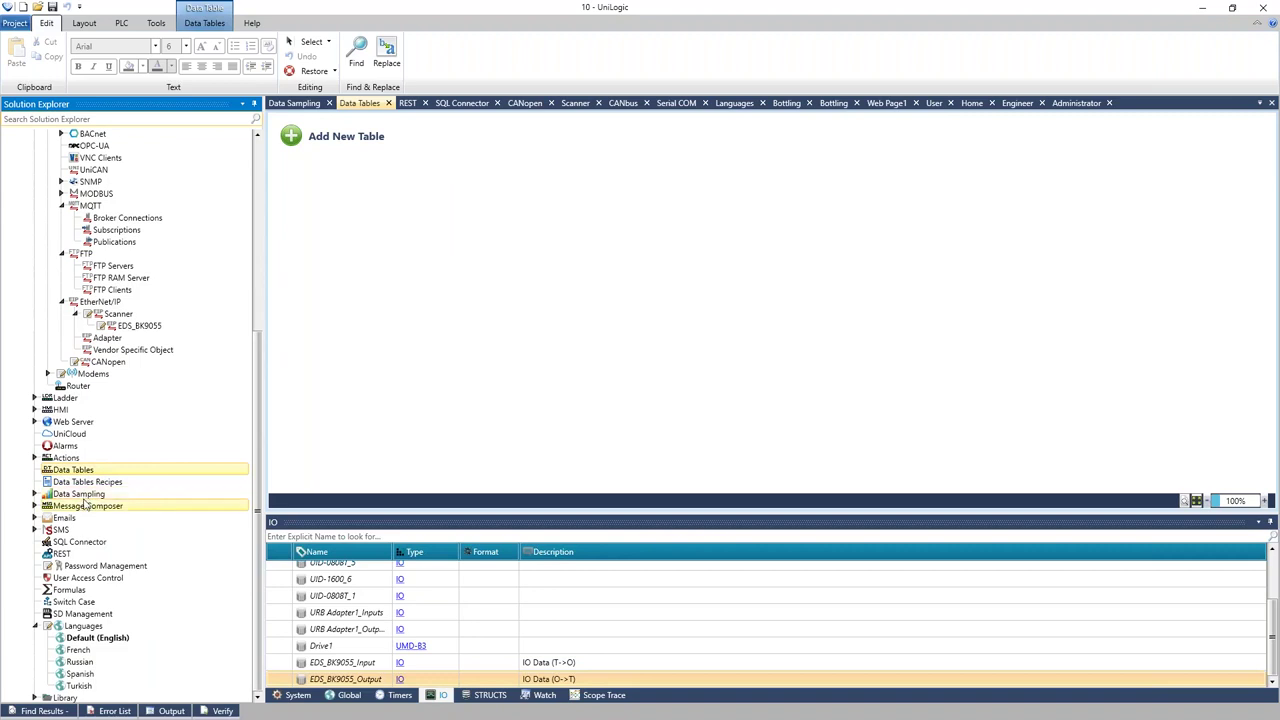
click(88, 500)
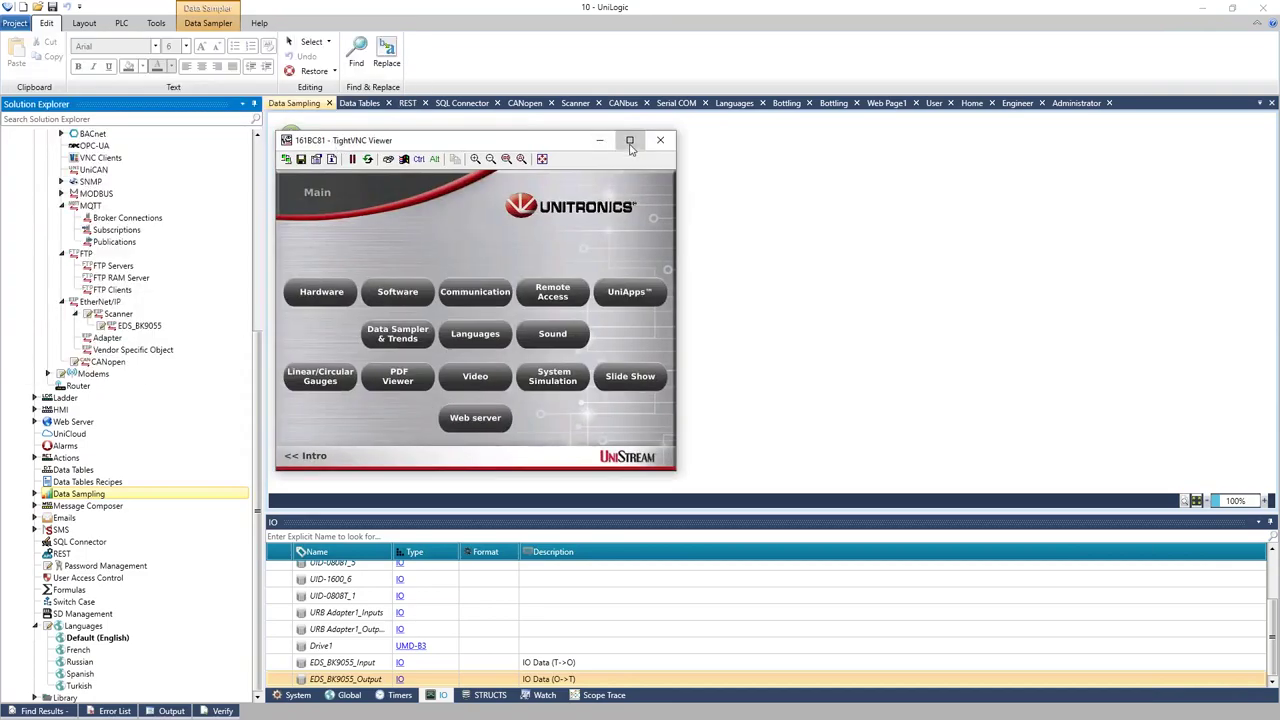
Maximize the TightVNC Viewer window and open the Trend Sample graph from the panel's Data Sampler & Trends screen.
click(630, 141)
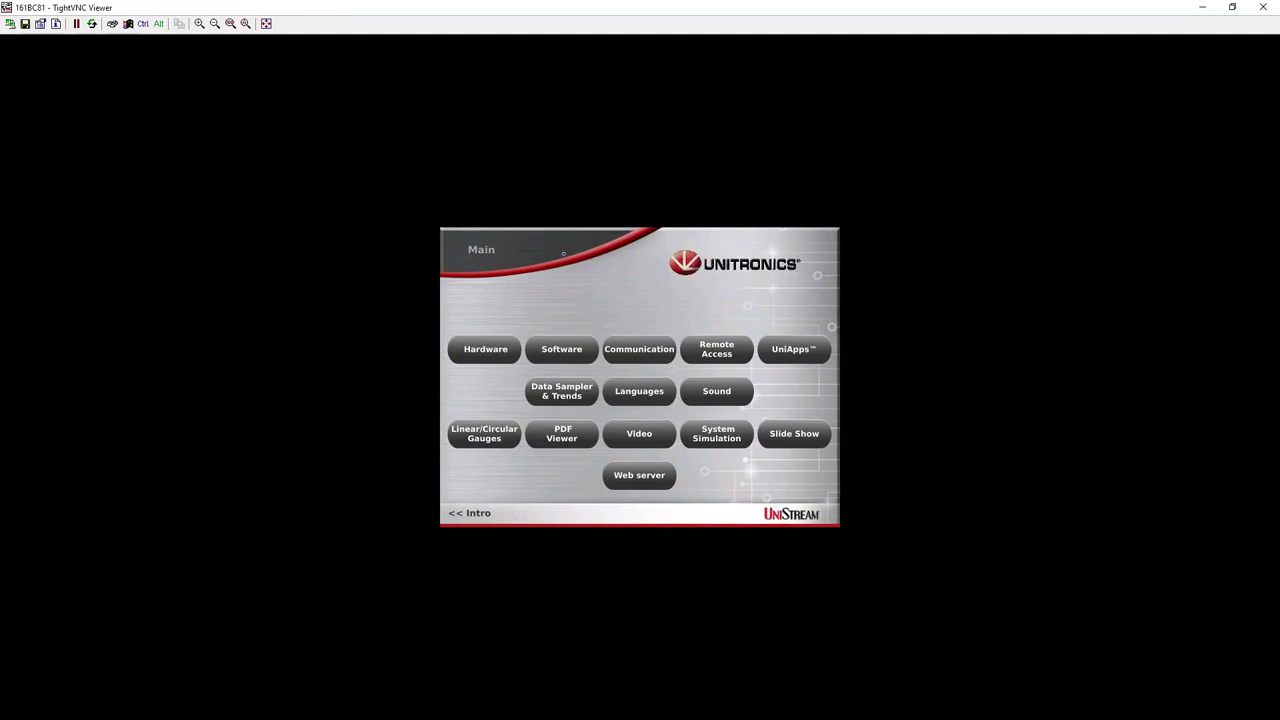
click(564, 392)
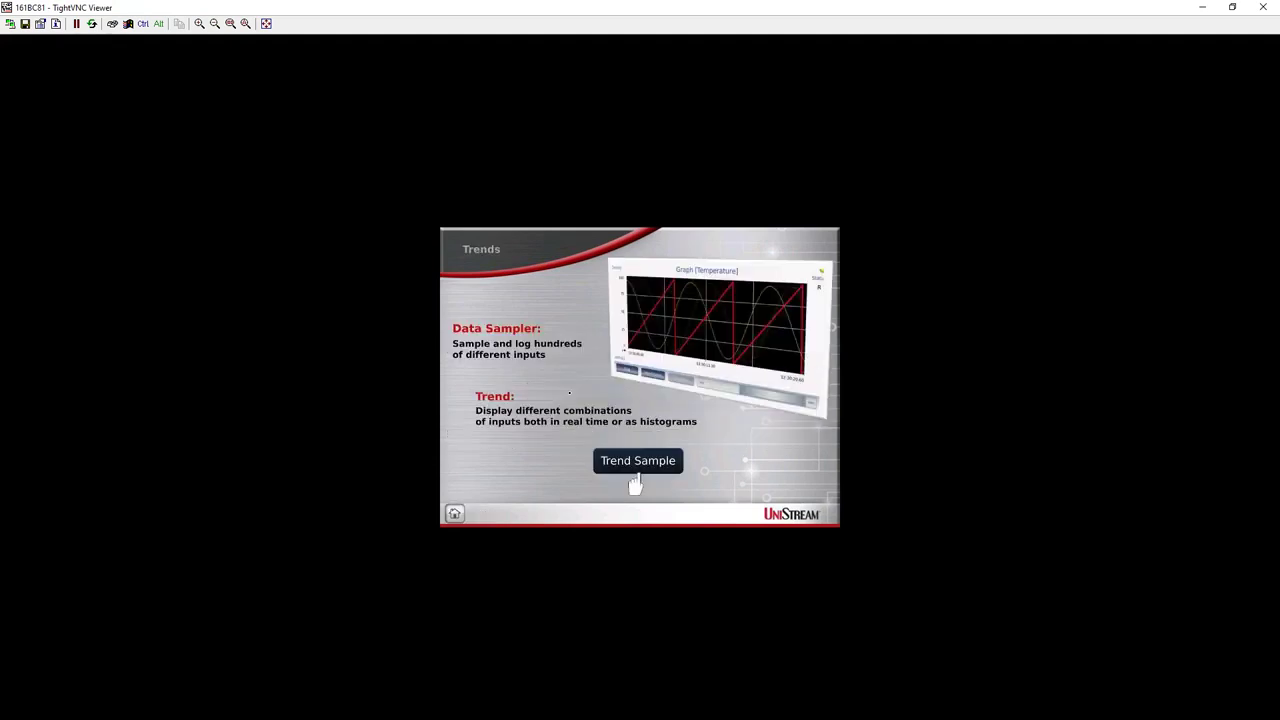
click(635, 474)
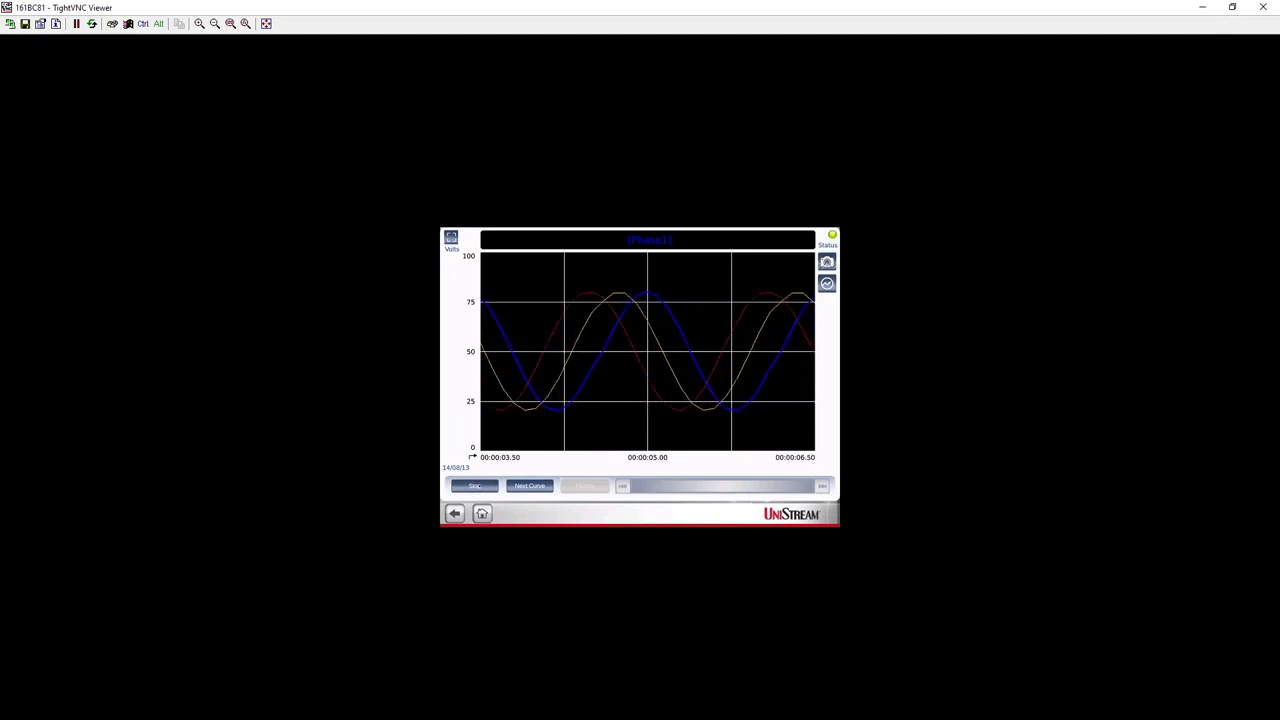
Stop the live trend graph to inspect its curves, restart it, and return to the panel's Main screen.
click(475, 486)
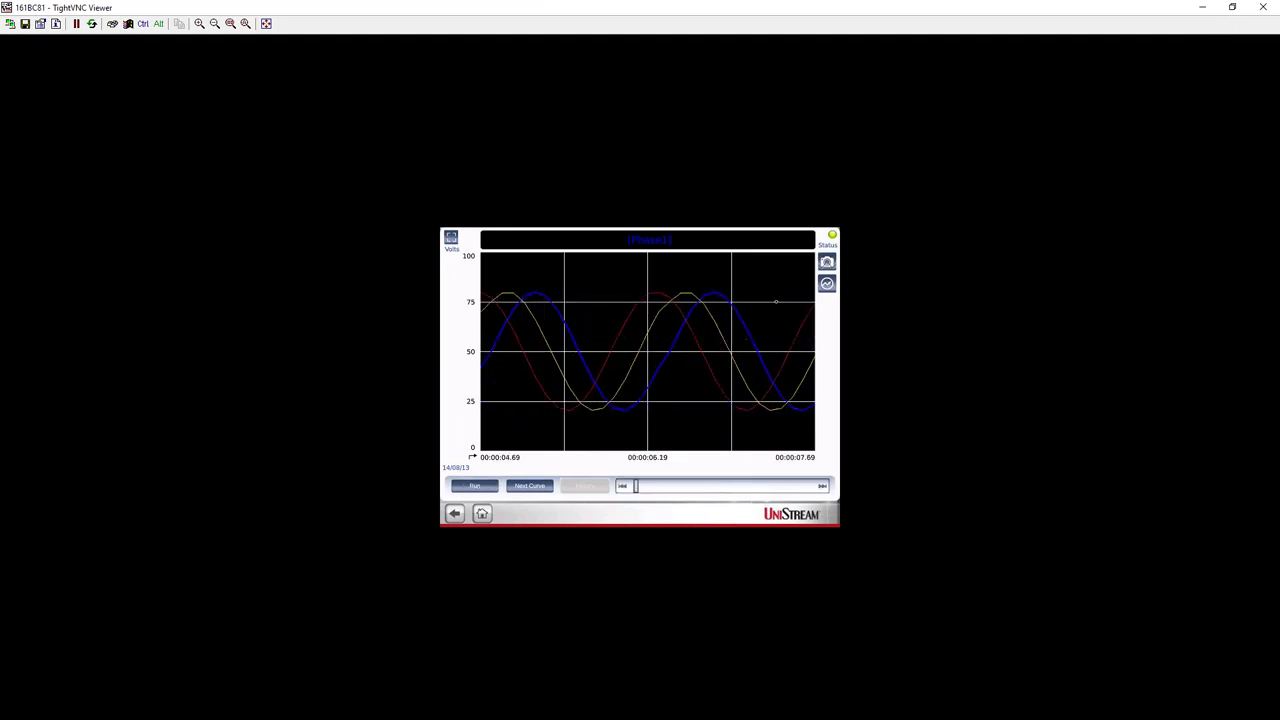
click(827, 284)
click(474, 486)
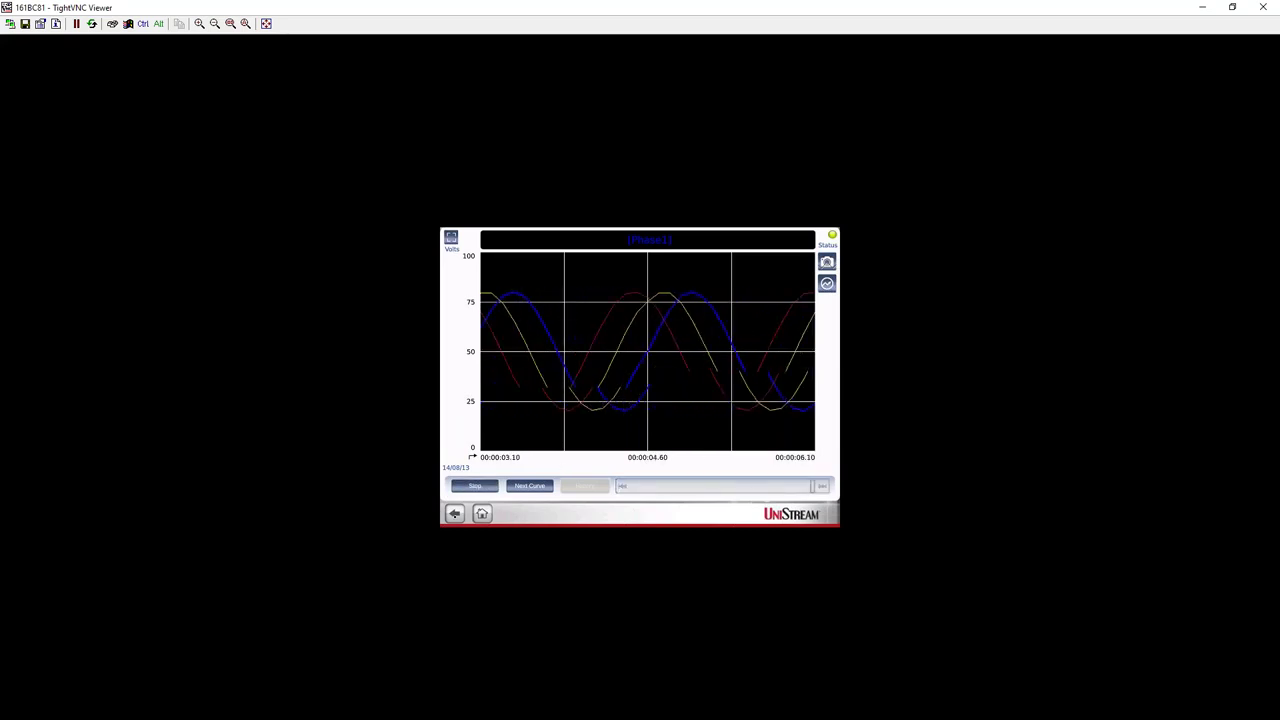
click(454, 513)
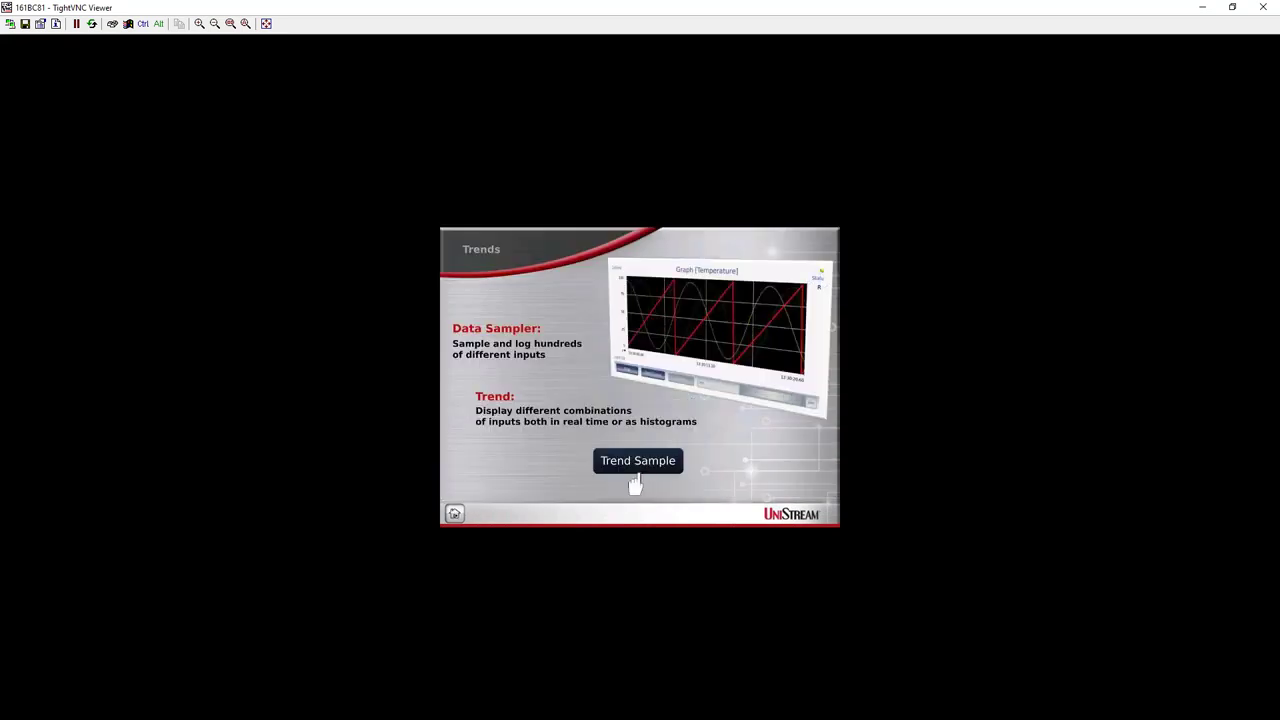
click(454, 513)
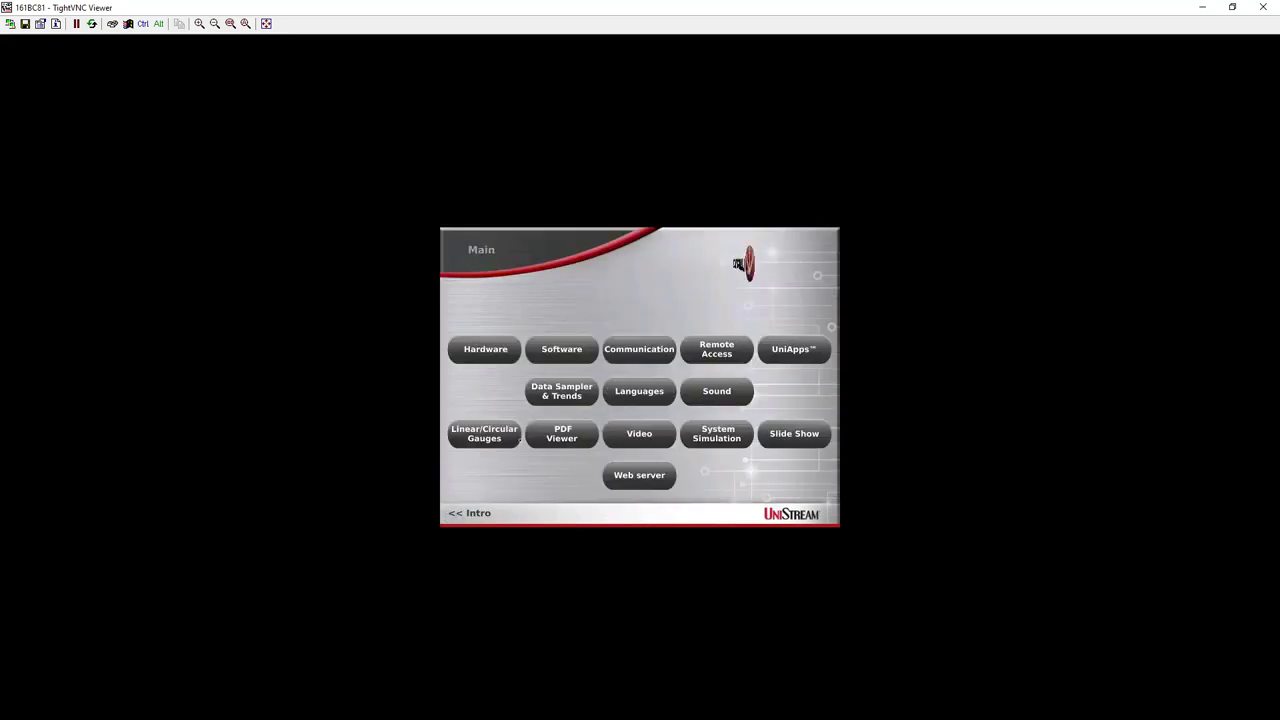